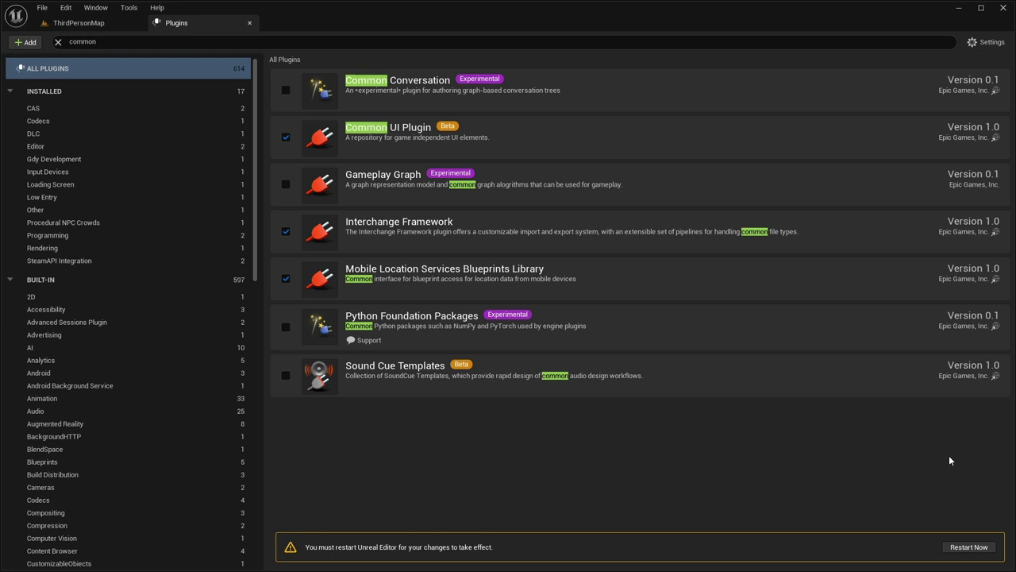
- Restart the editor to apply the plugin changes, and open the project's Common Input Settings
click(967, 547)
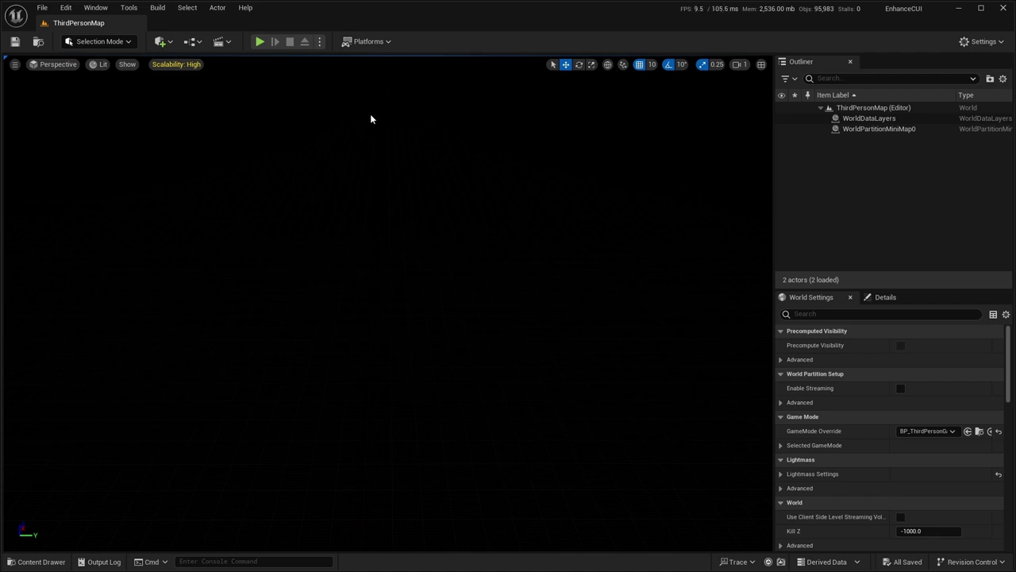
click(66, 8)
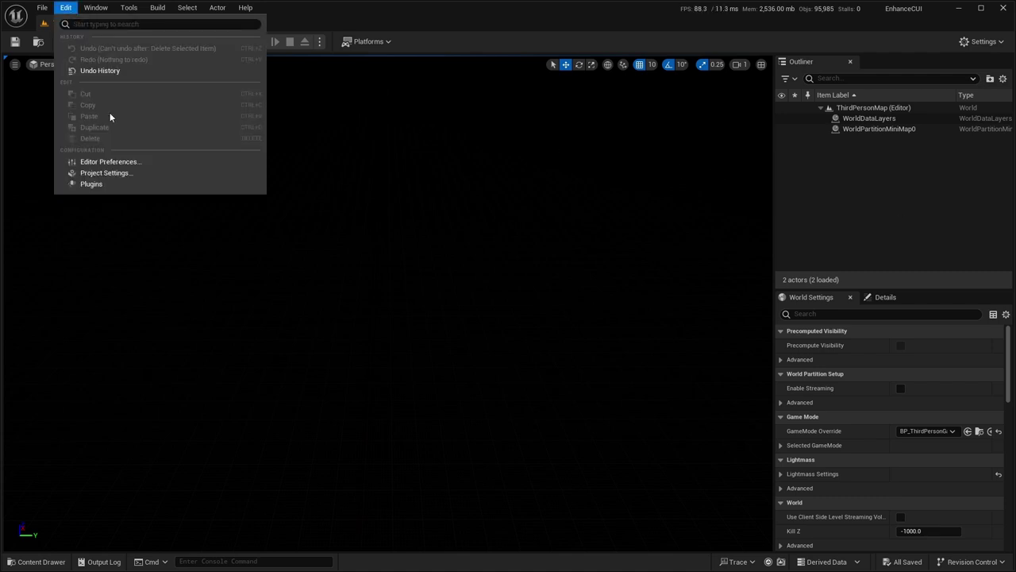
click(117, 176)
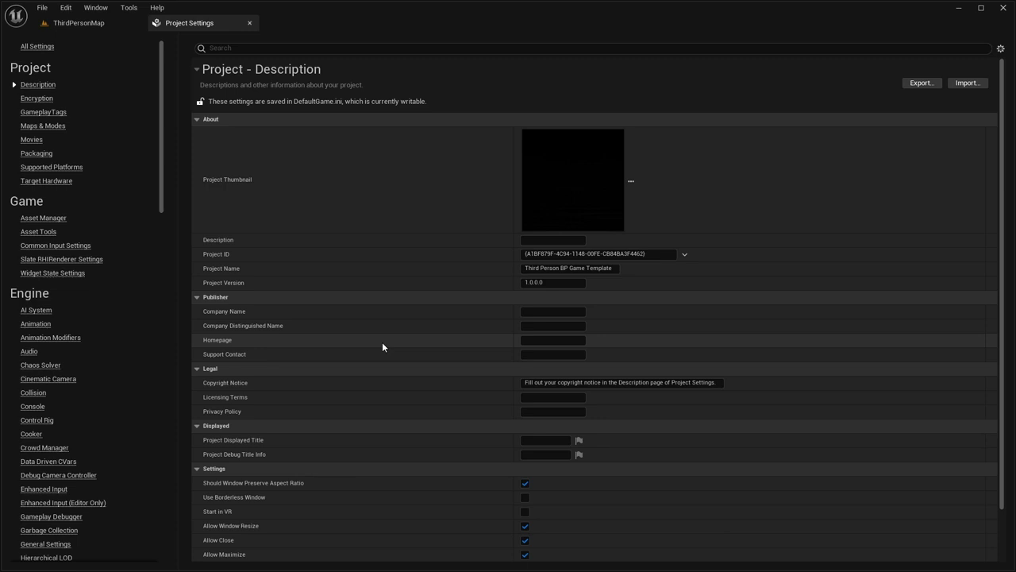
click(36, 248)
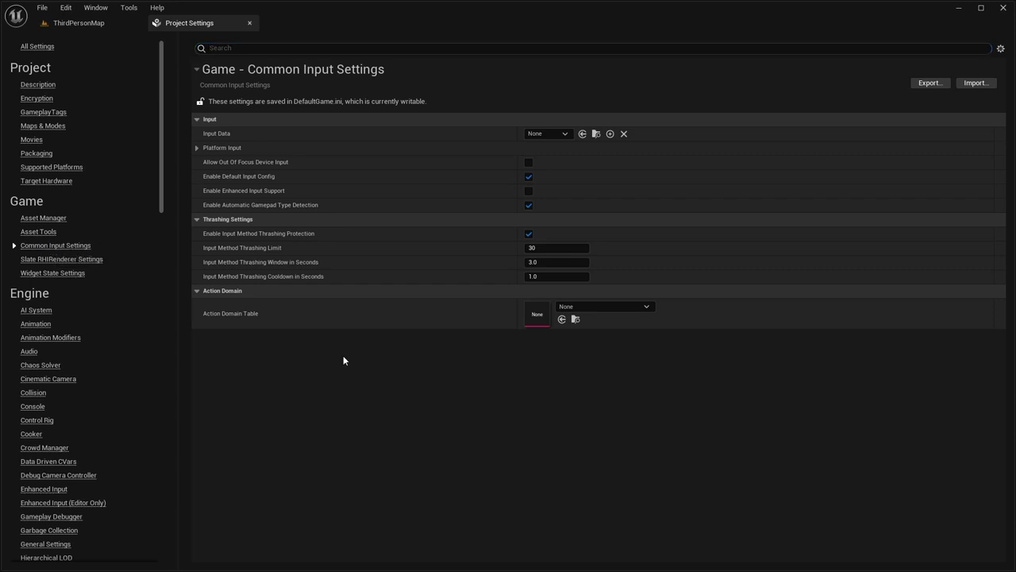
- Enable Enhanced Input Support and Allow Out Of Focus Device Input for the project, postponing the required restart
mouse_move(223, 193)
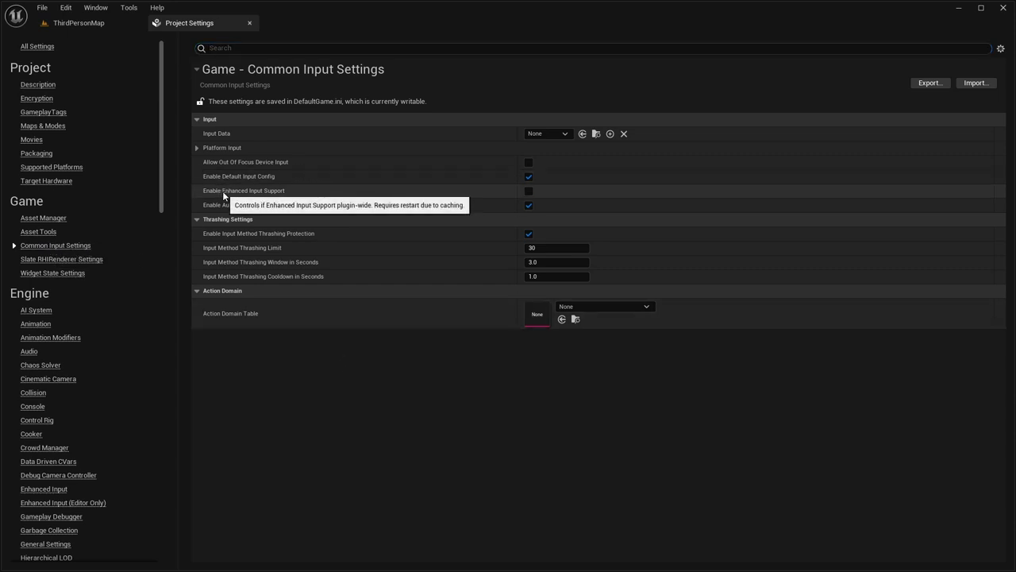
click(528, 191)
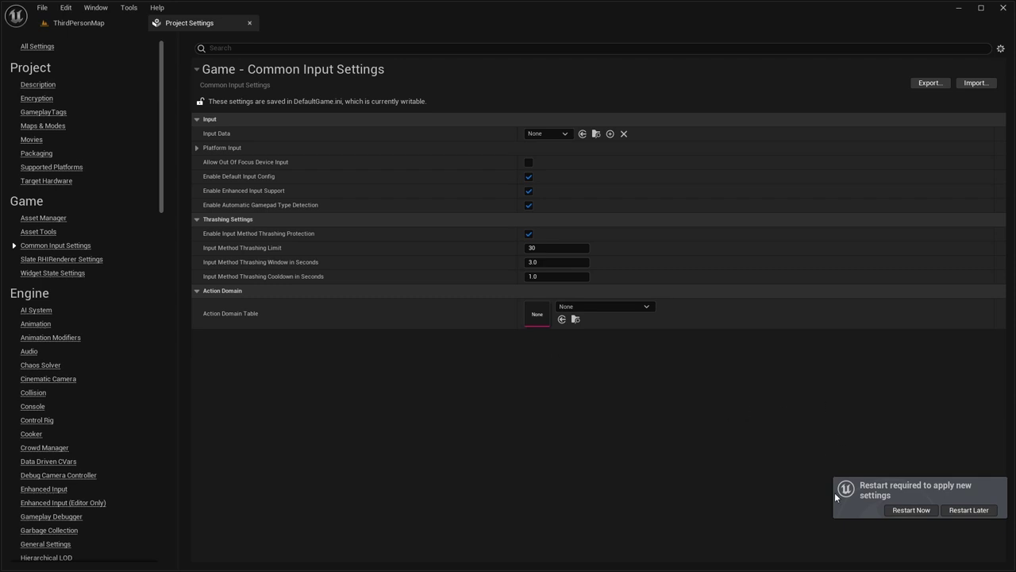
click(967, 514)
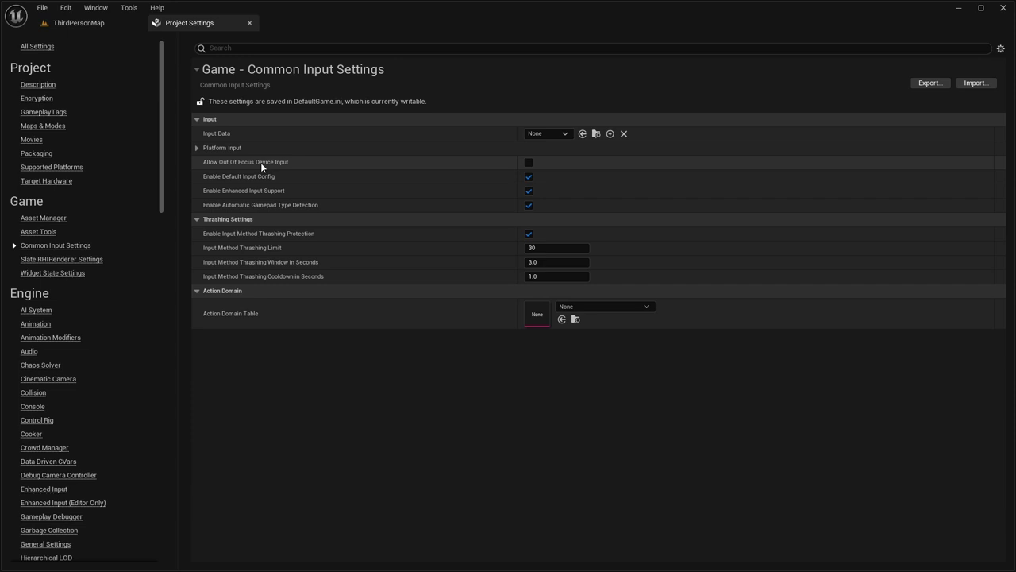
click(529, 162)
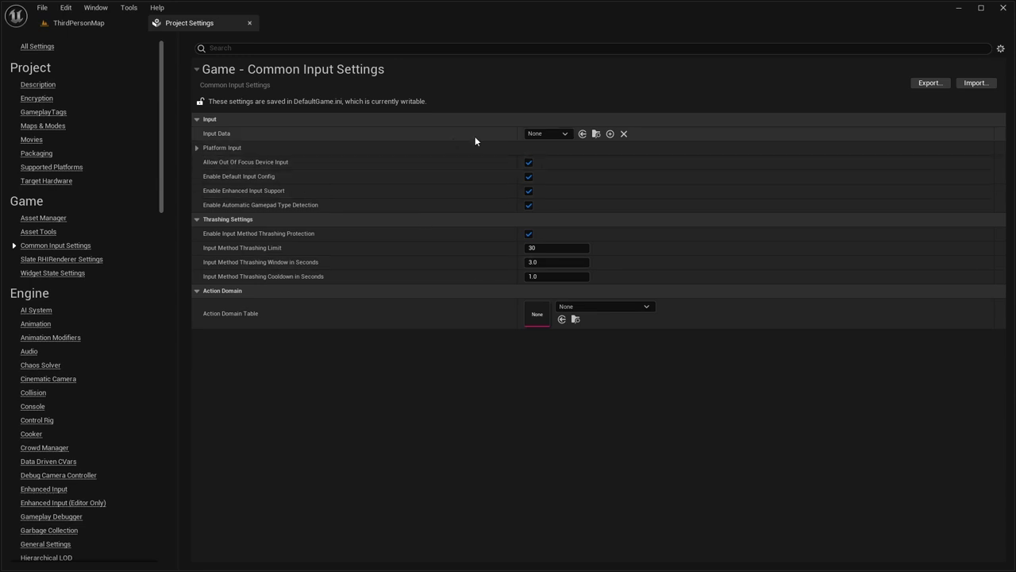
- Set the Input Data class in Common Input Settings to GenericInputData
click(546, 133)
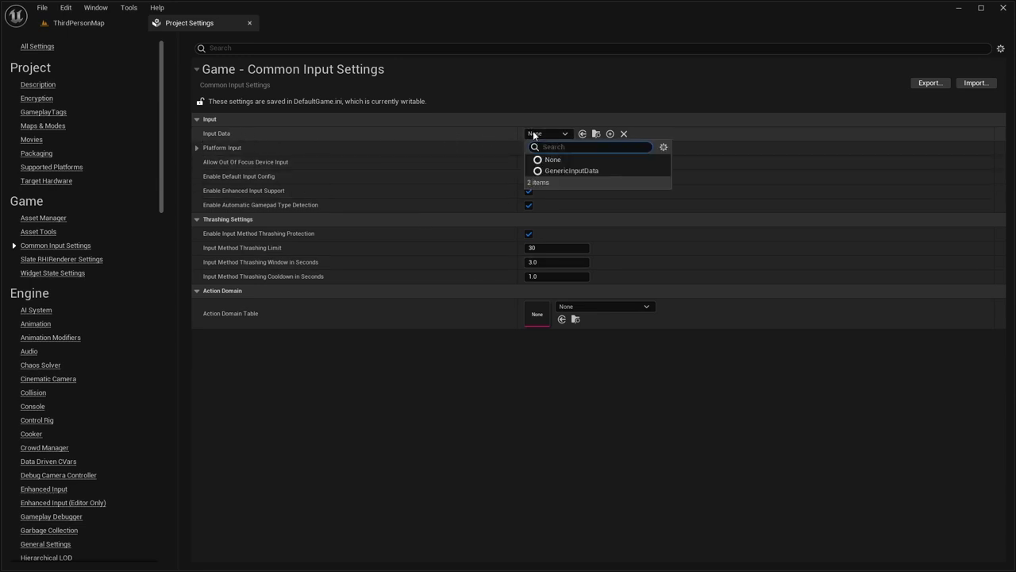
click(563, 172)
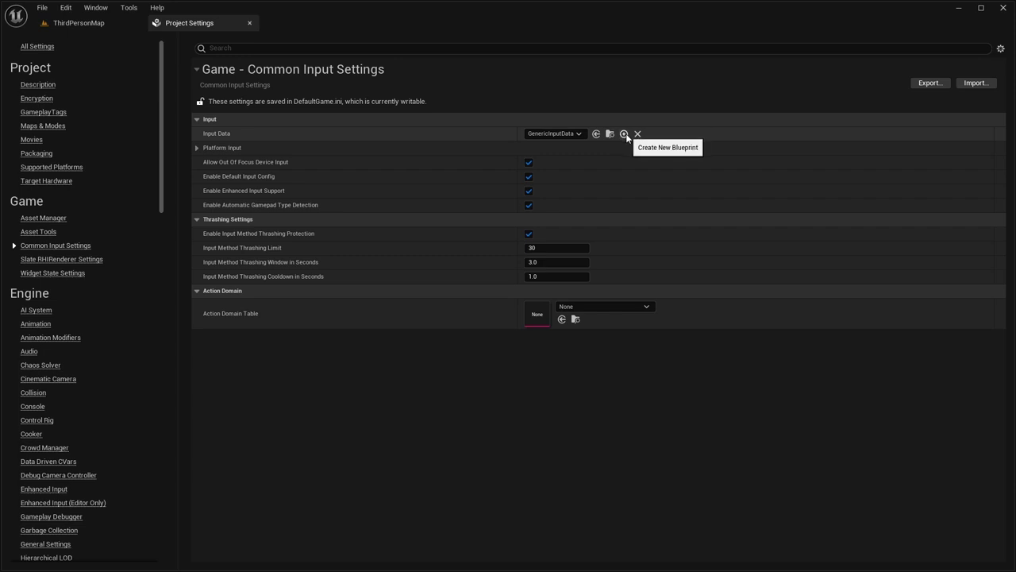
- Create a Blueprint class with parent CommonUIInputData in the CommonUi/Input folder and name it InputData
click(101, 23)
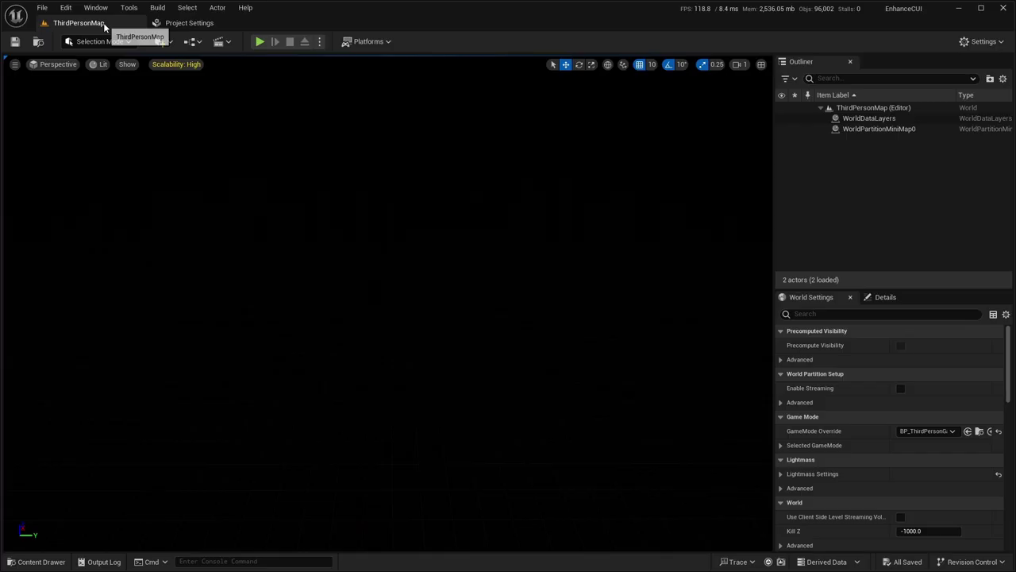
click(36, 561)
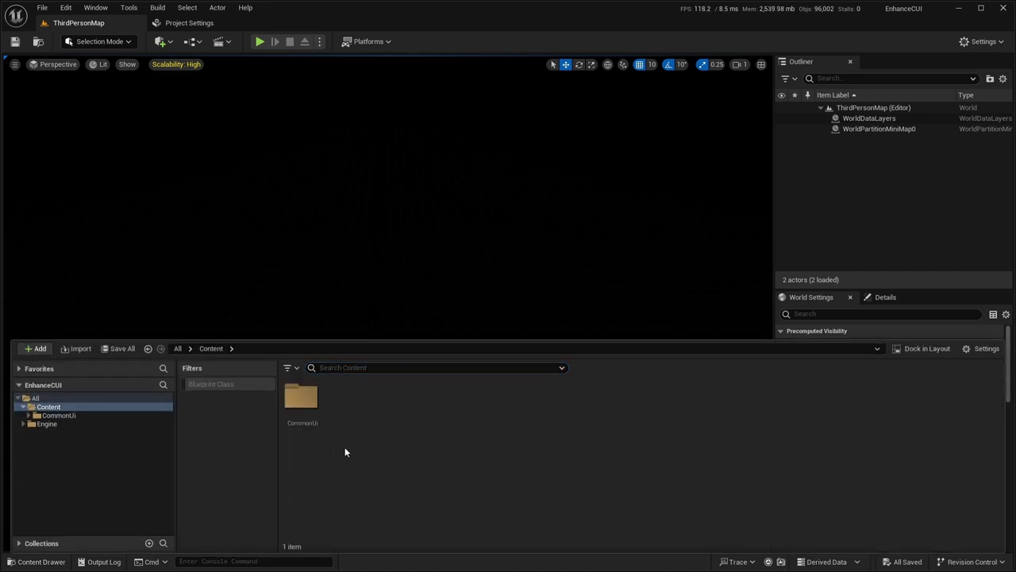
click(306, 399)
double_click(305, 399)
double_click(346, 397)
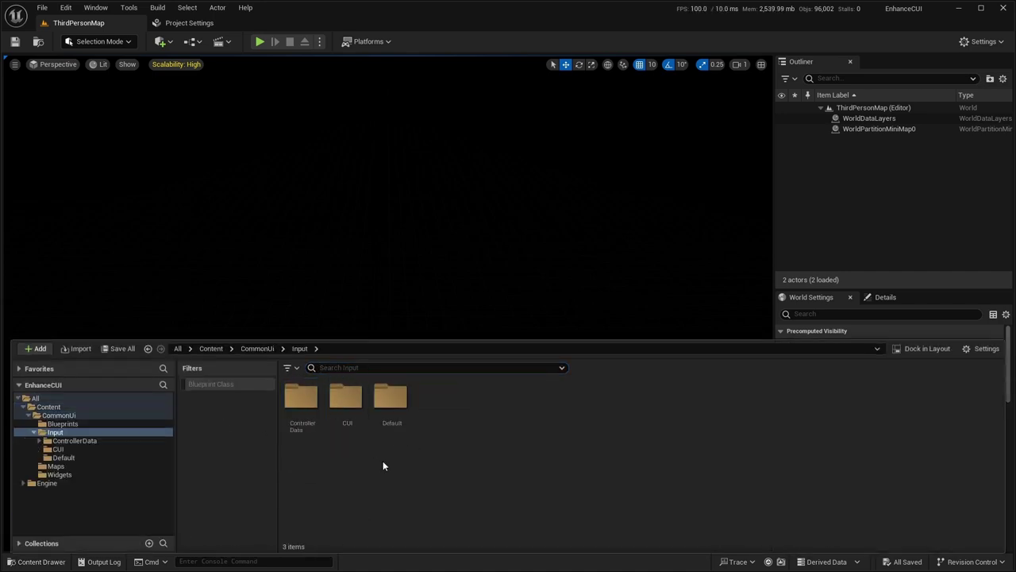
right_click(441, 432)
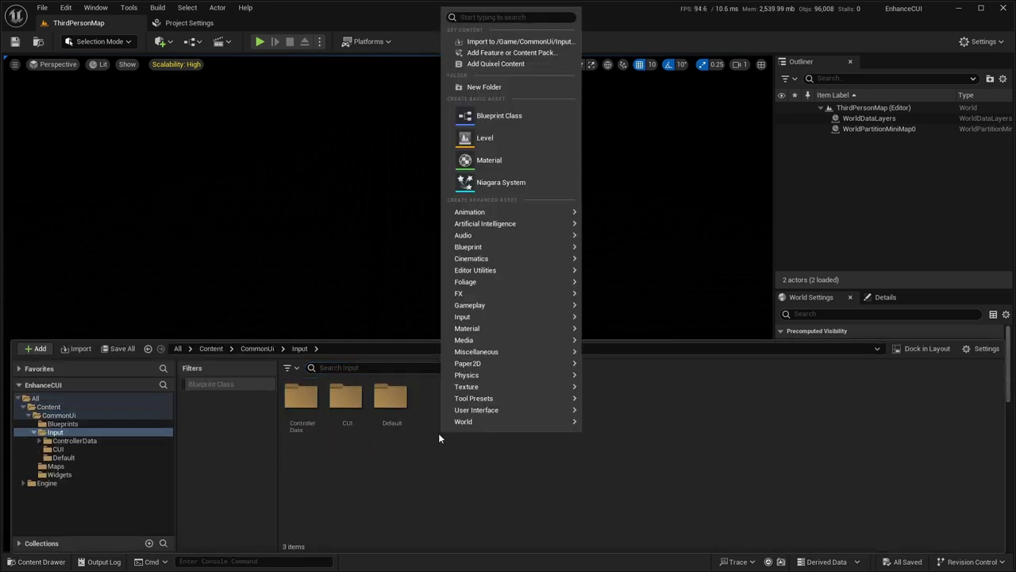
click(502, 115)
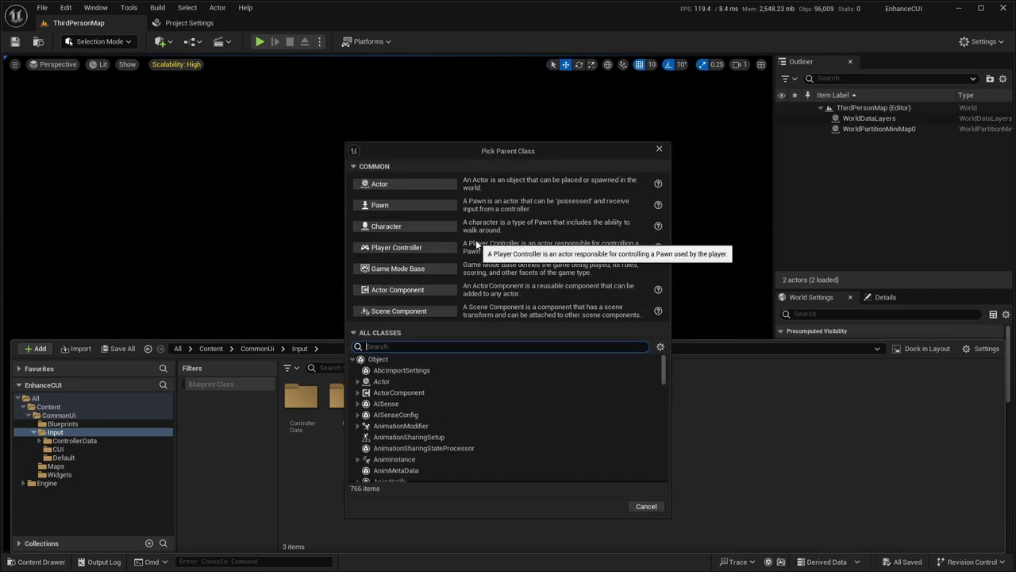
text(InputData)
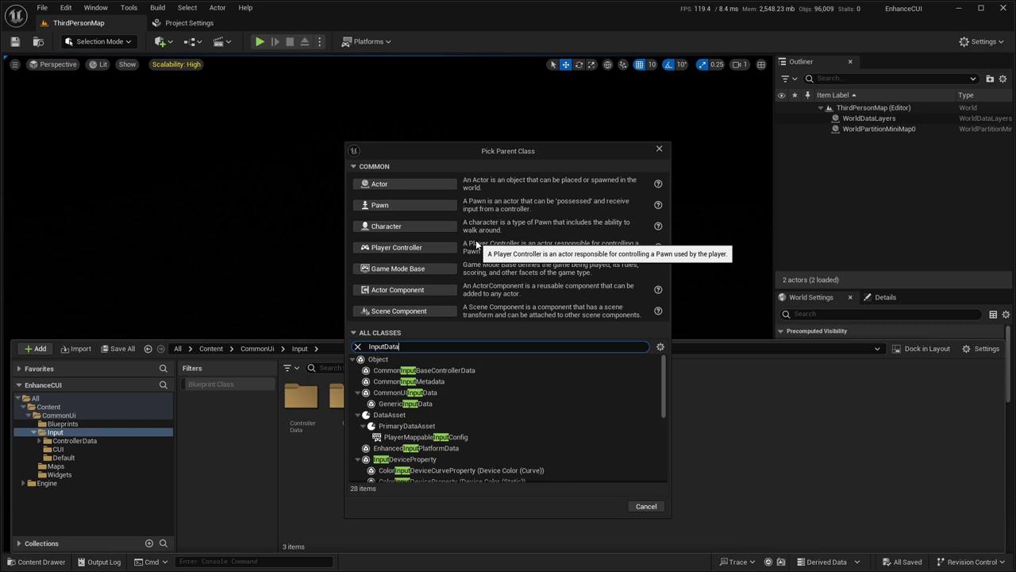
click(412, 371)
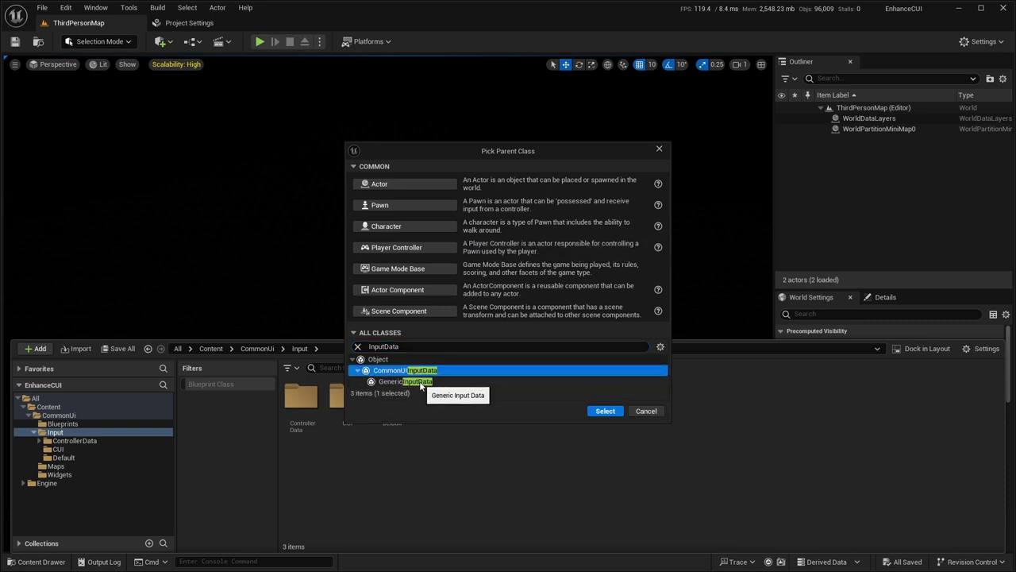
click(605, 410)
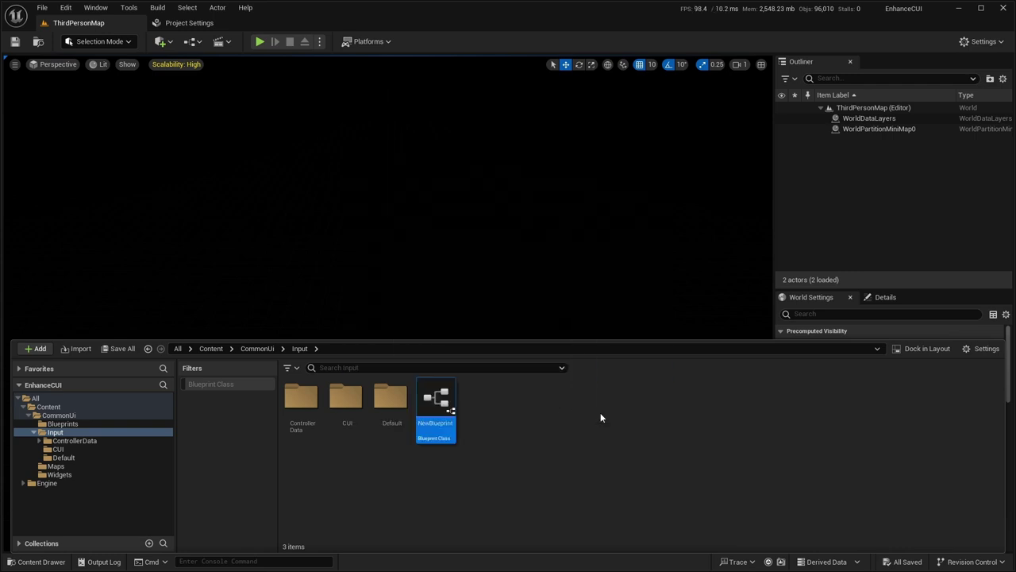
text(InputData)
key(Return)
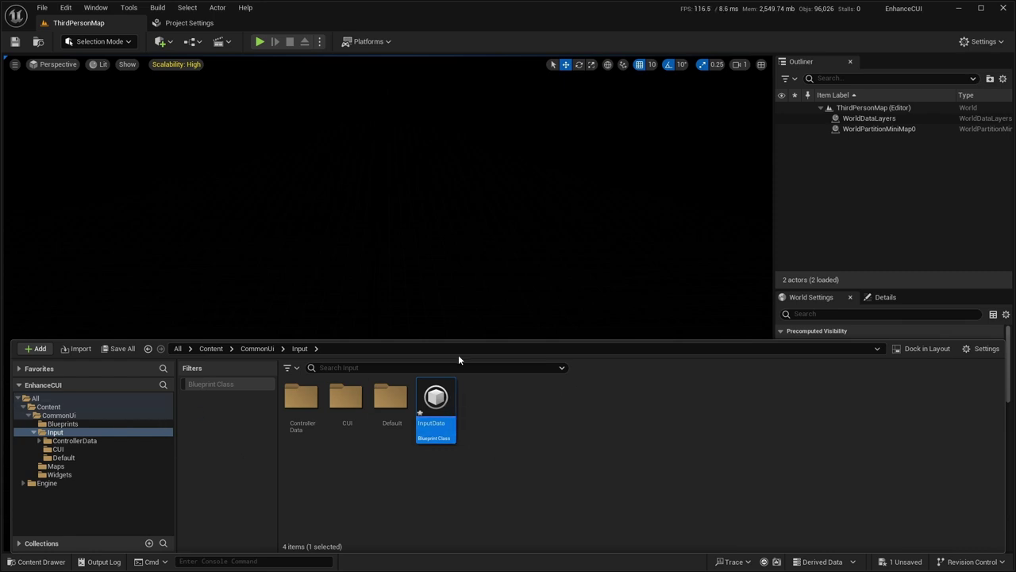
- Examine the Default Click Action and Default Back Action properties in the InputData blueprint's class defaults, and close it
double_click(437, 415)
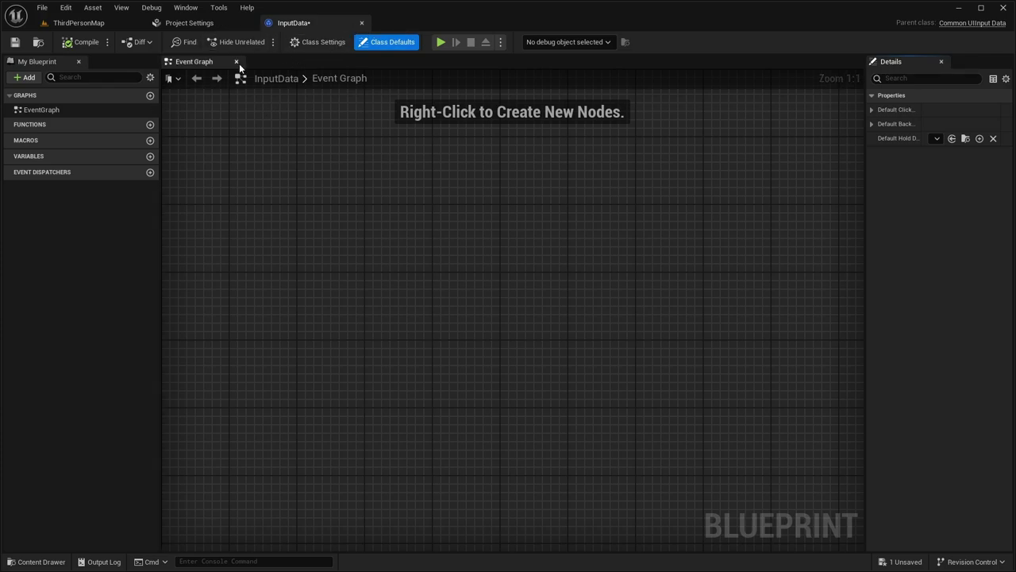
click(362, 22)
click(78, 22)
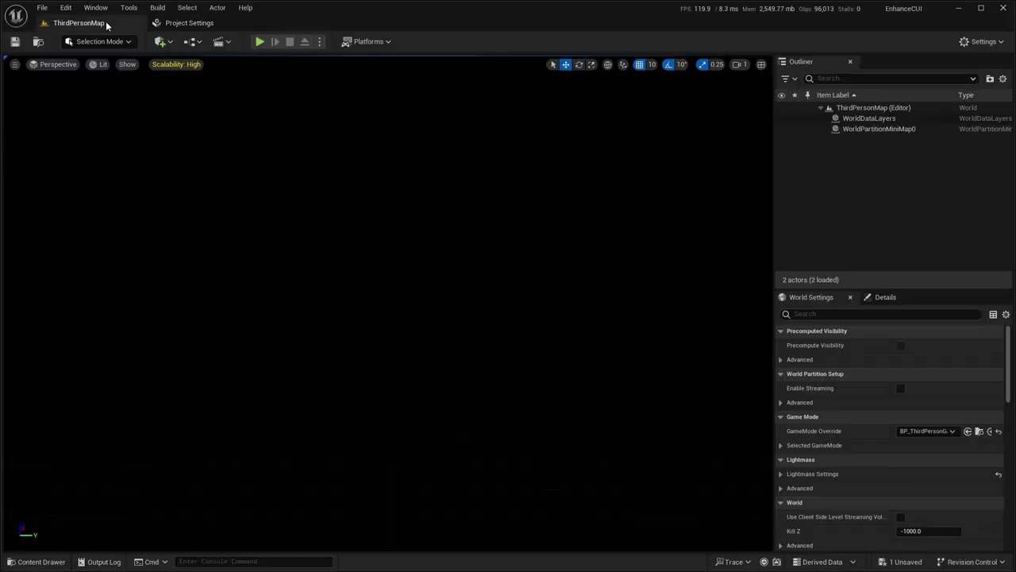
click(29, 562)
double_click(439, 405)
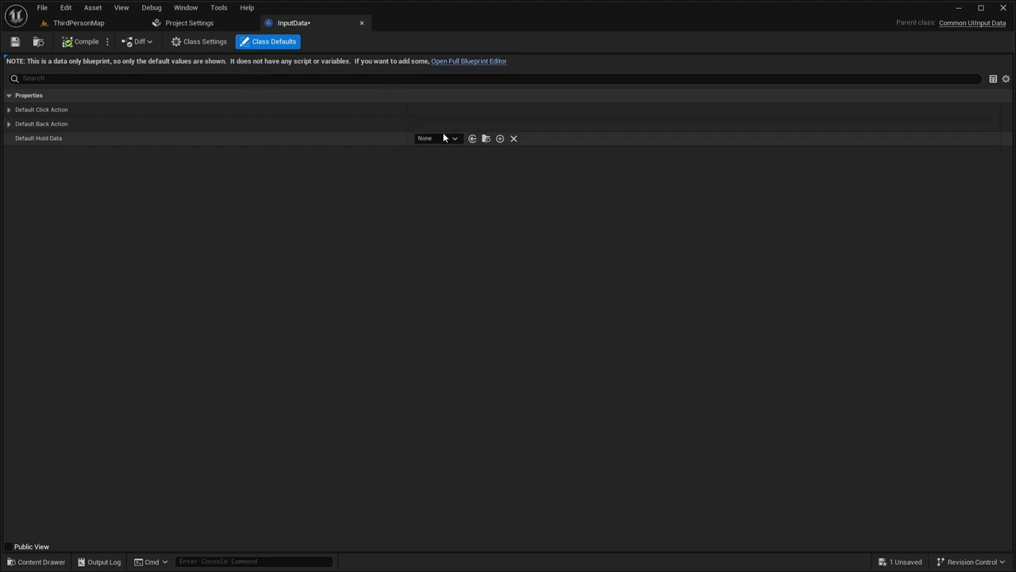
click(9, 123)
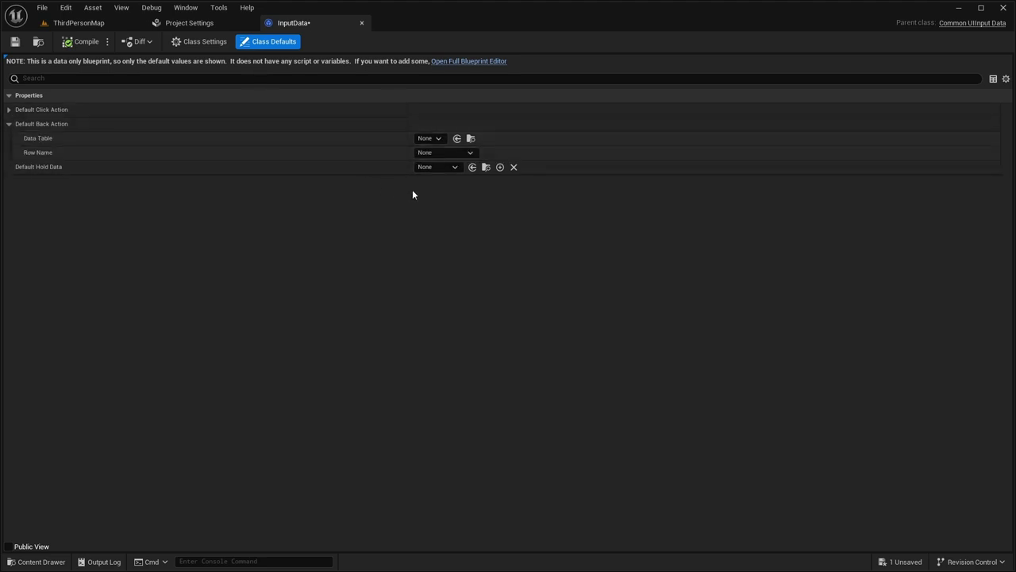
click(9, 110)
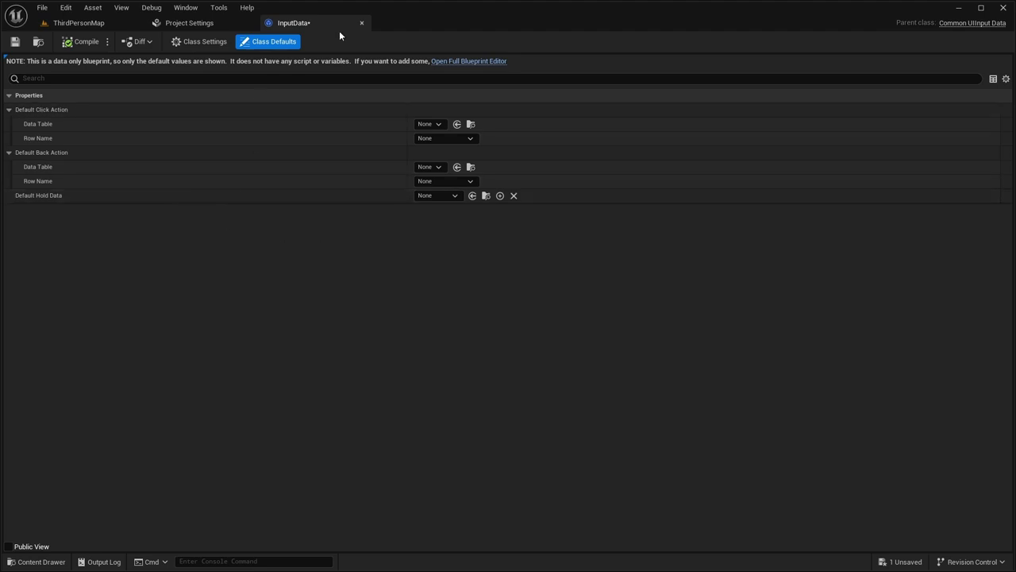
click(362, 23)
- Assign the new InputData blueprint as the Input Data class in the project's Common Input Settings
click(553, 133)
click(549, 182)
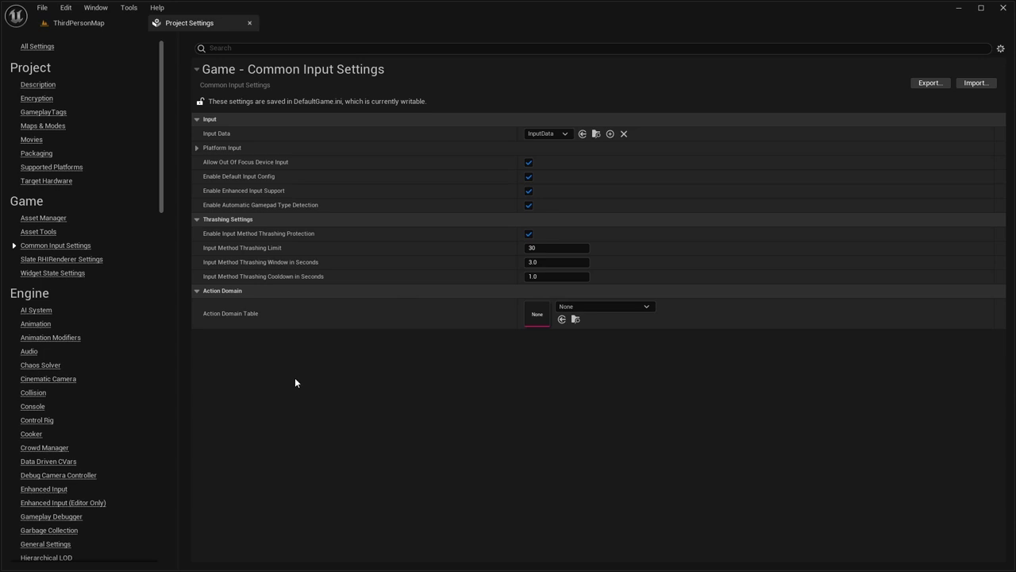
click(91, 23)
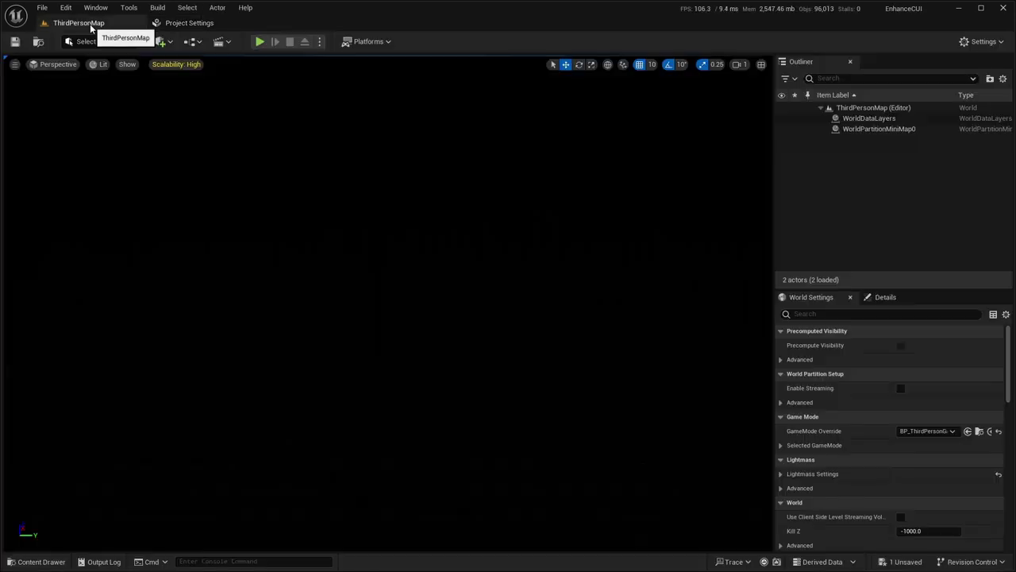
click(181, 25)
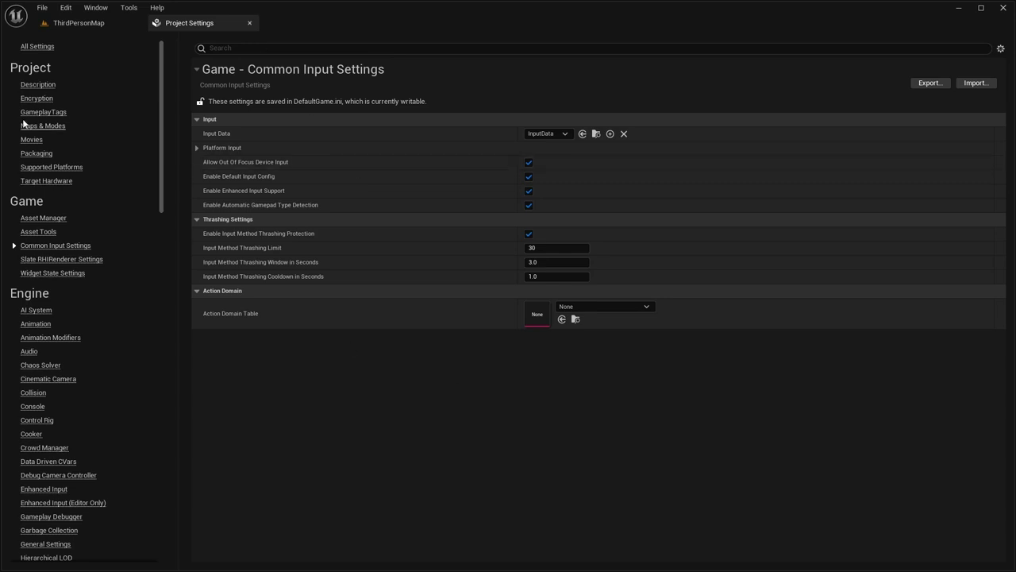
- Search all project settings for "viewport" and set the Game Viewport Client Class to CommonGameViewportClient
click(27, 47)
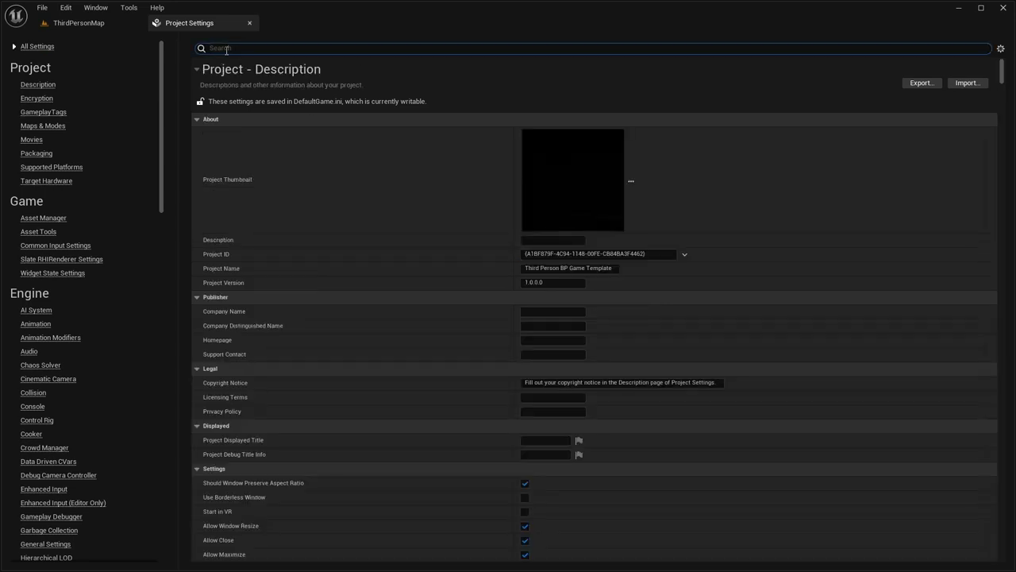
text(viewport)
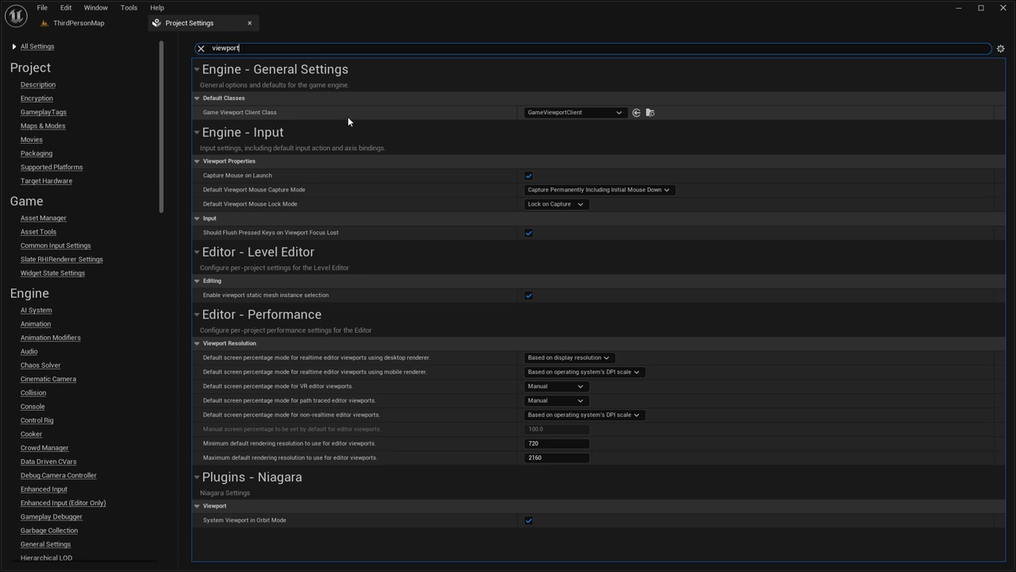
click(573, 112)
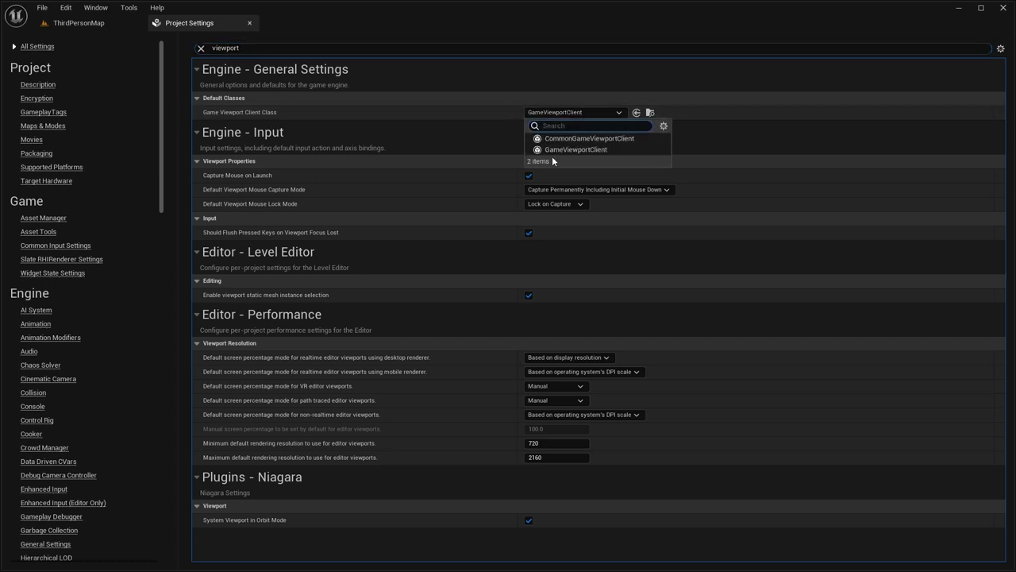
click(603, 139)
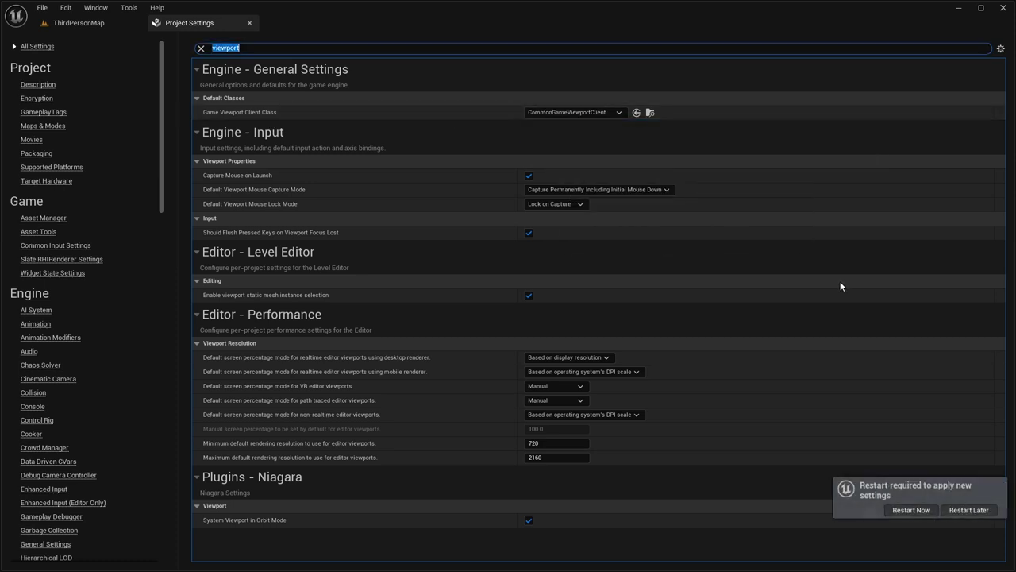
- Add two Controller Data array elements to the default Windows platform input in Common Input Settings
click(54, 247)
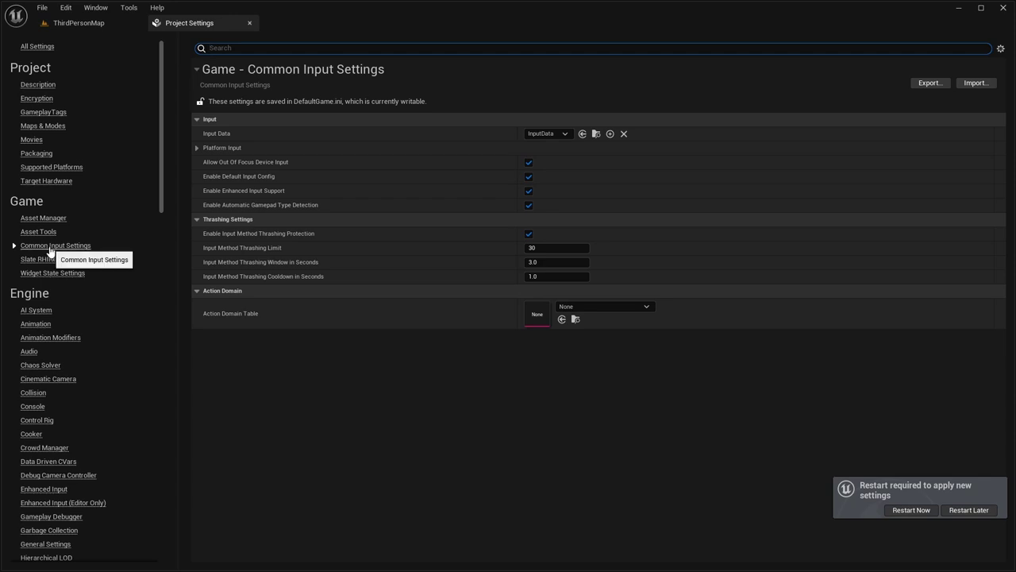
click(196, 148)
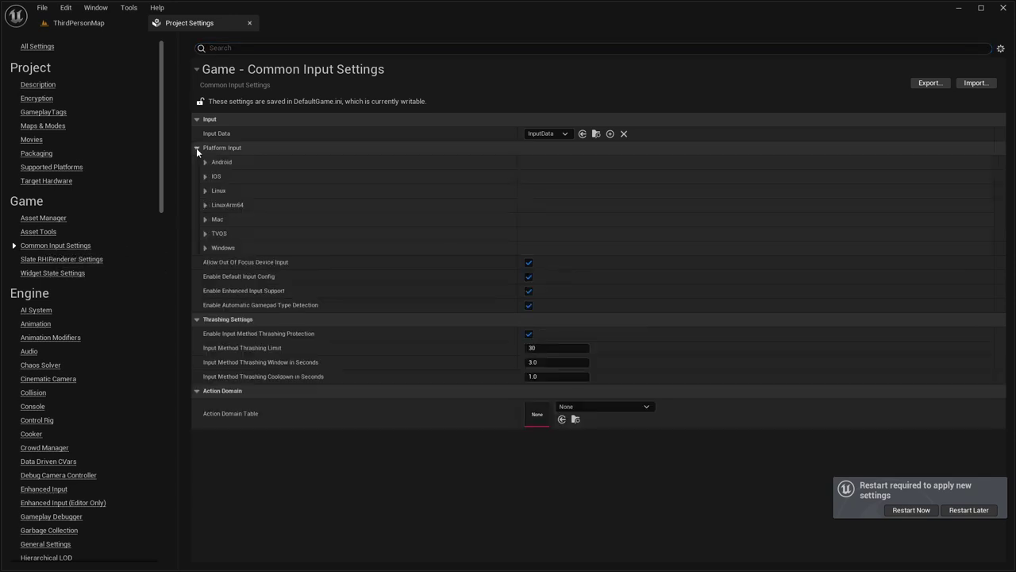
click(205, 247)
click(213, 262)
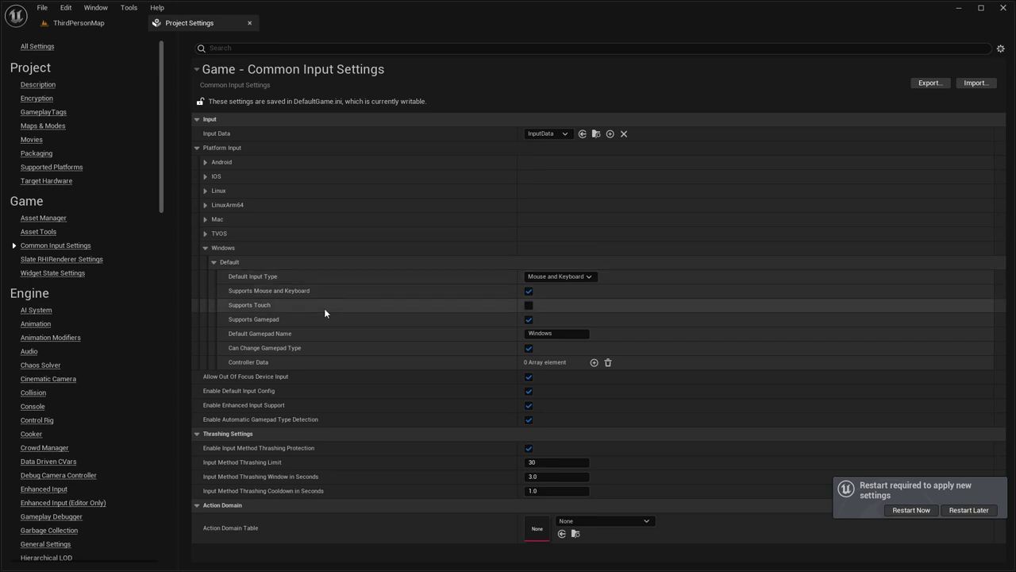
click(594, 363)
click(594, 363)
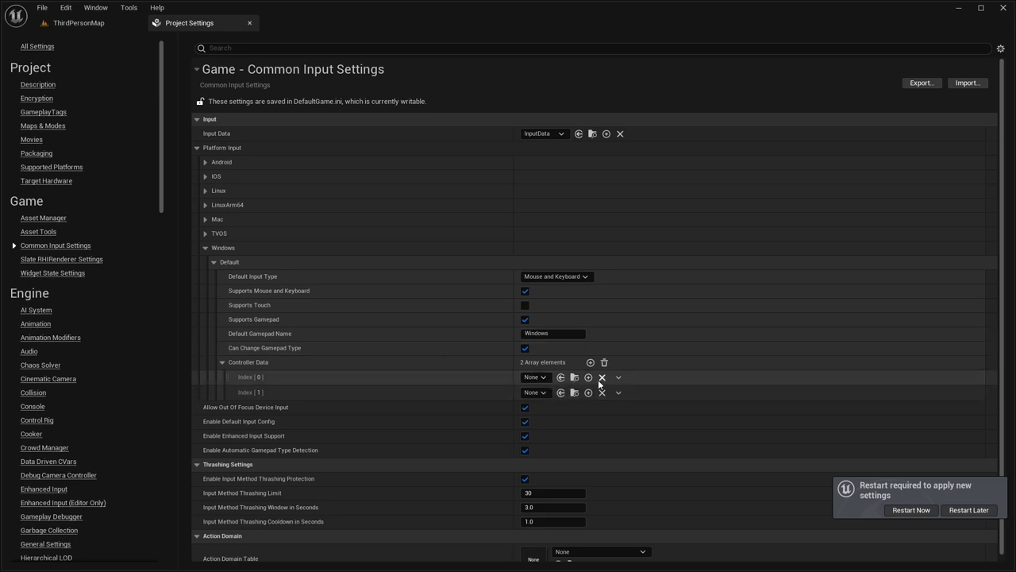
- Create a Blueprint class with CommonInputBaseControllerData as its parent in the CommonUi/Input/ControllerData folder
click(77, 22)
click(31, 562)
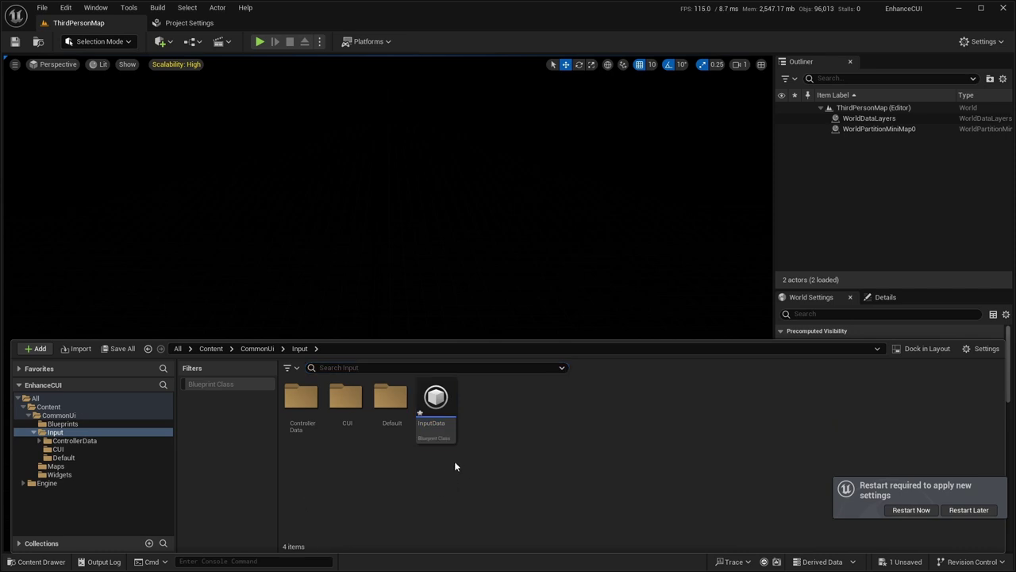
double_click(301, 399)
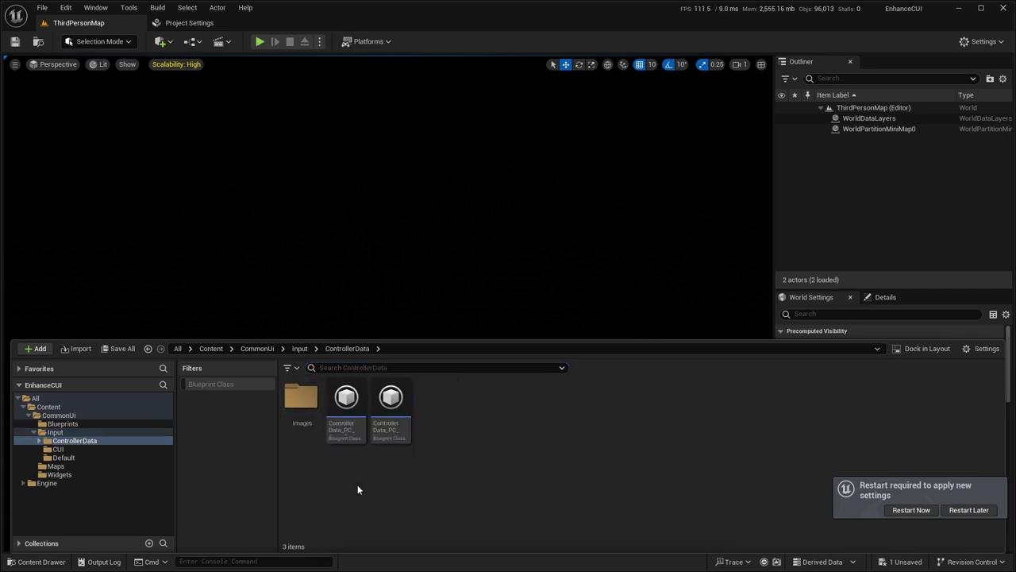
right_click(415, 485)
click(476, 232)
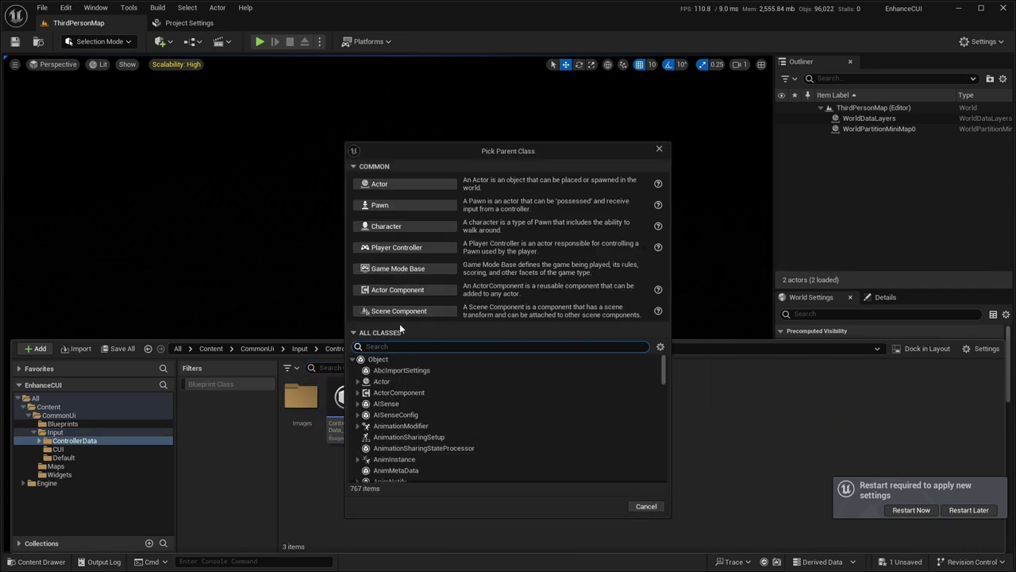
text(controller Data)
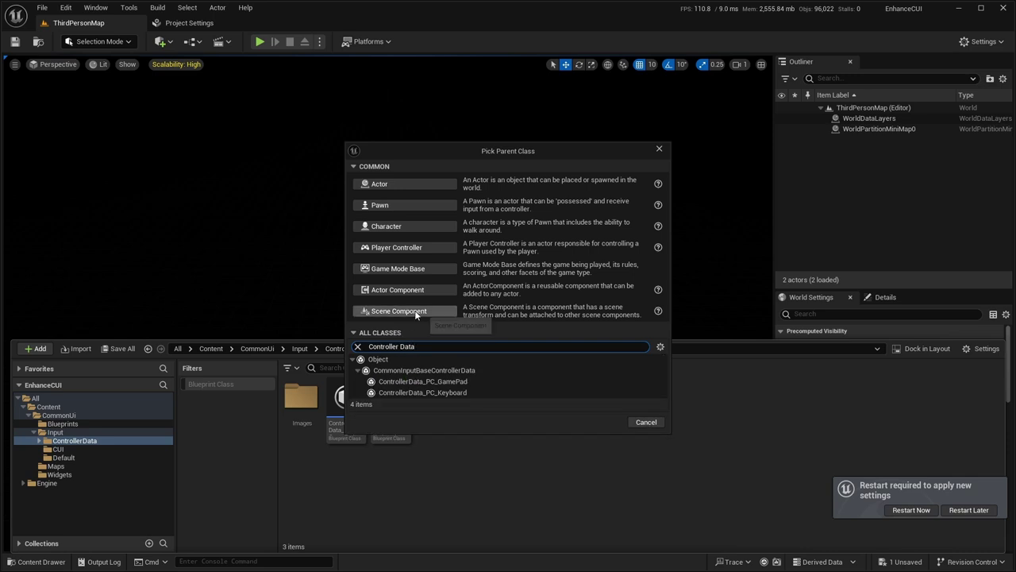
click(421, 371)
click(602, 421)
- Open the new controller data blueprint, reopen it to get the data-only view, and choose Mouse and Keyboard as its Input Type
double_click(436, 401)
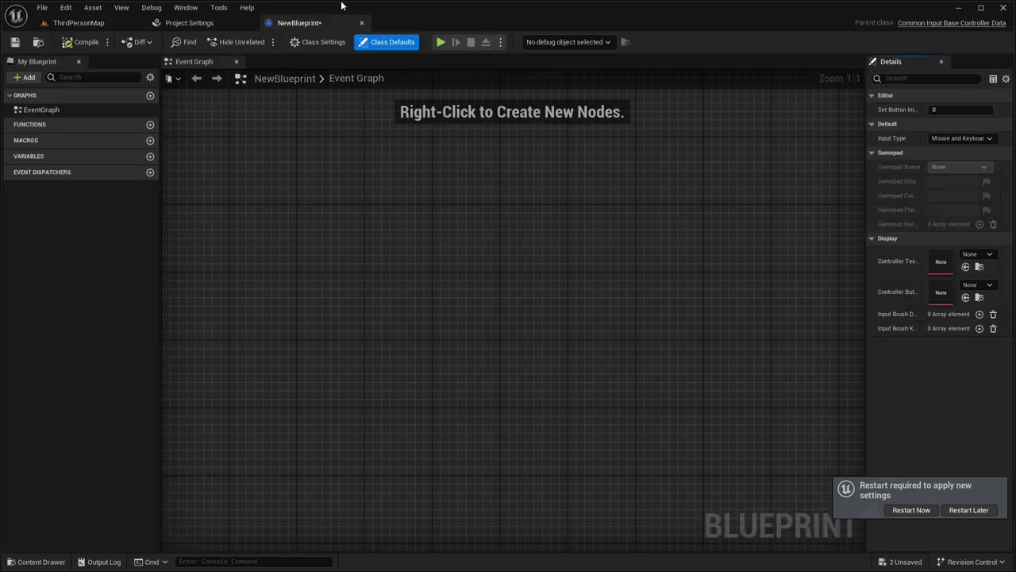
click(362, 23)
click(79, 23)
click(36, 562)
double_click(436, 404)
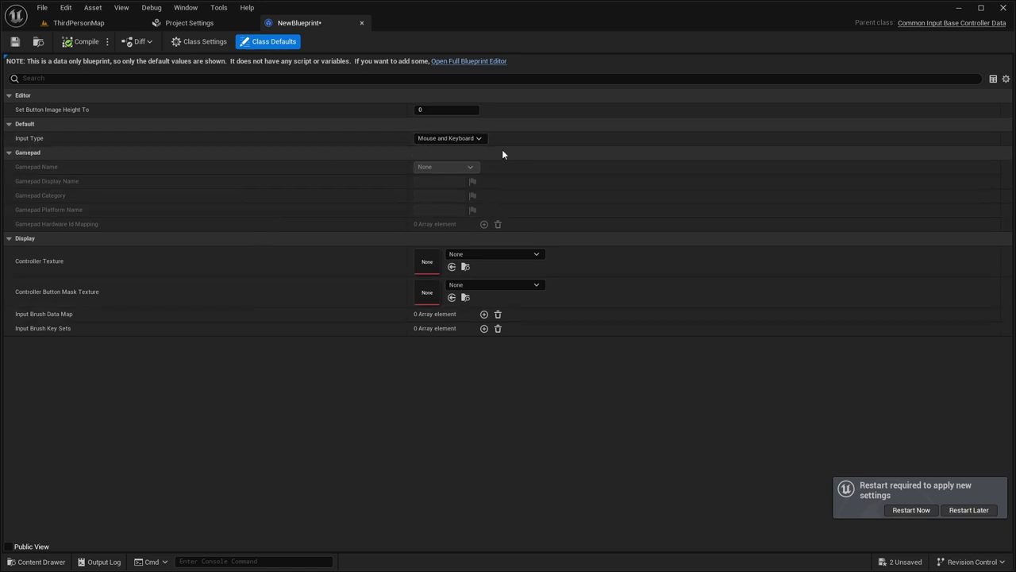
click(474, 139)
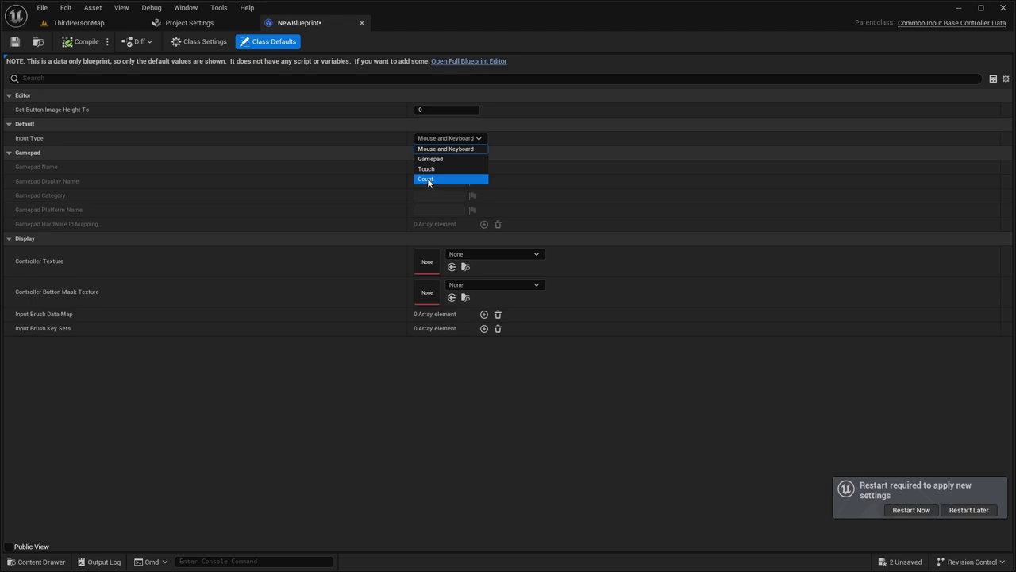
click(424, 152)
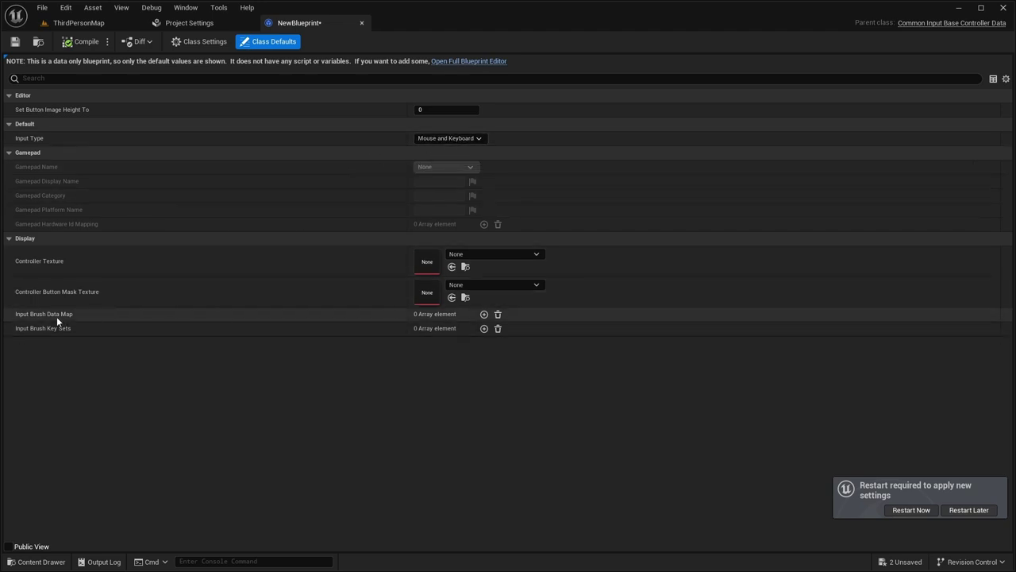
- Add an Input Brush Data Map element to the new blueprint and assign the Q key to it
click(484, 315)
click(19, 330)
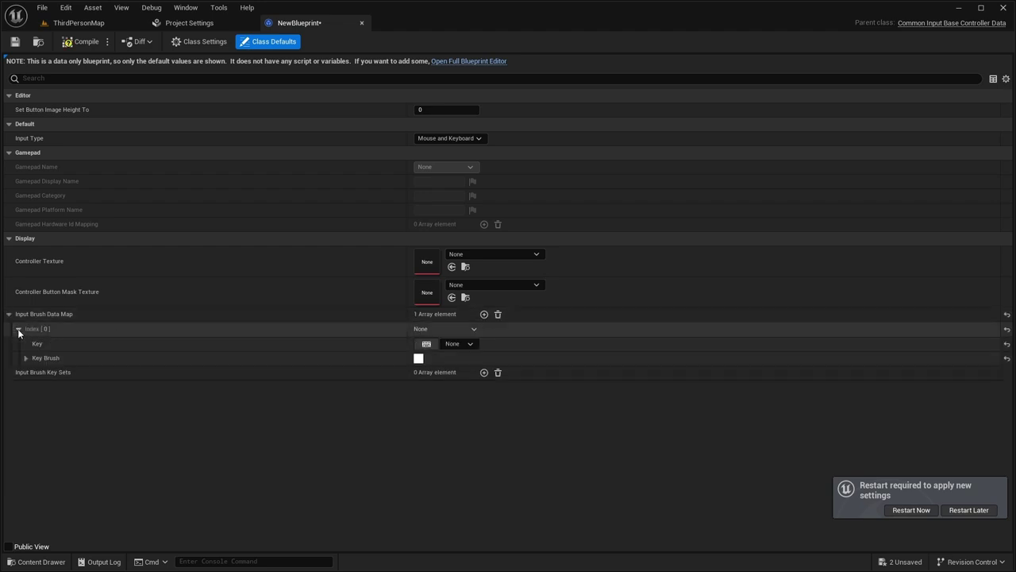
click(426, 345)
key(q)
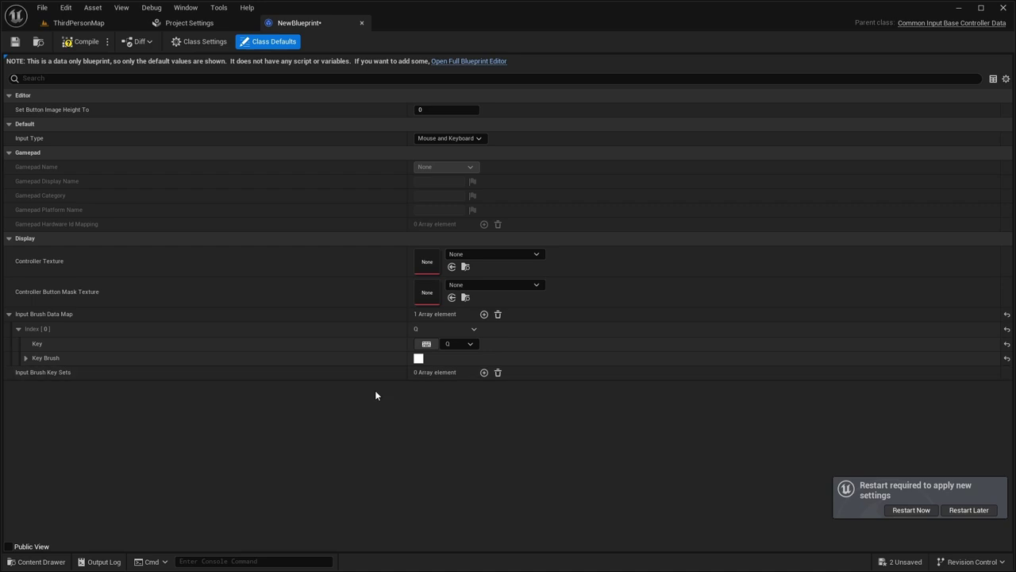
- Set the Key Brush image of the Q entry to the 1_Key_Dark texture
click(24, 358)
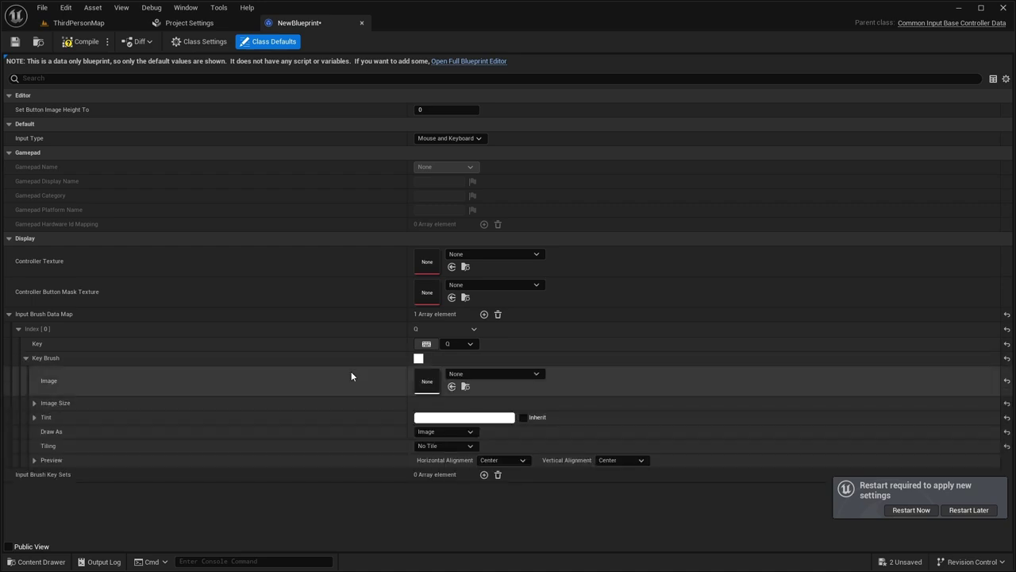
click(455, 375)
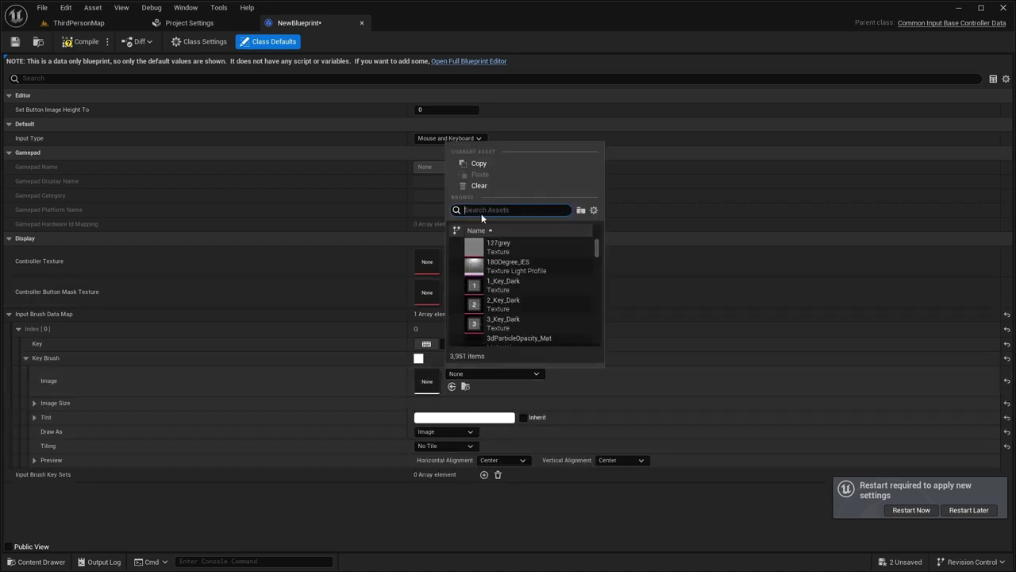
text(q)
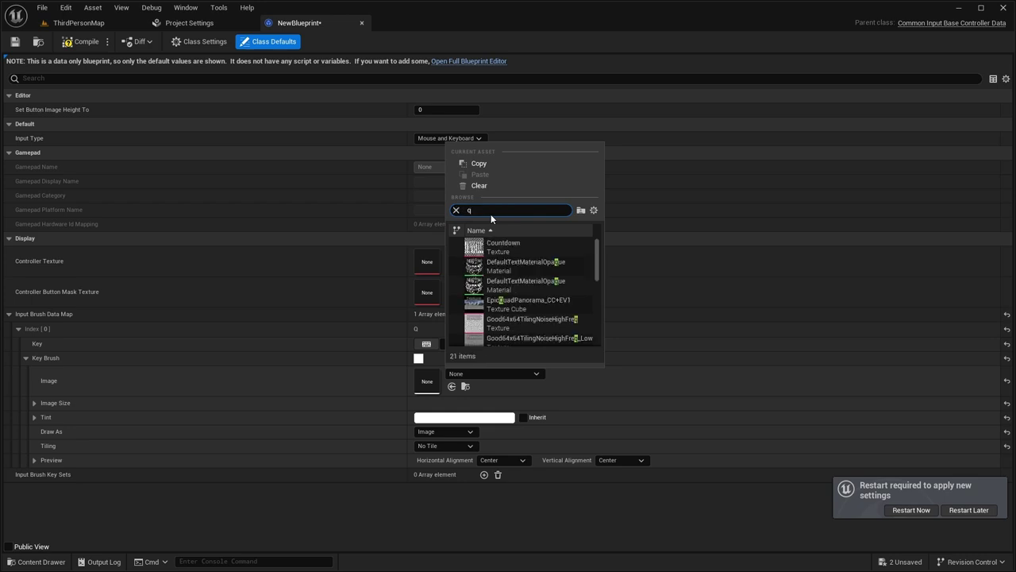
text(_le)
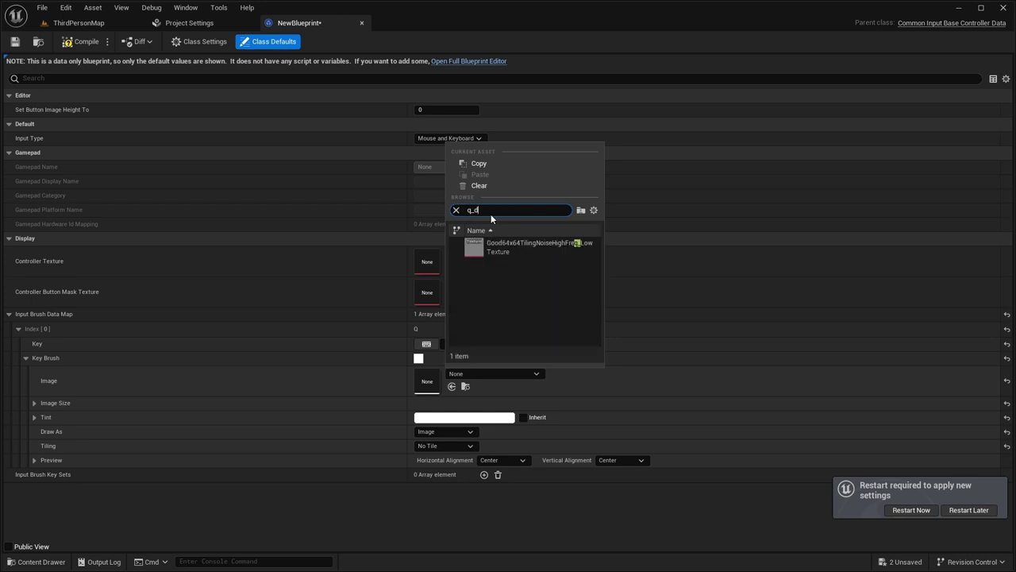
key(ctrl+a)
key(BackSpace)
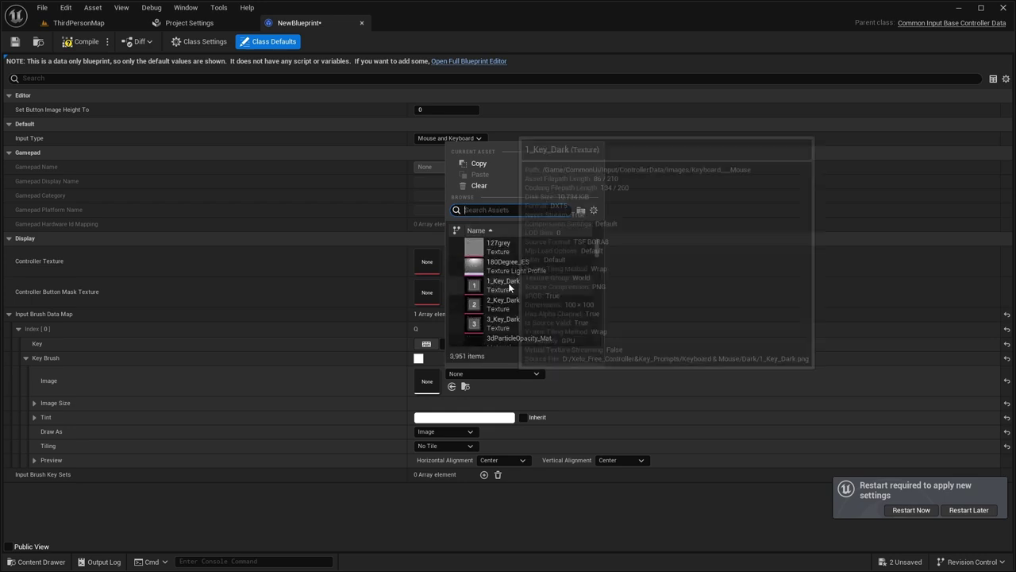
click(503, 284)
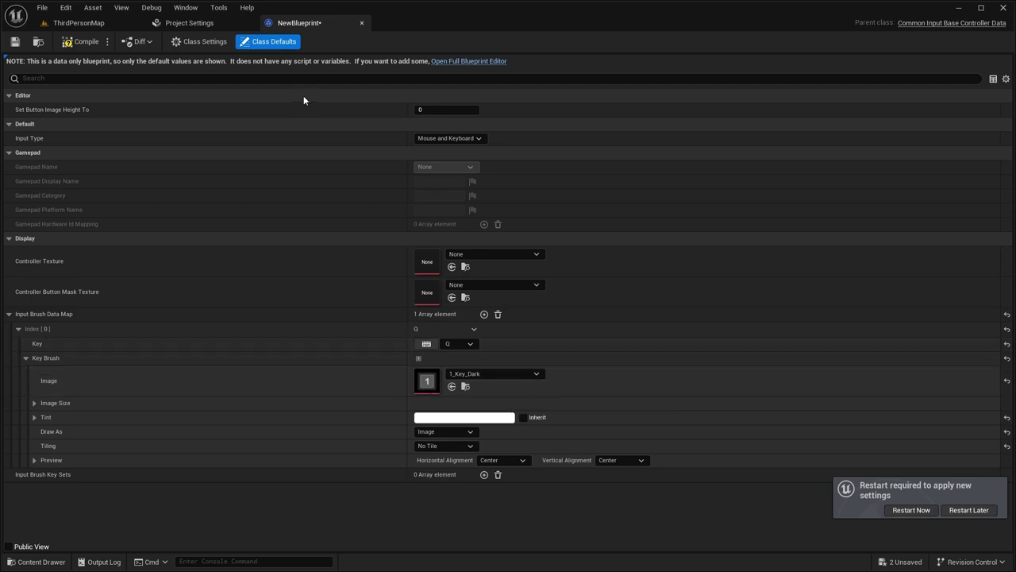
- Change the blueprint's Input Type to Gamepad and expand the Gamepad properties
click(440, 138)
click(429, 139)
click(441, 152)
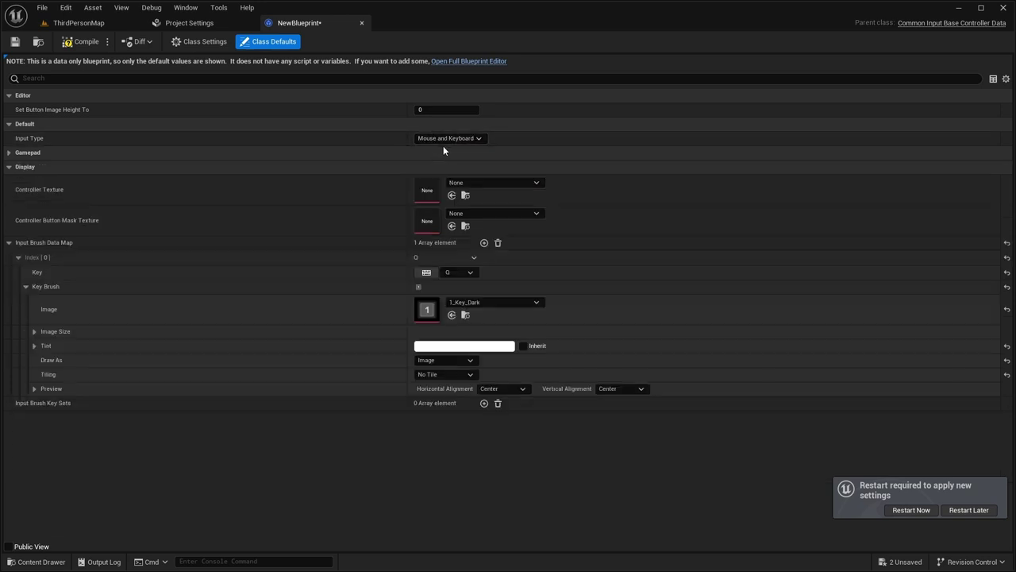
click(436, 140)
click(429, 159)
click(9, 152)
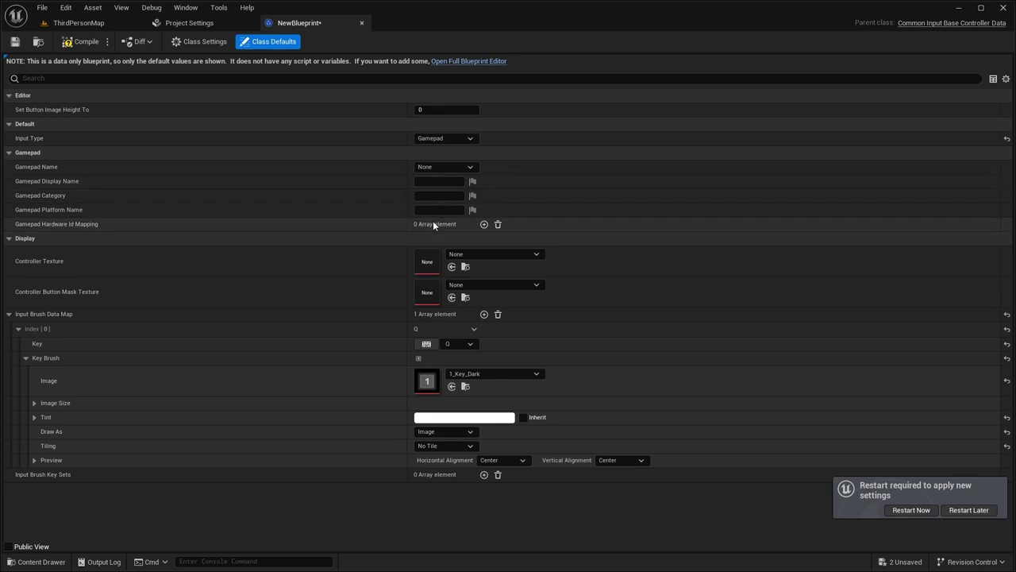
- Set the Gamepad Name to Generic, the Gamepad Platform Name to Windows and the Gamepad Display Name to Generic
click(423, 168)
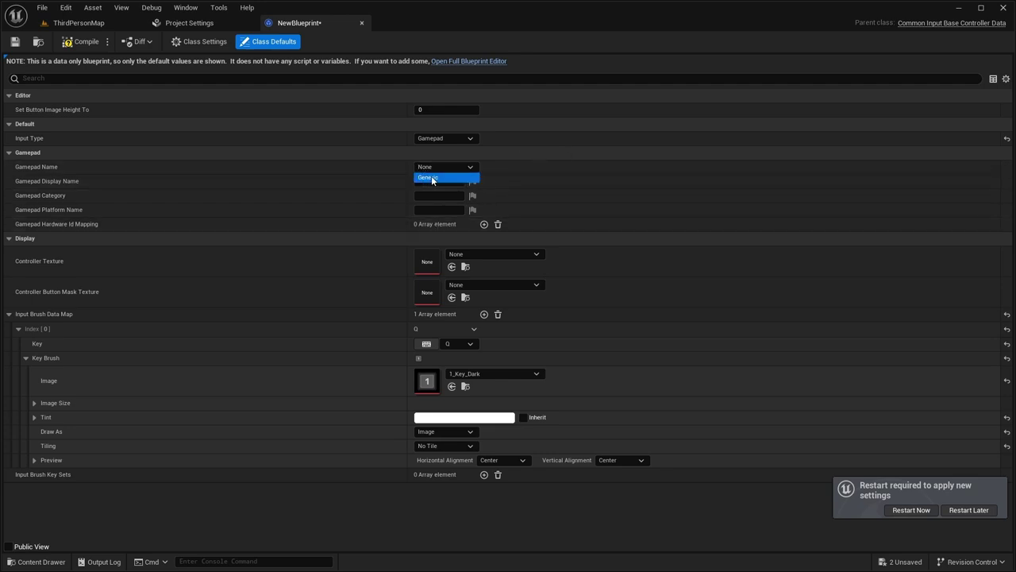
click(431, 178)
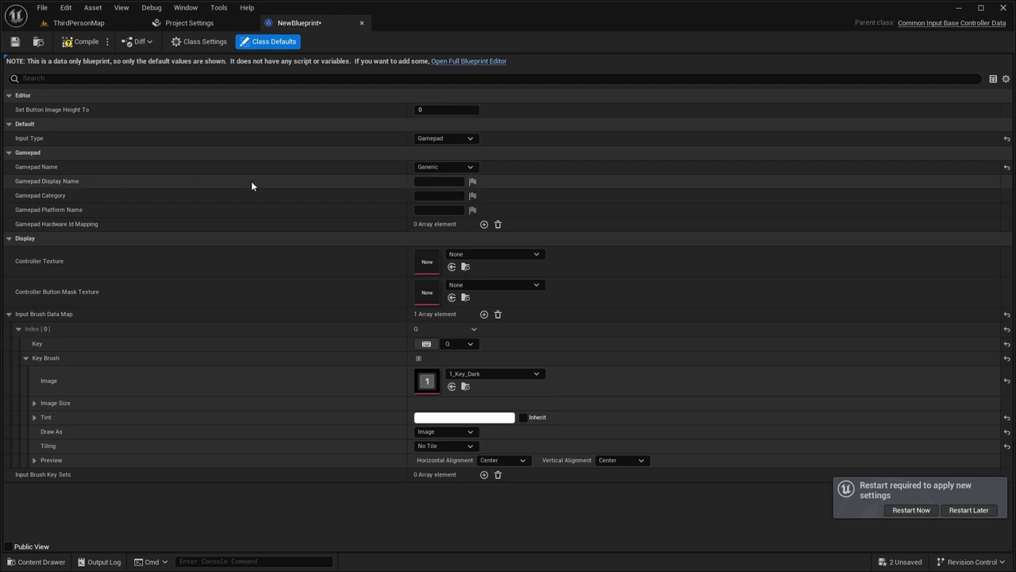
click(457, 209)
text(Windows)
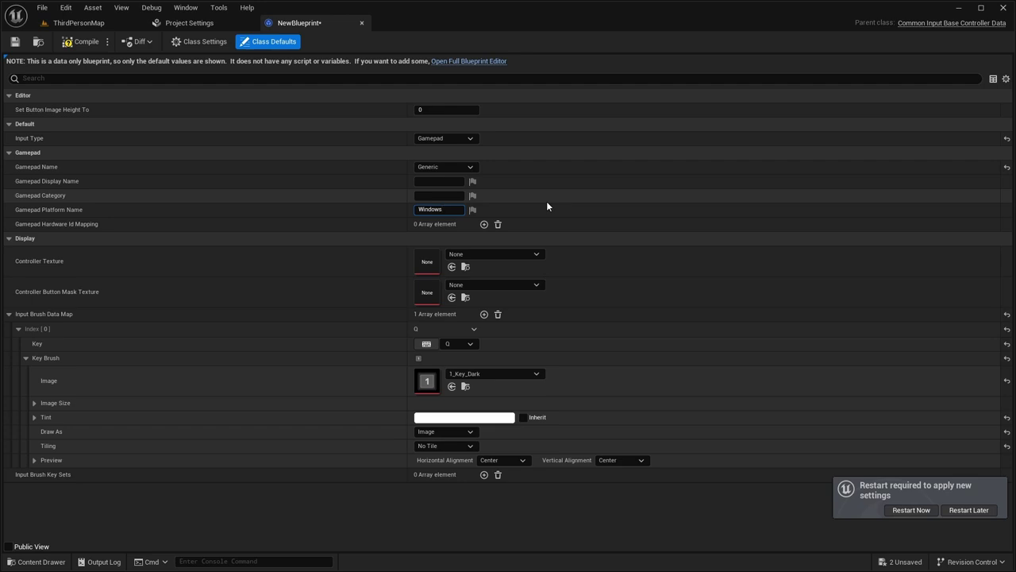
key(shift+Tab)
key(shift+Tab)
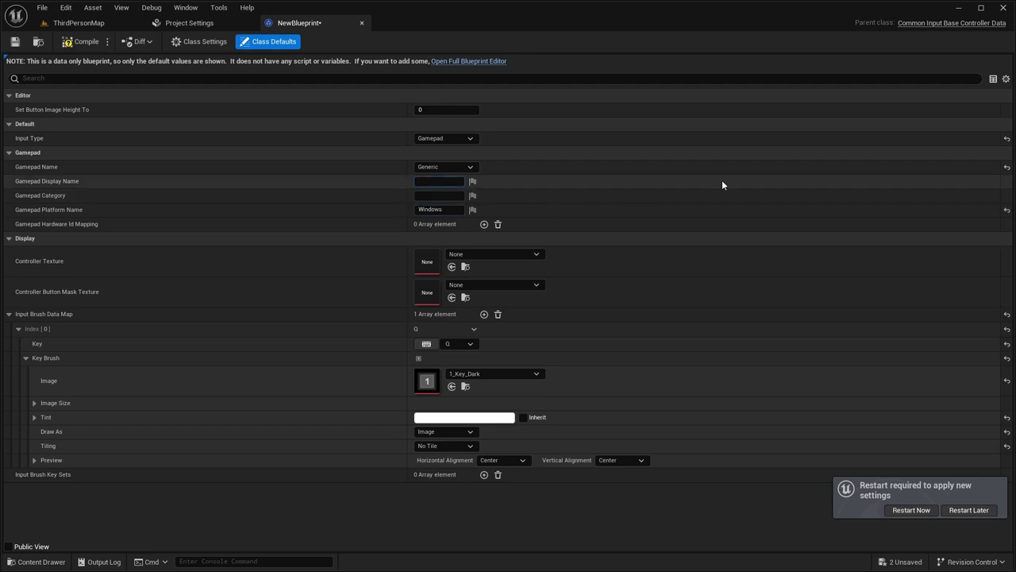
text(Generic)
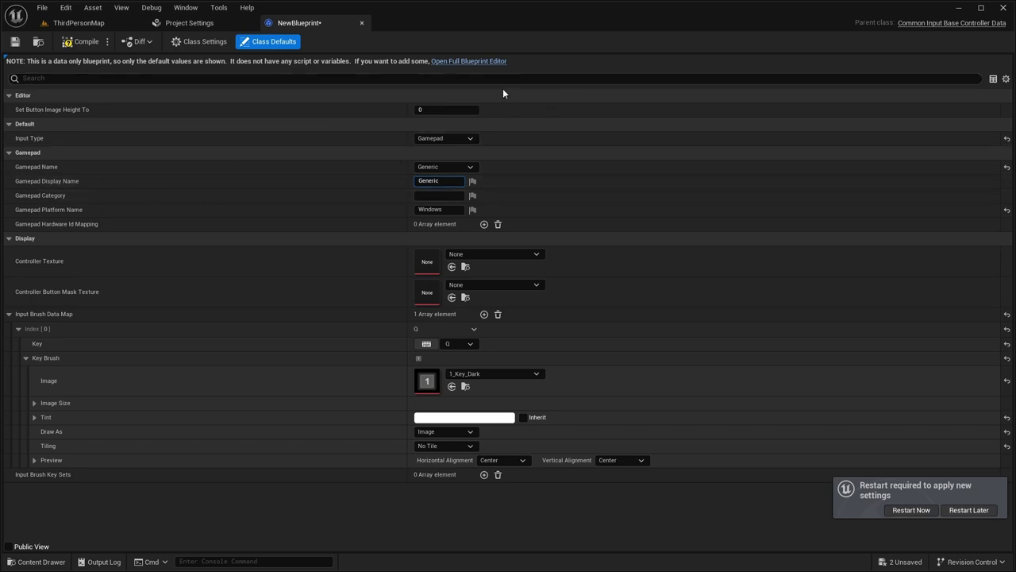
- Add a second Input Brush Data Map element with Gamepad D-pad Up as its key, and close the blueprint
click(484, 313)
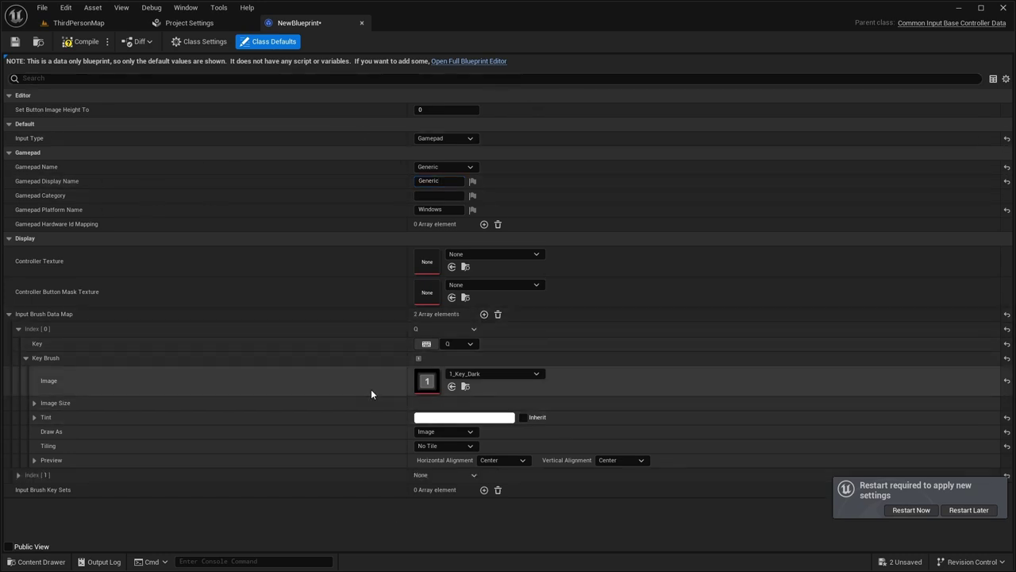
click(17, 475)
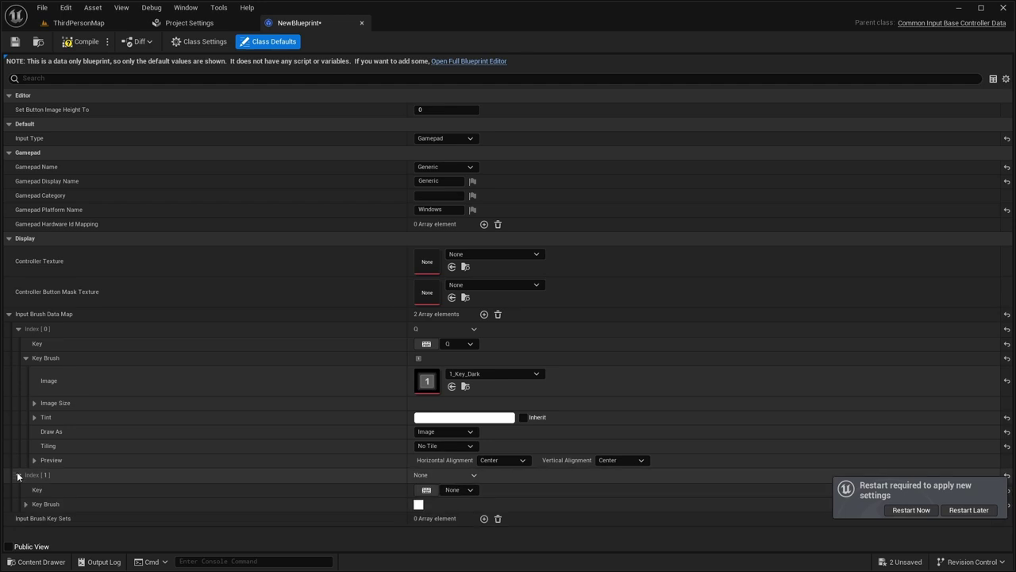
click(456, 490)
click(462, 274)
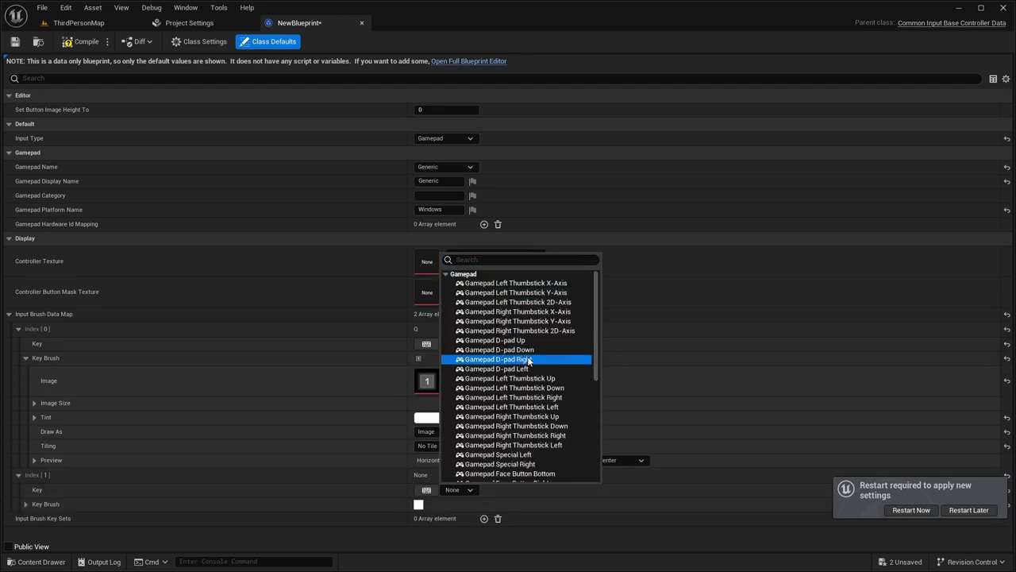
click(505, 341)
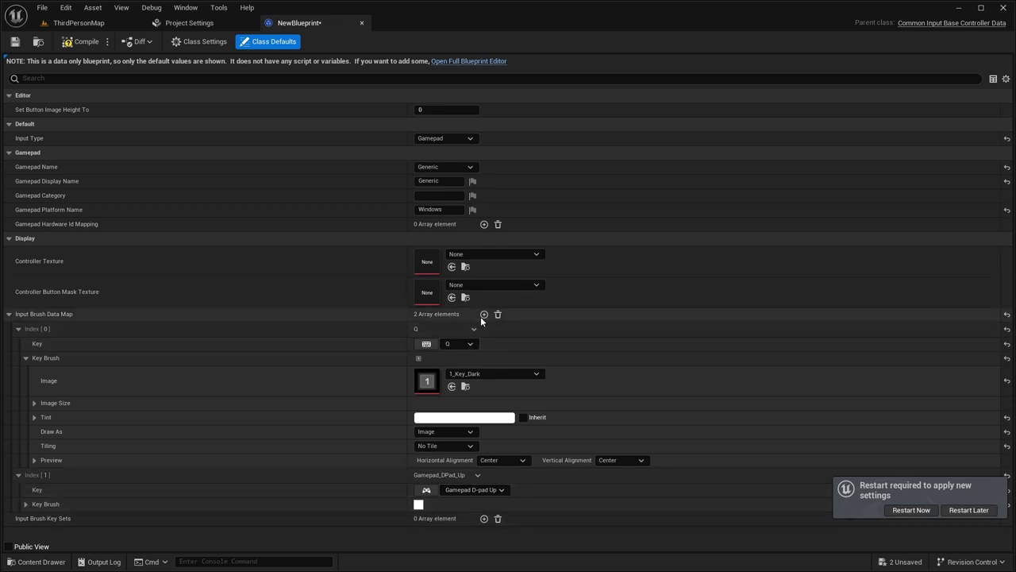
click(361, 23)
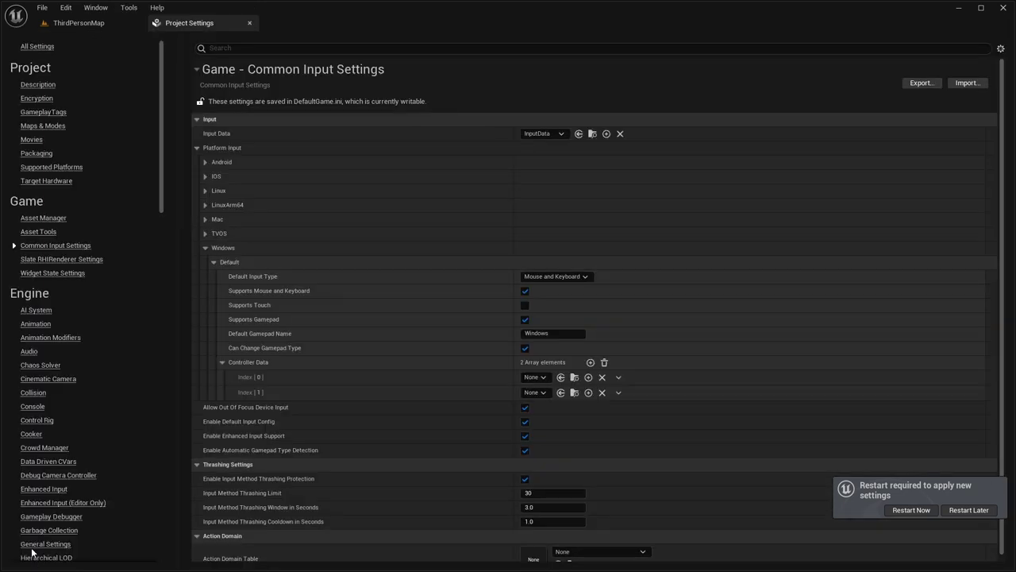
- Open the ControllerData_PC_GamePad blueprint and examine its gamepad settings and Input Brush Data Map with the entries collapsed
click(79, 23)
click(36, 562)
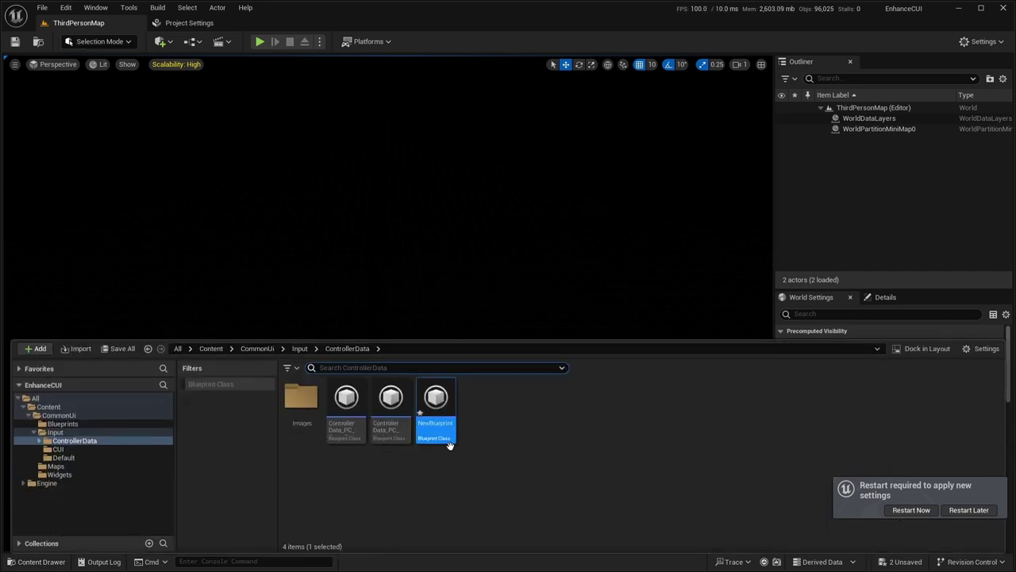
double_click(347, 405)
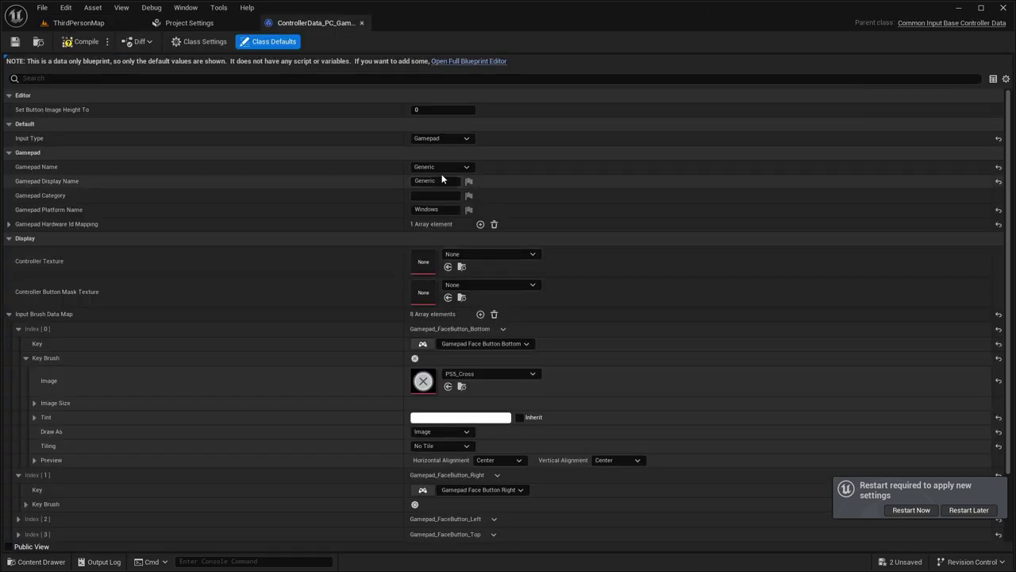
scroll(427, 226, down, 3)
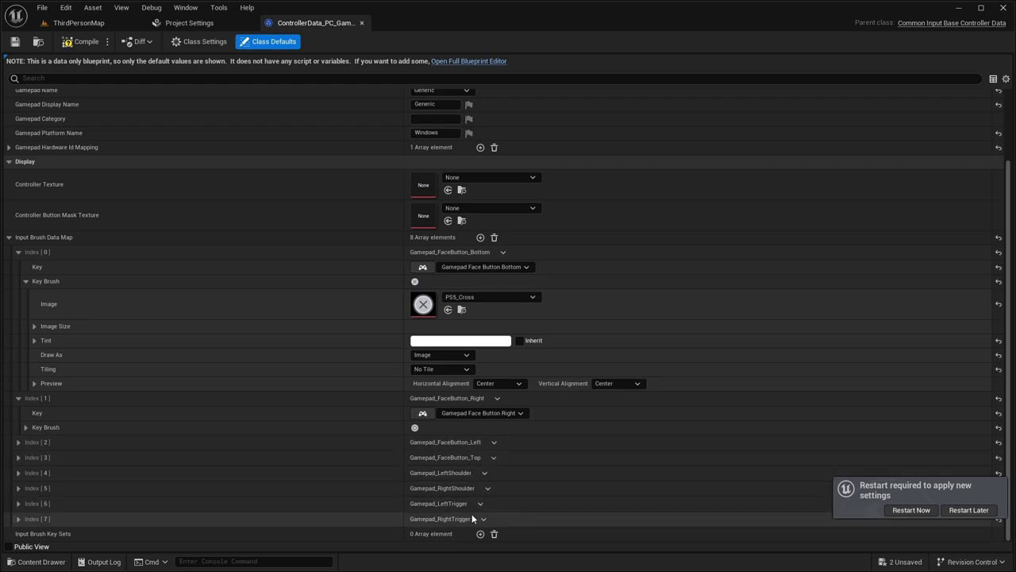
click(17, 252)
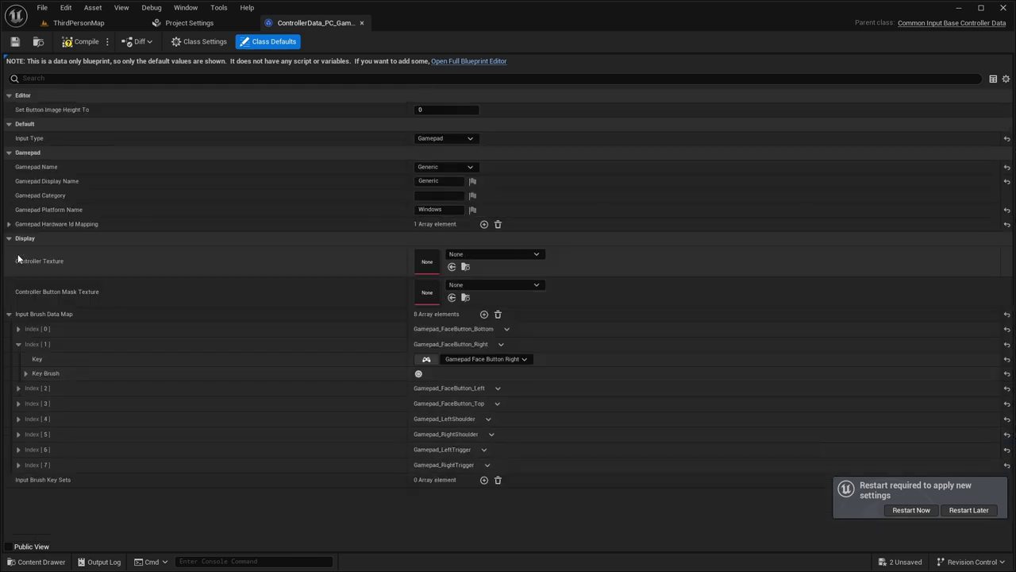
click(18, 344)
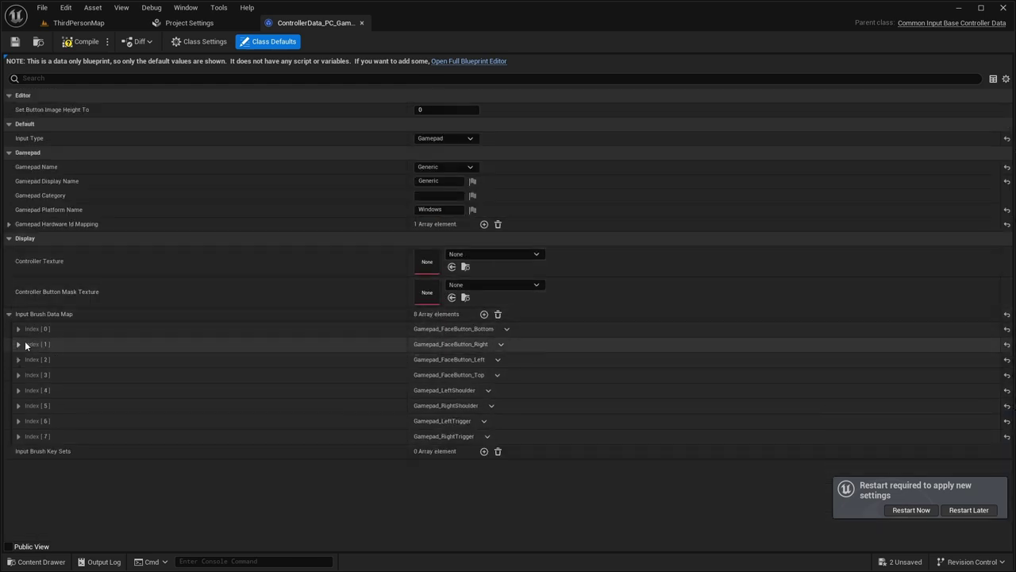
- Open the ControllerData_PC_Keyboard blueprint and examine its Input Brush Data Map keys with the entries collapsed
click(9, 562)
double_click(390, 416)
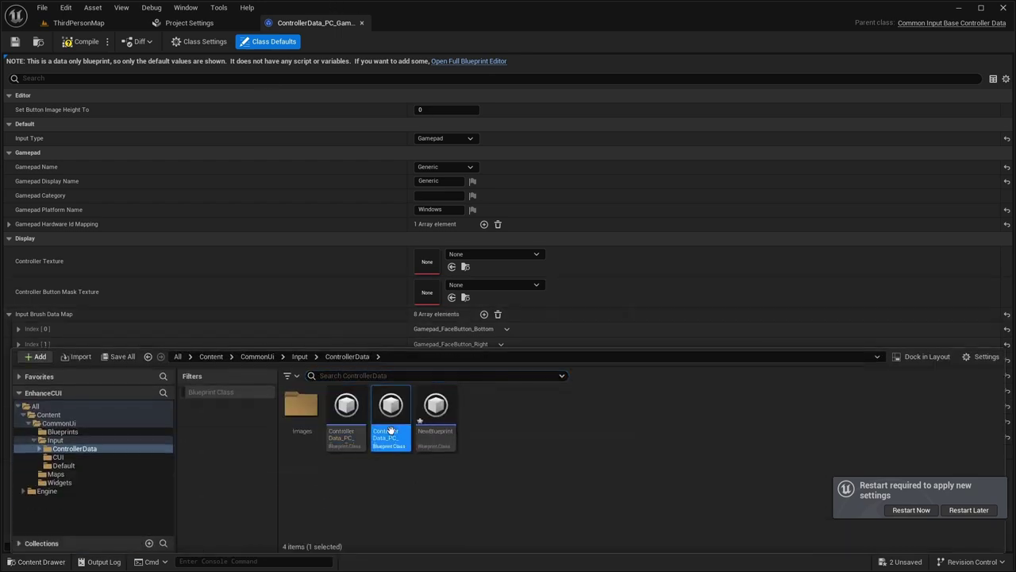
click(17, 328)
click(17, 343)
scroll(413, 317, down, 1)
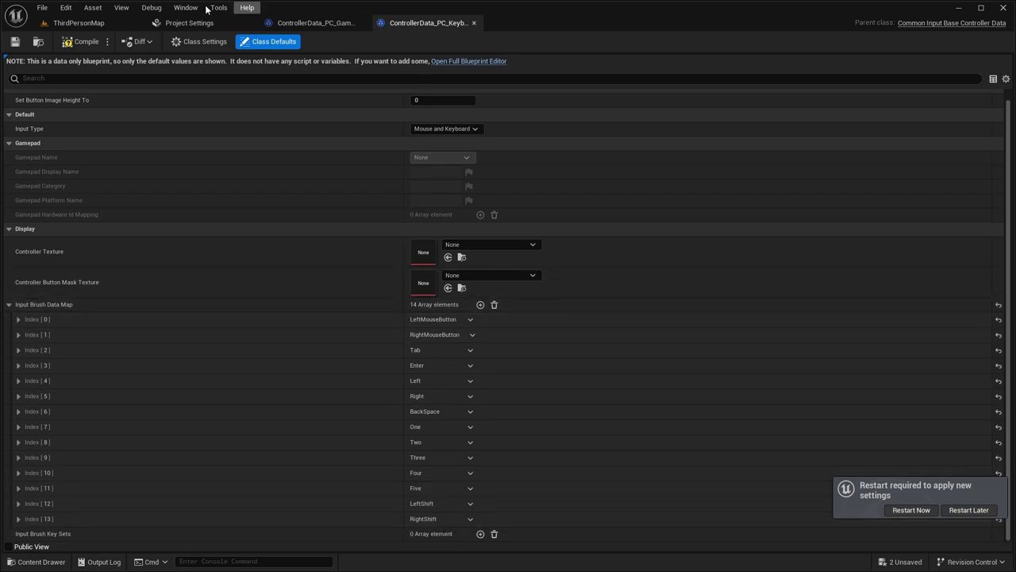
- Close both controller data blueprints and assign ControllerData_PC_GamePad and ControllerData_PC_Keyboard to Windows Controller Data indexes 0 and 1 in the project settings
click(363, 23)
click(363, 23)
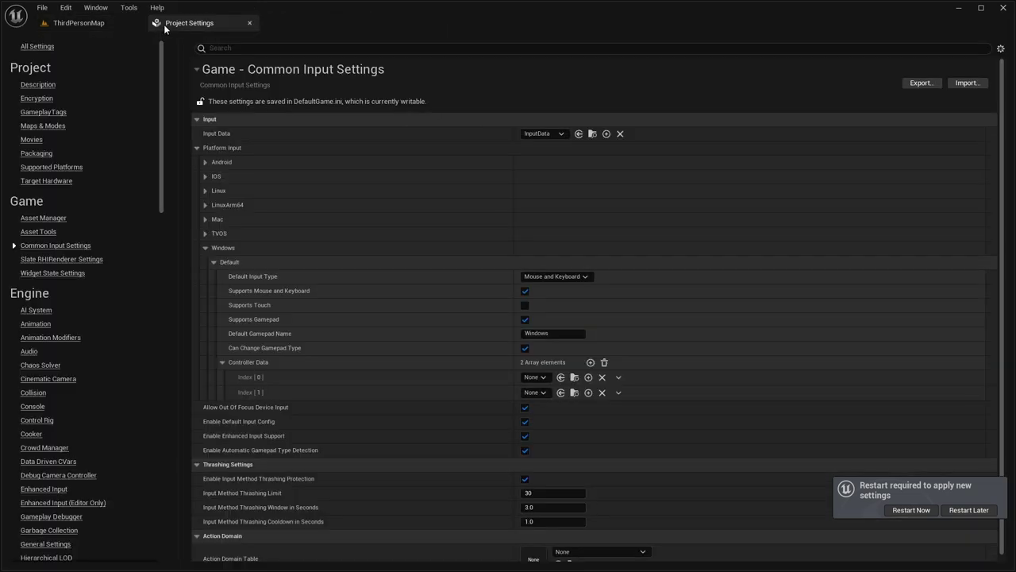
scroll(419, 267, down, 1)
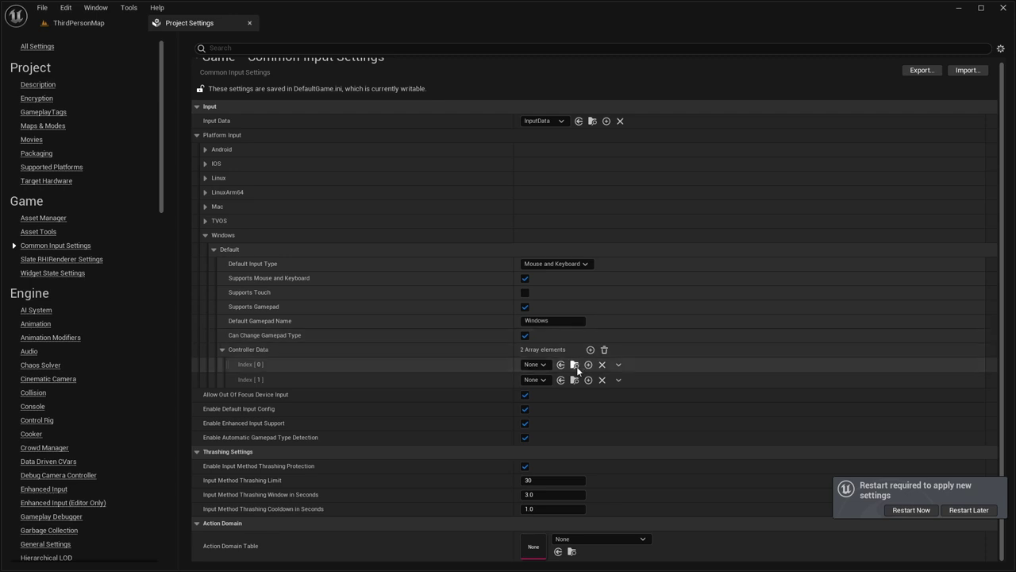
click(547, 366)
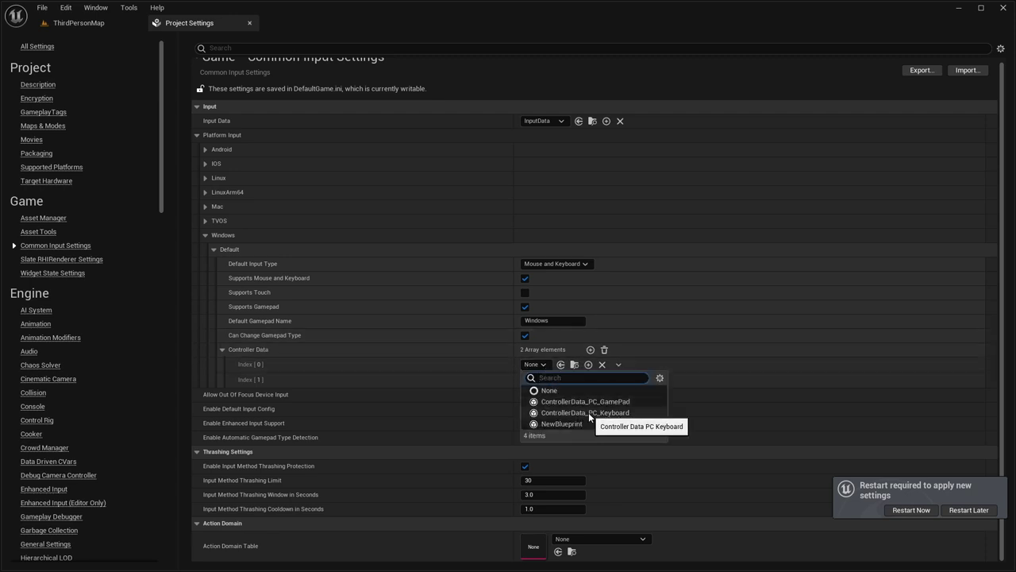
click(591, 401)
click(532, 380)
click(588, 427)
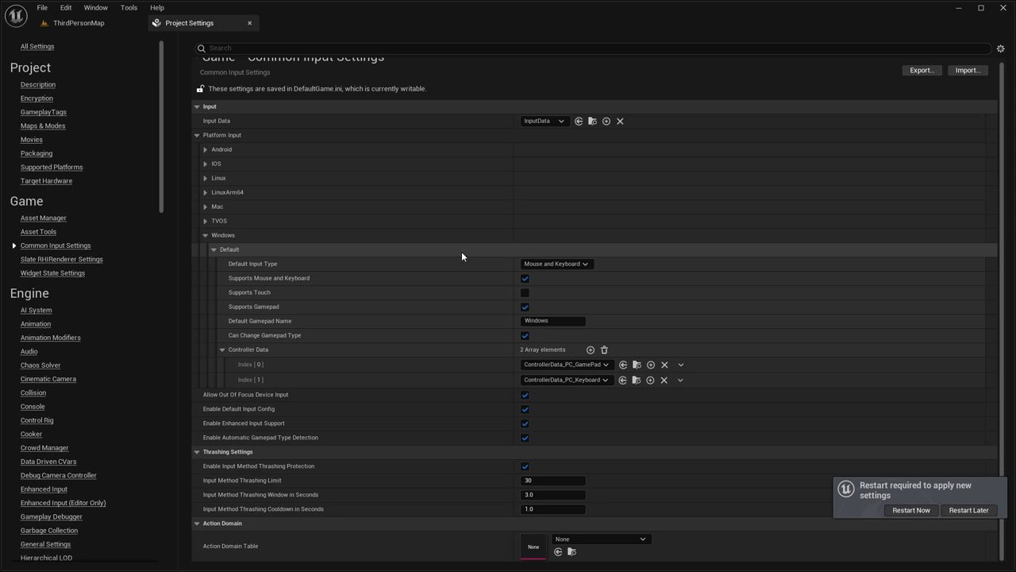
- Set the Windows Default Input Type to Gamepad and the Default Gamepad Name to Generic
click(564, 267)
click(537, 286)
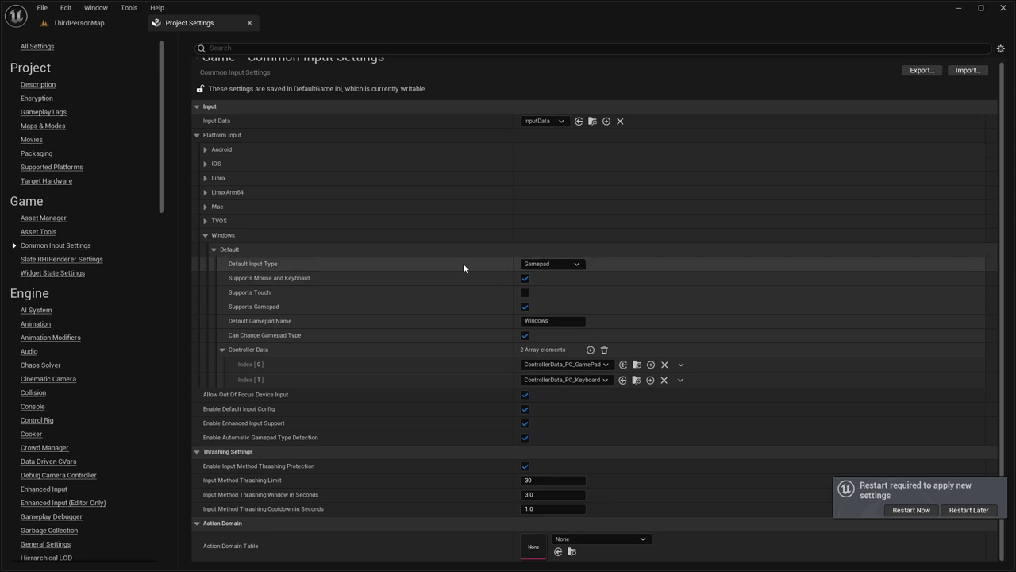
click(553, 320)
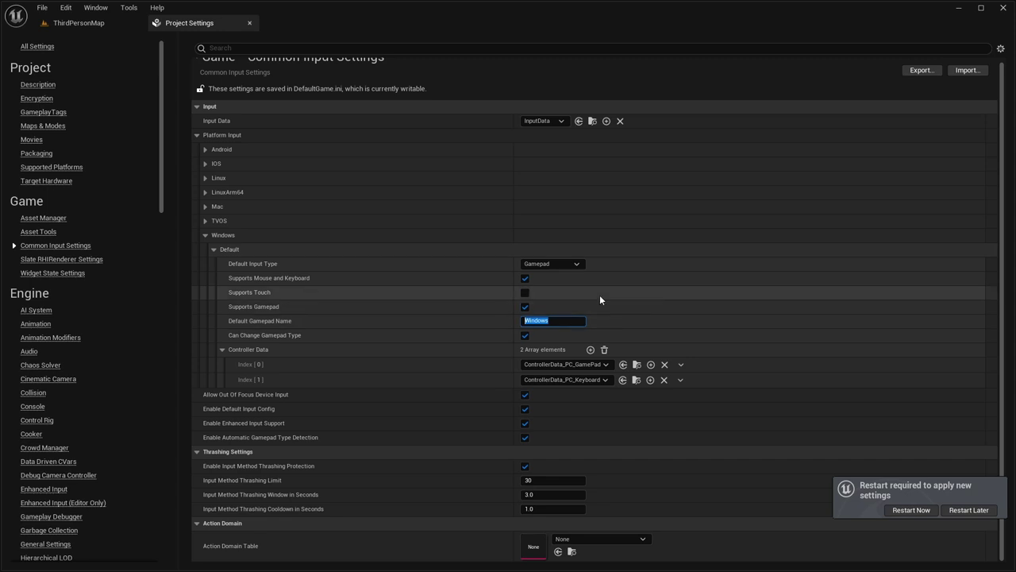
text(Generic)
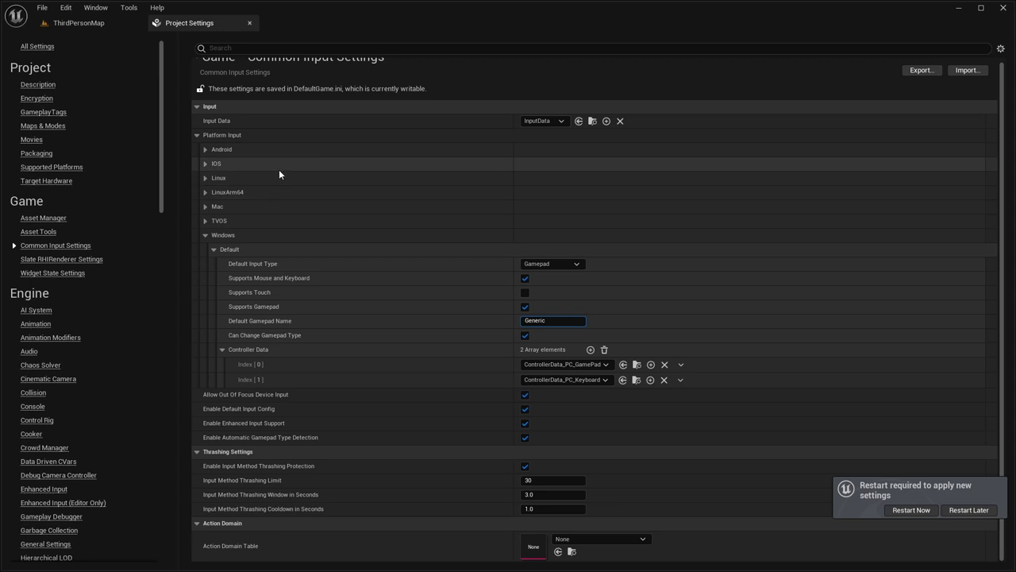
- Cancel saving content for the editor restart, delete the NewBlueprint asset from the ControllerData folder, and return to the project settings
click(911, 510)
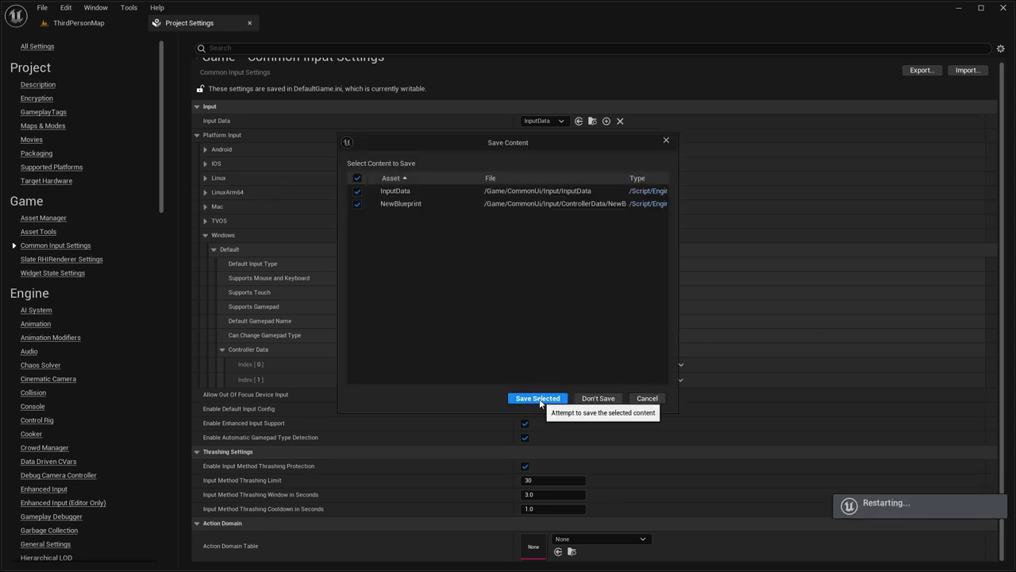
click(645, 398)
click(79, 22)
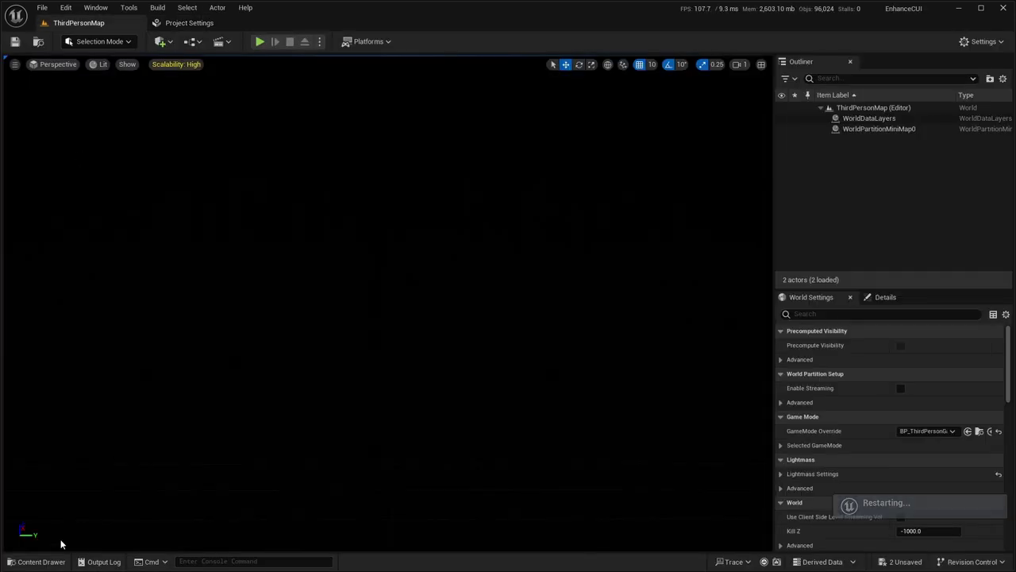
click(36, 561)
key(Delete)
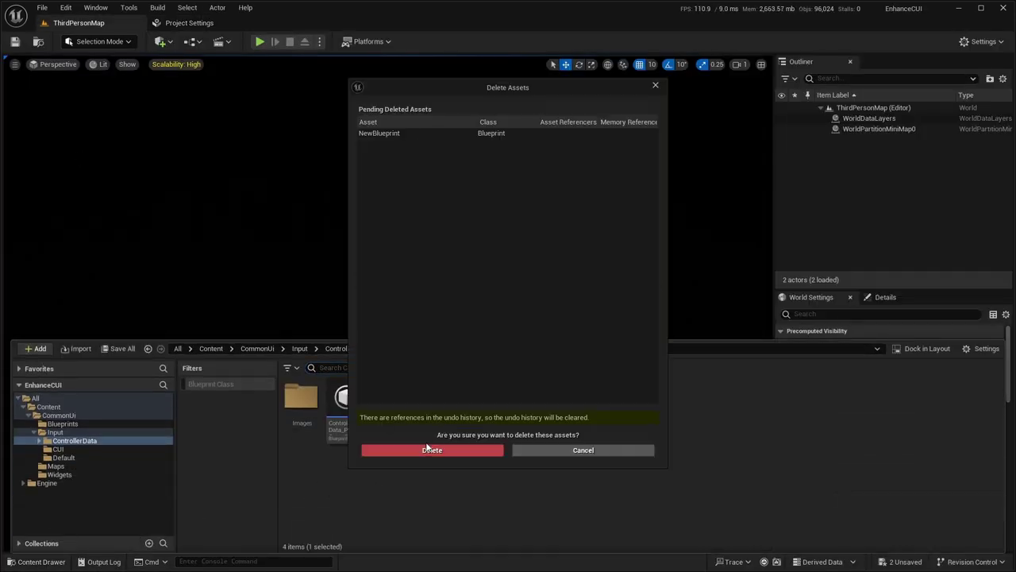
click(431, 449)
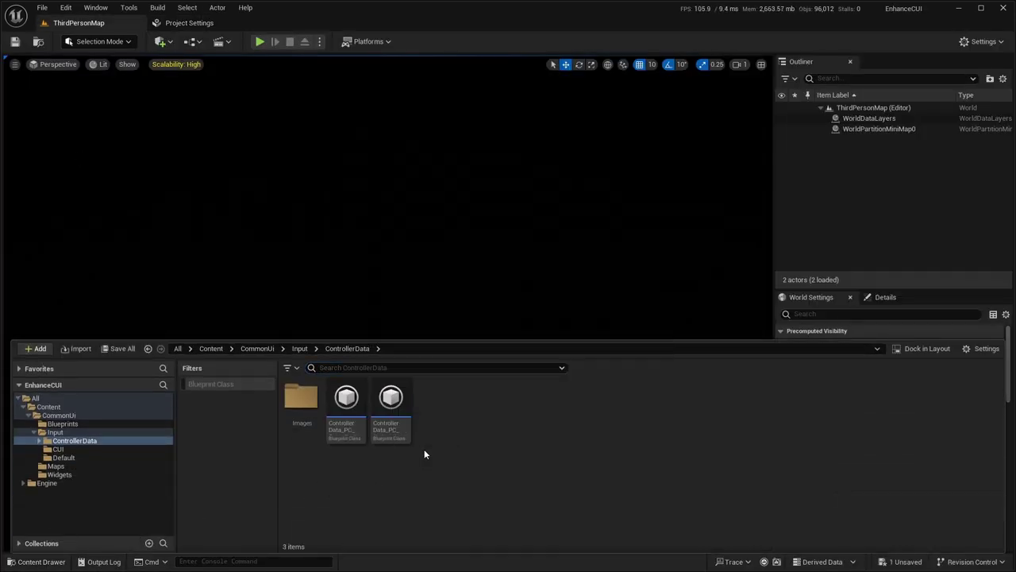
click(188, 23)
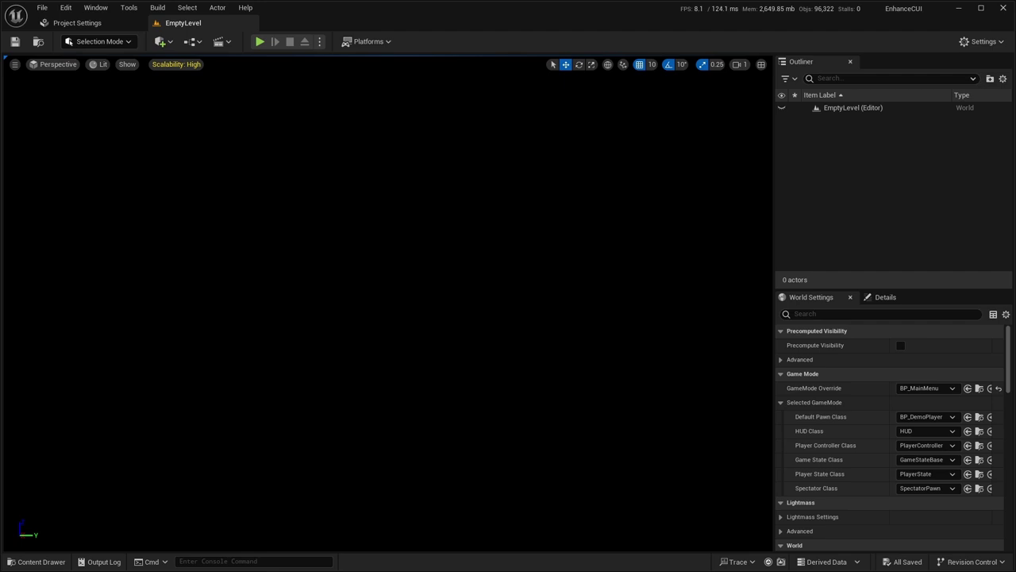
- Create an Input Action named IA_UI_Accept in the CommonUi/Input/CUI folder
click(35, 561)
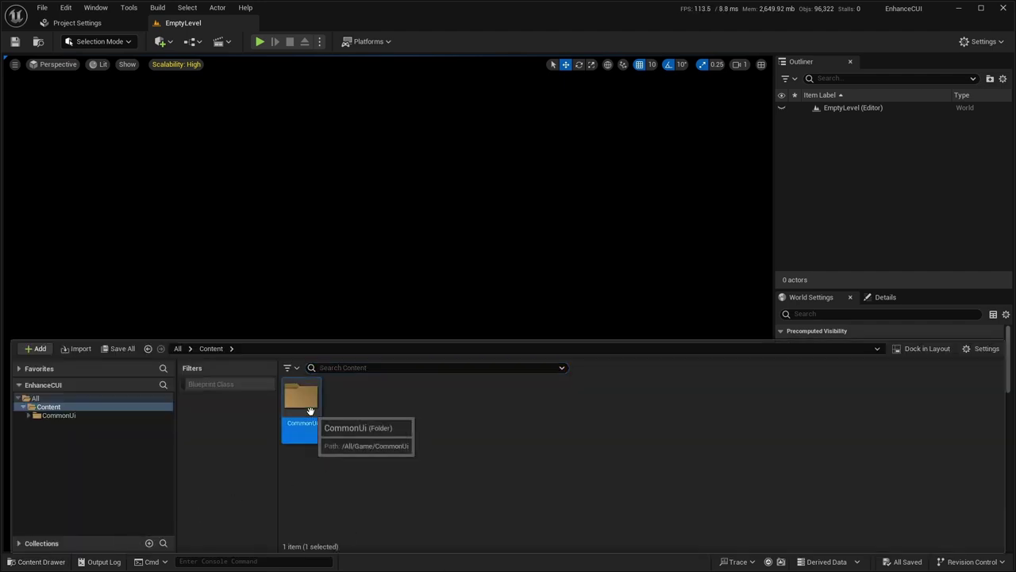
double_click(307, 401)
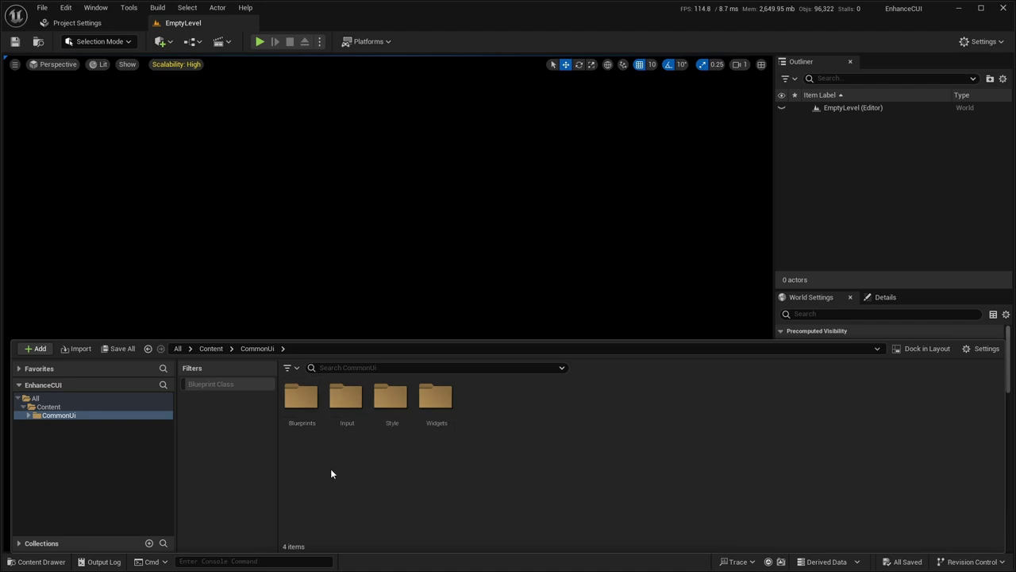
double_click(346, 399)
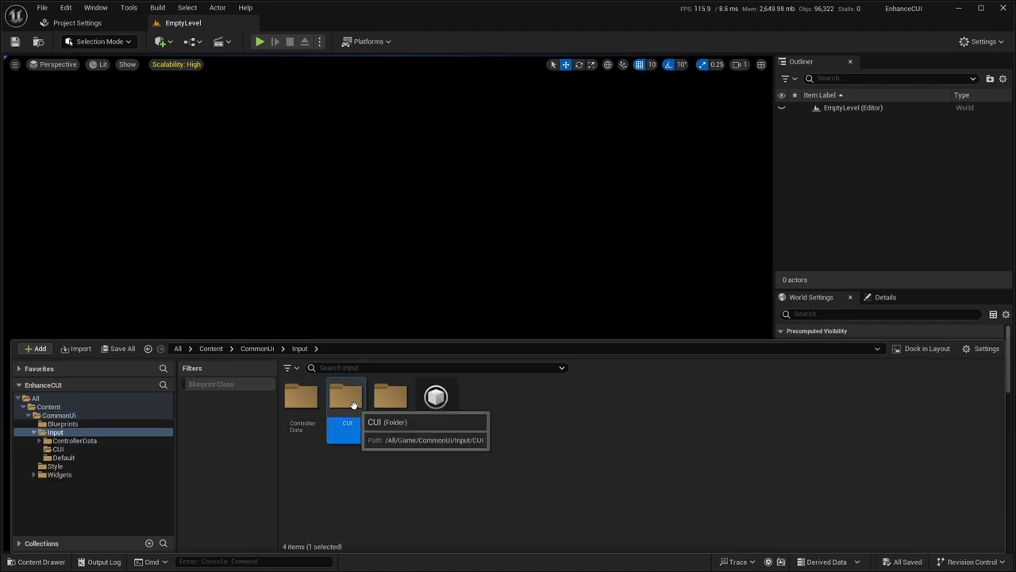
double_click(349, 401)
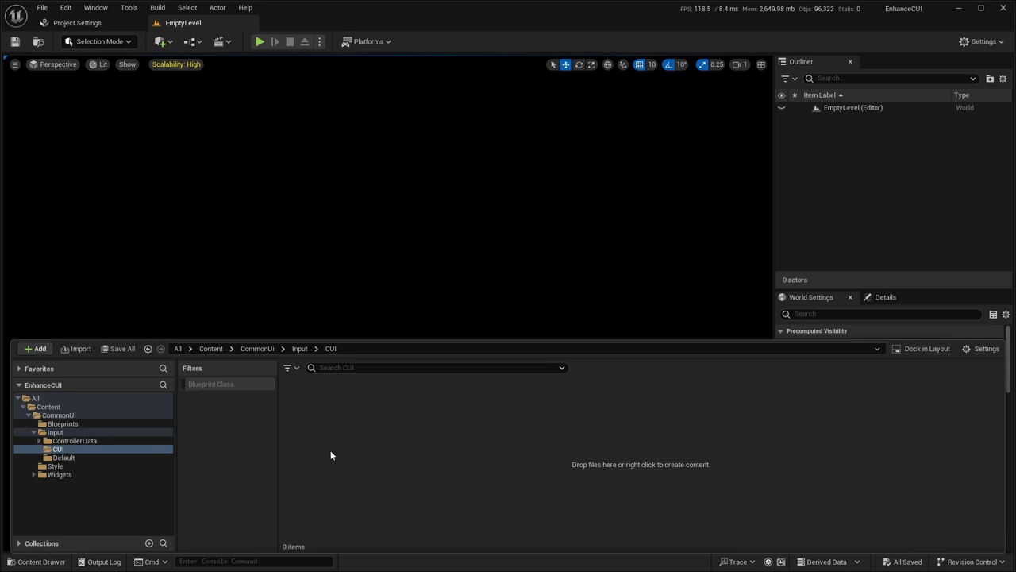
right_click(317, 404)
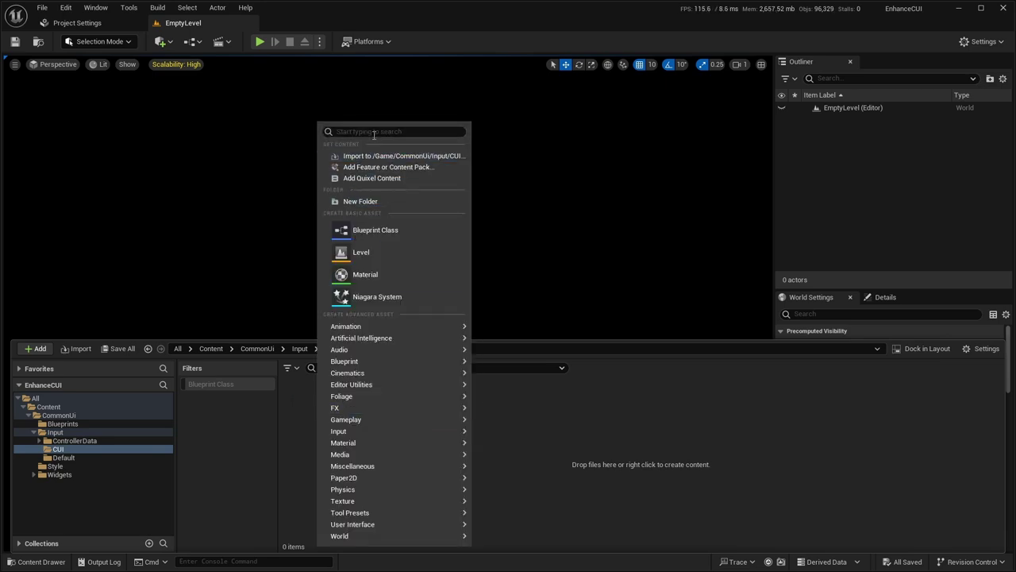
text(input)
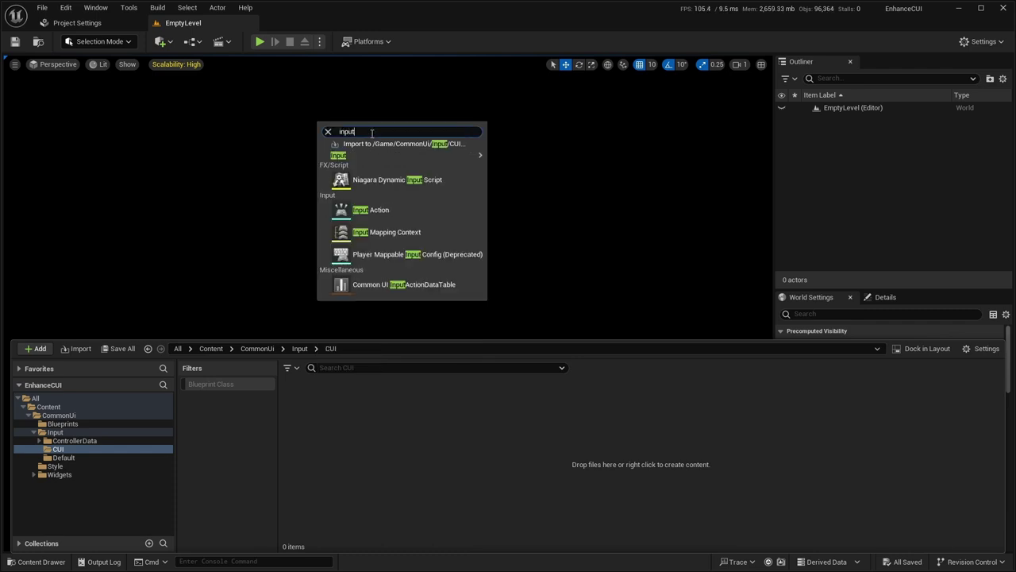
click(363, 210)
text(IA_)
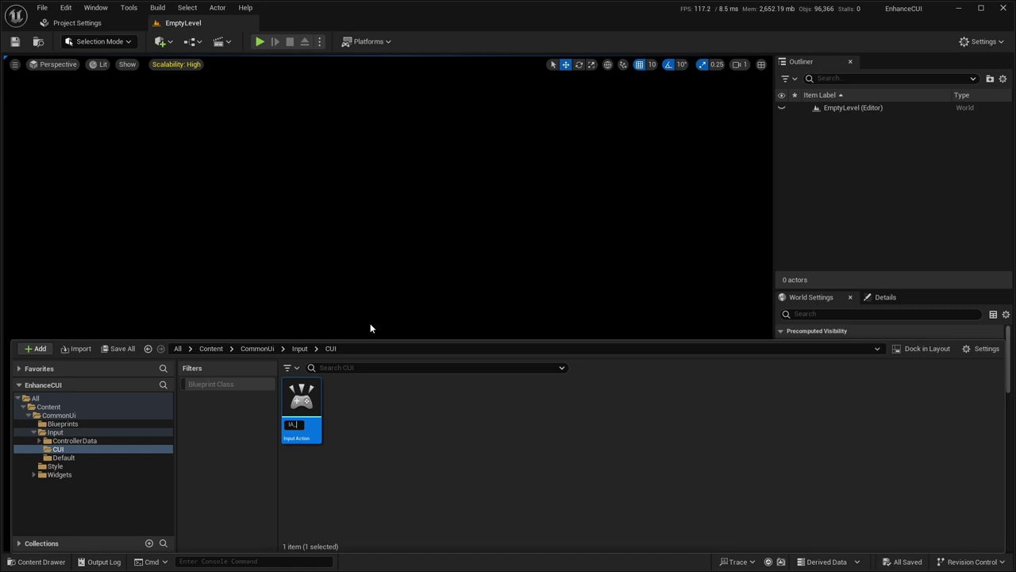
text(UI_Accept)
key(Return)
click(374, 437)
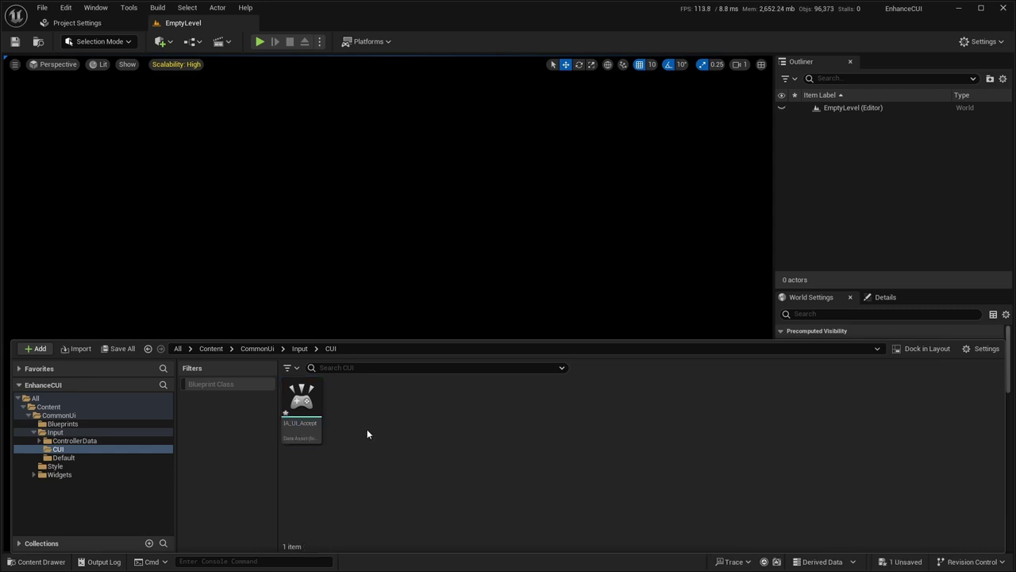
- Assign Player Mappable Key Settings to IA_UI_Accept, with both its Name and Display Name set to Accept
double_click(301, 401)
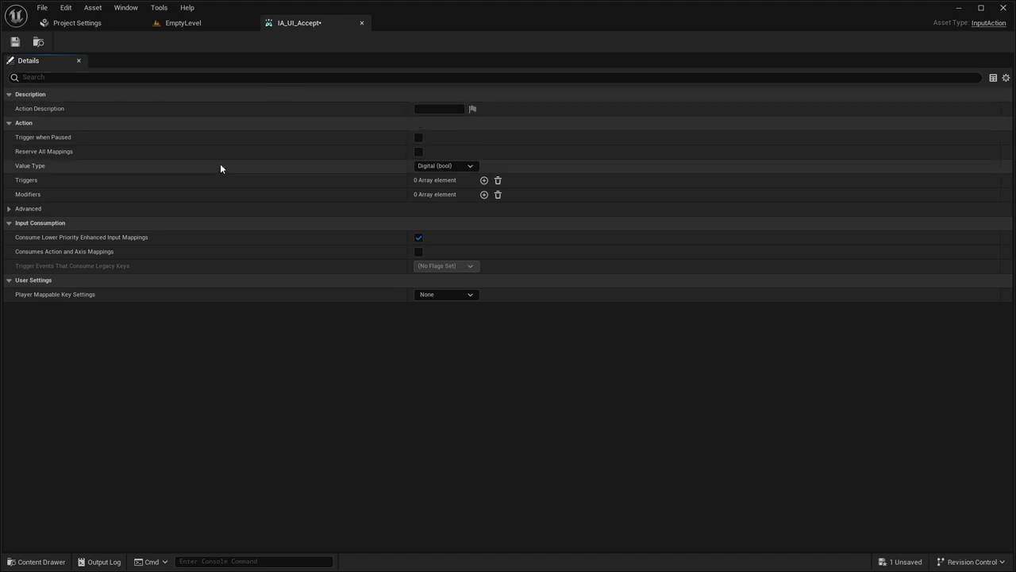
mouse_move(33, 296)
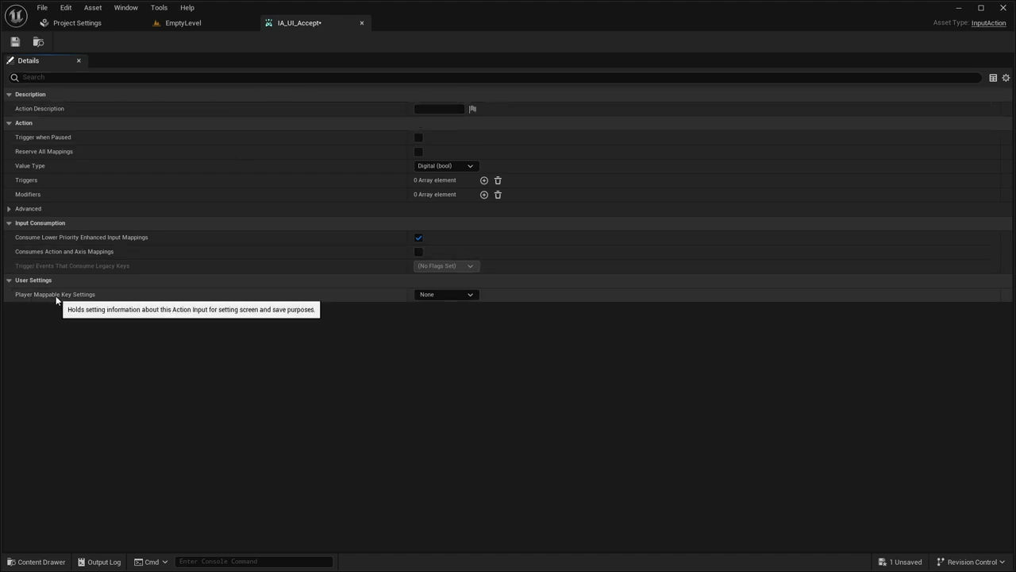
click(429, 295)
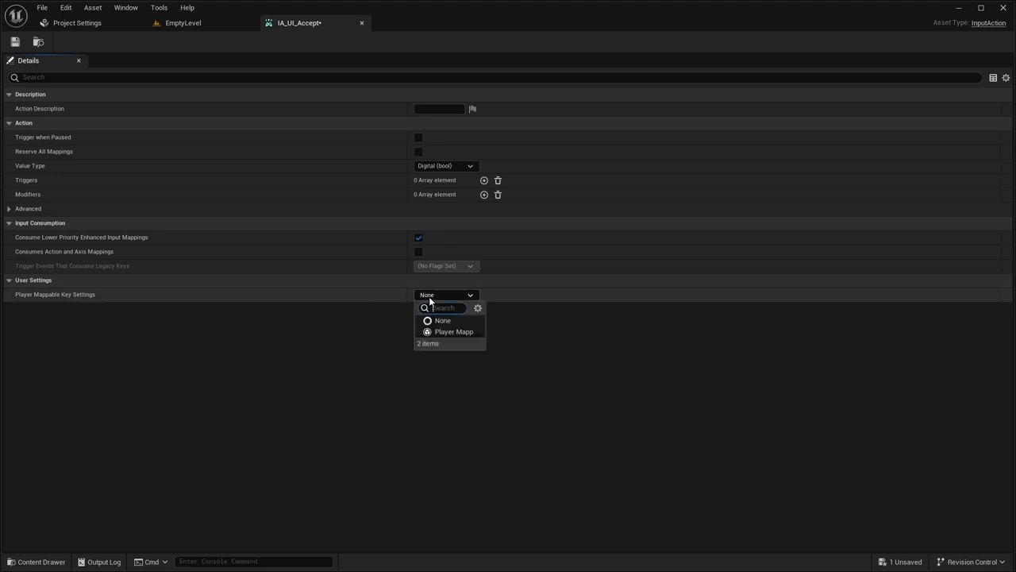
click(437, 333)
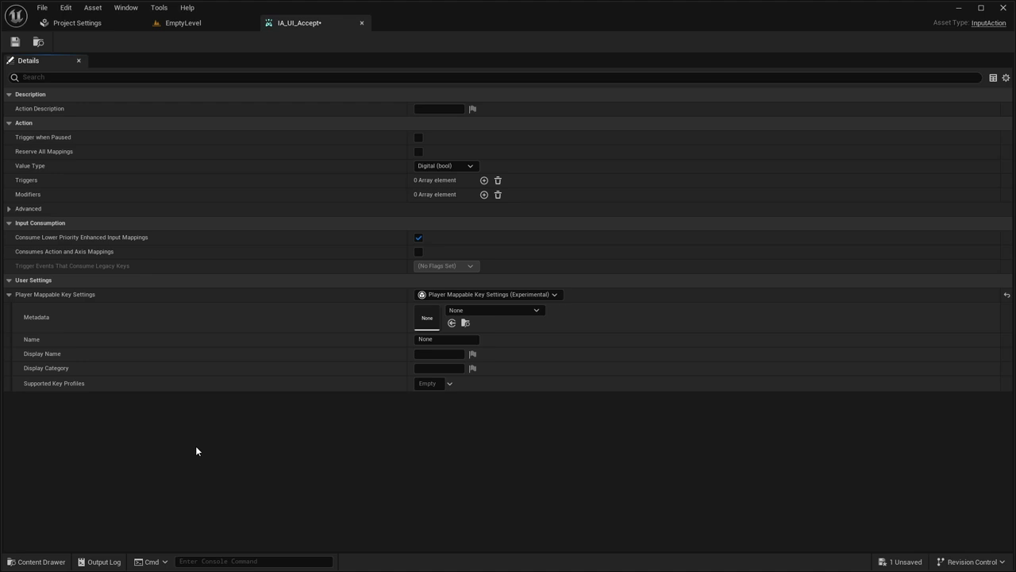
click(441, 339)
text(Accept)
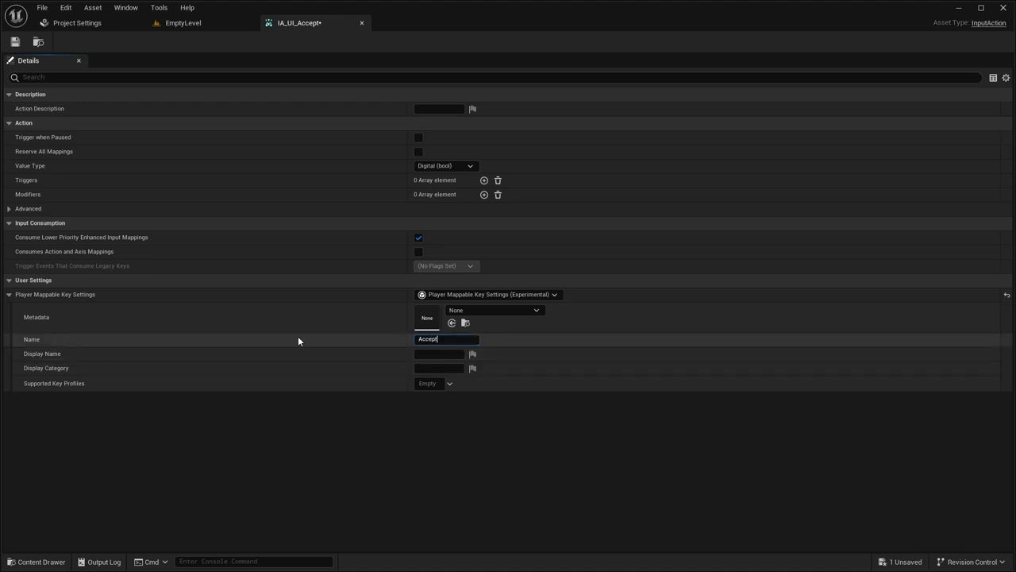
click(426, 357)
text(Accept)
key(Return)
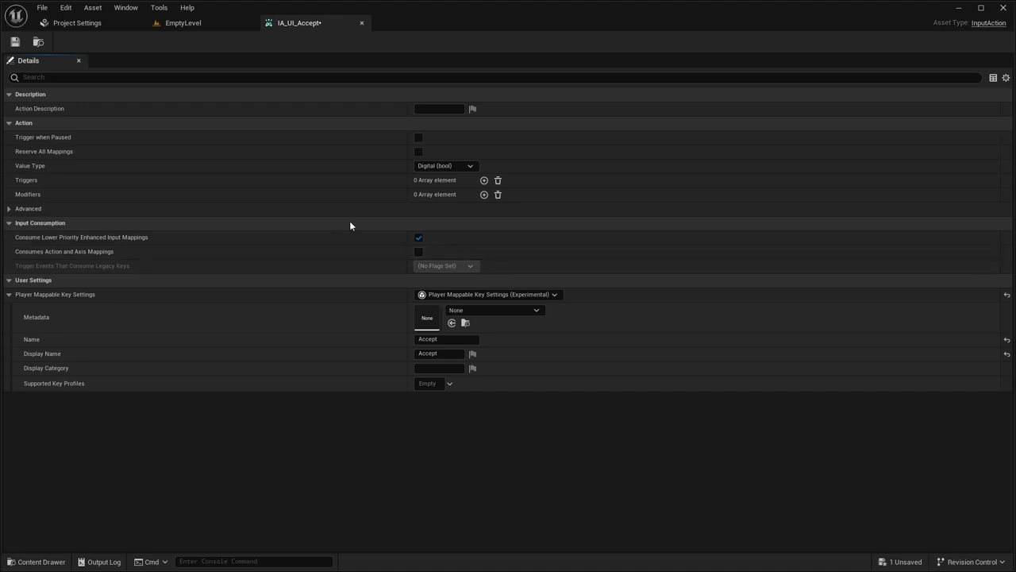
- Set the Action Description of IA_UI_Accept to Accept and save the asset
click(437, 109)
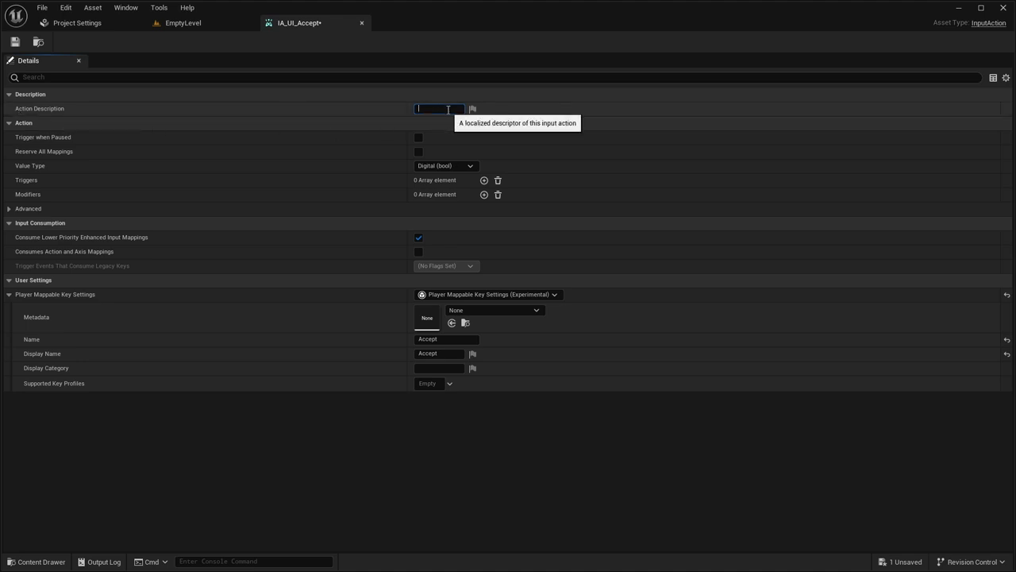
text(Accept)
key(Return)
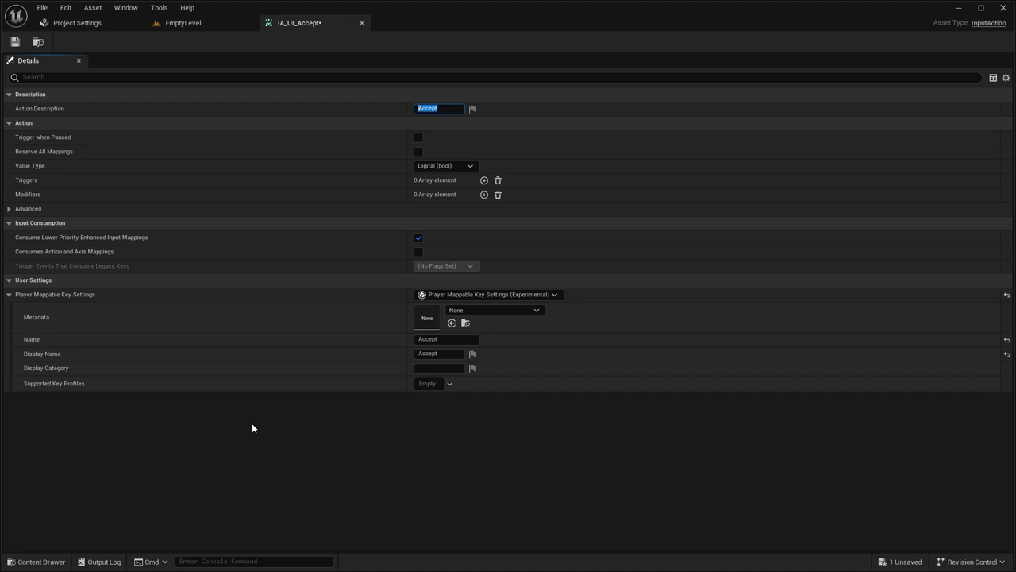
click(300, 430)
click(16, 42)
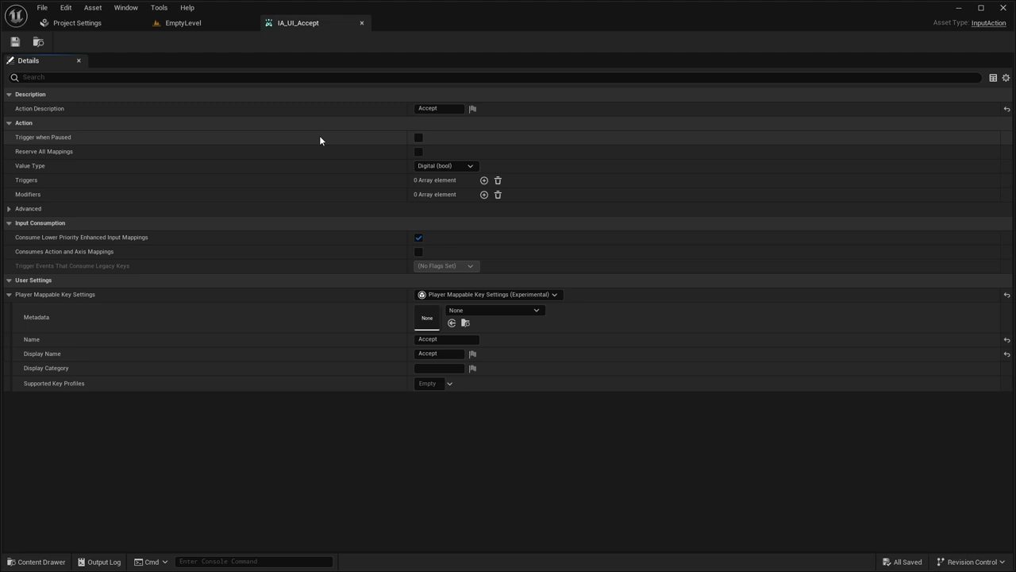
click(441, 108)
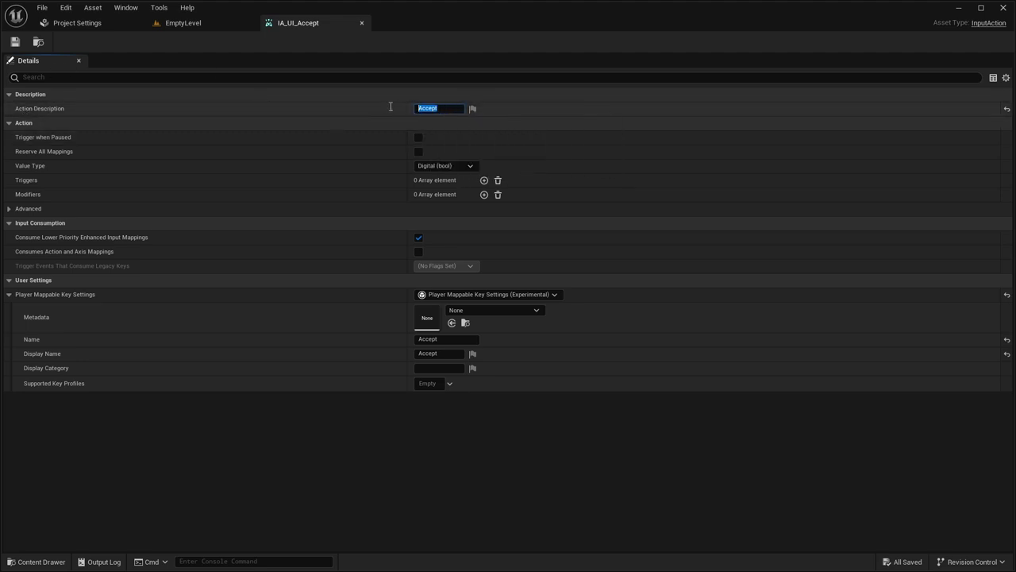
- Create a new folder named Metadata inside the CUI input folder
click(36, 561)
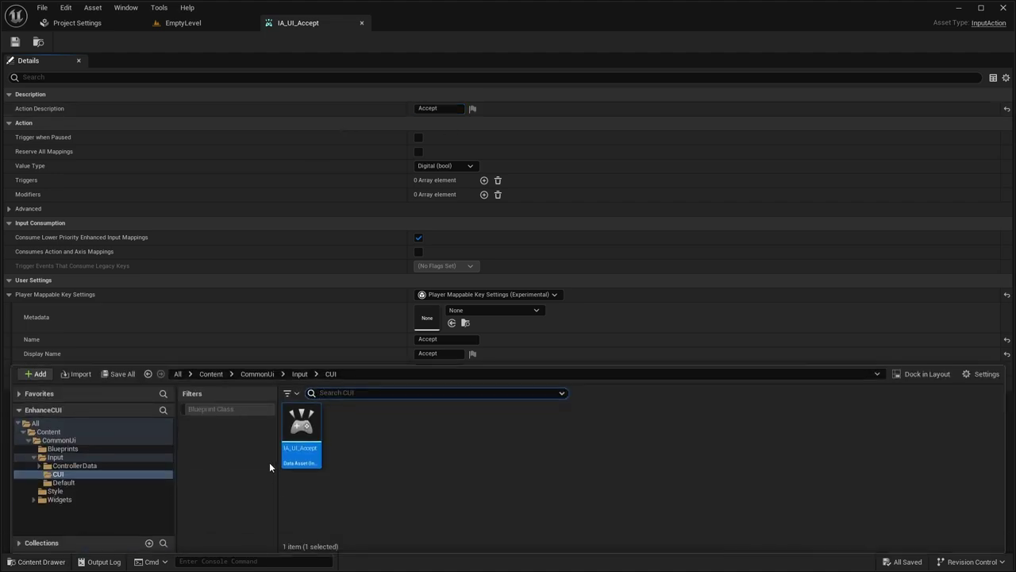
click(400, 465)
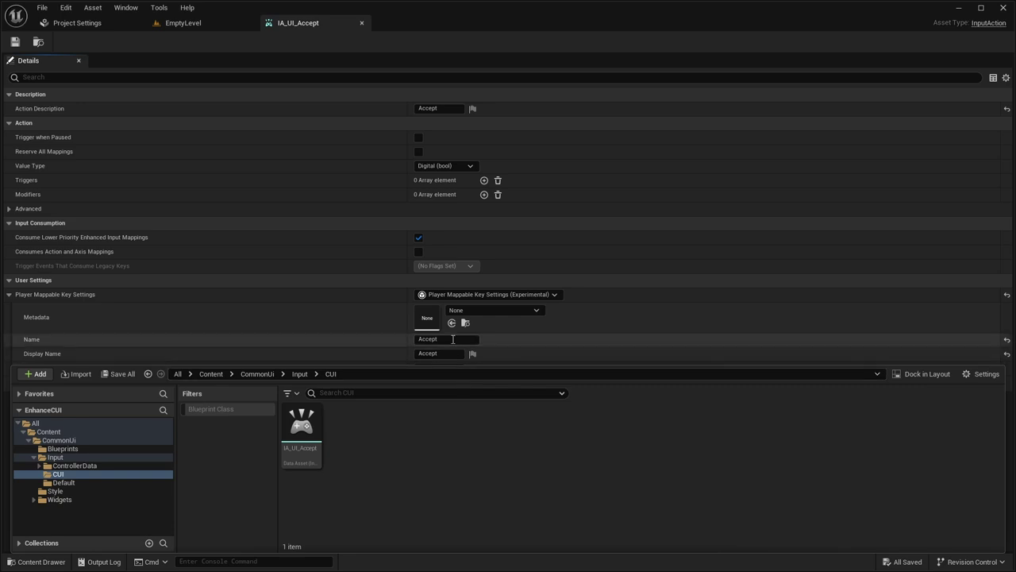
mouse_move(41, 320)
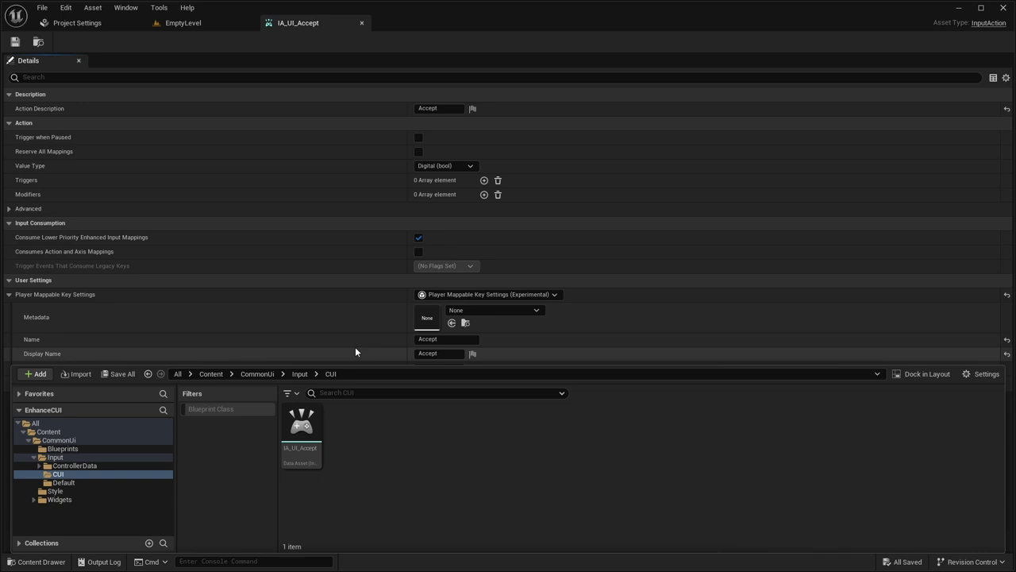
right_click(353, 423)
click(396, 201)
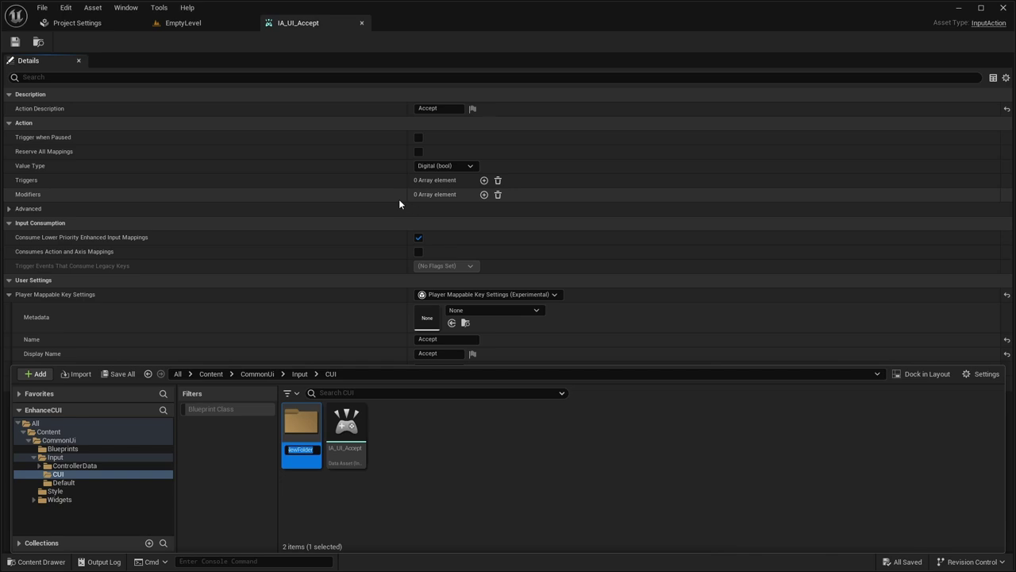
text(Metadata)
key(Return)
- Create a Common Mapping Context Metadata data asset named DA_GenericCUI in the Metadata folder
double_click(301, 433)
right_click(289, 430)
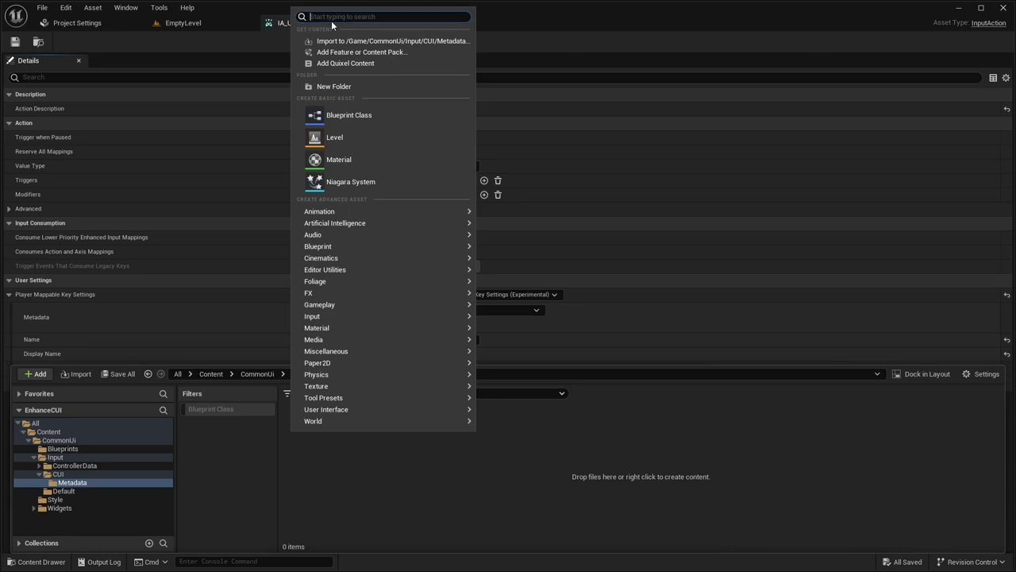
text(data ass)
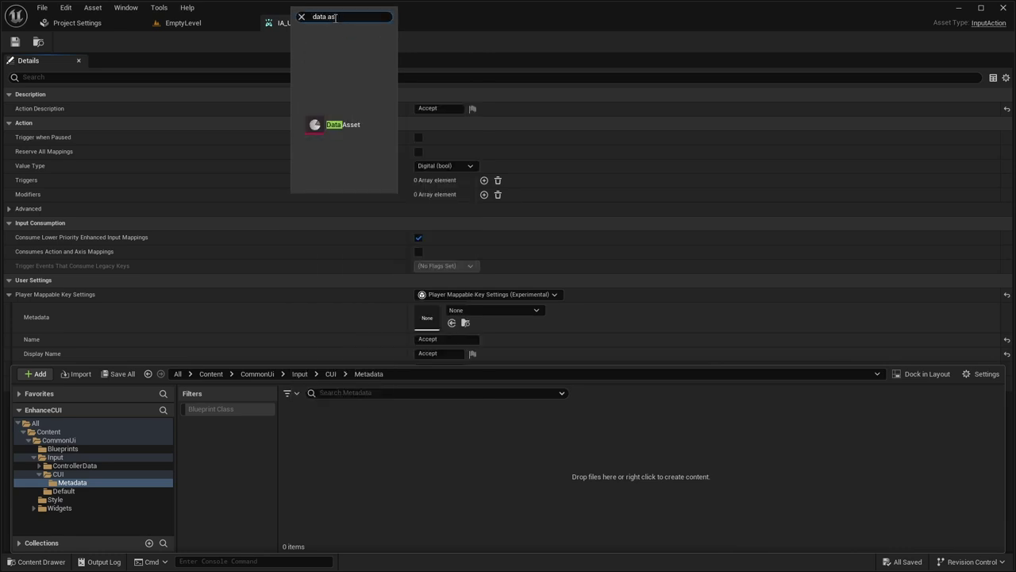
click(313, 39)
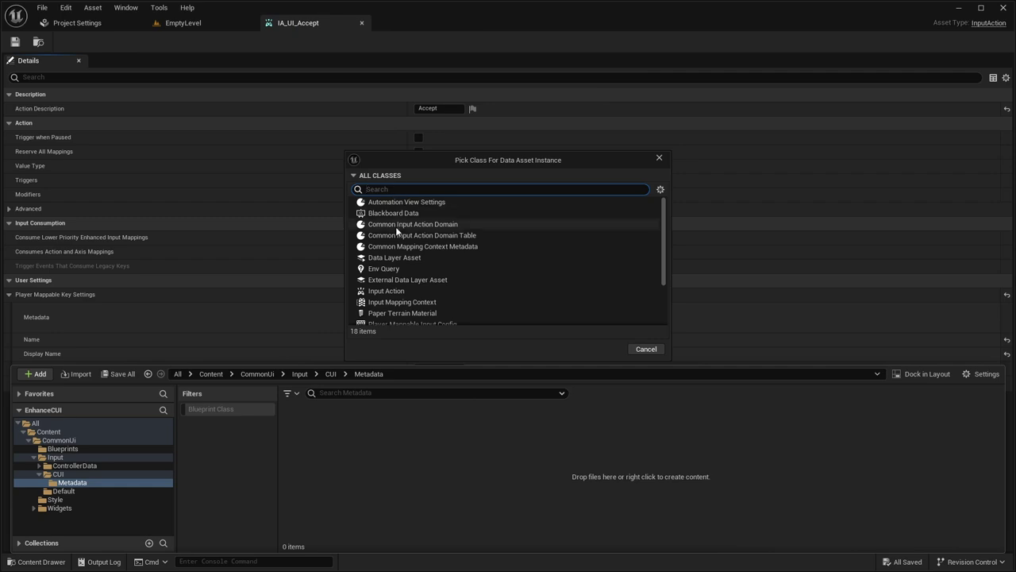
click(476, 247)
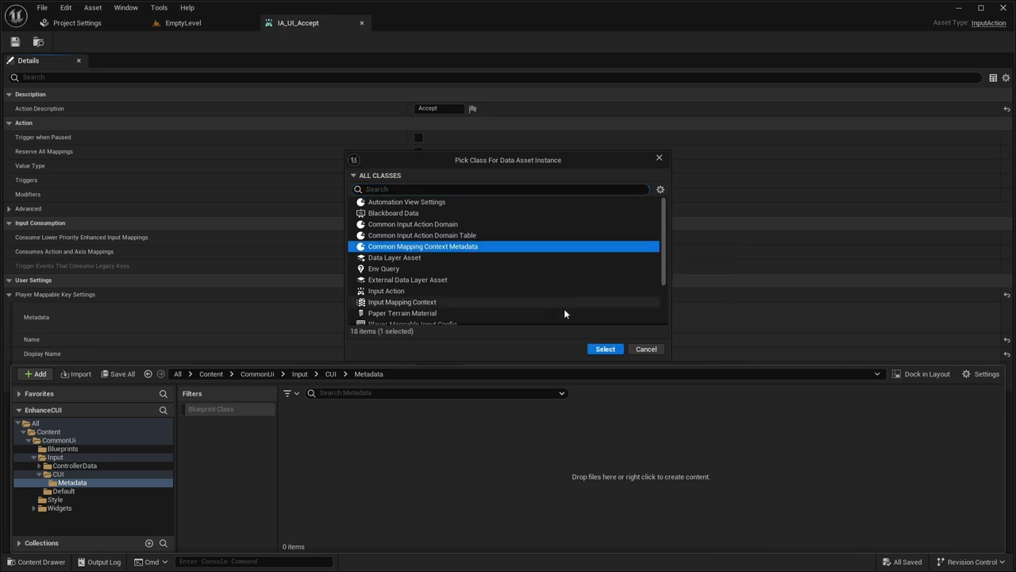
click(598, 349)
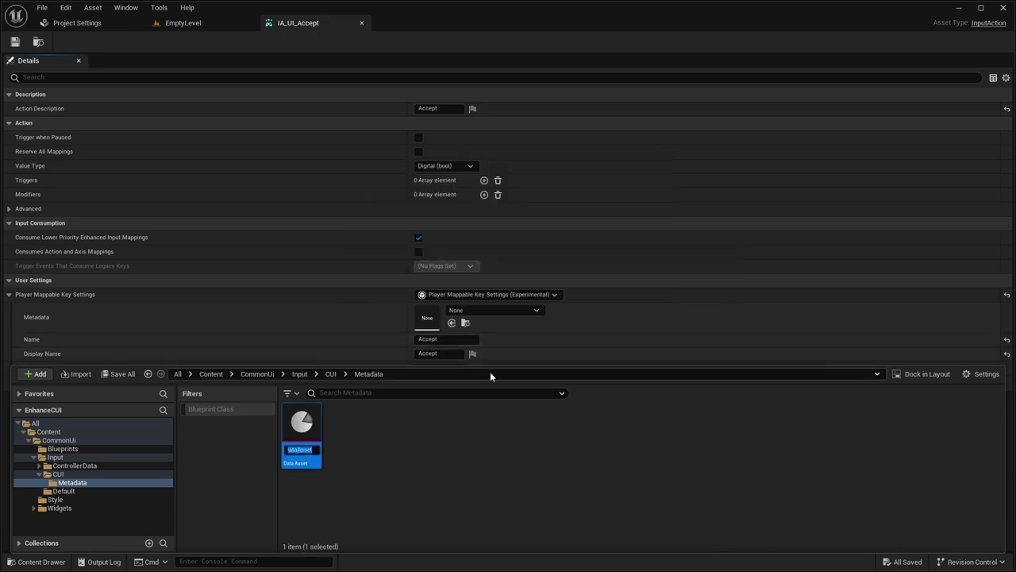
text(DA_)
text(Generic)
text(CUI)
key(Return)
- Open DA_GenericCUI and set its Enhanced Input Metadata to Common Input Metadata
double_click(299, 420)
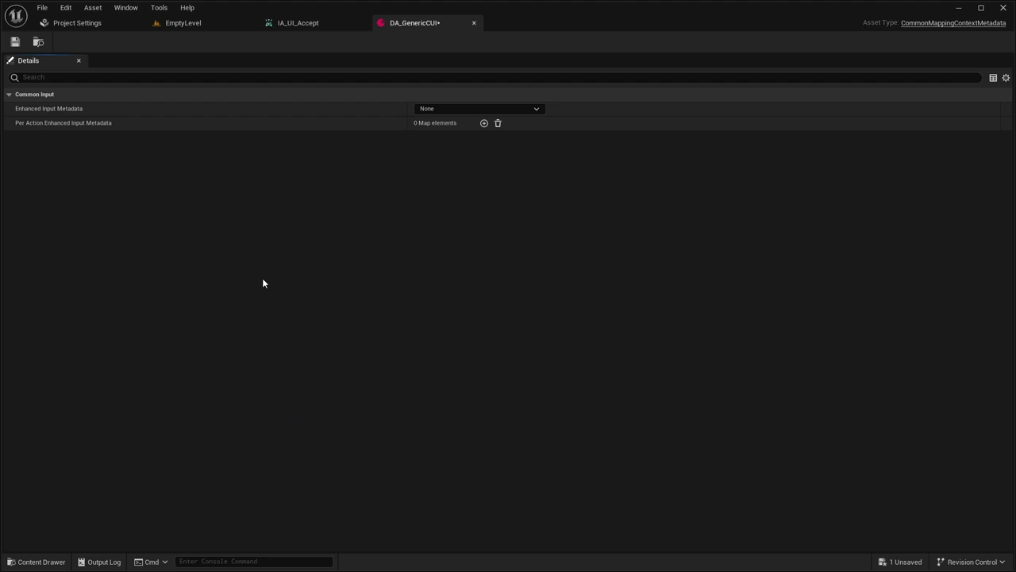
click(436, 111)
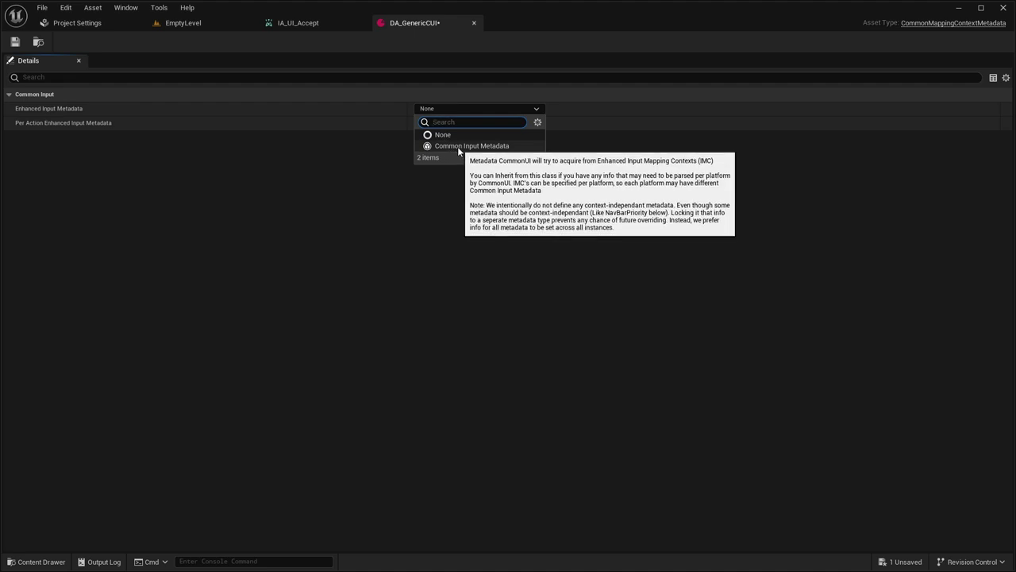
click(457, 146)
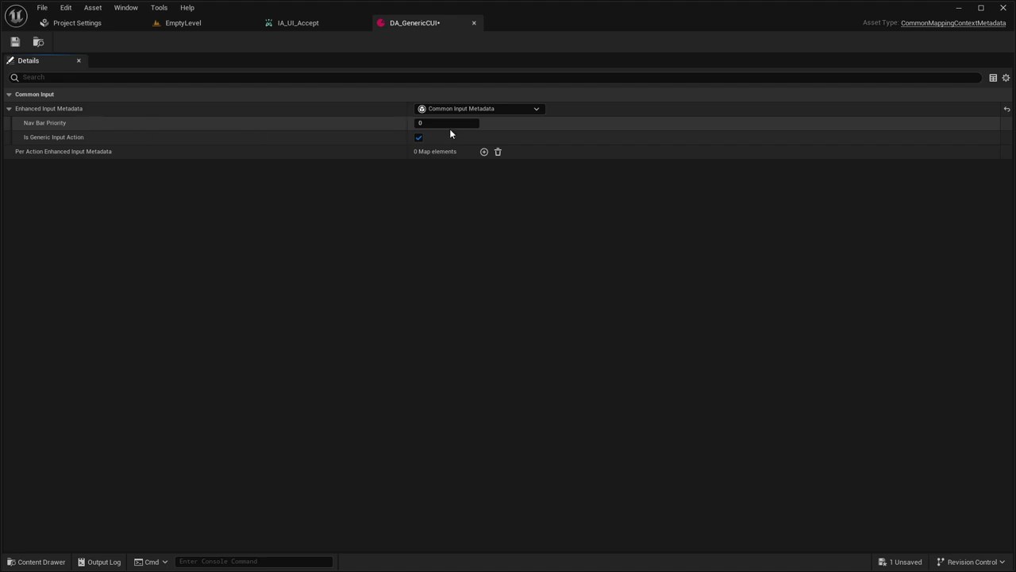
- Set the Nav Bar Priority under Enhanced Input Metadata to 10
click(424, 123)
text(10)
key(Return)
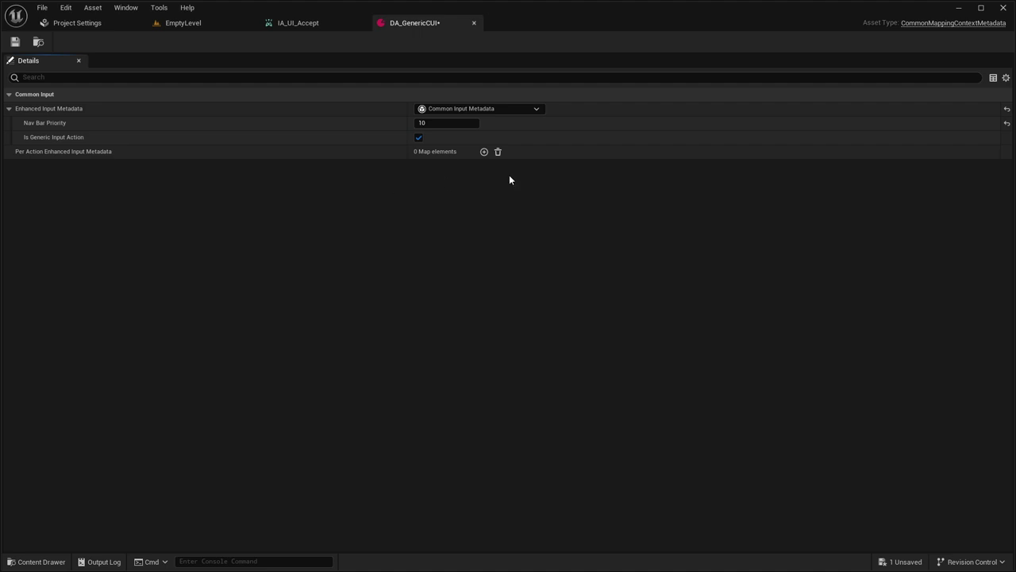
- Add a Per Action Enhanced Input Metadata entry mapping IA_UI_Accept to Common Input Metadata and expand its settings
mouse_move(33, 144)
click(484, 151)
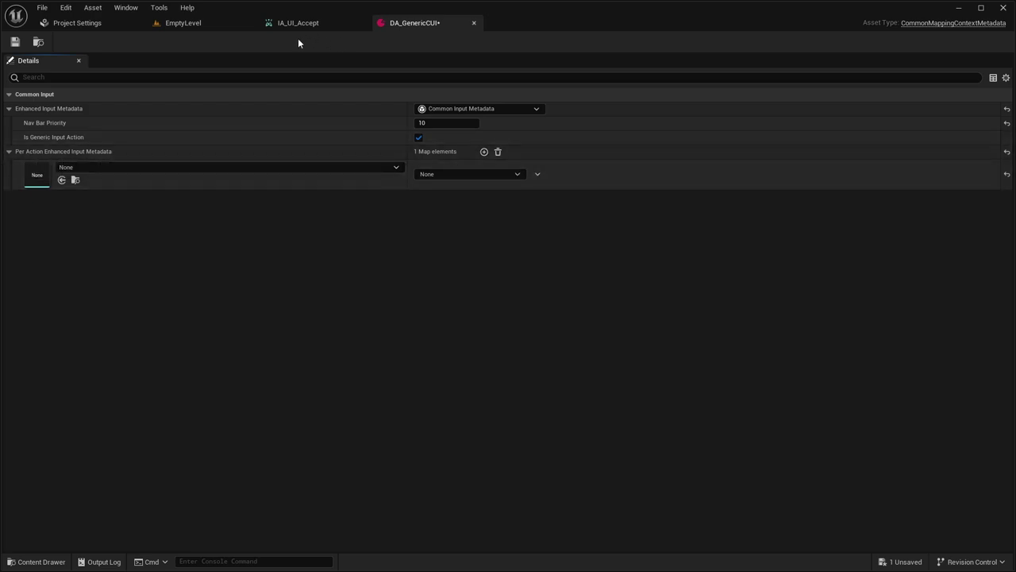
click(66, 169)
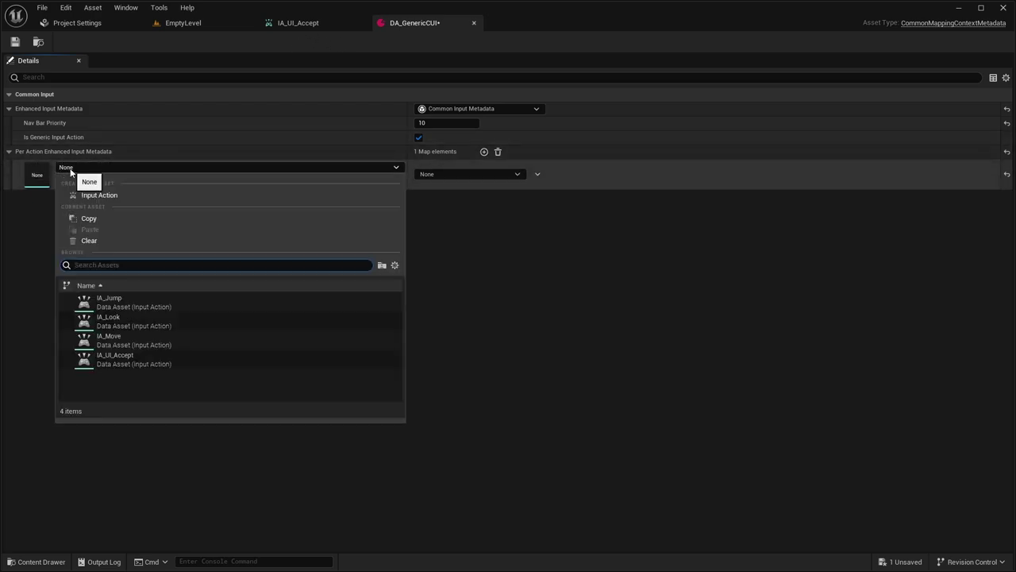
click(117, 359)
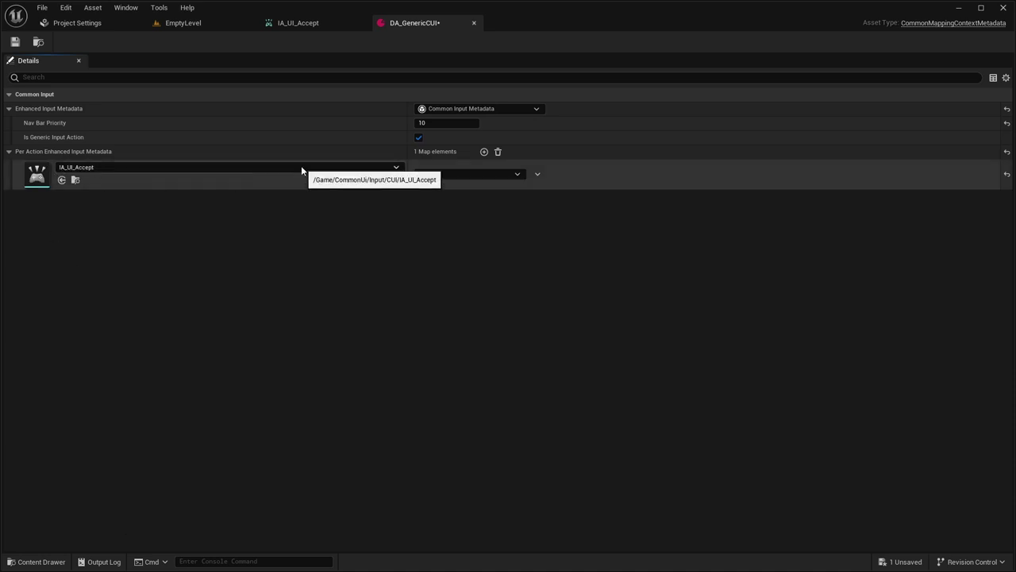
click(433, 175)
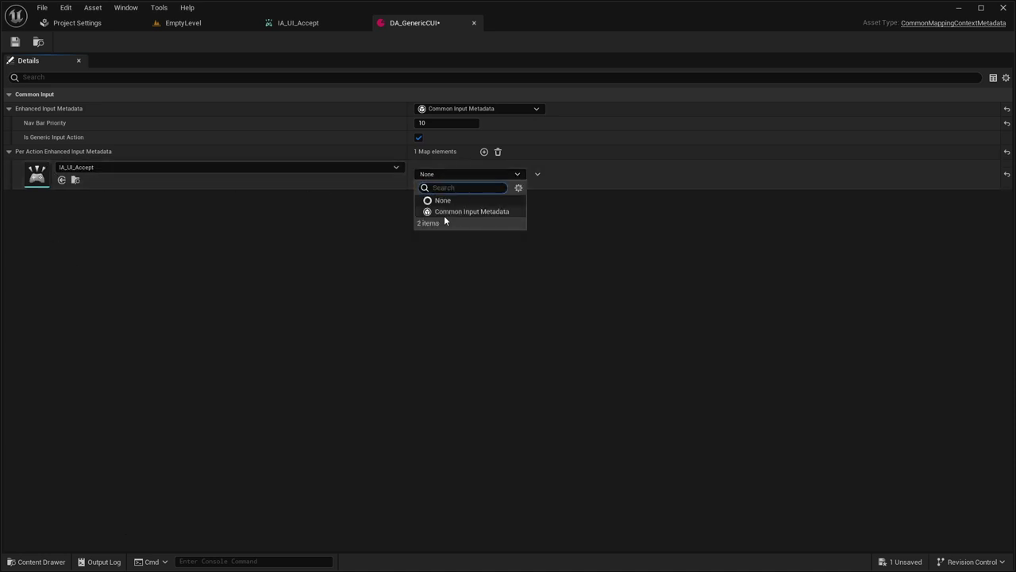
click(445, 211)
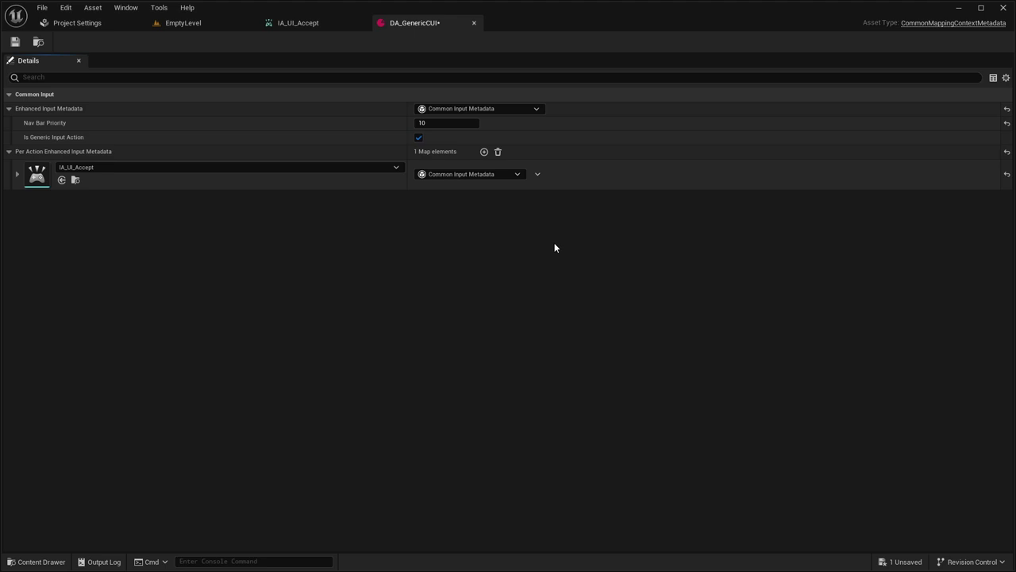
click(18, 174)
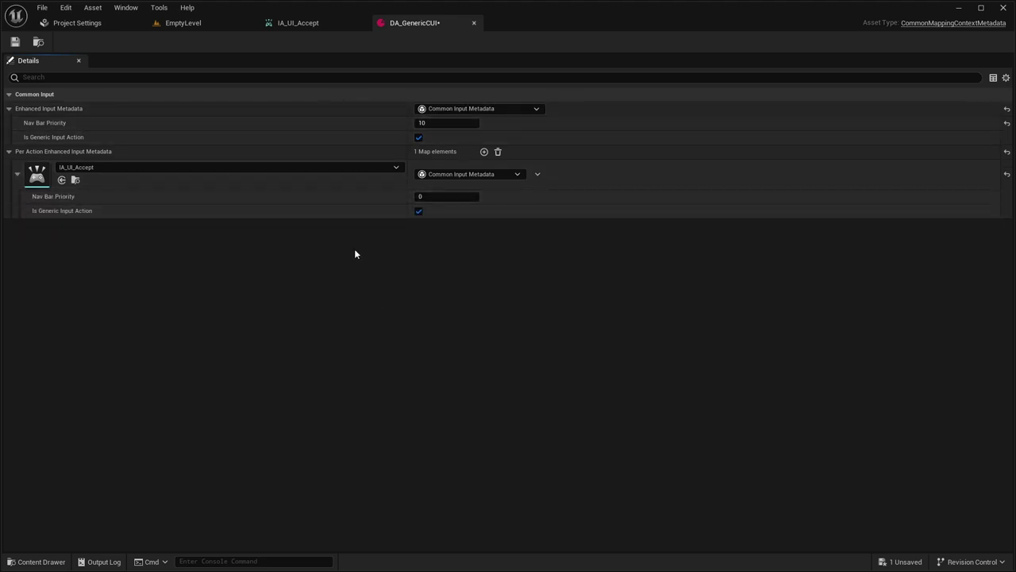
- Toggle Is Generic Input Action off and on for IA_UI_Accept, try a Nav Bar Priority of 10, and undo the last two priority changes
click(418, 210)
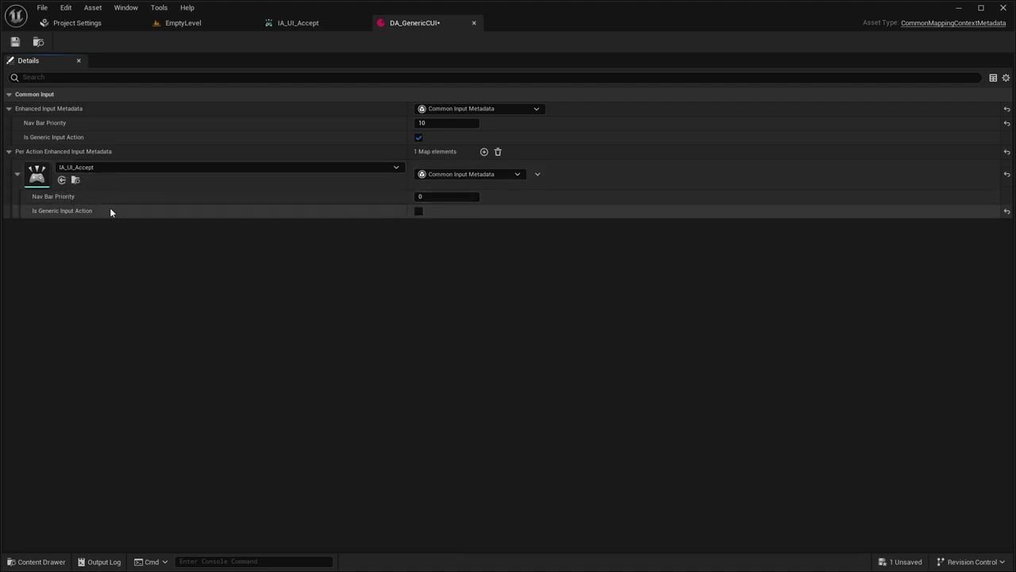
click(417, 211)
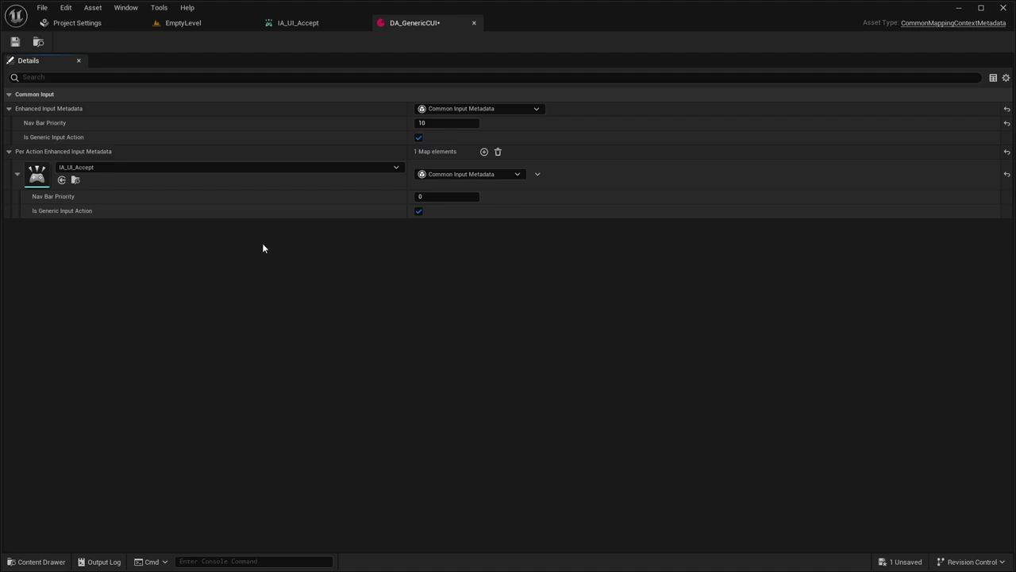
click(423, 197)
text(10)
key(Return)
key(ctrl+z)
key(ctrl+z)
- Add a second, empty entry to the Per Action Enhanced Input Metadata map
click(484, 151)
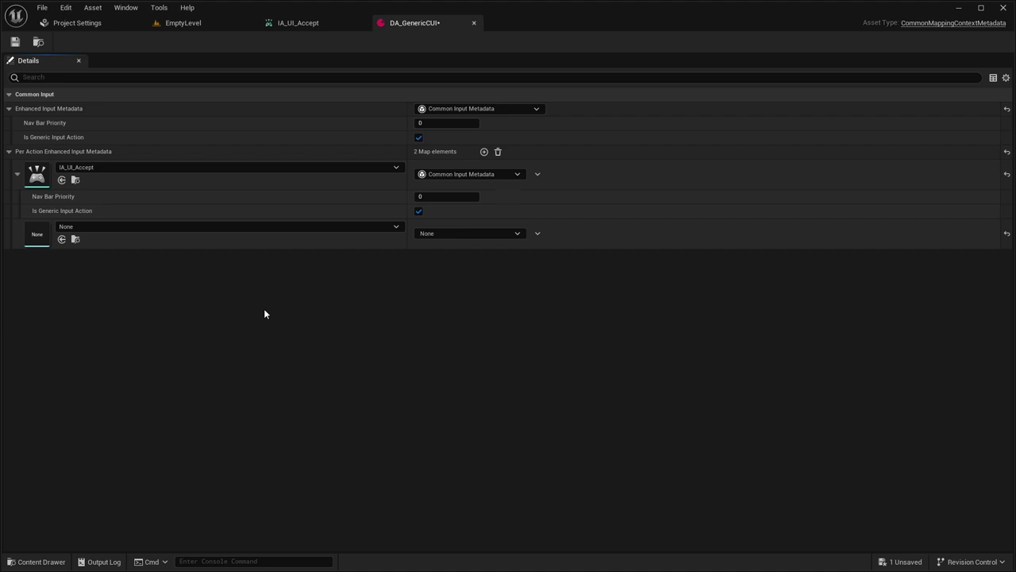
- Duplicate DA_GenericCUI as DA_GenericPS5 in the Metadata folder and open the copy
click(33, 562)
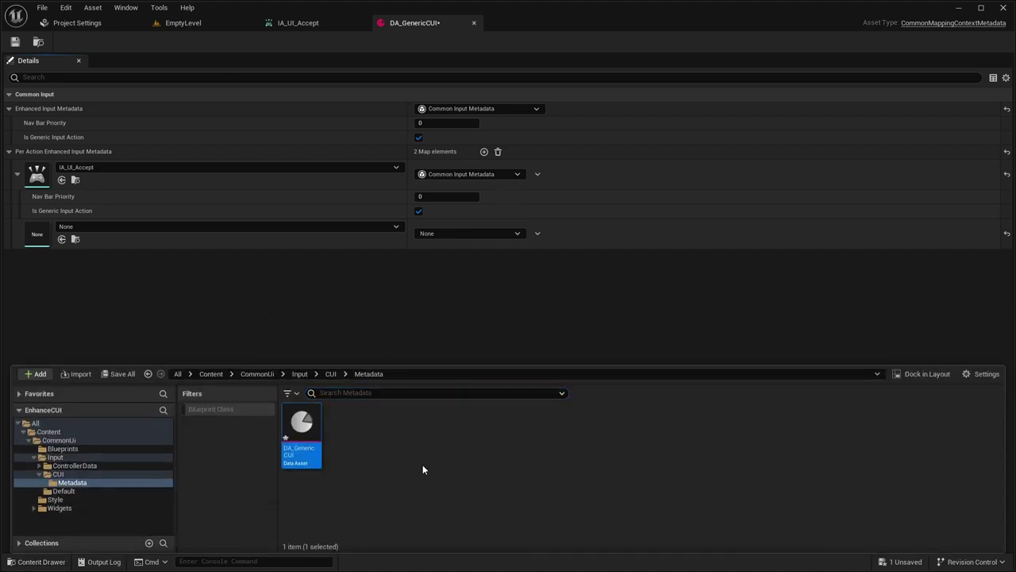
key(ctrl+d)
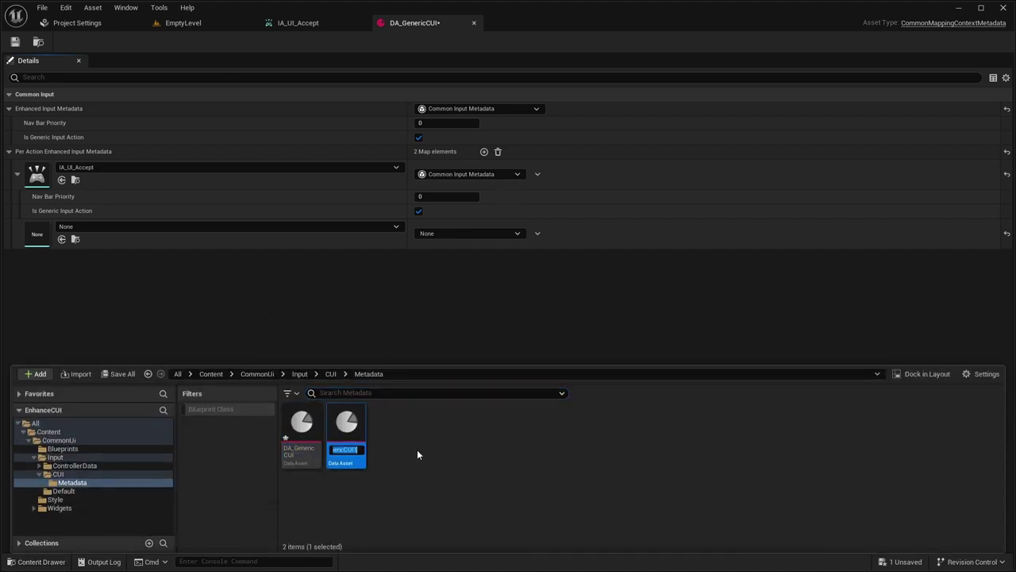
key(End)
key(BackSpace)
key(BackSpace)
key(BackSpace)
key(BackSpace)
text(PS5)
key(Return)
double_click(365, 430)
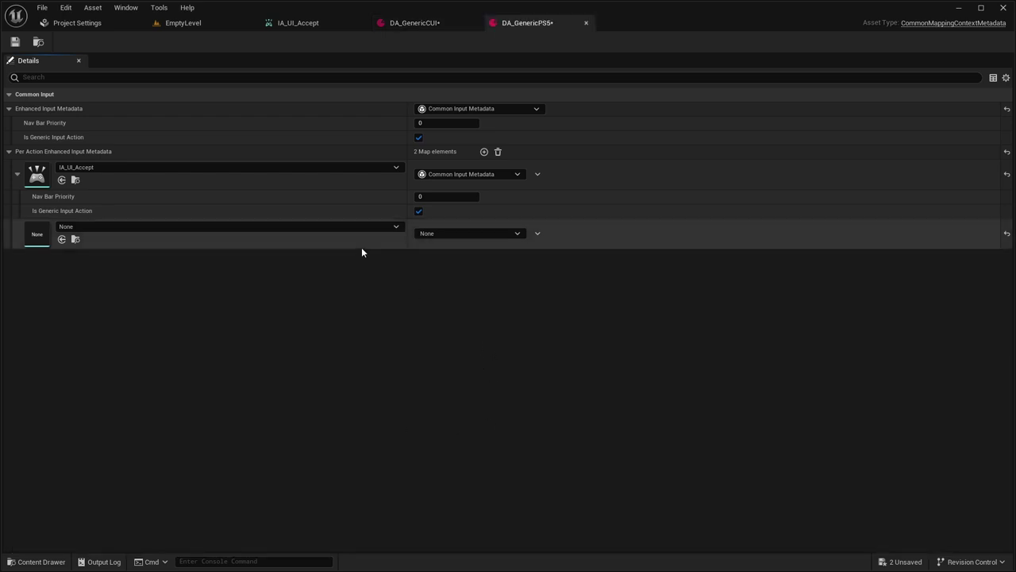
- Close DA_GenericPS5 and delete it from the Metadata folder
click(586, 23)
click(27, 561)
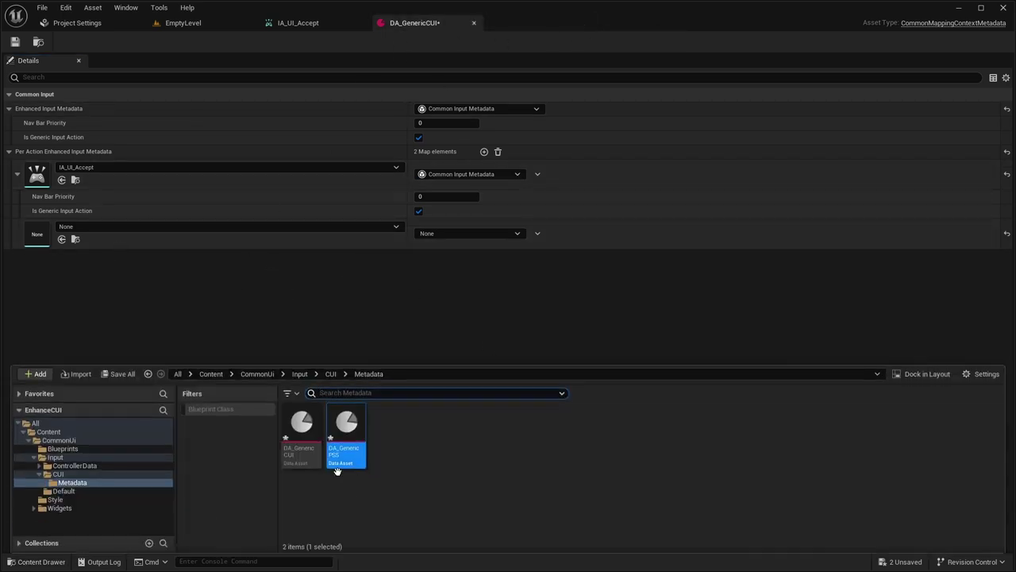
key(Delete)
click(420, 449)
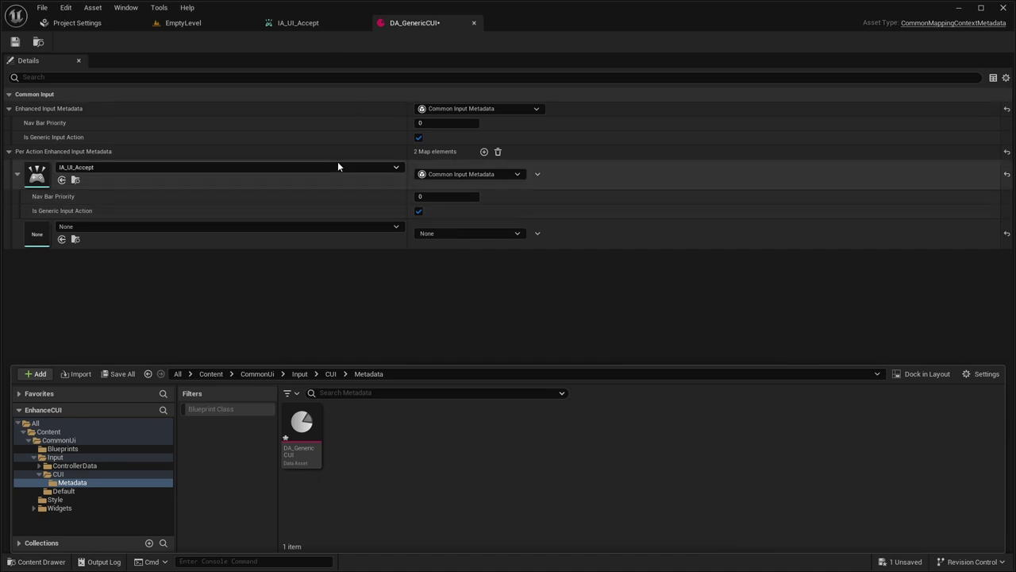
click(289, 316)
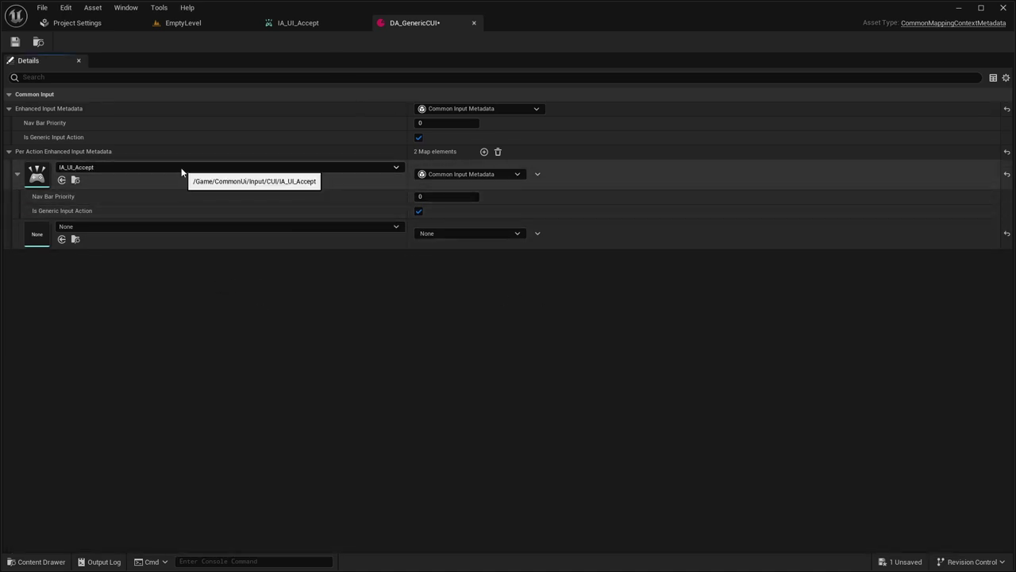
- Make four duplicates of the IA_UI_Accept input action in the CUI folder
key(ctrl+space)
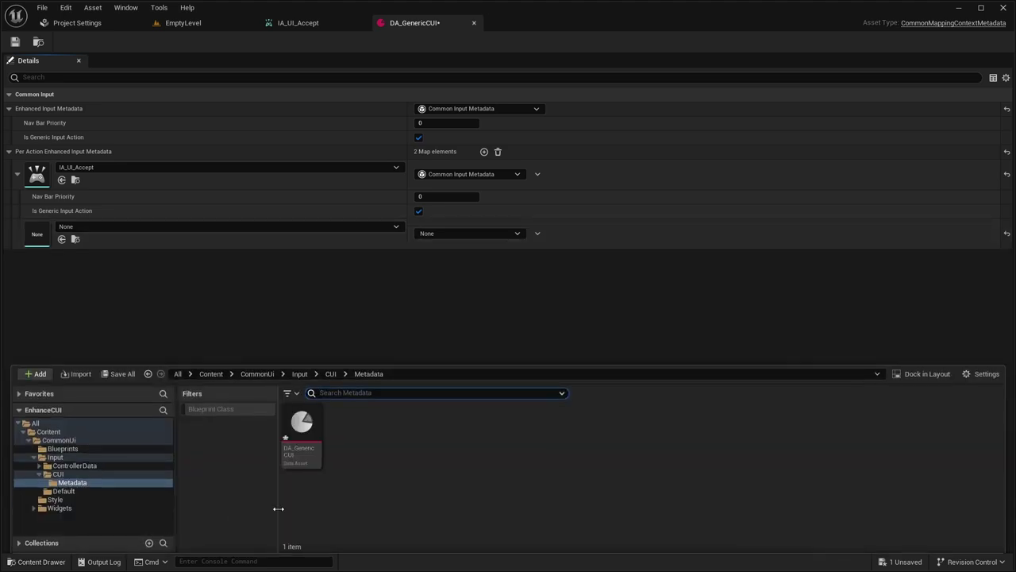
click(66, 474)
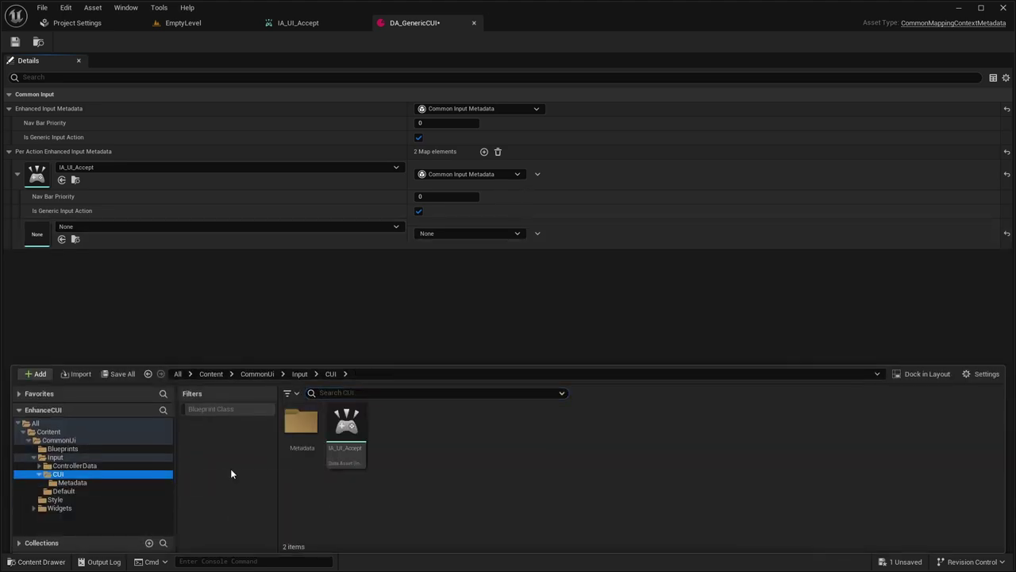
click(138, 467)
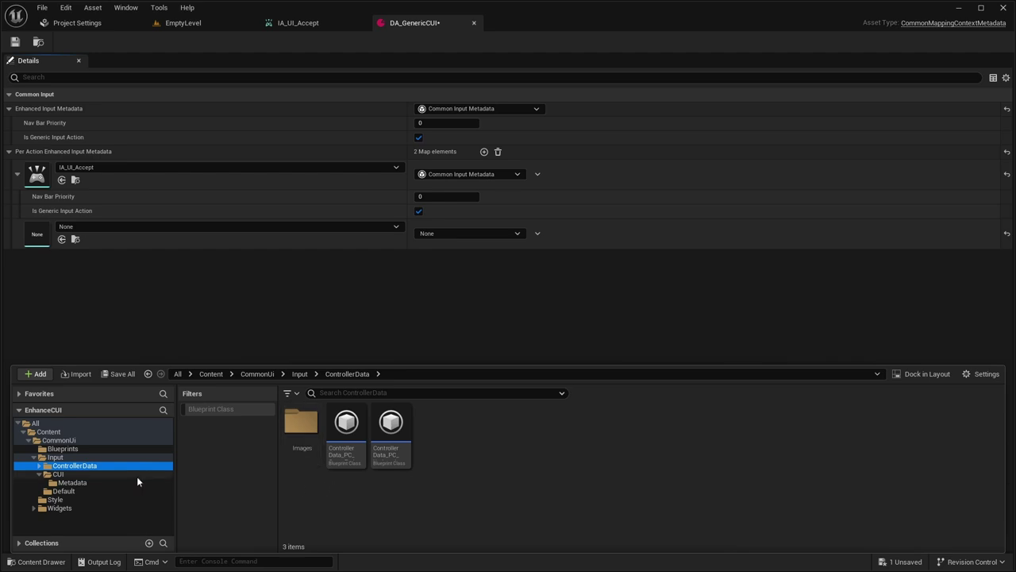
click(59, 474)
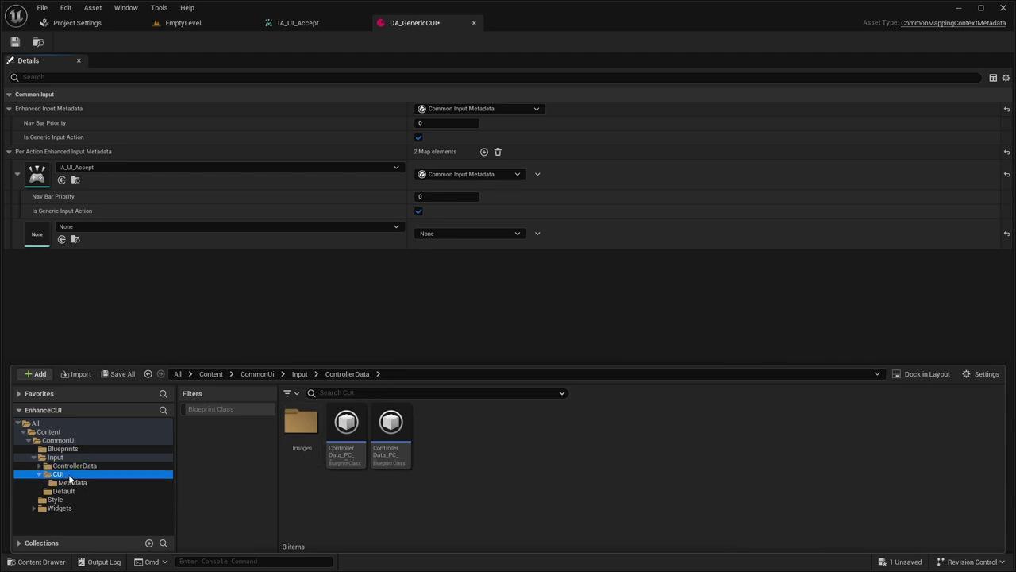
click(346, 450)
key(ctrl+d)
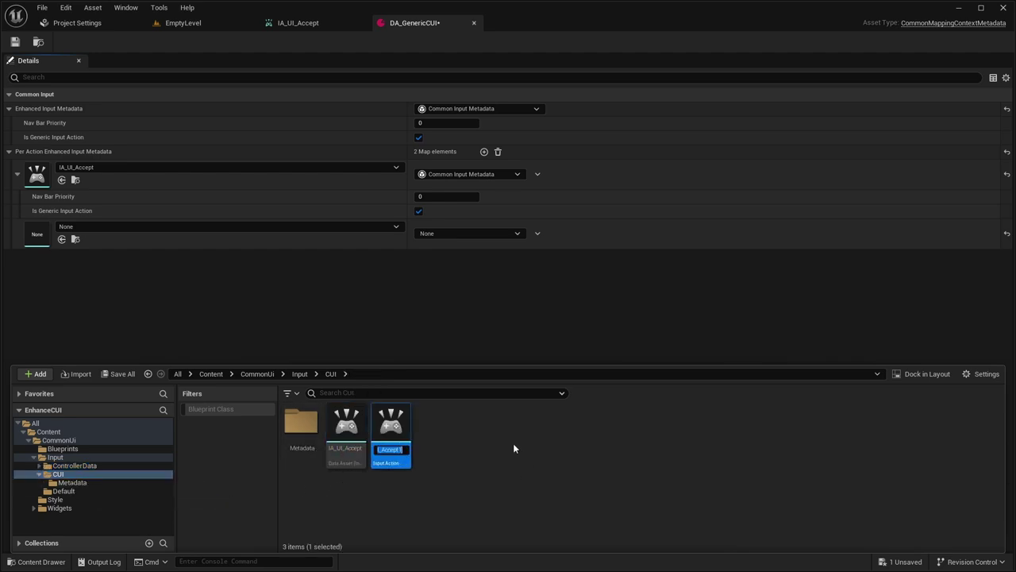
click(401, 425)
key(ctrl+d)
key(ctrl+d)
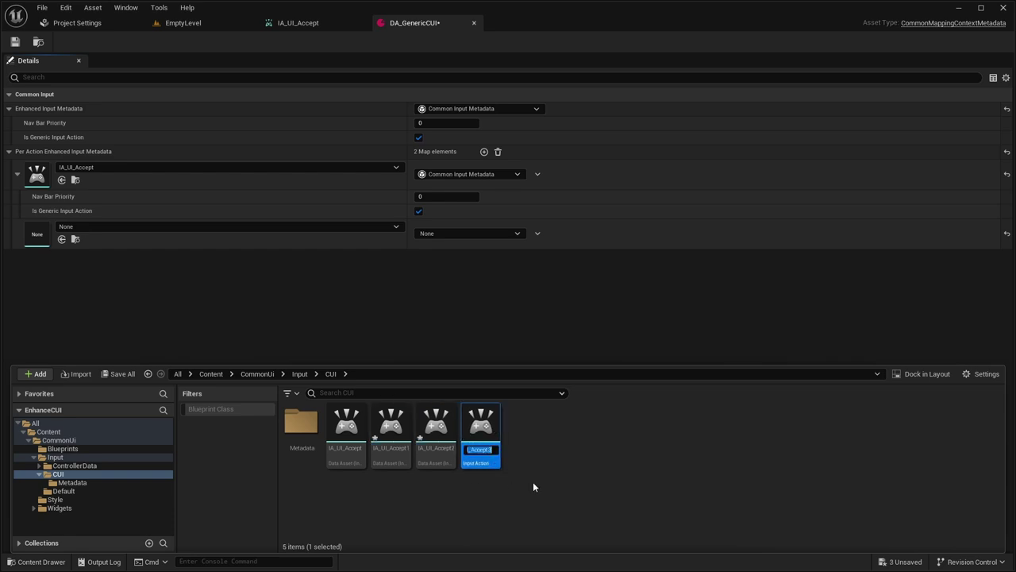
key(ctrl+d)
- Rename the duplicate IA_UI_Accept1 as IA_UI_Back
click(391, 428)
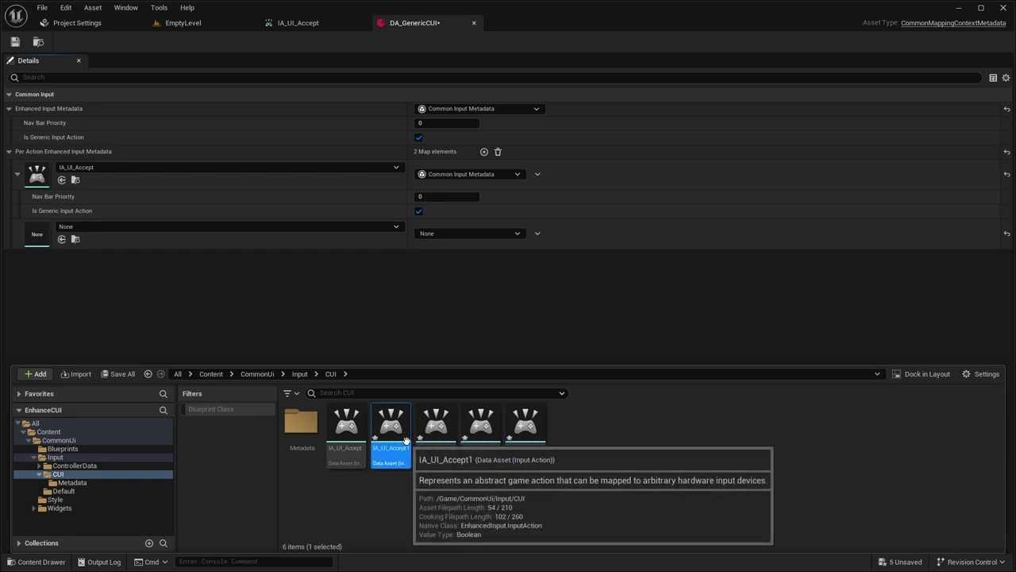
key(F2)
key(BackSpace)
text(IA_UI_)
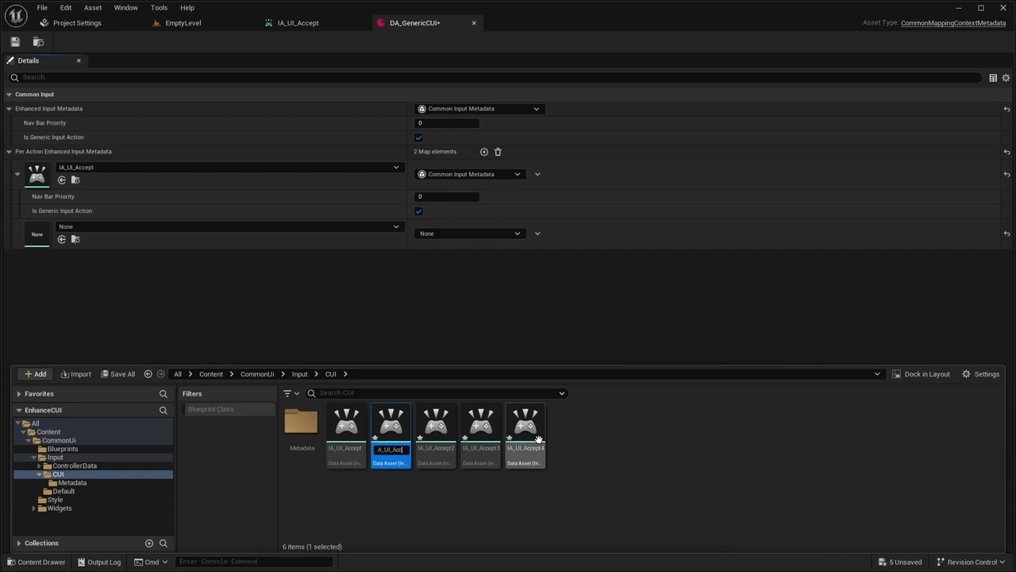
text(Back)
key(Return)
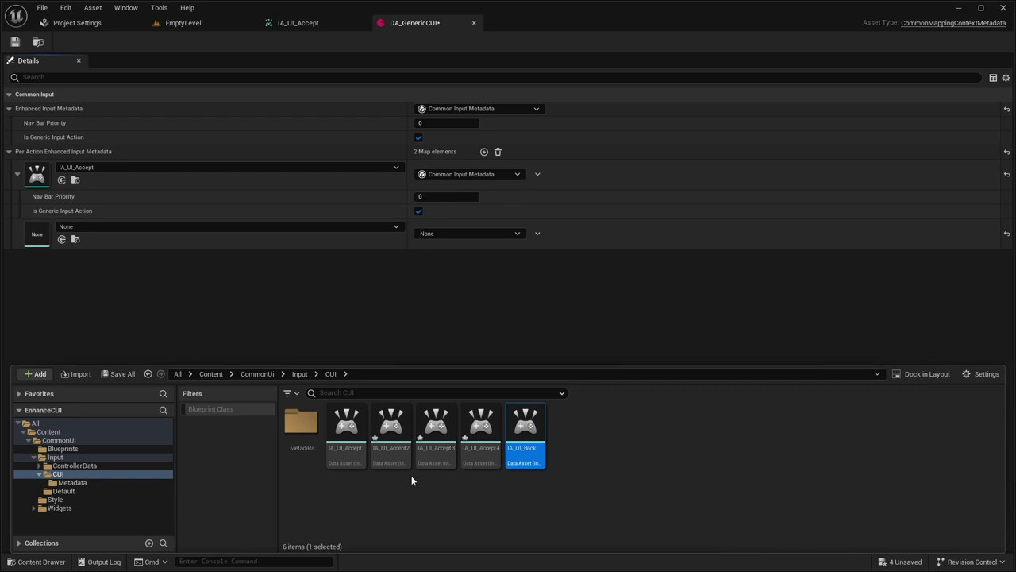
- Rename the duplicate IA_UI_Accept2 as IA_UI_TabLeft
click(391, 432)
key(F2)
key(End)
key(BackSpace)
key(BackSpace)
key(BackSpace)
key(BackSpace)
key(BackSpace)
key(BackSpace)
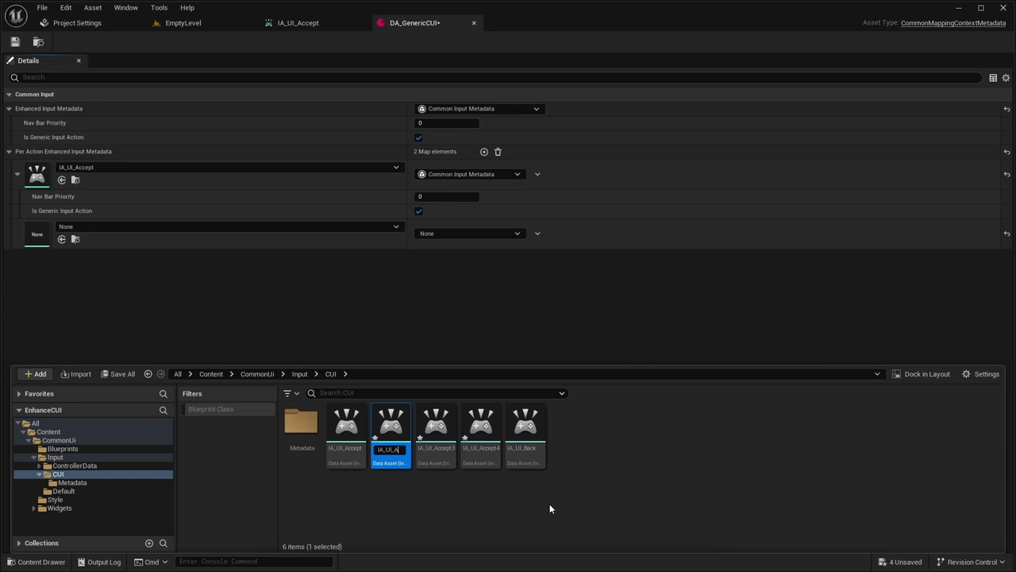
key(BackSpace)
text(TabLeft)
key(Return)
- Rename the duplicate IA_UI_Accept3 as IA_UI_TabRight
key(Left)
key(Left)
key(F2)
key(End)
key(BackSpace)
key(BackSpace)
key(BackSpace)
key(BackSpace)
key(BackSpace)
key(BackSpace)
key(BackSpace)
text(TabRight)
key(Return)
- Rename the duplicate IA_UI_Accept4 as IA_UI_Open
key(Left)
key(Left)
key(Left)
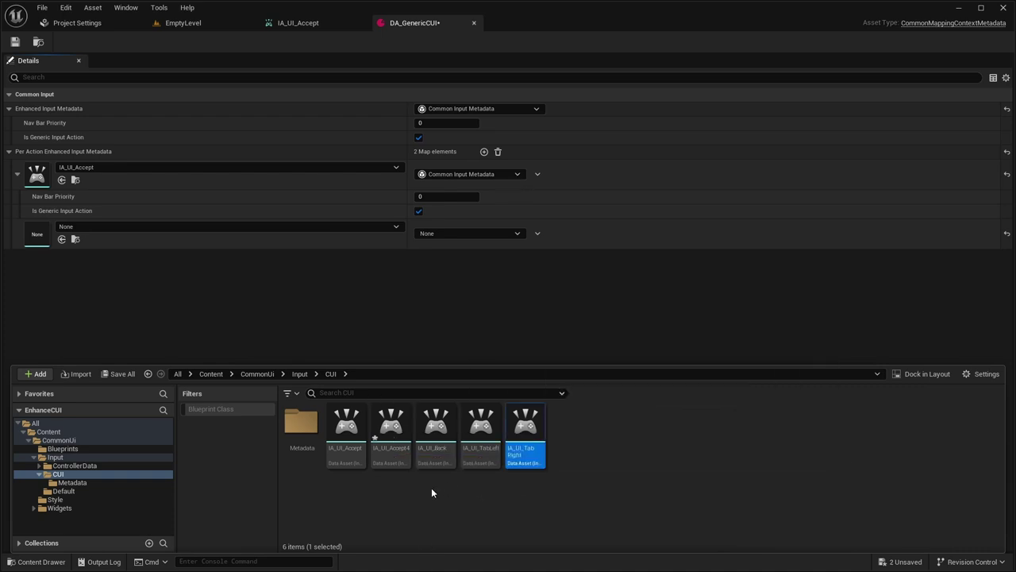
key(F2)
key(End)
key(BackSpace)
key(BackSpace)
key(BackSpace)
key(BackSpace)
key(BackSpace)
key(BackSpace)
key(BackSpace)
text(Open)
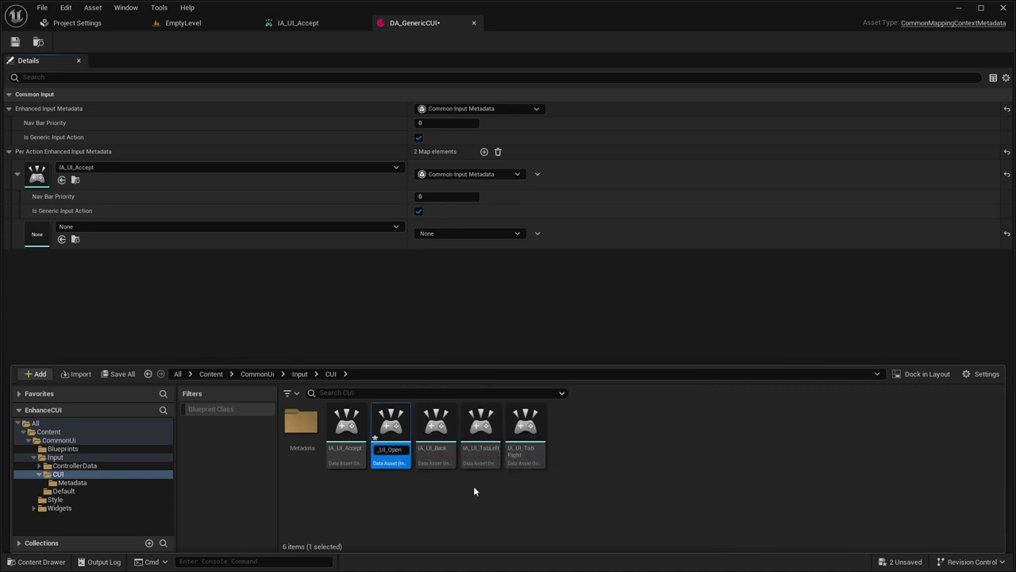
key(Return)
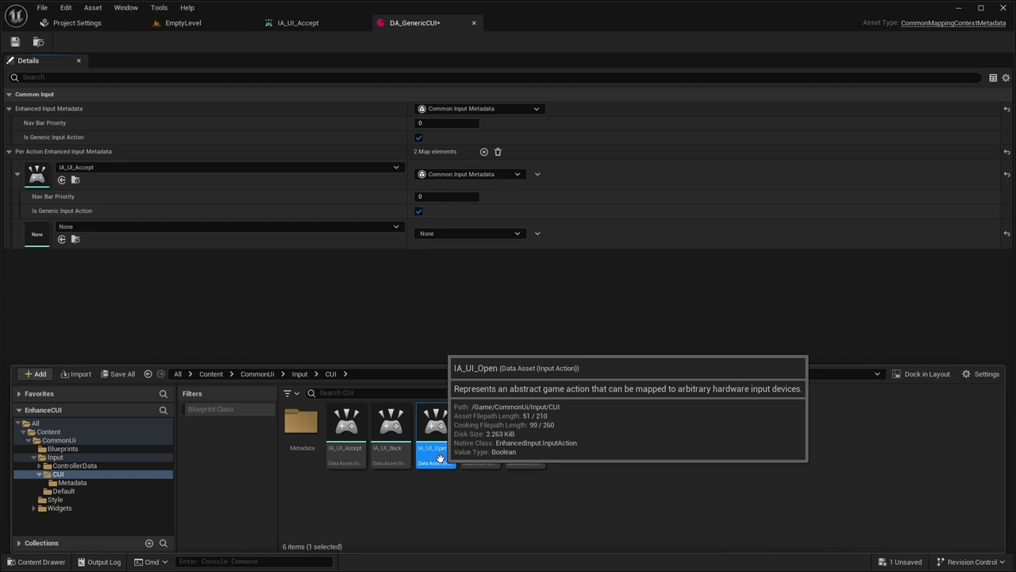
click(501, 523)
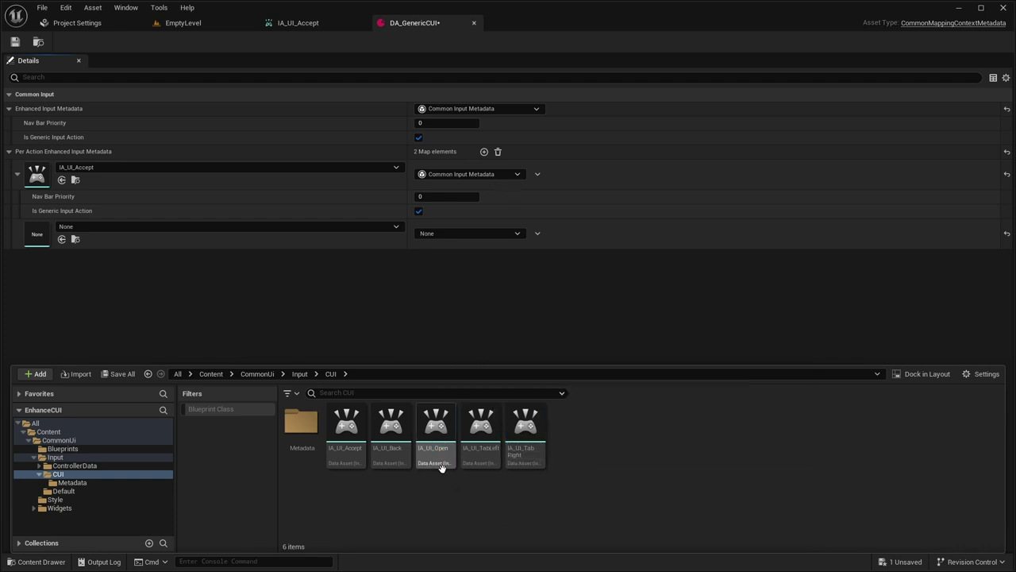
- Duplicate the IA_UI_TabRight input action and name the copy IA_UI_Print
click(537, 463)
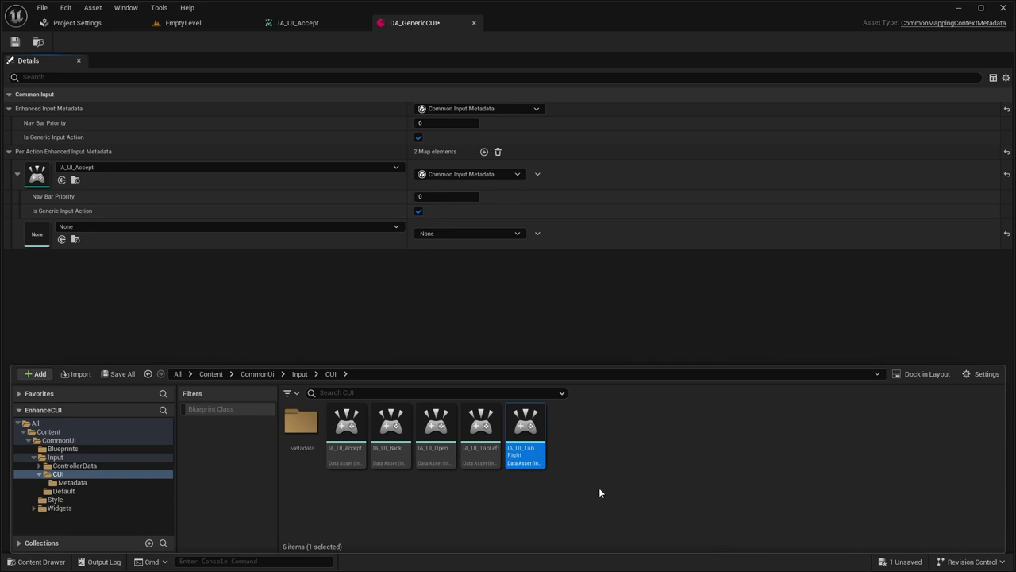
key(ctrl+d)
key(BackSpace)
key(BackSpace)
key(BackSpace)
key(BackSpace)
key(BackSpace)
key(BackSpace)
key(BackSpace)
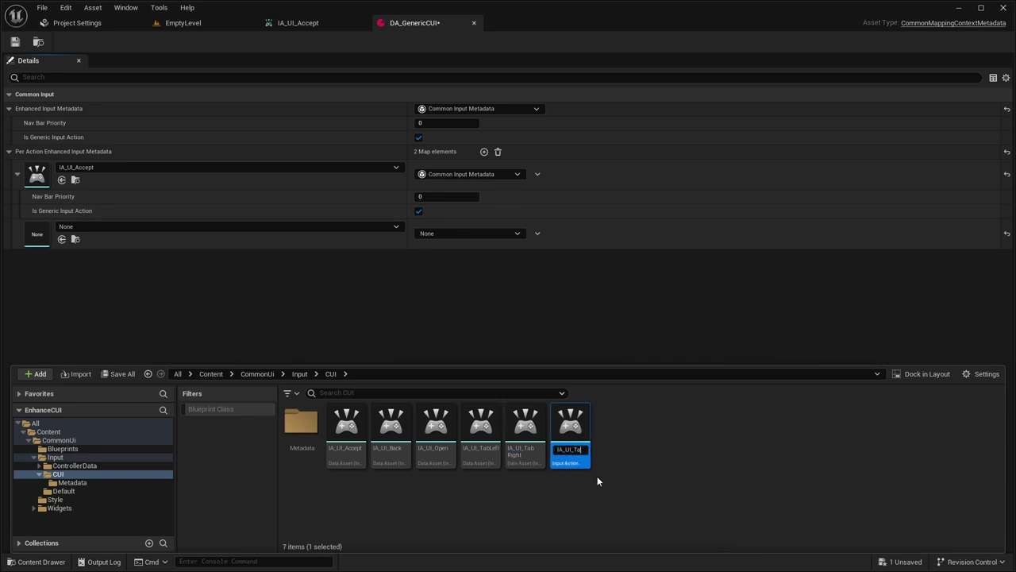
text(Print)
key(Return)
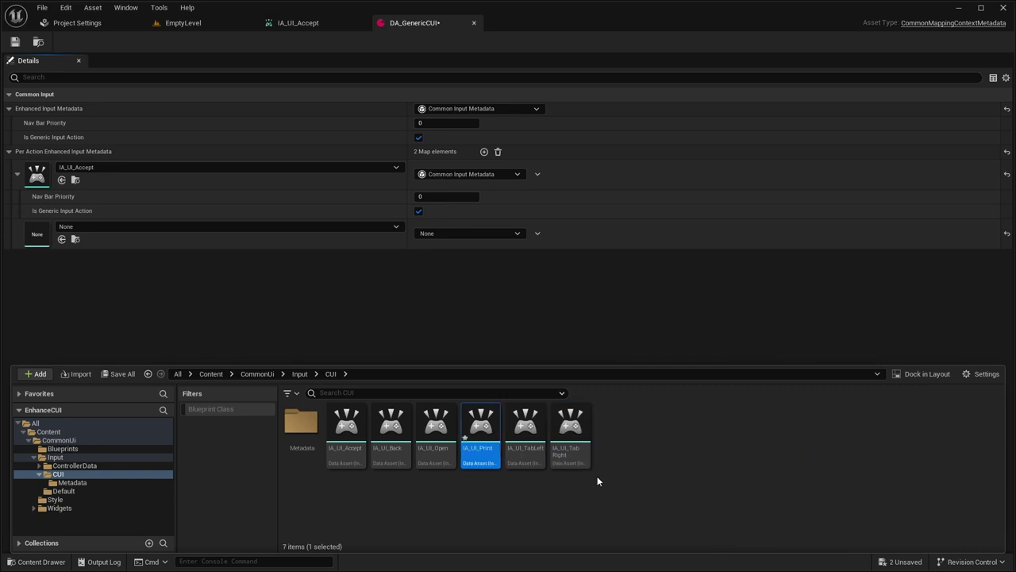
- Duplicate the IA_UI_Print input action and name the copy IA_UI_Close
key(ctrl+d)
key(BackSpace)
key(BackSpace)
key(BackSpace)
key(BackSpace)
key(BackSpace)
key(BackSpace)
text(Close)
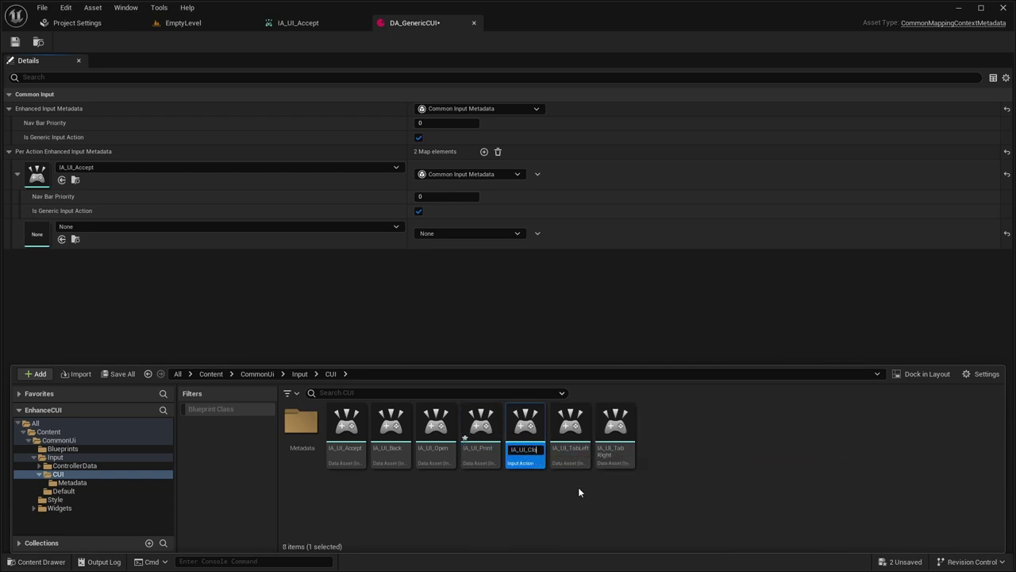
key(Return)
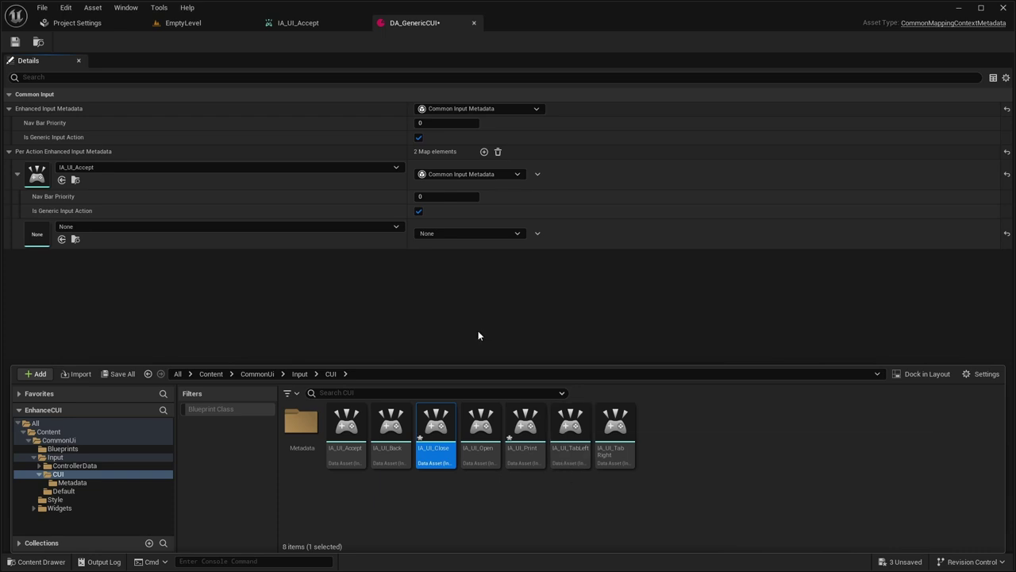
click(463, 496)
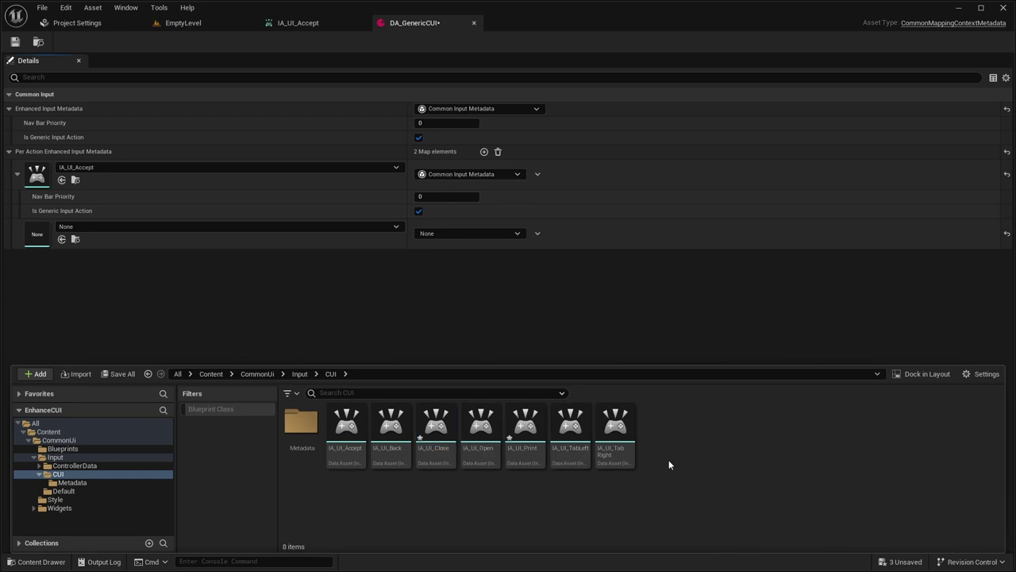
- Open IA_UI_Back and assign DA_GenericCUI from the Metadata folder as the metadata of its player mappable key settings
double_click(390, 444)
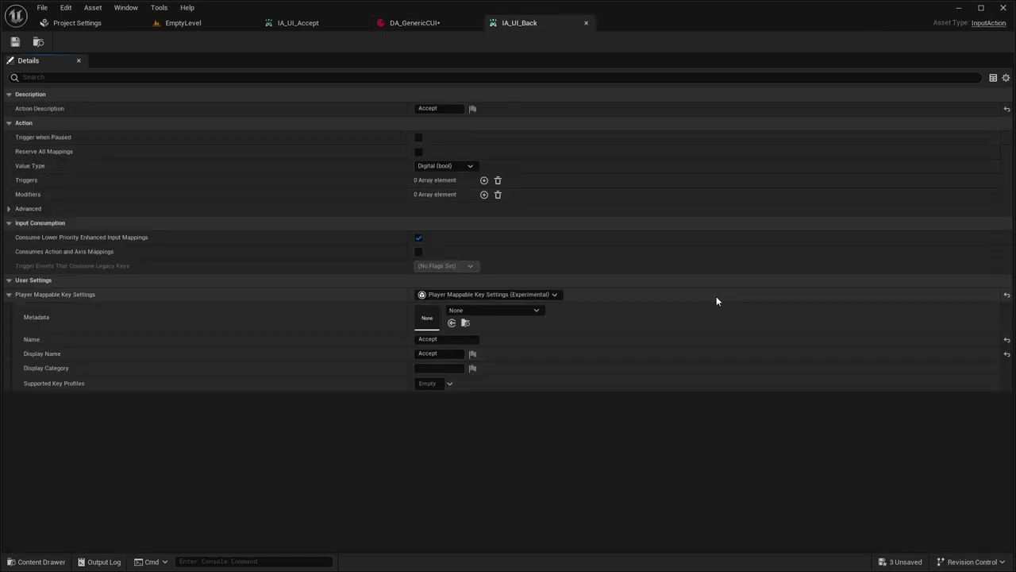
click(480, 310)
click(36, 561)
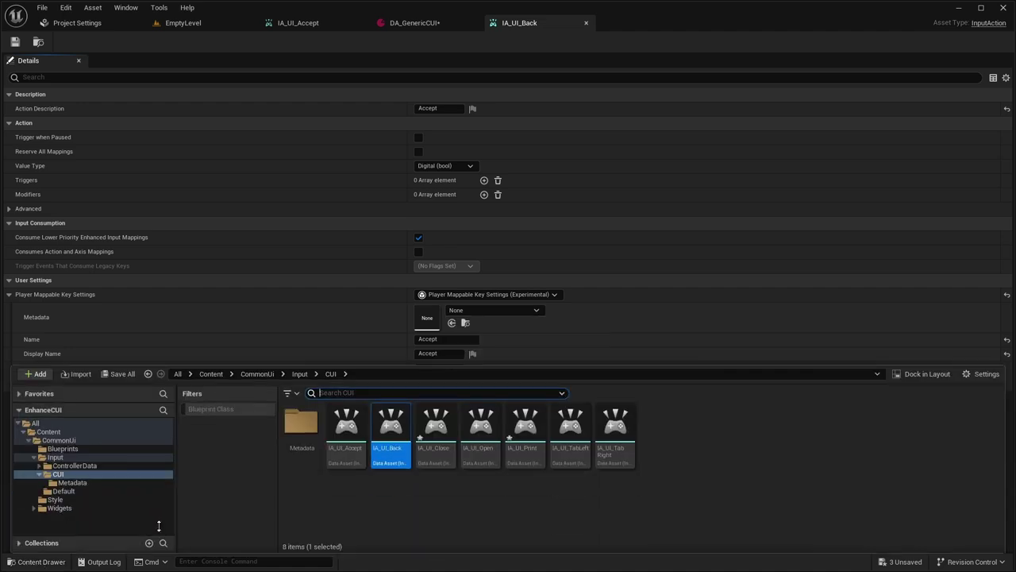
double_click(301, 429)
drag(302, 433, 446, 314)
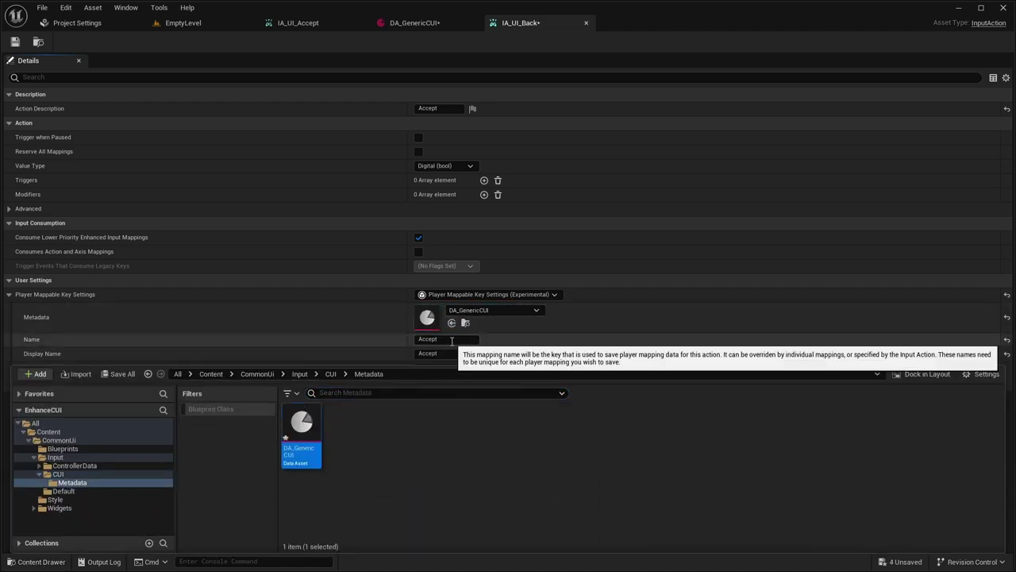
- Set the name, display name and action description of IA_UI_Back to Back and save the asset
click(445, 339)
text(Back)
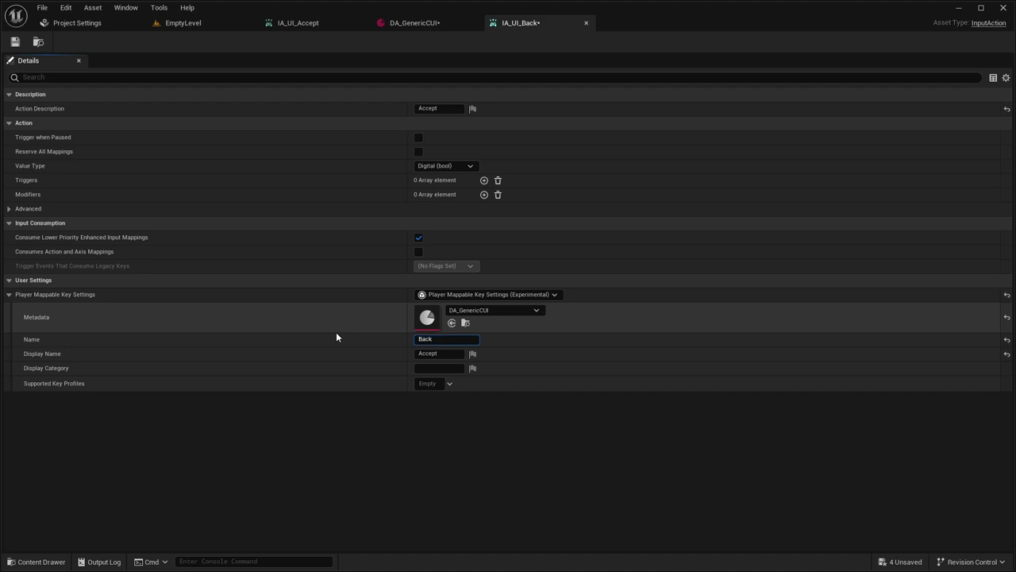
key(ctrl+a)
key(ctrl+c)
click(428, 353)
key(ctrl+v)
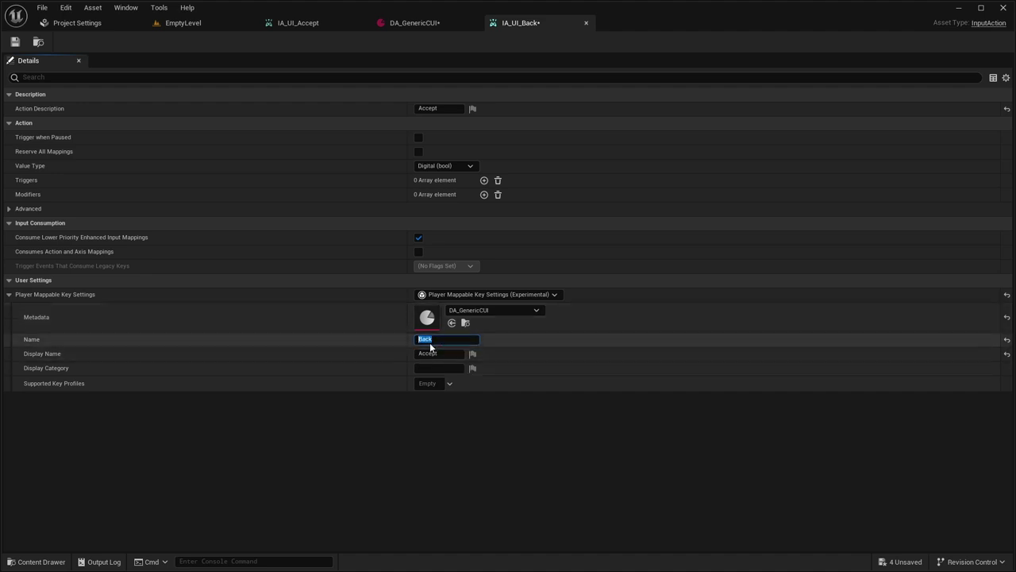
click(439, 108)
key(ctrl+v)
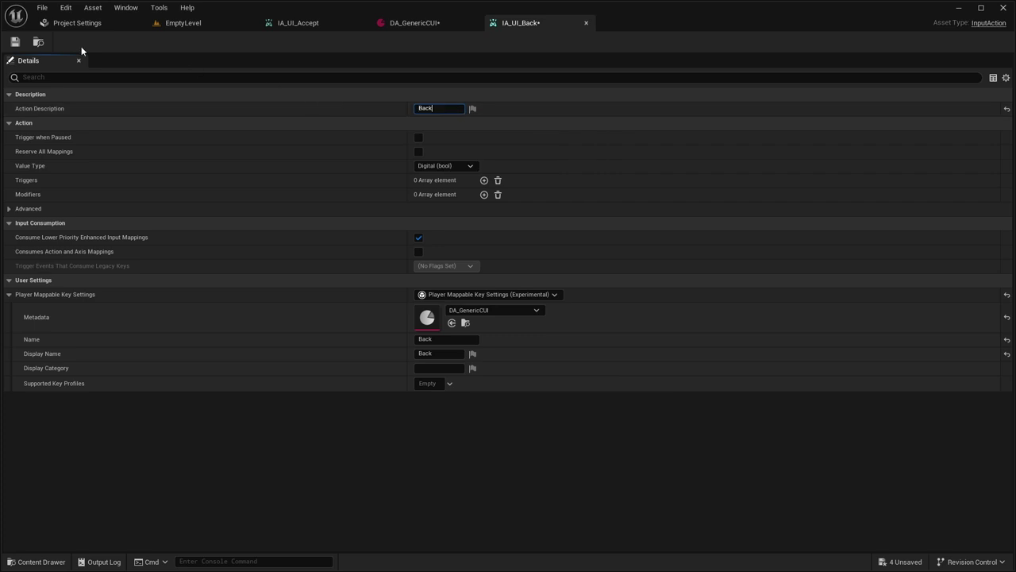
click(14, 41)
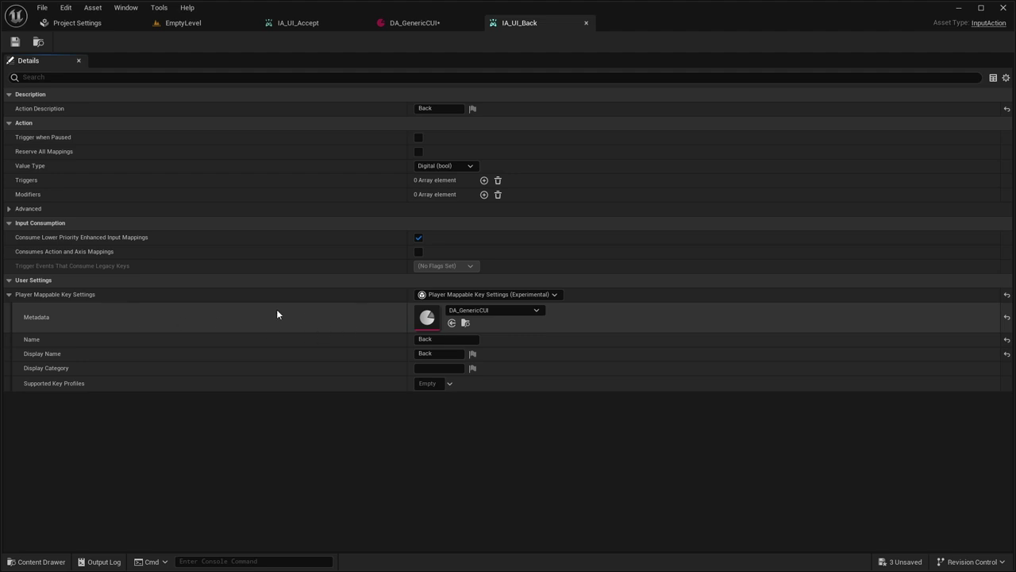
- In DA_GenericCUI, assign IA_UI_Back with Common Input Metadata to the empty per-action entry and save the asset
click(466, 322)
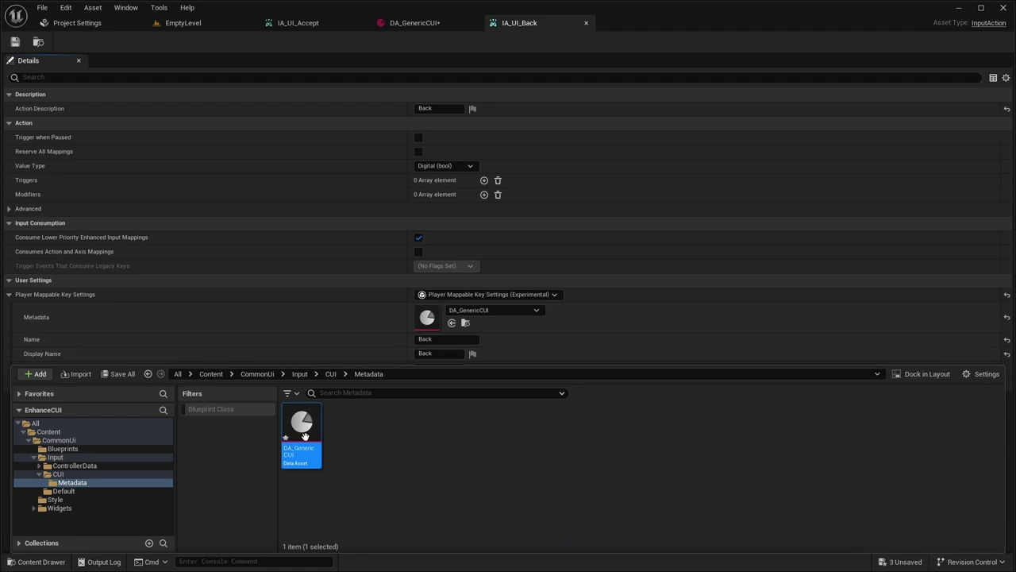
double_click(305, 436)
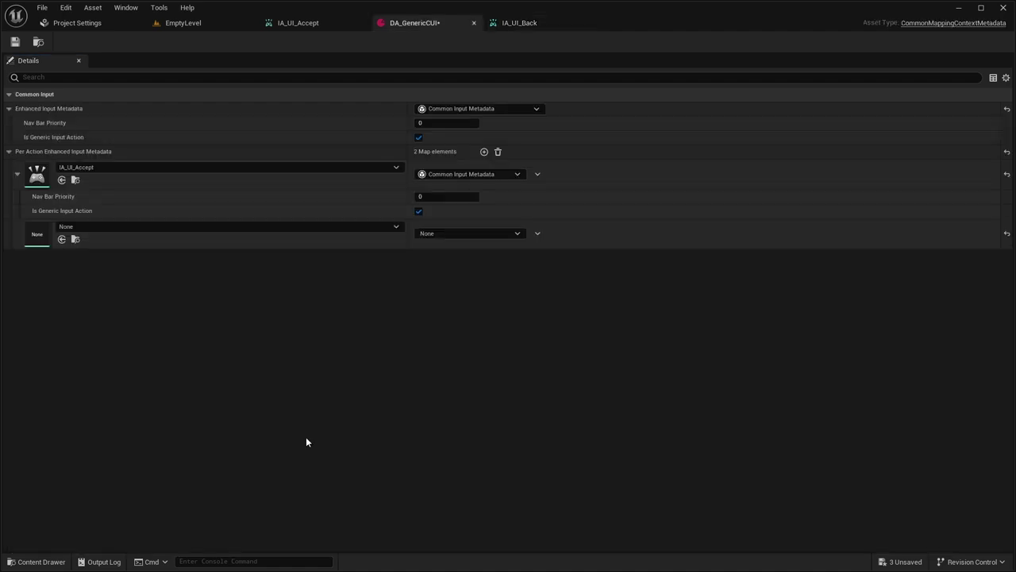
click(341, 227)
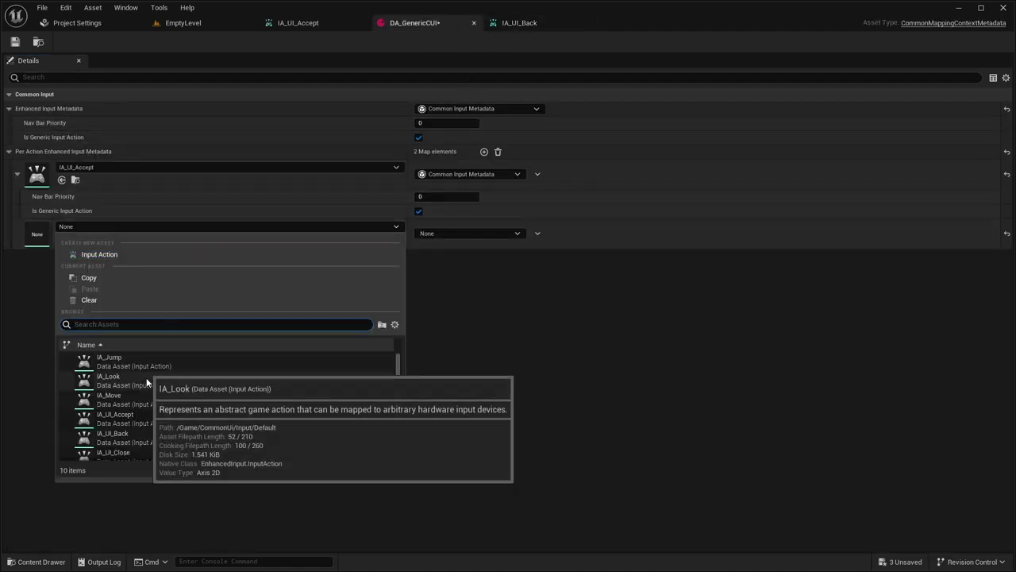
click(131, 435)
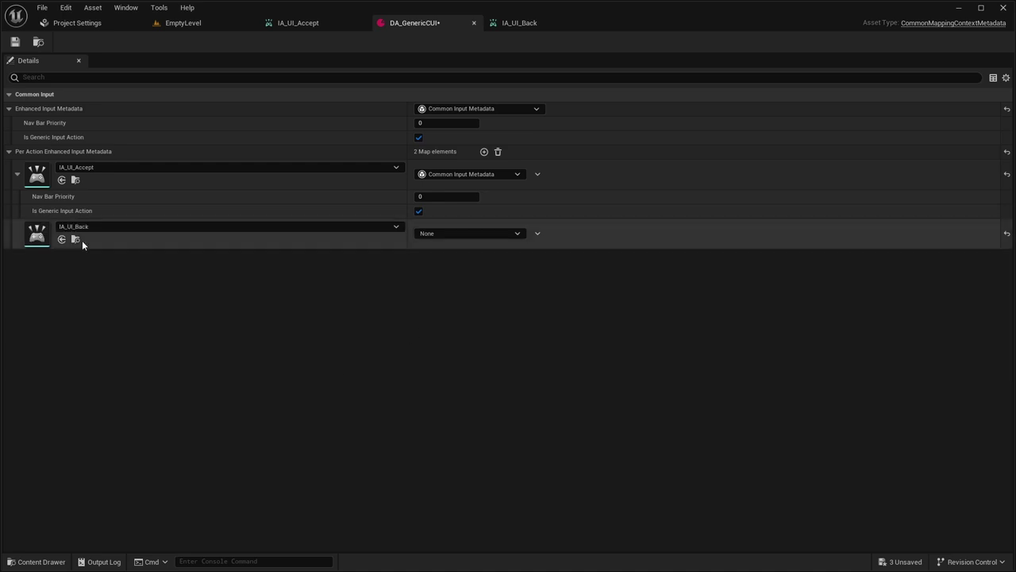
click(487, 233)
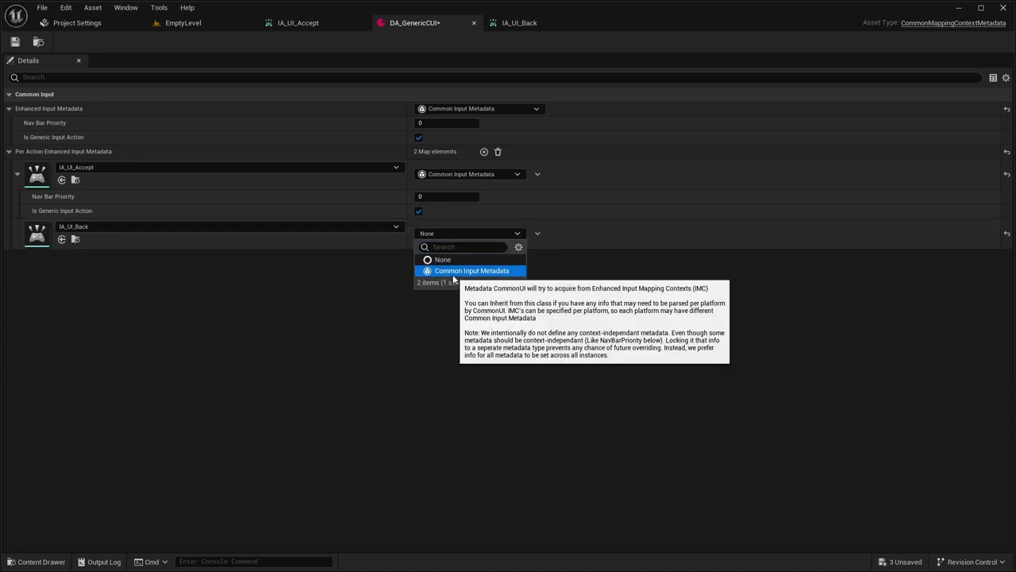
click(454, 272)
click(15, 235)
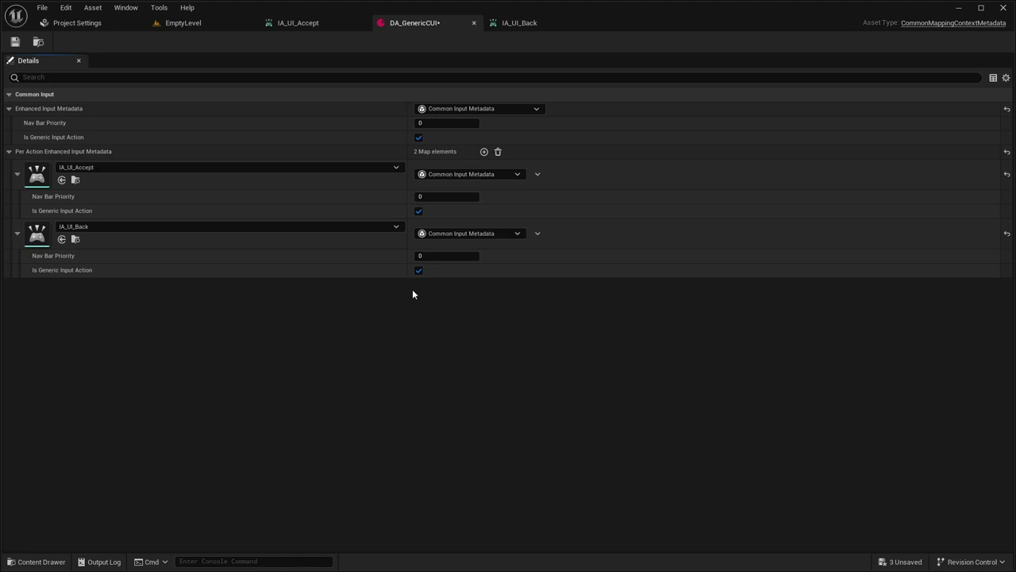
click(14, 42)
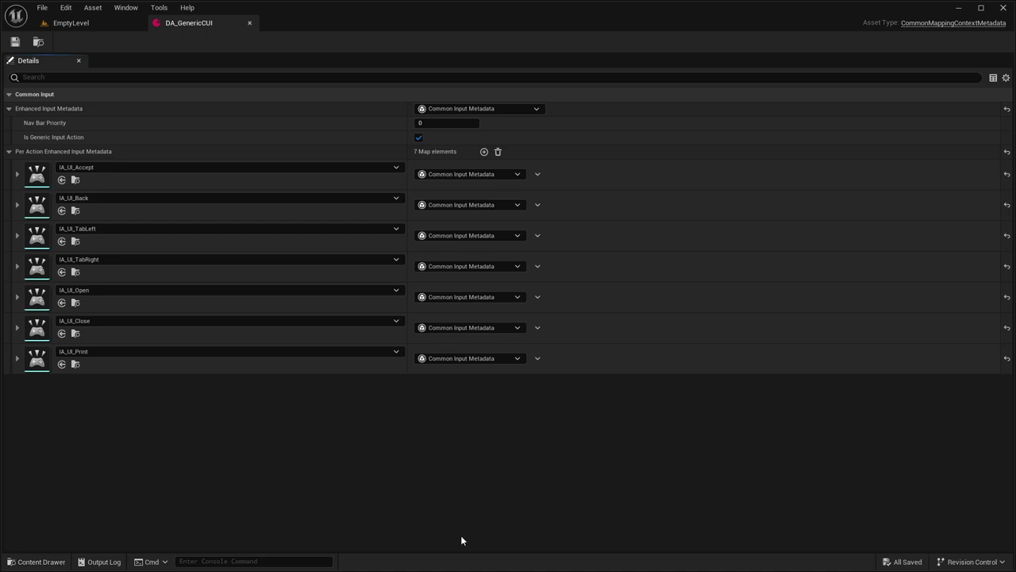
- Create an Input Mapping Context named IMC_UI_Generic in the CUI folder
click(38, 561)
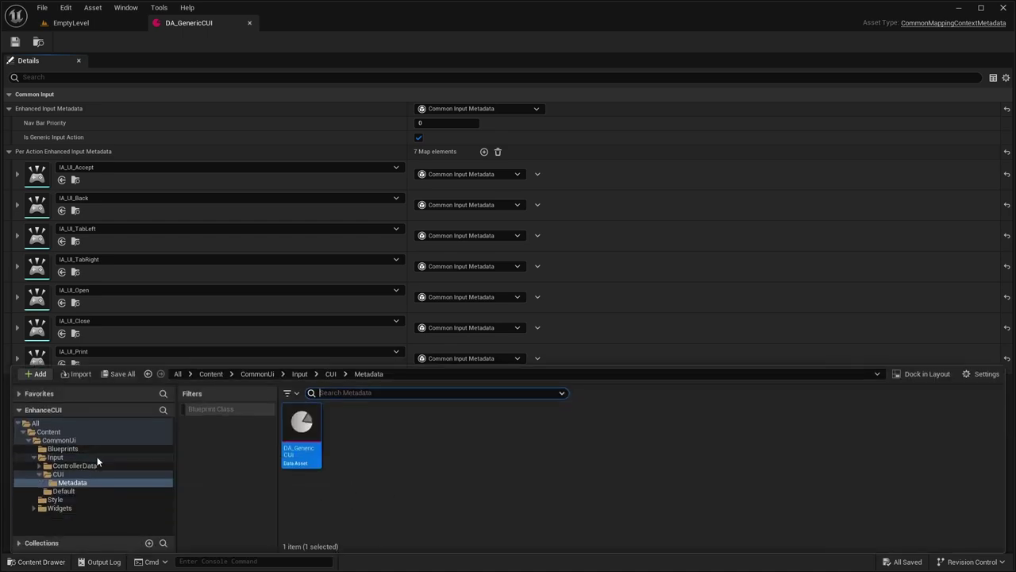
click(59, 474)
right_click(681, 490)
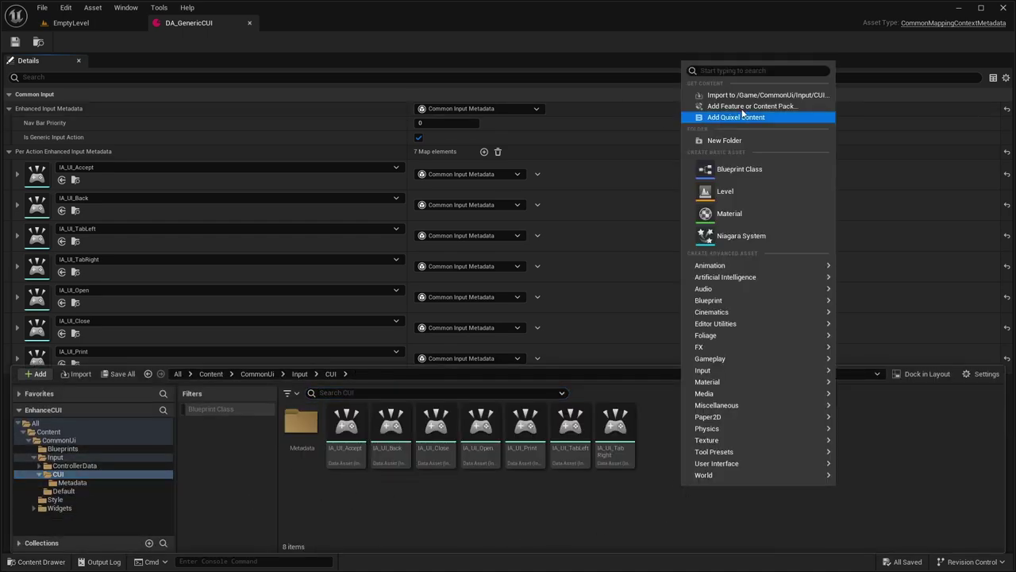
text(Input)
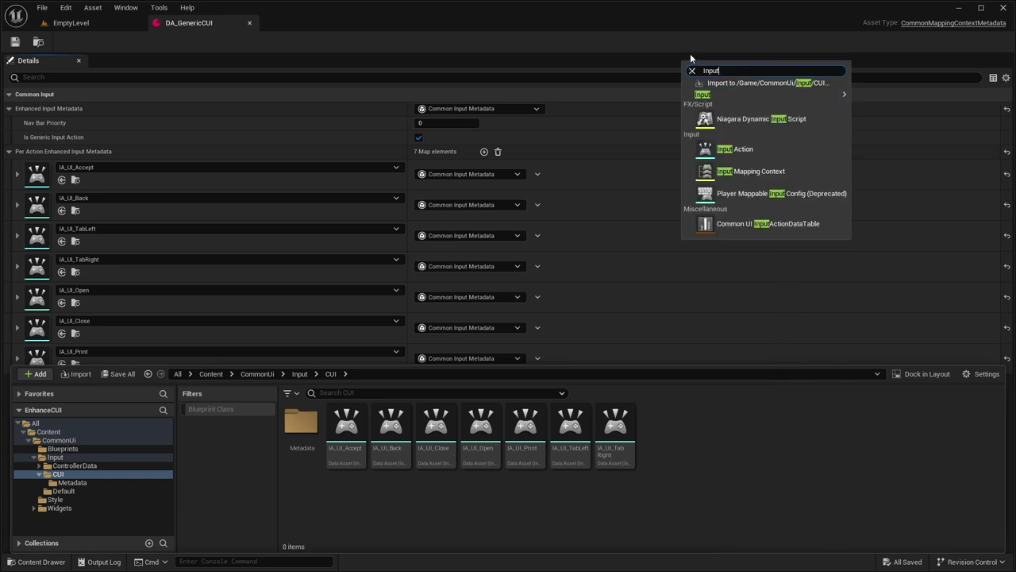
click(729, 174)
text(IM)
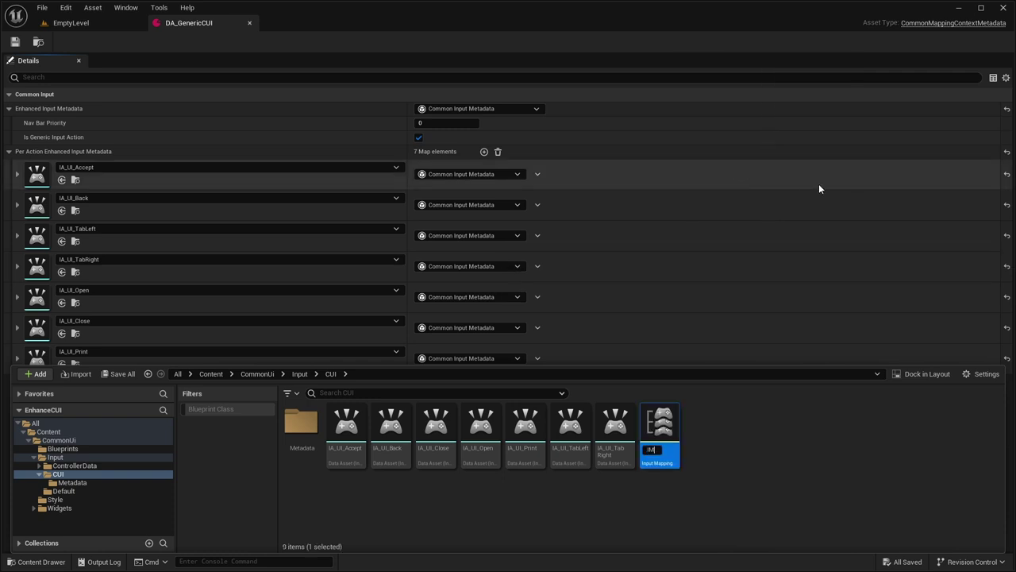
text(C_UI_Ge)
text(neric)
key(Return)
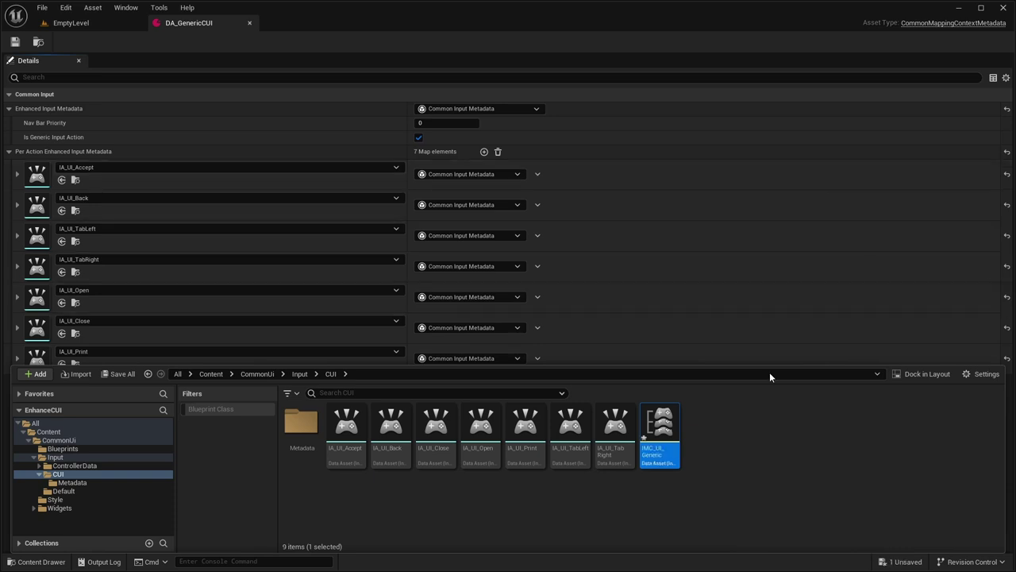
- Open IMC_UI_Generic and add a mapping for the IA_UI_Accept action
double_click(663, 422)
click(48, 109)
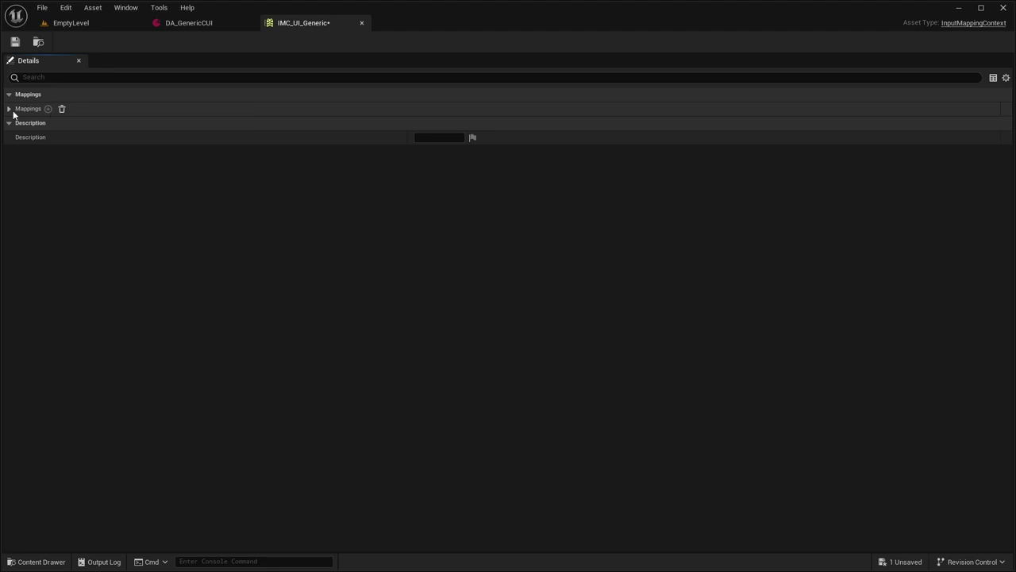
click(10, 109)
click(34, 122)
scroll(124, 245, down, 4)
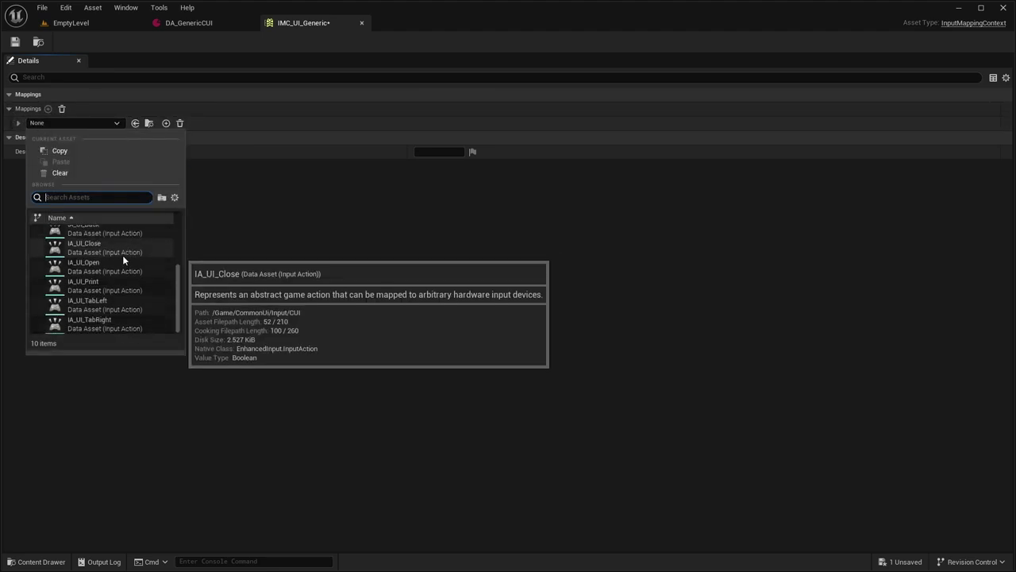
scroll(125, 249, up, 3)
click(94, 256)
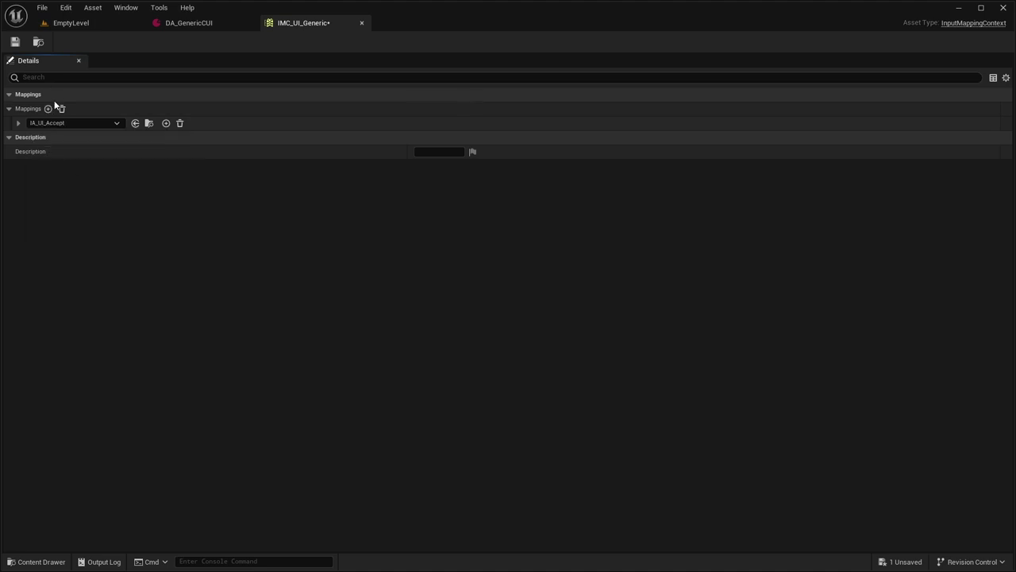
- Add a second mapping to IMC_UI_Generic for the IA_UI_Back action
click(48, 108)
click(40, 136)
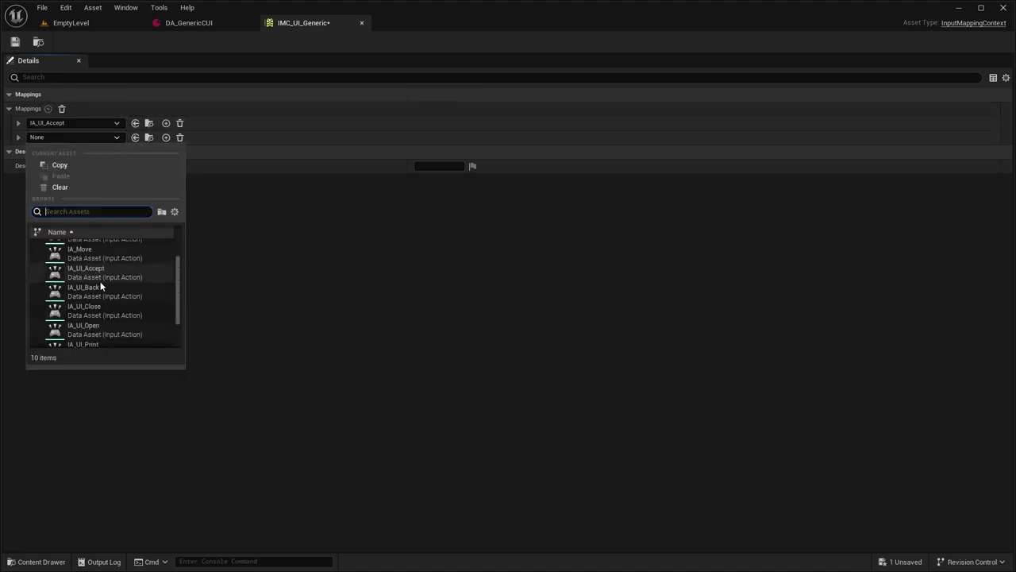
click(87, 306)
- Add mappings for the IA_UI_TabLeft and IA_UI_TabRight actions to IMC_UI_Generic
click(47, 108)
click(44, 151)
scroll(73, 294, down, 4)
click(109, 361)
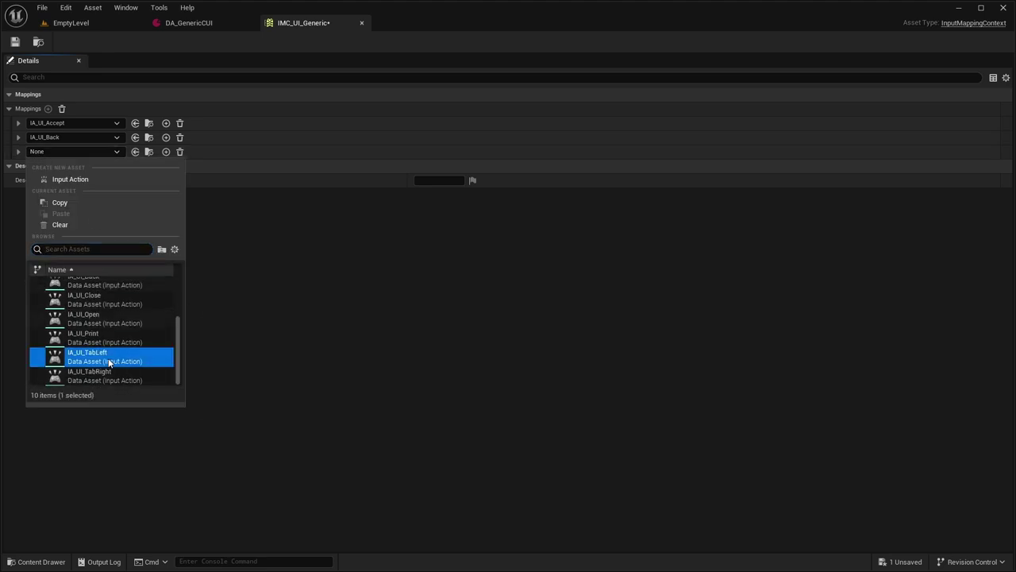
click(47, 108)
click(44, 165)
scroll(106, 327, down, 4)
click(157, 365)
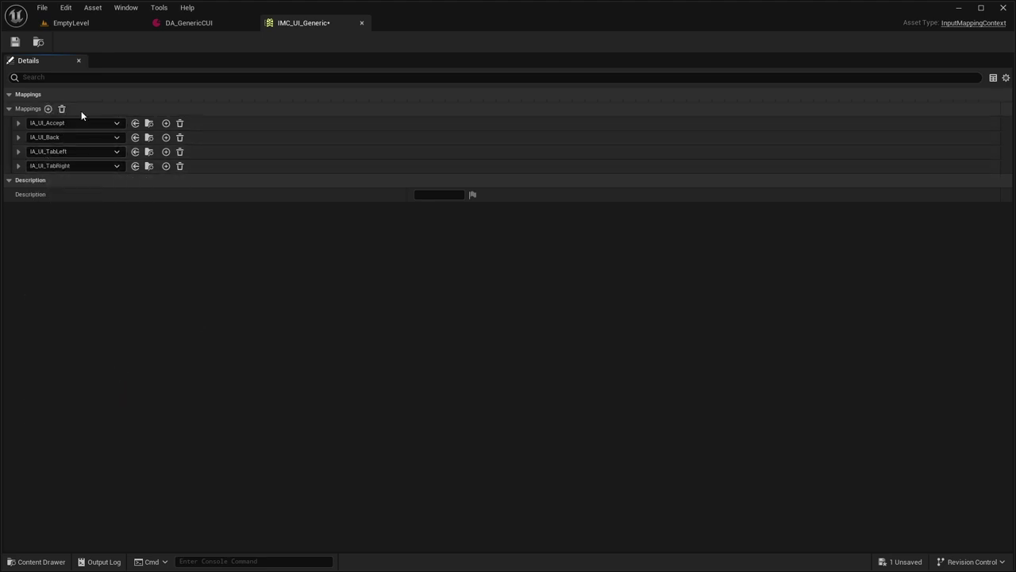
- Add a fifth mapping to IMC_UI_Generic for the IA_UI_Open action
click(47, 109)
click(47, 180)
scroll(115, 353, down, 3)
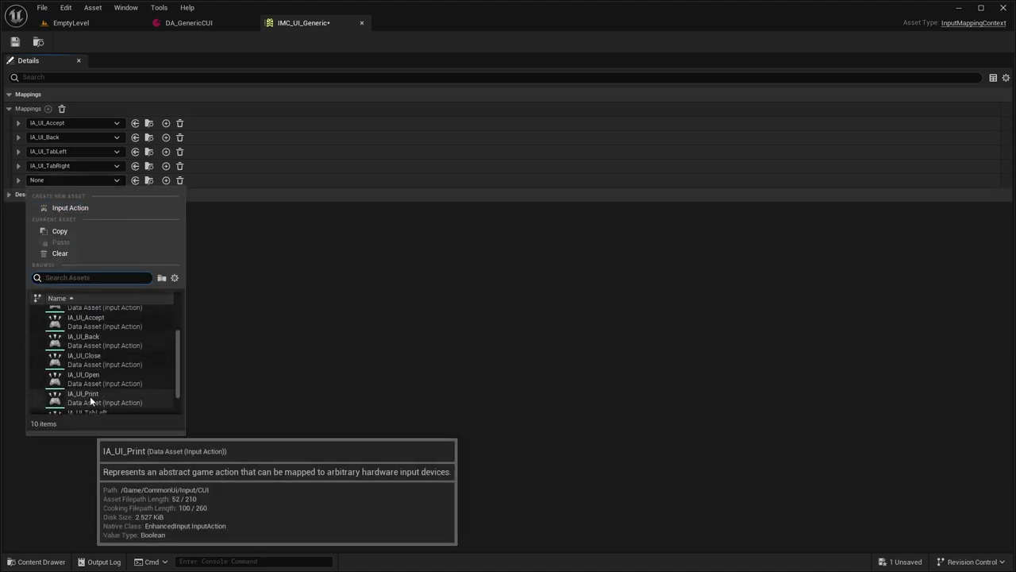
click(83, 379)
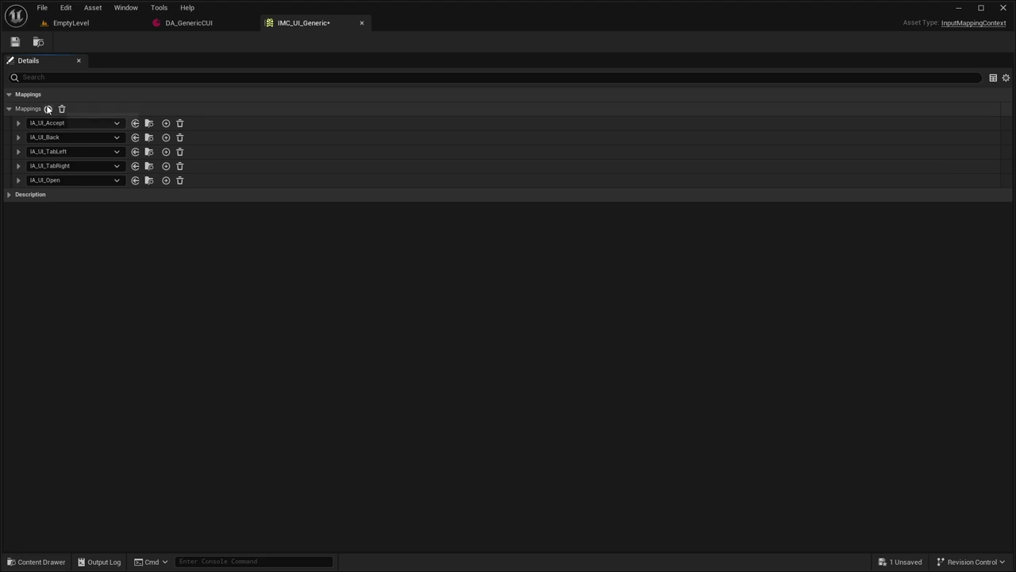
- Add mappings for the IA_UI_Close and IA_UI_Print actions to IMC_UI_Generic
click(47, 109)
click(47, 194)
click(95, 371)
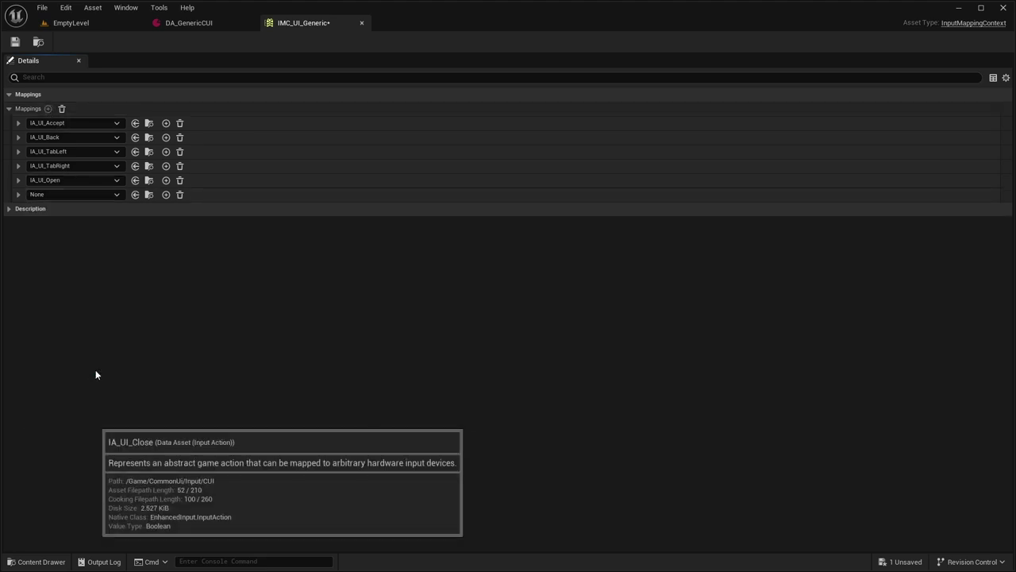
click(48, 109)
click(51, 208)
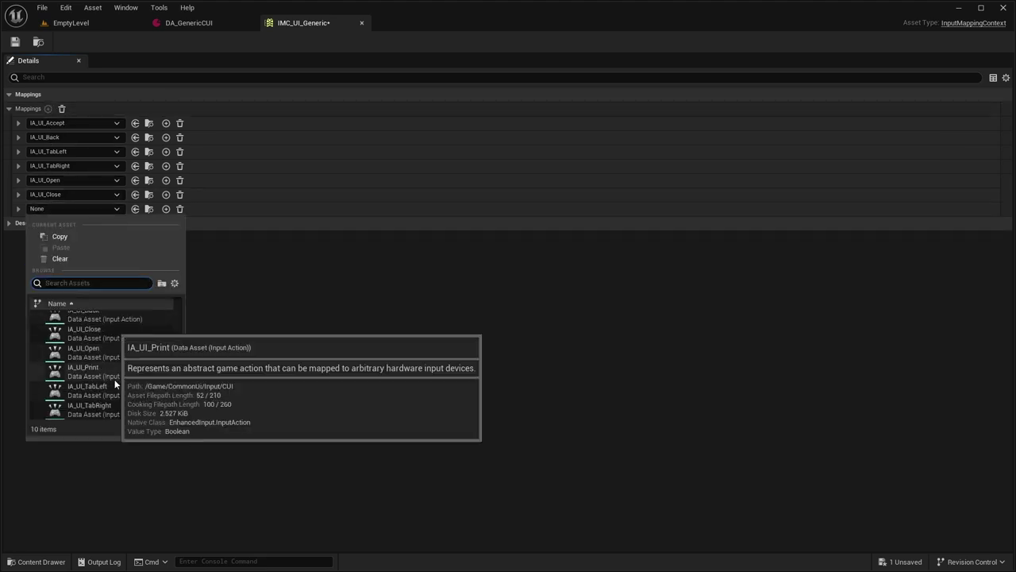
click(114, 374)
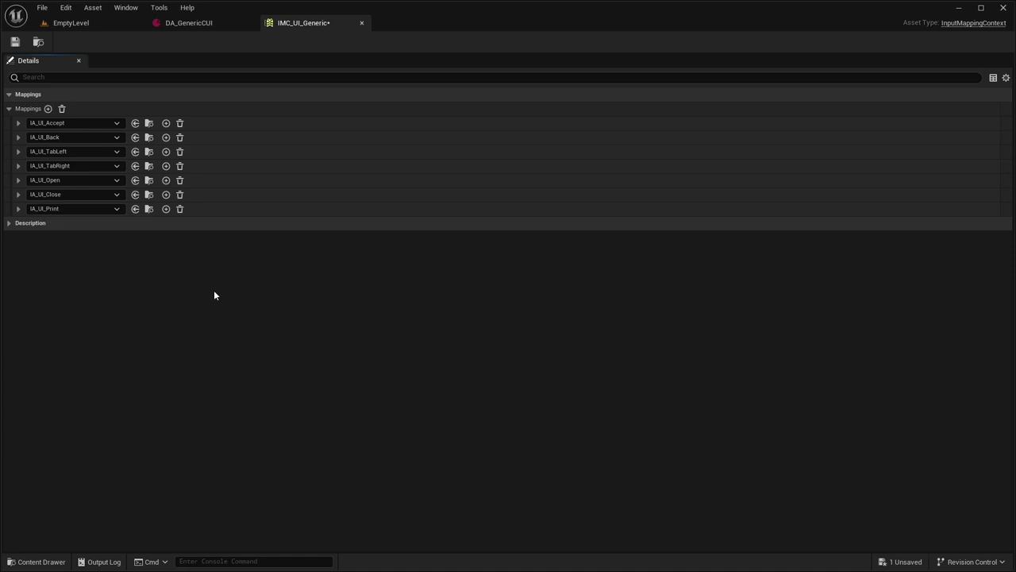
- Expand the Accept, Back, TabLeft and TabRight mappings and bind IA_UI_Accept to the Enter key
click(18, 166)
click(18, 152)
click(18, 137)
click(18, 123)
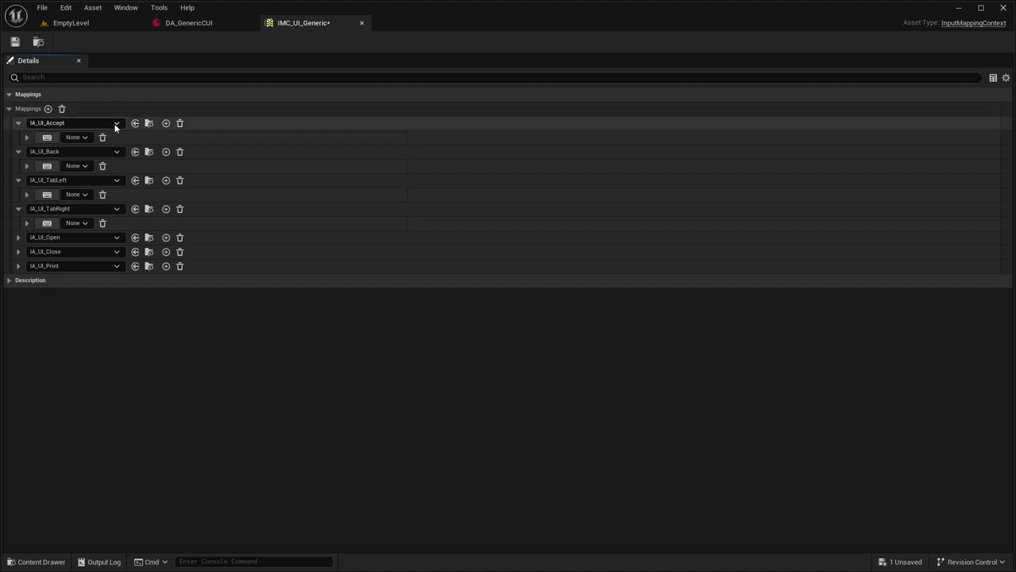
click(48, 138)
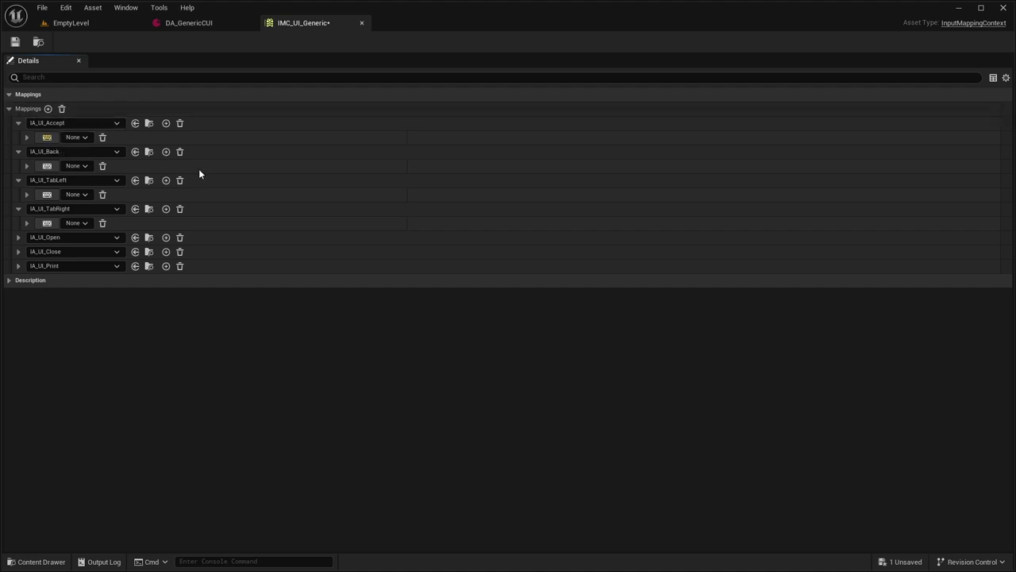
key(Return)
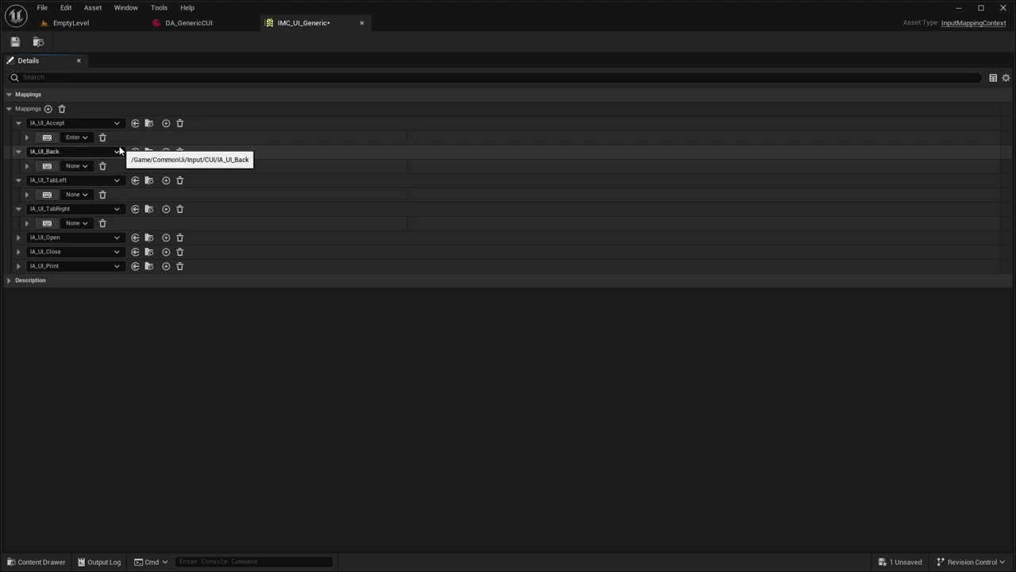
- Add a second binding to IA_UI_Accept and set it to Gamepad Face Button Bottom
click(166, 124)
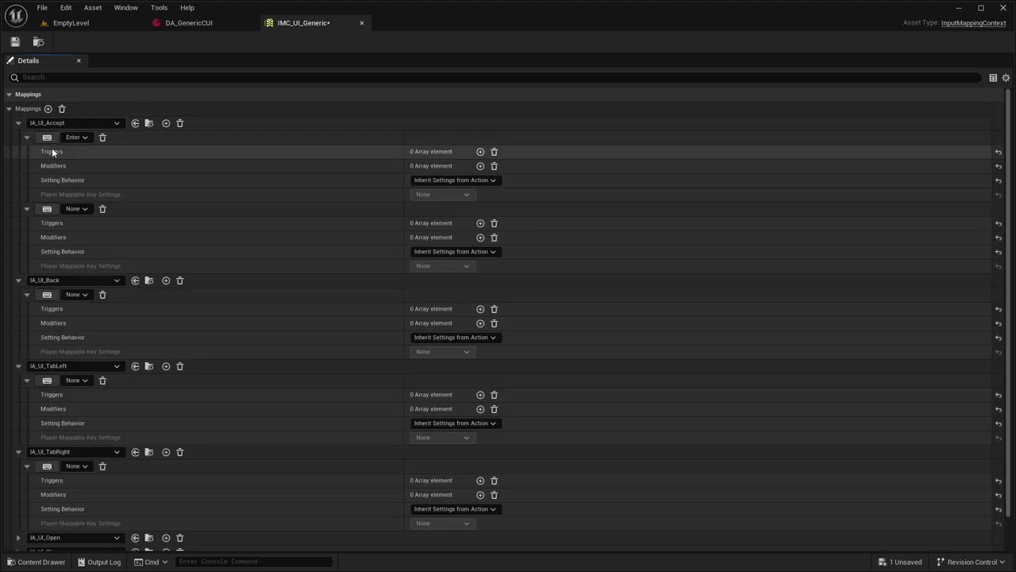
click(75, 209)
click(66, 237)
scroll(191, 286, down, 3)
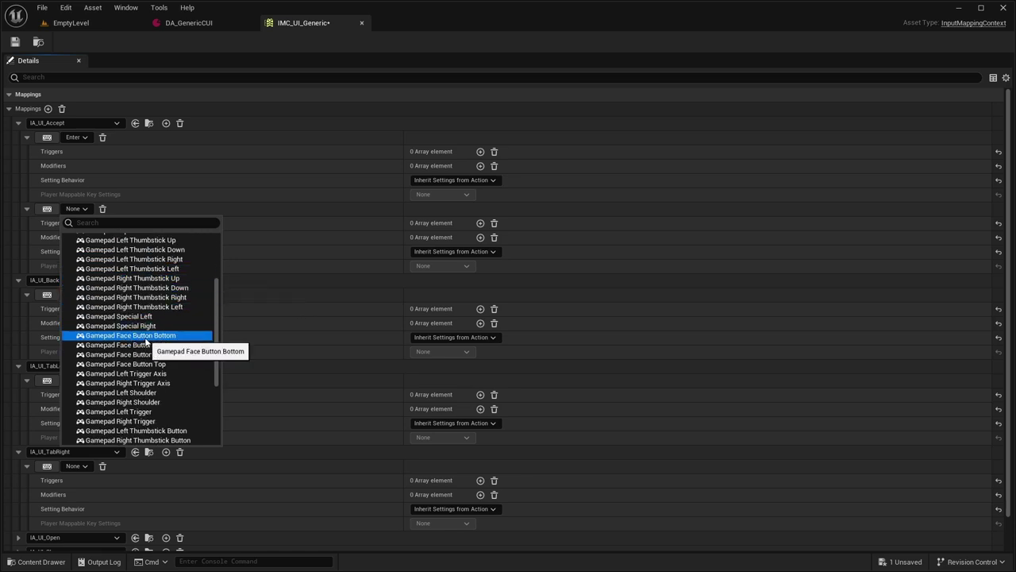
click(123, 336)
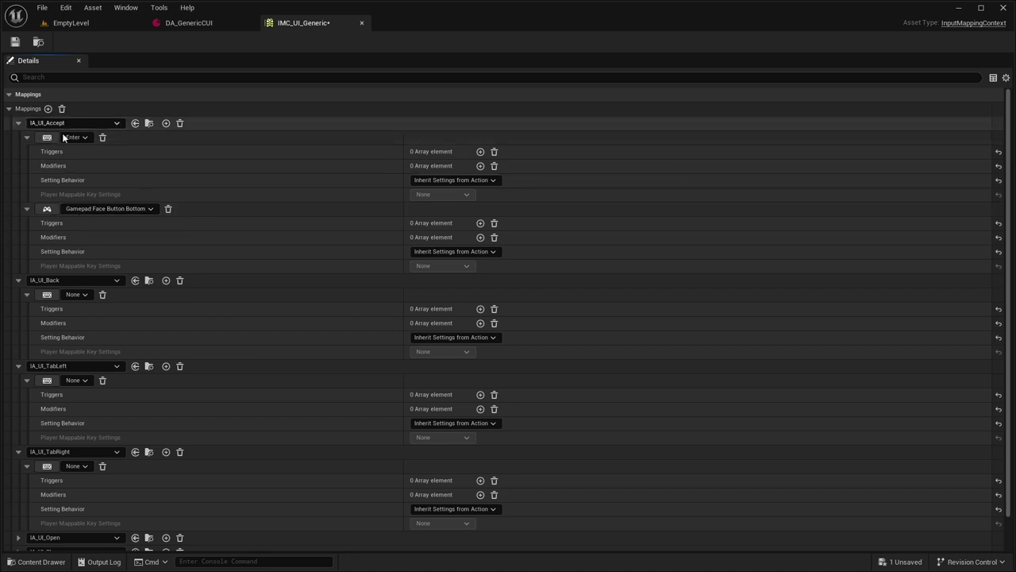
- Bind IA_UI_Back to Backspace and add a second binding set to Gamepad Face Button Left
scroll(73, 231, down, 2)
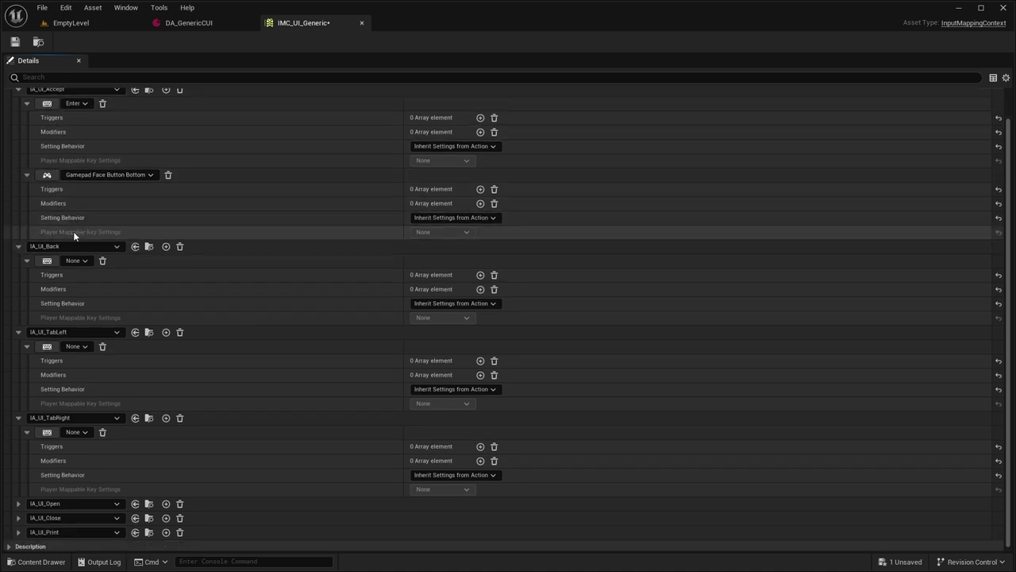
click(47, 261)
key(BackSpace)
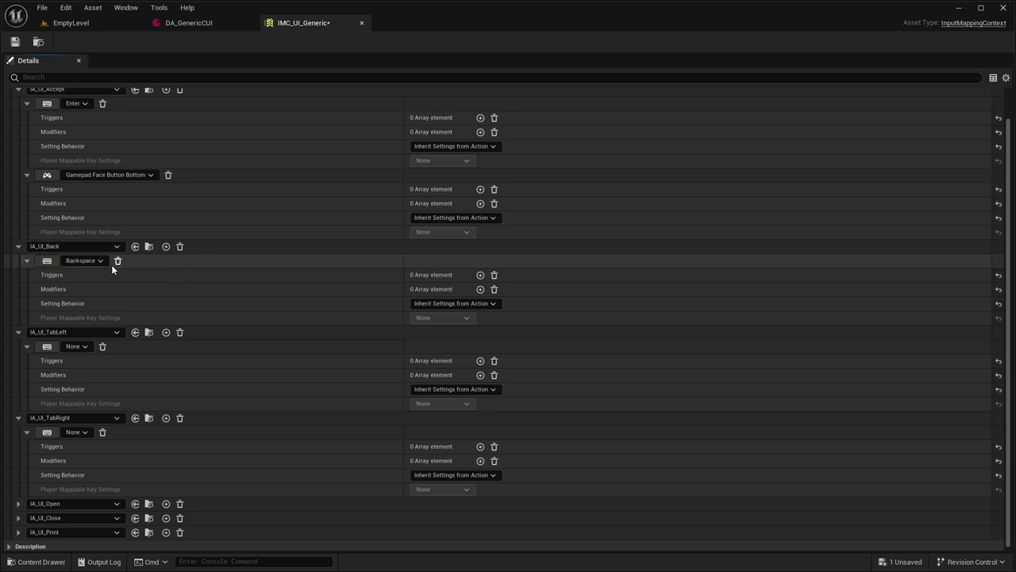
click(166, 246)
click(74, 332)
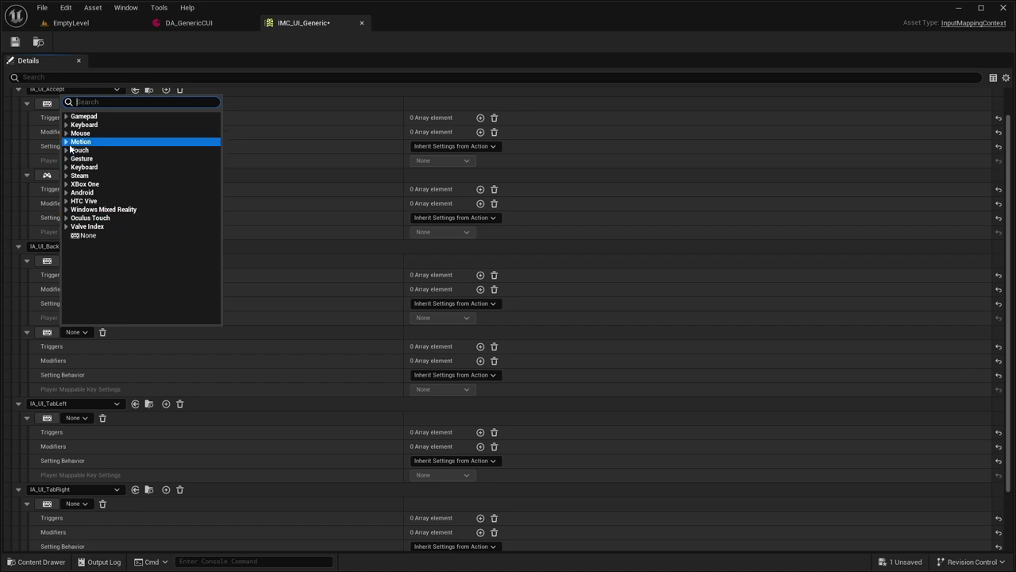
click(65, 117)
scroll(158, 155, down, 3)
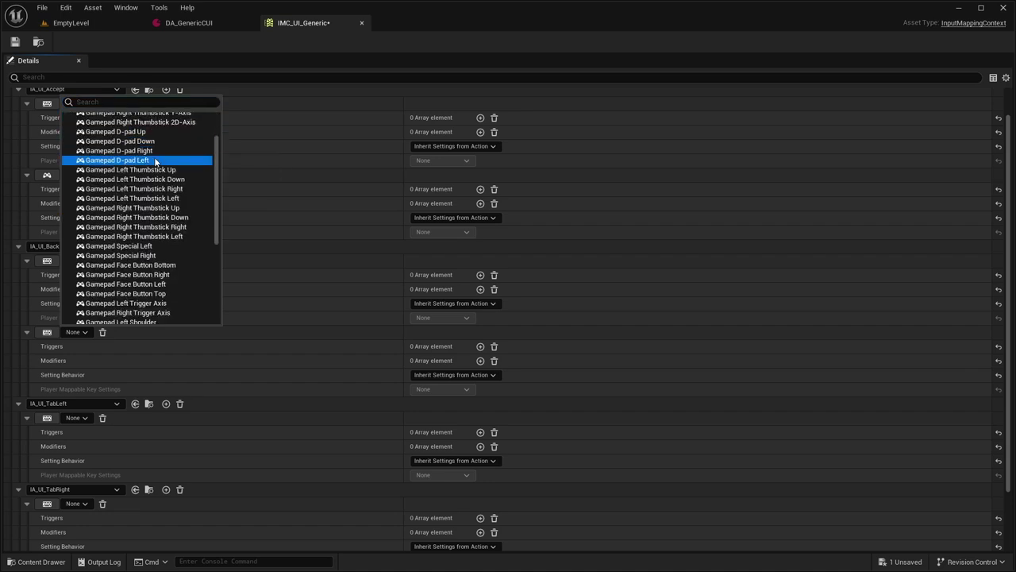
click(126, 250)
- Collapse the settings of the four key bindings under IA_UI_Accept and IA_UI_Back
scroll(101, 275, down, 3)
scroll(114, 272, up, 3)
scroll(95, 266, up, 2)
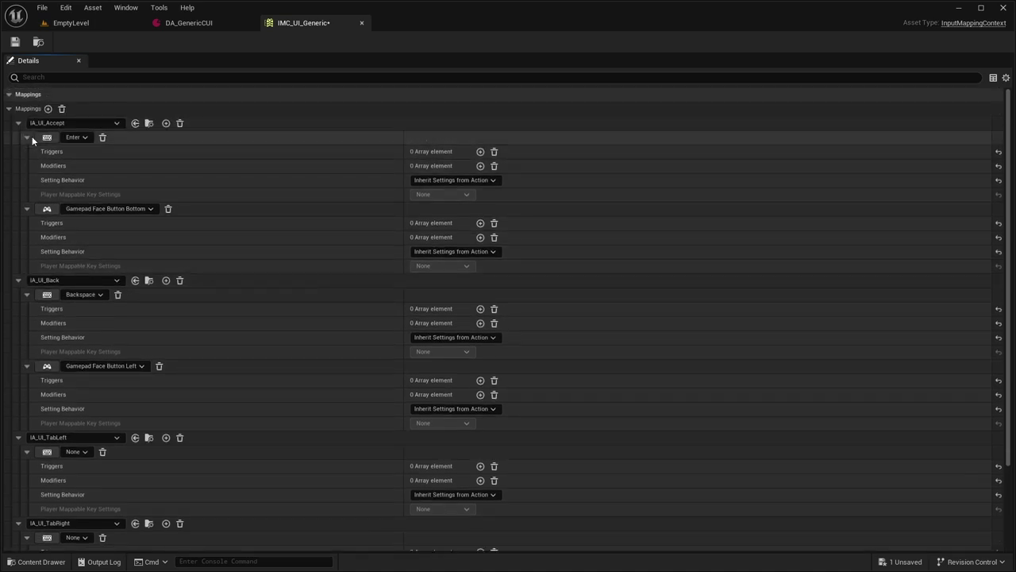
click(26, 137)
click(27, 152)
click(26, 179)
click(26, 194)
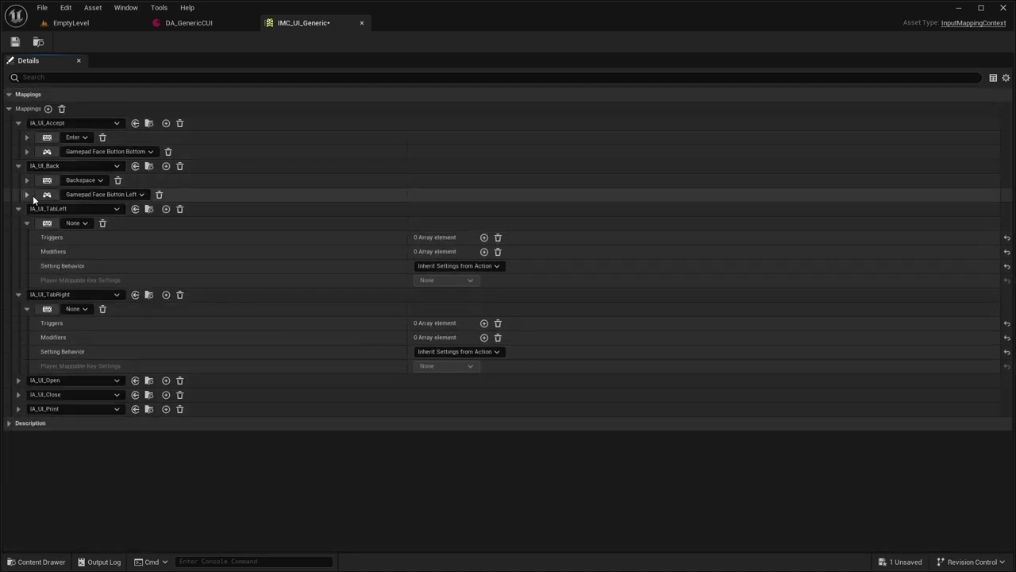
- Bind IA_UI_TabLeft to the 1 key and Gamepad Left Shoulder, and IA_UI_TabRight to the 2 key
click(165, 209)
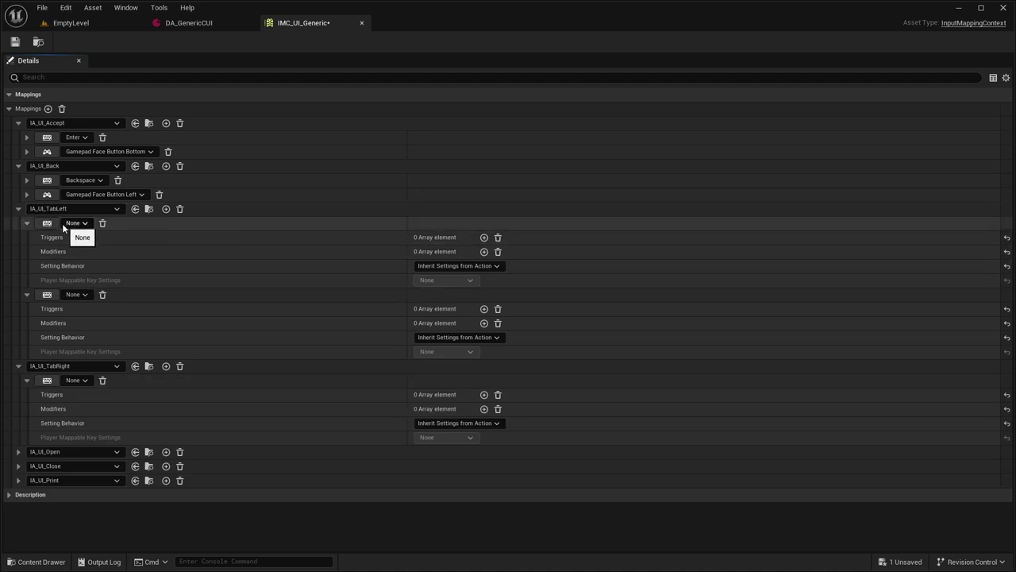
key(1)
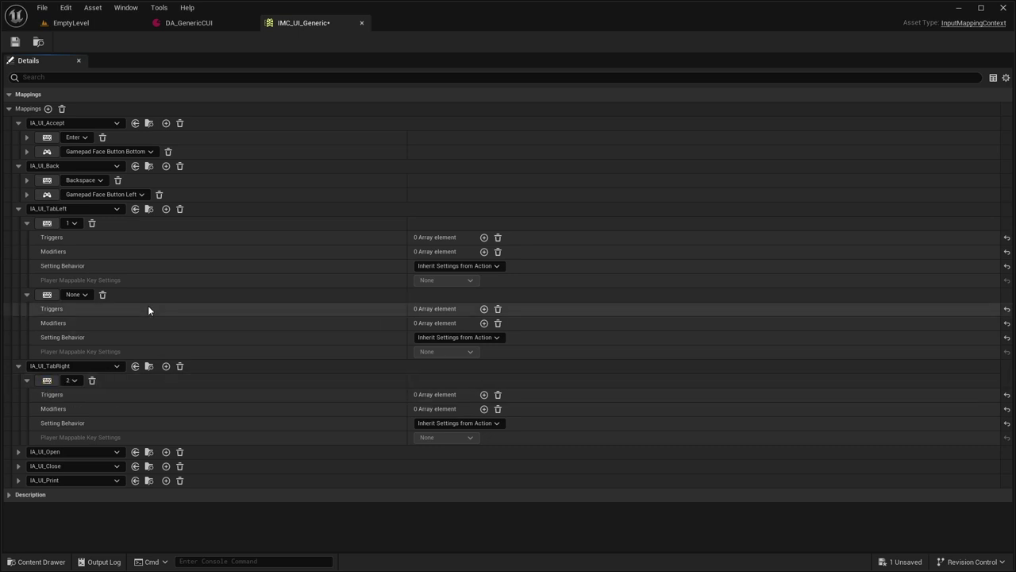
click(75, 295)
click(83, 324)
scroll(101, 330, down, 3)
scroll(103, 332, down, 2)
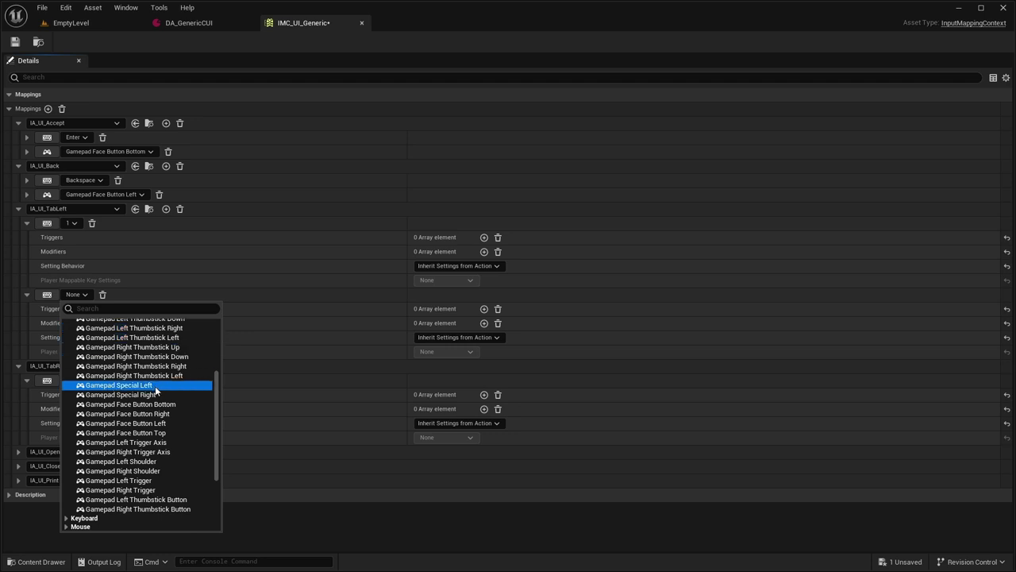
click(119, 462)
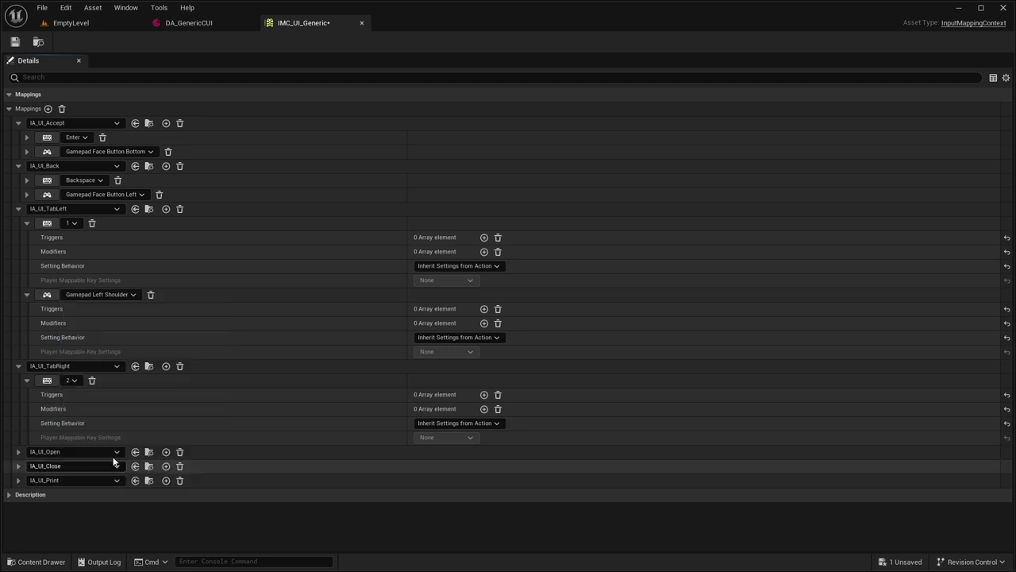
- Add a second binding to IA_UI_TabRight and set it to Gamepad Right Shoulder
click(165, 368)
click(76, 429)
click(67, 214)
scroll(151, 302, down, 5)
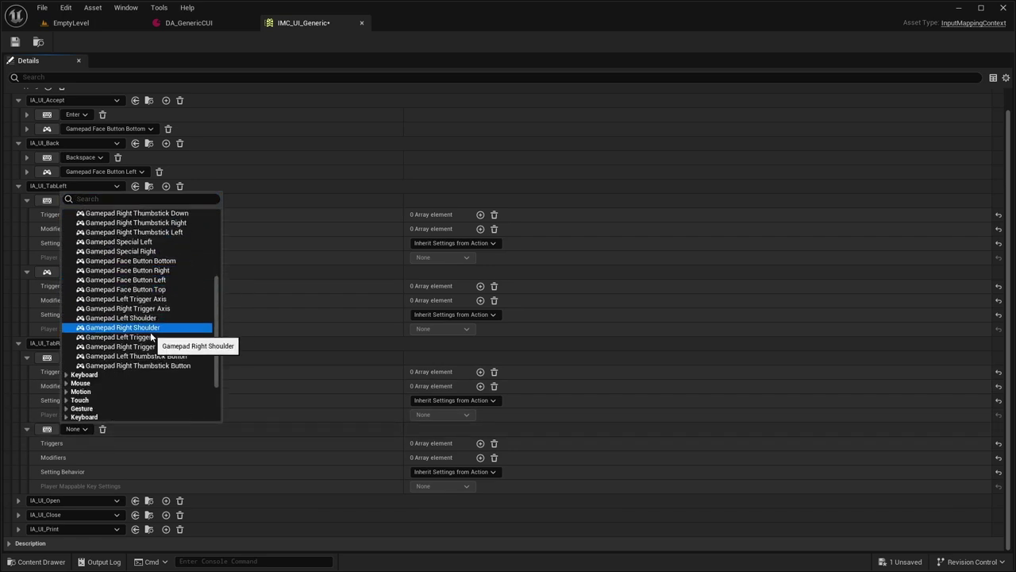
click(147, 328)
- Collapse the settings of the key bindings under IA_UI_TabLeft and IA_UI_TabRight
scroll(29, 254, up, 1)
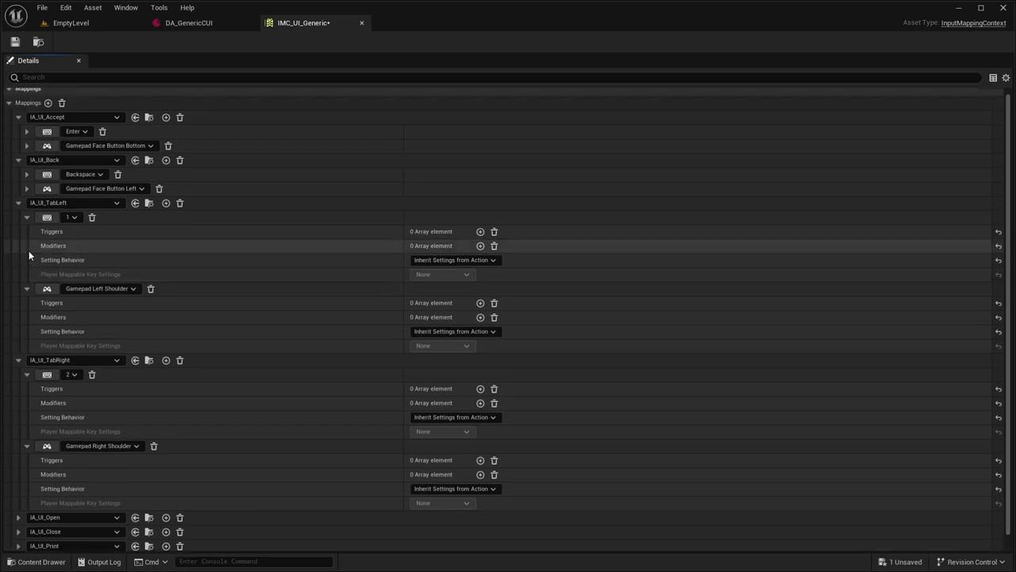
click(26, 222)
click(26, 237)
click(26, 265)
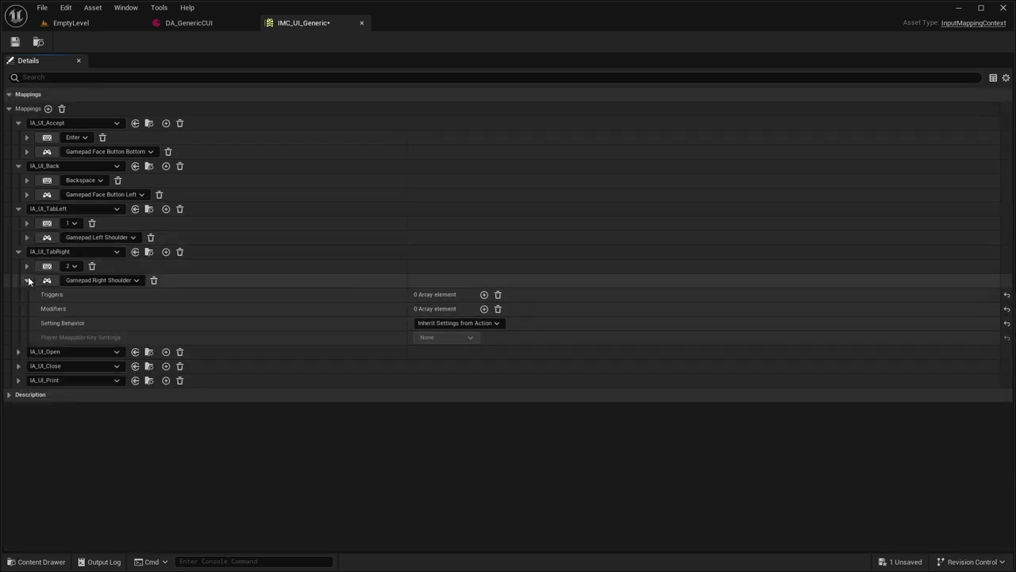
click(27, 279)
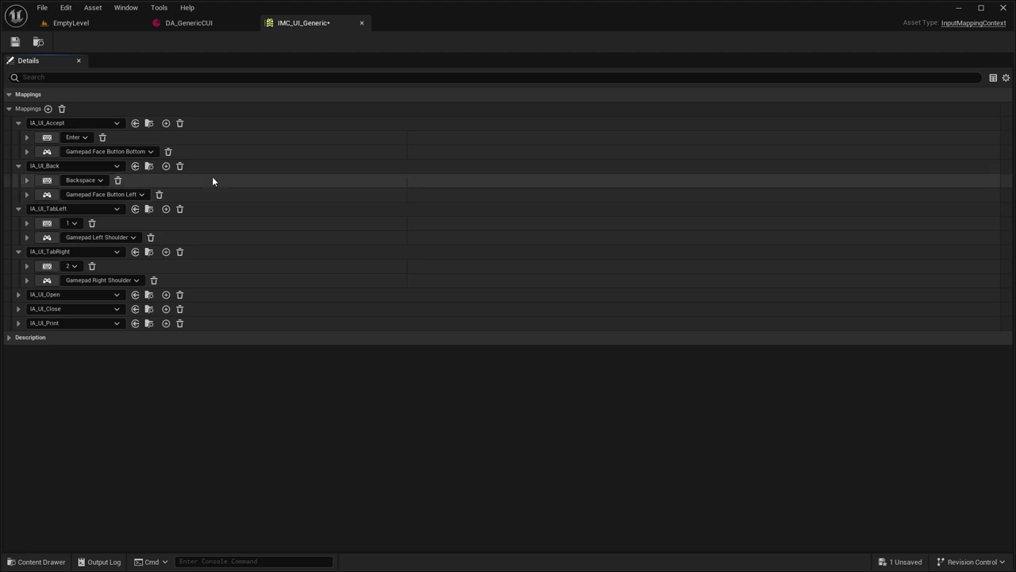
- Try rebinding IA_UI_Accept's Enter entry to Left Mouse Button and undo each change
click(44, 138)
click(135, 127)
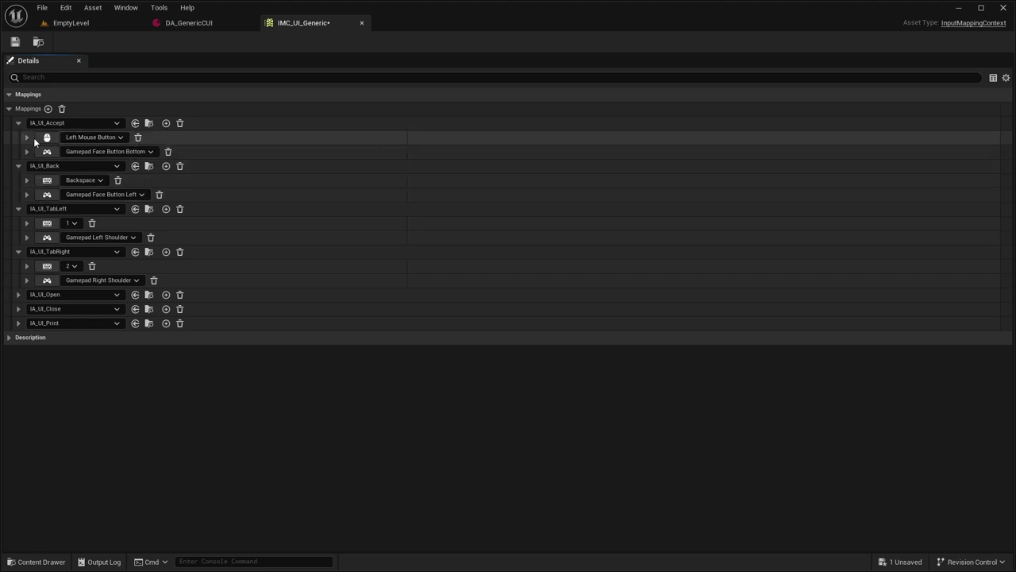
key(ctrl+z)
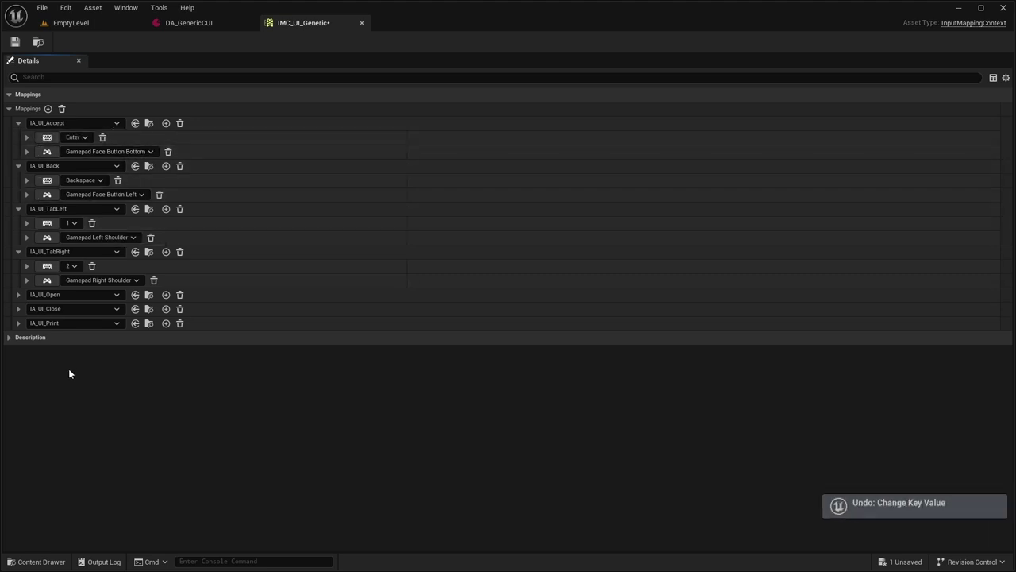
click(46, 138)
click(46, 137)
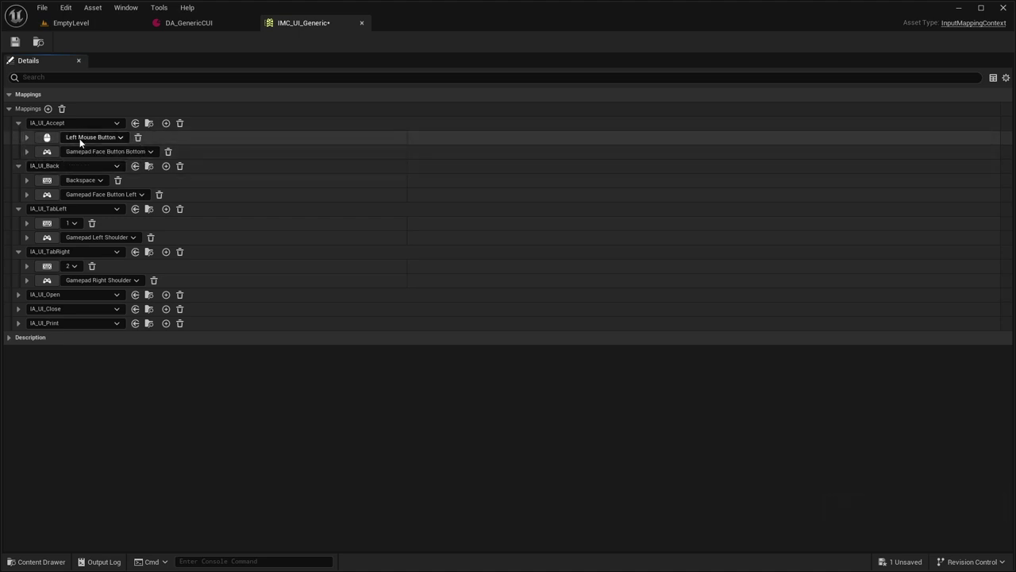
key(ctrl+z)
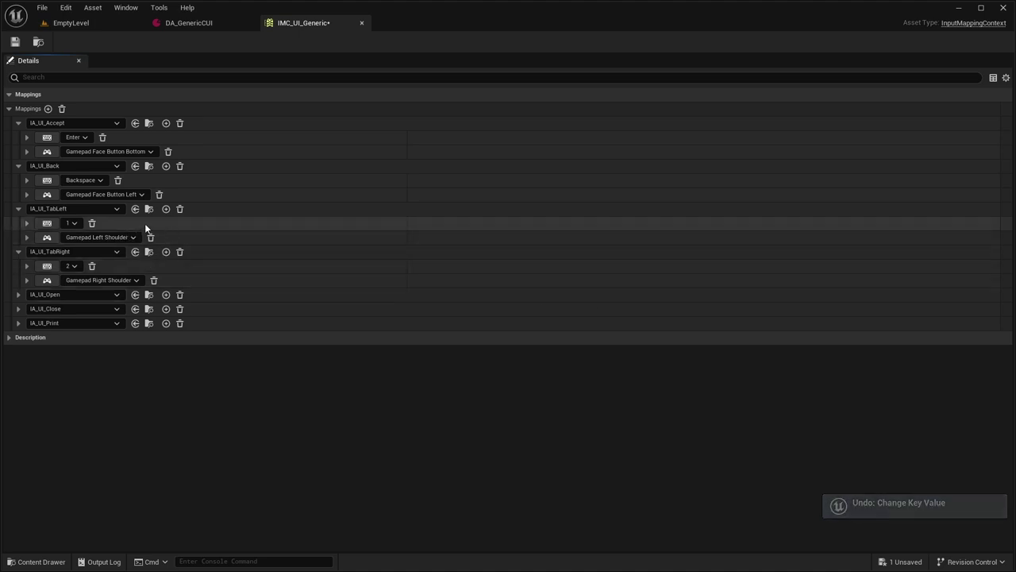
click(47, 137)
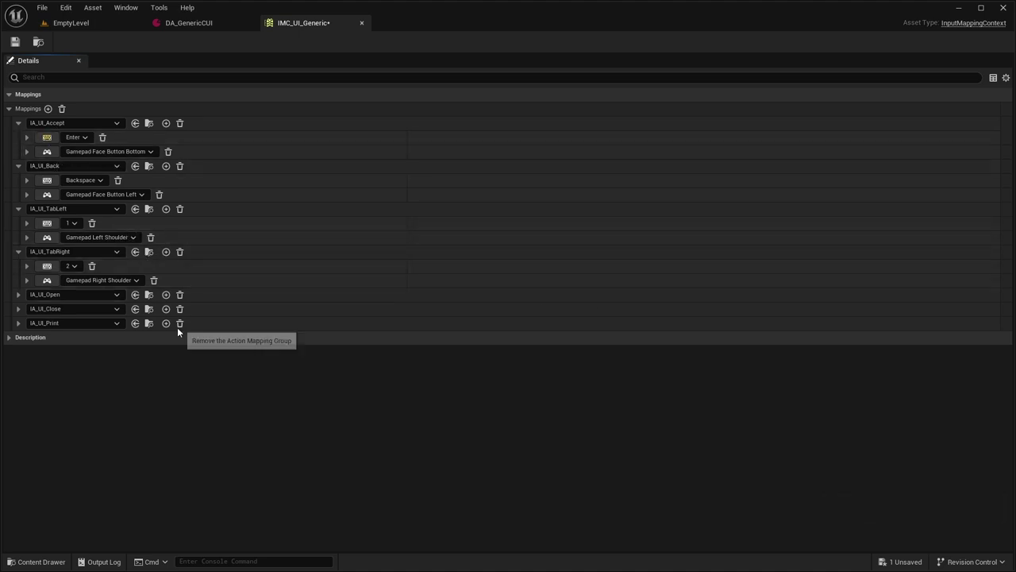
click(93, 351)
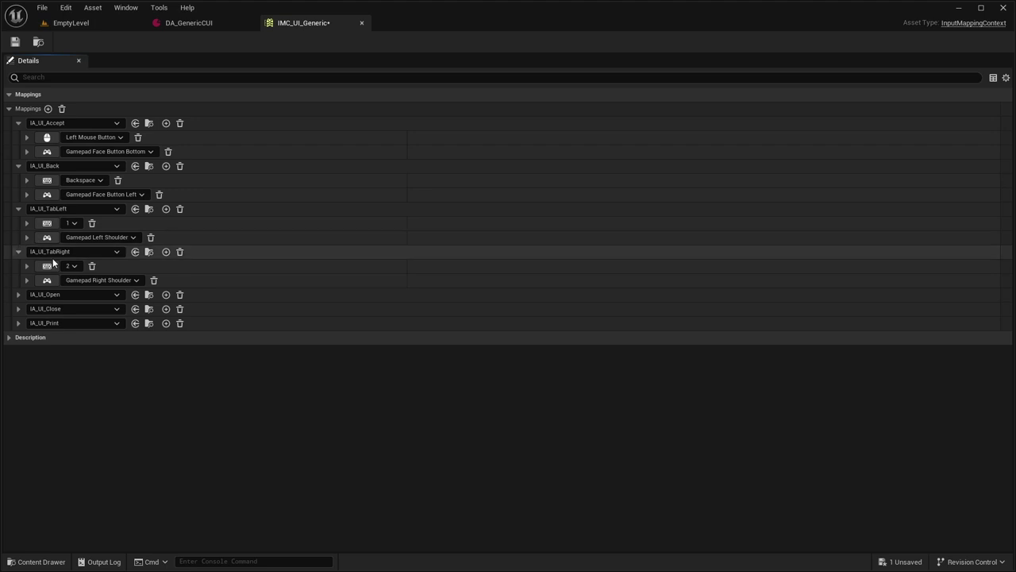
key(ctrl+z)
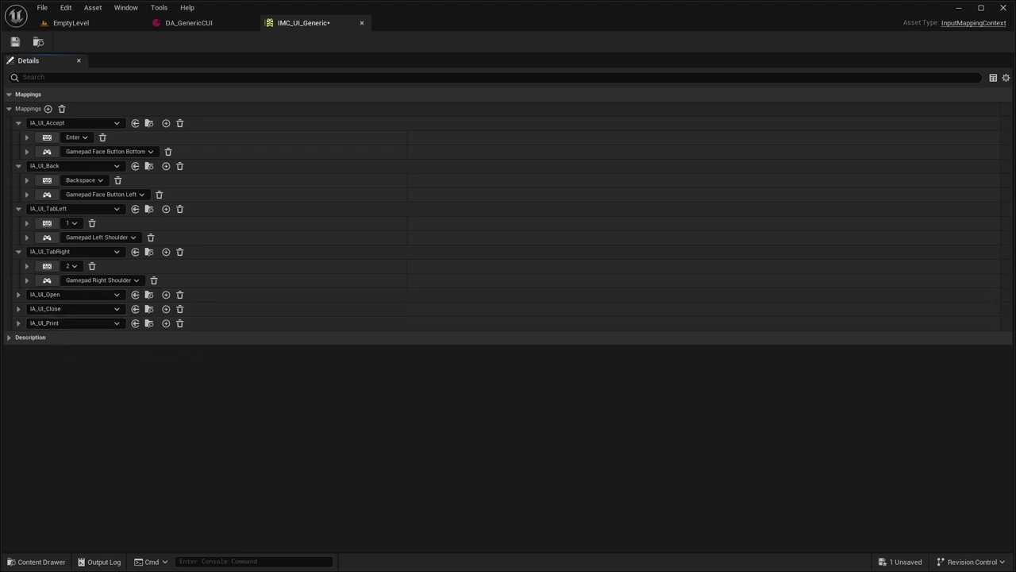
key(ctrl+z)
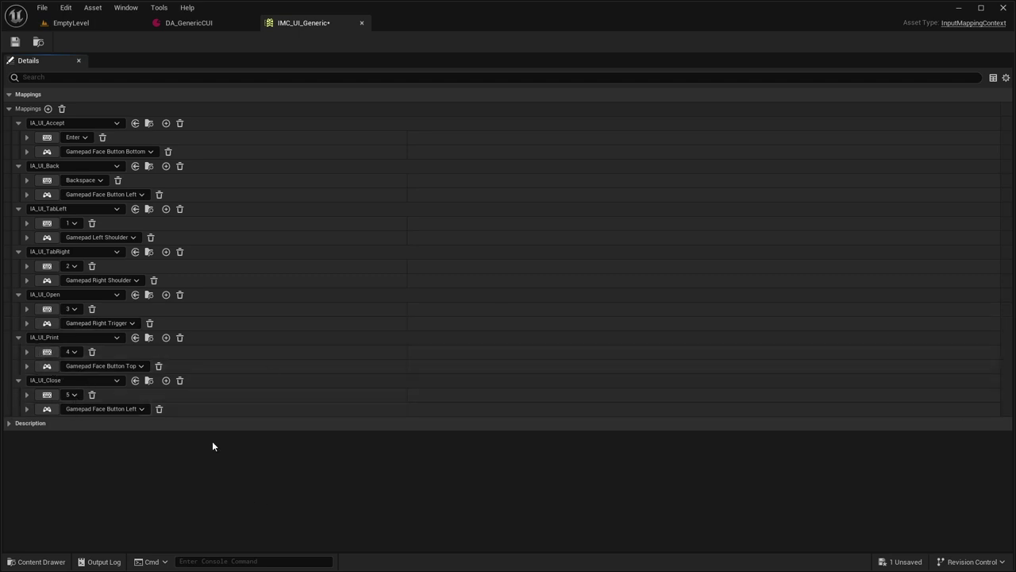
- Save IMC_UI_Generic and expand the settings of both IA_UI_Accept key bindings
click(12, 41)
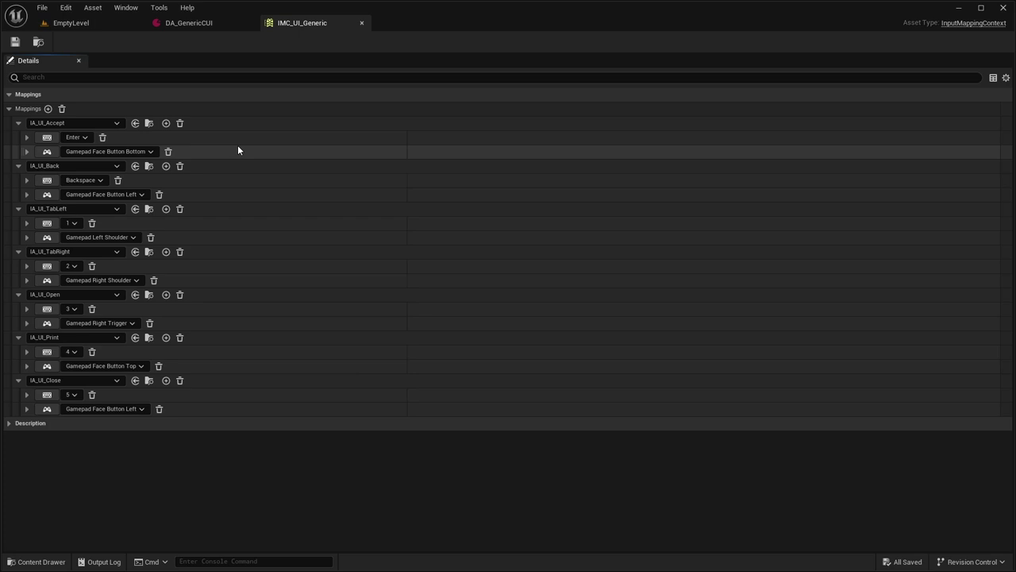
click(26, 151)
click(26, 137)
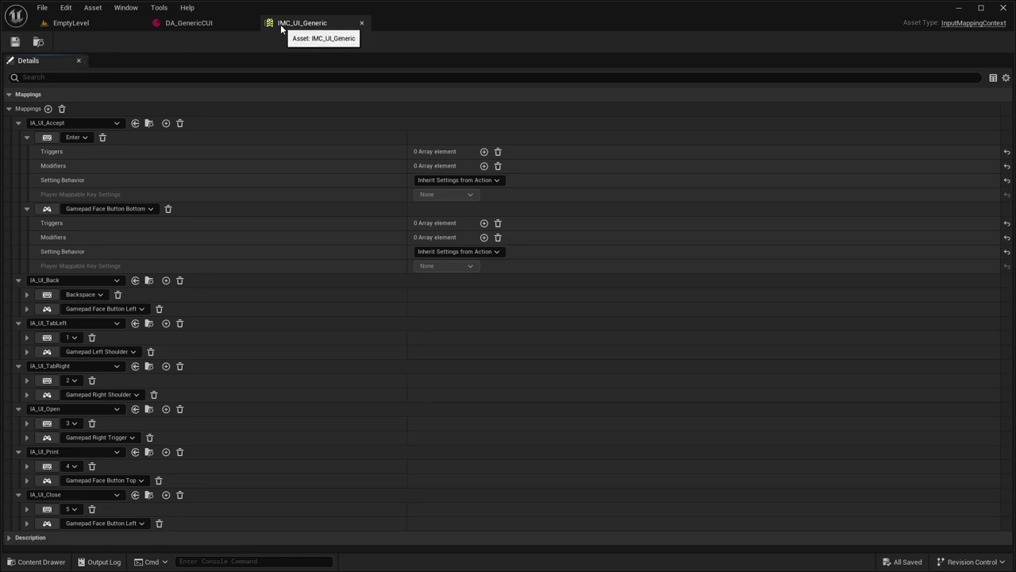
- Close the DA_GenericCUI and IMC_UI_Generic asset editors to return to the level
click(208, 24)
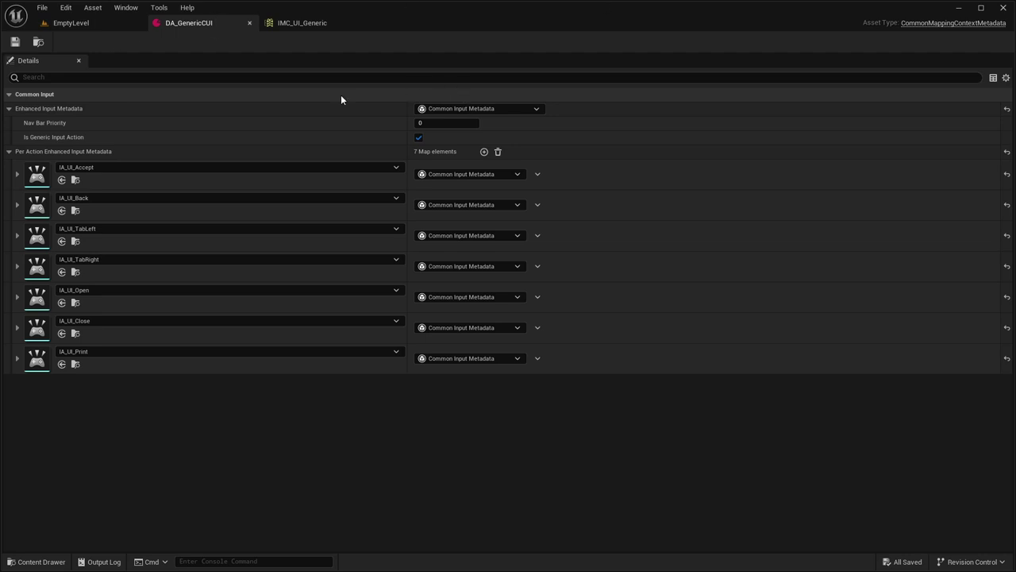
click(249, 23)
click(250, 24)
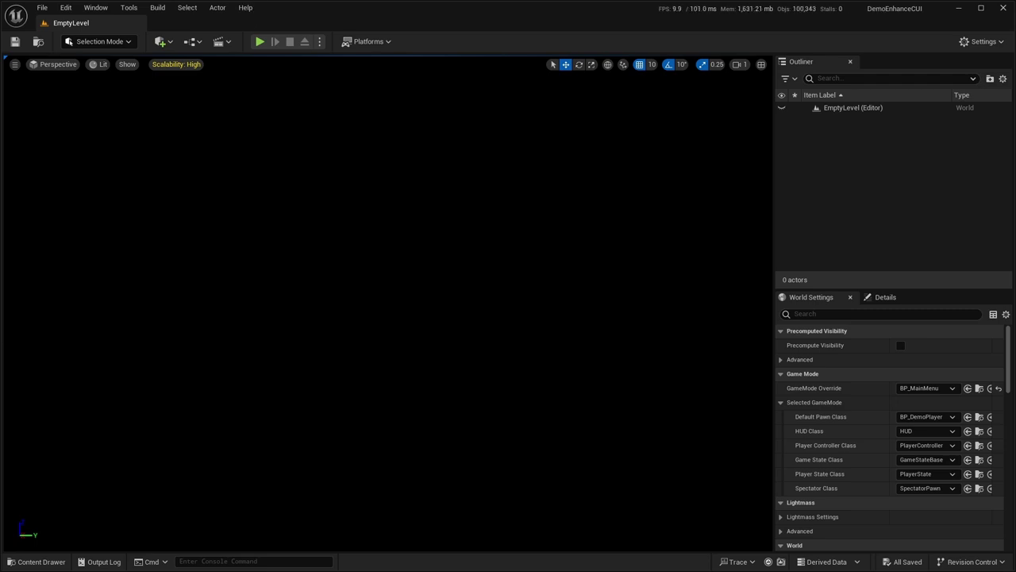
- Add IMC_UI_Generic to the Default Mapping Contexts in the Enhanced Input project settings and enable Register with User Settings for it
click(64, 8)
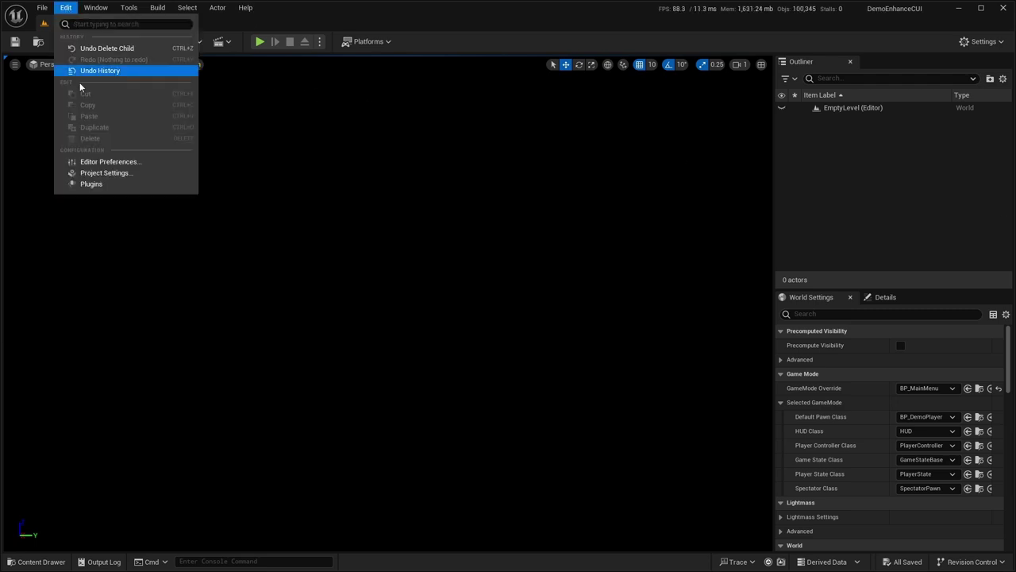
click(62, 176)
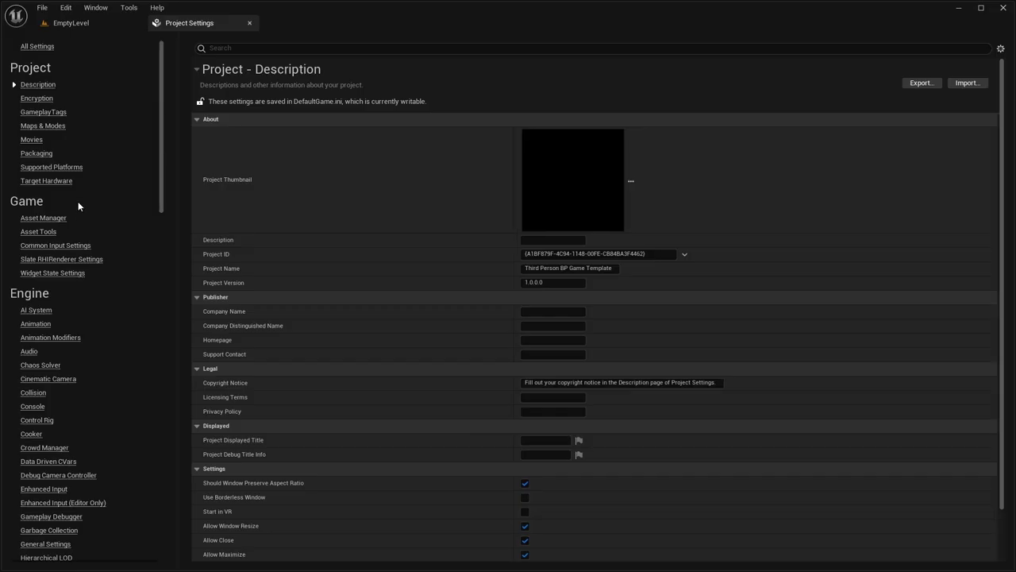
click(37, 491)
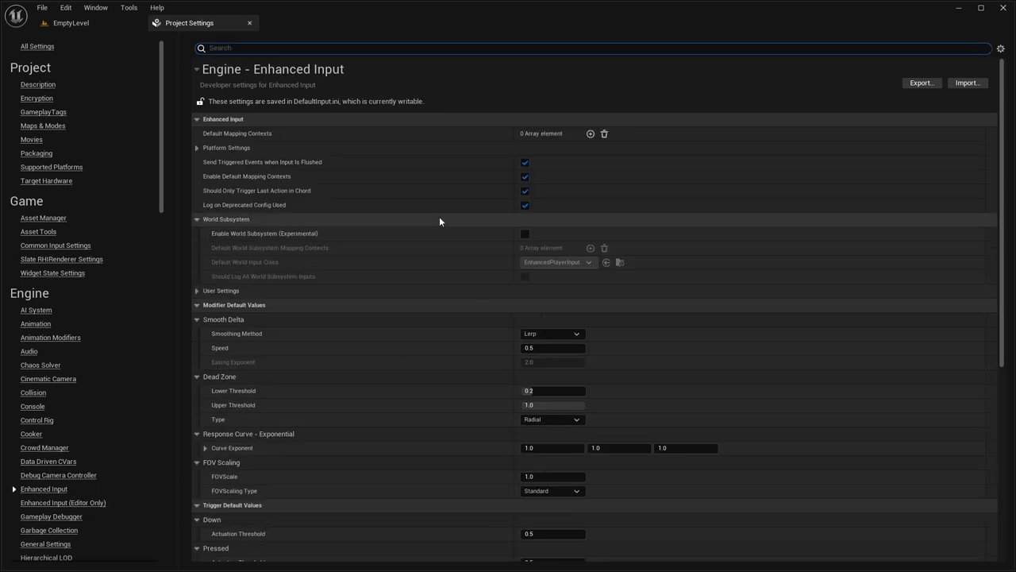
click(589, 134)
click(206, 149)
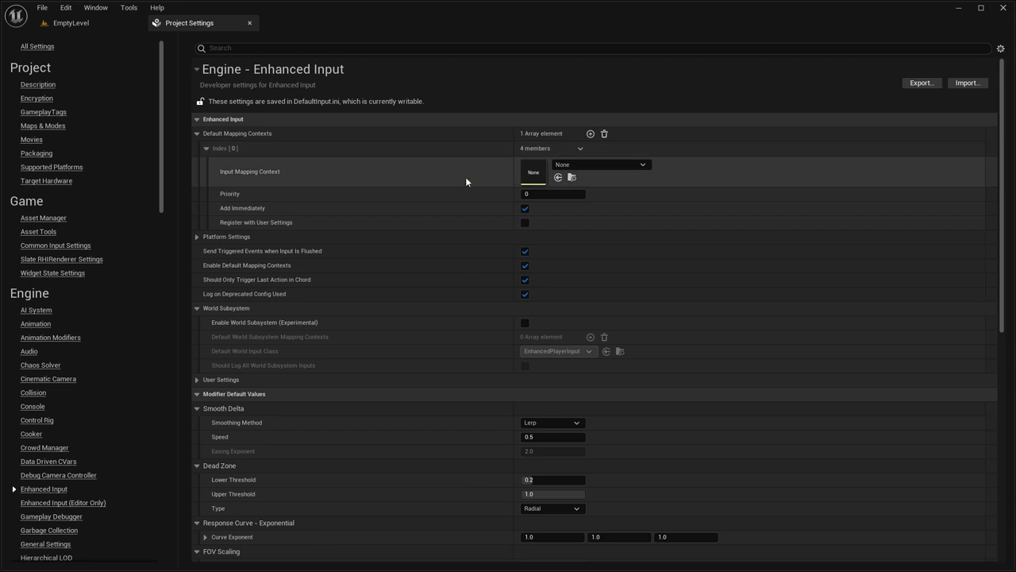
click(596, 164)
click(626, 301)
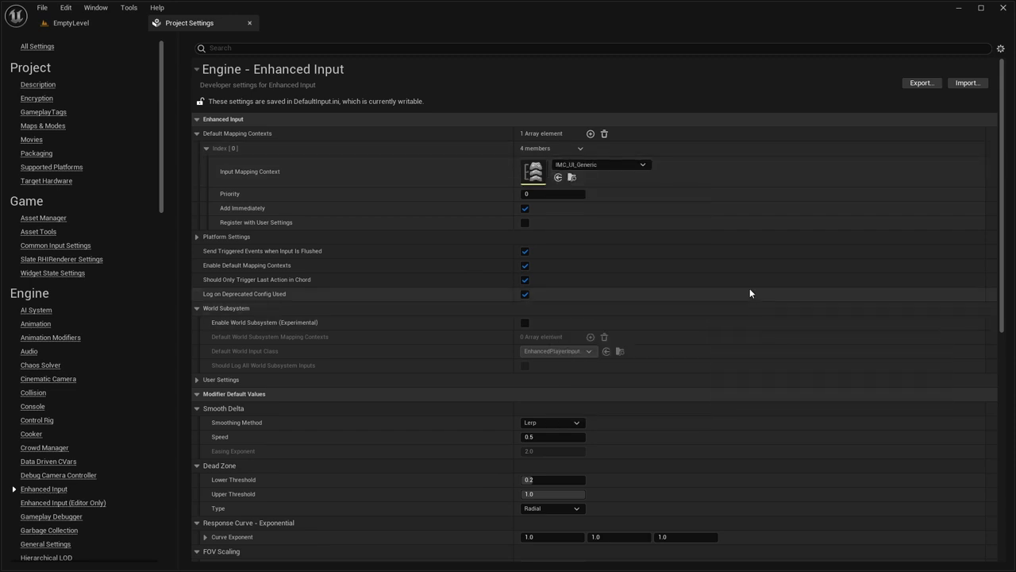
click(525, 222)
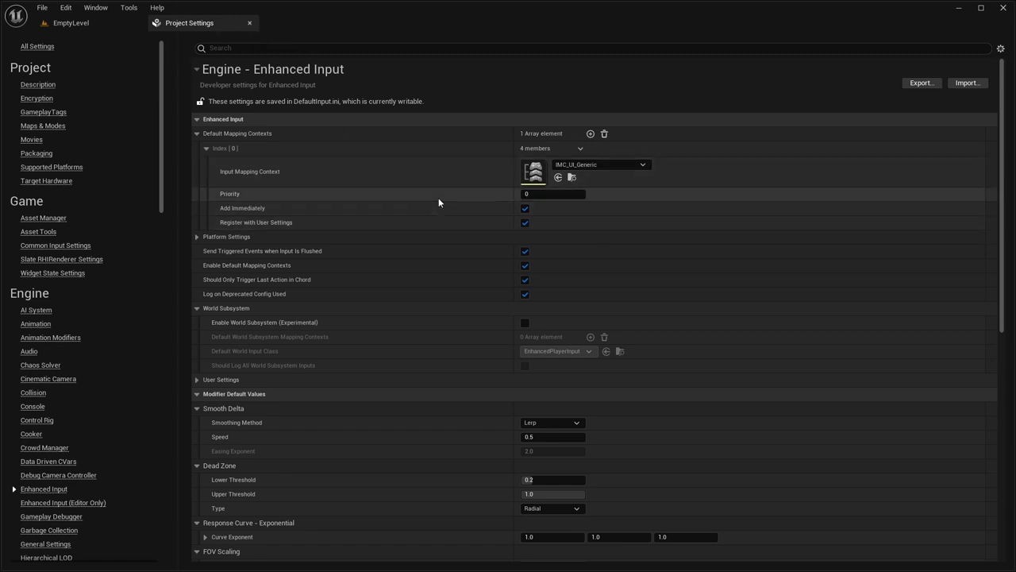
click(249, 22)
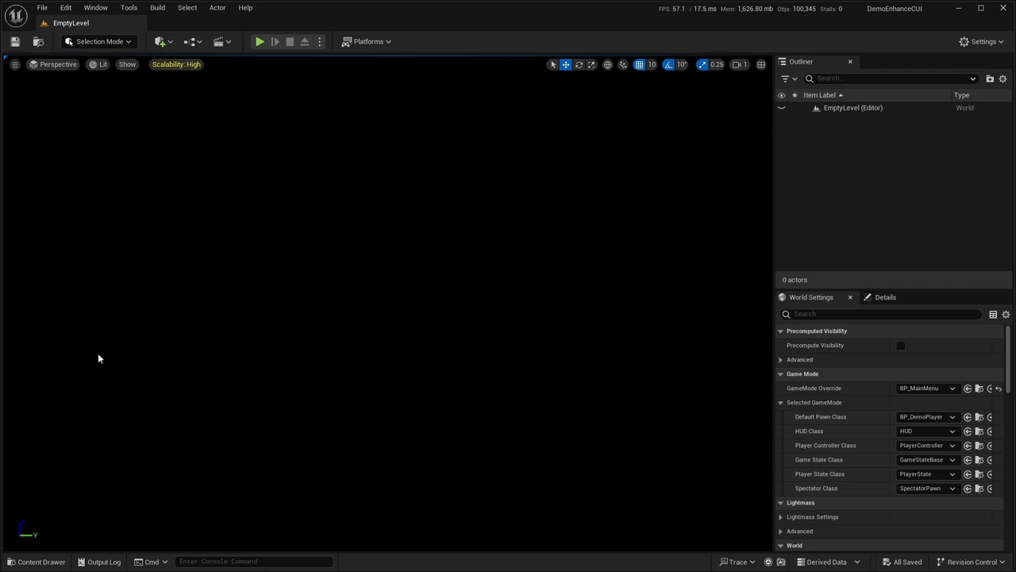
- In the InputData blueprint, set Enhanced Input Click Action to IA_UI_Accept and Back Action to IA_UI_Back, and save it
click(40, 561)
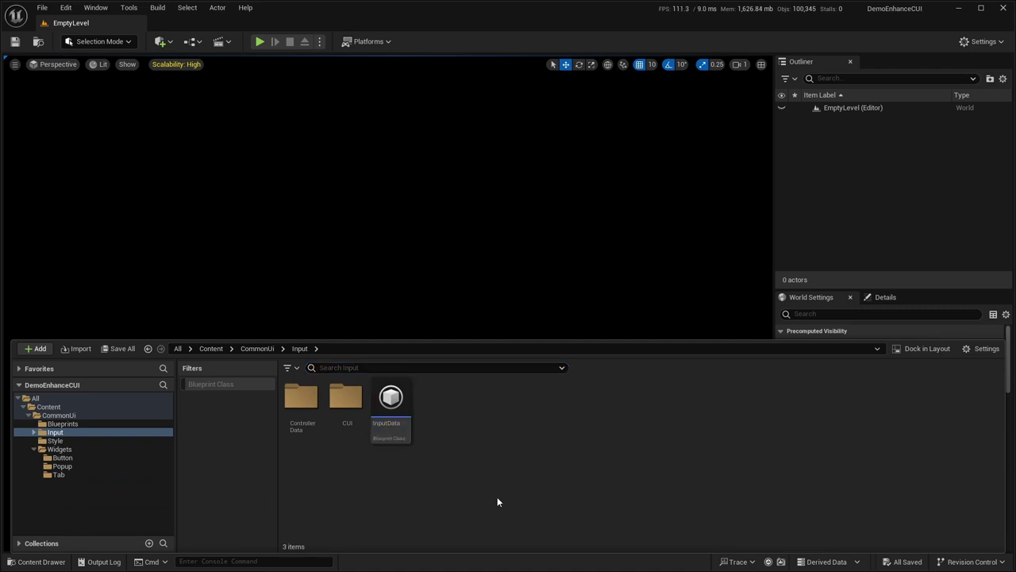
double_click(391, 401)
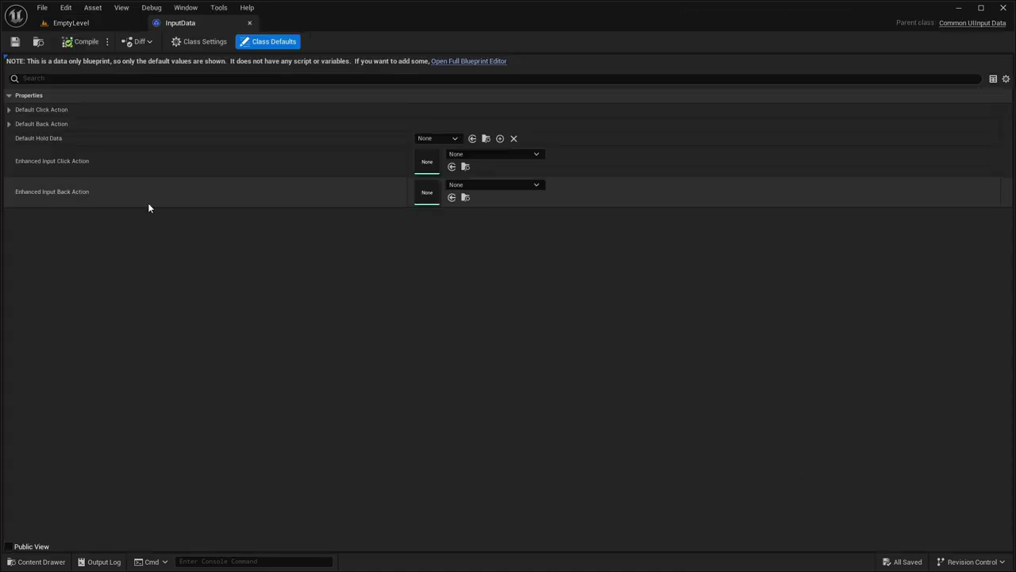
click(479, 153)
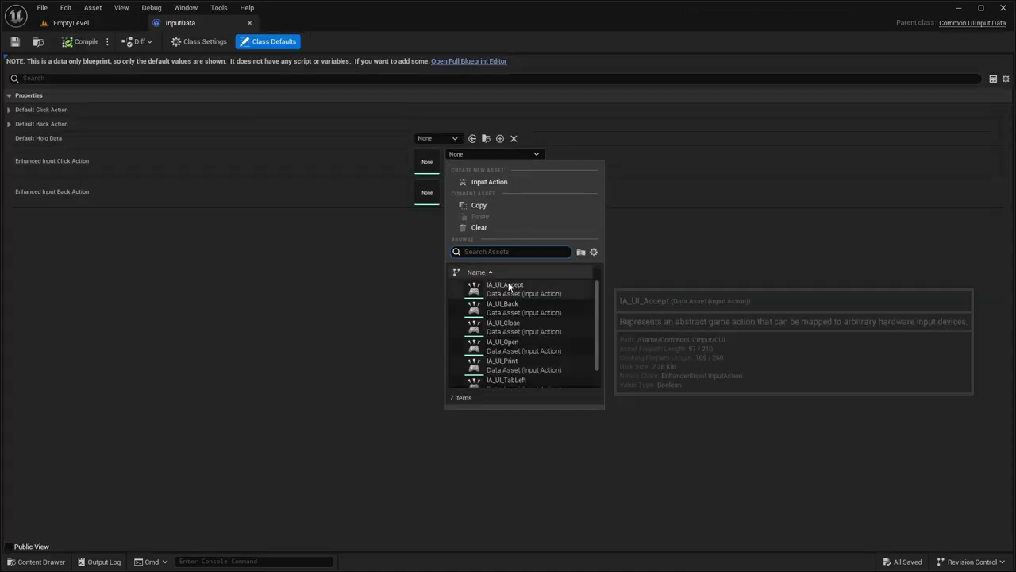
click(521, 287)
click(468, 185)
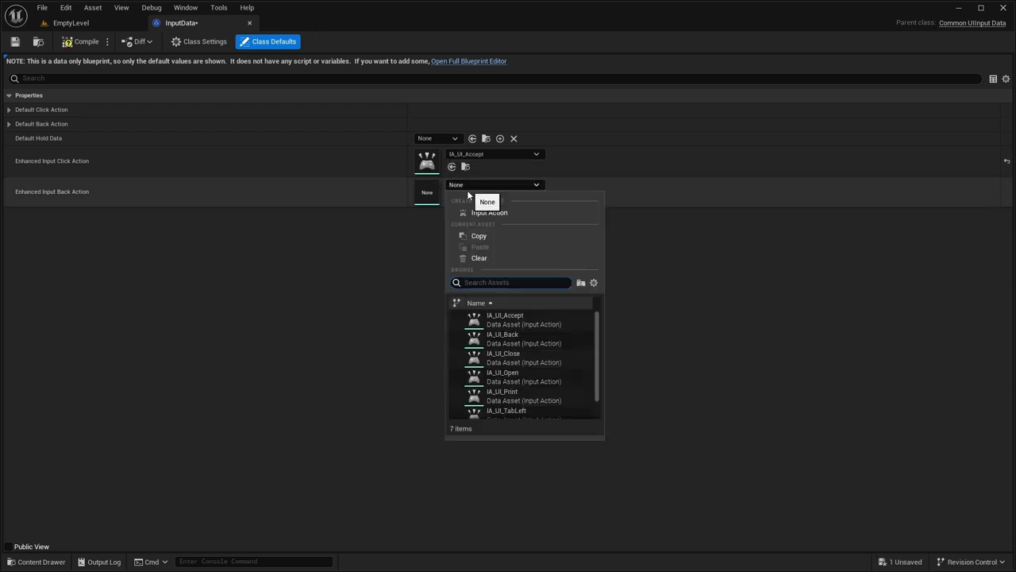
click(514, 338)
key(ctrl+s)
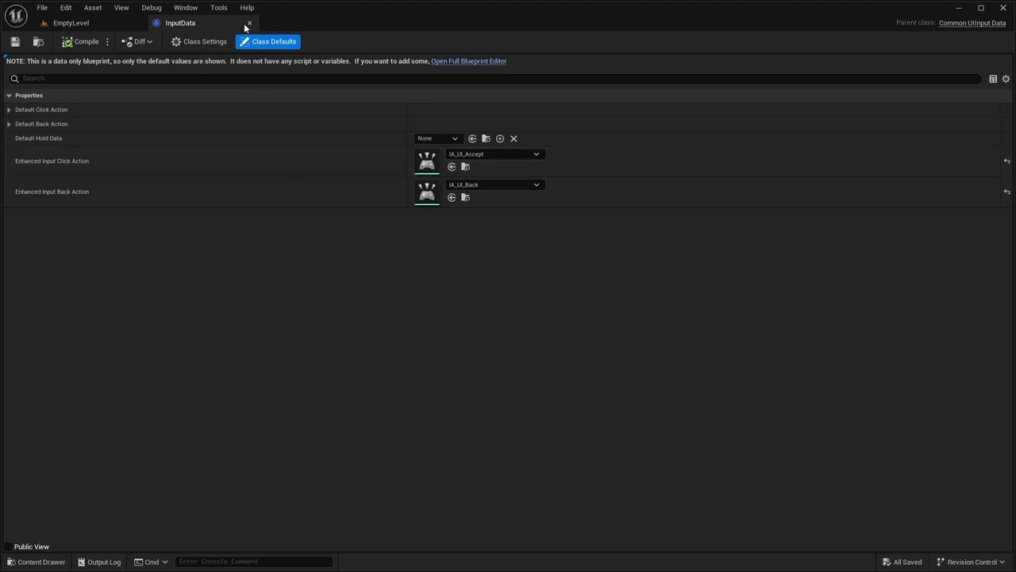
click(249, 23)
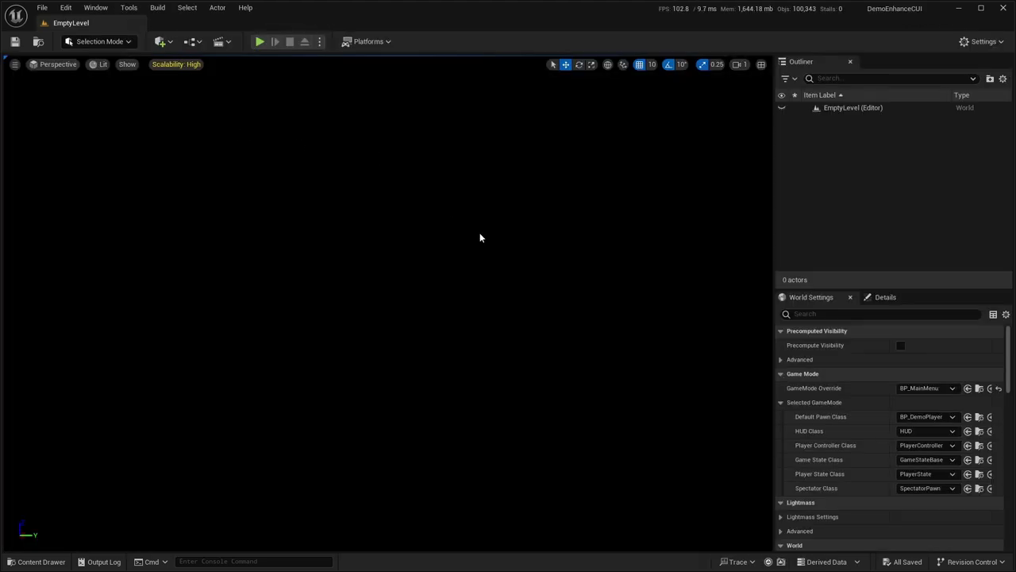
- Enable Use Widget Template Selector in the Widget Designer (Team) project settings
click(18, 560)
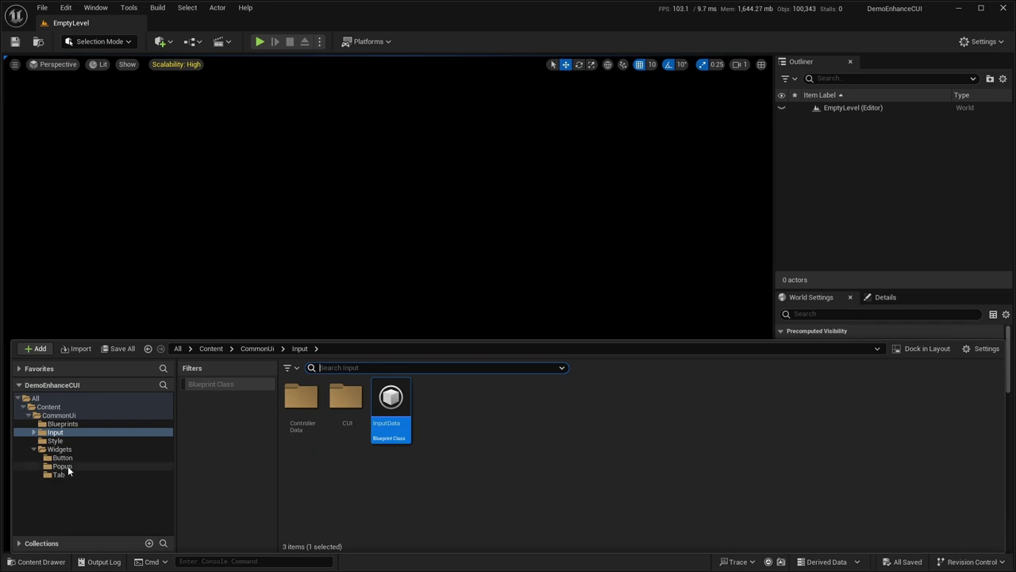
click(66, 7)
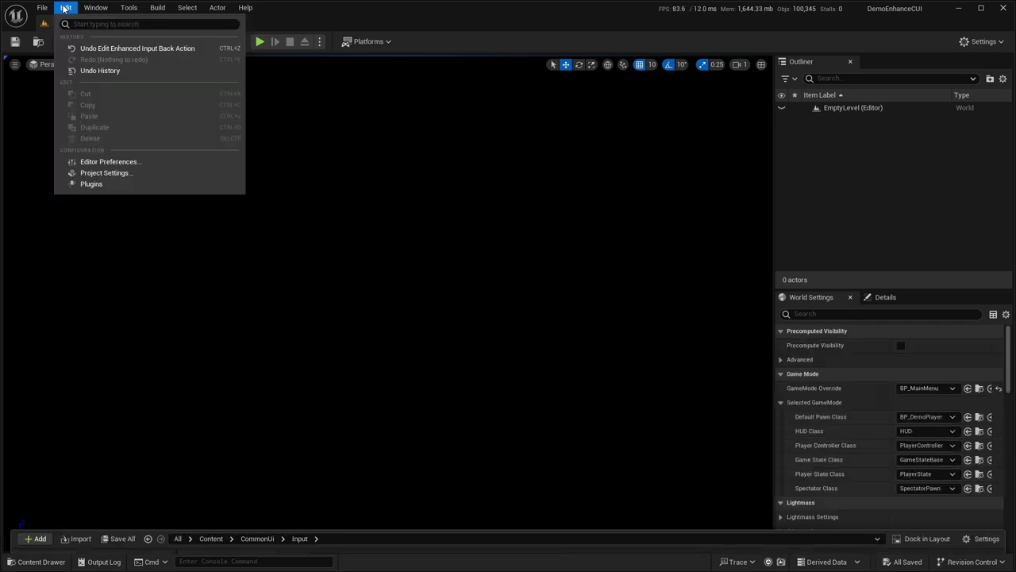
click(89, 172)
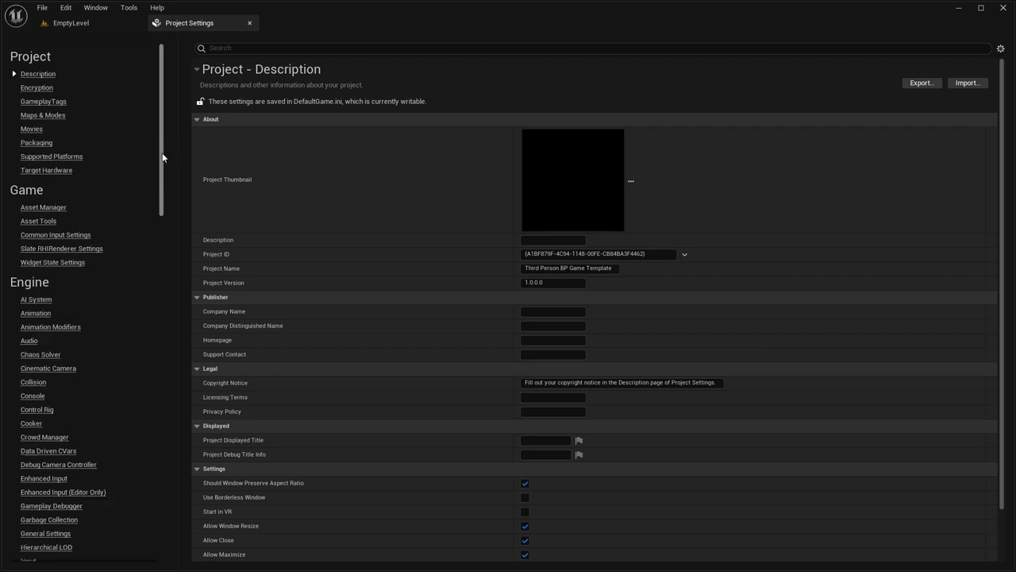
drag(164, 143, 171, 425)
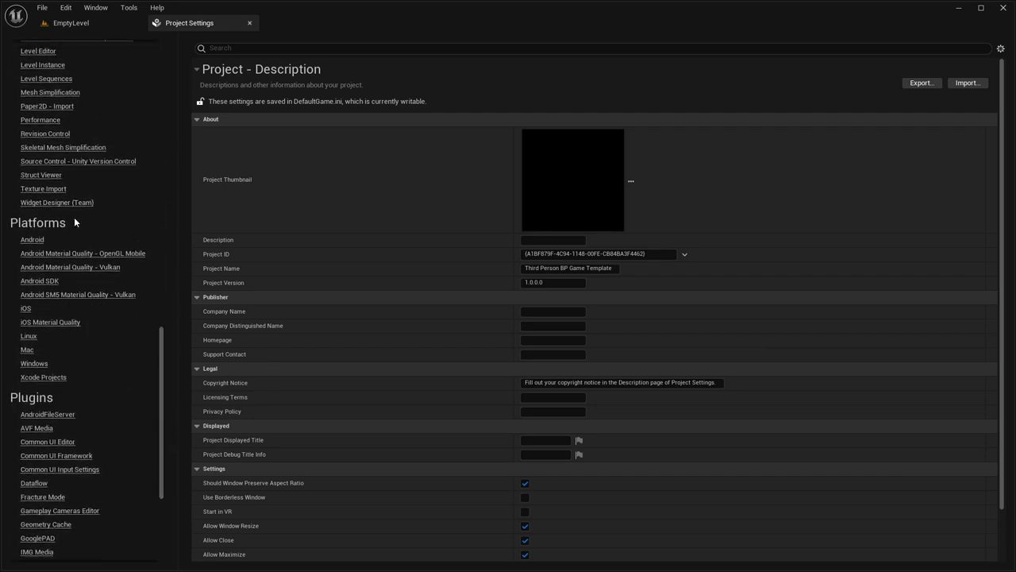
click(55, 203)
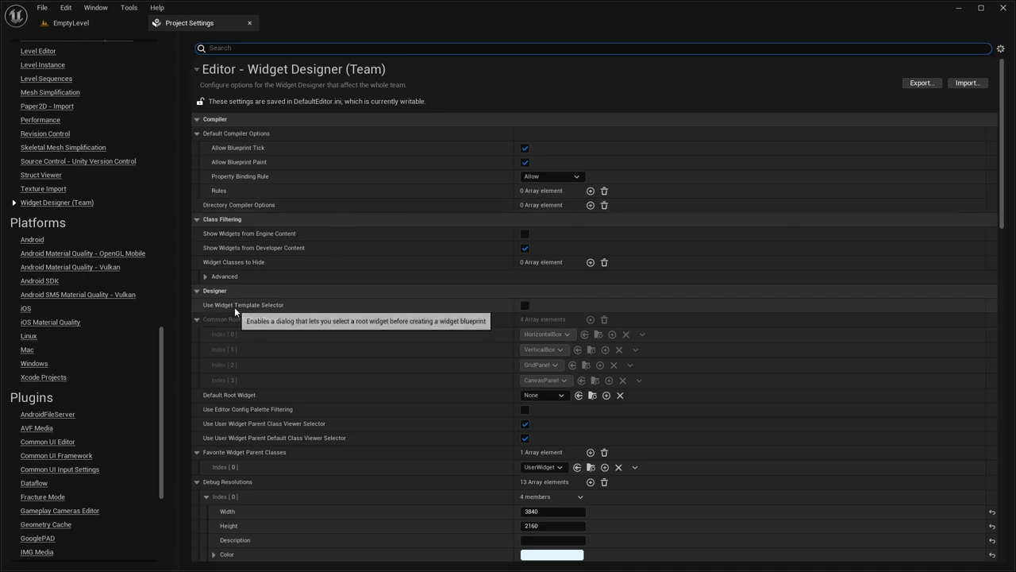
click(524, 304)
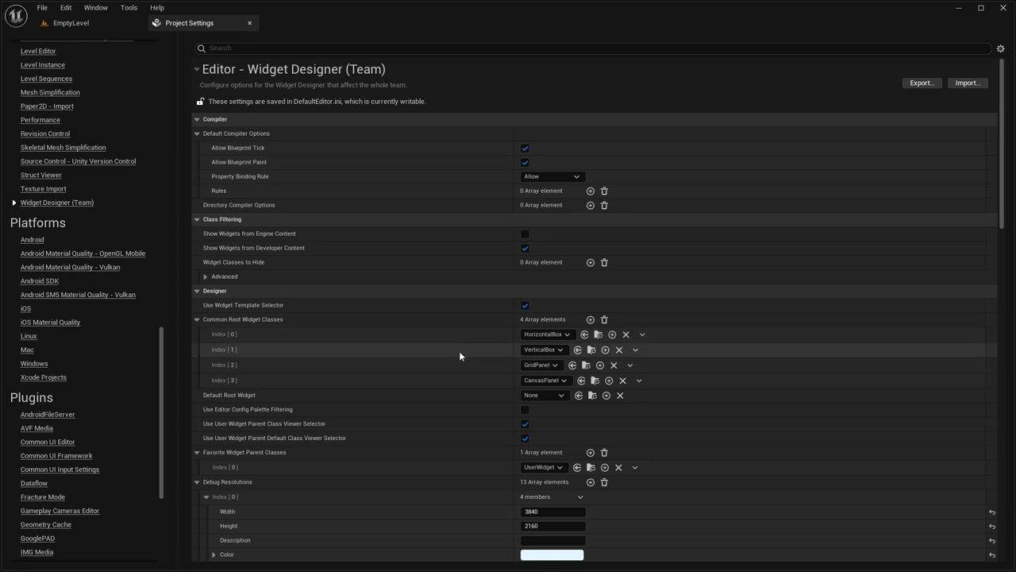
- Replace GridPanel with Overlay, remove VerticalBox, and reorder Common Root Widget Classes to CanvasPanel, Overlay, HorizontalBox
click(533, 364)
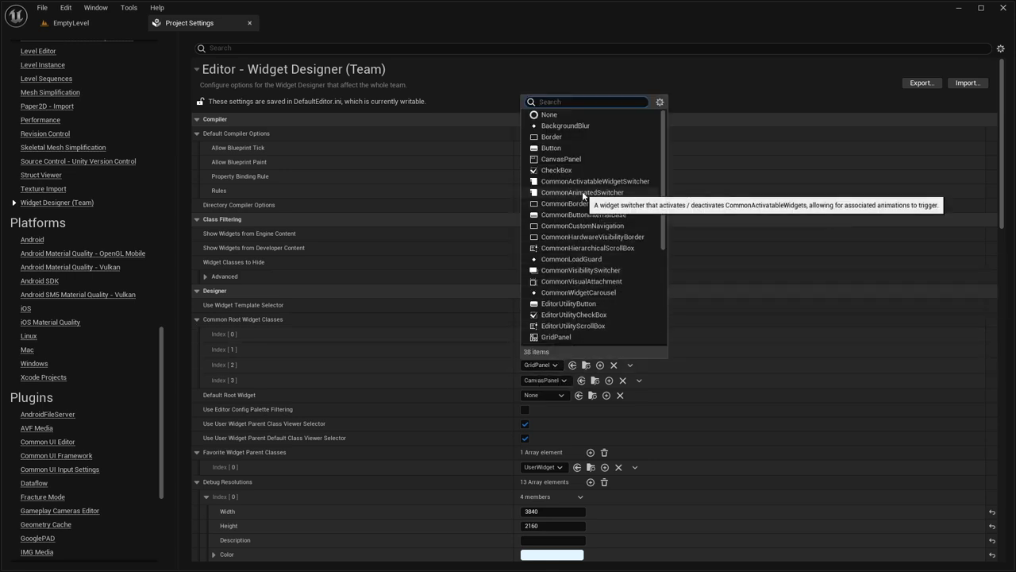
scroll(574, 217, down, 3)
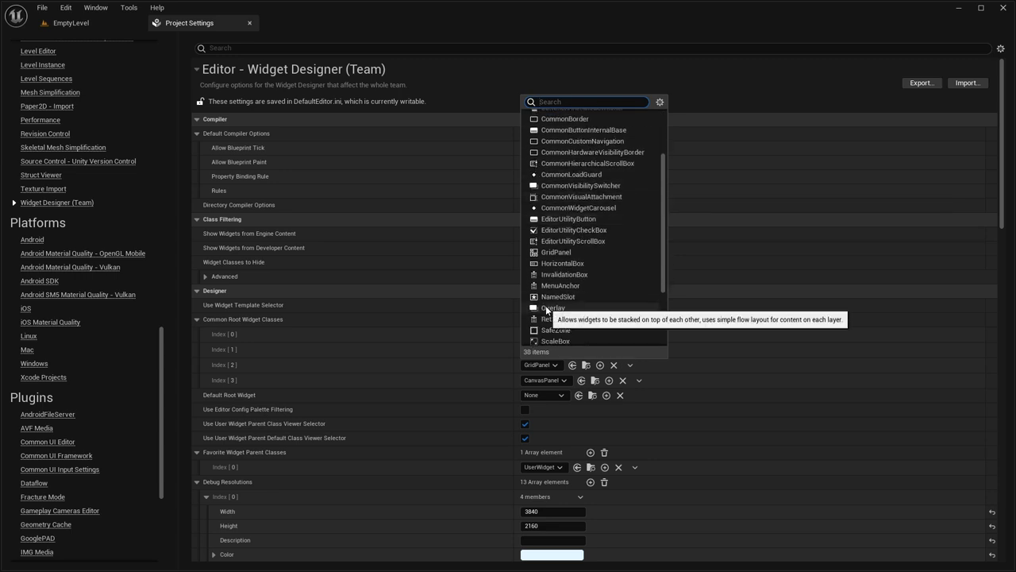
click(545, 308)
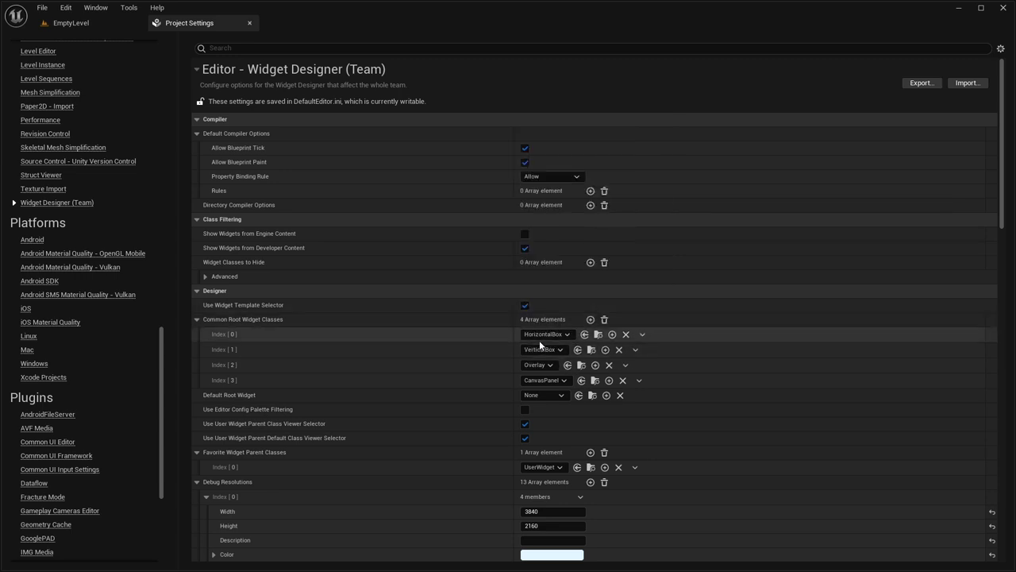
click(635, 351)
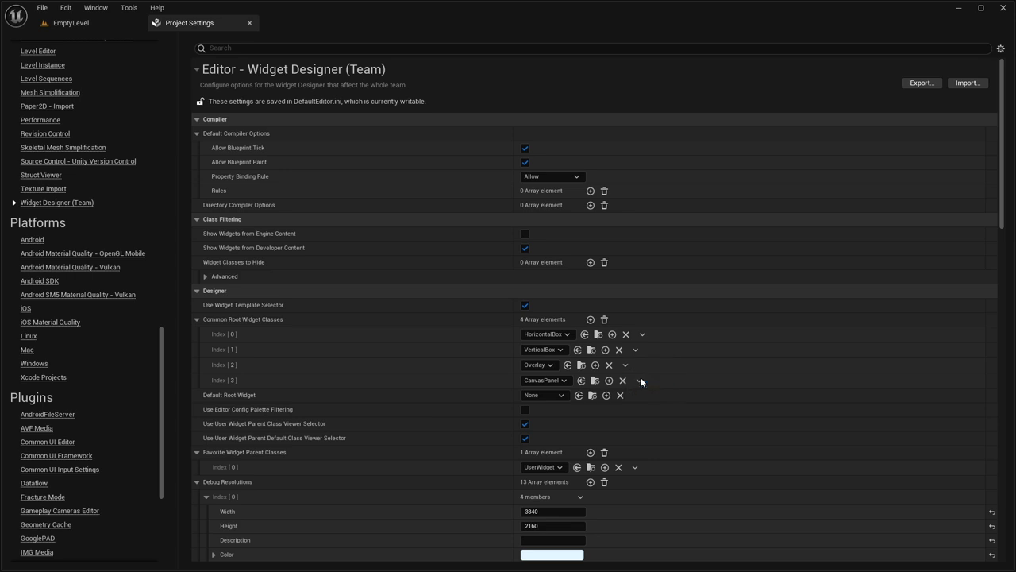
click(654, 379)
mouse_move(200, 365)
mouse_down()
mouse_move(200, 333)
mouse_move(202, 366)
mouse_move(200, 348)
mouse_up()
- Set the Favorite Widget Parent Classes to CommonUserWidget and an added second entry, CommonActivatableWidget
scroll(505, 315, down, 3)
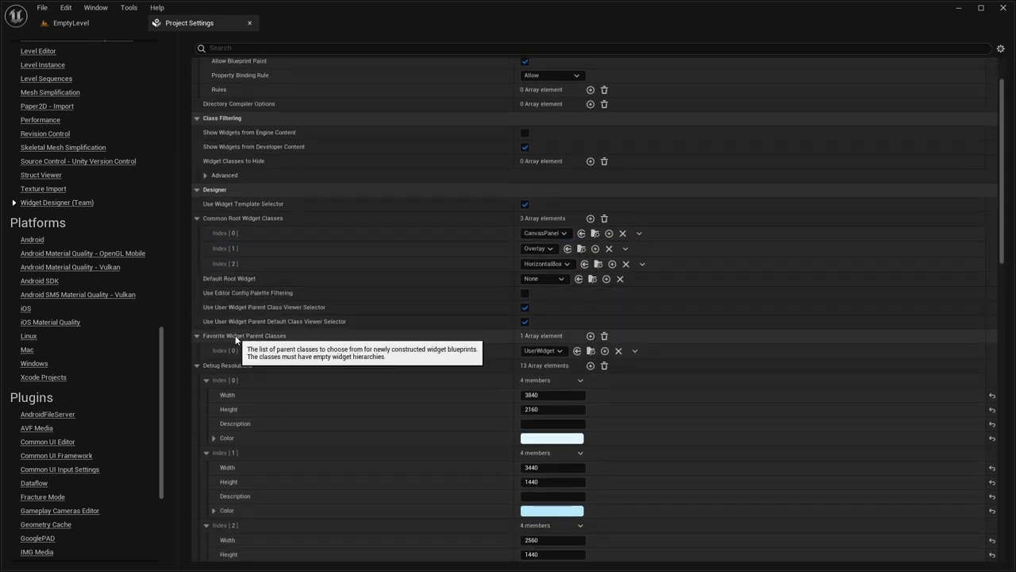
click(542, 350)
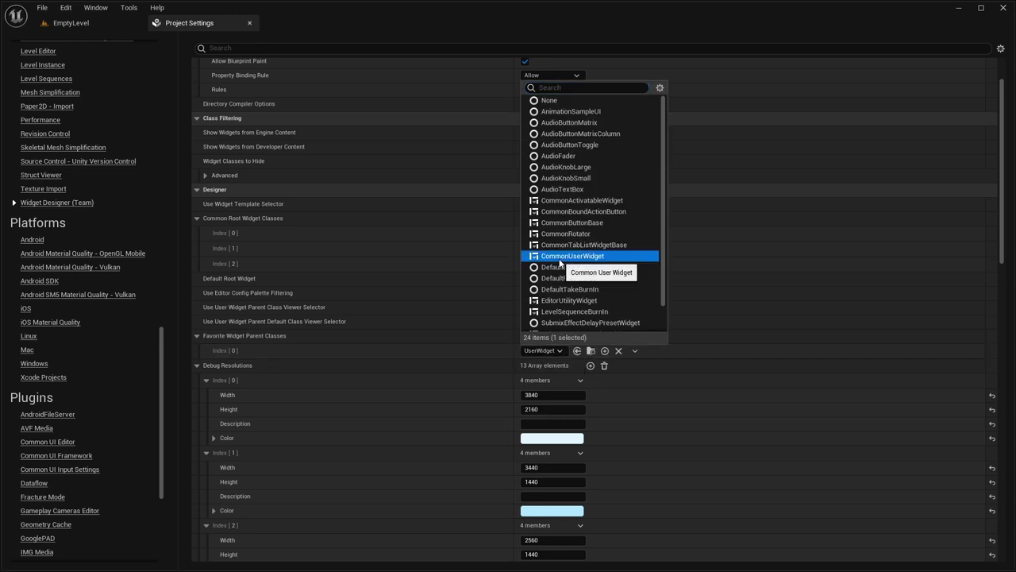
click(572, 255)
click(590, 336)
click(535, 366)
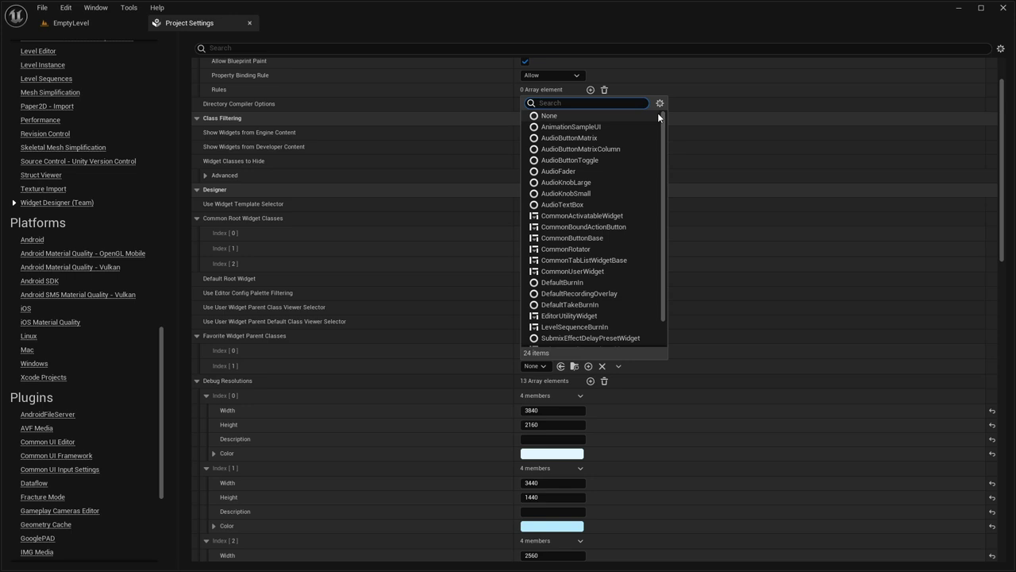
click(584, 213)
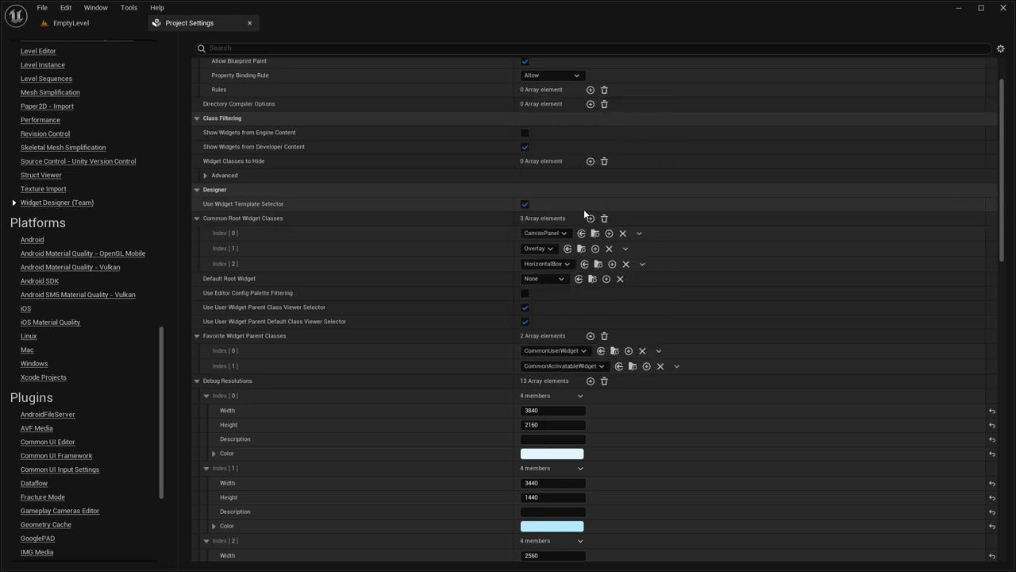
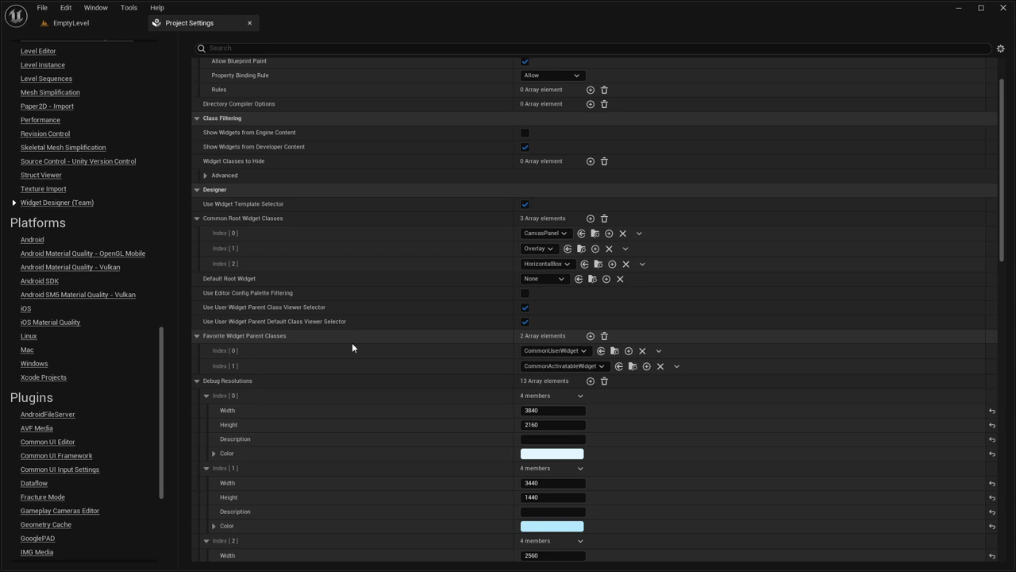
- Open the Common Input Settings under the Game section of the project settings to review them
scroll(48, 297, up, 5)
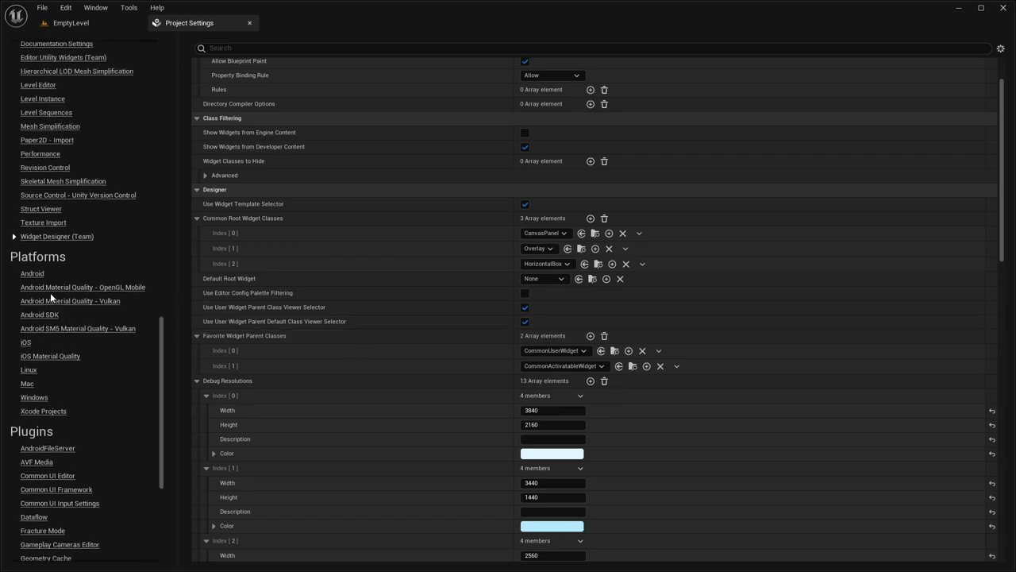
scroll(74, 313, up, 10)
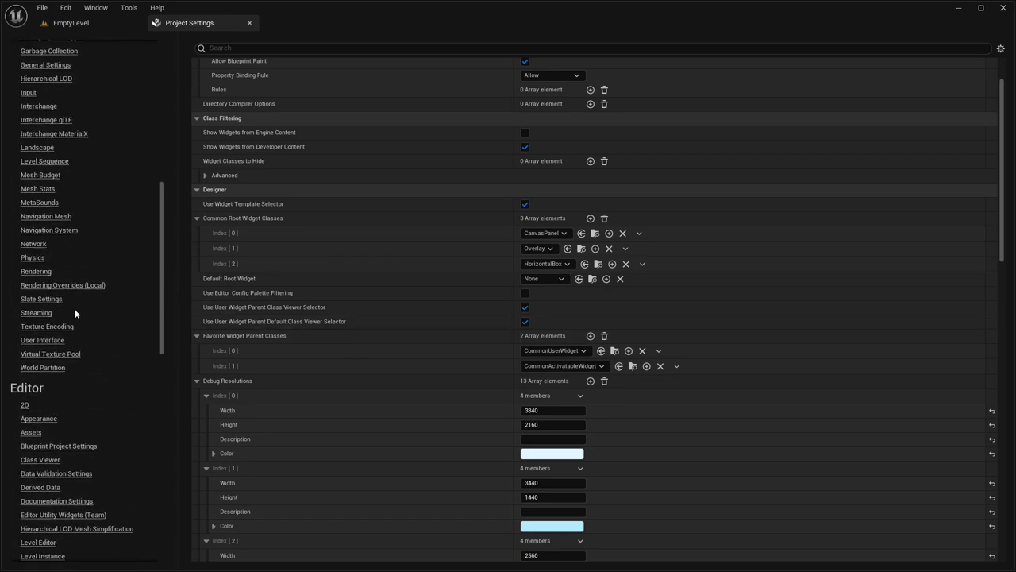
scroll(75, 314, up, 6)
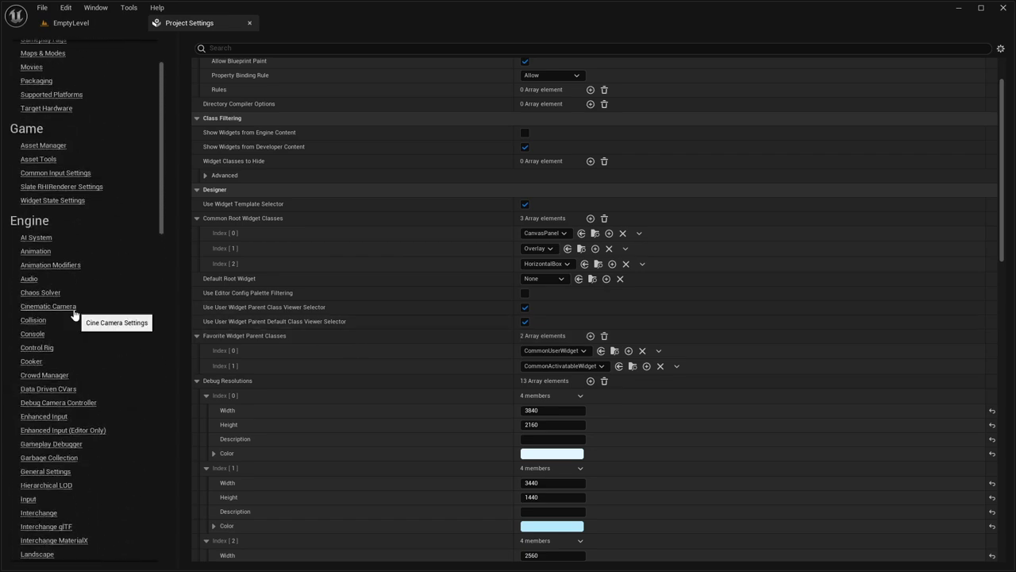
click(88, 174)
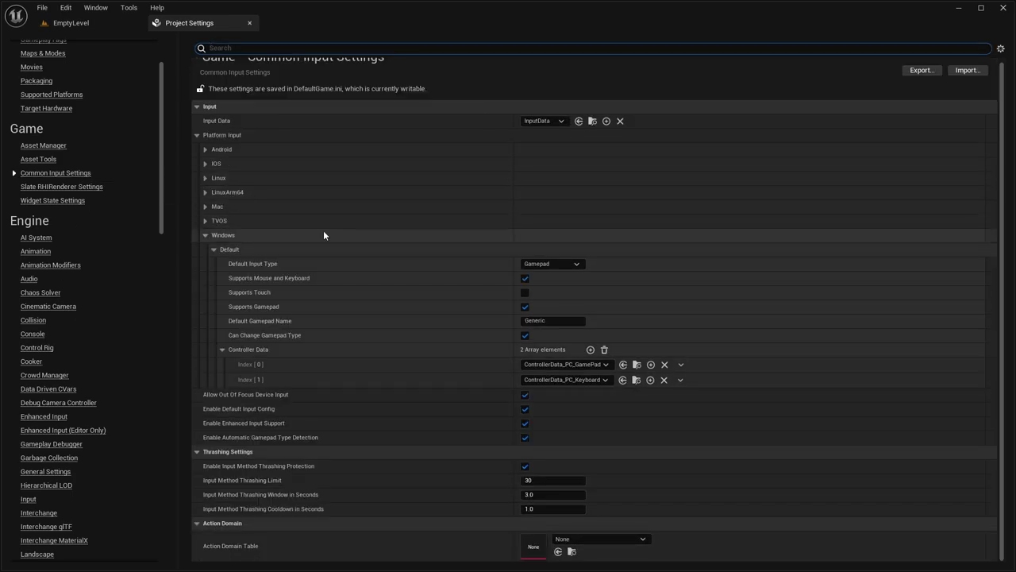
- In the Common UI Editor plugin settings, set the template styles to TS_Base for text, BS_Base for buttons and BorderStyle_Base for borders, and save
drag(161, 181, 159, 480)
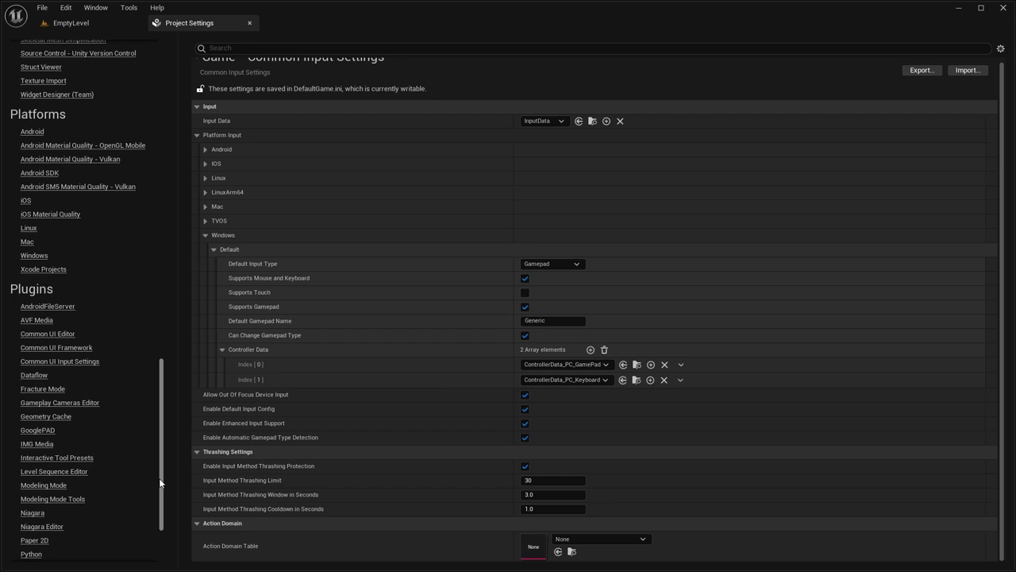
click(48, 334)
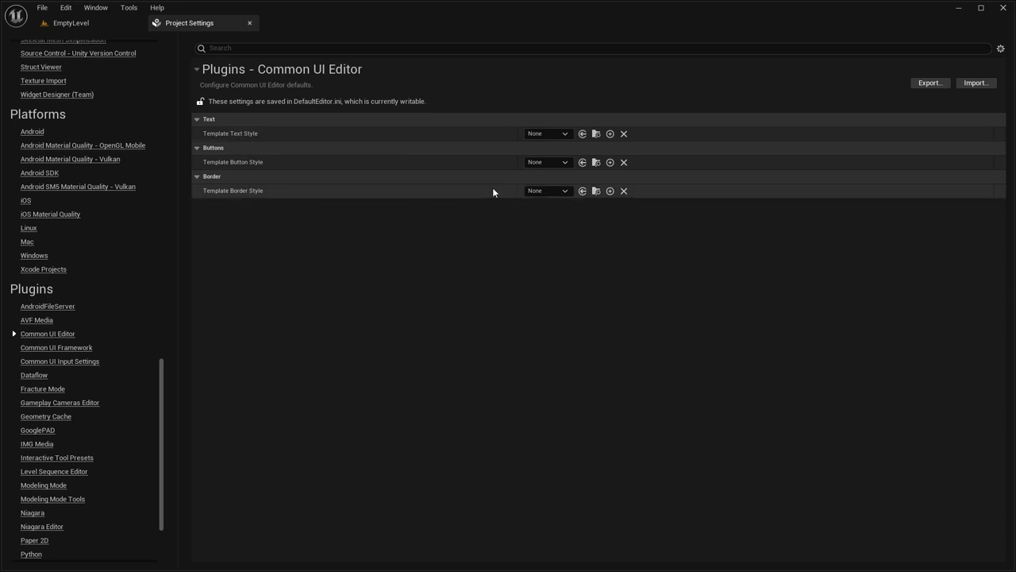
click(540, 162)
click(560, 199)
click(540, 133)
click(555, 170)
click(538, 191)
click(586, 229)
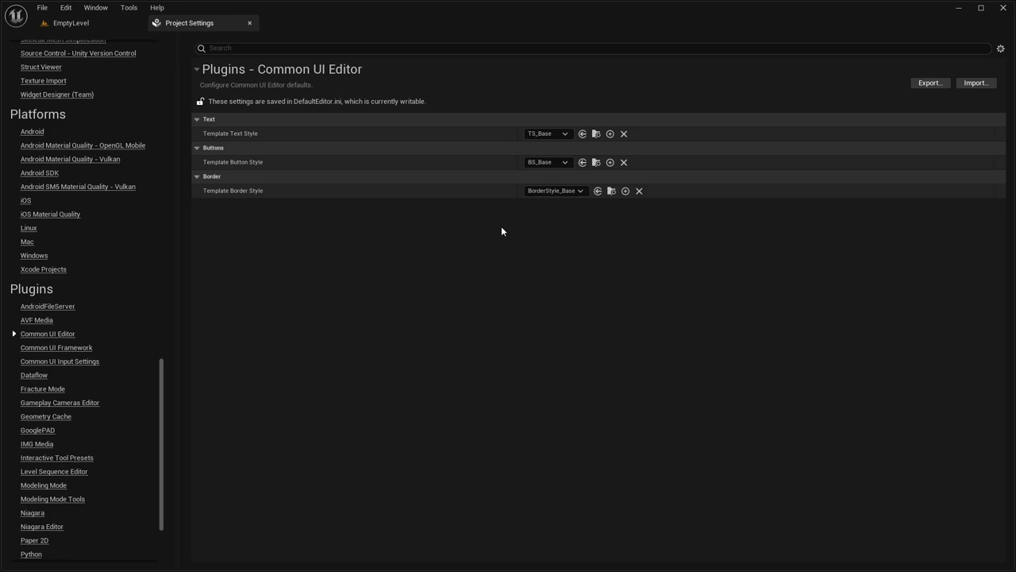
click(249, 23)
click(17, 43)
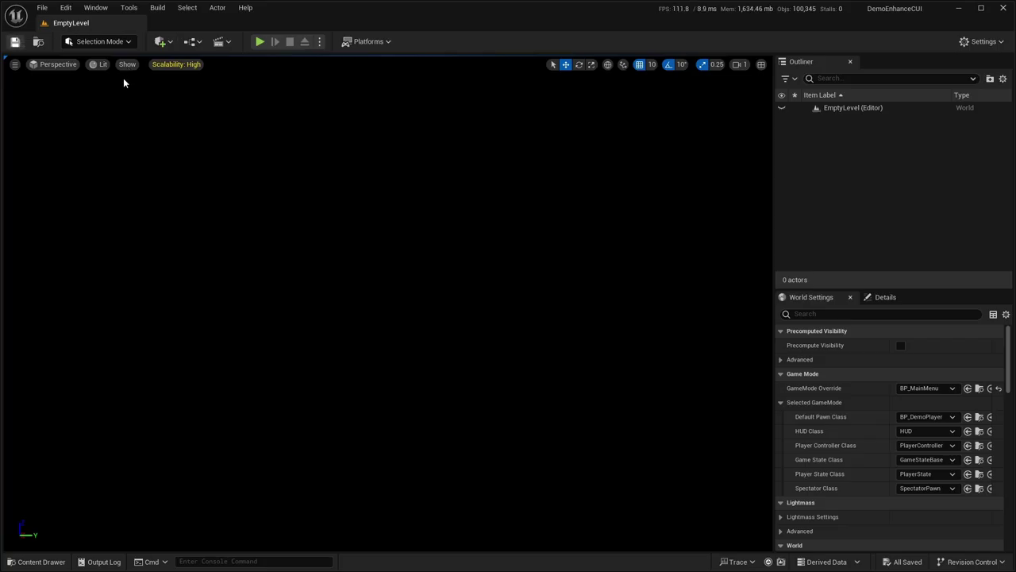
- Open the BS_Base and TS_Base style blueprints from the CommonUi Style folder
click(36, 561)
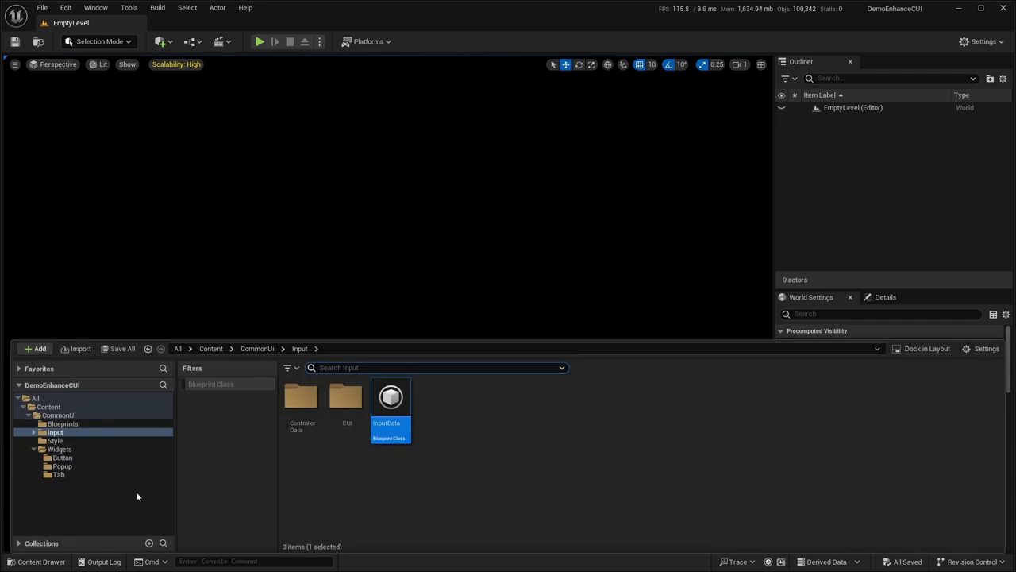
click(55, 440)
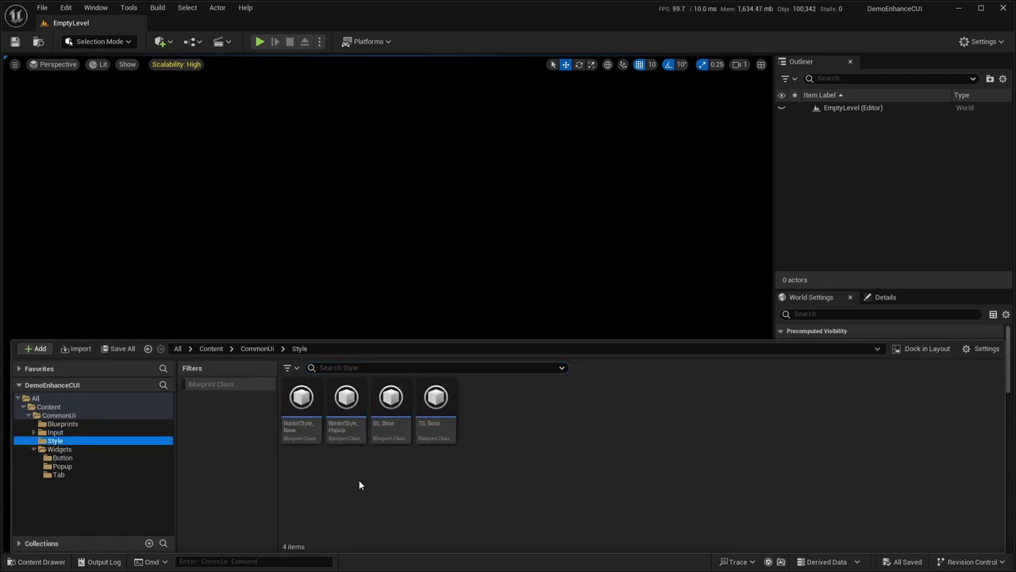
double_click(391, 401)
click(41, 566)
double_click(435, 413)
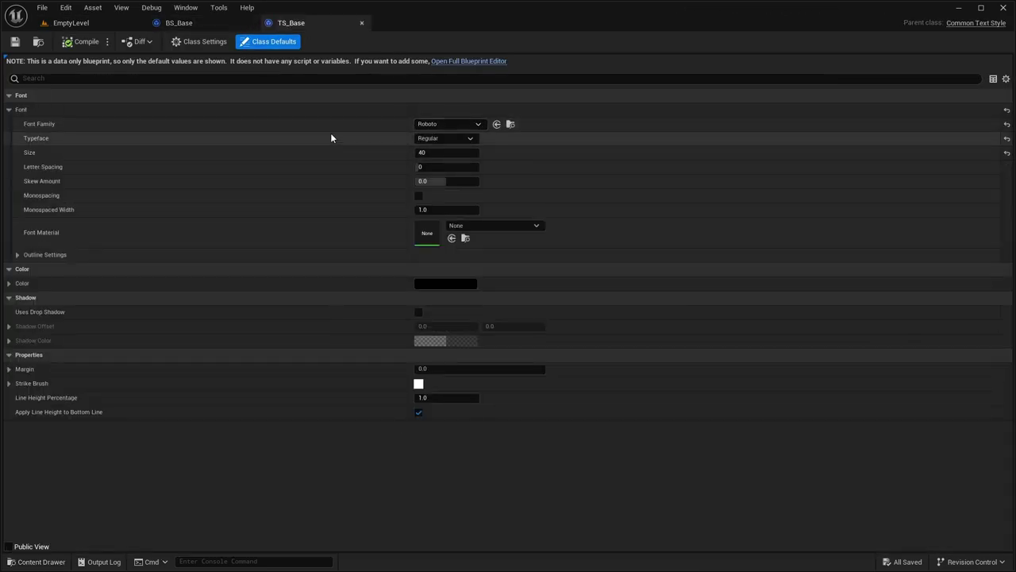
- Examine the font size and the available font family choices of TS_Base
click(433, 152)
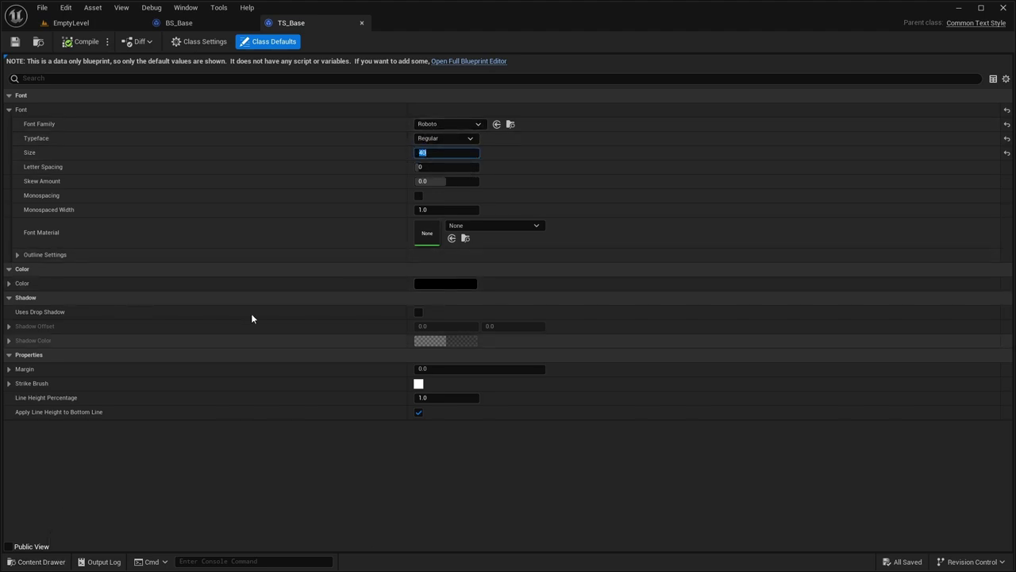
click(427, 123)
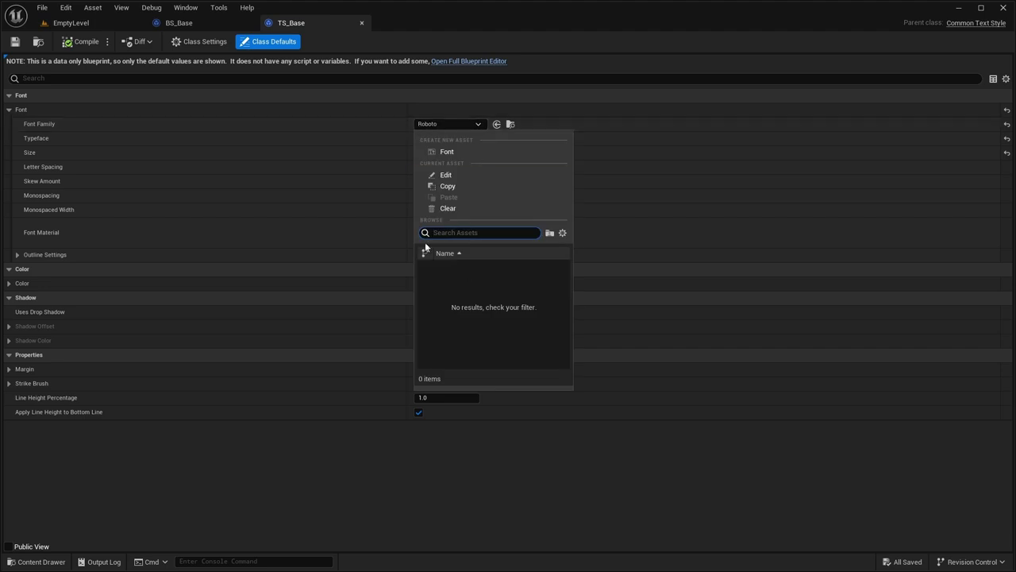
click(319, 466)
- Show engine content in the Content Drawer and pick Roboto as the font family of TS_Base
click(37, 561)
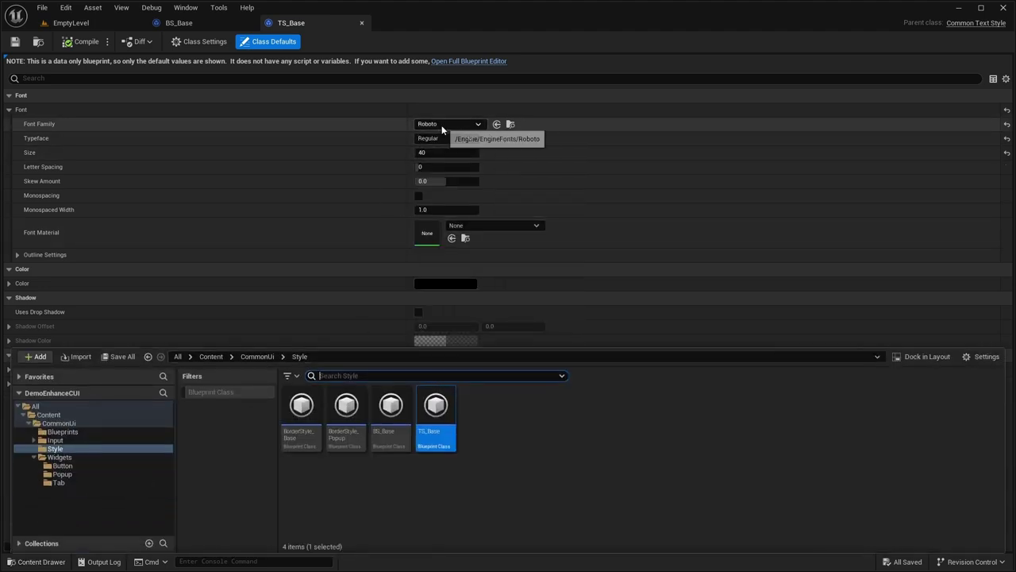
click(983, 358)
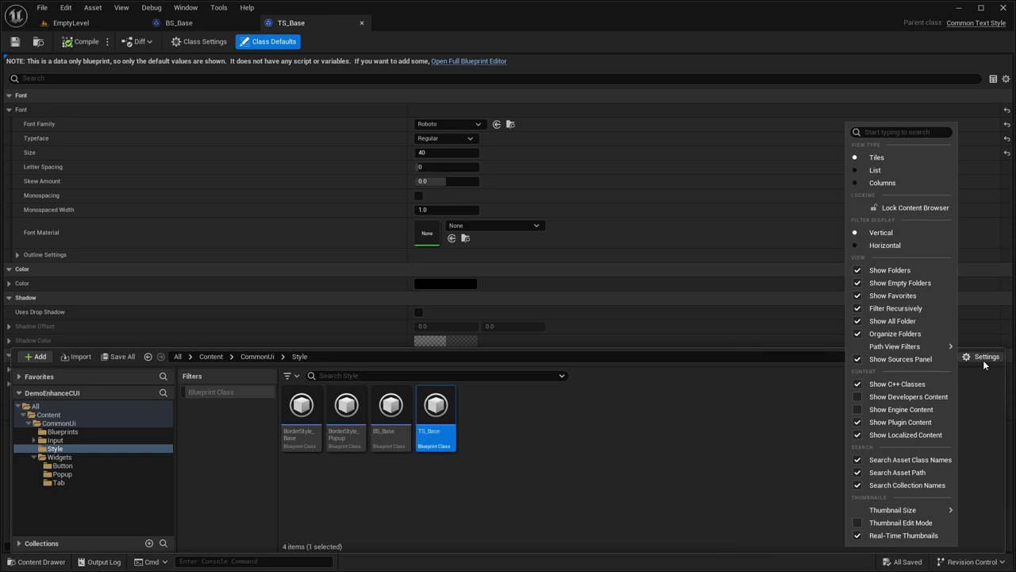
click(910, 411)
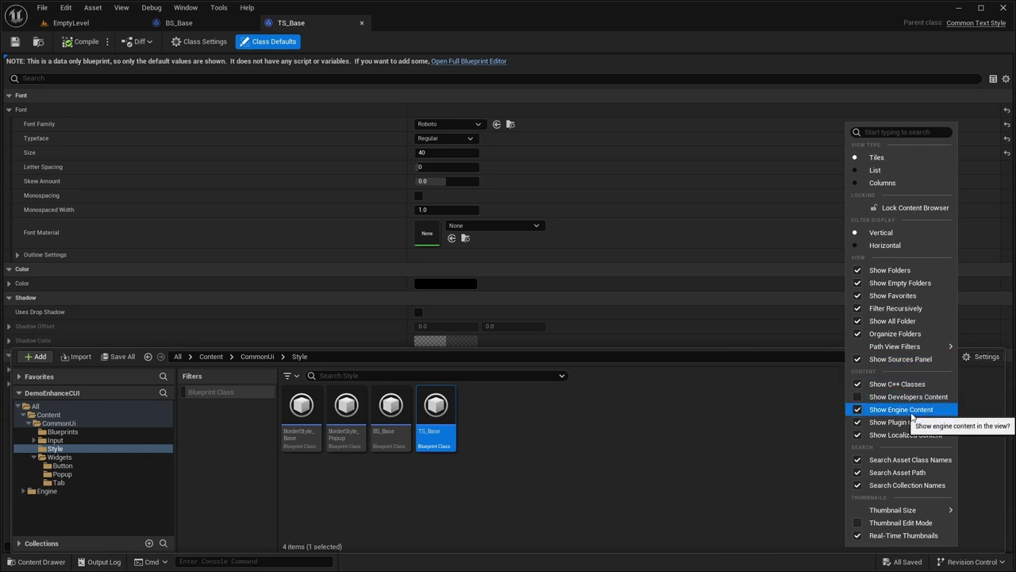
click(445, 125)
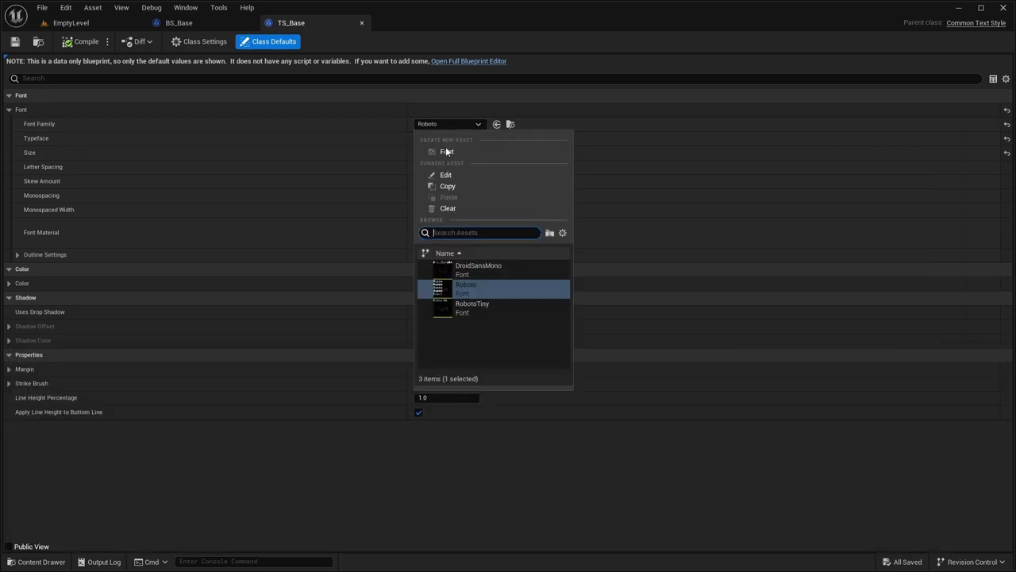
click(467, 289)
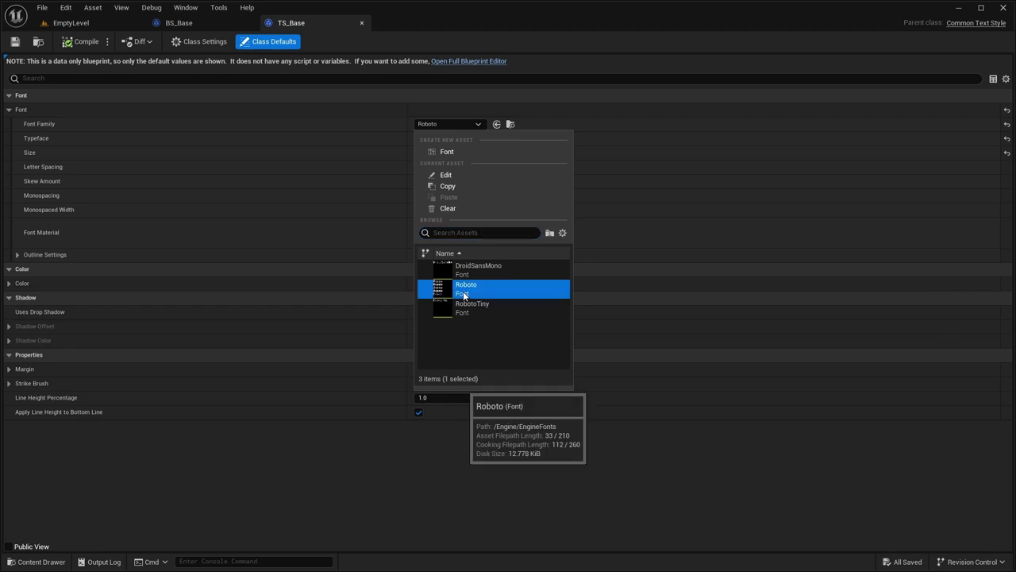
- Turn Show Engine Content off in the Content Drawer settings
click(23, 565)
click(975, 356)
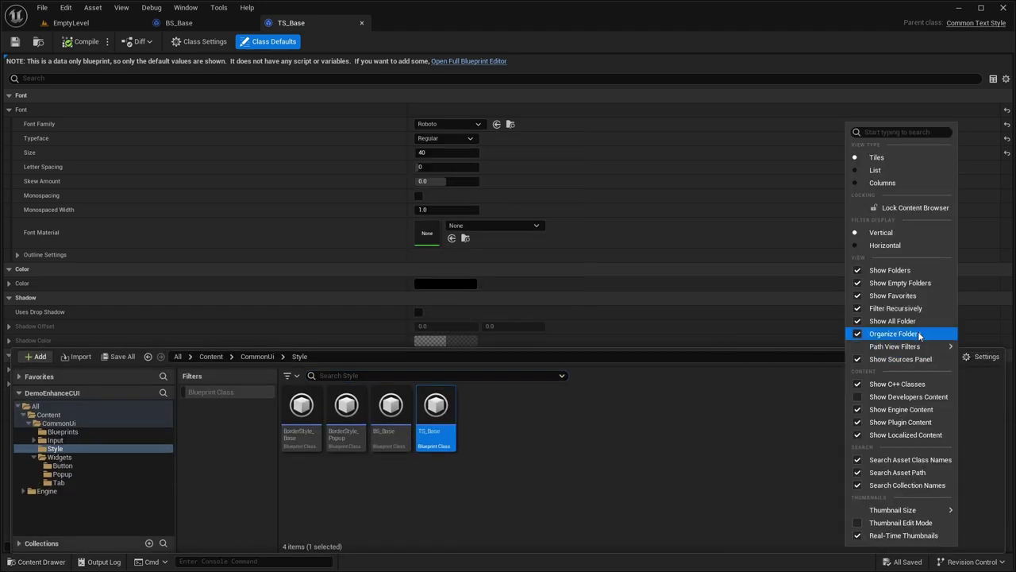
click(855, 410)
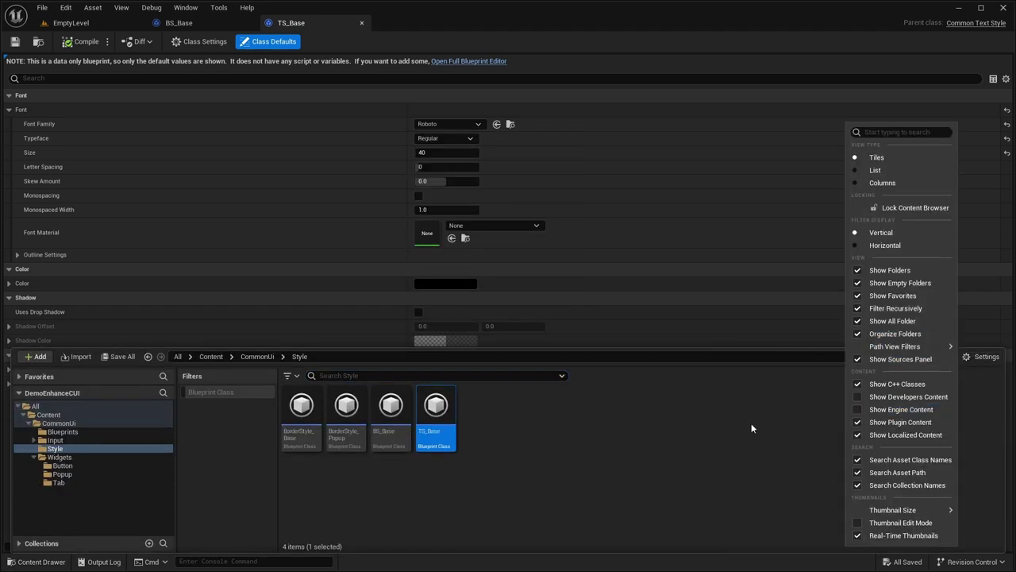
click(620, 388)
click(618, 390)
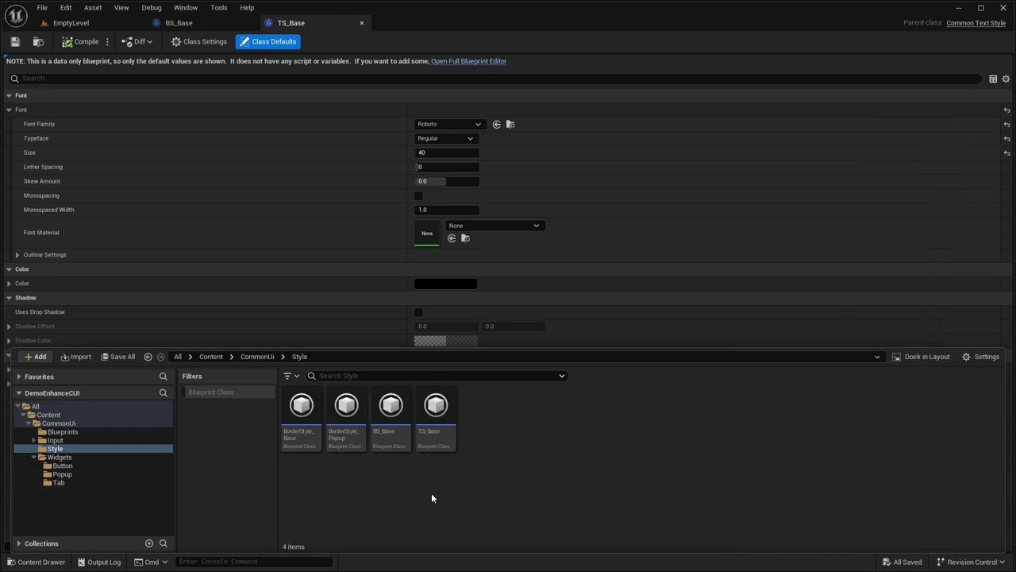
- Examine the tint colors of the Normal Base, Normal Hovered and Normal Pressed brushes in BS_Base without changing them
click(181, 23)
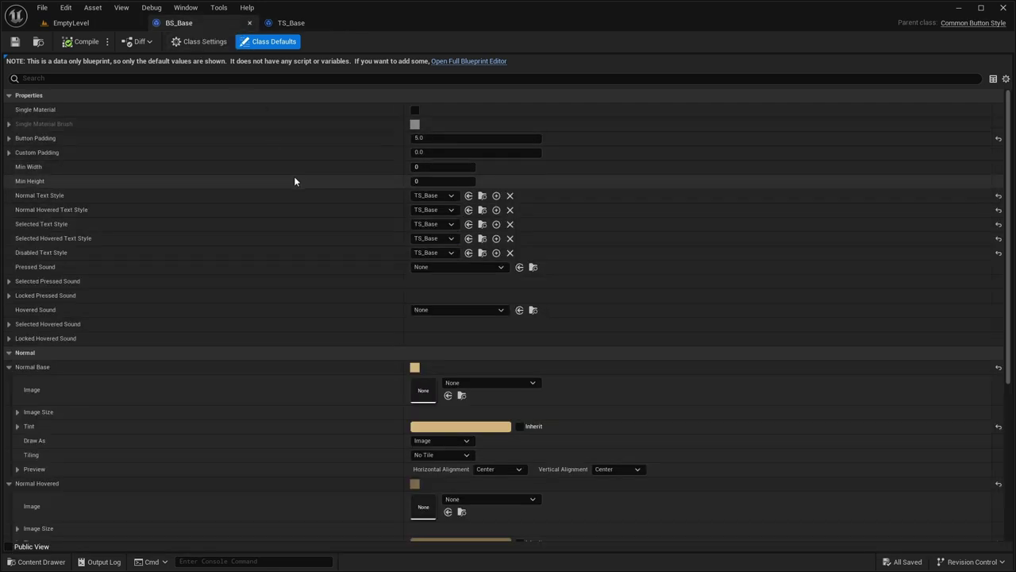
scroll(324, 196, down, 5)
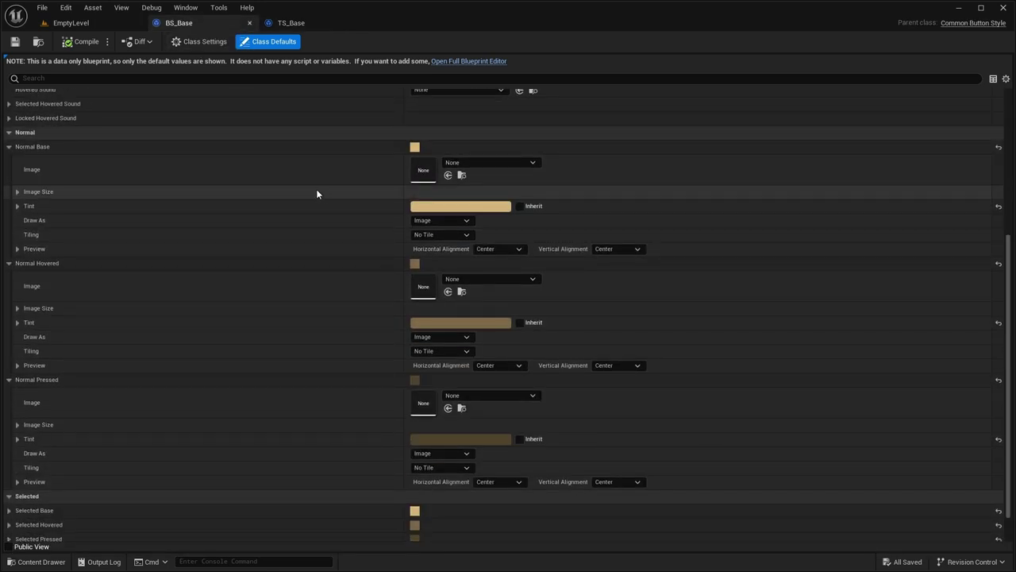
click(418, 206)
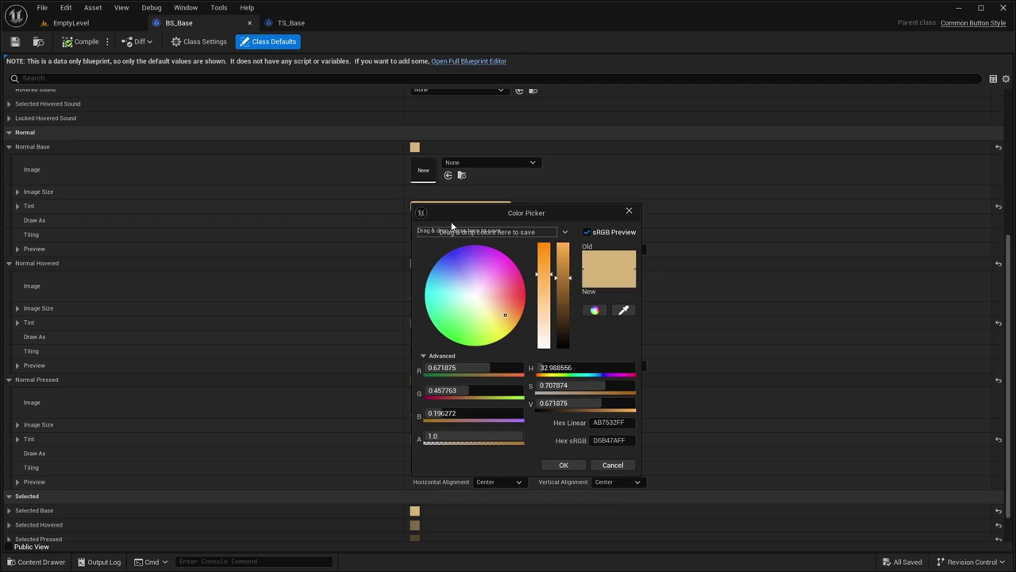
click(613, 465)
click(416, 322)
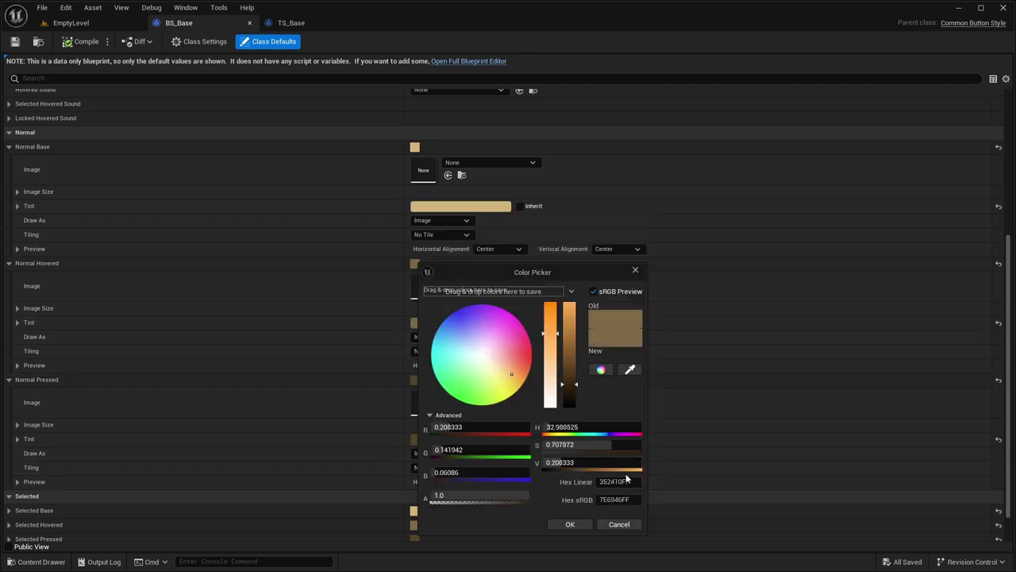
click(617, 524)
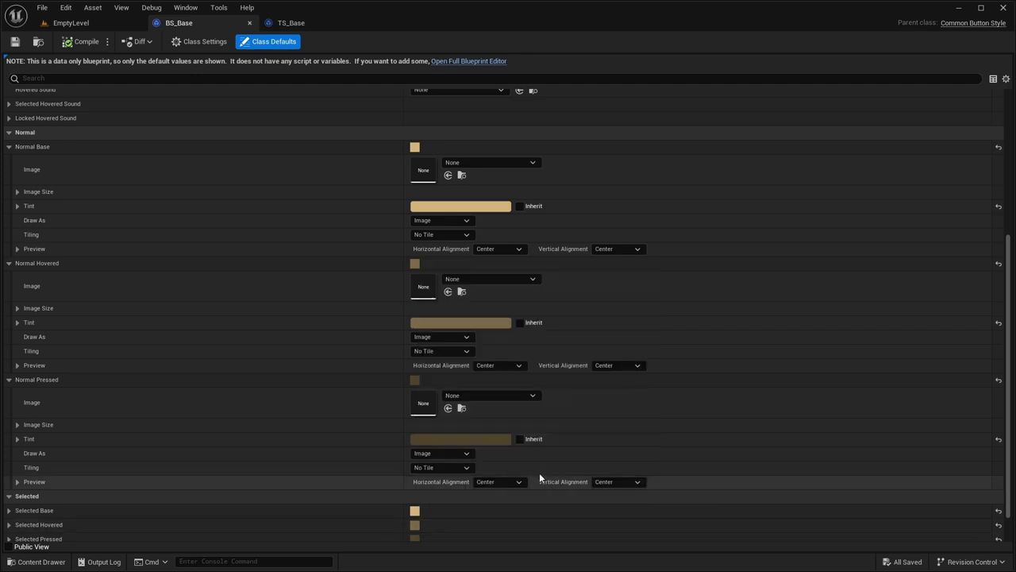
click(467, 439)
click(672, 523)
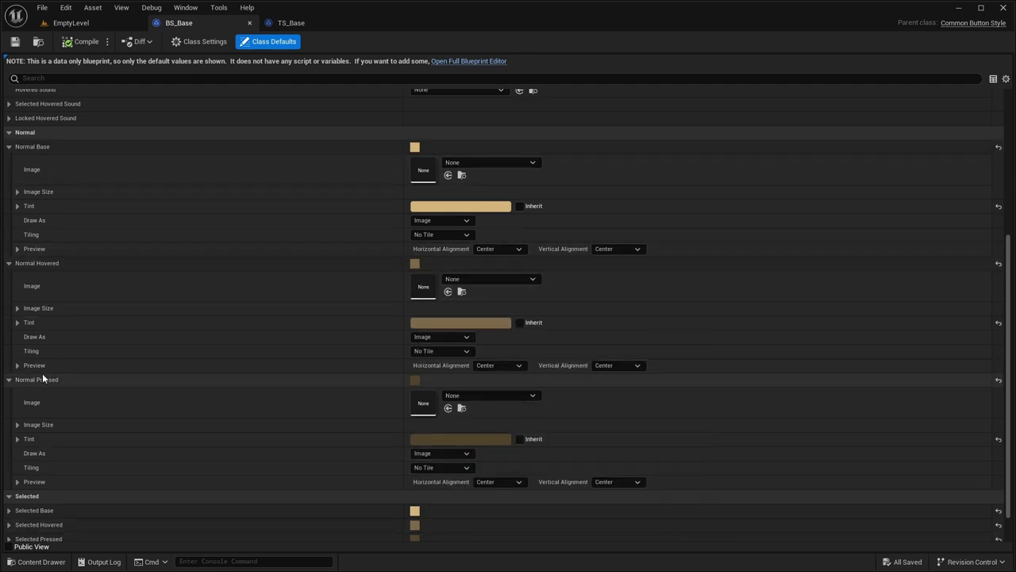
- Review the text styles and the Disabled brush tint of BS_Base, and close both the BS_Base and TS_Base blueprints
scroll(520, 466, up, 5)
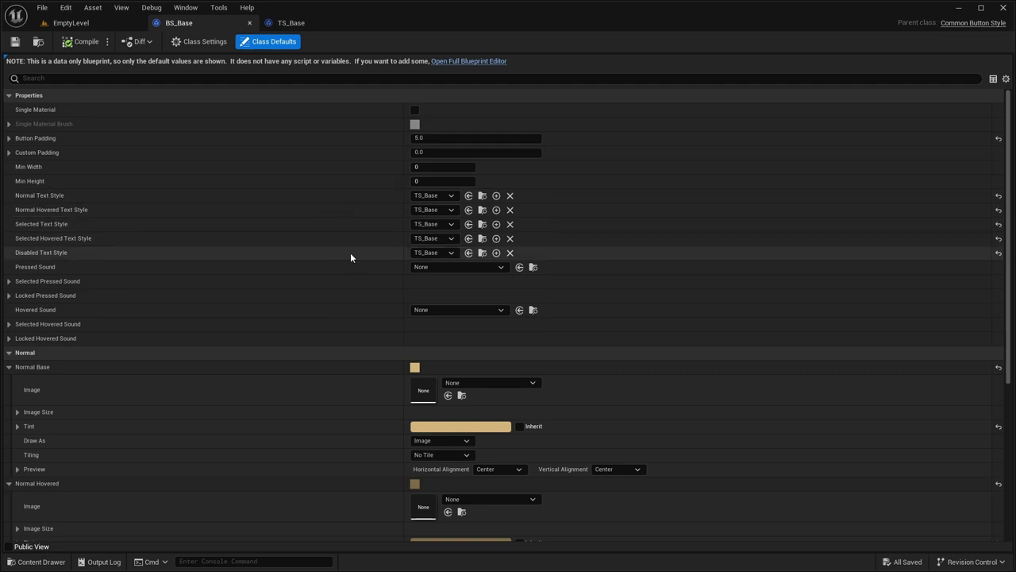
scroll(354, 243, down, 6)
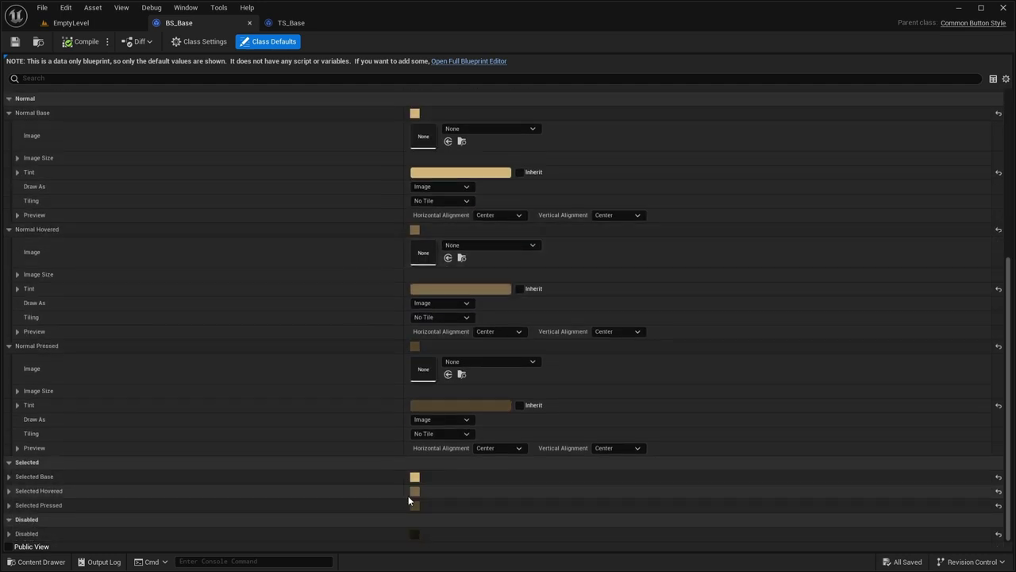
click(141, 534)
scroll(141, 467, down, 3)
click(428, 490)
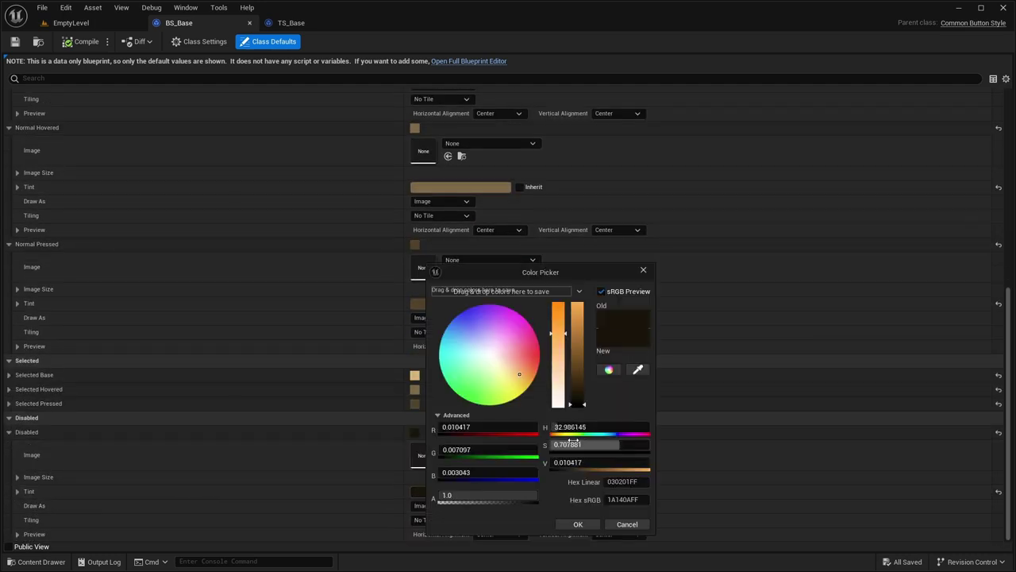
click(625, 524)
scroll(374, 468, up, 10)
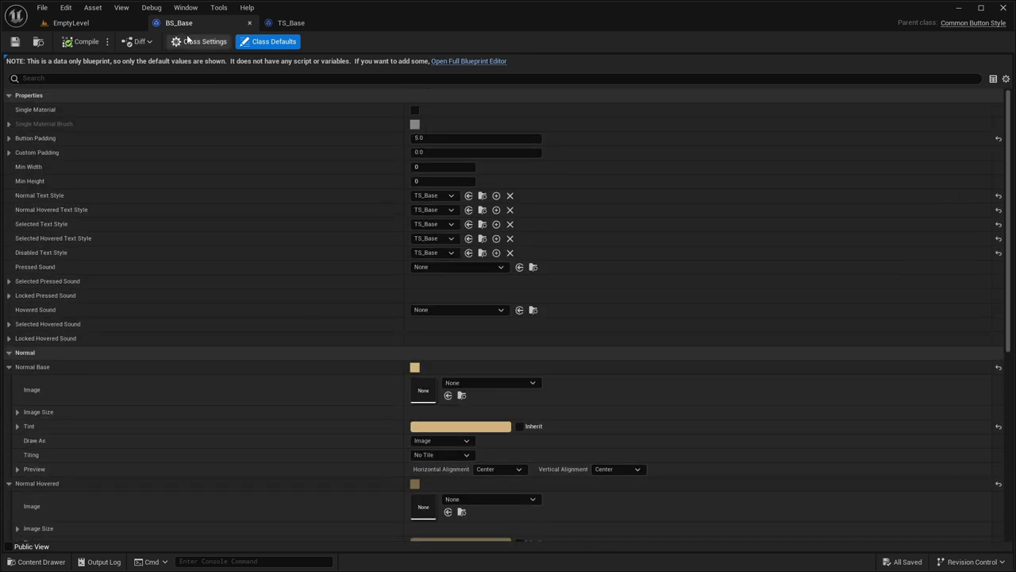
click(248, 23)
click(248, 23)
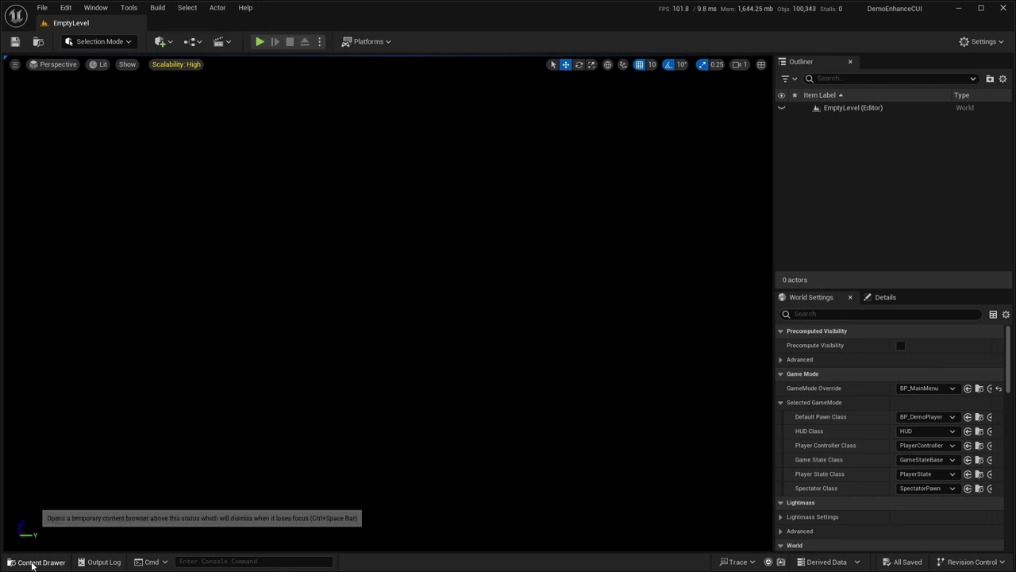
- Open the BorderStyle_Base and BorderStyle_Popup blueprints from the Style folder to examine their background tints
click(35, 561)
double_click(299, 413)
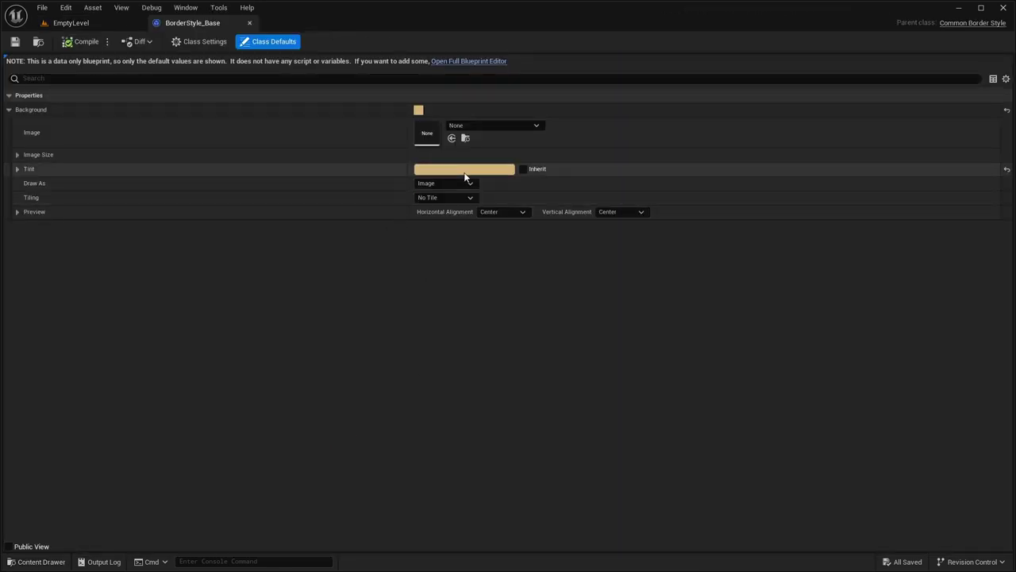
click(44, 567)
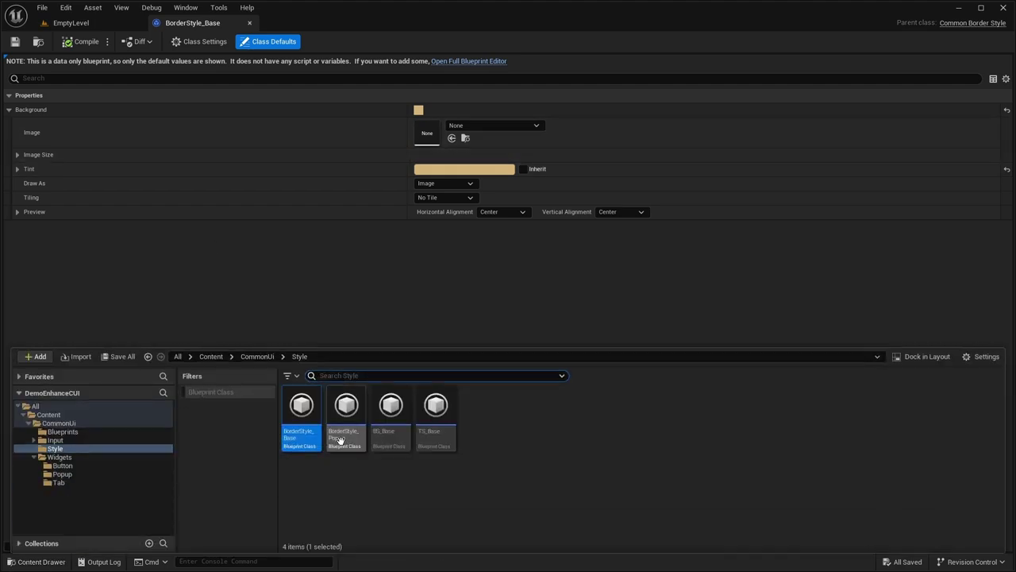
double_click(342, 424)
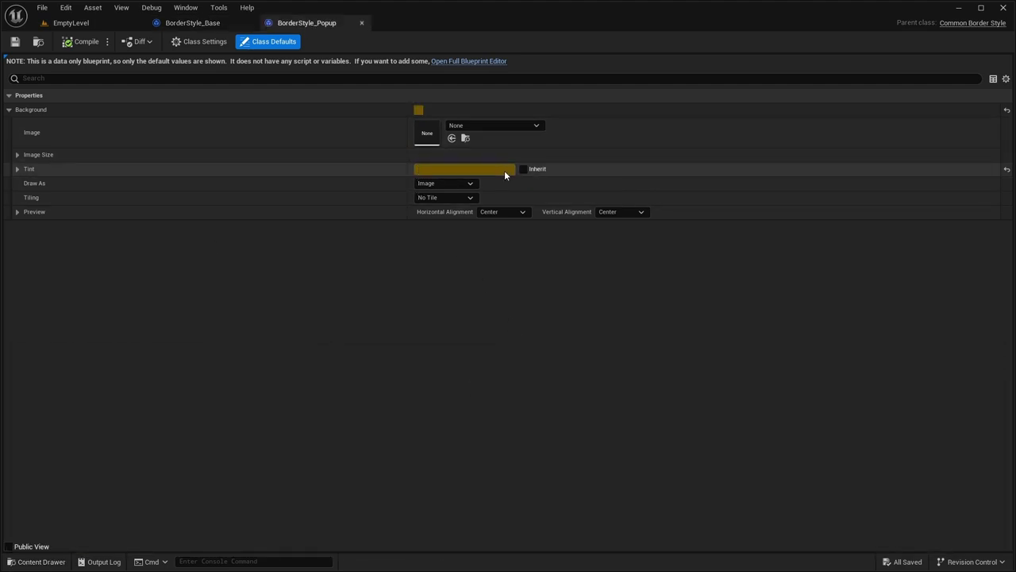
- Close the BorderStyle_Popup and BorderStyle_Base blueprints and open BP_DemoPlayer from the CommonUi Blueprints folder
click(359, 24)
click(252, 25)
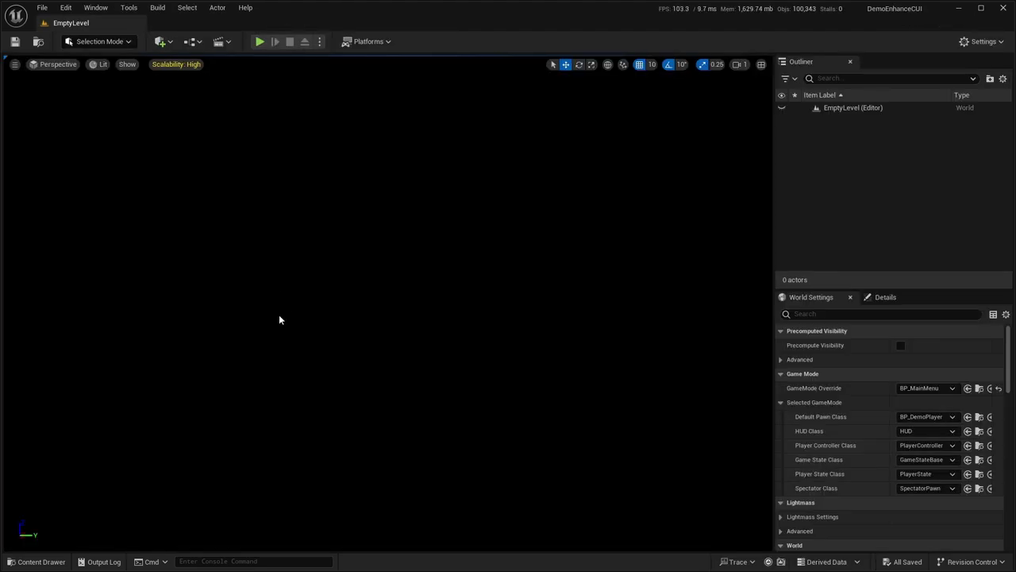
click(40, 561)
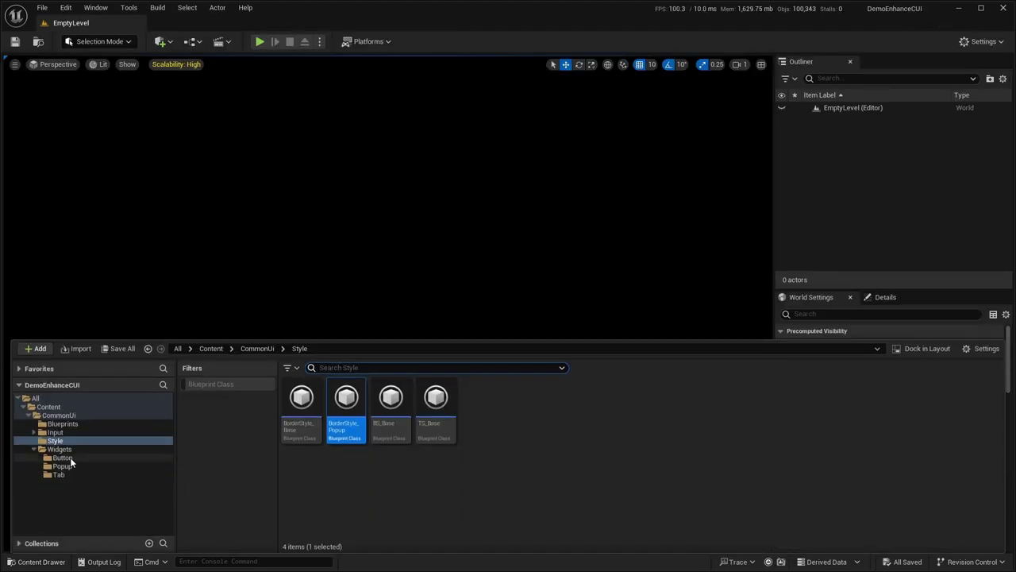
click(62, 423)
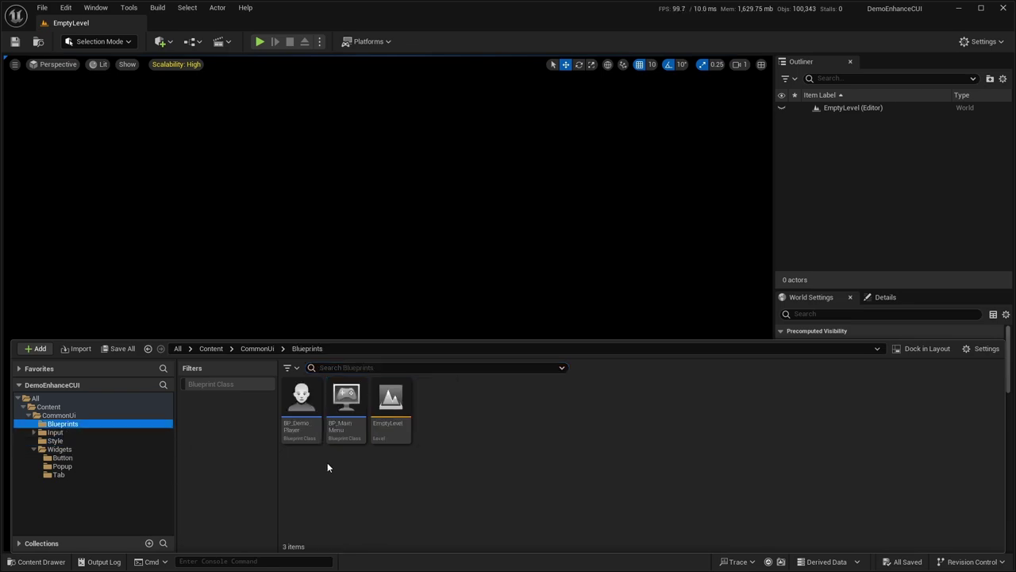
double_click(300, 429)
- Examine the Event BeginPlay node chain in BP_DemoPlayer's Event Graph, from widget construction through Set Input Mode UI Only
right_drag(430, 373, 384, 319)
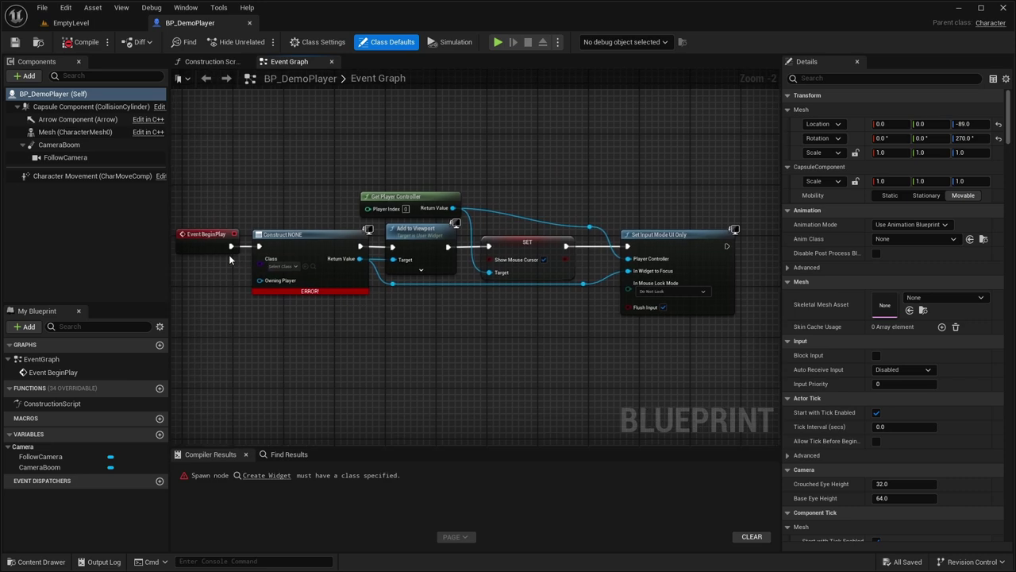
scroll(207, 257, up, 1)
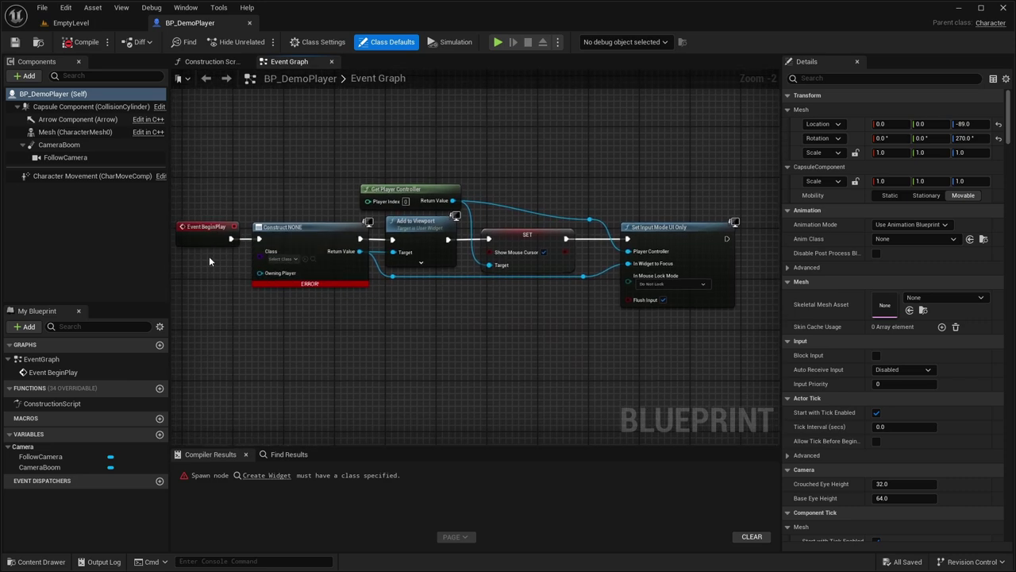
right_drag(441, 298, 362, 313)
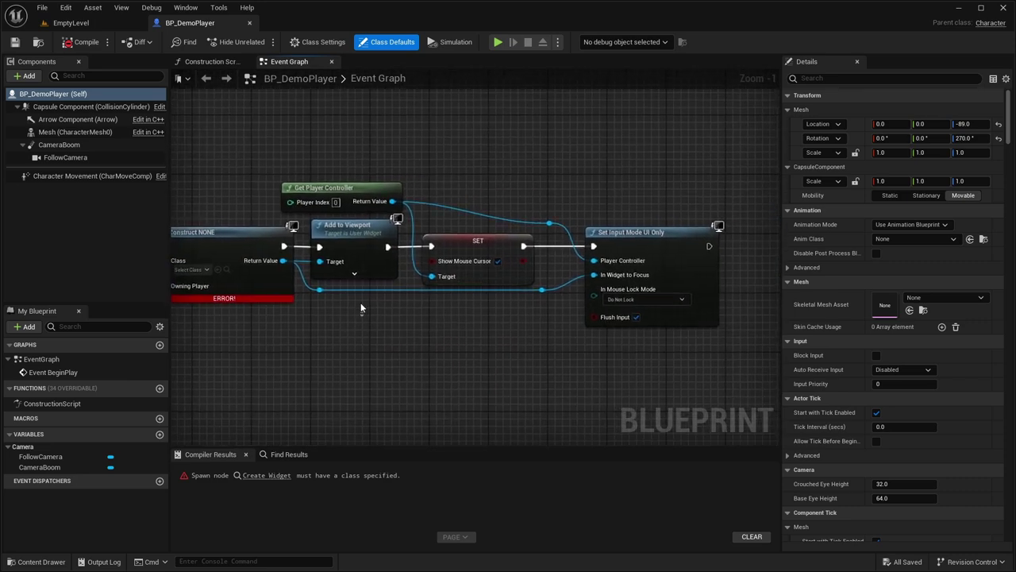
click(347, 251)
drag(464, 254, 368, 355)
right_drag(369, 355, 385, 334)
drag(610, 381, 458, 218)
click(358, 344)
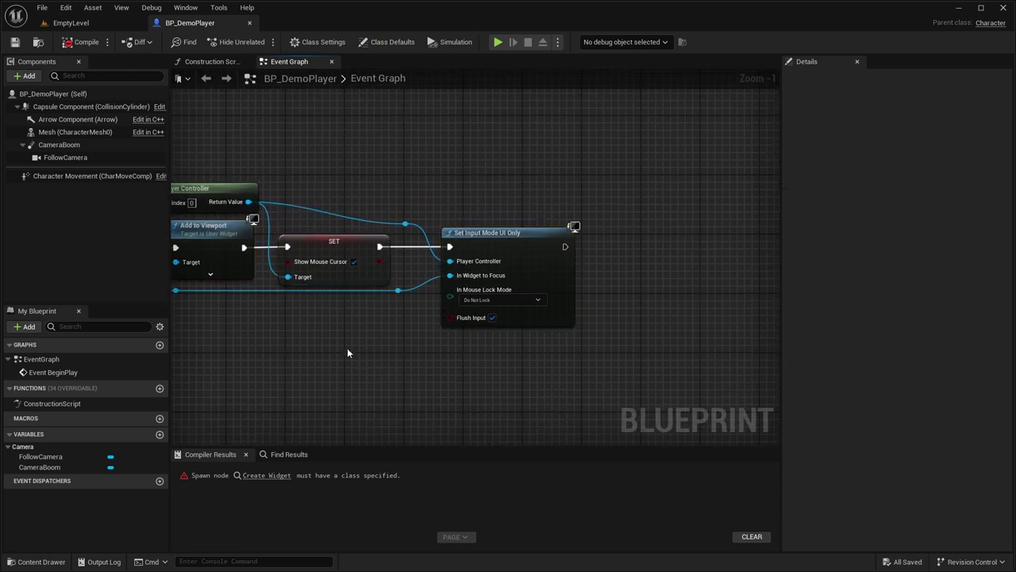
right_drag(359, 345, 423, 324)
- Open BP_MainMenu to review its game mode class defaults, and close both BP_MainMenu and BP_DemoPlayer
click(41, 561)
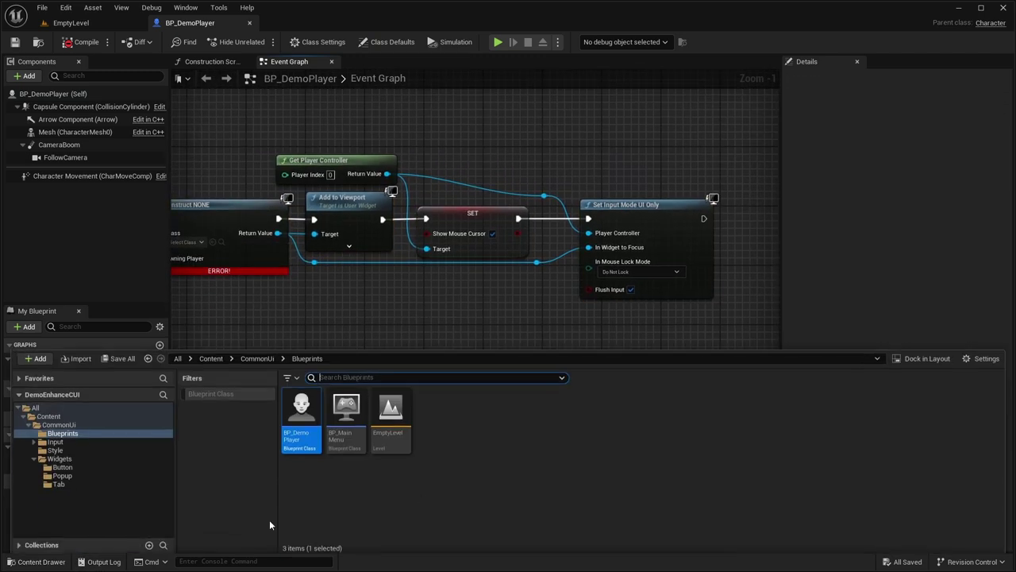
double_click(352, 439)
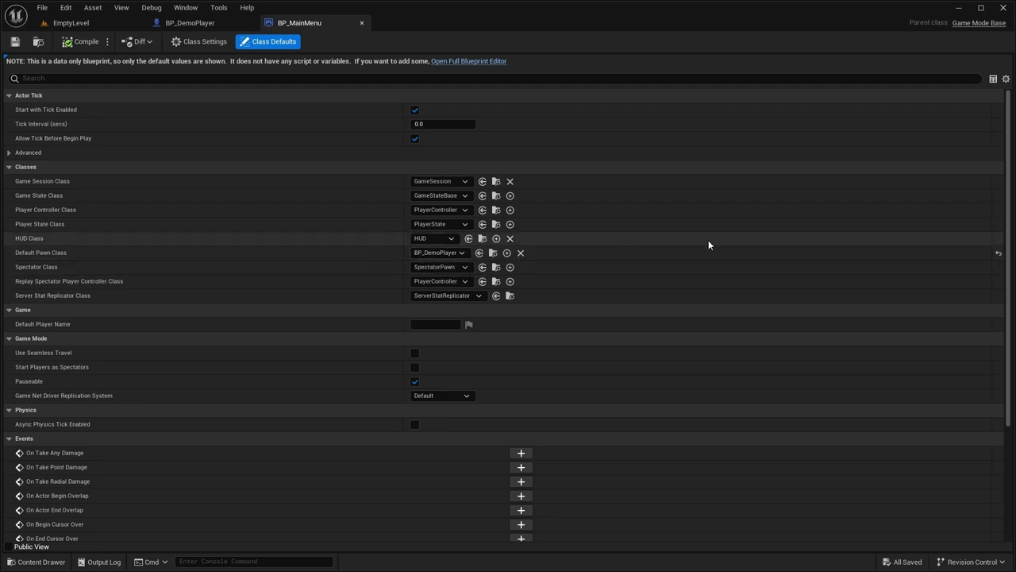
click(361, 22)
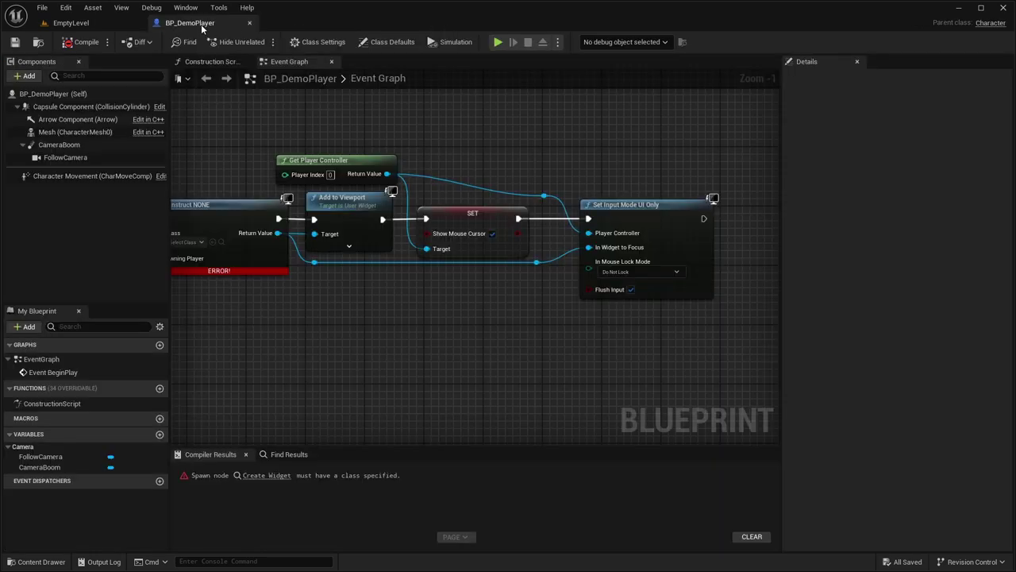
click(250, 23)
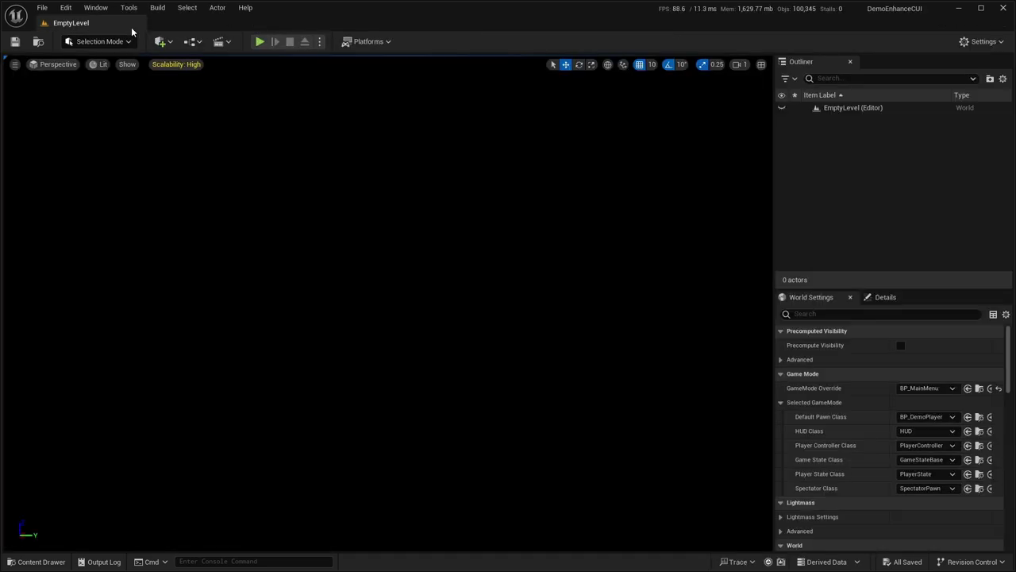
- Create a widget blueprint in the Widgets/Button folder with CommonBoundActionButton as parent class and an Overlay as root widget
click(22, 561)
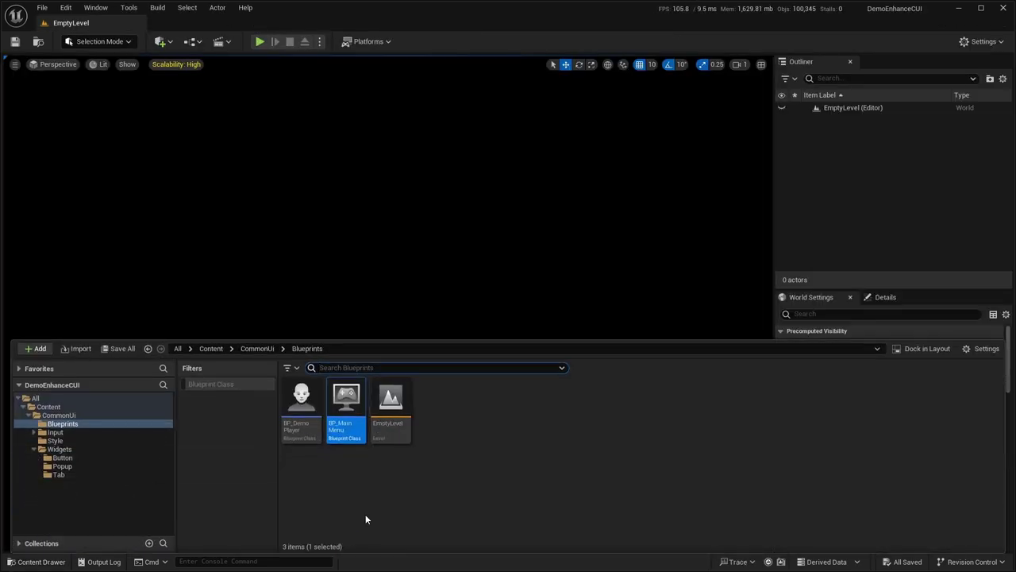
click(75, 450)
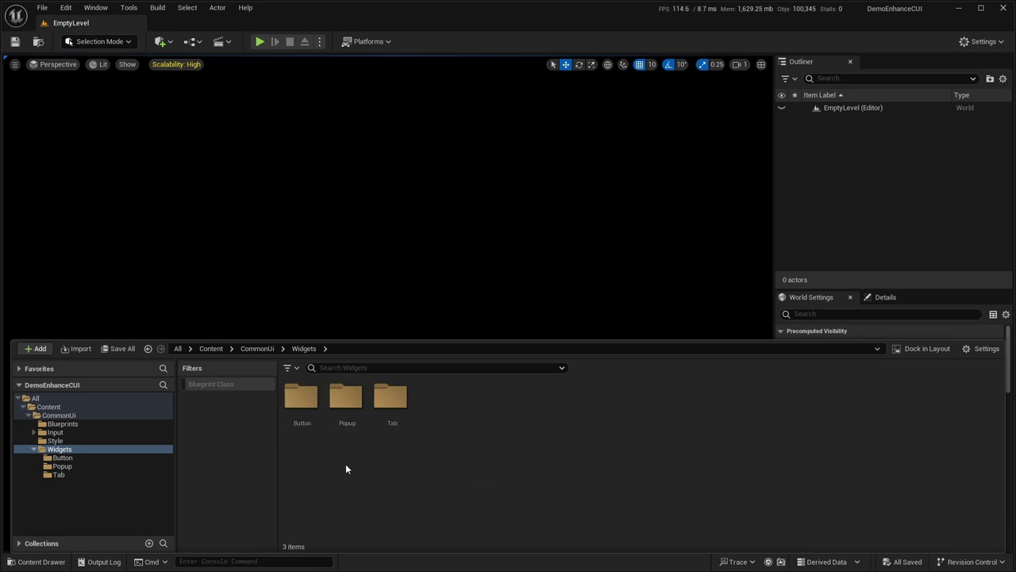
double_click(301, 401)
right_click(320, 421)
mouse_move(429, 524)
click(569, 528)
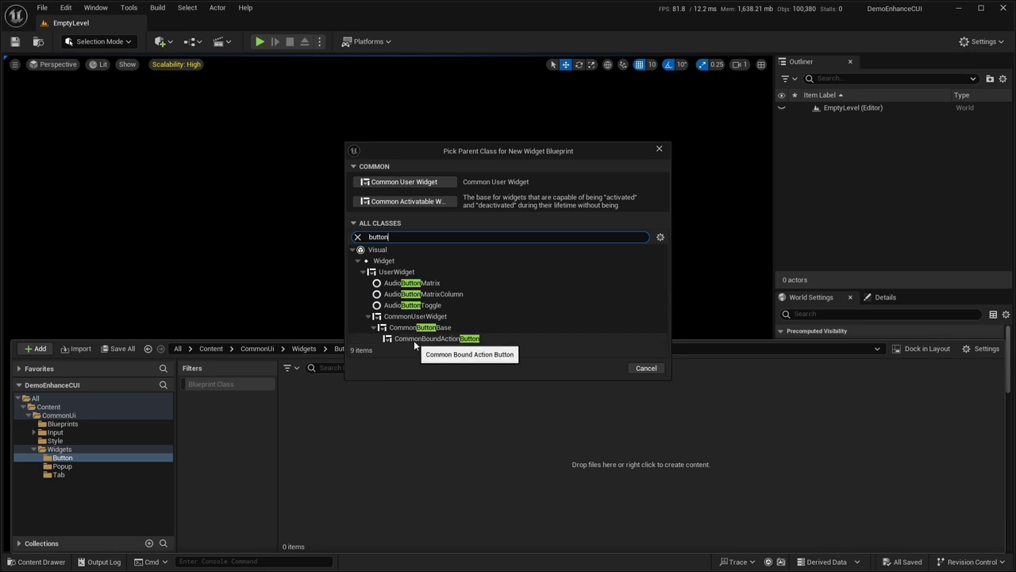
click(413, 340)
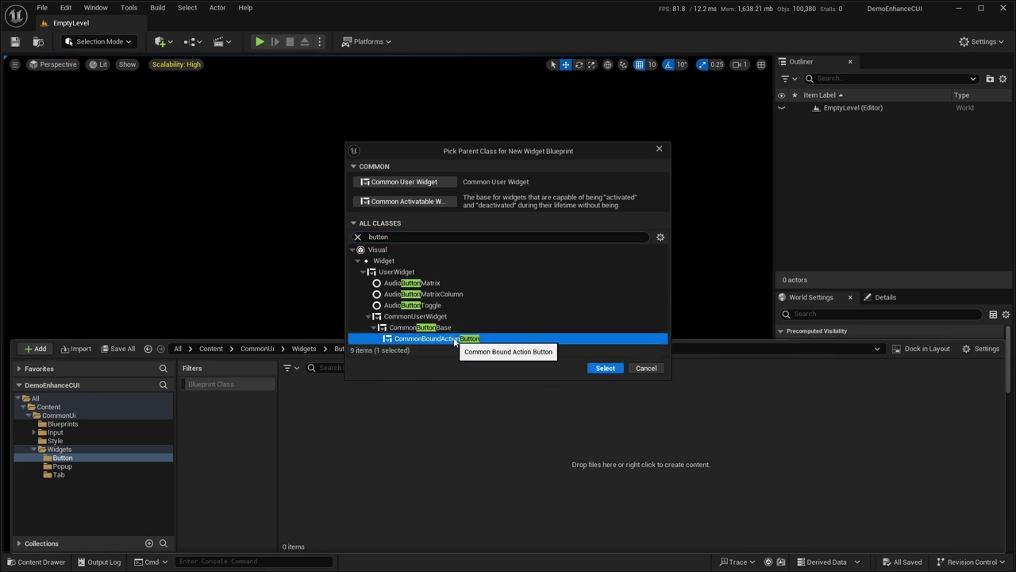
click(603, 368)
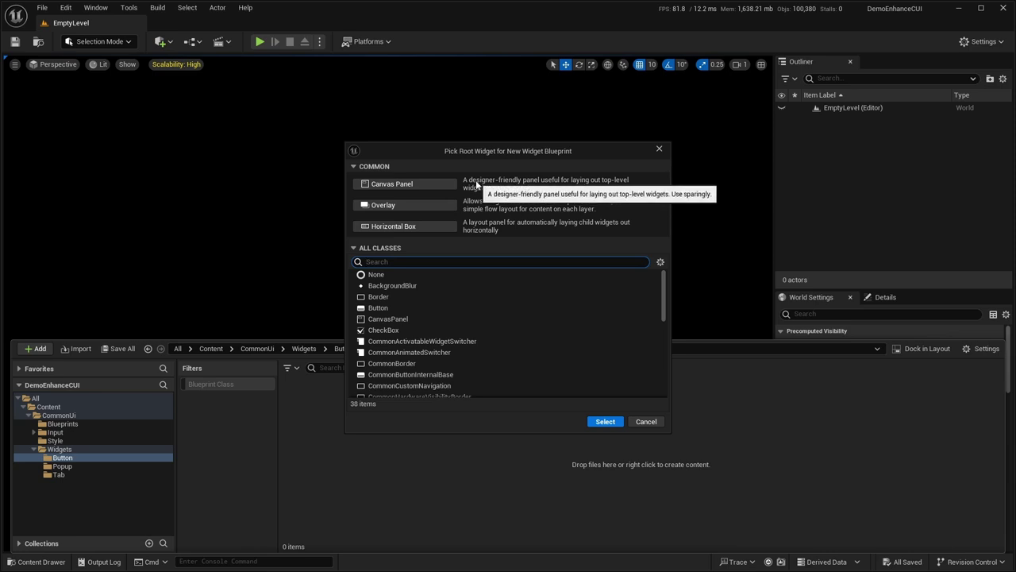
click(407, 210)
- Name the new widget blueprint UI_ActionBase and open it for editing
text(UI_)
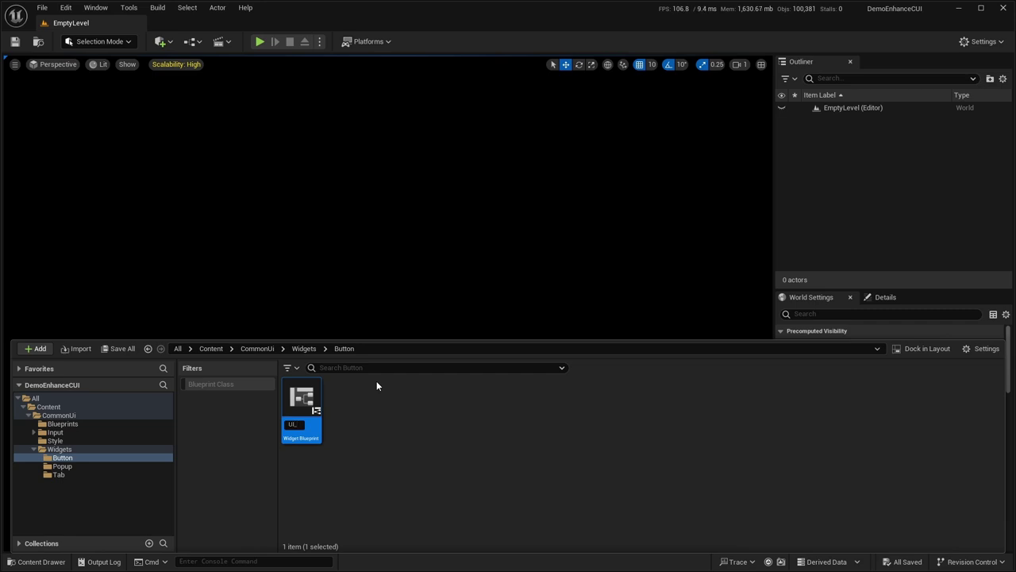
text(ActionBase)
key(Return)
double_click(302, 401)
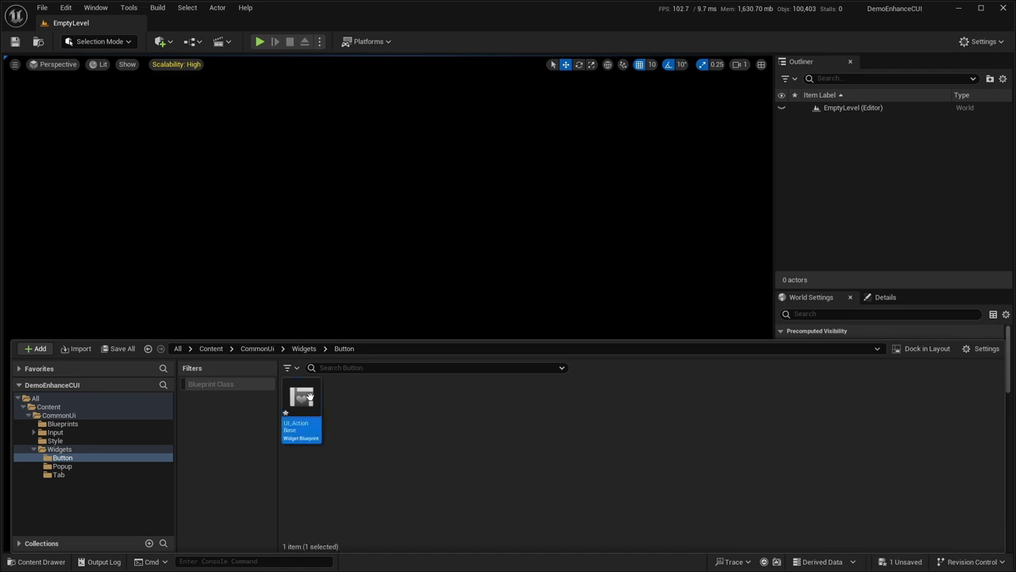
- Add a Common Text and, above it, a Common Action Widget to the overlay of UI_ActionBase
click(49, 76)
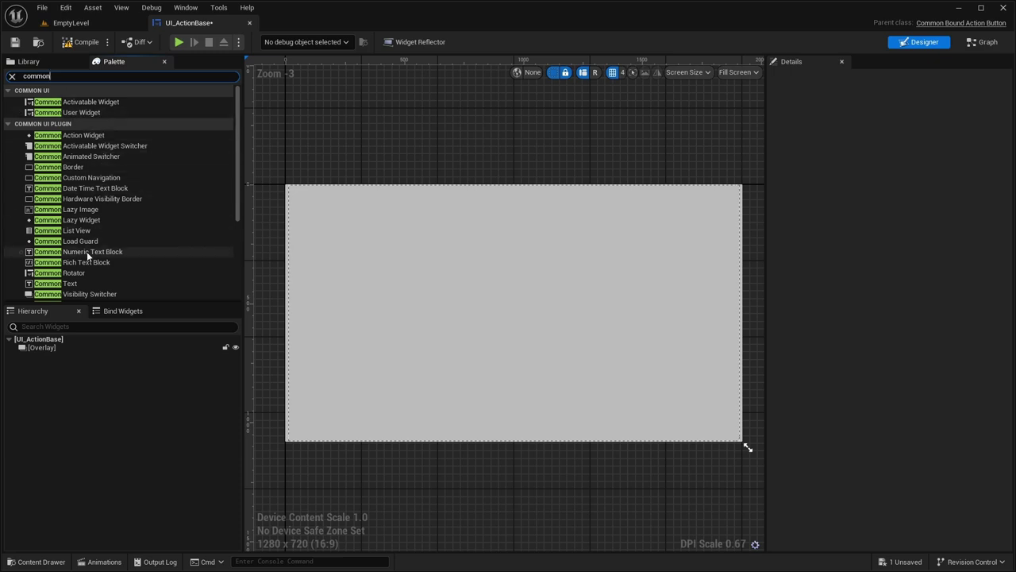
drag(69, 284, 45, 343)
click(18, 77)
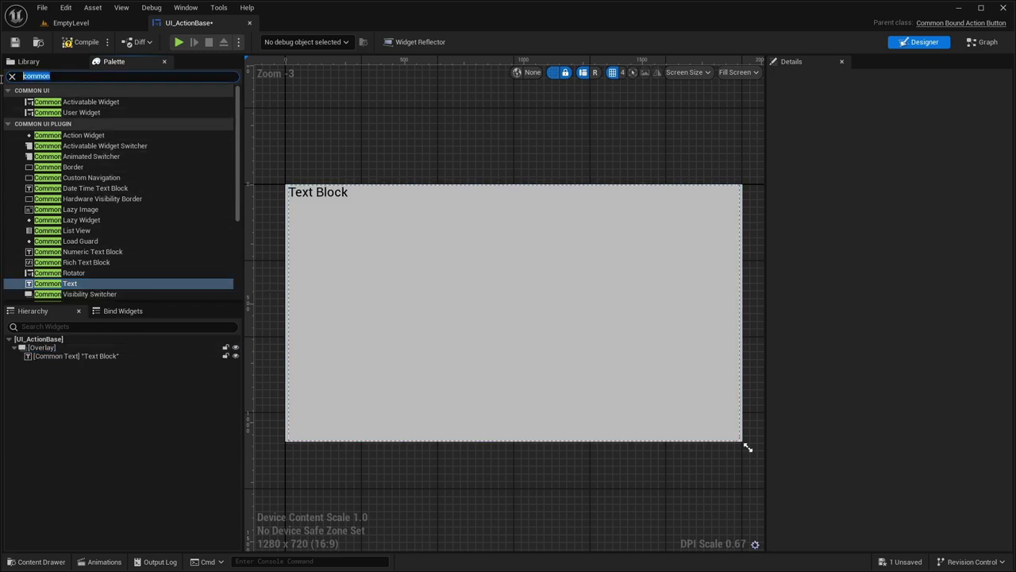
drag(64, 136, 61, 359)
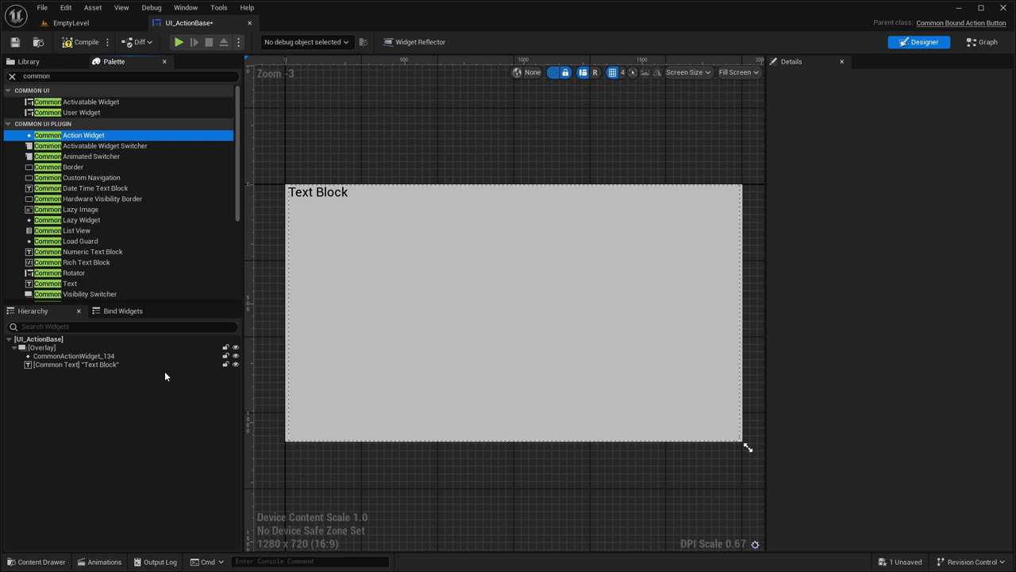
- Compile UI_ActionBase and check the compiler results for the widget binding names the parent class expects
click(70, 355)
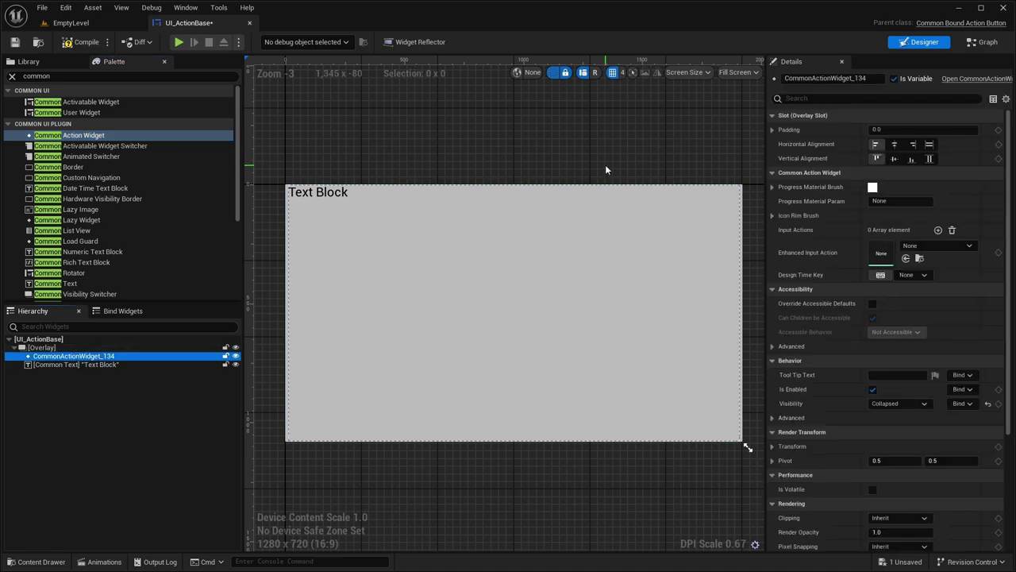
click(80, 45)
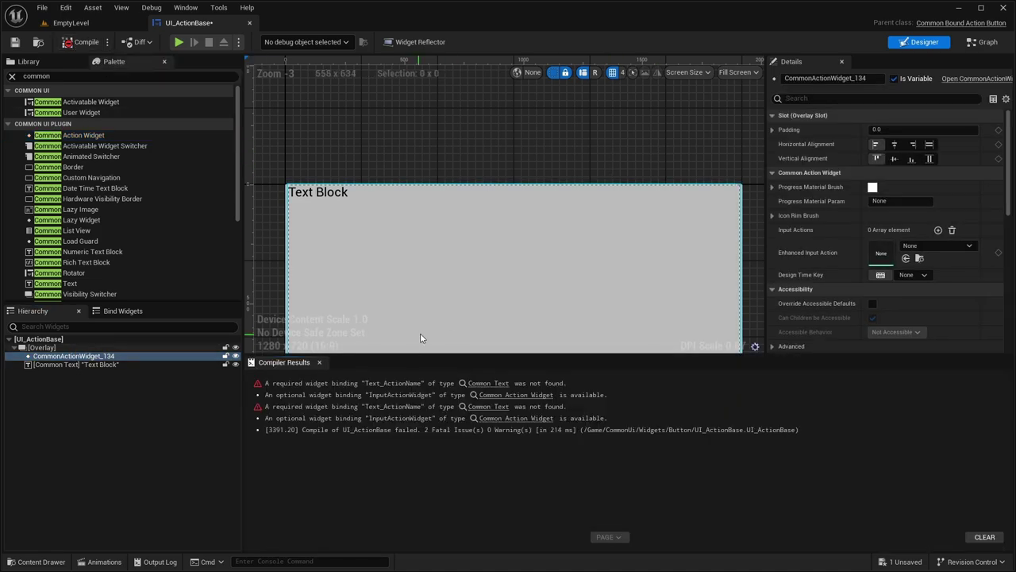
click(372, 383)
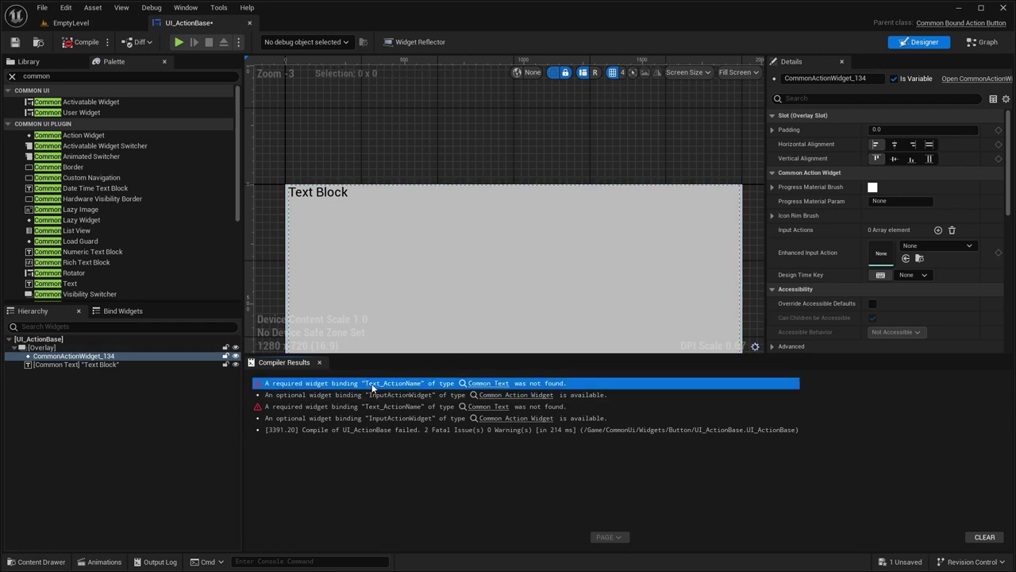
- Rename the Common Text widget to Text_ActionName
click(195, 364)
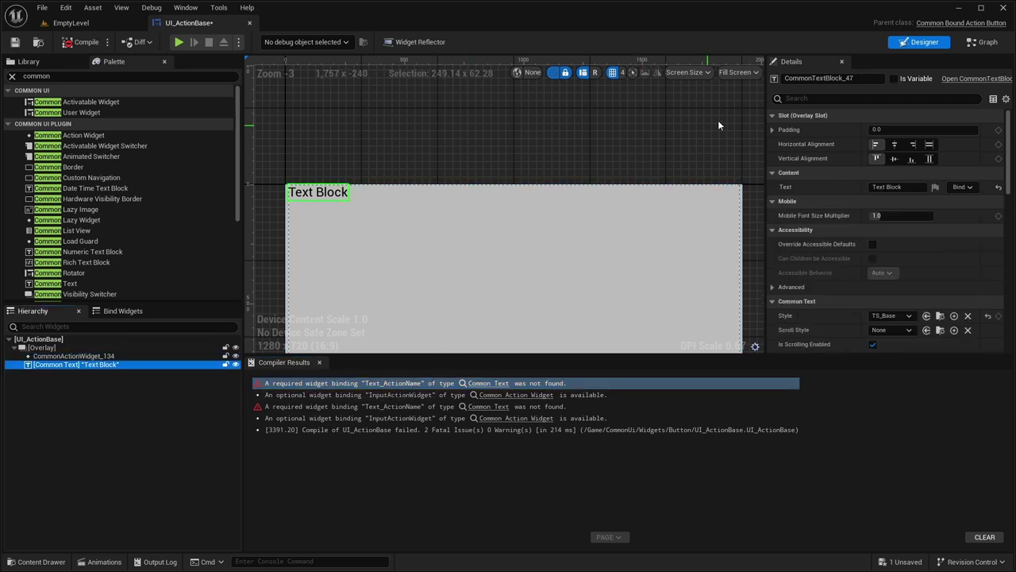
drag(854, 78, 784, 77)
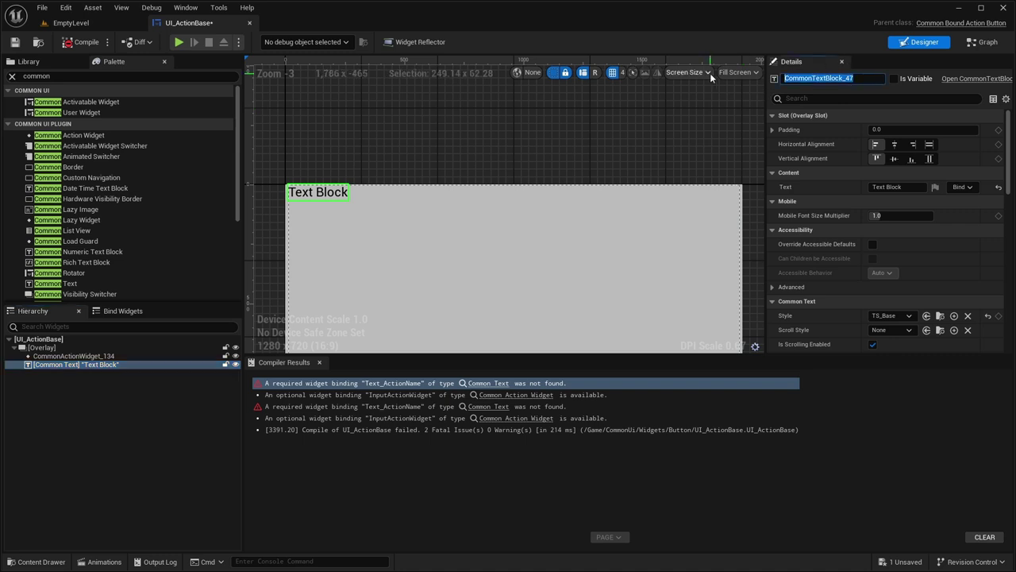
text(Text_ActionName)
key(Return)
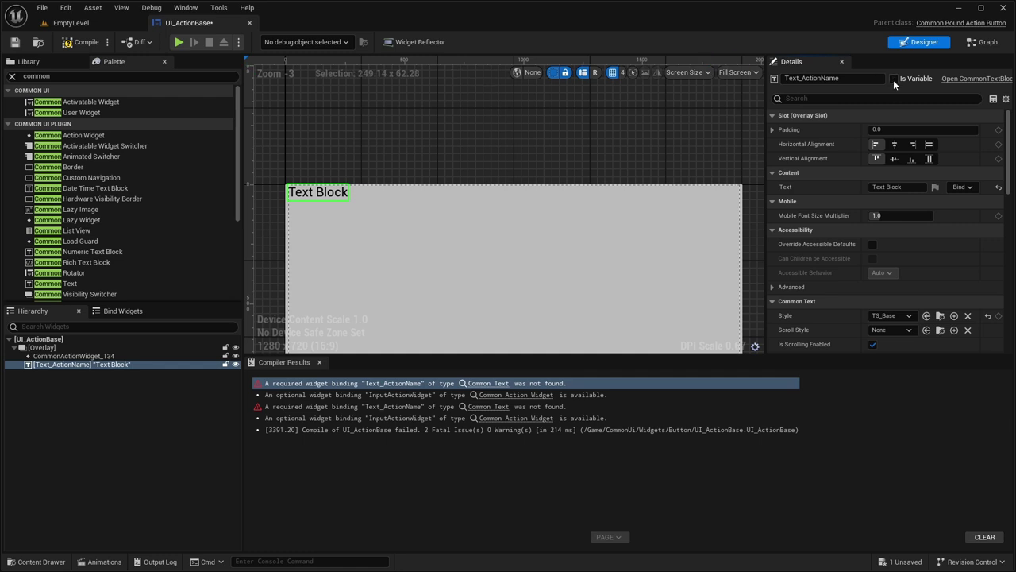
- Rename the Common Action Widget to InputActionWidget and compile UI_ActionBase
click(76, 356)
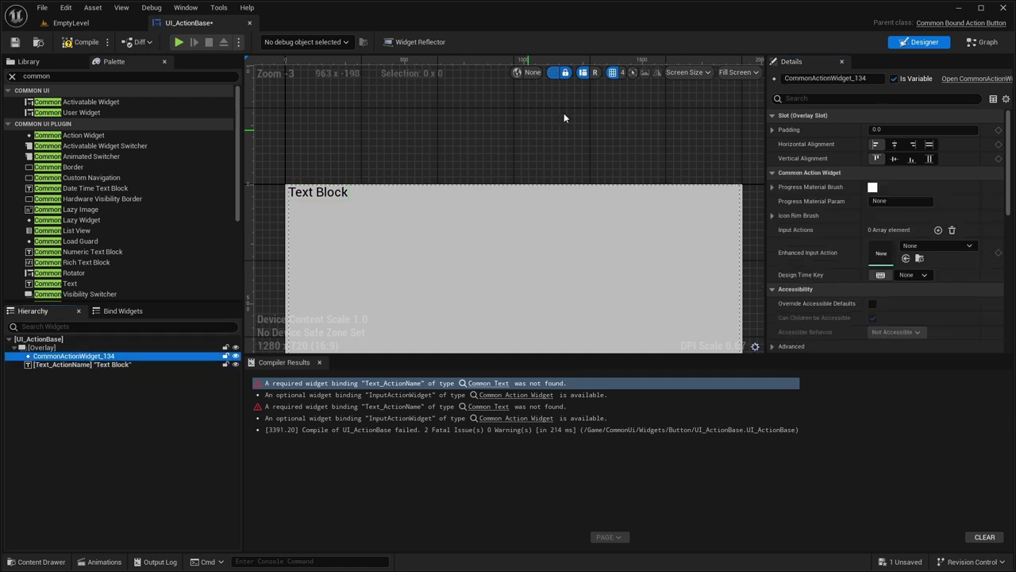
click(852, 79)
text(InputActi)
key(Return)
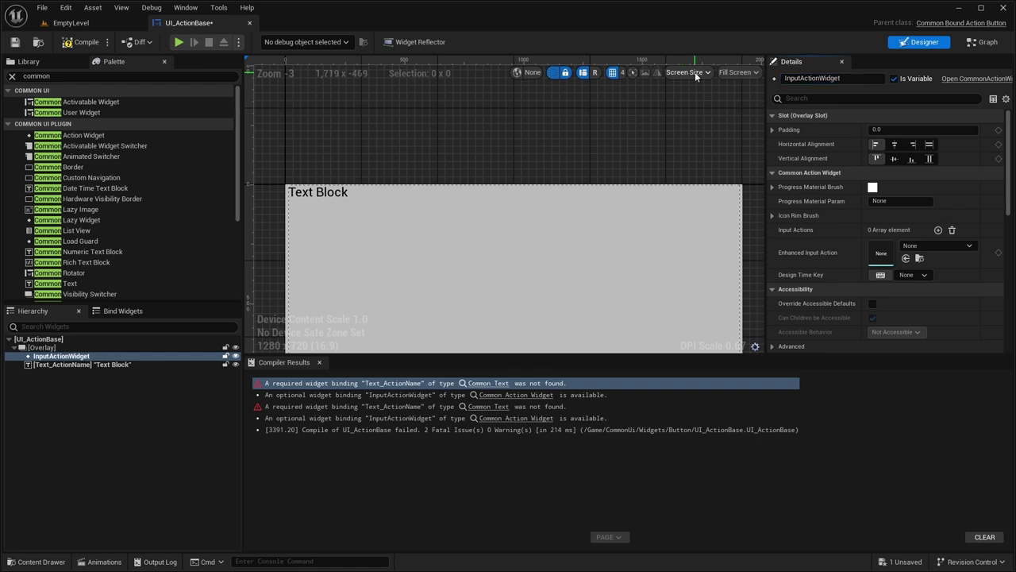
key(F7)
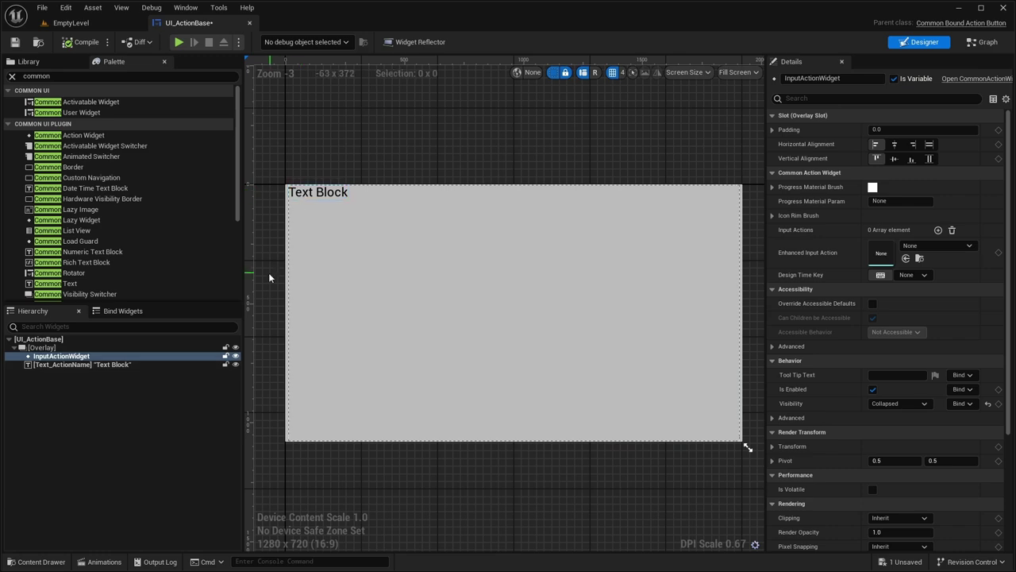
- Assign BS_Base as the button style of the UI_ActionBase root and compile the widget
click(48, 339)
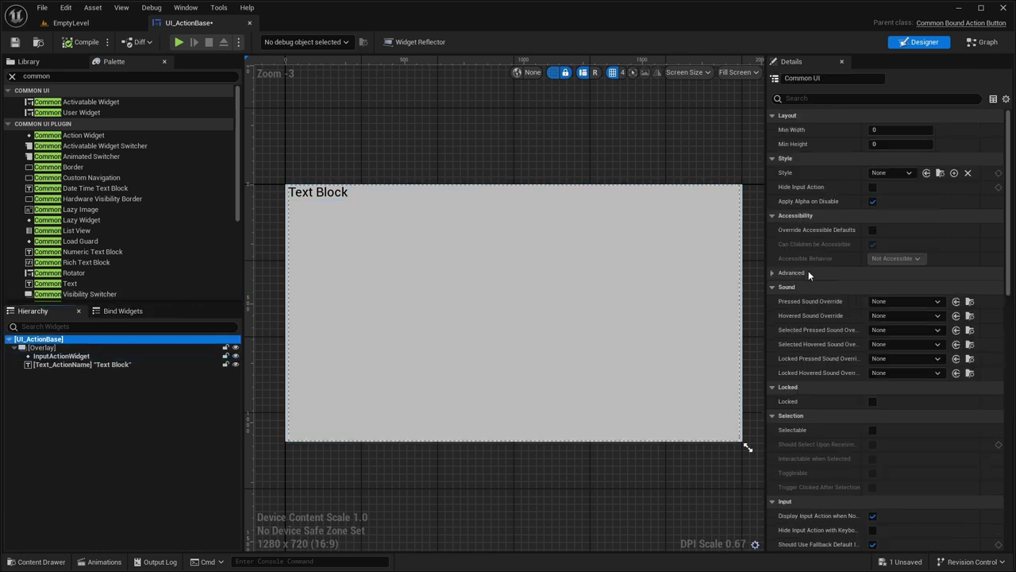
click(881, 172)
click(895, 210)
click(83, 41)
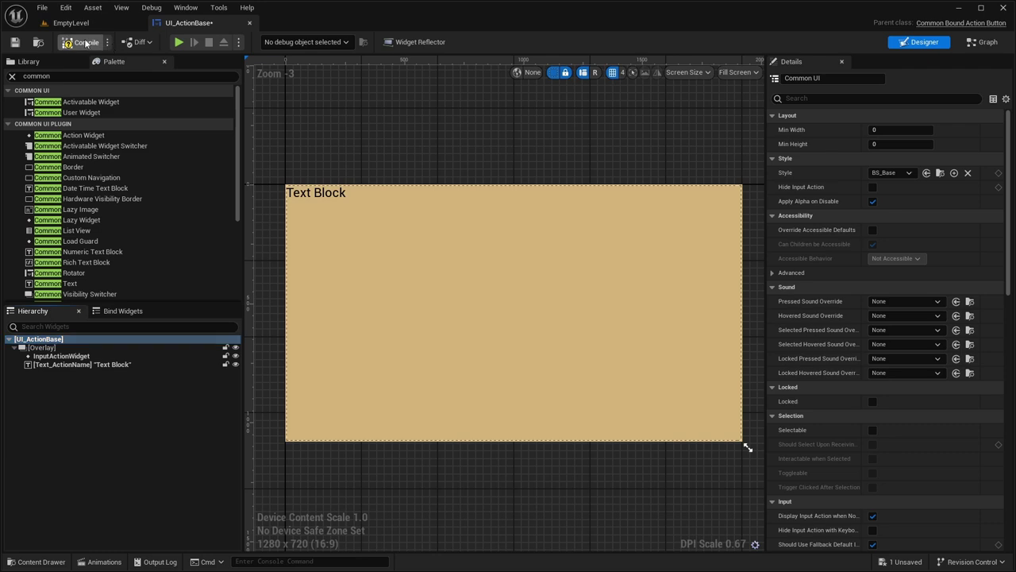
- Center Text_ActionName both vertically and horizontally within the overlay
click(82, 363)
click(895, 158)
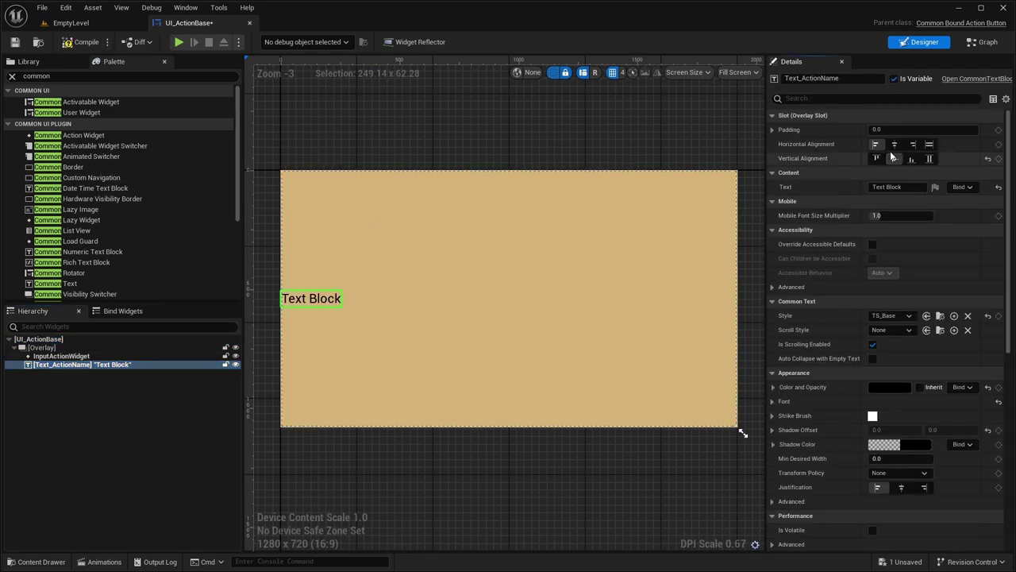
click(894, 144)
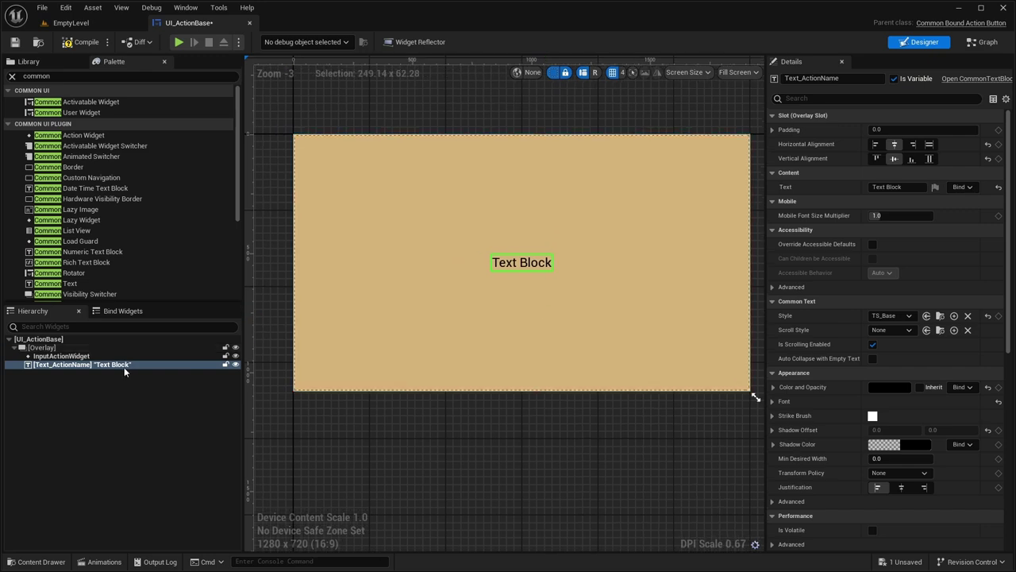
- Center InputActionWidget vertically within the overlay
click(61, 355)
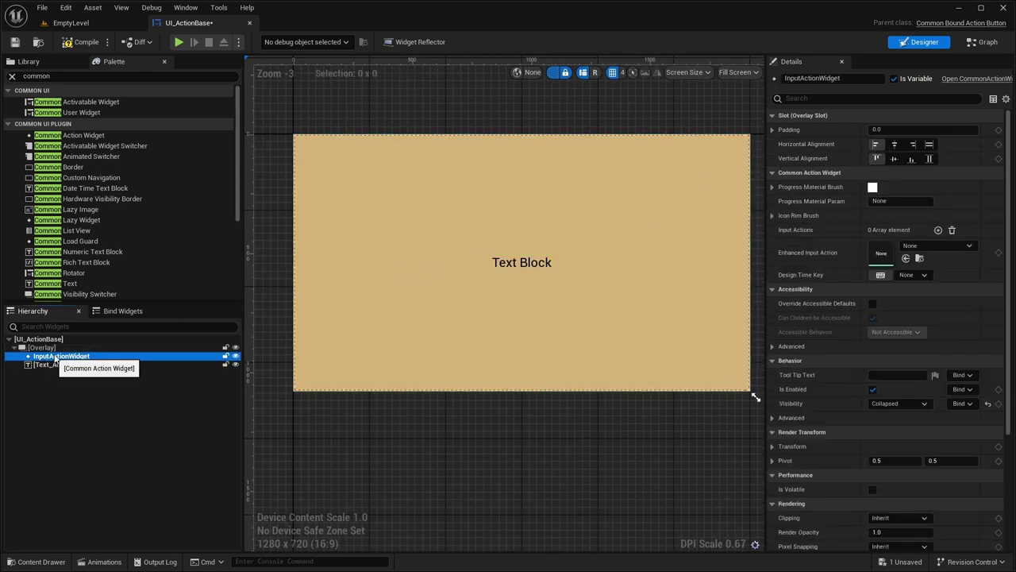
click(894, 159)
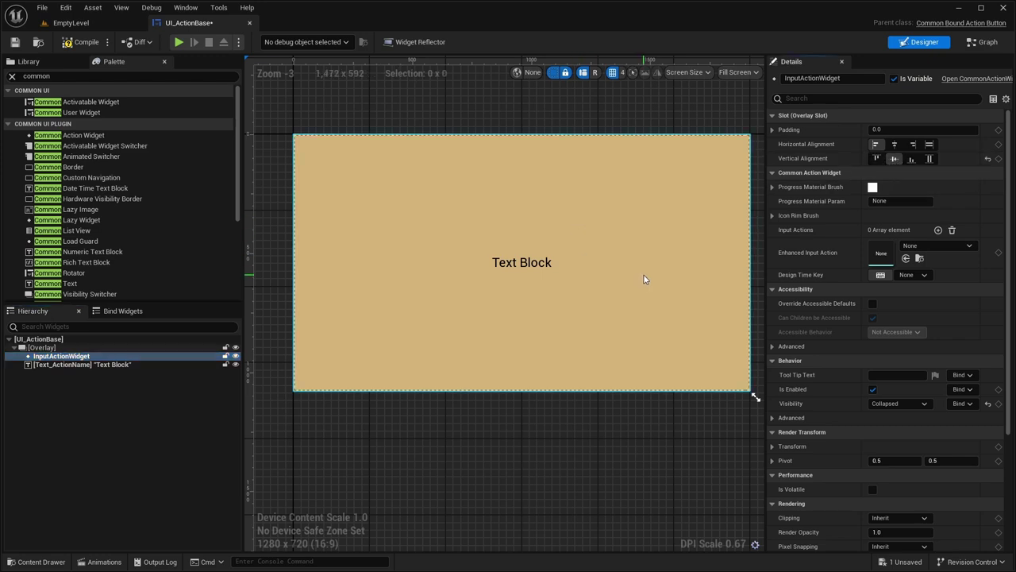
right_drag(640, 279, 640, 245)
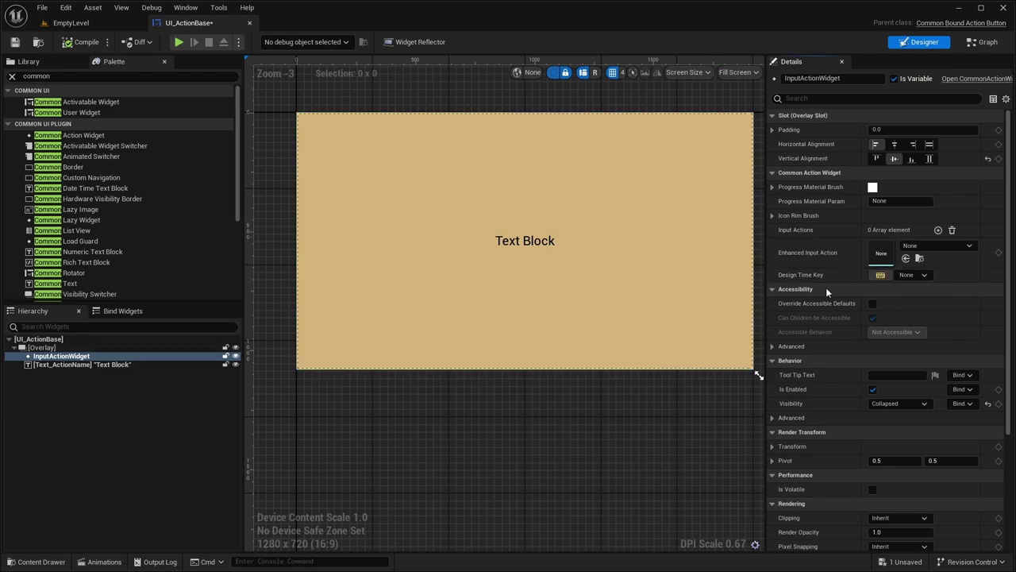
- Preview InputActionWidget with its Design Time Key set to 1, and reset the key to its default
click(477, 389)
click(347, 265)
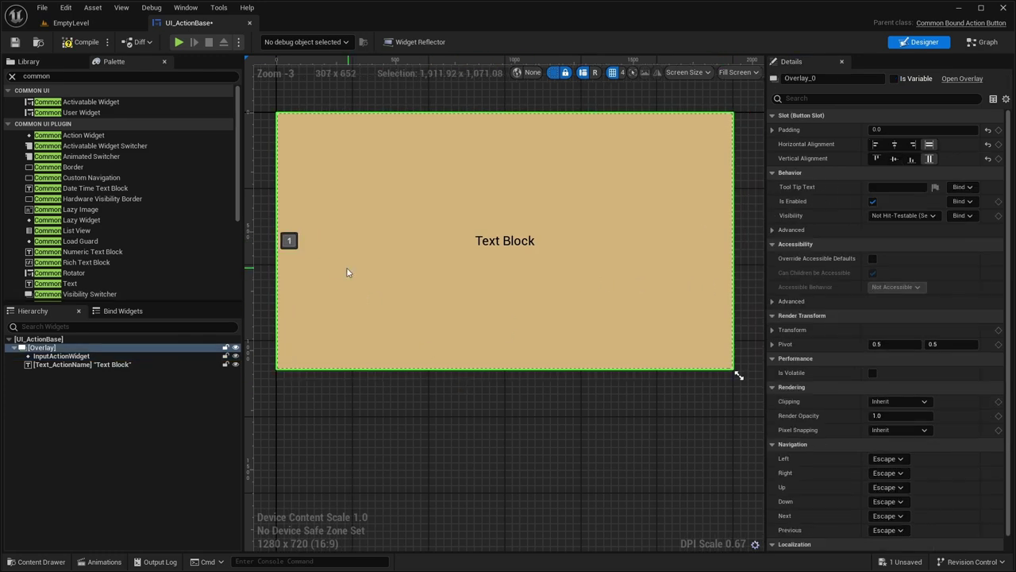
click(282, 245)
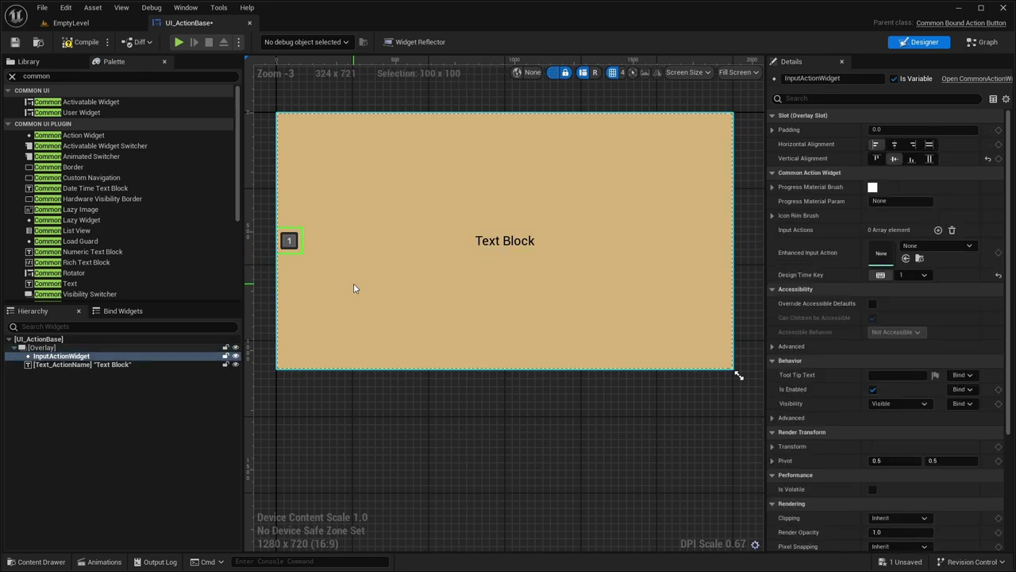
right_drag(354, 286, 362, 281)
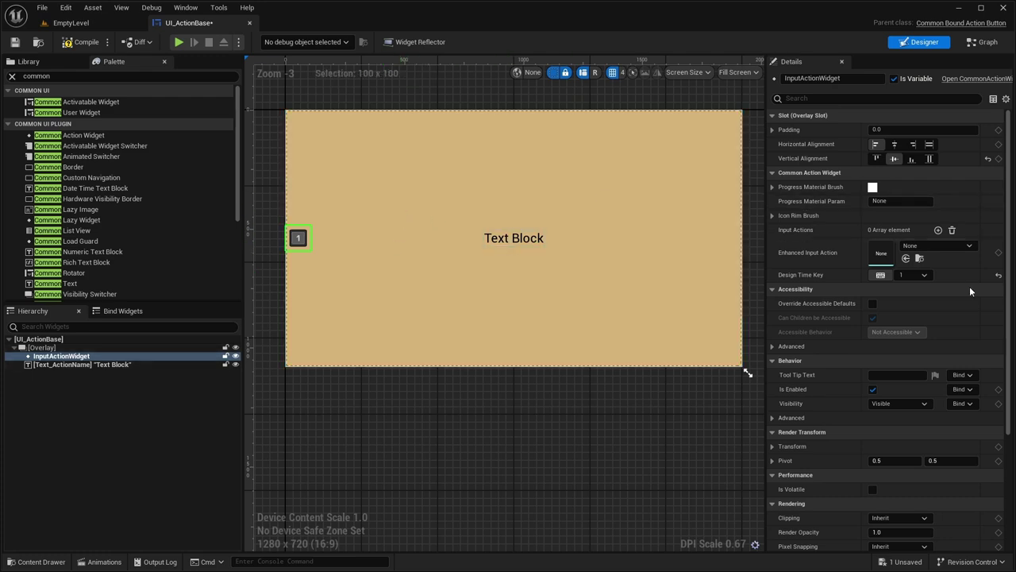
click(998, 276)
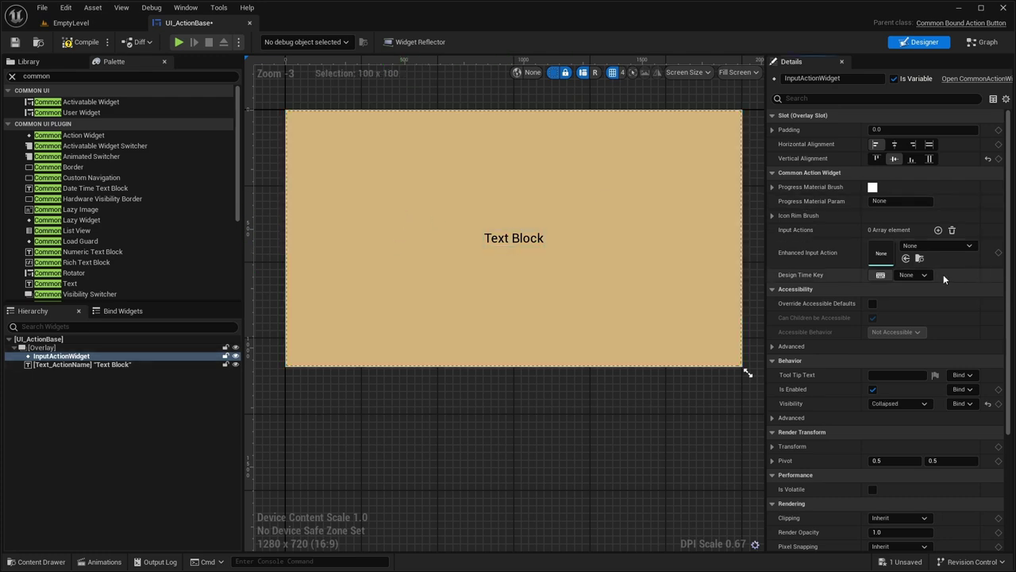
- Set the UI_ActionBase root's minimum width to 300 and minimum height to 100
click(66, 364)
right_drag(691, 331, 561, 349)
click(32, 339)
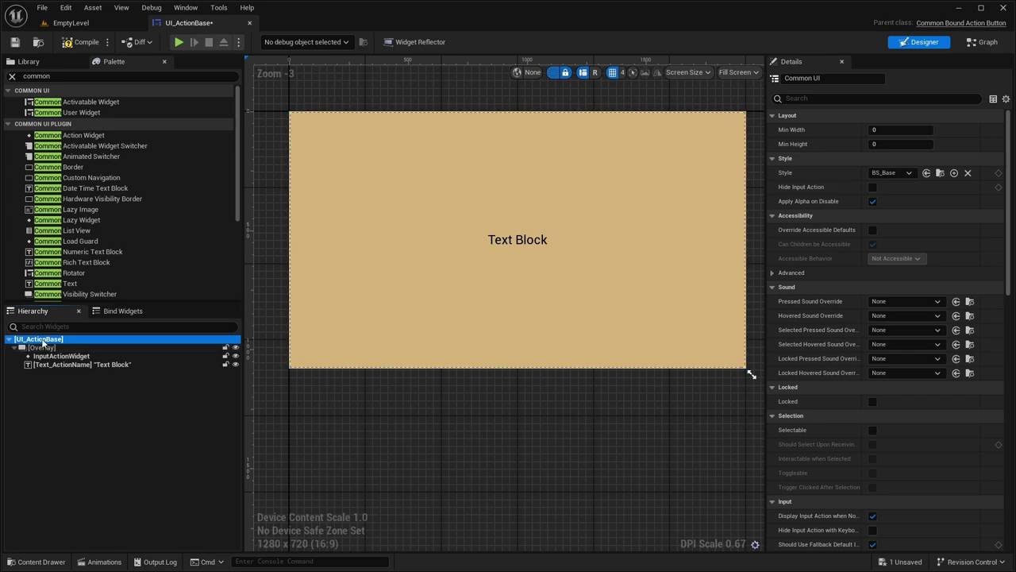
click(877, 129)
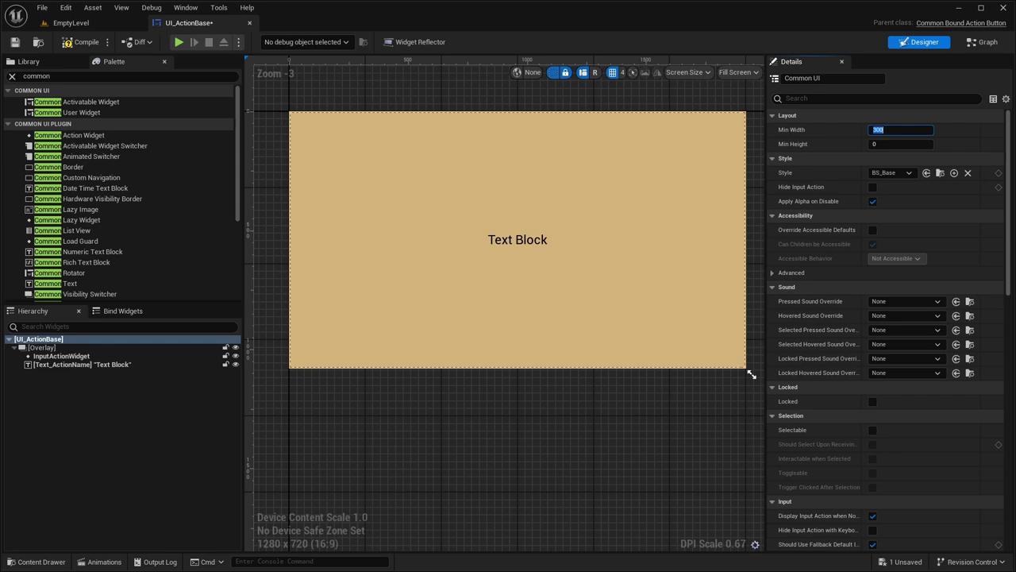
key(Tab)
text(1)
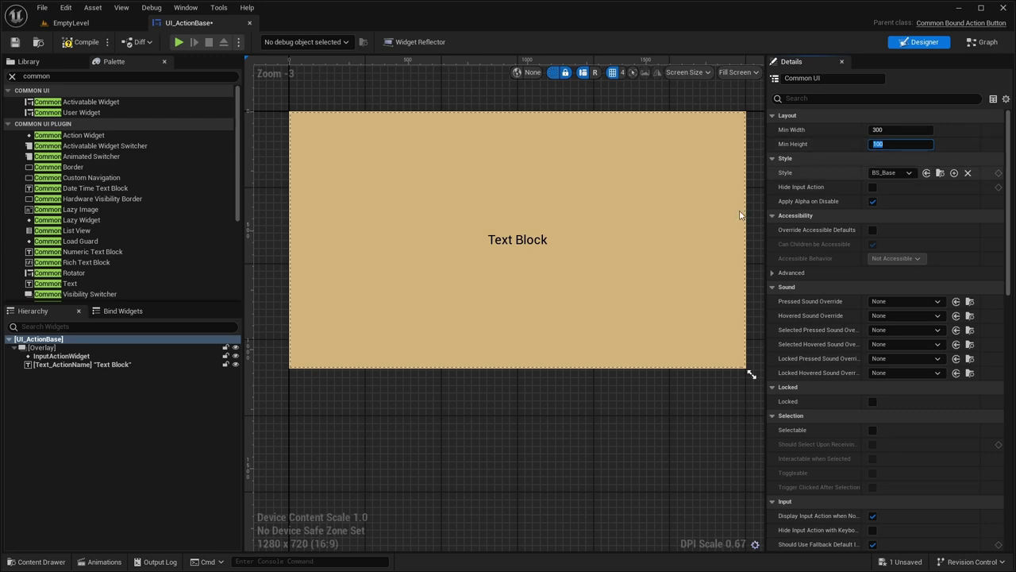
right_drag(590, 426, 585, 405)
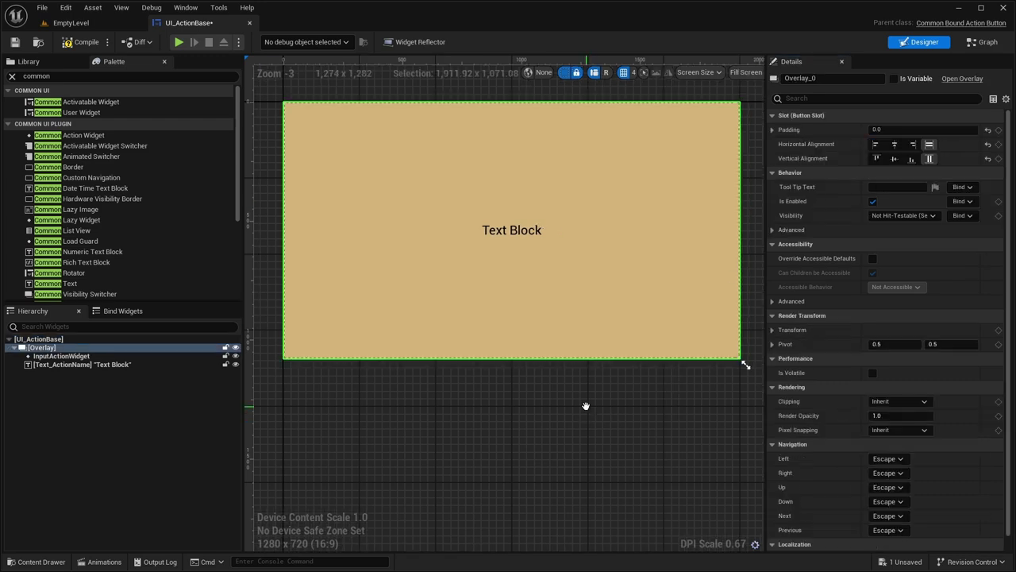
- Search the widget palette for "comm action" and enable Display in Action Bar on the UI_ActionBase root
click(70, 339)
scroll(820, 297, down, 5)
scroll(821, 292, down, 5)
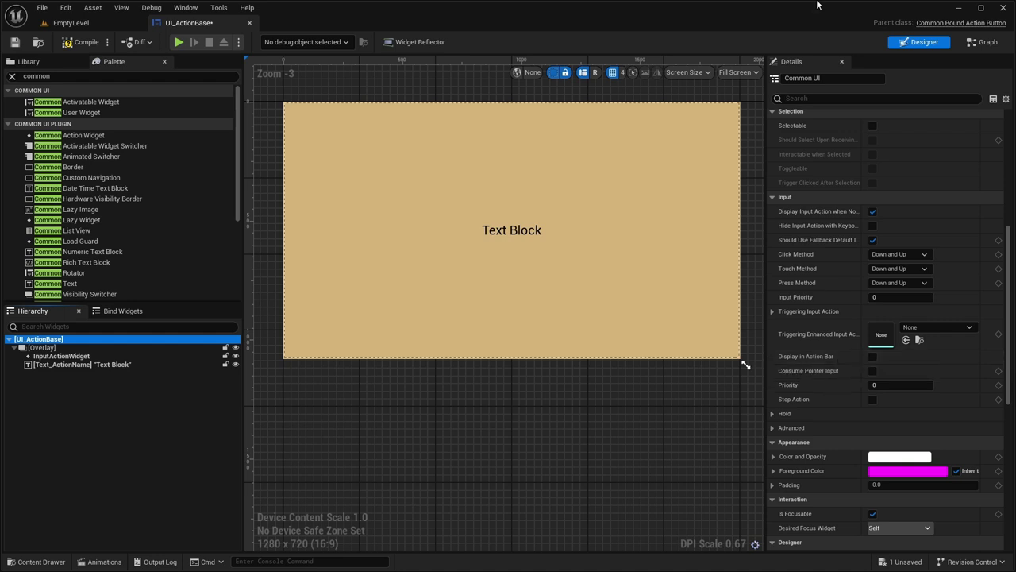
click(16, 76)
text(co)
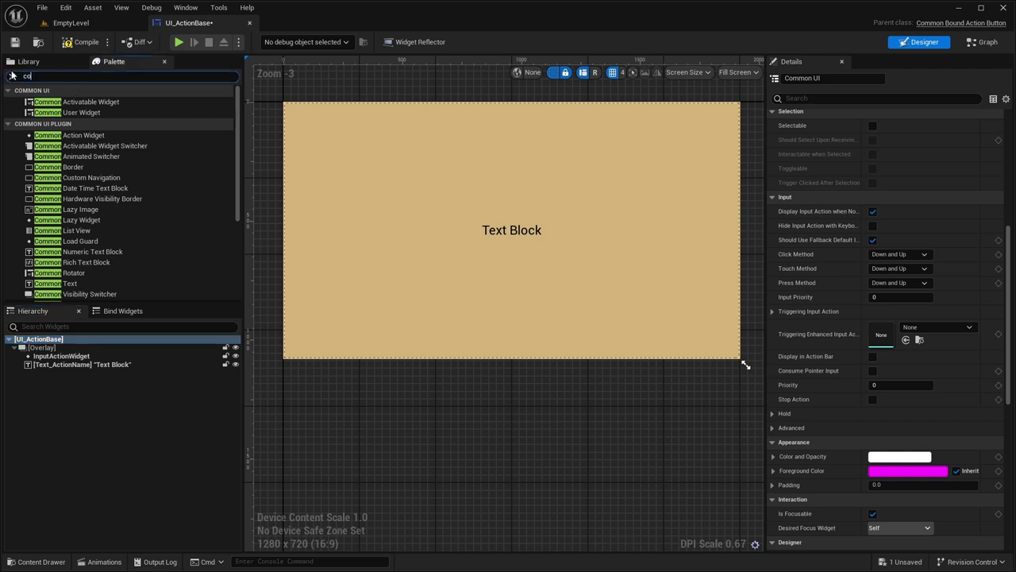
text(mm action)
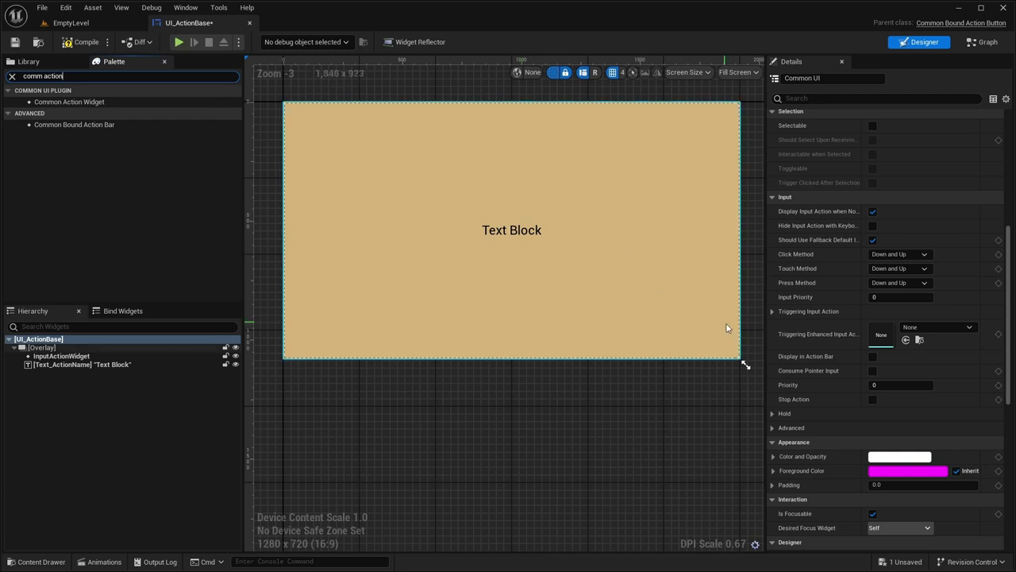
click(872, 357)
click(871, 356)
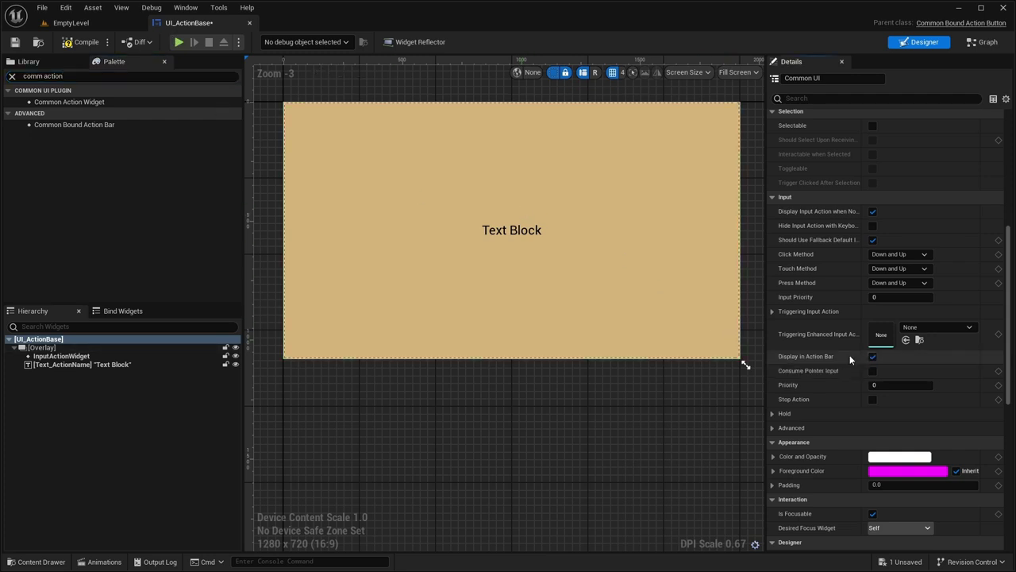
- Compile and save UI_ActionBase, and close its editor
scroll(839, 239, down, 4)
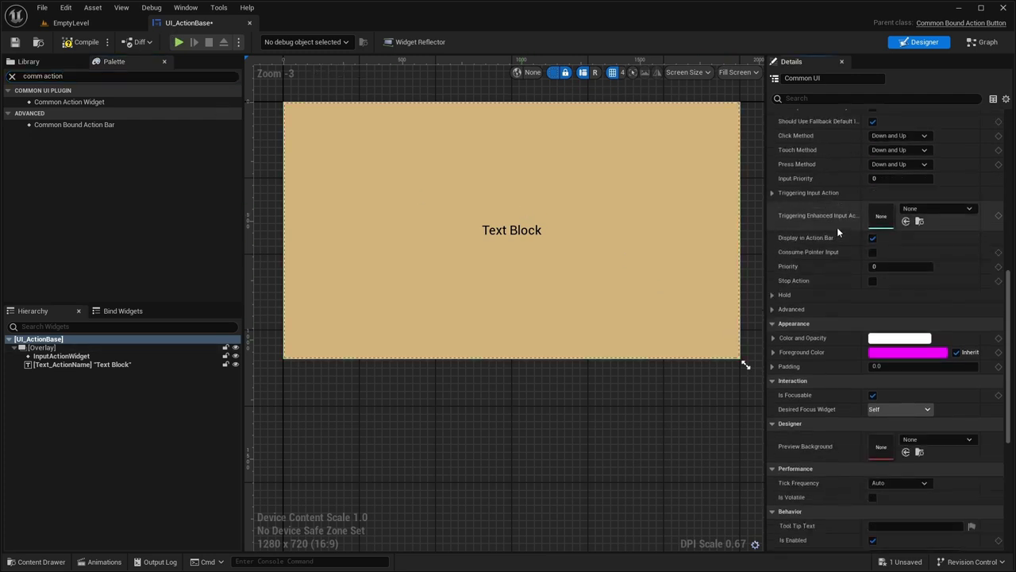
scroll(837, 231, up, 1)
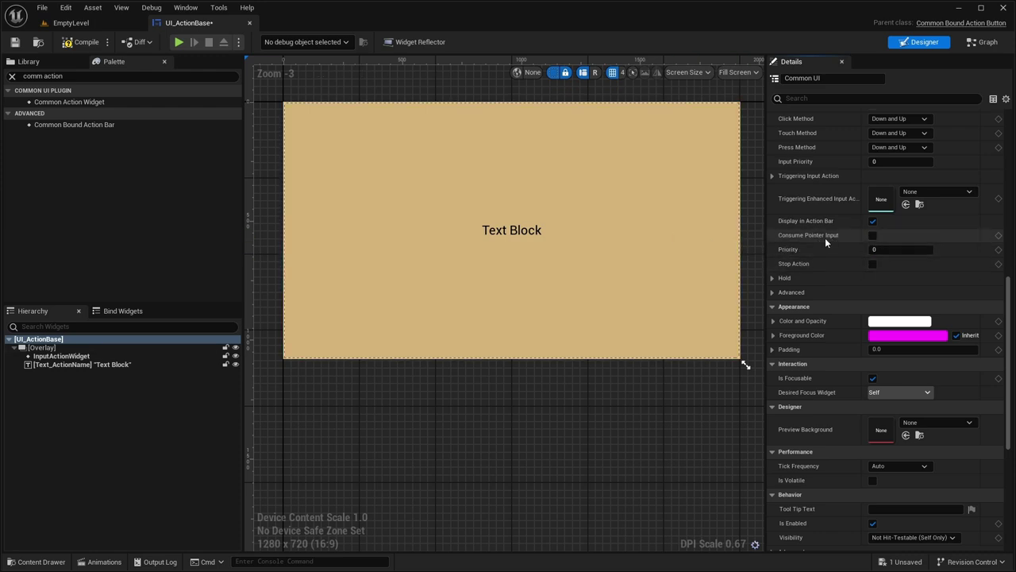
scroll(826, 238, down, 3)
scroll(825, 238, down, 3)
scroll(820, 239, up, 10)
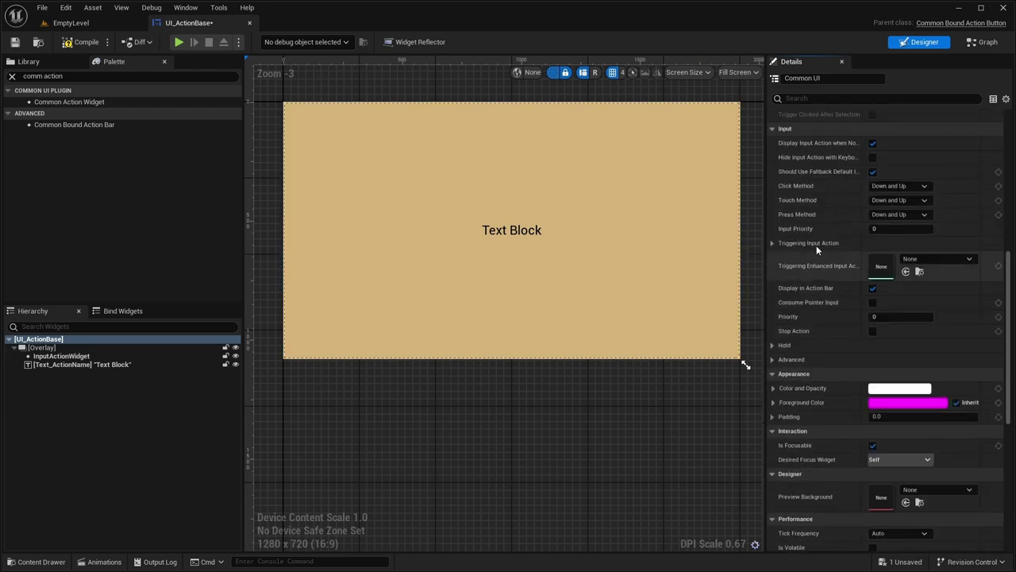
scroll(814, 244, up, 10)
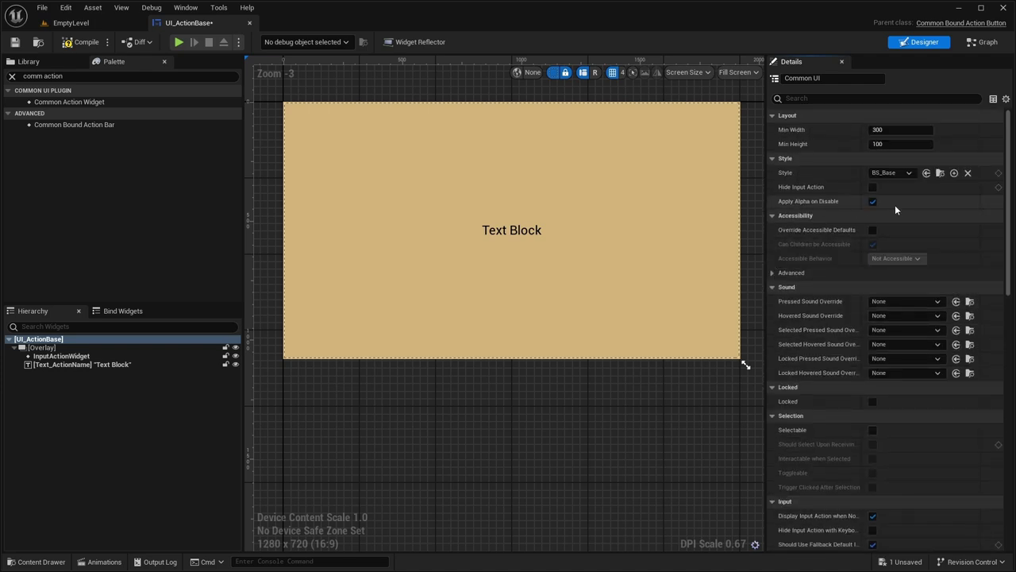
click(79, 41)
click(14, 41)
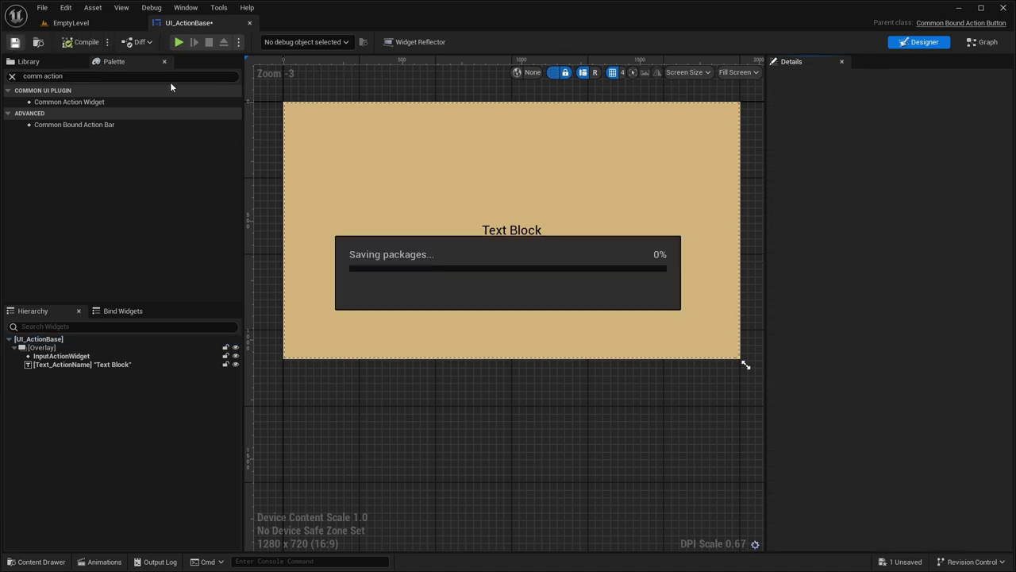
click(249, 25)
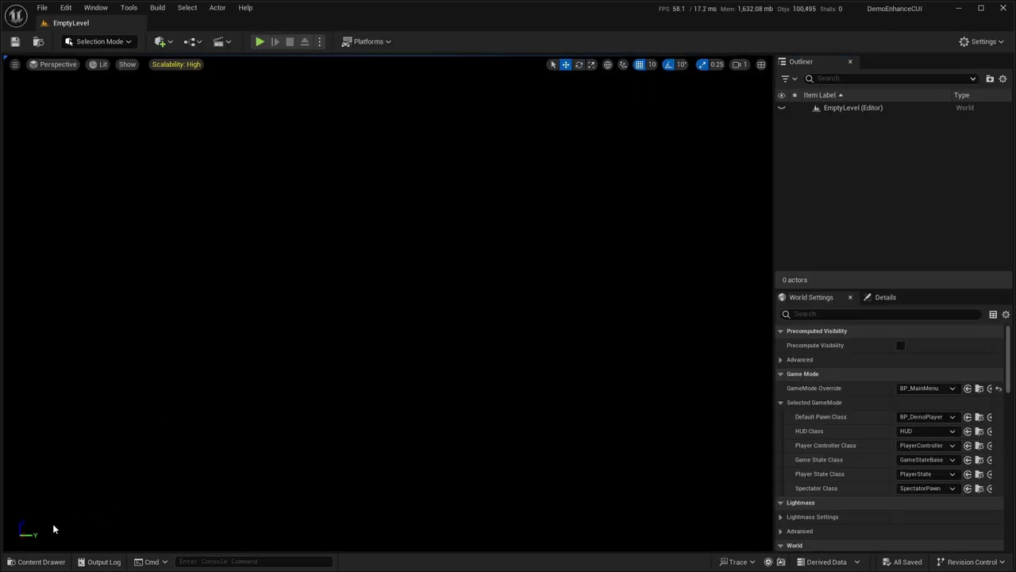
- Create a widget blueprint named UI_ButtonBase in the Button folder, with CommonButtonBase as parent class and an Overlay as root widget
click(35, 561)
right_click(344, 423)
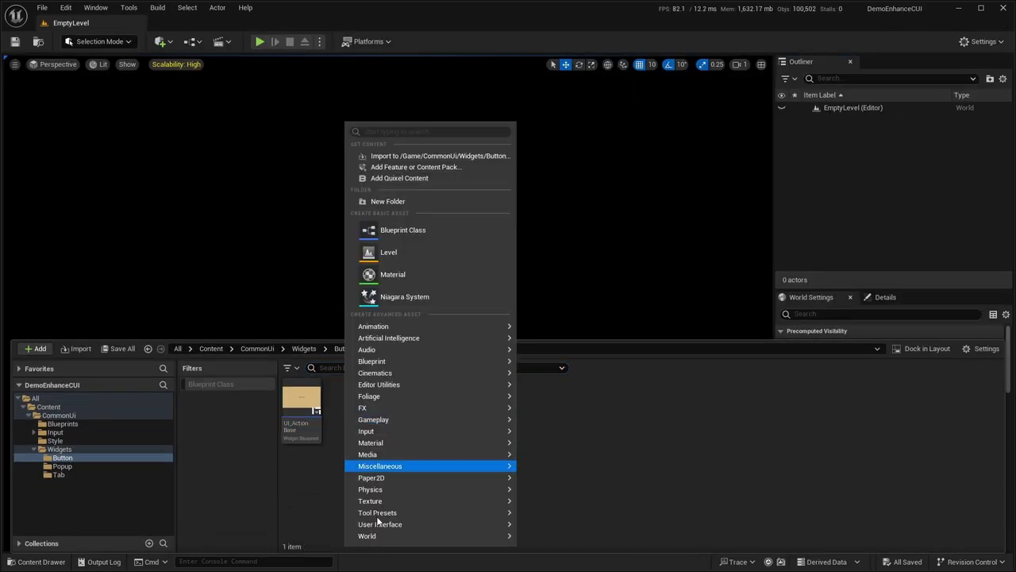
mouse_move(388, 527)
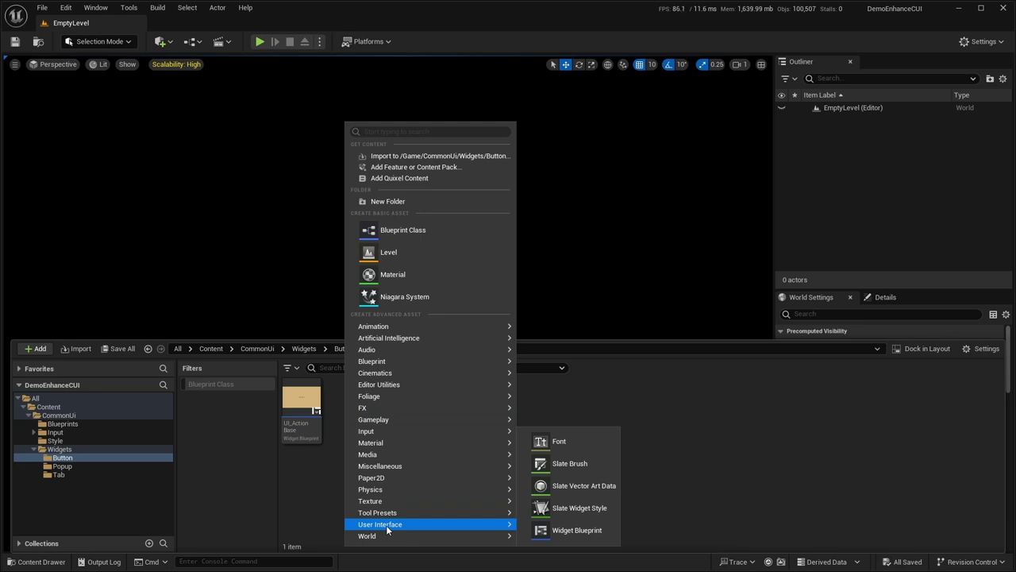
click(555, 530)
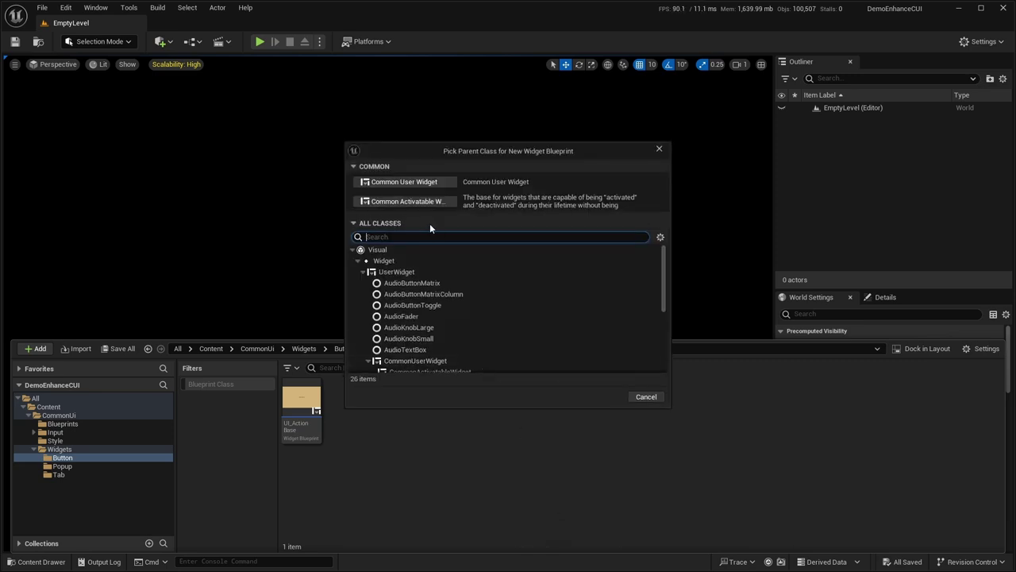
text(button)
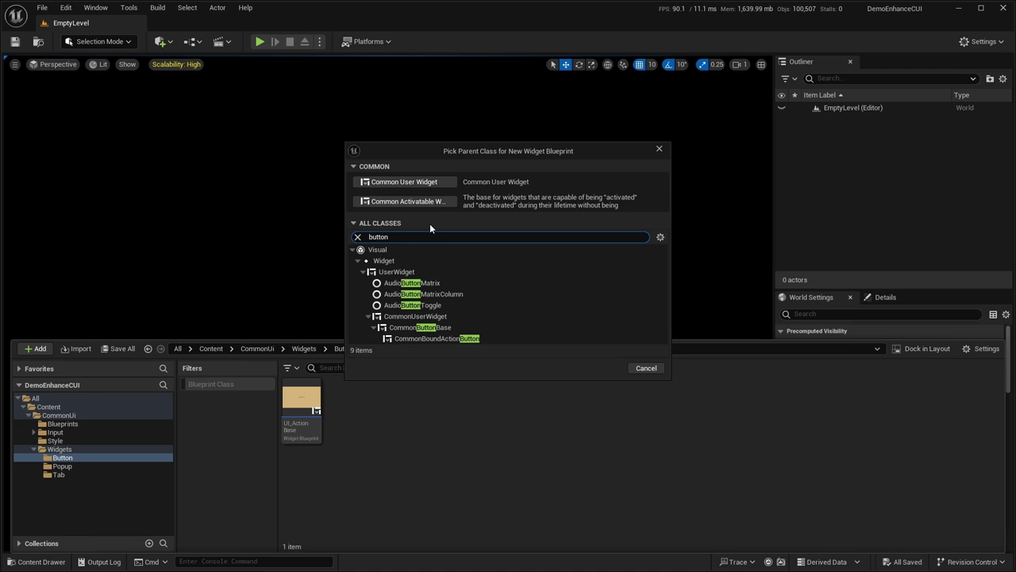
click(447, 338)
click(595, 366)
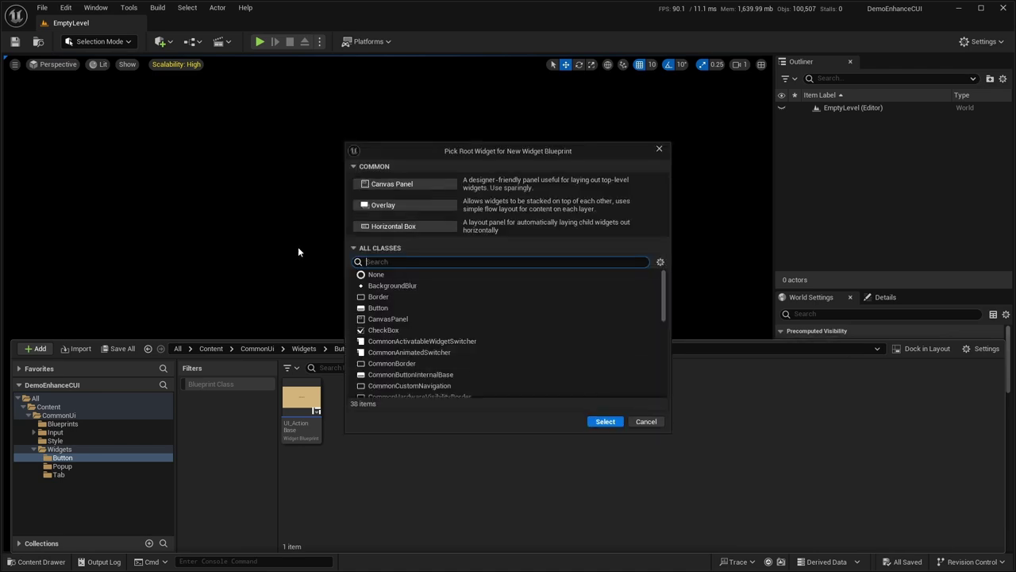
click(370, 207)
text(UI_ButtonBase)
key(Return)
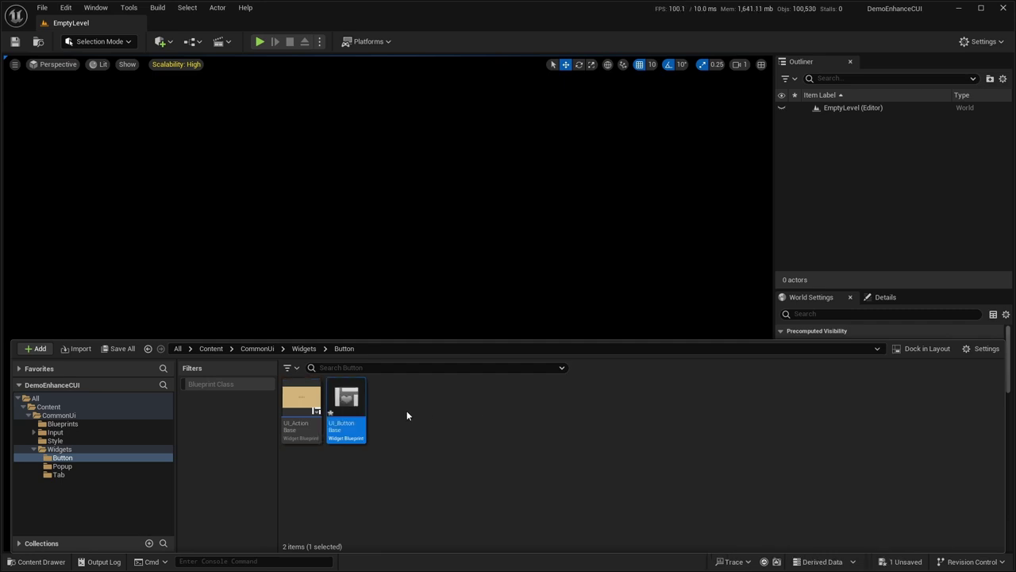
- Open UI_ButtonBase and assign BS_Base as the style of its root
double_click(347, 408)
click(54, 349)
click(40, 339)
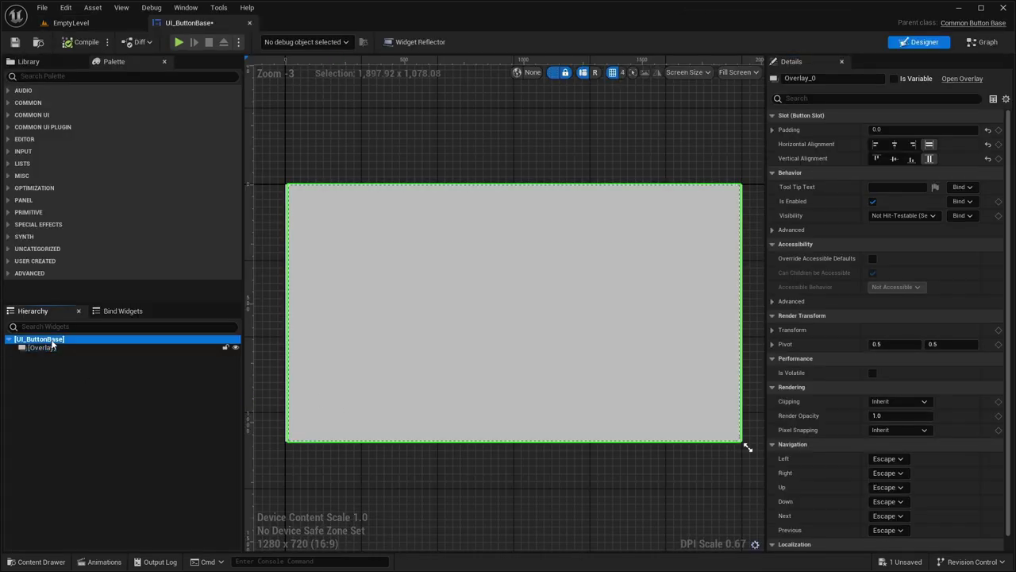
click(884, 173)
click(905, 208)
- Set the UI_ButtonBase root's minimum width to 300 and minimum height to 100
click(884, 130)
text(300)
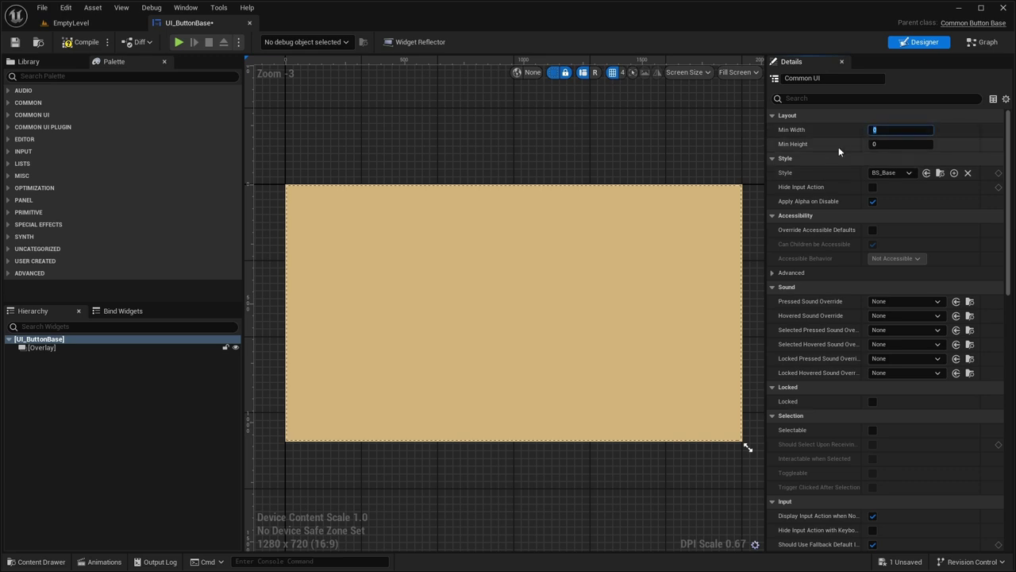
click(881, 144)
text(100)
key(Return)
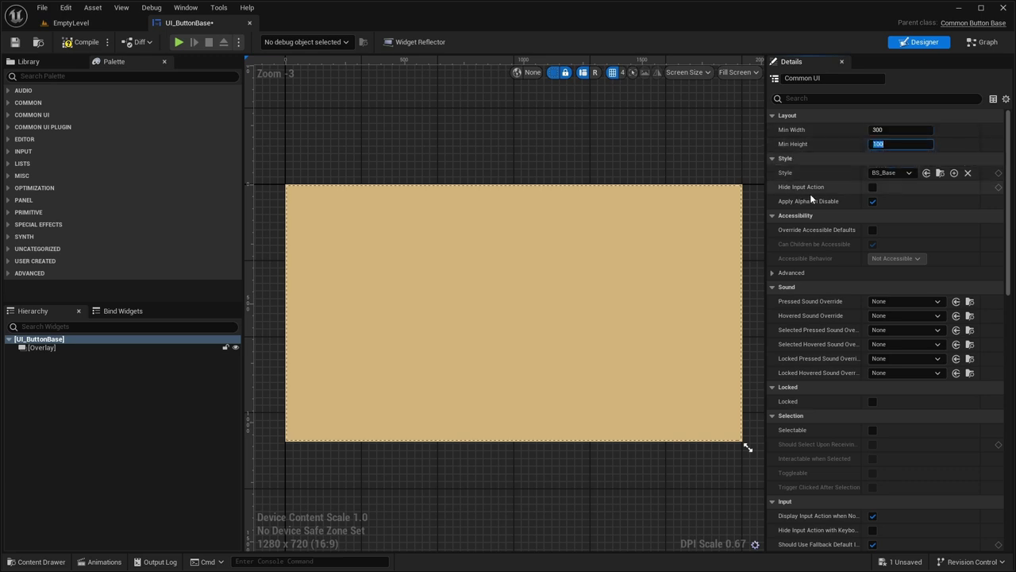
- Enable Display in Action Bar on the UI_ButtonBase root, compile the widget and widen the property name column
scroll(814, 204, down, 6)
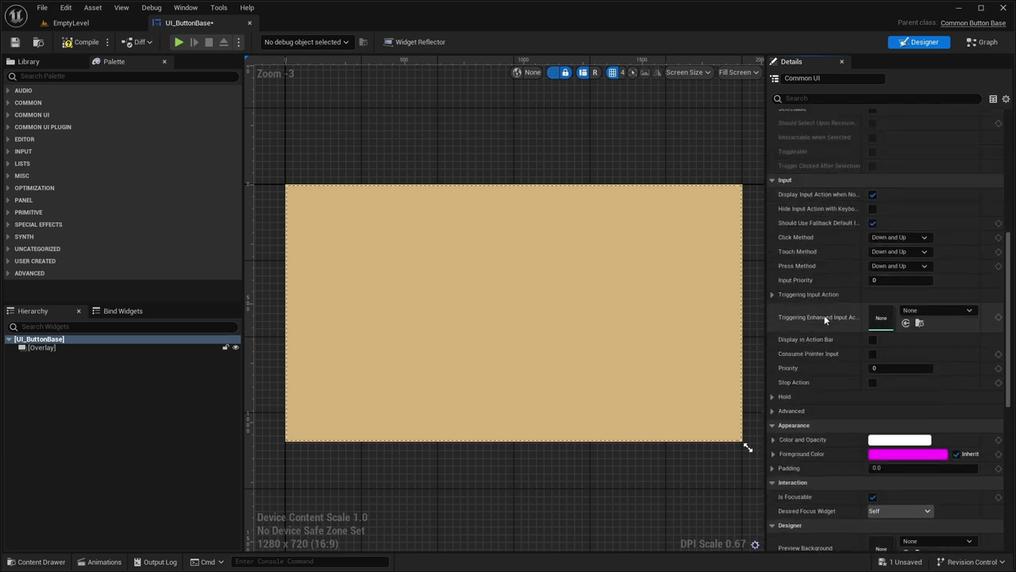
click(873, 339)
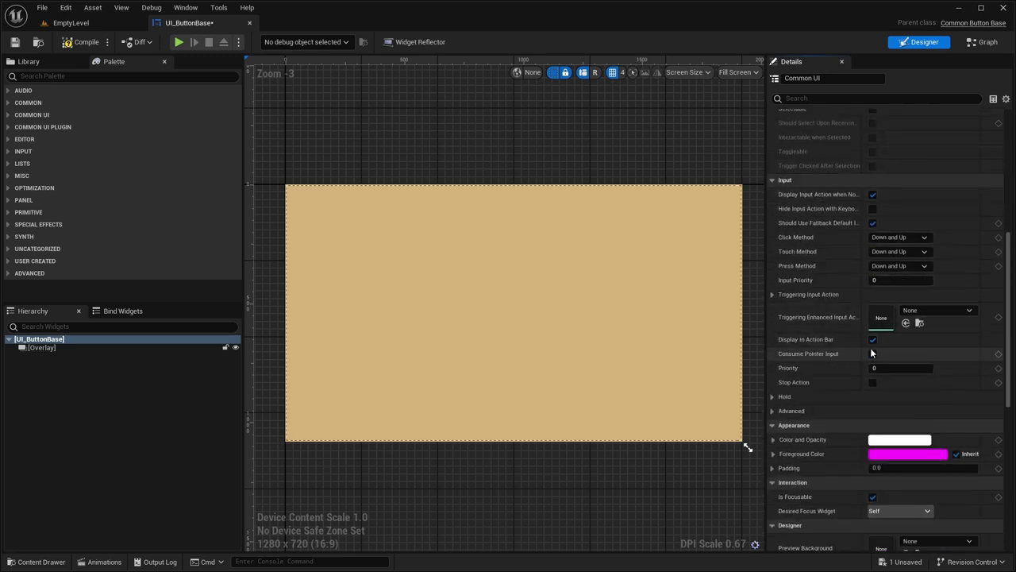
click(77, 41)
click(707, 273)
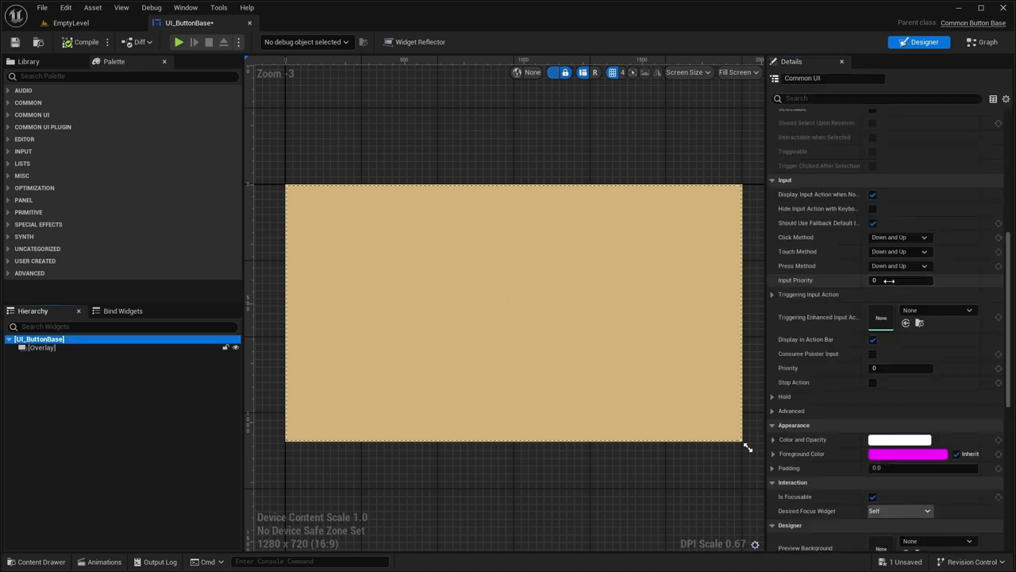
drag(867, 199, 905, 202)
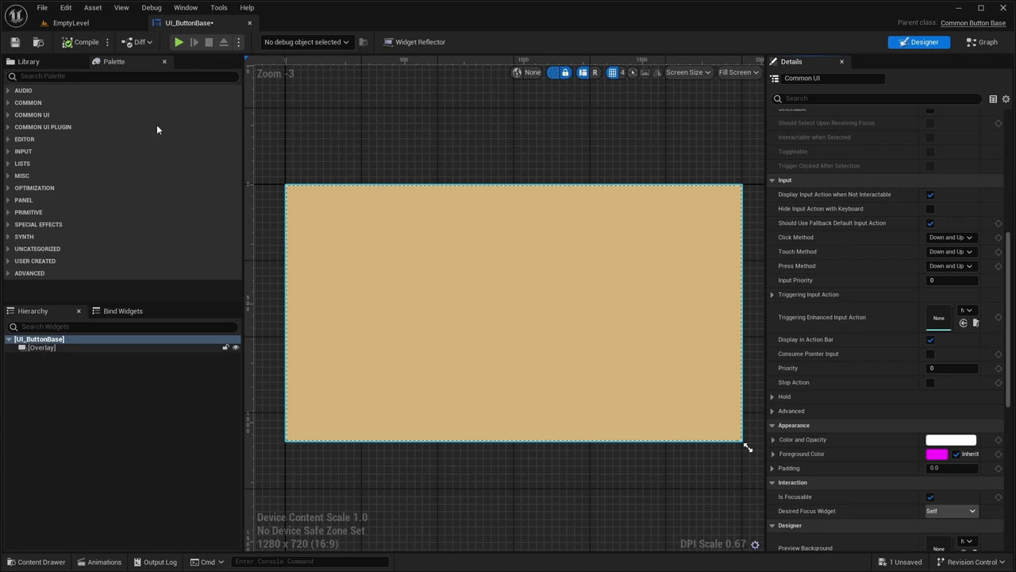
- Copy InputActionWidget and the Text_ActionName text from UI_ActionBase into the Overlay of UI_ButtonBase
click(40, 561)
click(302, 443)
double_click(302, 441)
shift+click(35, 362)
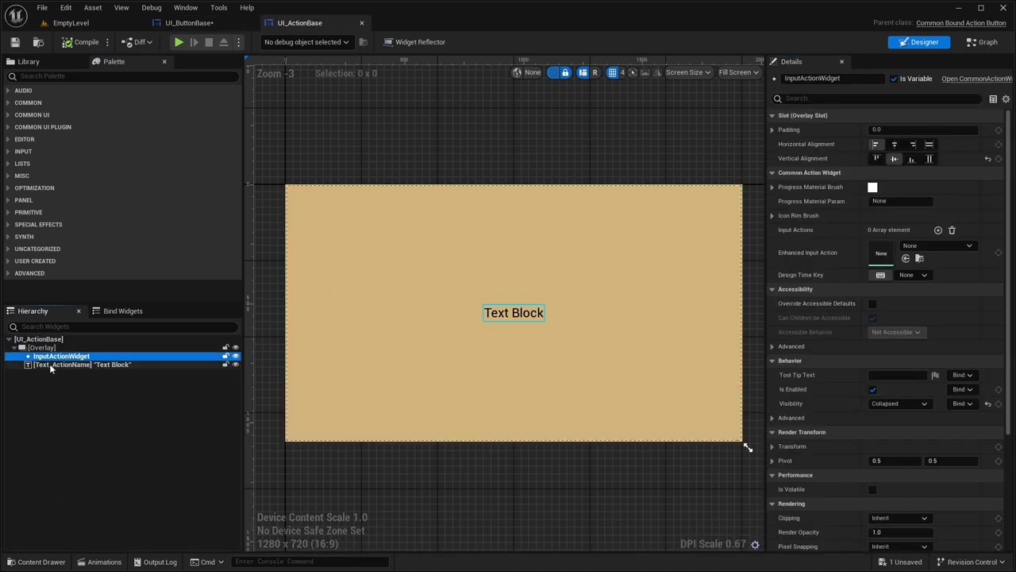
click(198, 22)
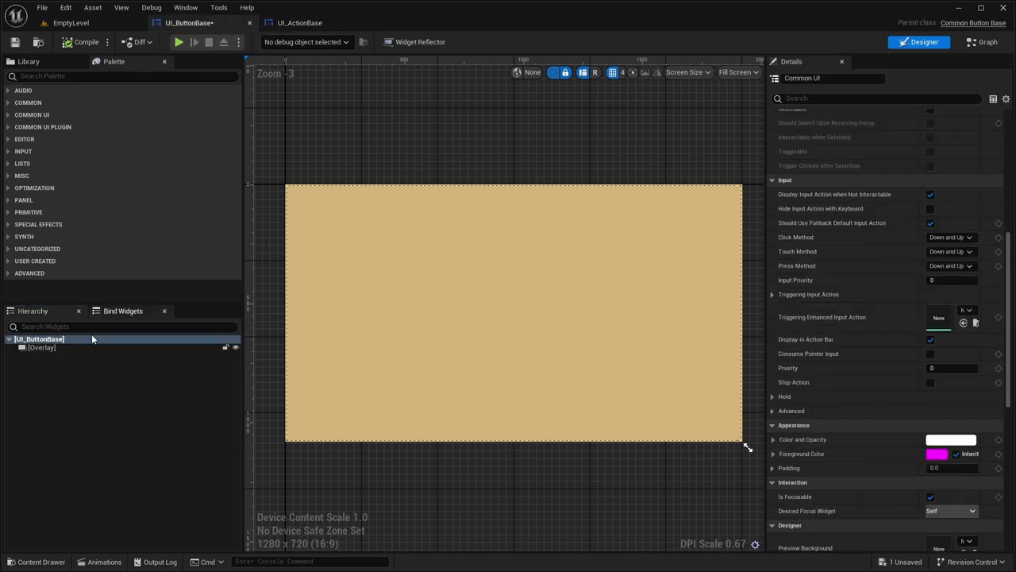
click(60, 400)
- Rename the pasted Text_ActionName widget in UI_ButtonBase as TextBlock
click(75, 365)
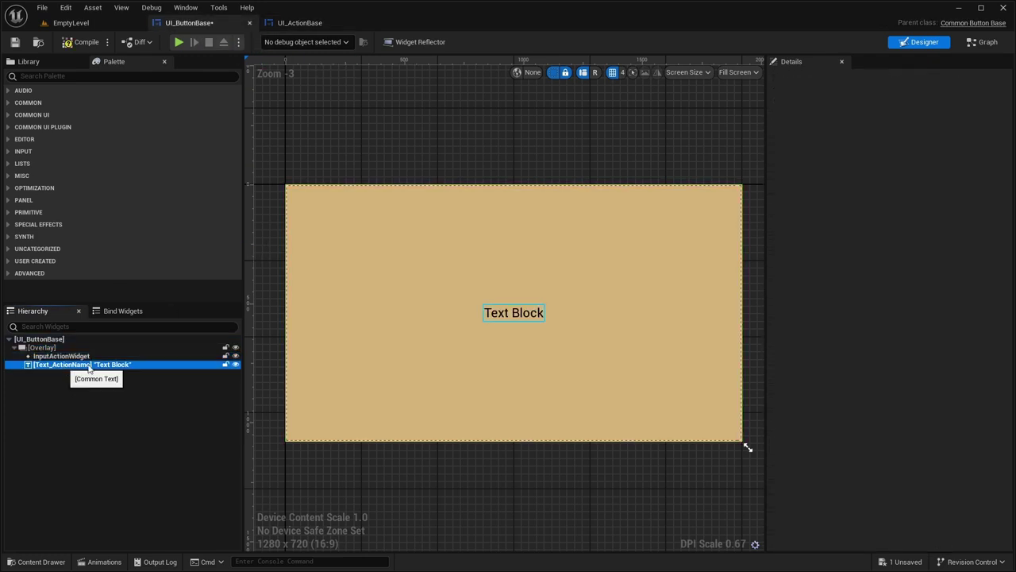
click(843, 79)
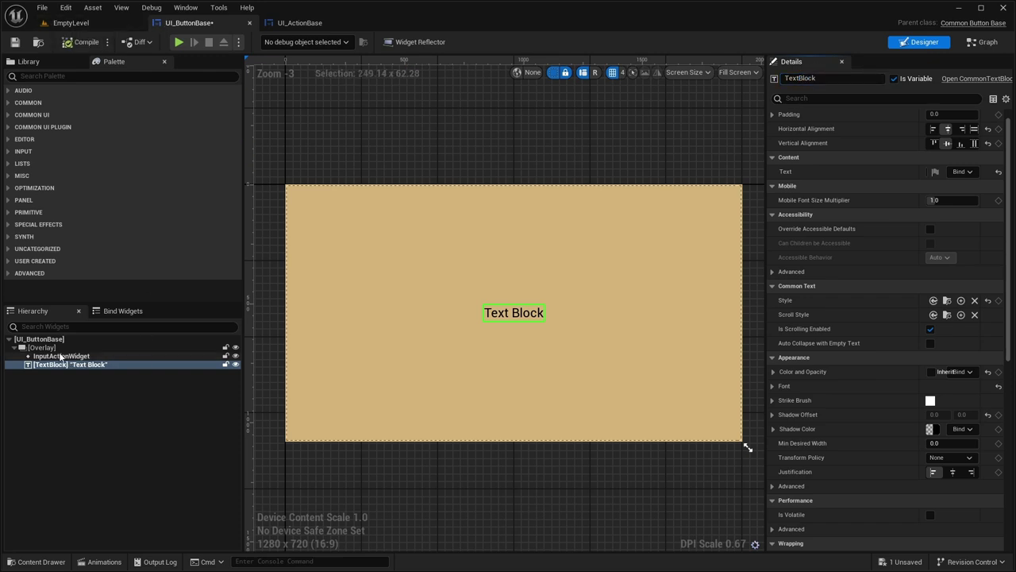
- Check the name of the pasted InputActionWidget and widen the details area and its value column
click(141, 357)
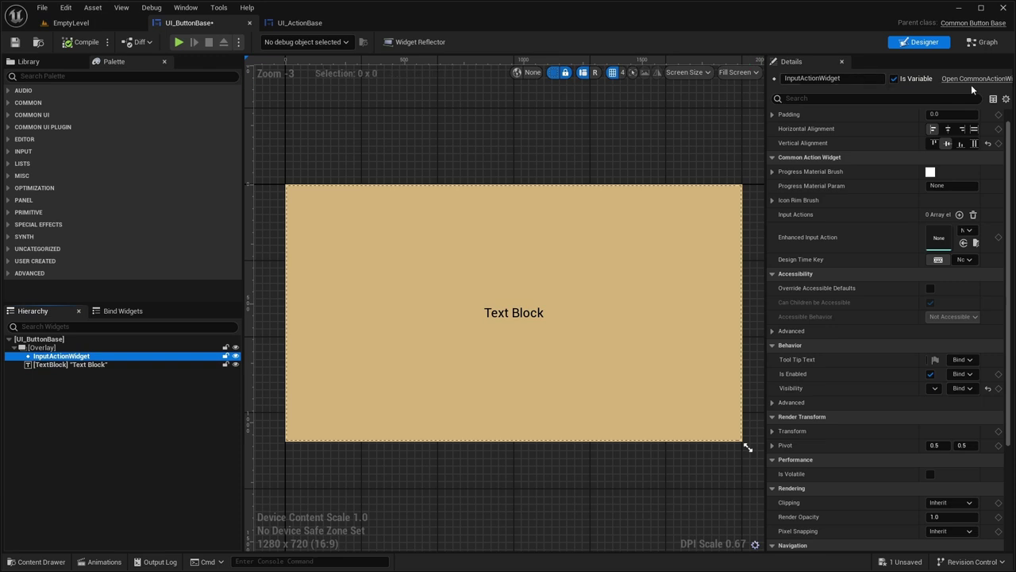
click(866, 80)
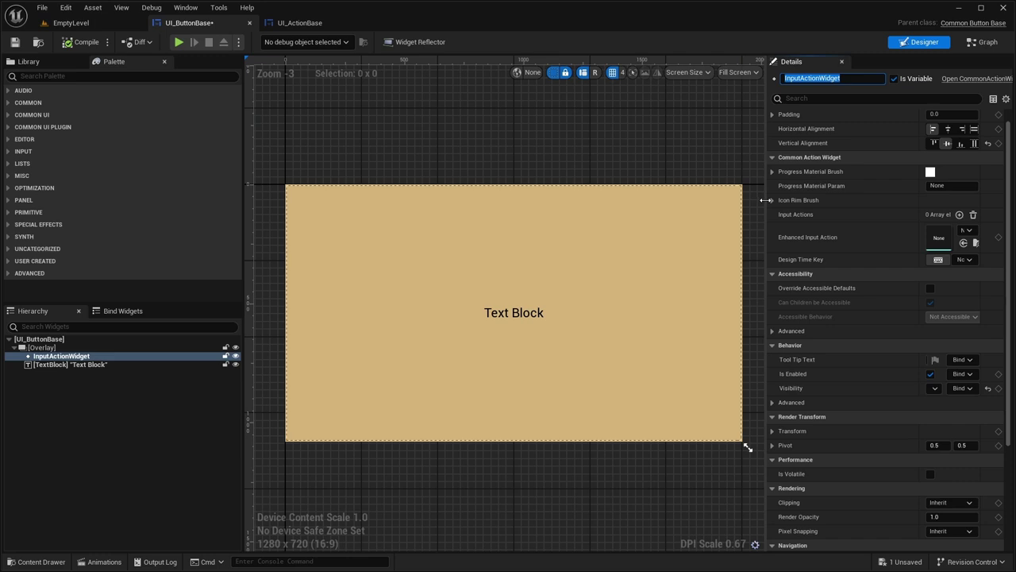
drag(766, 201, 739, 200)
drag(909, 214, 855, 214)
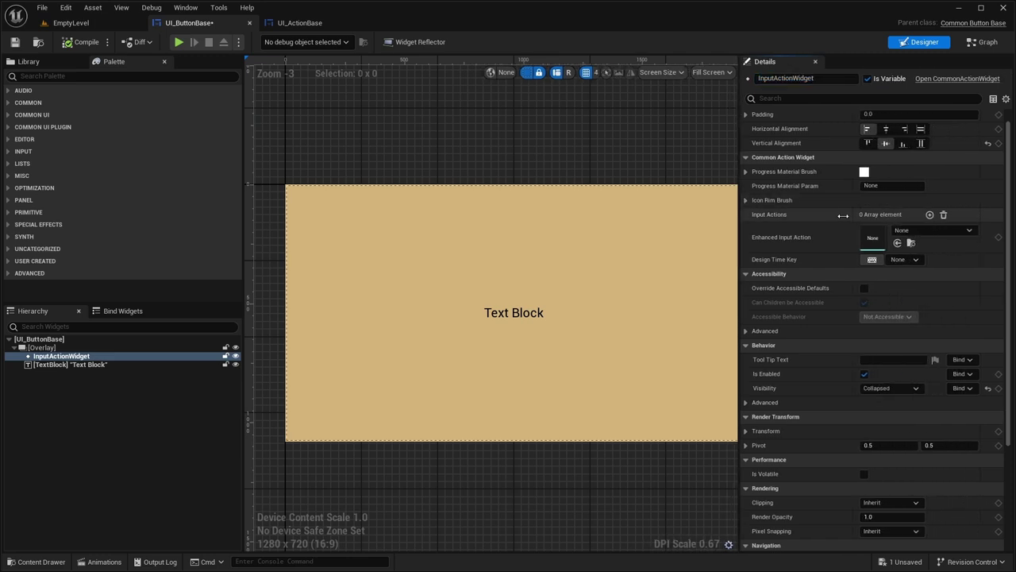
click(533, 268)
right_drag(476, 310, 457, 302)
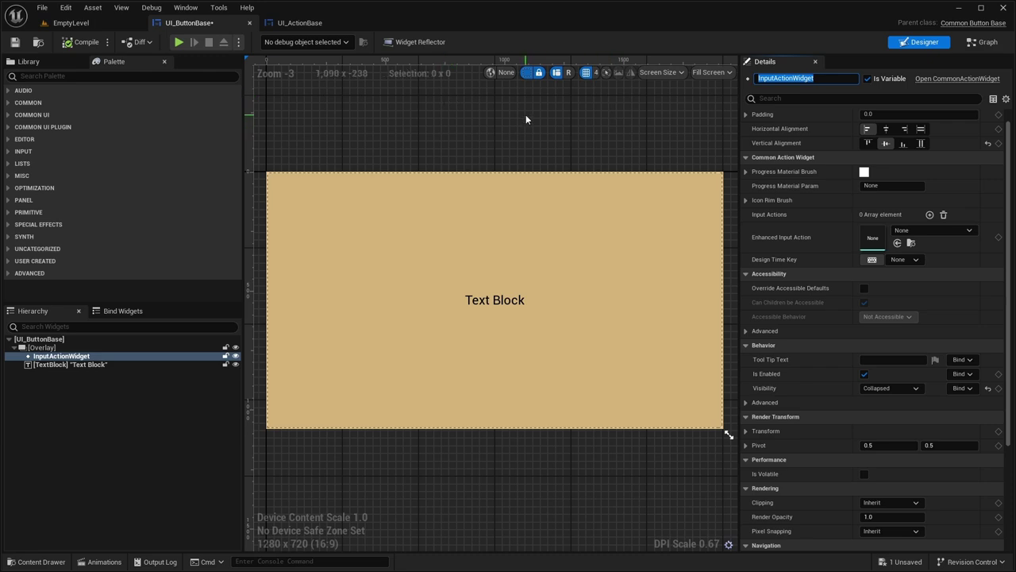
- Close the UI_ActionBase blueprint and select TextBlock in UI_ButtonBase
click(300, 22)
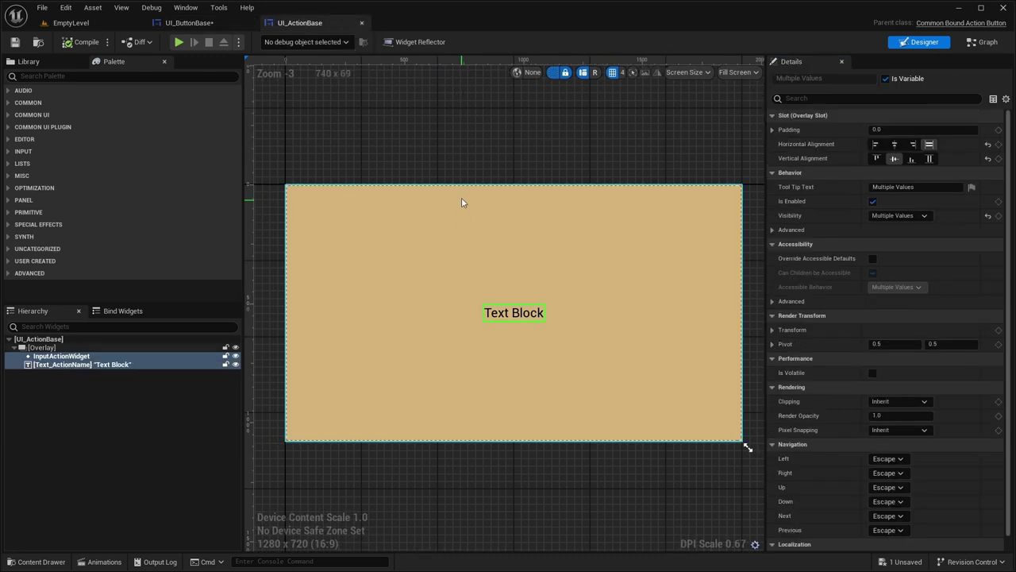
key(ctrl+w)
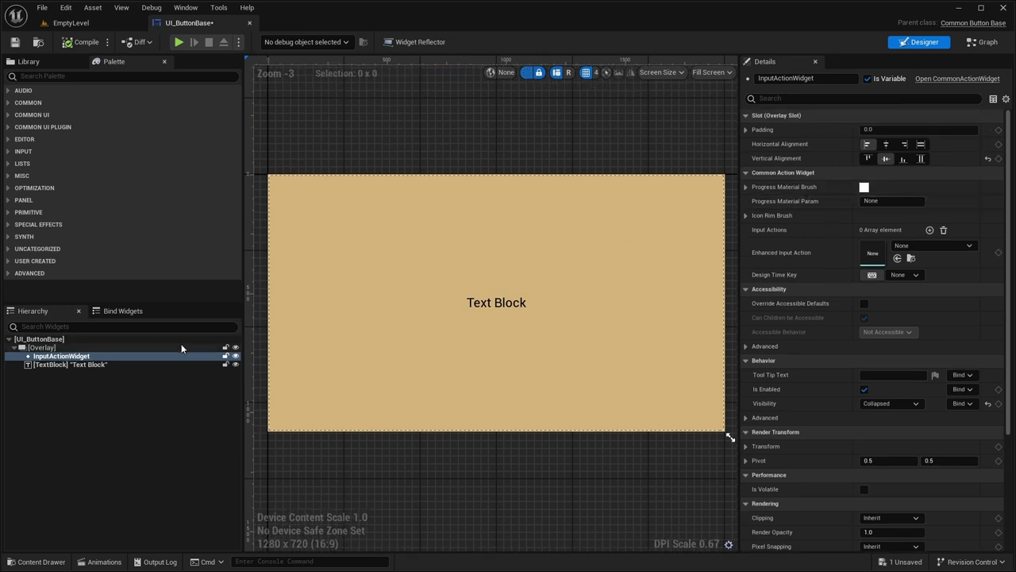
click(96, 364)
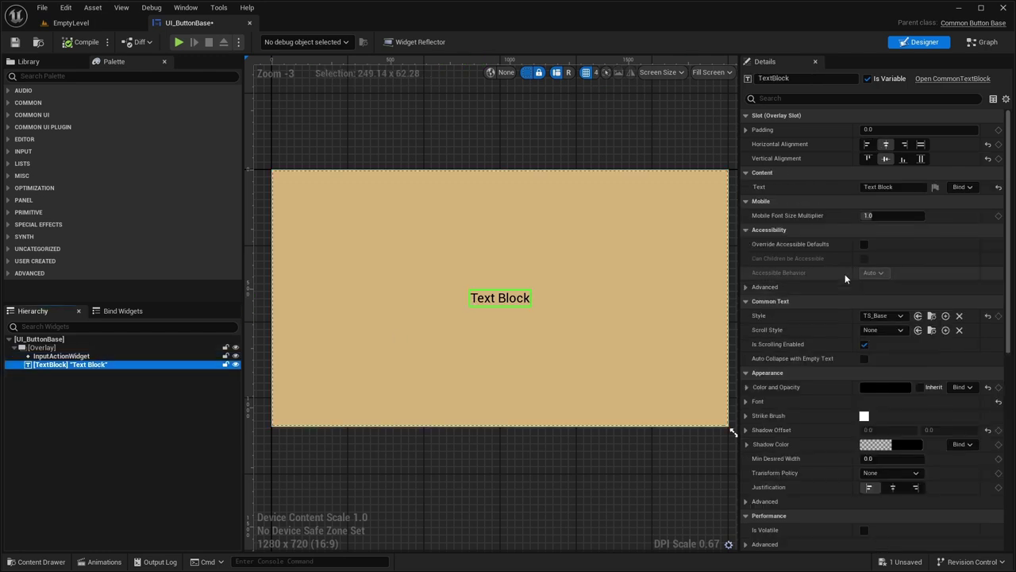
- Delete the default event nodes below Event Pre Construct from UI_ButtonBase's event graph
click(978, 43)
right_drag(705, 305, 614, 313)
drag(680, 481, 429, 250)
key(Delete)
right_drag(603, 236, 534, 232)
right_drag(439, 179, 490, 198)
- Add a custom event named Set Button Text and place it below Event Pre Construct
right_click(449, 300)
text(custom)
key(Return)
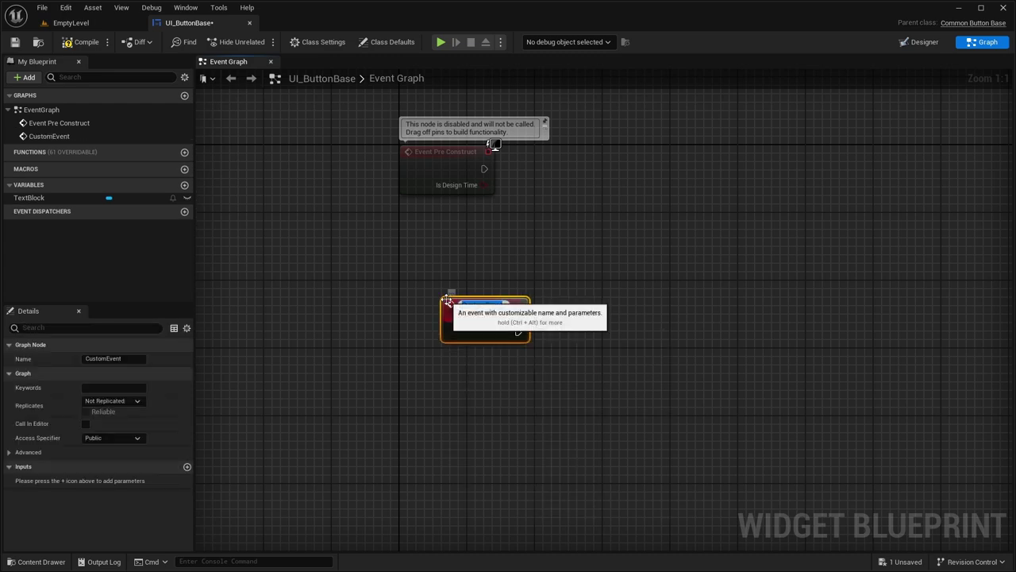
text(Se)
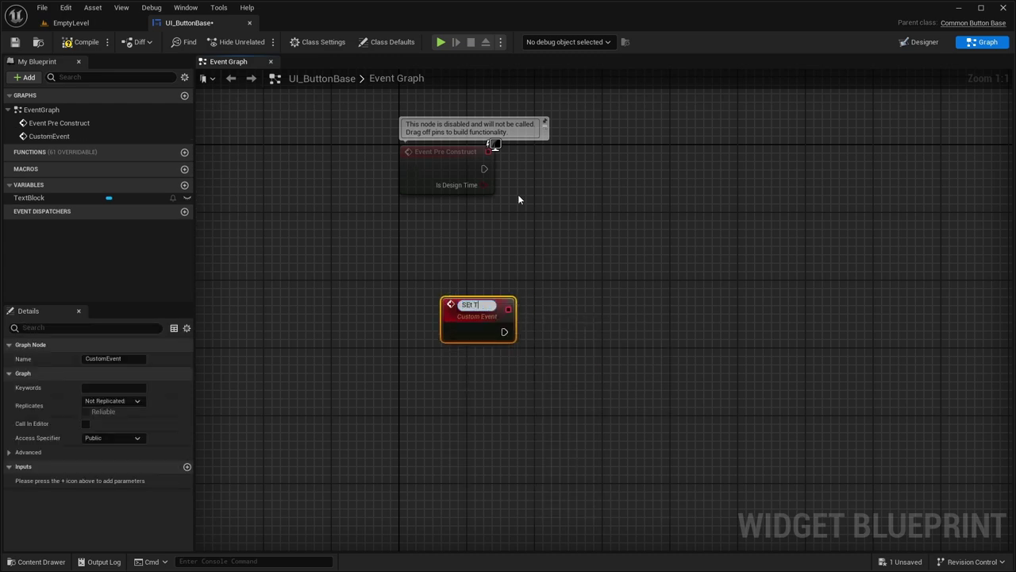
text(t Button Text)
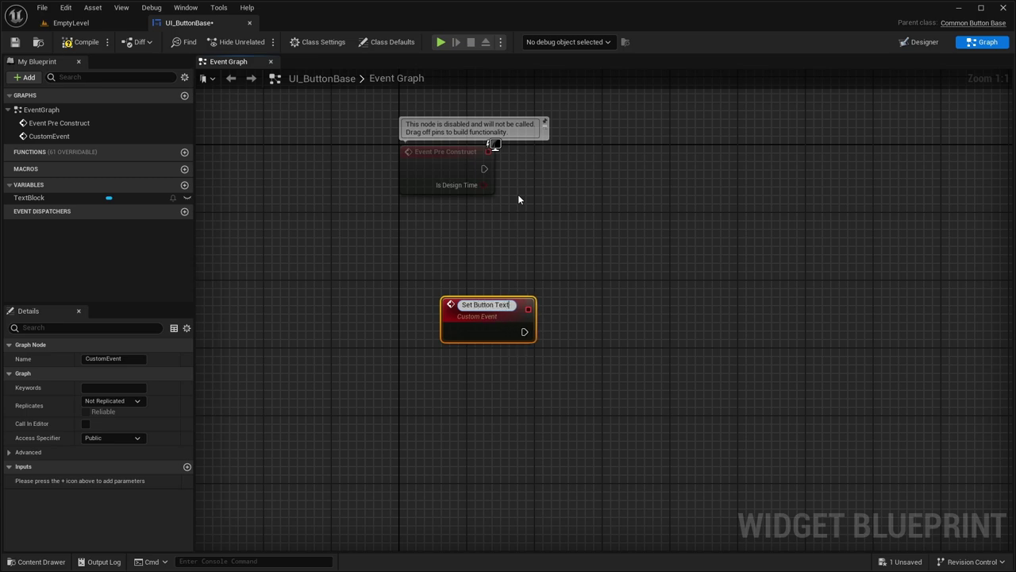
key(Return)
click(556, 230)
drag(482, 304, 508, 335)
- Place a TextBlock reference below the Set Button Text event and add a SetText (Text) node that targets it
click(467, 339)
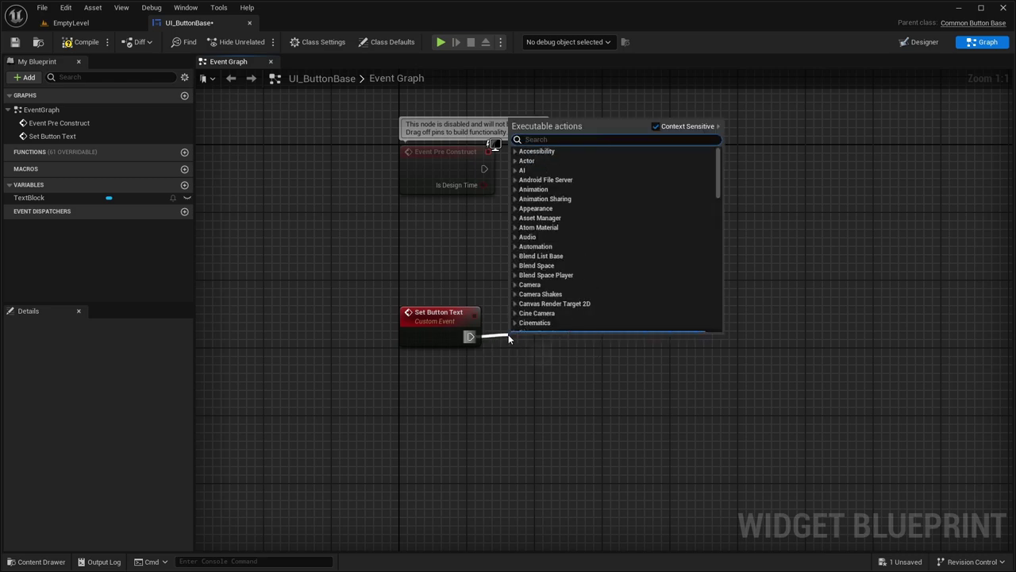
click(39, 193)
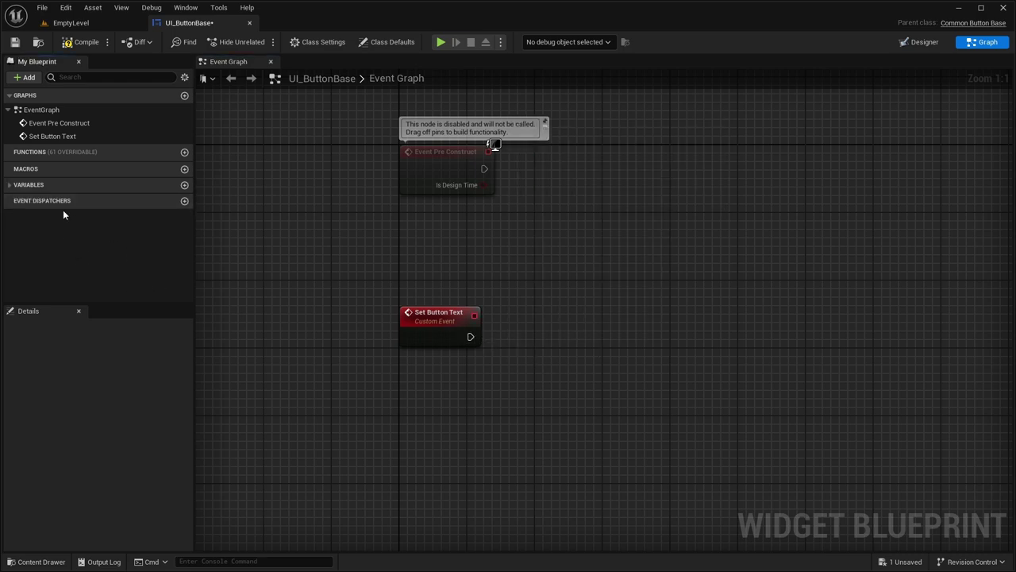
drag(31, 197, 517, 334)
click(429, 393)
text(set text)
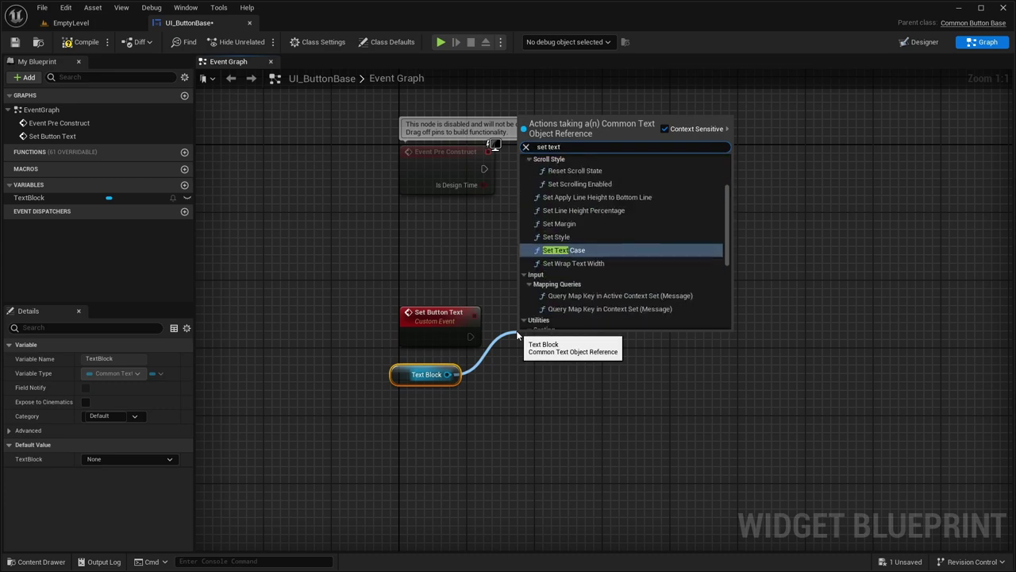
click(576, 323)
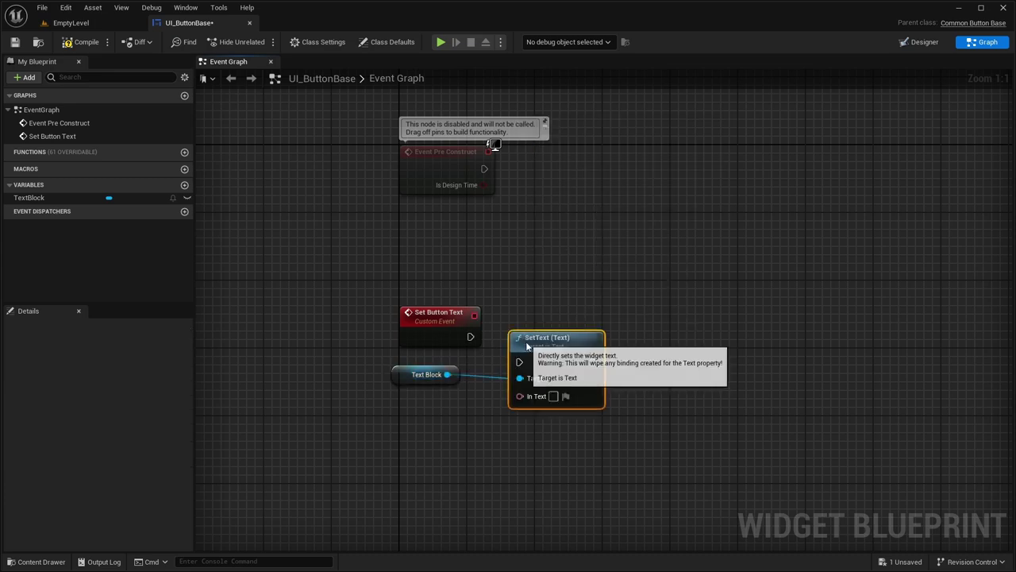
- Place the Text Block node beneath the Set Button Text event and feed SetText's In Text from a new input on that event
drag(414, 380, 431, 371)
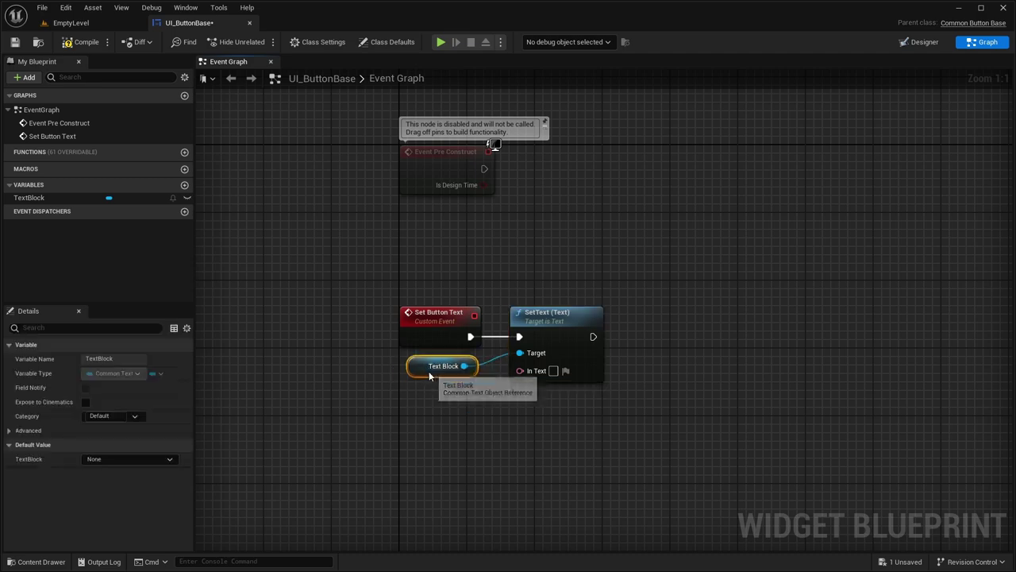
drag(516, 379, 408, 384)
click(473, 258)
click(451, 326)
click(441, 266)
right_drag(441, 266, 401, 253)
drag(364, 258, 579, 396)
click(474, 257)
right_drag(474, 257, 372, 345)
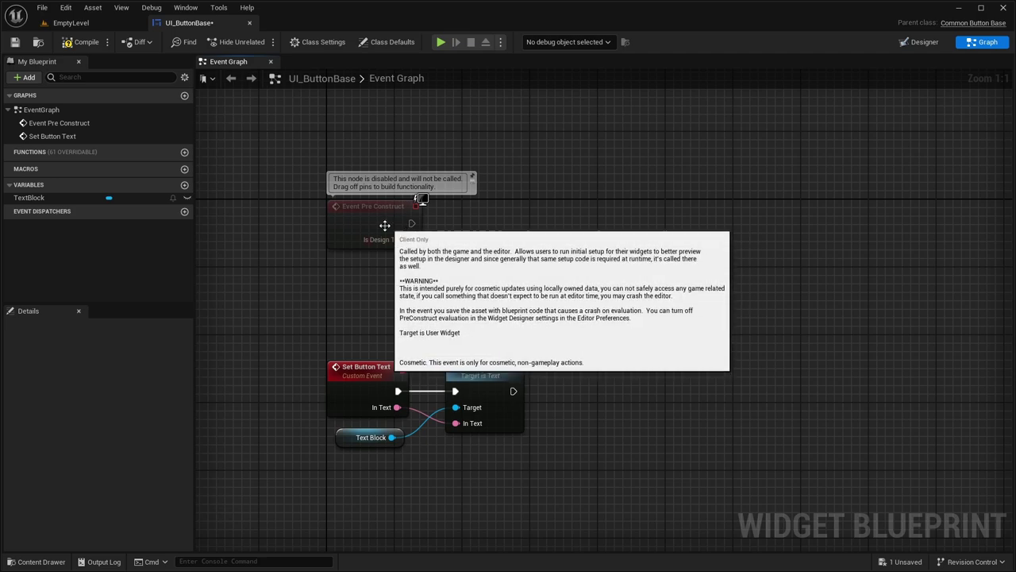
- Call Set Button Text from Event Pre Construct and promote the call's In Text input to a variable
drag(411, 223, 475, 222)
text(set te)
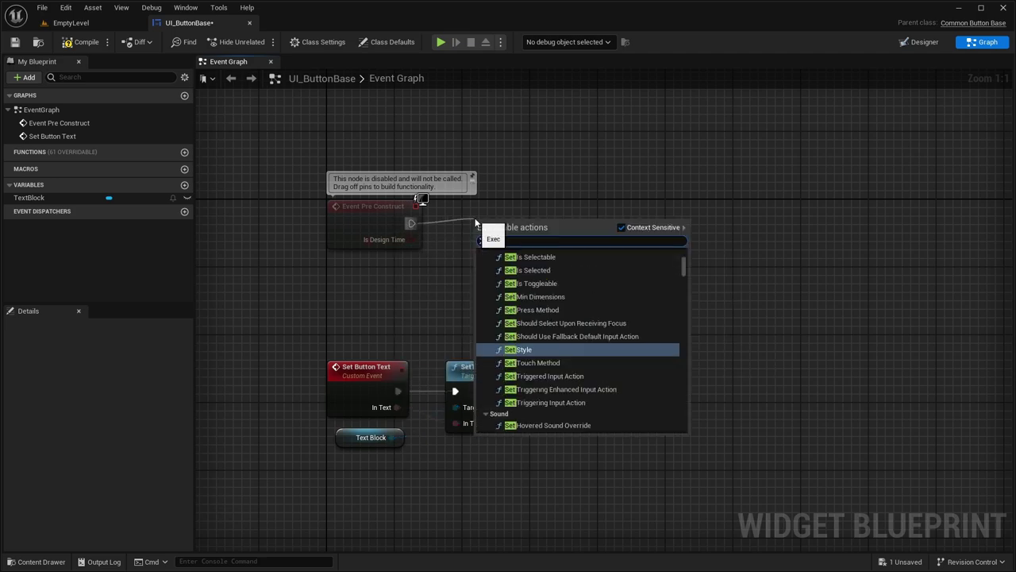
text(xt)
key(Return)
drag(490, 211, 482, 201)
right_click(480, 262)
click(502, 296)
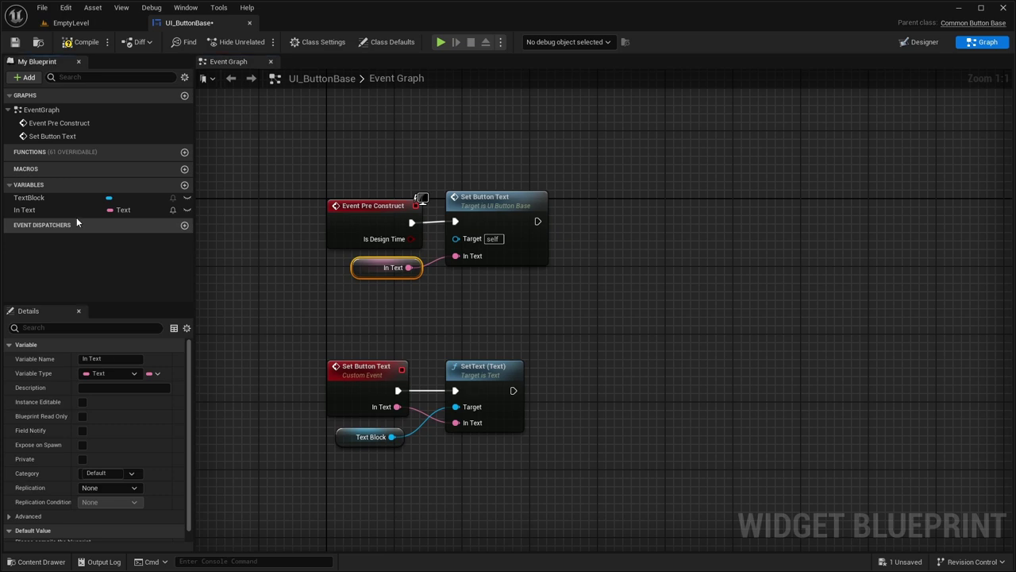
- Rename the In Text variable as Text and make it instance editable and exposed on spawn
click(32, 209)
double_click(86, 358)
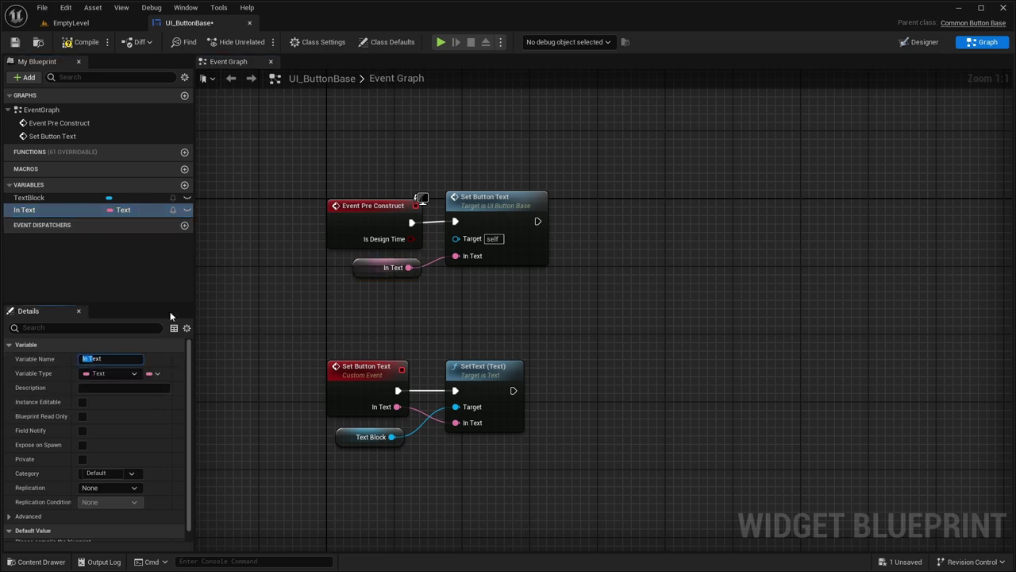
key(BackSpace)
key(Return)
click(14, 42)
click(186, 209)
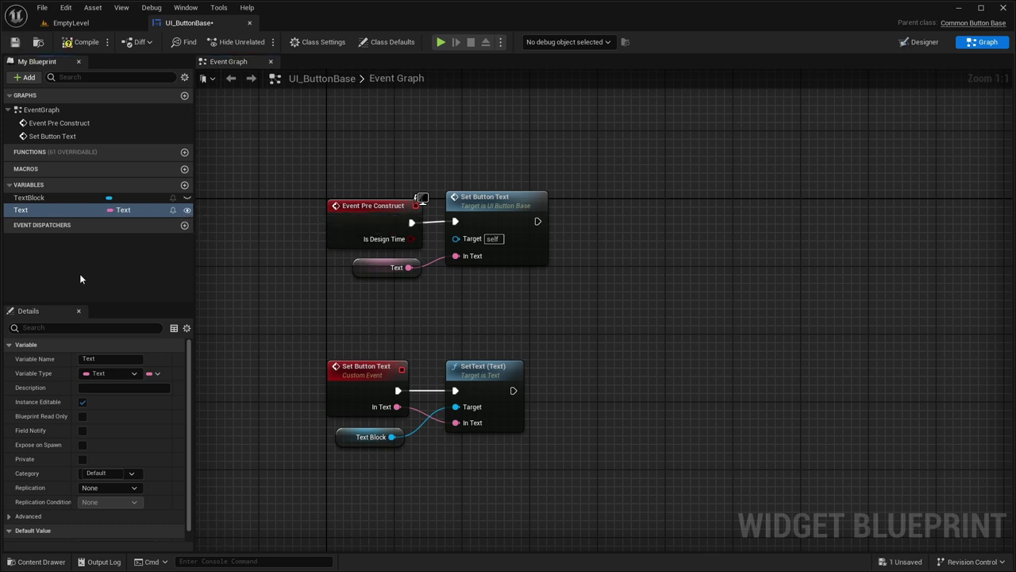
click(83, 444)
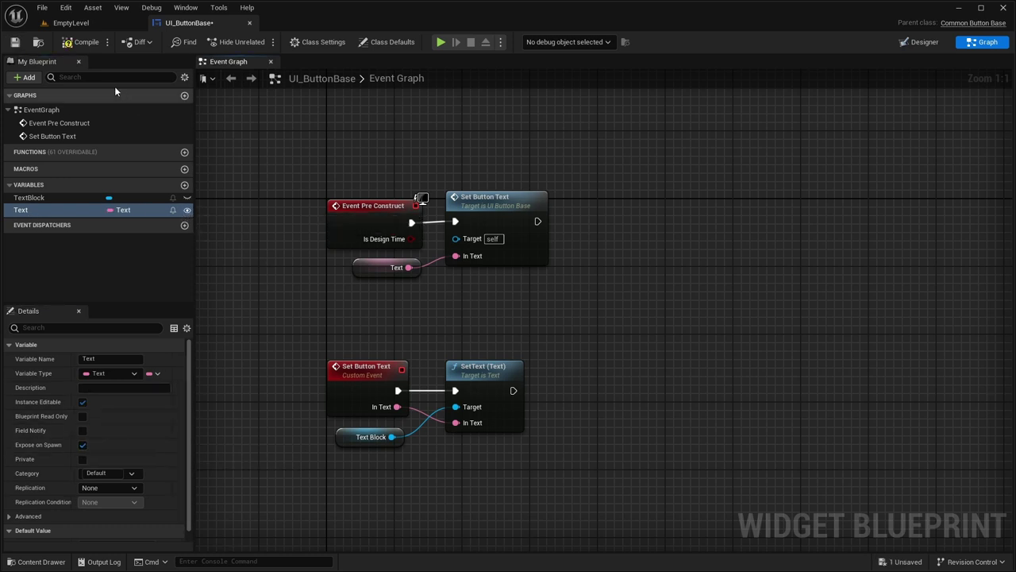
right_drag(391, 155, 388, 138)
drag(494, 289, 456, 284)
drag(319, 316, 423, 334)
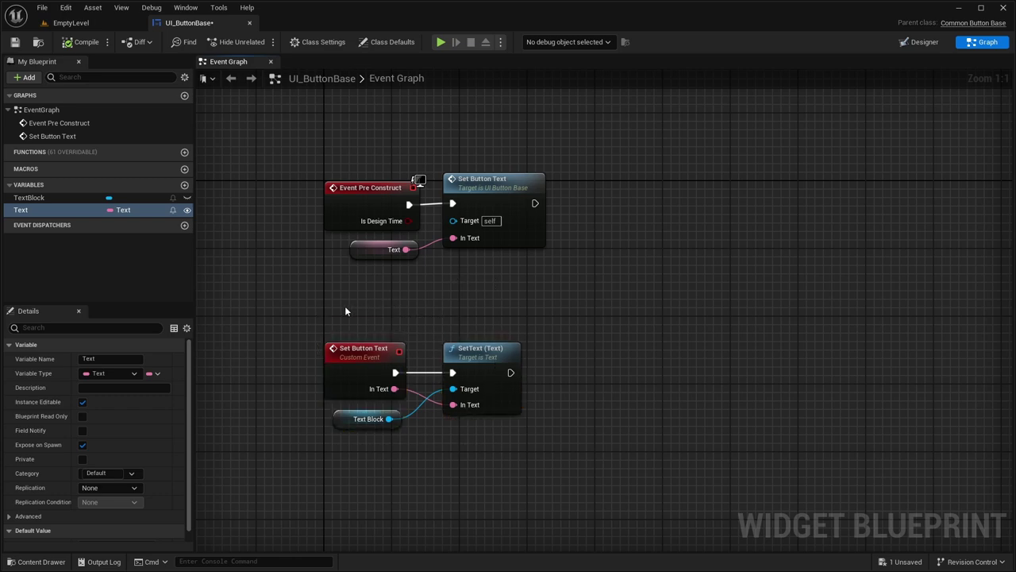
drag(360, 368, 361, 369)
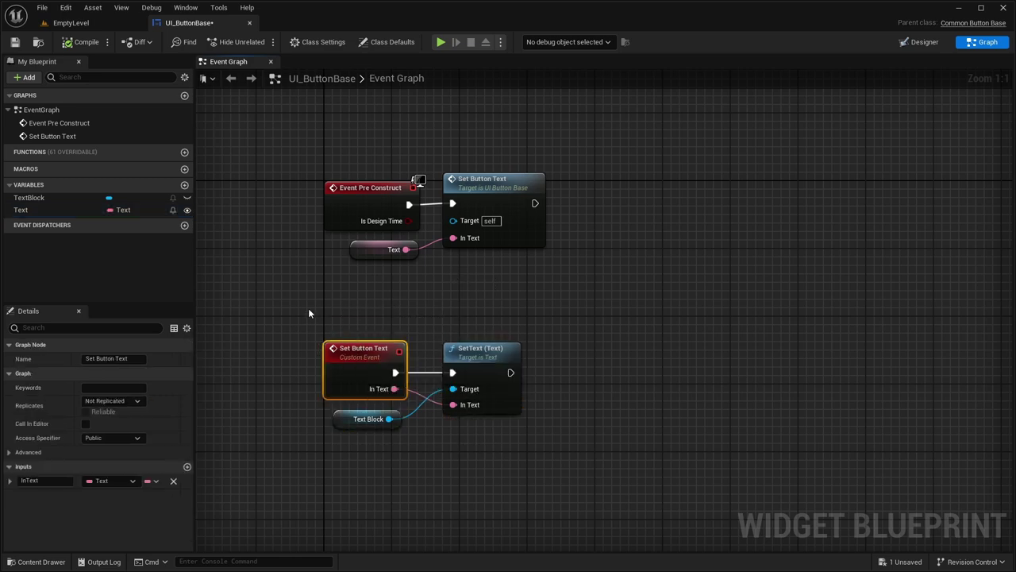
right_drag(309, 311, 300, 308)
right_drag(455, 291, 436, 292)
drag(499, 276, 462, 297)
right_drag(420, 275, 405, 272)
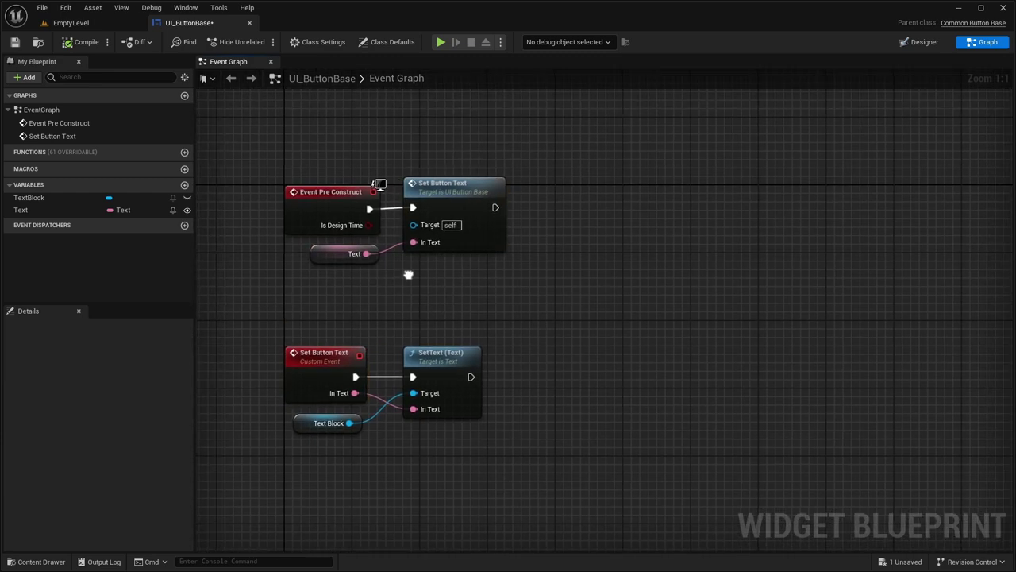
- Save the UI_ButtonBase widget blueprint and switch to its Designer view
click(14, 41)
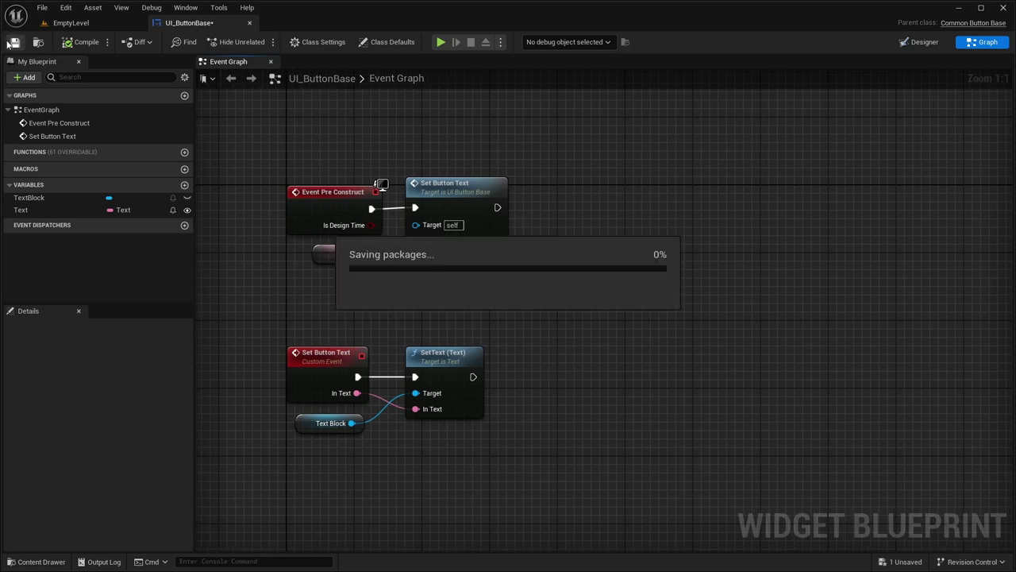
right_drag(415, 127, 425, 124)
click(922, 42)
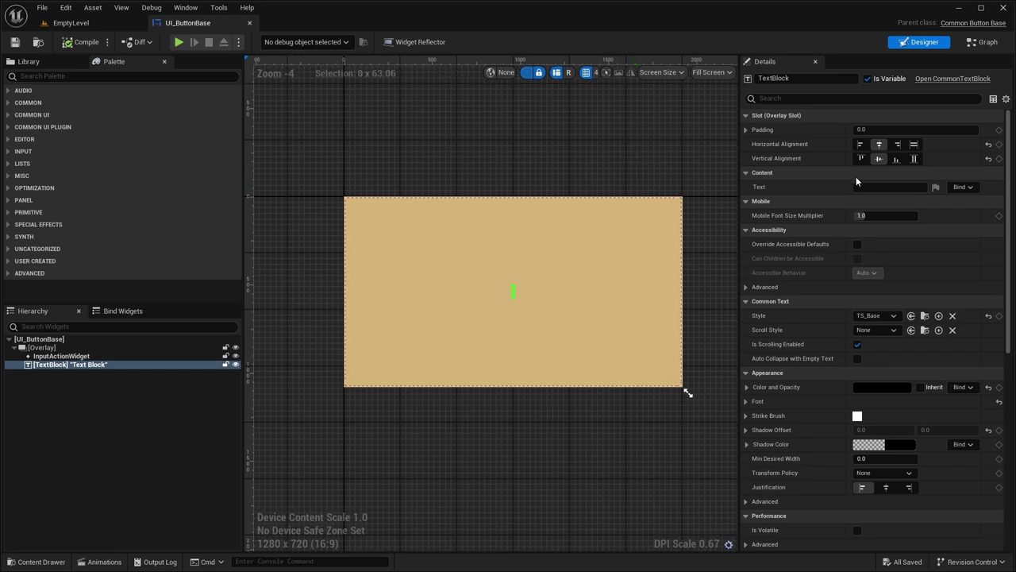
- Set the display text of the TextBlock in the Overlay to Accept
click(892, 200)
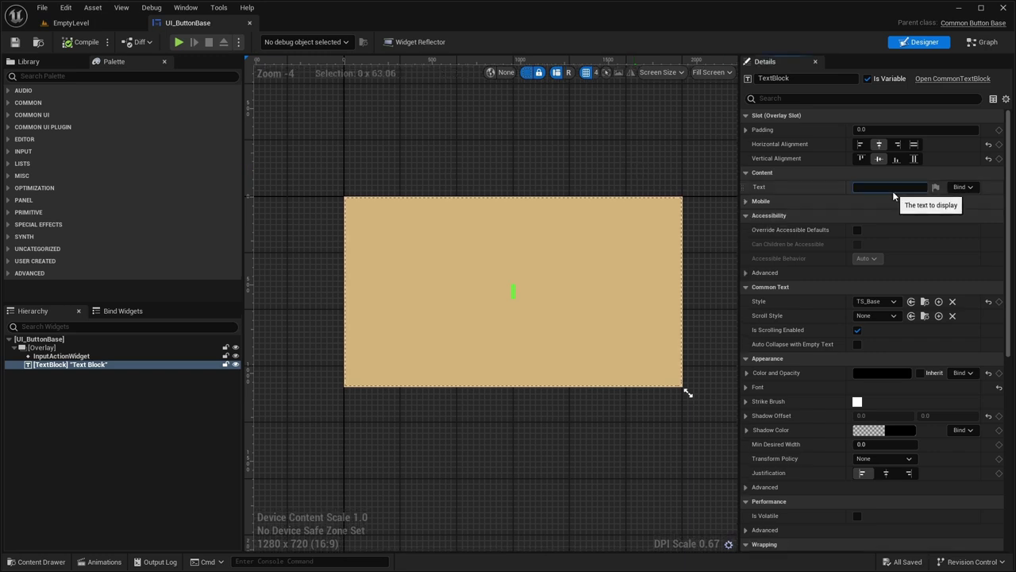
text(Accept)
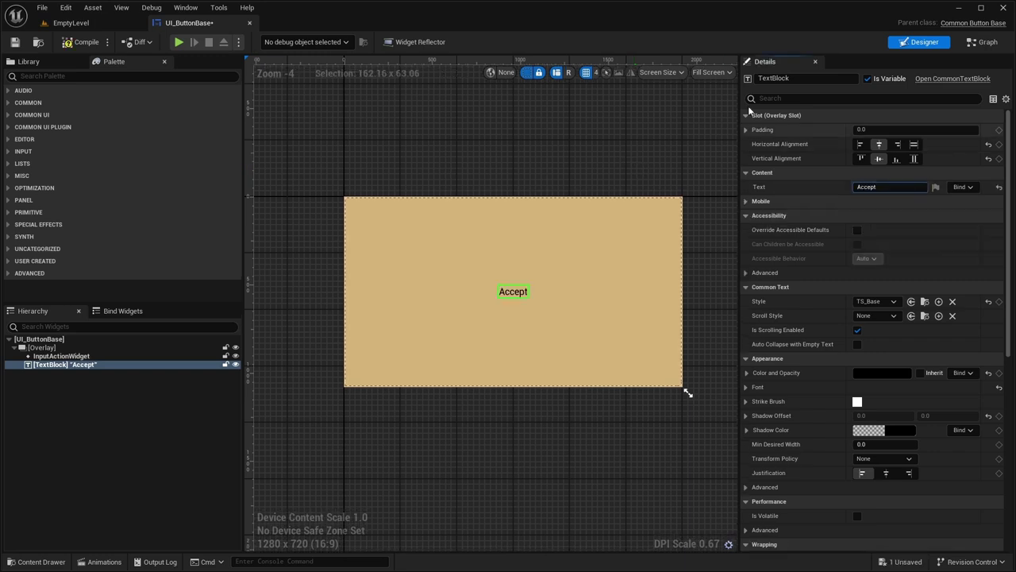
right_drag(290, 104, 284, 106)
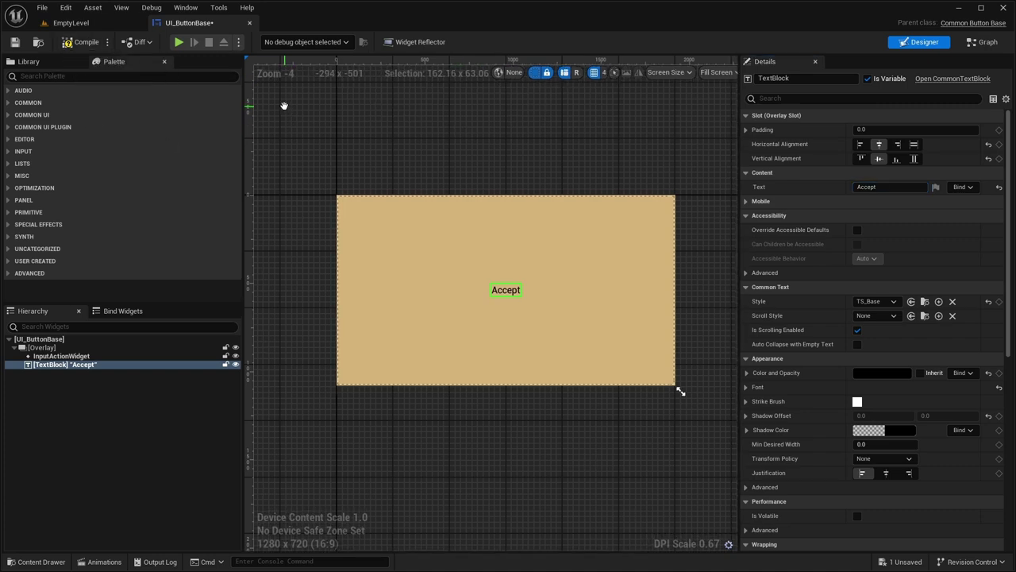
- Add a Spacer widget to the Overlay and set its horizontal size to 100
click(72, 76)
text(Spac)
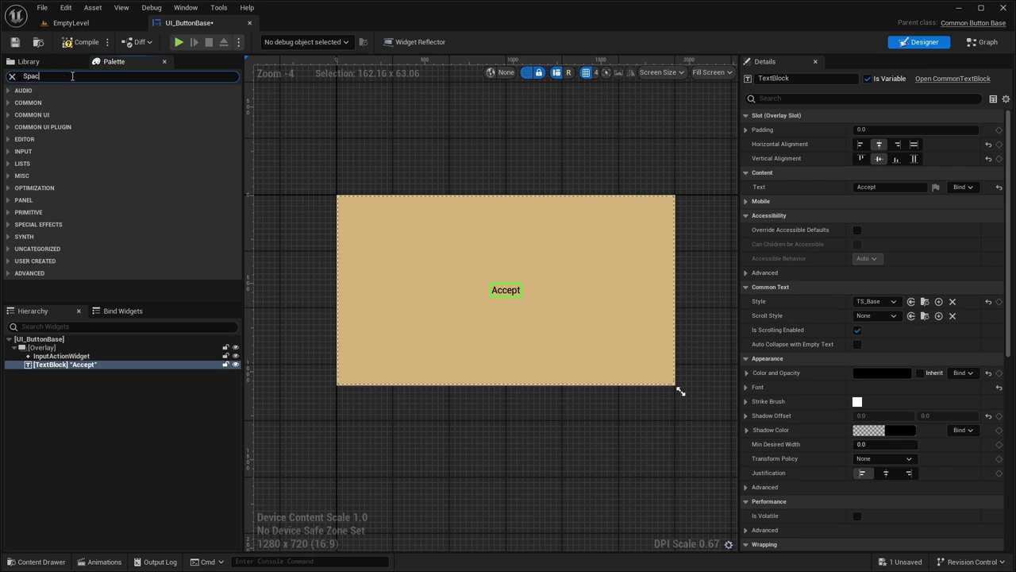
text(er)
drag(44, 102, 49, 376)
click(871, 187)
text(100)
key(Return)
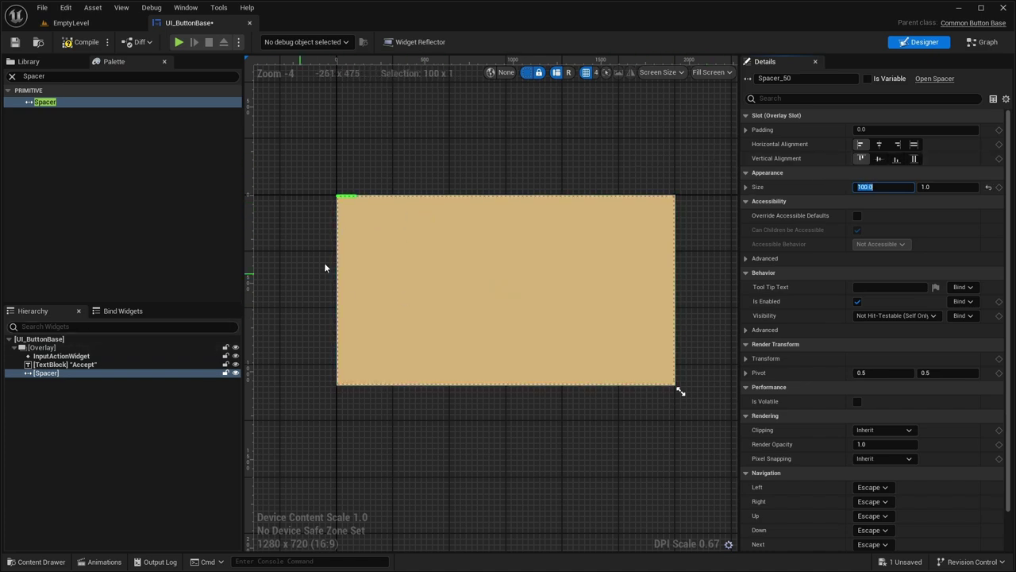
- Wrap the InputActionWidget, TextBlock and Spacer in a Horizontal Box and stretch it to fill the Overlay in both directions
shift+click(57, 357)
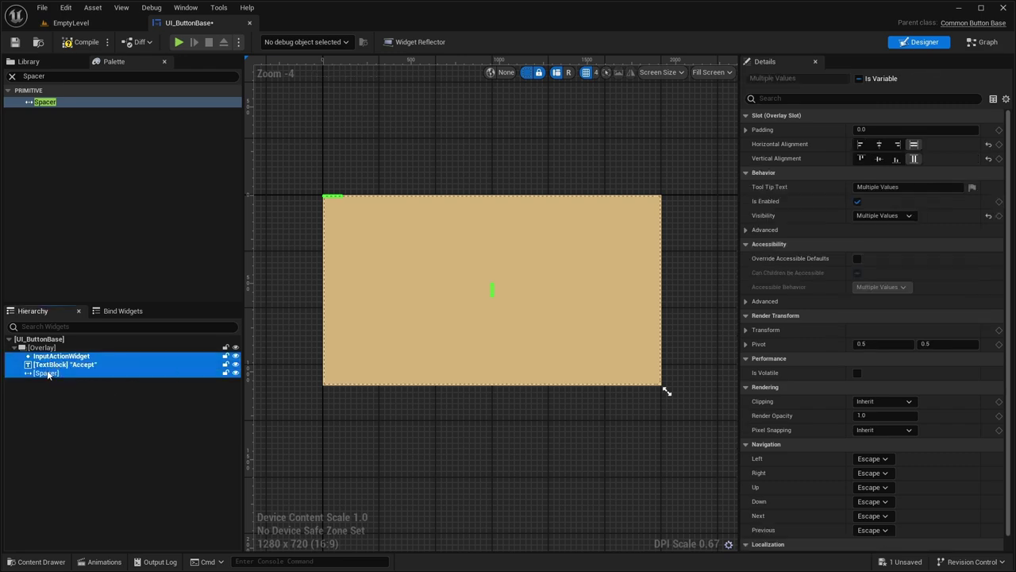
right_click(46, 376)
mouse_move(95, 484)
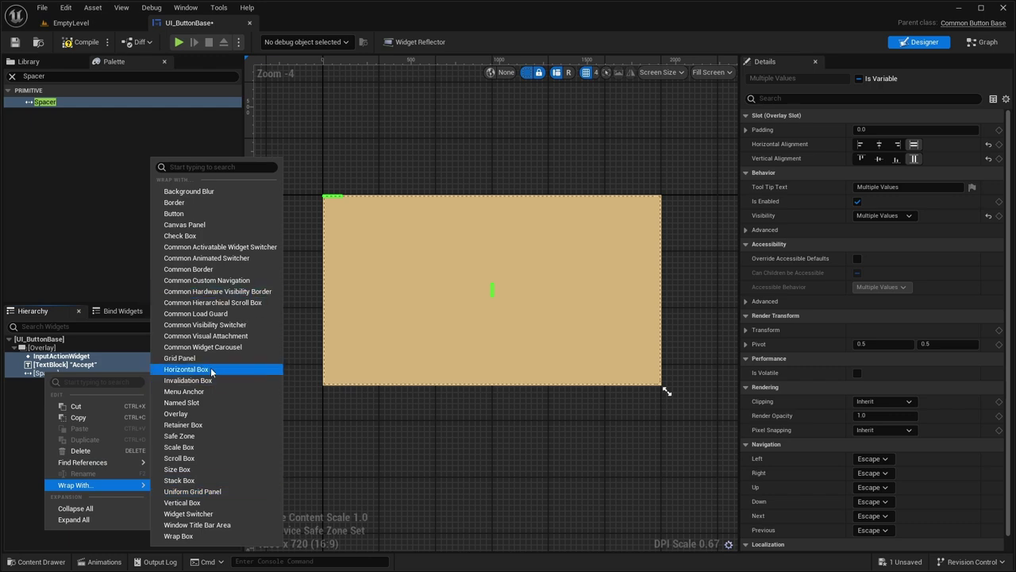
click(186, 369)
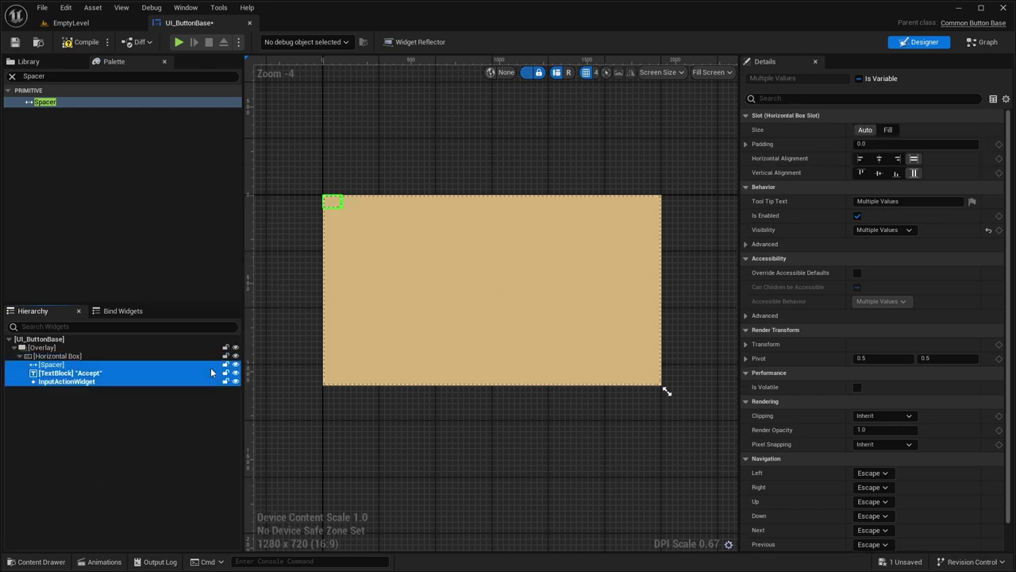
click(888, 130)
click(867, 131)
click(57, 355)
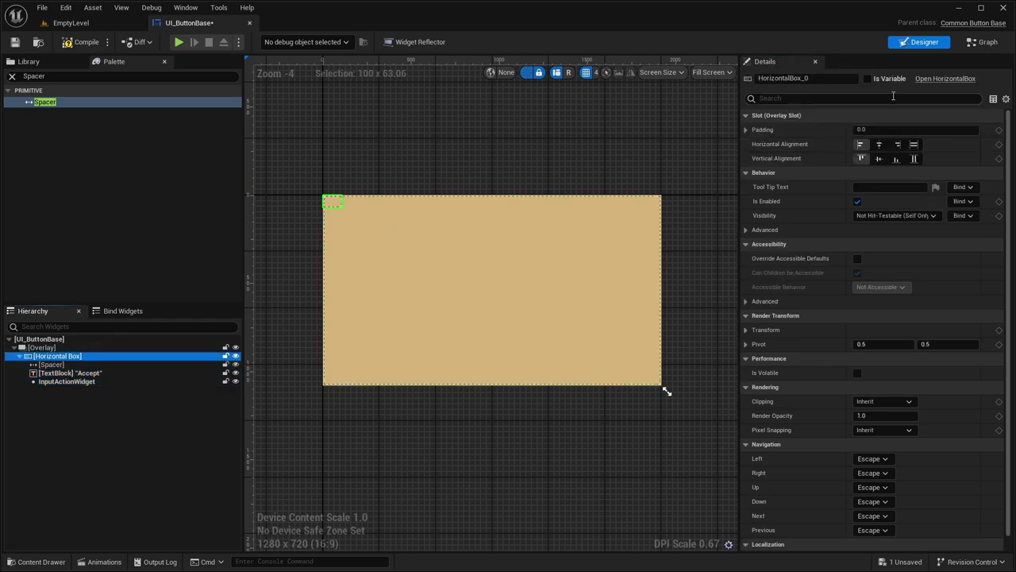
click(541, 159)
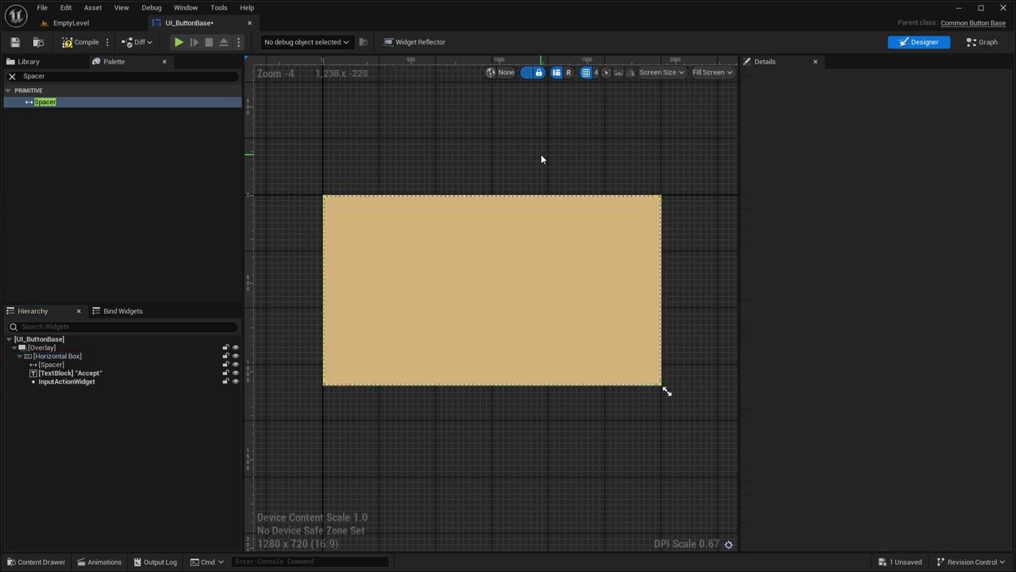
- Center the TextBlock horizontally and vertically in its slot and give it the preview text Hello
click(95, 372)
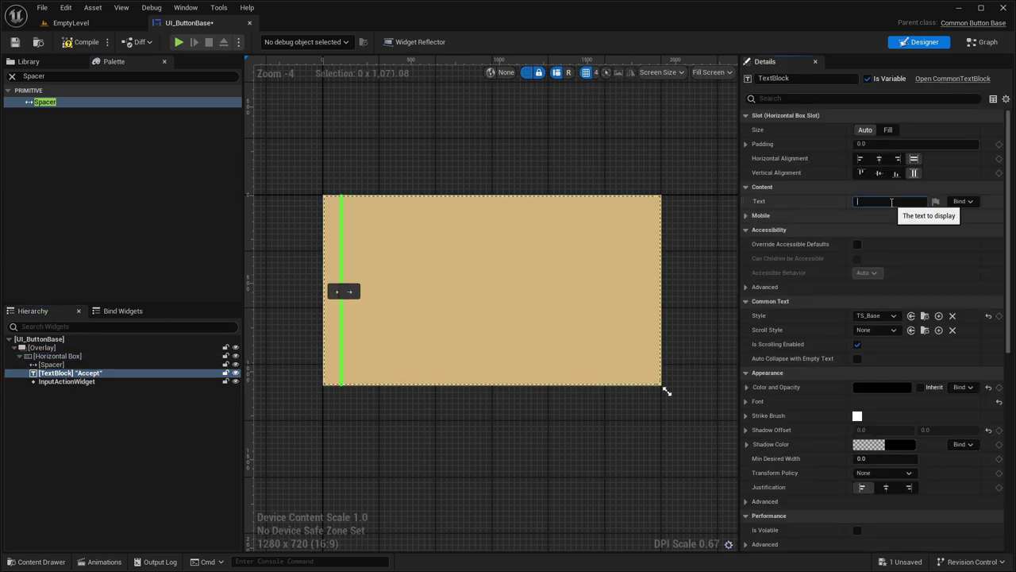
click(878, 158)
click(878, 173)
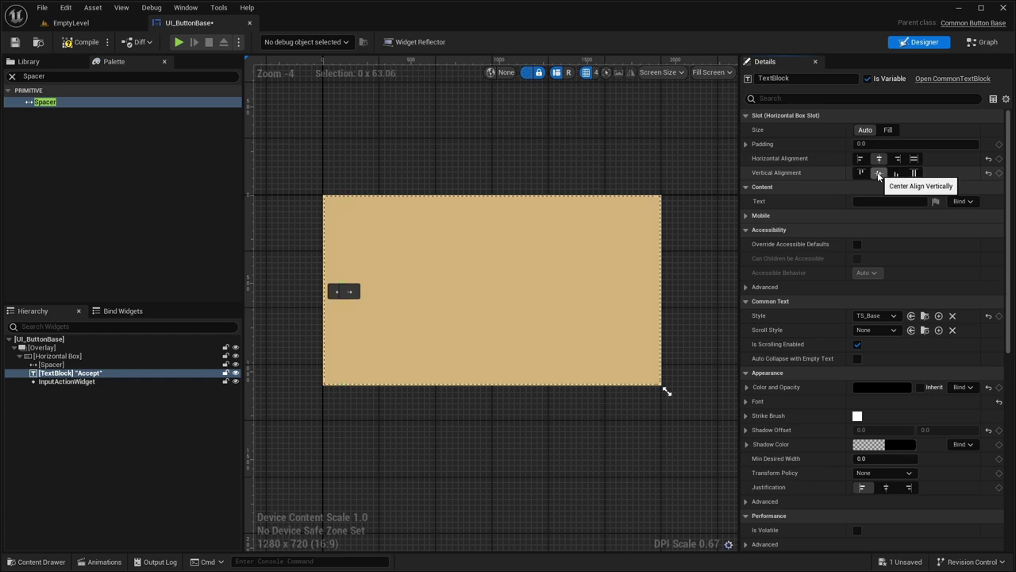
click(879, 201)
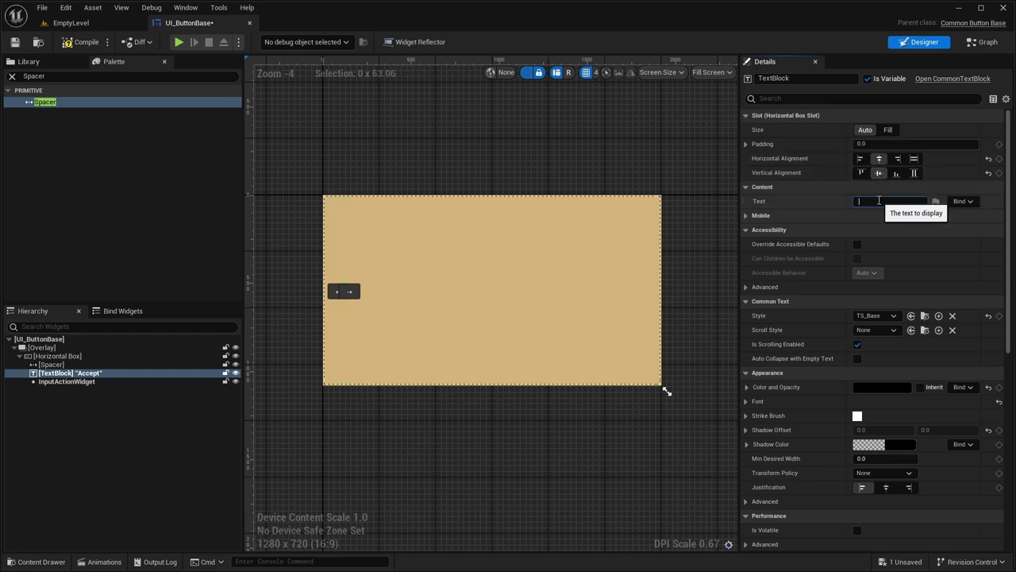
key(Return)
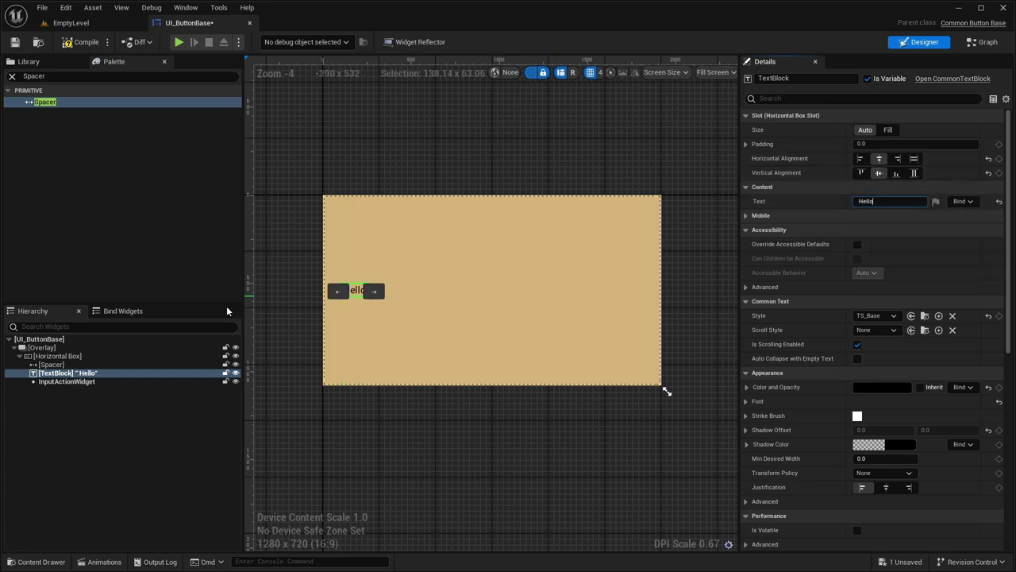
- Order the Horizontal Box's children as InputActionWidget, TextBlock, Spacer and set the slot size of all three to Fill
click(59, 381)
drag(61, 374, 65, 390)
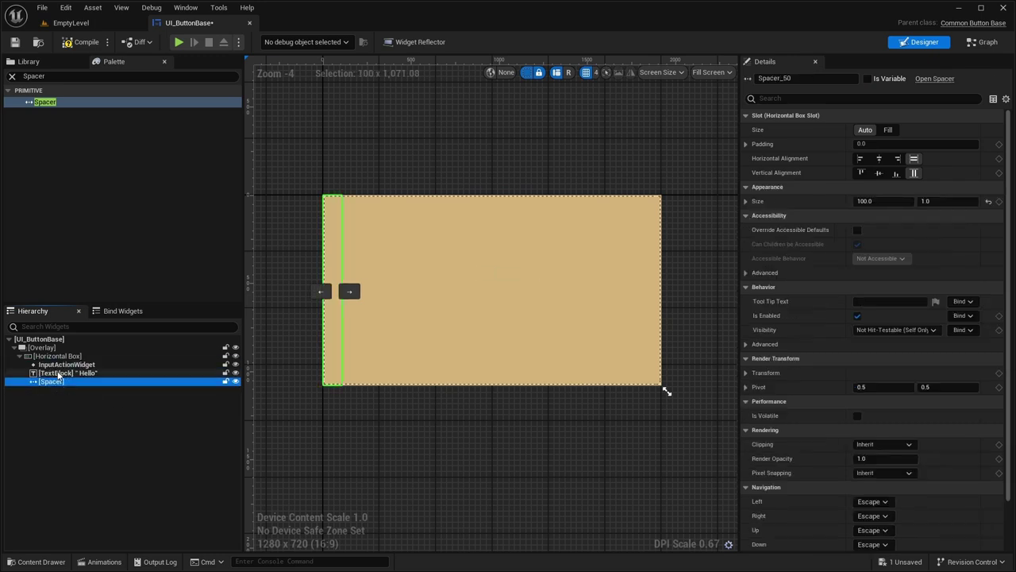
click(888, 129)
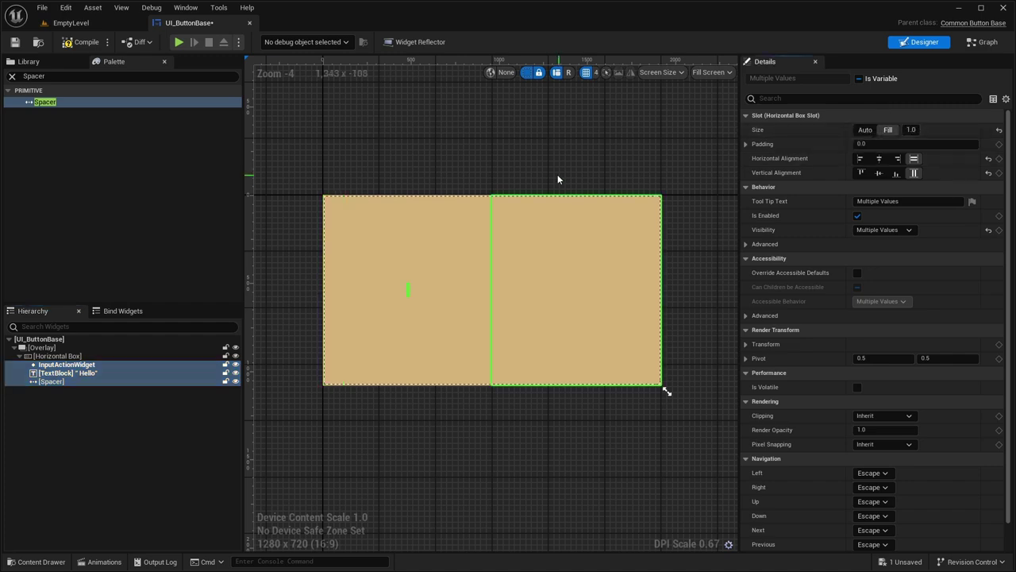
- Set the Spacer's slot size in the Horizontal Box to Auto
click(74, 383)
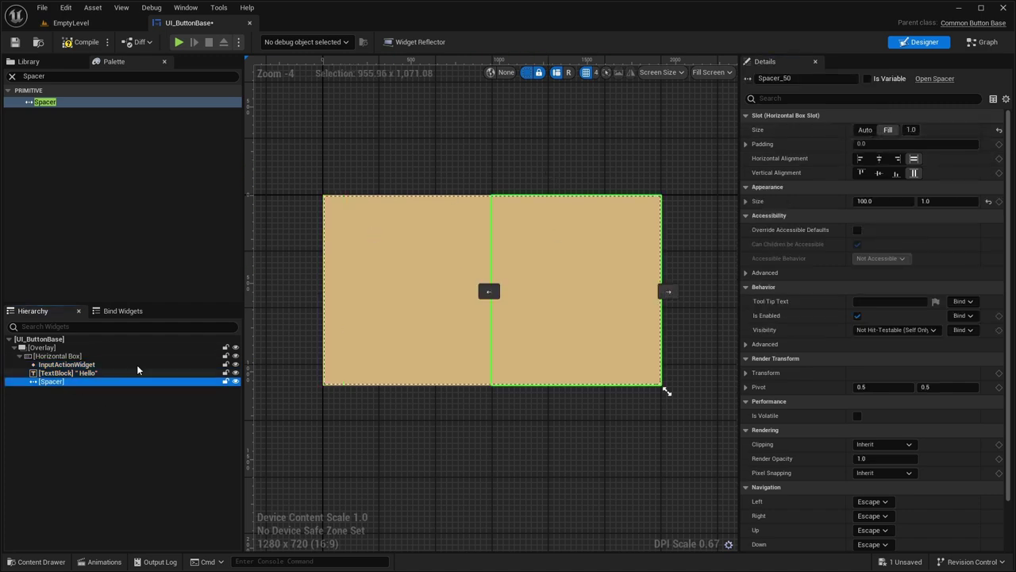
click(865, 129)
click(568, 143)
- Enter Hello again as the TextBlock's display text to preview its placement
click(94, 374)
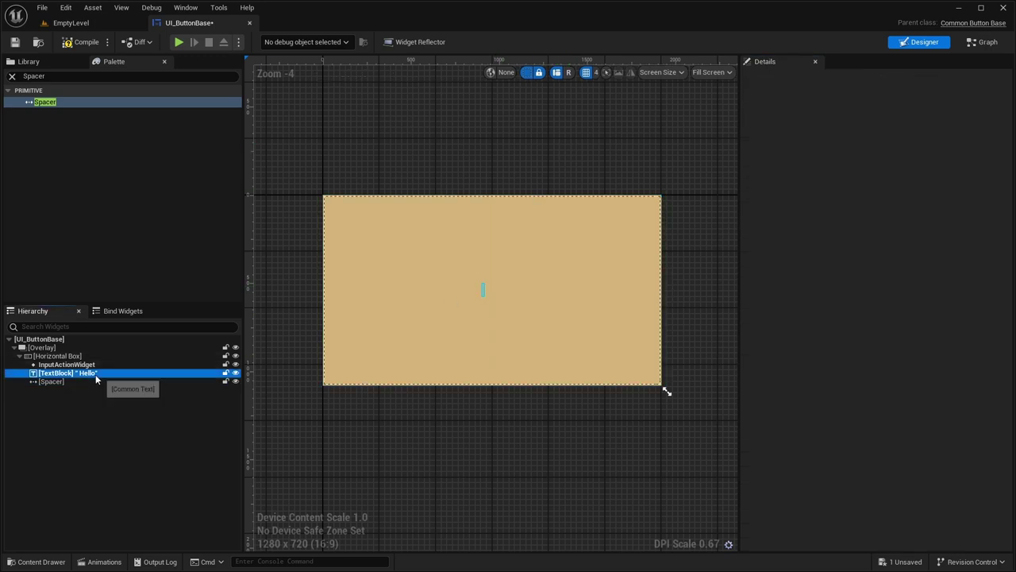
click(865, 202)
text(Hel)
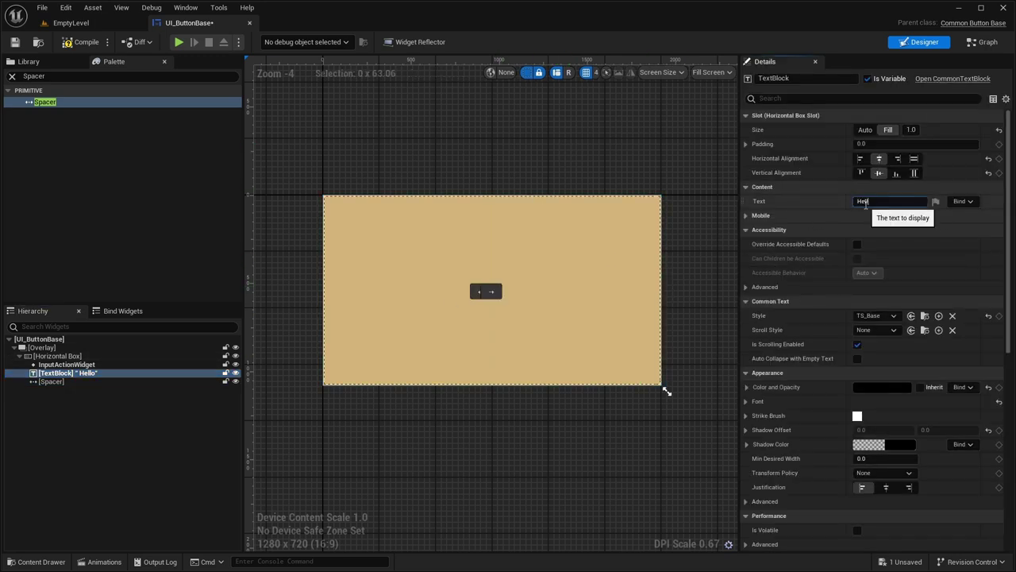
text(lo)
click(611, 147)
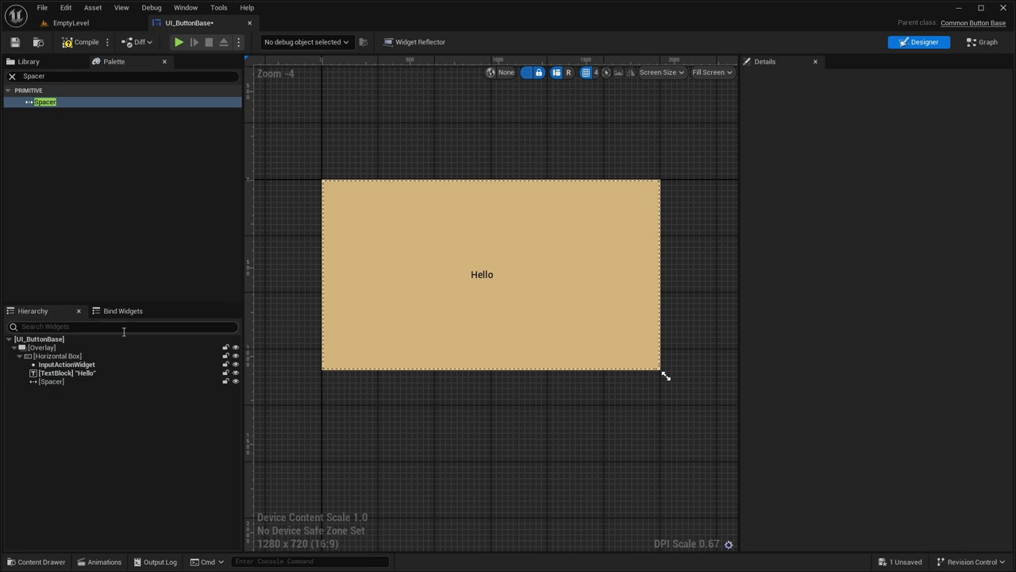
- Set the InputActionWidget's slot size in the Horizontal Box to Auto, then select the Spacer
click(67, 364)
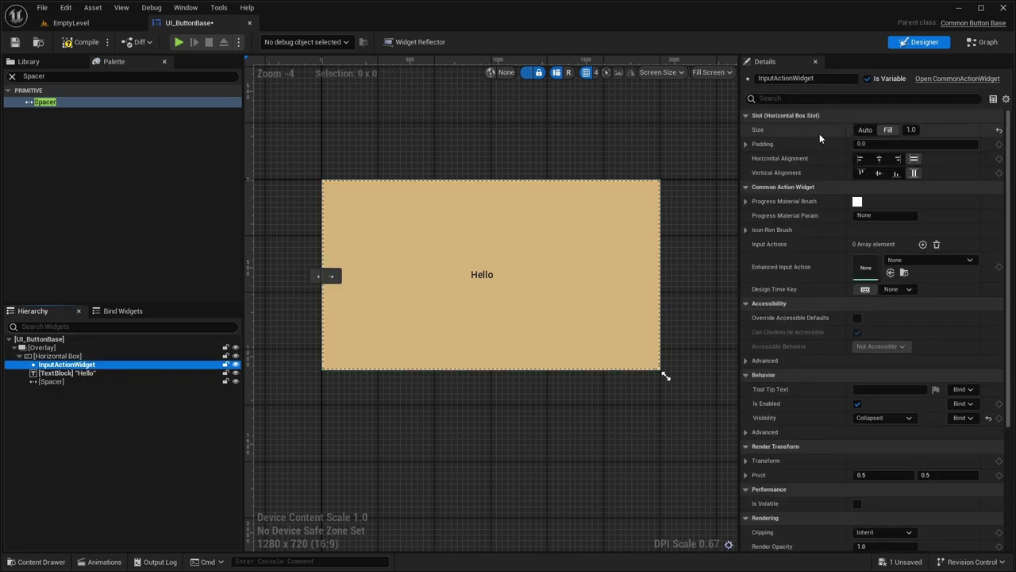
click(864, 129)
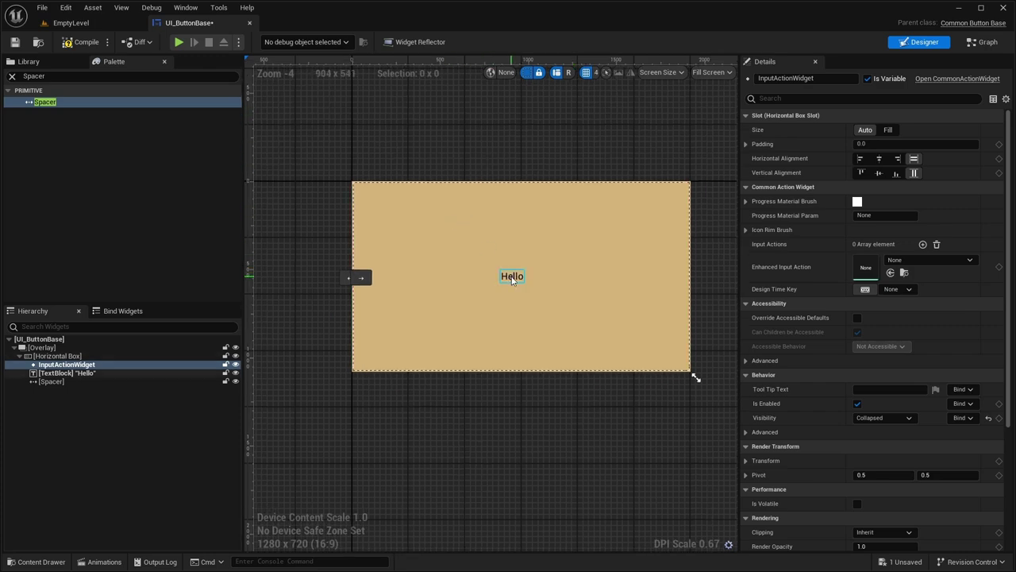
click(52, 381)
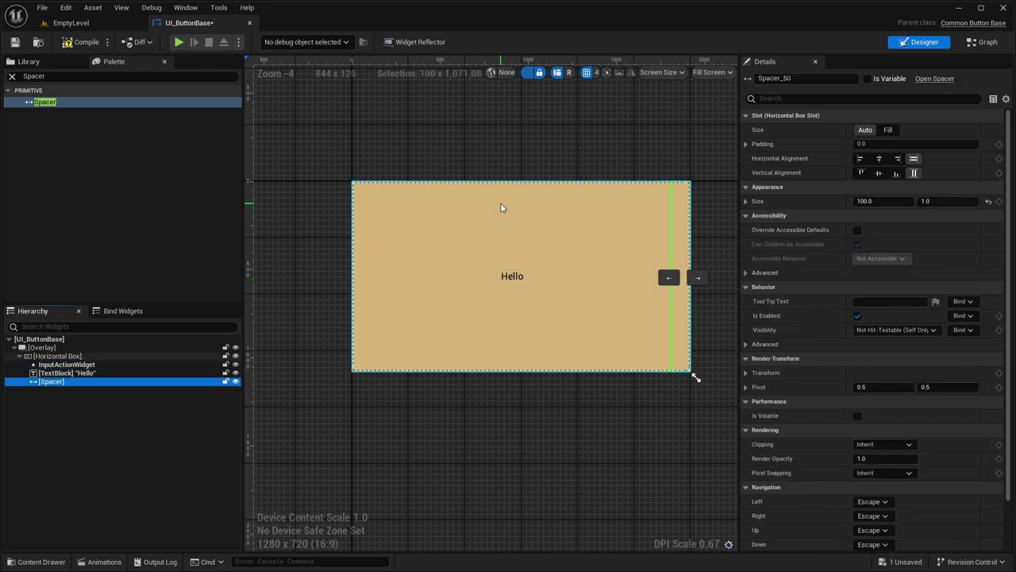
- Set the Spacer's Y size to 100
click(67, 364)
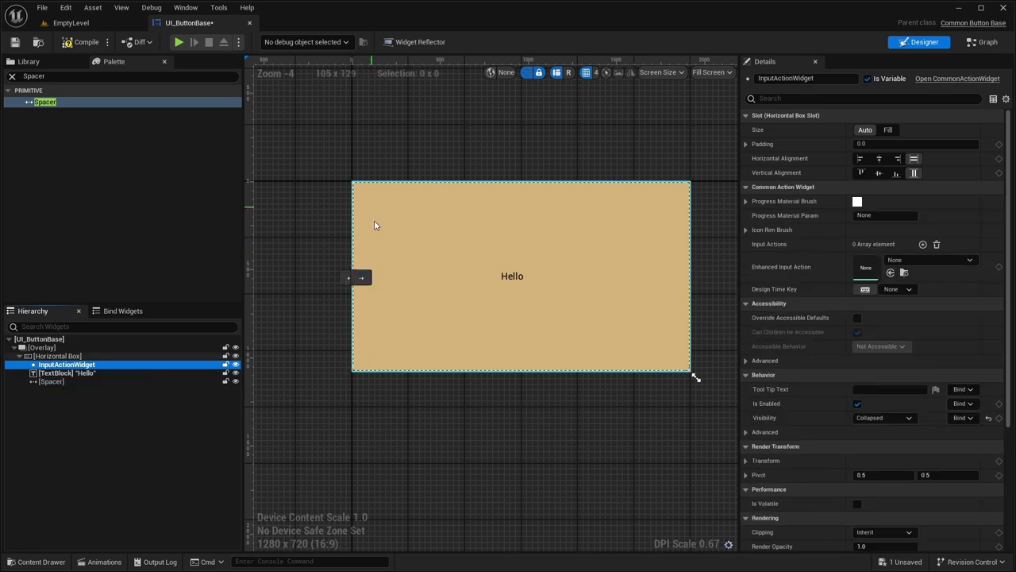
right_drag(369, 204, 372, 192)
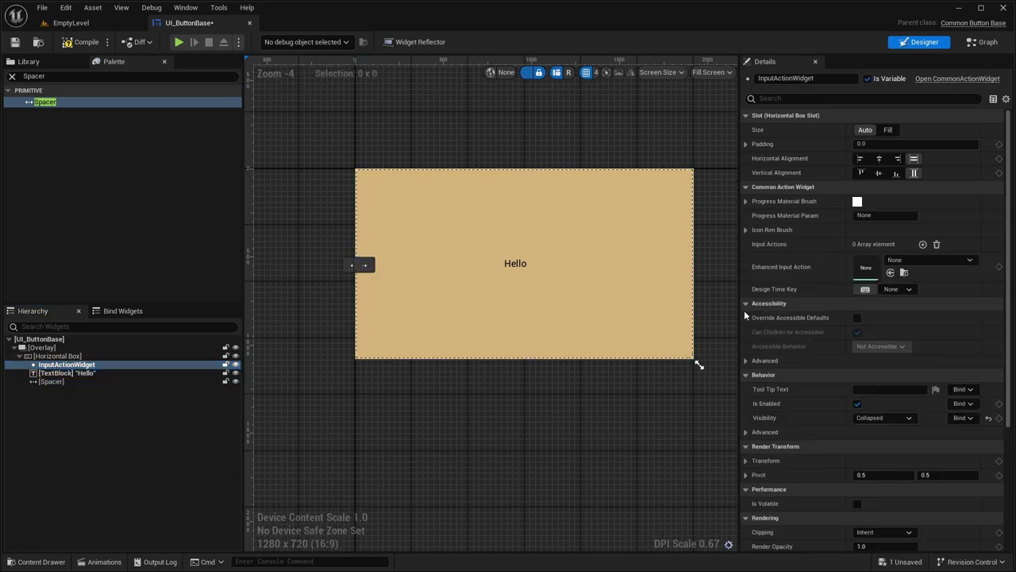
right_drag(518, 319, 500, 310)
click(55, 381)
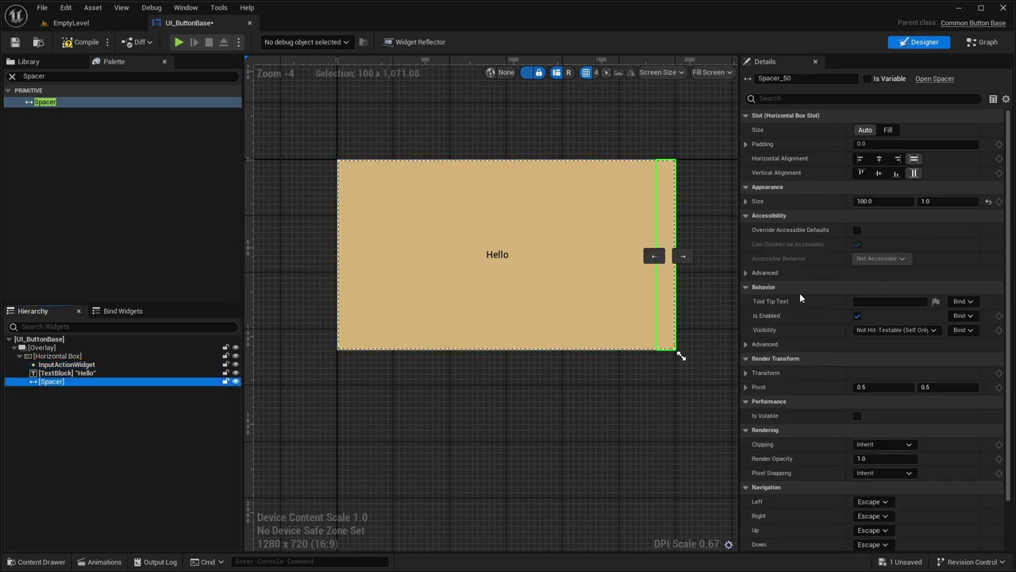
text(100)
key(Return)
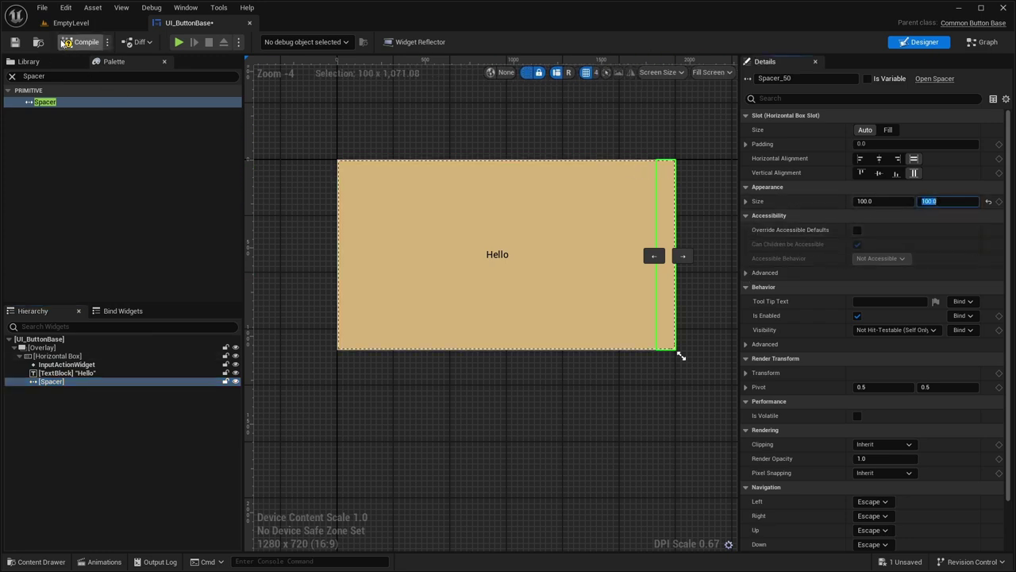
right_drag(466, 132, 397, 144)
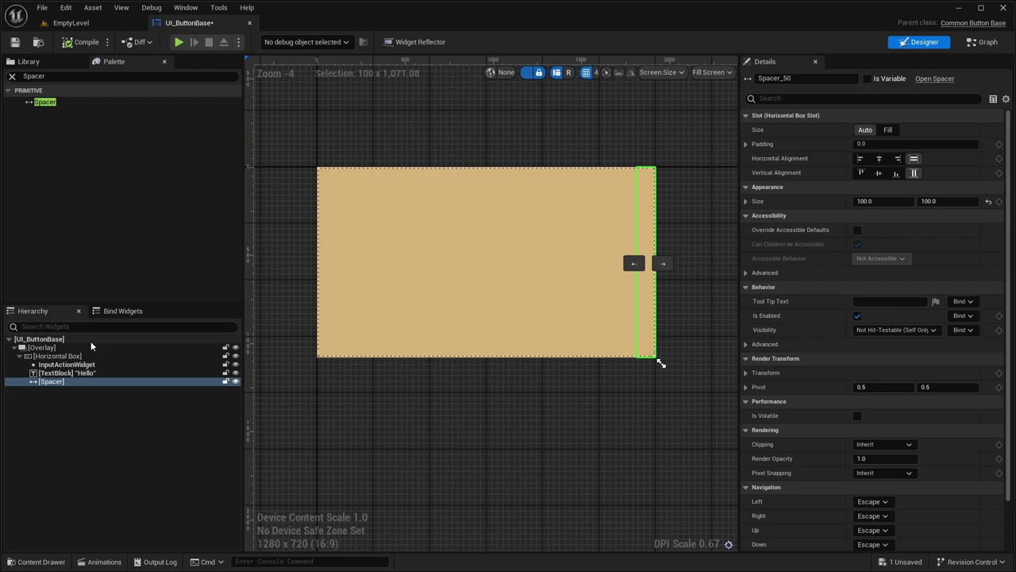
click(77, 366)
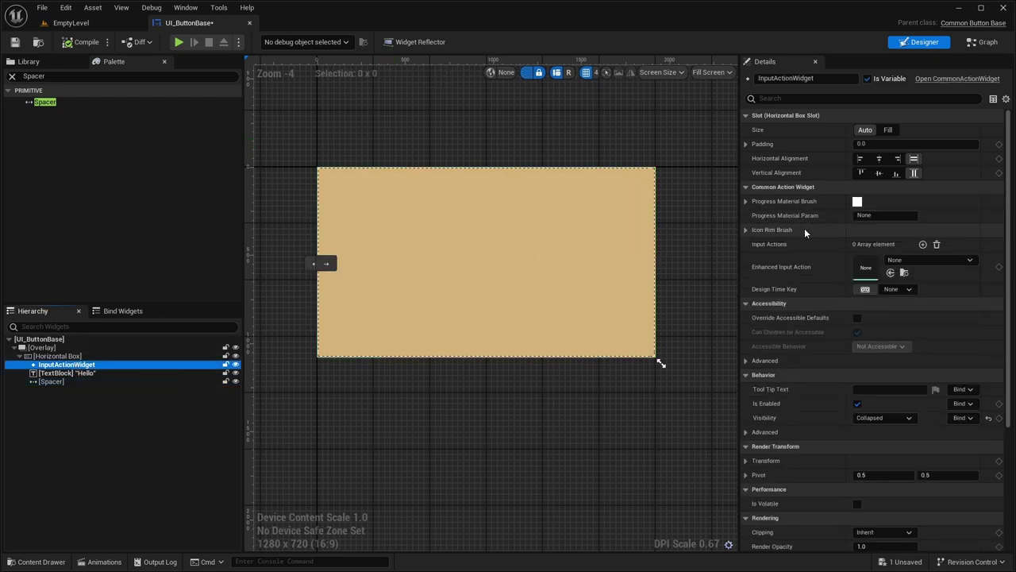
scroll(801, 226, down, 2)
scroll(786, 221, up, 1)
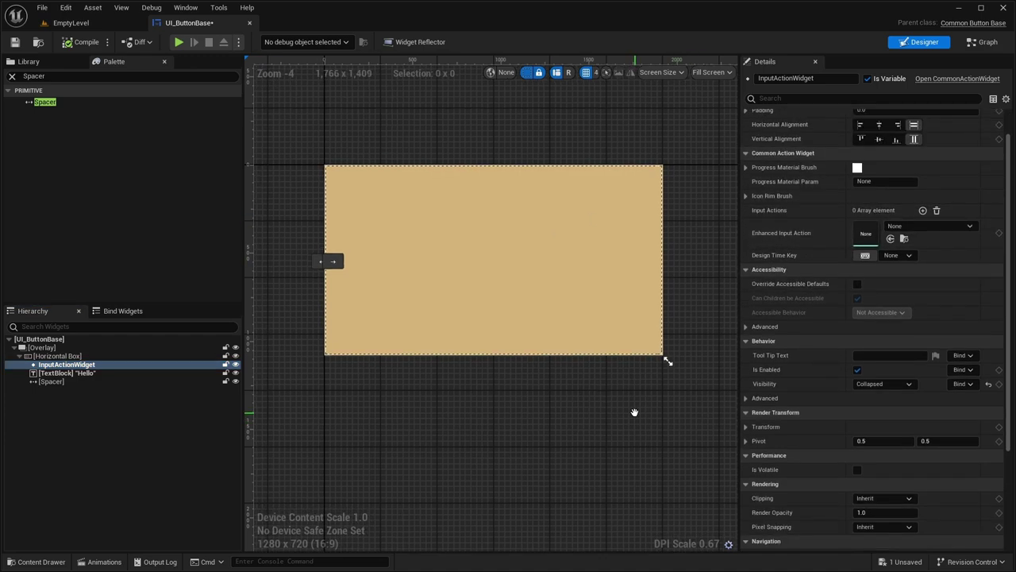
click(985, 41)
right_drag(665, 168, 599, 254)
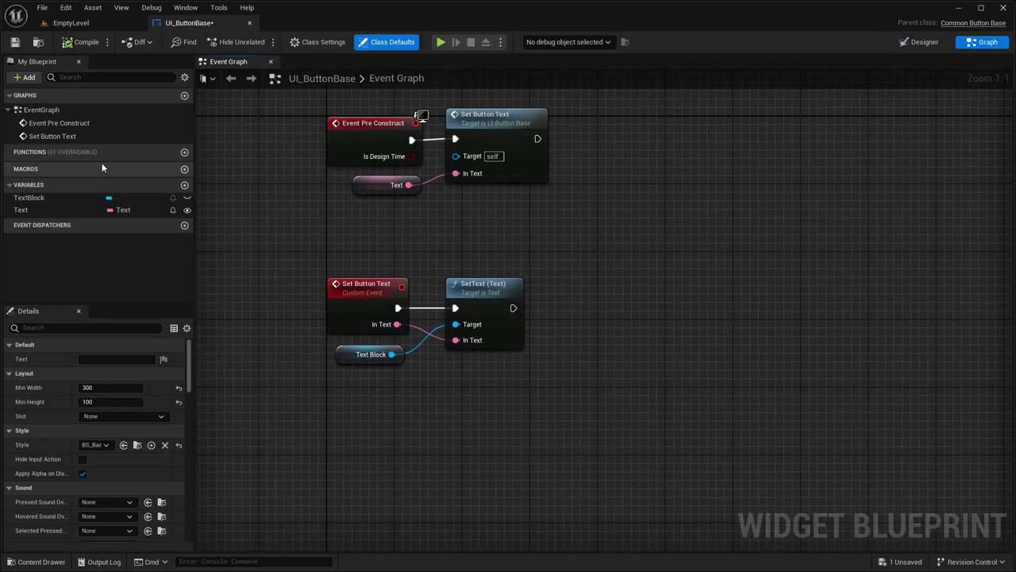
click(921, 41)
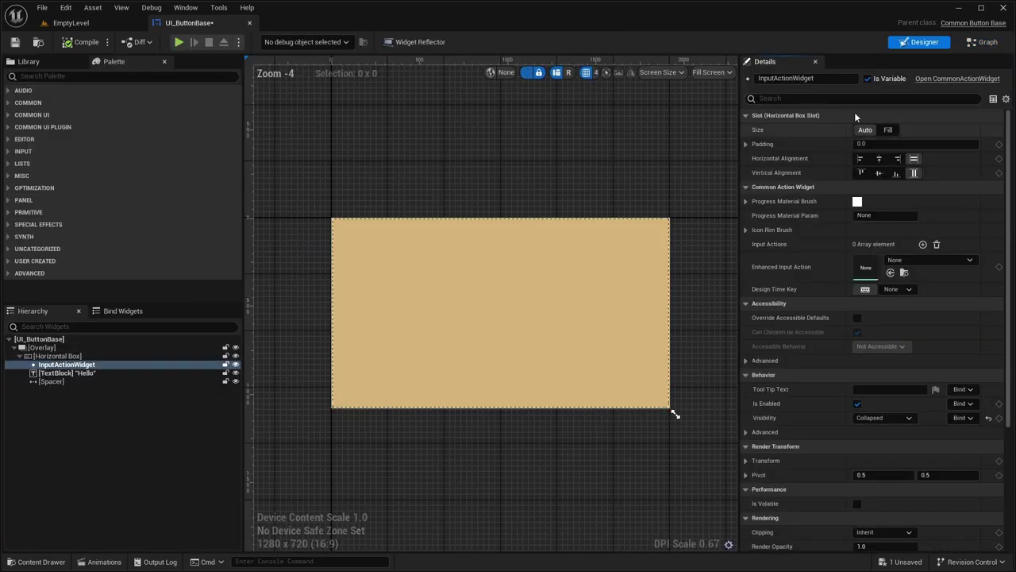
- Add a reference node for InputActionWidget to the Event Graph, below the Set Button Text event
click(985, 41)
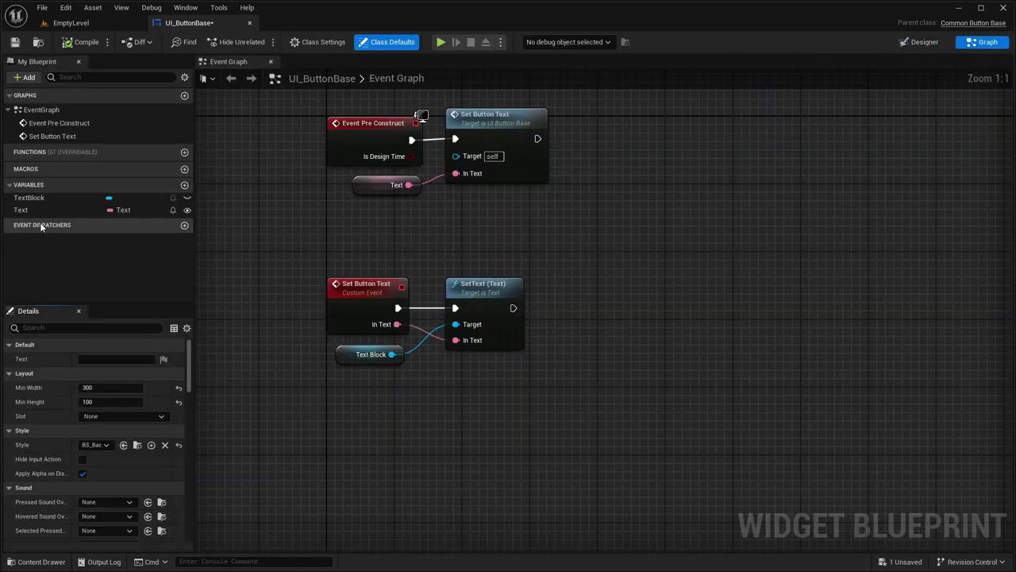
right_click(348, 347)
text(input action)
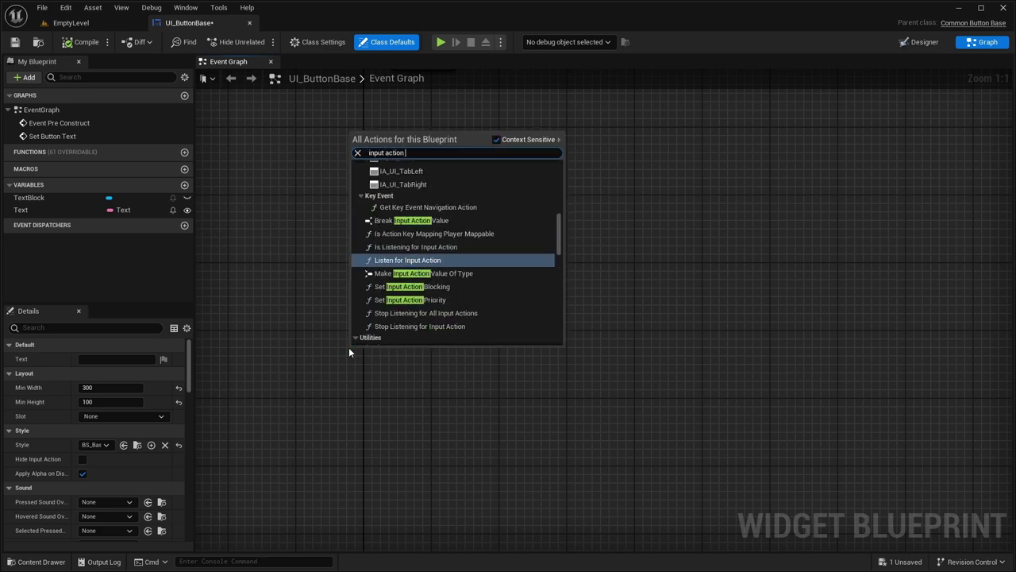
text( widget)
key(Return)
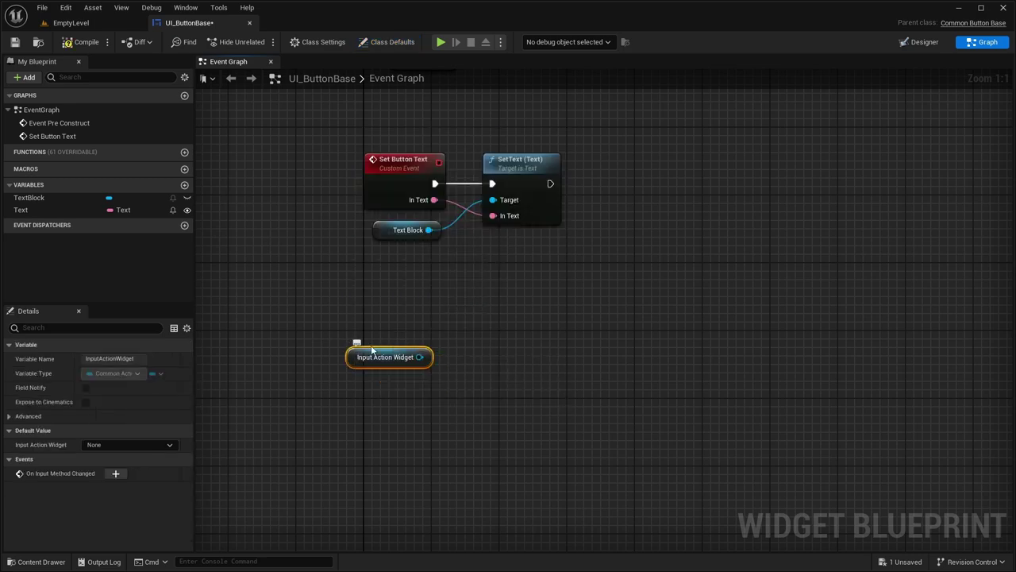
drag(359, 364, 365, 415)
click(372, 363)
right_drag(371, 364, 357, 350)
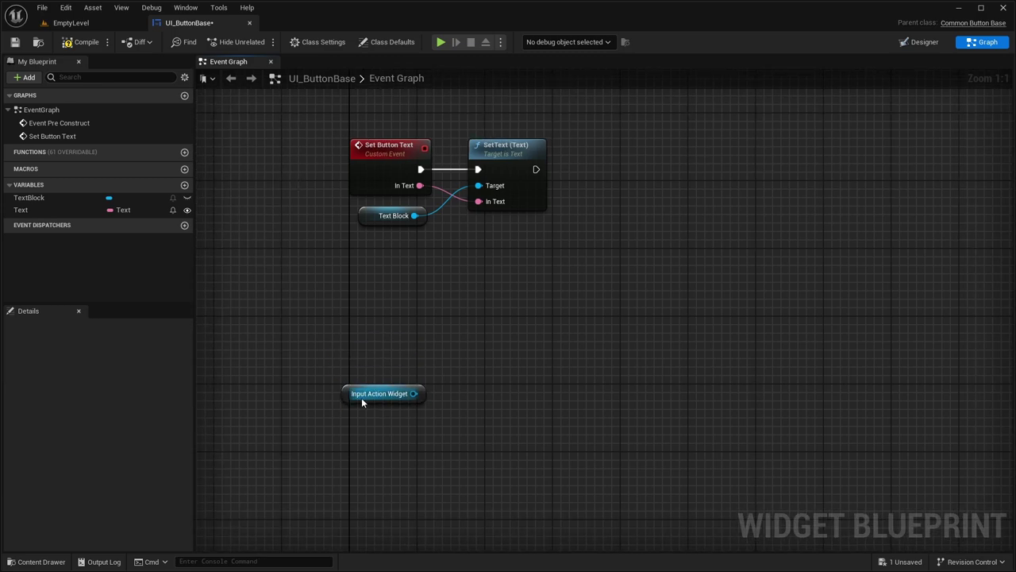
click(379, 394)
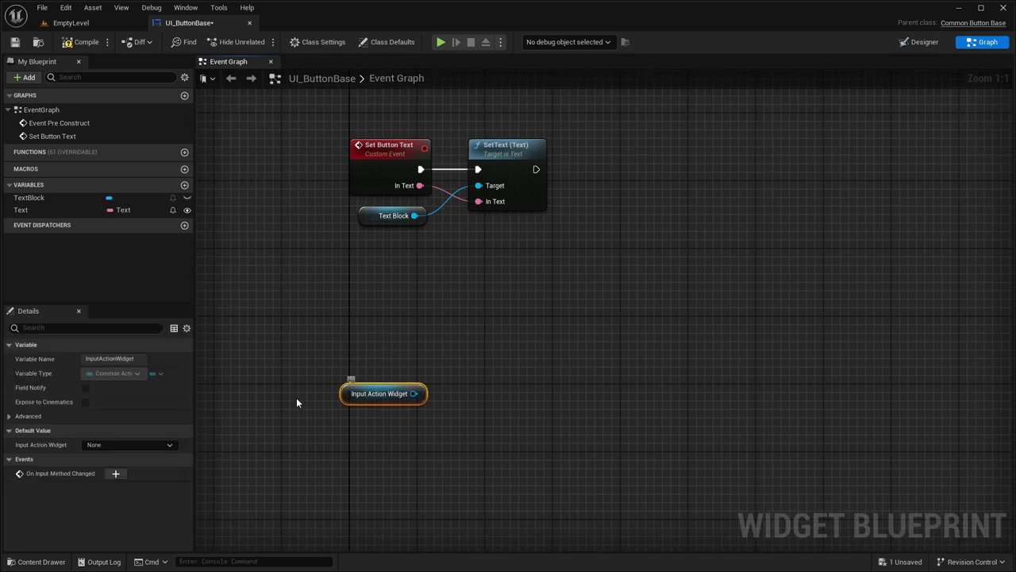
- Add InputActionWidget's On Input Method Changed event and connect it to a Branch conditioned on Using Gamepad
click(115, 473)
drag(457, 362, 445, 166)
right_drag(623, 186, 461, 349)
drag(376, 355, 454, 350)
text(branch)
key(Return)
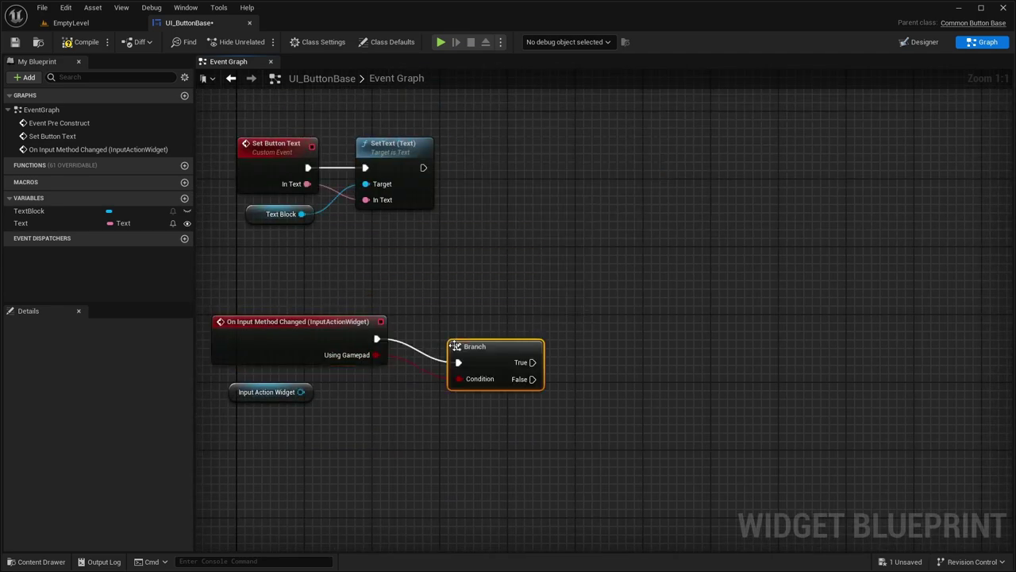
- Expose the Spacer in the Horizontal Box as a variable and rename it Spacer
right_drag(395, 281, 372, 279)
right_drag(423, 178, 418, 177)
click(919, 42)
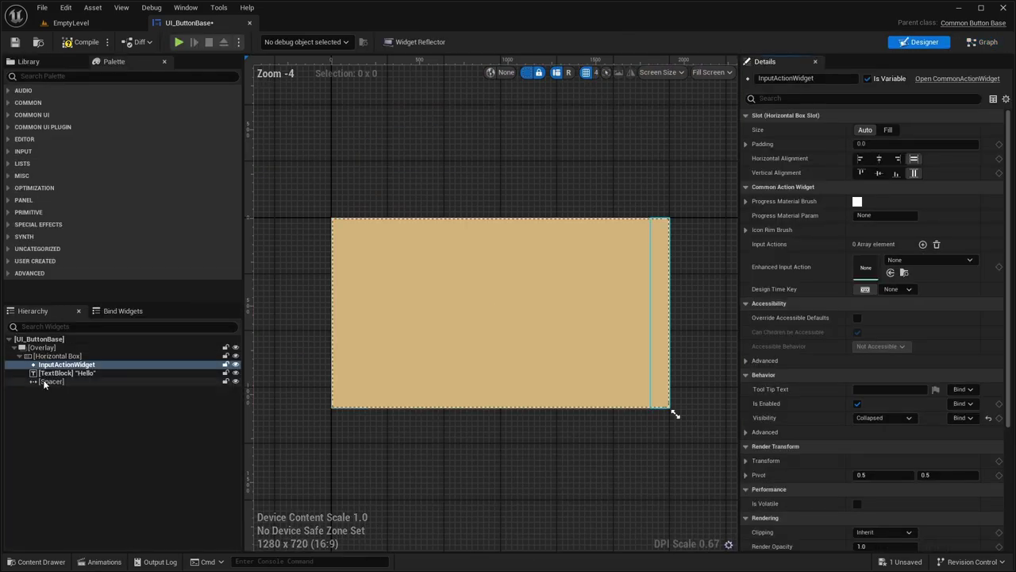
click(49, 381)
click(867, 80)
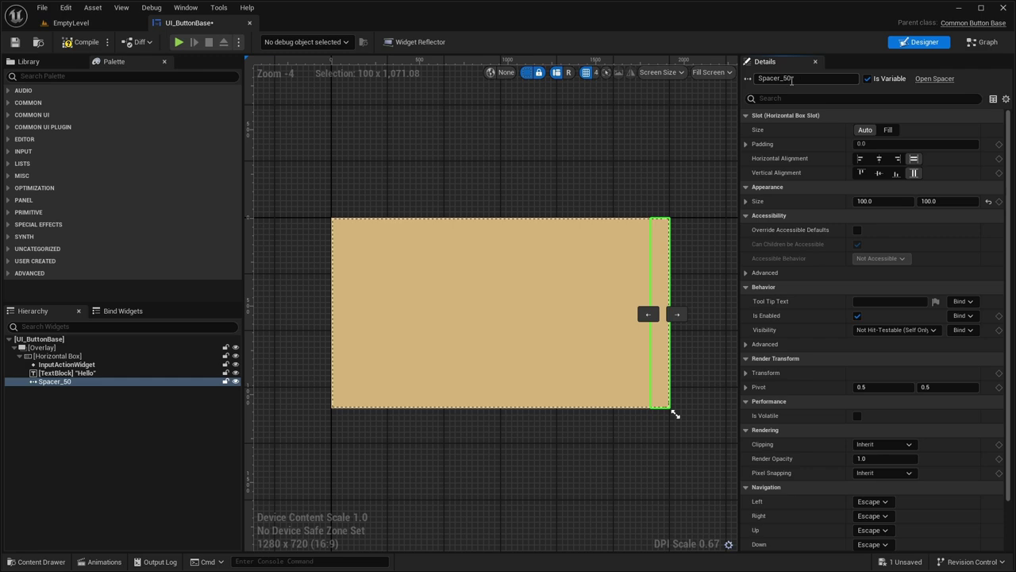
key(BackSpace)
key(Return)
- Place a Spacer reference beside the Branch in the Event Graph and add a Set Visibility node targeting it
click(983, 42)
right_drag(594, 216, 598, 162)
drag(24, 210, 605, 297)
text(set visib)
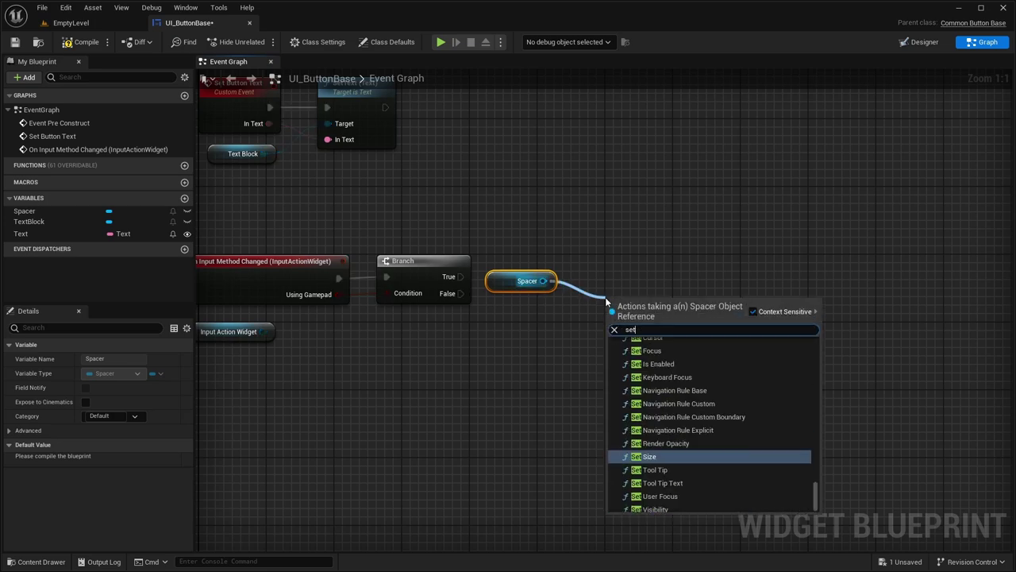
key(Return)
- Set the Spacer's visibility to Not Hit-Testable (Self Only) in the Set Visibility node and connect it to the Branch's True output
click(657, 372)
click(638, 387)
drag(647, 306, 461, 277)
click(664, 352)
click(663, 244)
- Duplicate the Set Visibility node for the Branch's False output, targeting the Spacer with visibility set to Collapsed
key(ctrl+c)
key(ctrl+v)
mouse_move(601, 347)
mouse_down()
mouse_move(460, 293)
mouse_move(523, 291)
mouse_move(633, 363)
mouse_move(610, 362)
mouse_up()
click(645, 292)
click(636, 329)
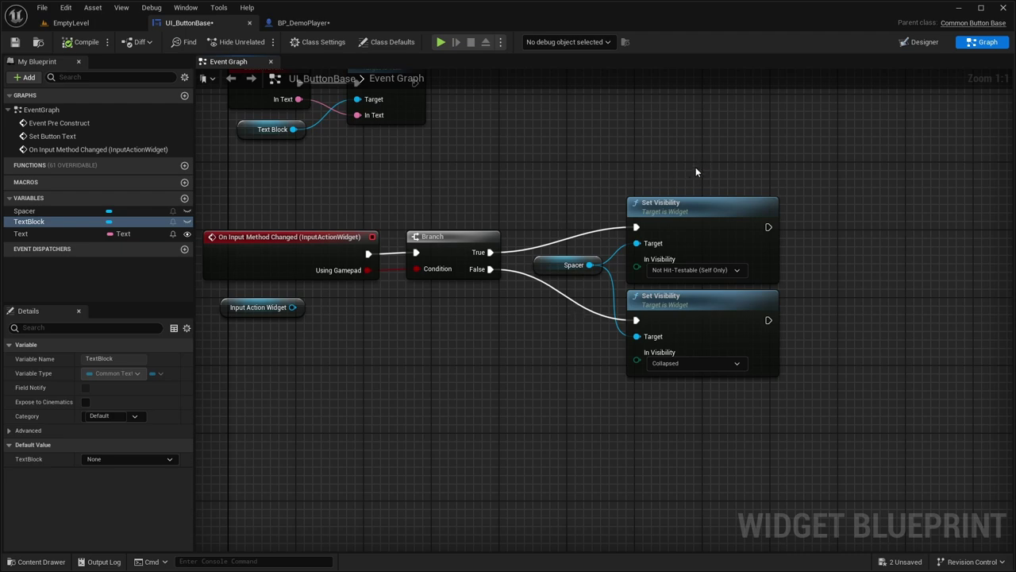
- Break the execution link between On Input Method Changed and the Branch, and delete the unconnected Input Action Widget reference
right_drag(546, 184, 537, 325)
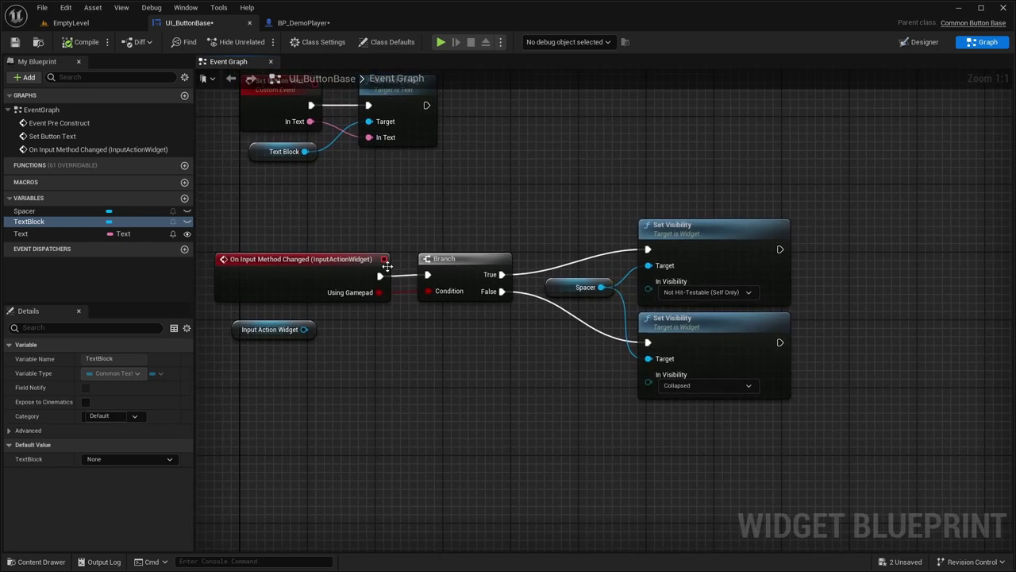
right_drag(403, 276, 386, 288)
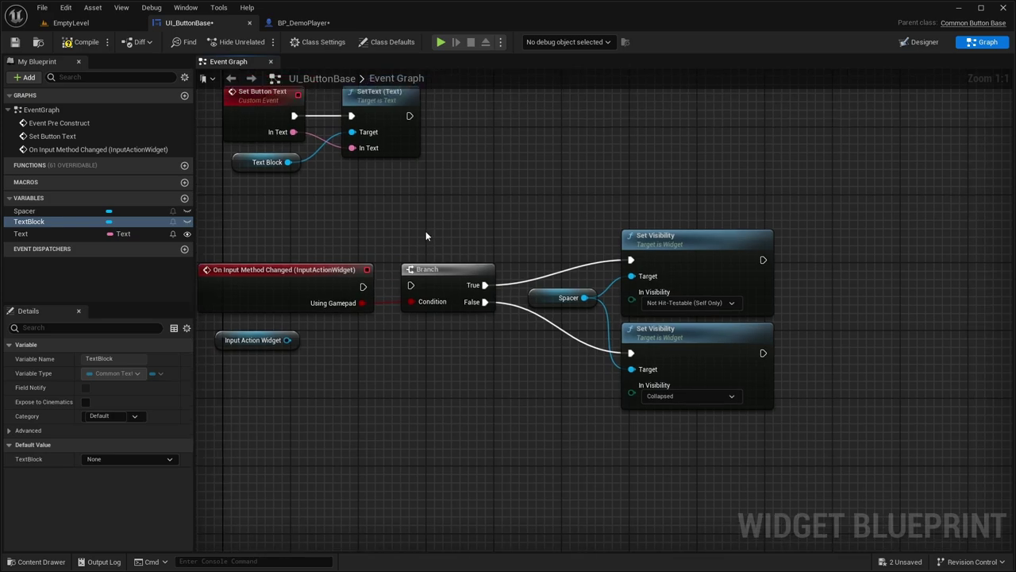
right_drag(425, 231, 445, 229)
drag(352, 390, 256, 340)
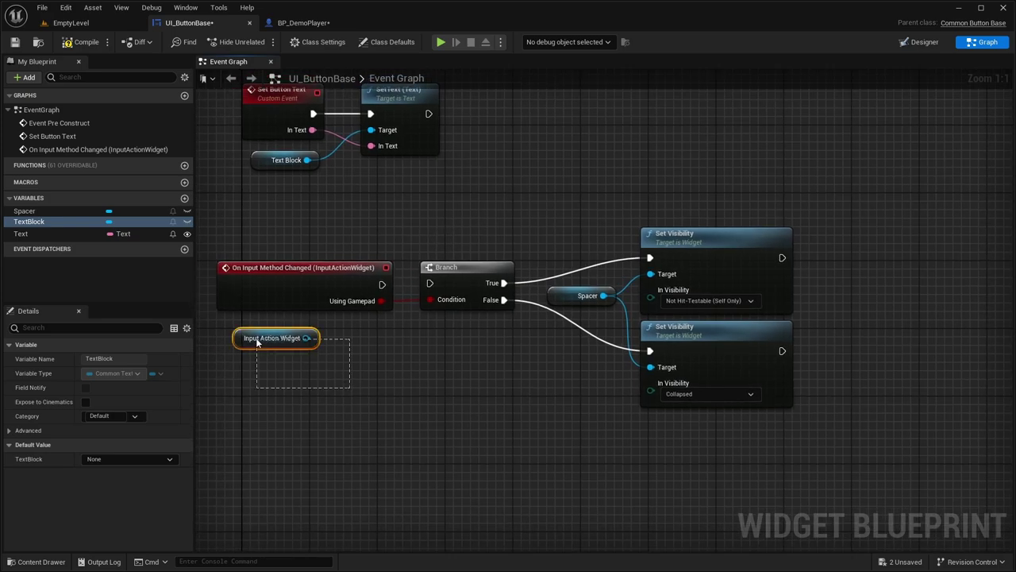
key(Delete)
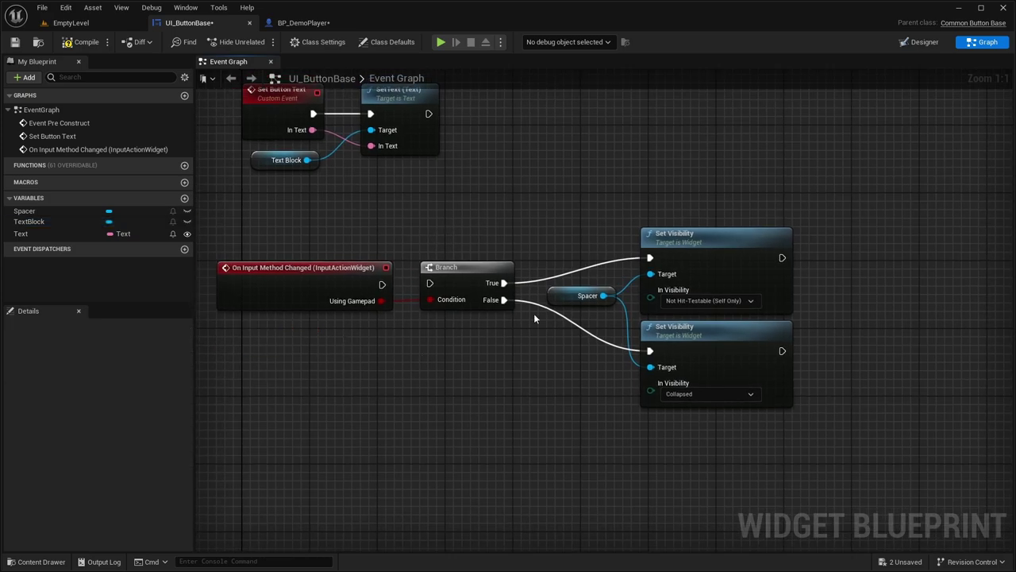
- Return to the widget's visual layout and browse the project content to the CommonUi Widgets folder
click(905, 43)
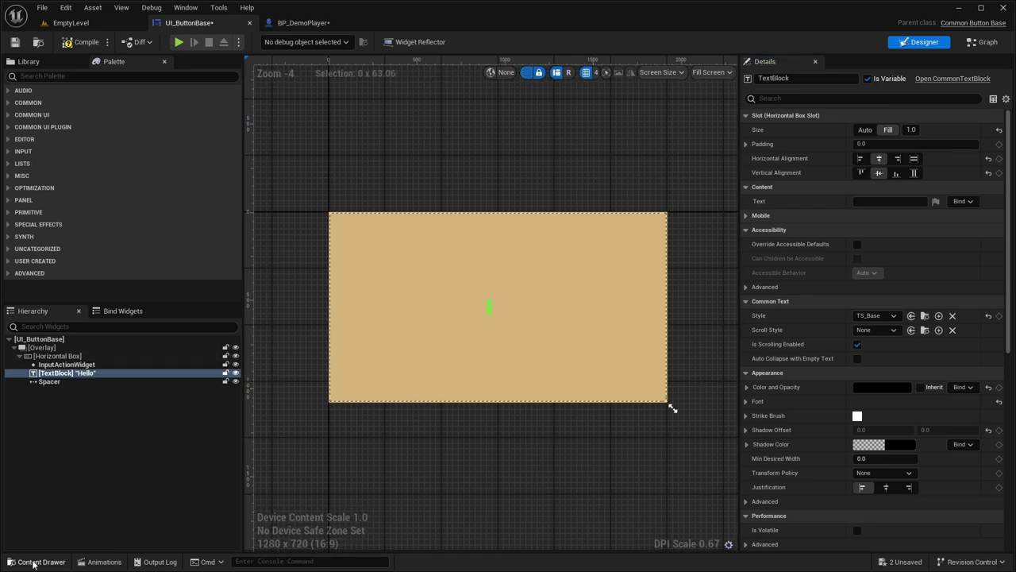
click(36, 561)
click(60, 457)
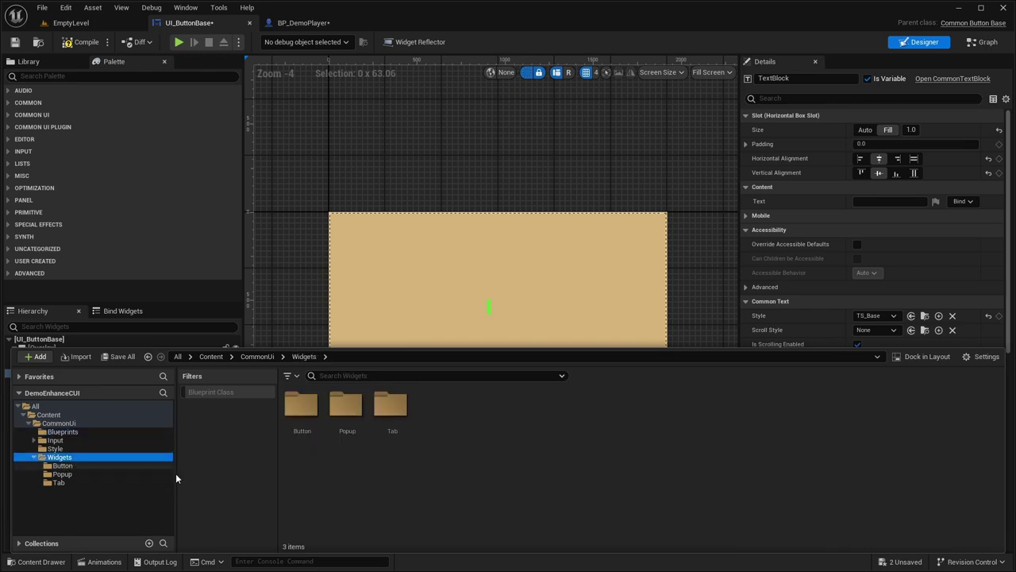
right_click(440, 444)
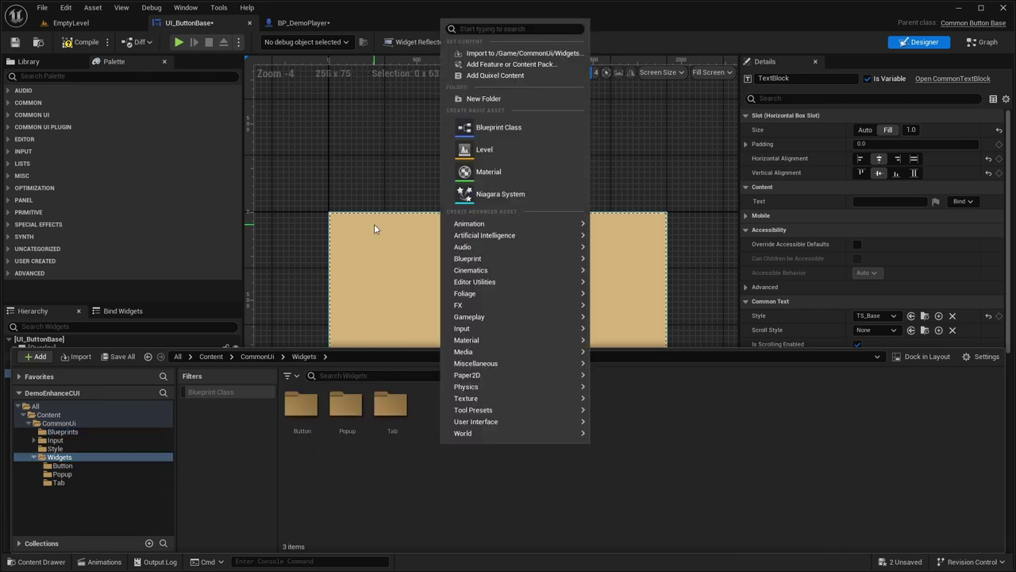
click(476, 129)
click(644, 502)
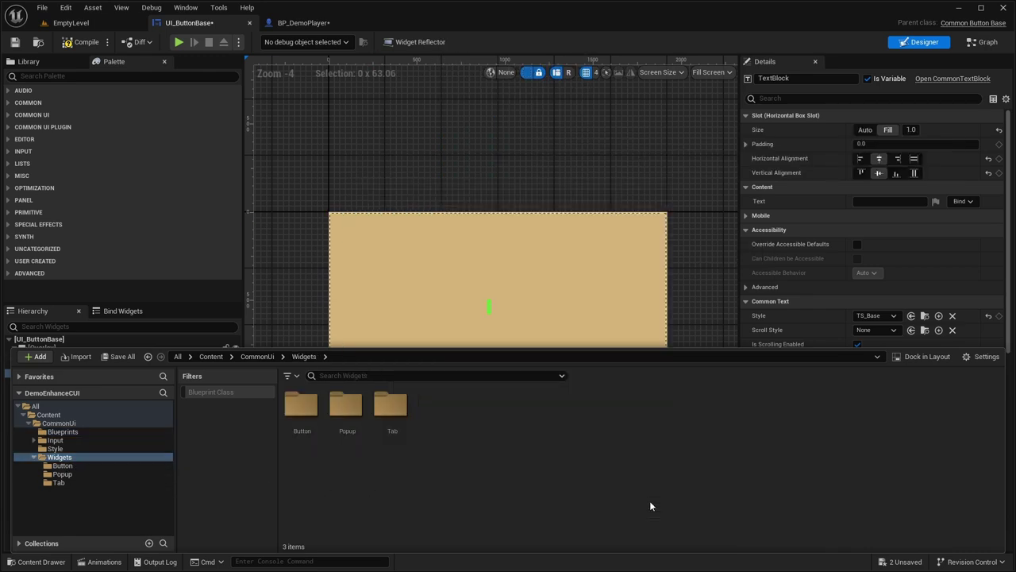
- Create a widget blueprint named UI_Main in the Widgets folder, based on Common Activatable Widget with a Canvas Panel root
right_click(453, 408)
mouse_move(517, 525)
click(659, 529)
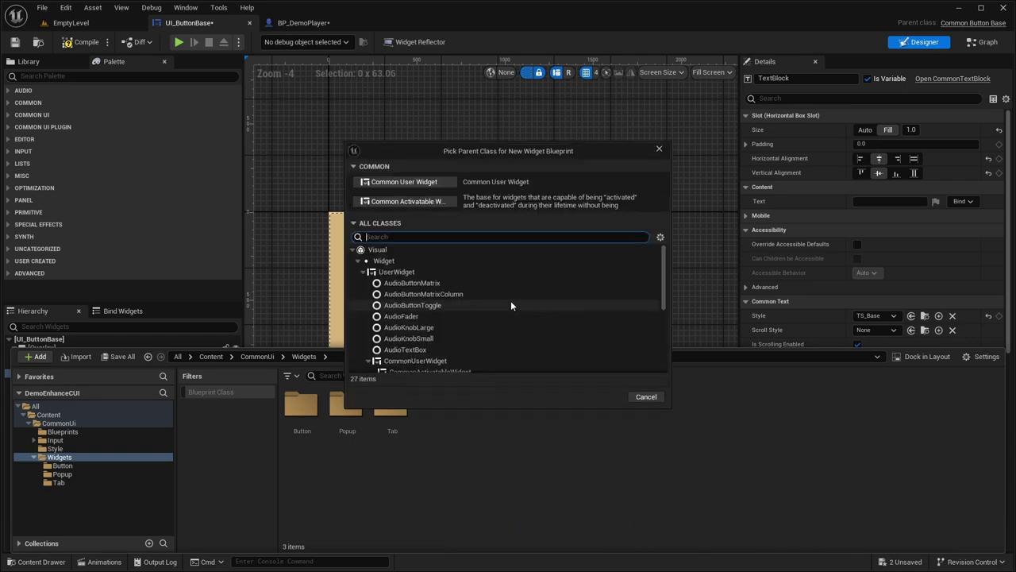
click(408, 202)
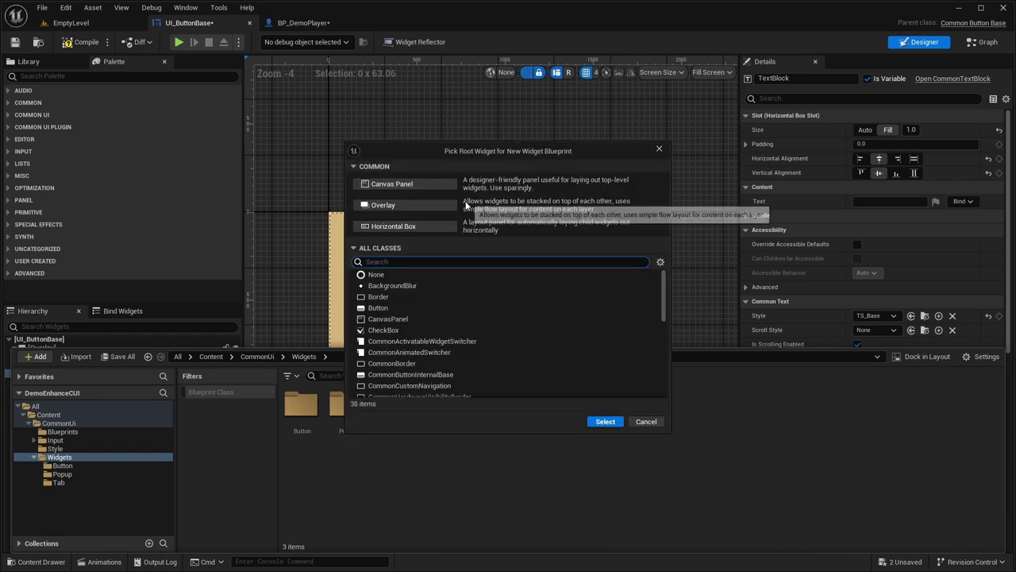
click(394, 183)
text(UI_Main)
key(Return)
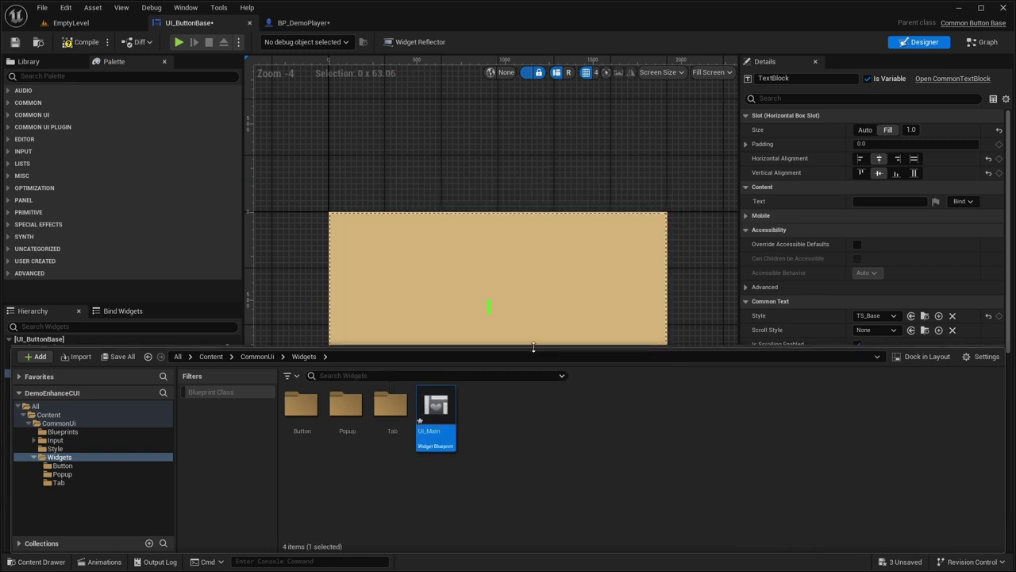
- Open UI_Main for editing and add a UI Button Base widget to its Canvas Panel
double_click(436, 407)
scroll(305, 175, down, 1)
scroll(299, 164, up, 2)
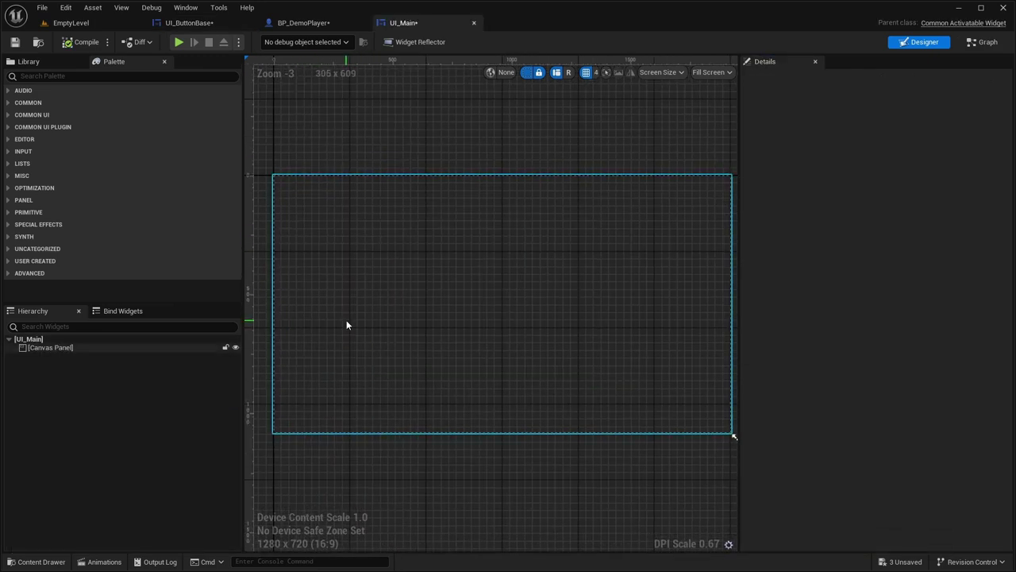
click(80, 82)
text(button)
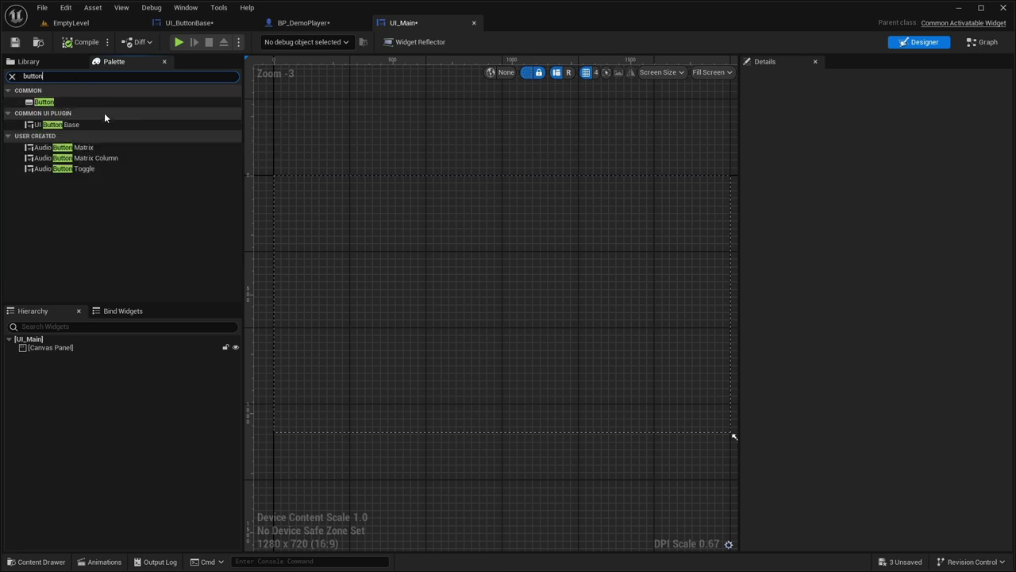
drag(59, 125, 64, 358)
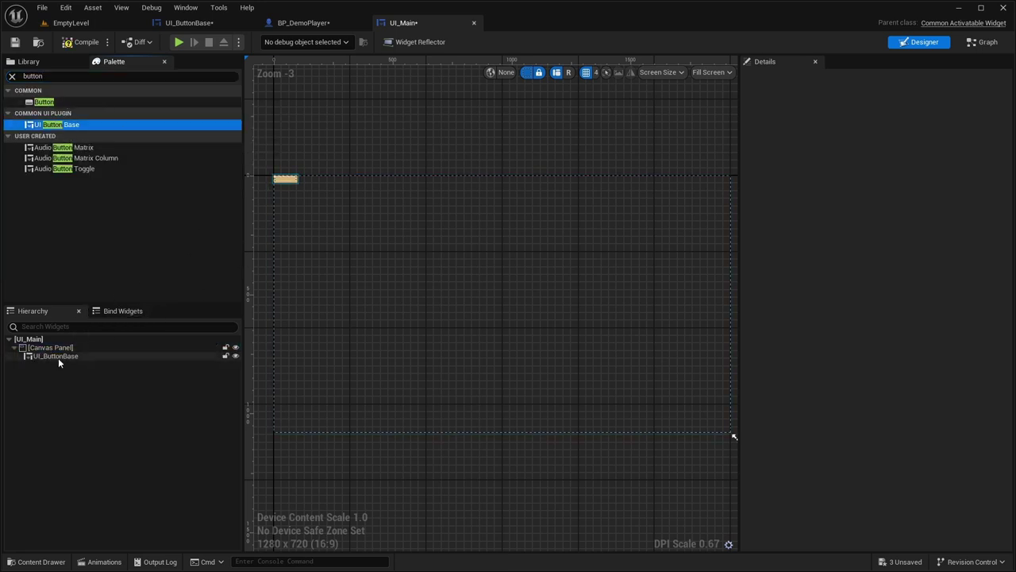
click(890, 200)
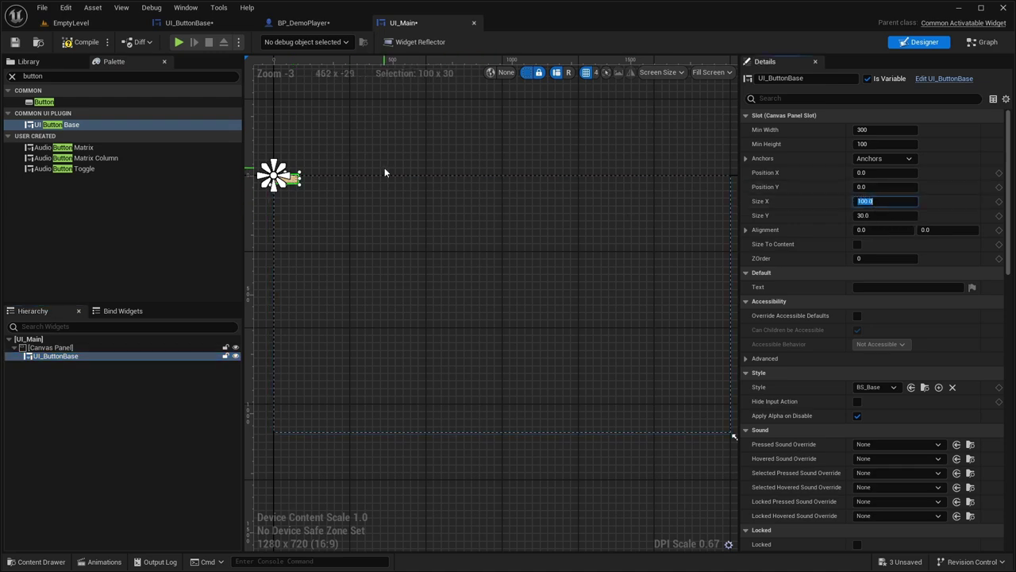
- Switch to UI_ButtonBase, select its root widget and compile the blueprint
click(208, 24)
click(37, 339)
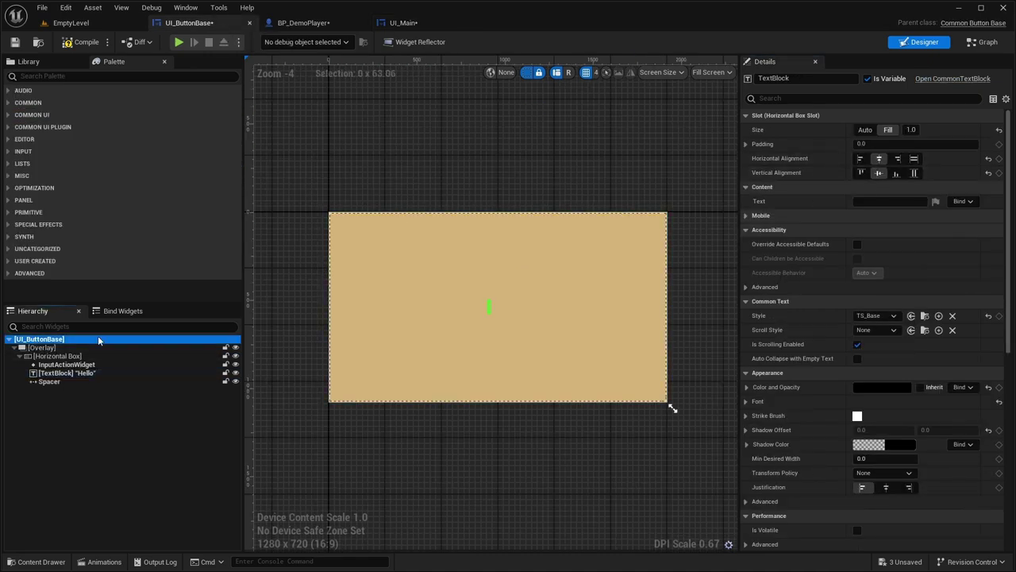
click(77, 42)
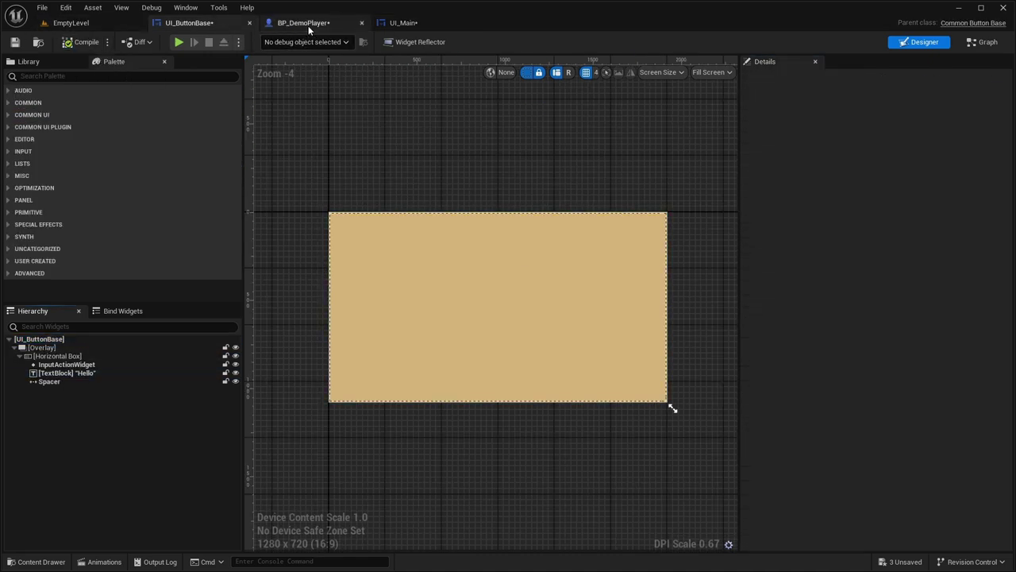
- In UI_Main, move the button to about X 824, Y 356 and set its size to 300 by 100
click(403, 23)
drag(292, 178, 523, 271)
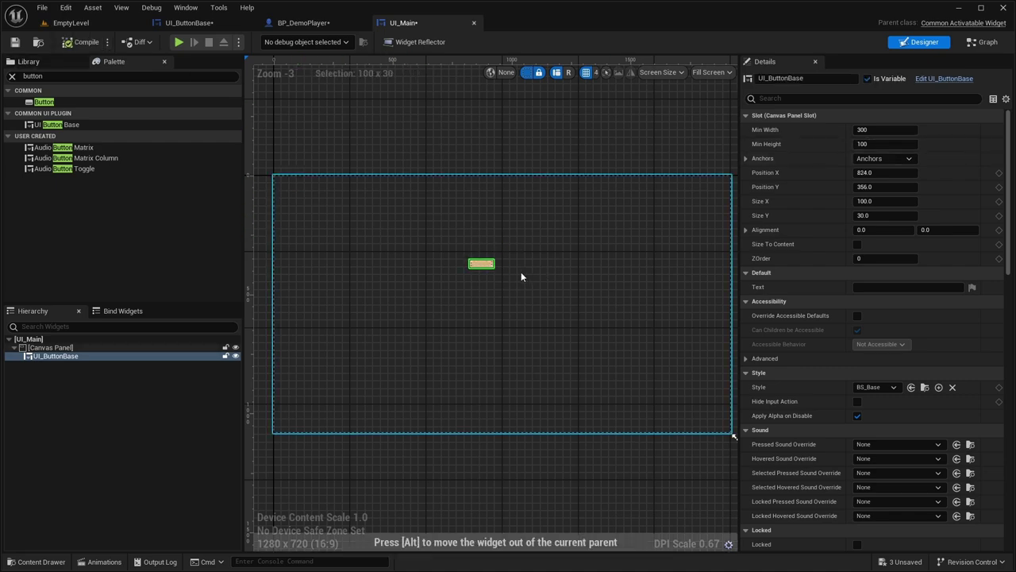
click(874, 201)
text(300)
click(879, 215)
text(12)
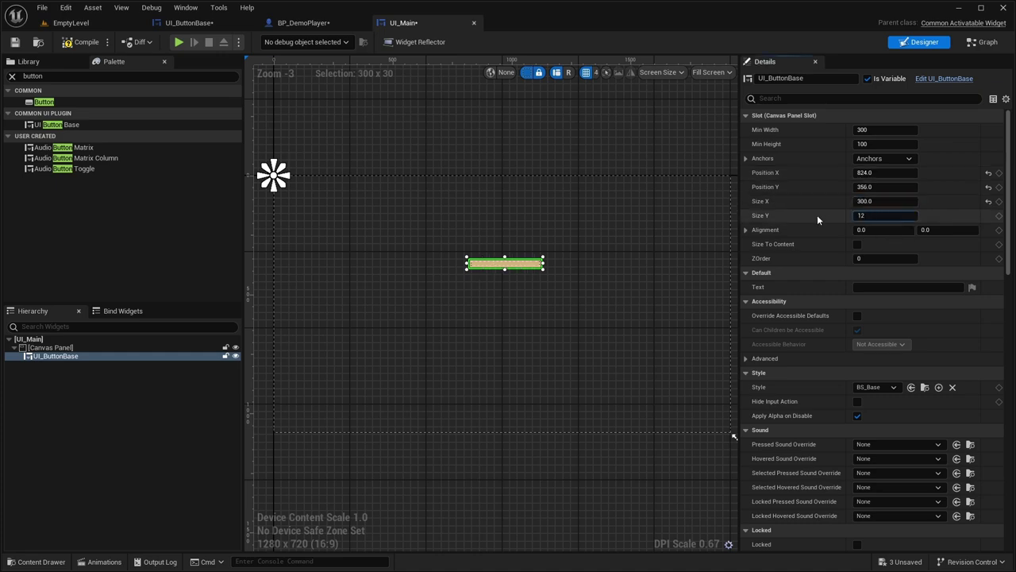
text(00)
key(Return)
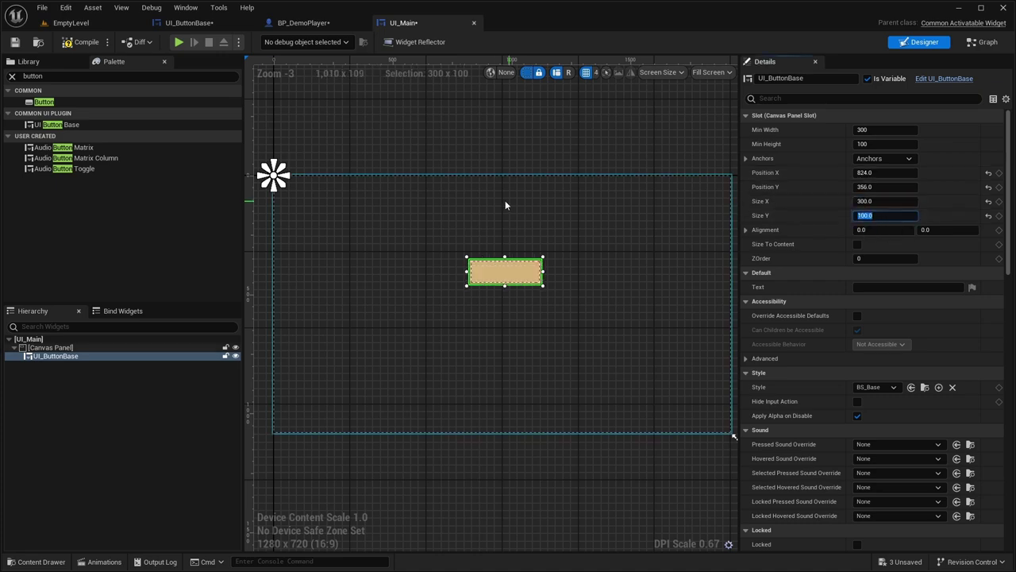
- Anchor the button to the centre of the Canvas Panel and set its alignment to 0.5, 0.5
scroll(491, 193, up, 1)
click(884, 158)
click(900, 209)
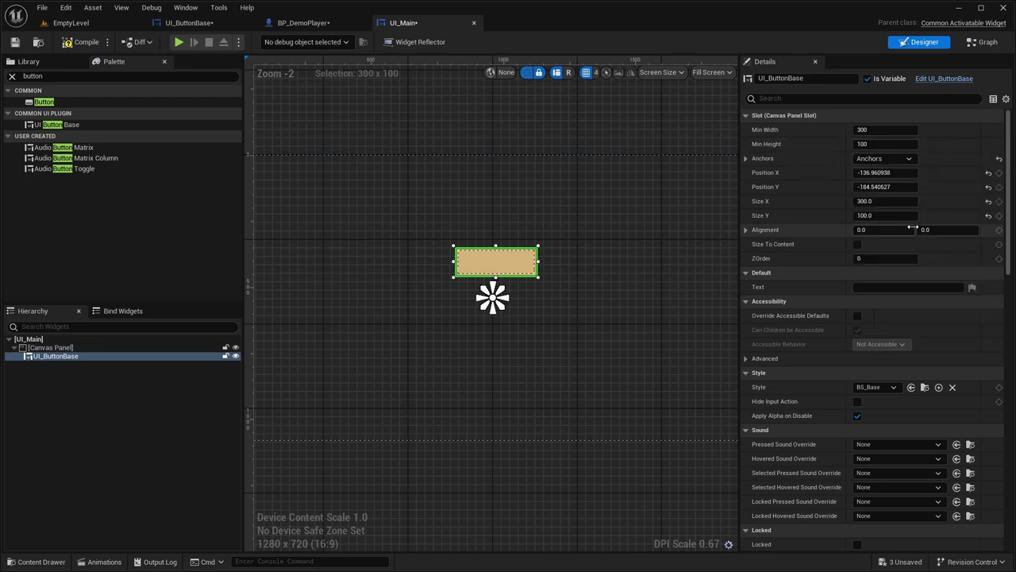
click(862, 229)
text(0.5)
click(932, 229)
text(0.5)
key(Return)
- Set the button's Position X and Position Y to 0 so it sits on its centre anchor
click(885, 187)
text(0)
click(885, 172)
text(0)
key(Return)
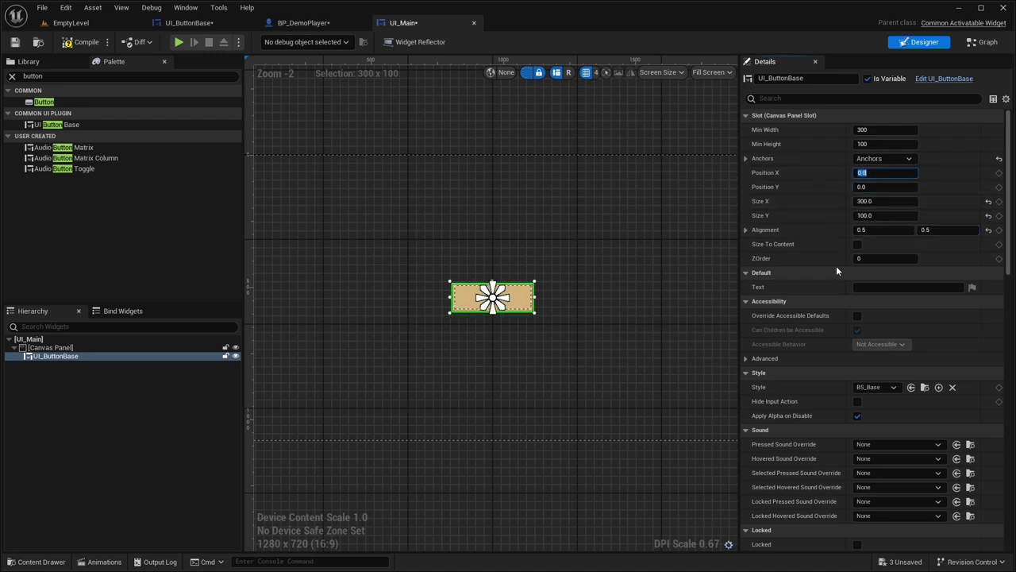
- Assign IA_UI_Accept as the button's Triggering Enhanced Input Action
scroll(832, 264, down, 15)
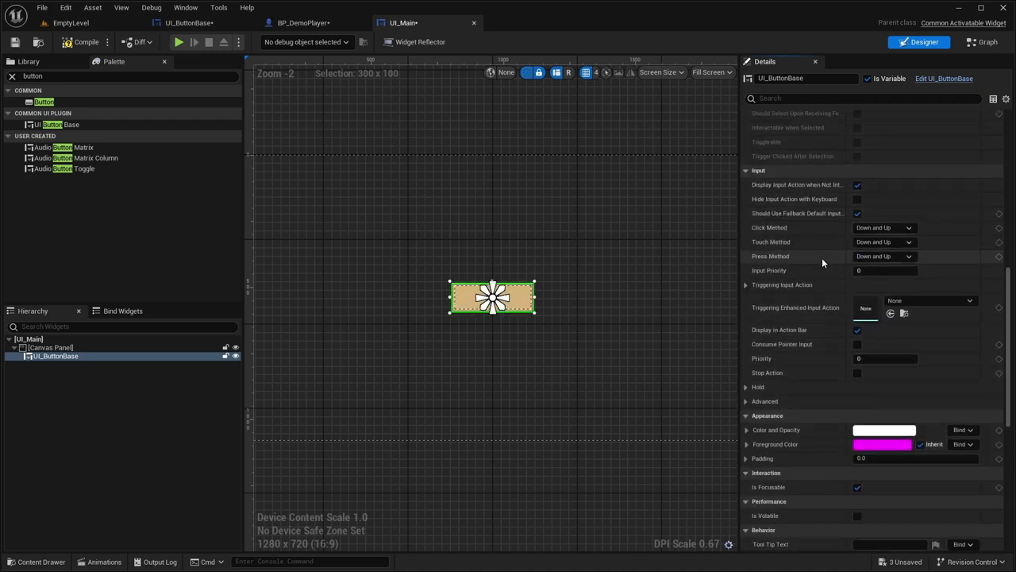
scroll(822, 257, down, 1)
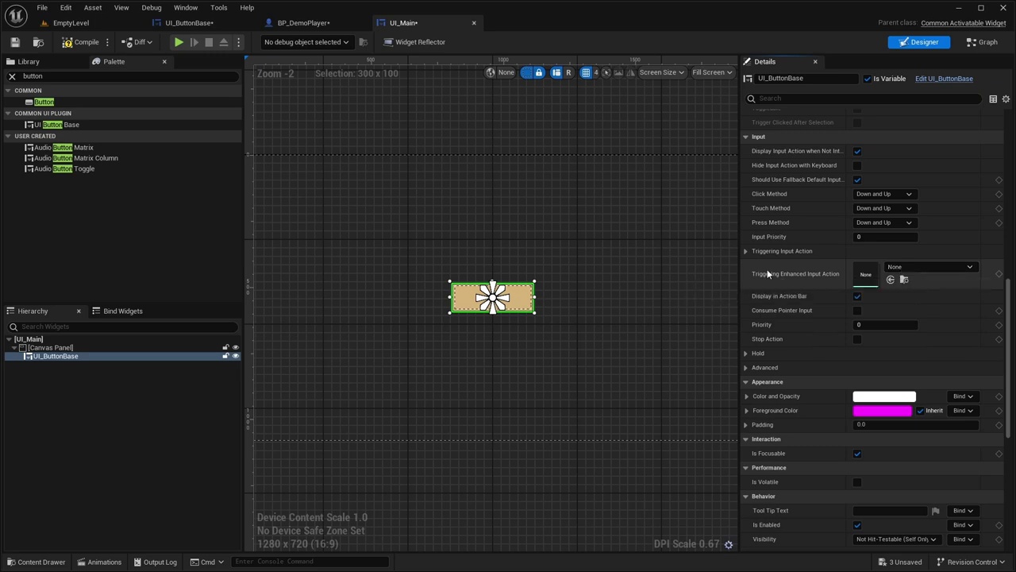
click(921, 266)
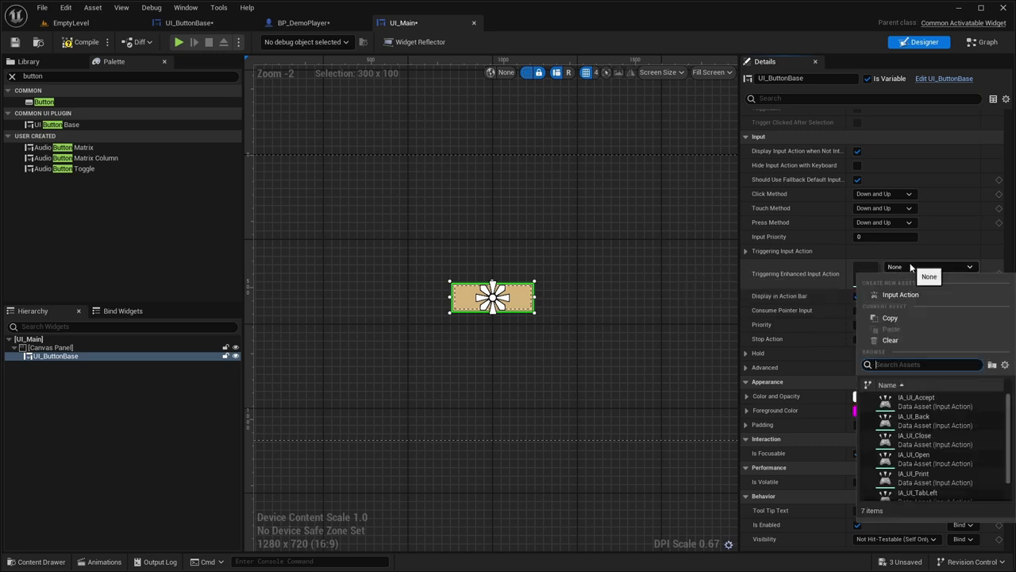
click(924, 402)
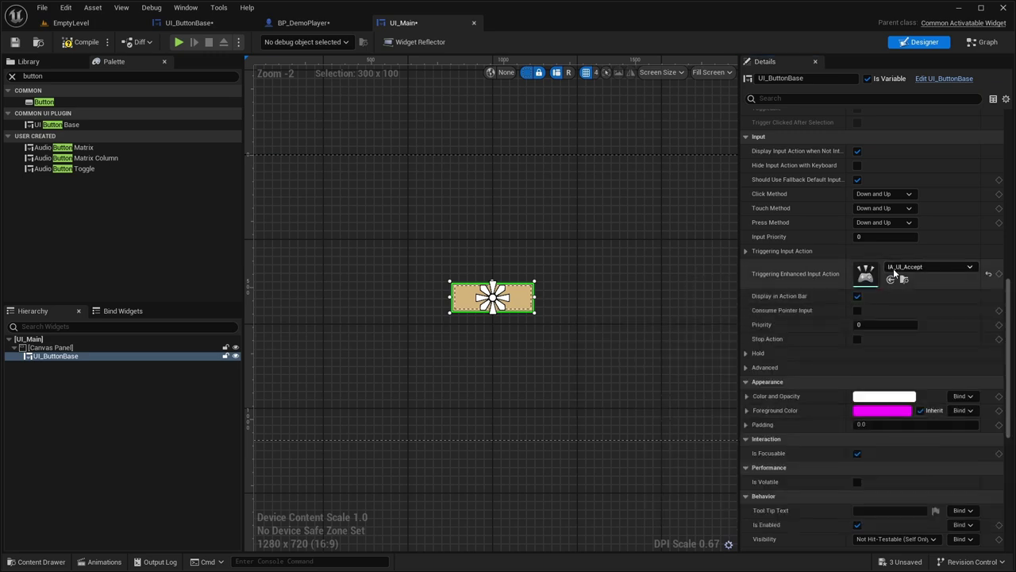
- Enable Is Back Handler, Auto Activate and Auto Restore Focus on the UI_Main root widget
click(29, 339)
scroll(803, 277, up, 8)
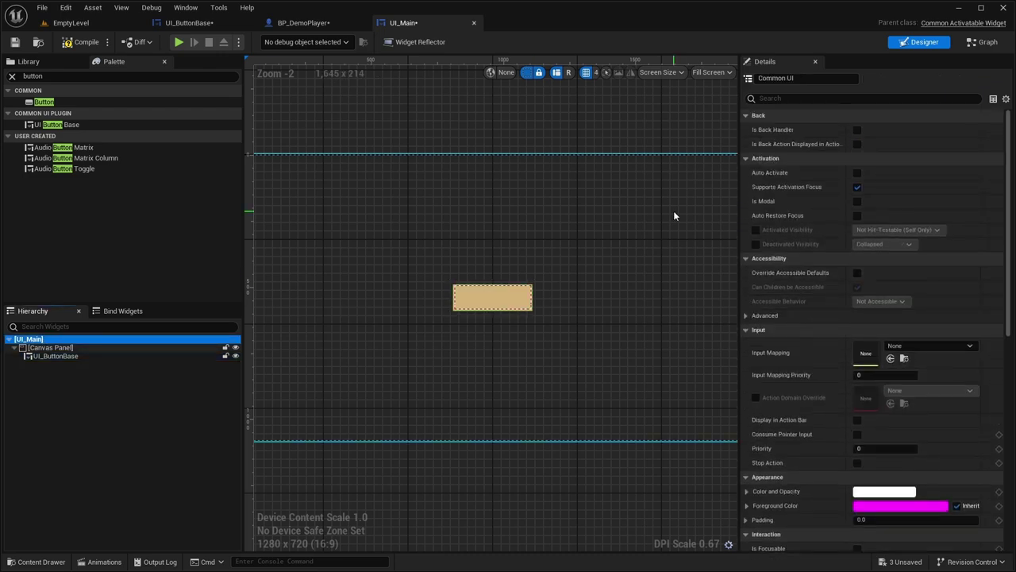
click(858, 130)
click(857, 130)
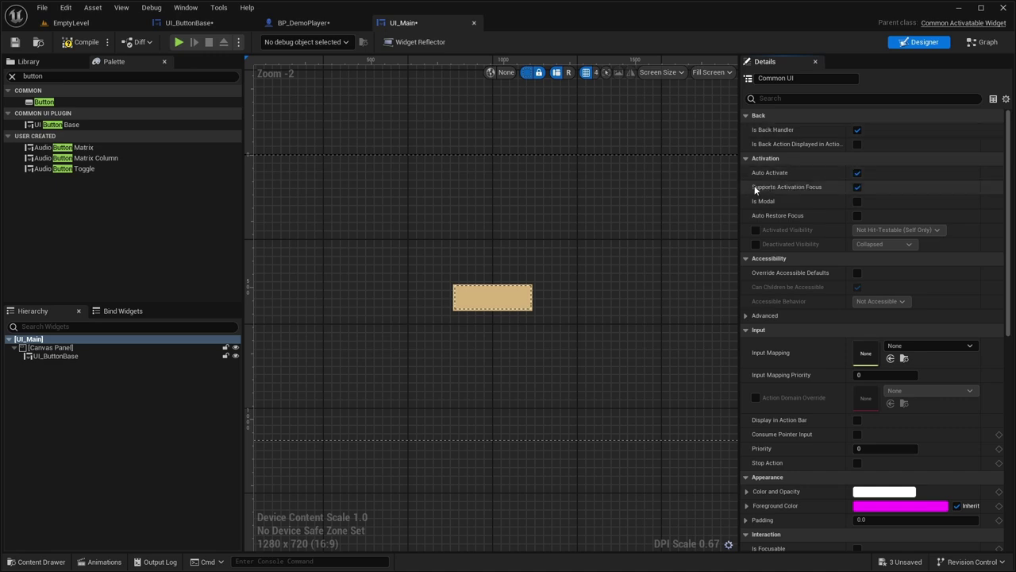
click(856, 216)
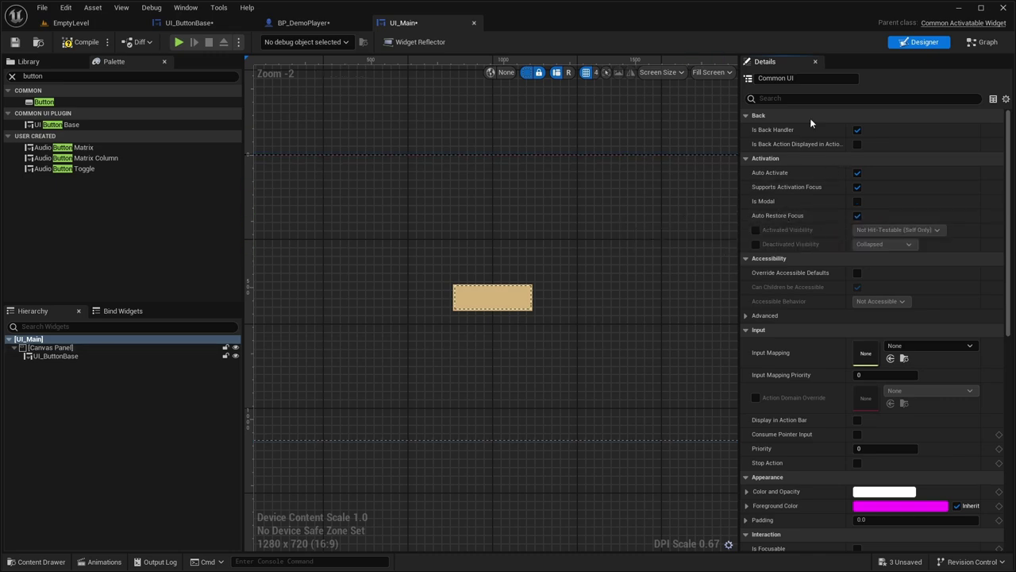
- Enable the Deactivated Visibility override on UI_Main and set it to Not Hit-Testable (Self Only)
click(756, 245)
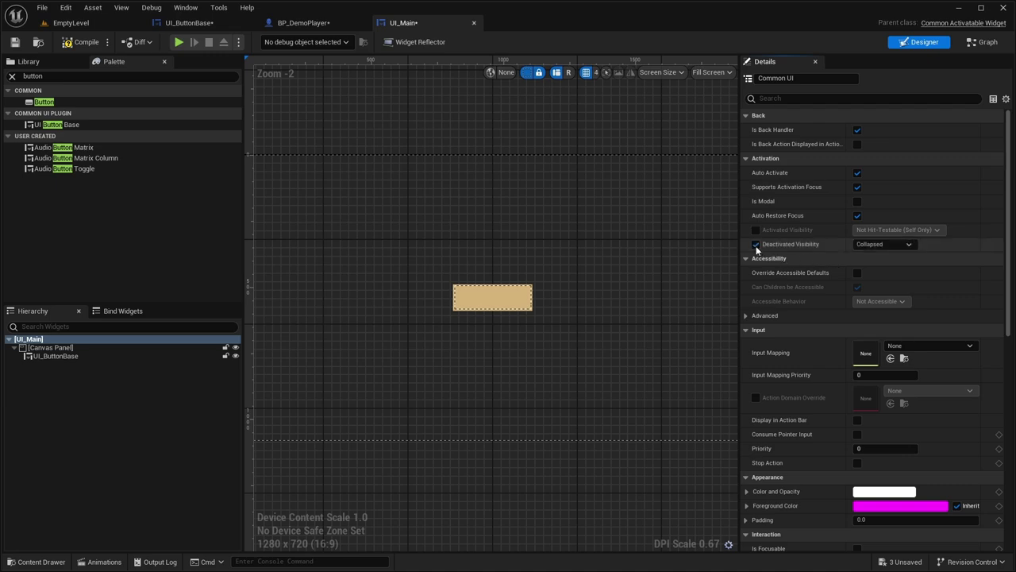
click(866, 245)
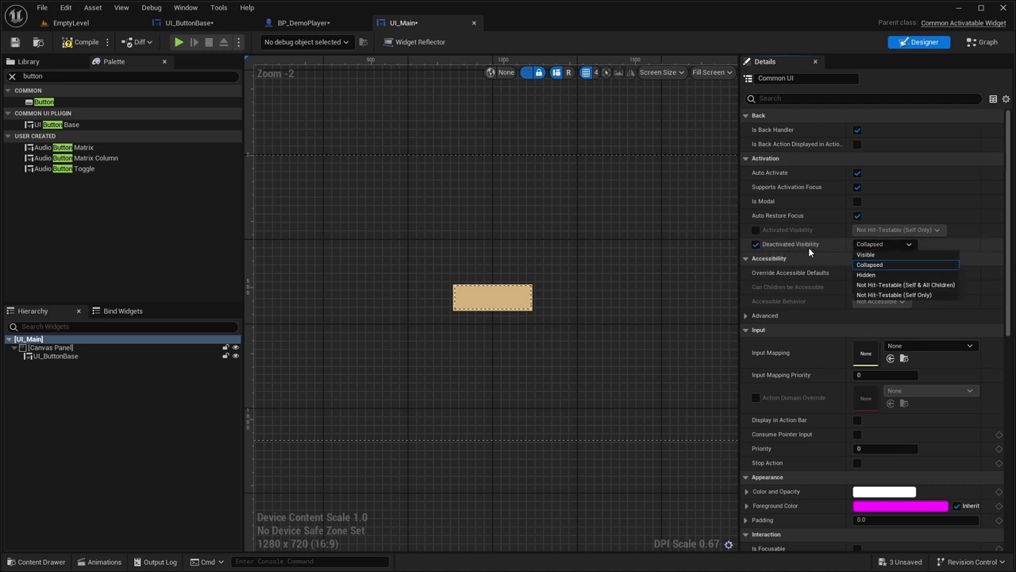
click(894, 294)
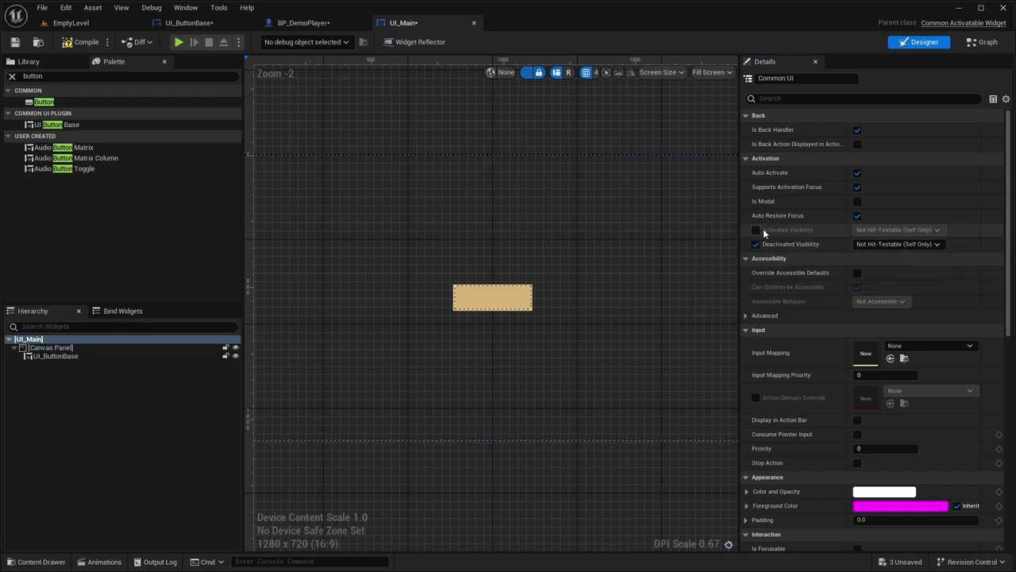
- Set UI_Main's Input Mapping to IMC_UI_Generic and its Desired Focus Widget to UI_ButtonBase
click(894, 347)
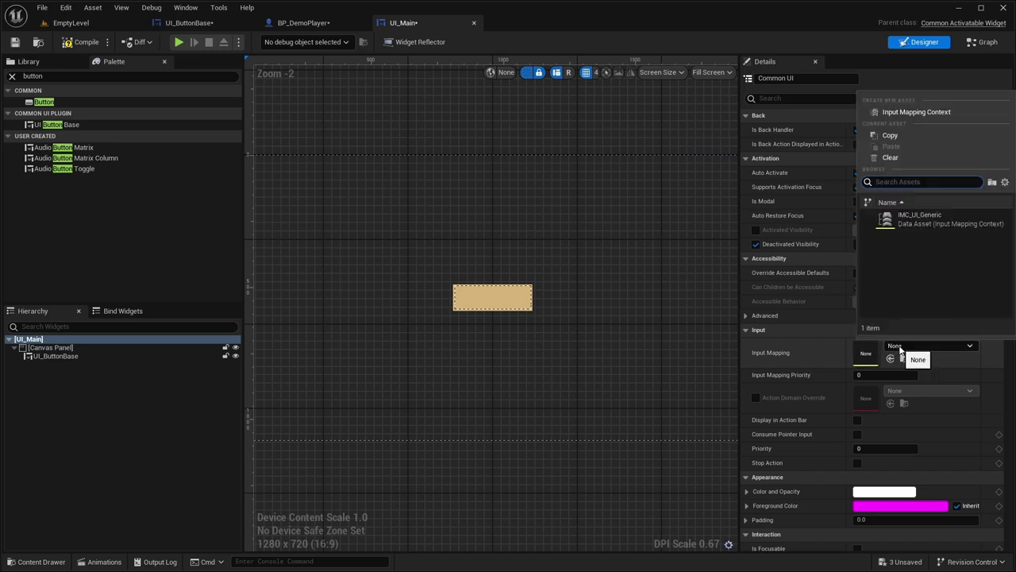
click(920, 219)
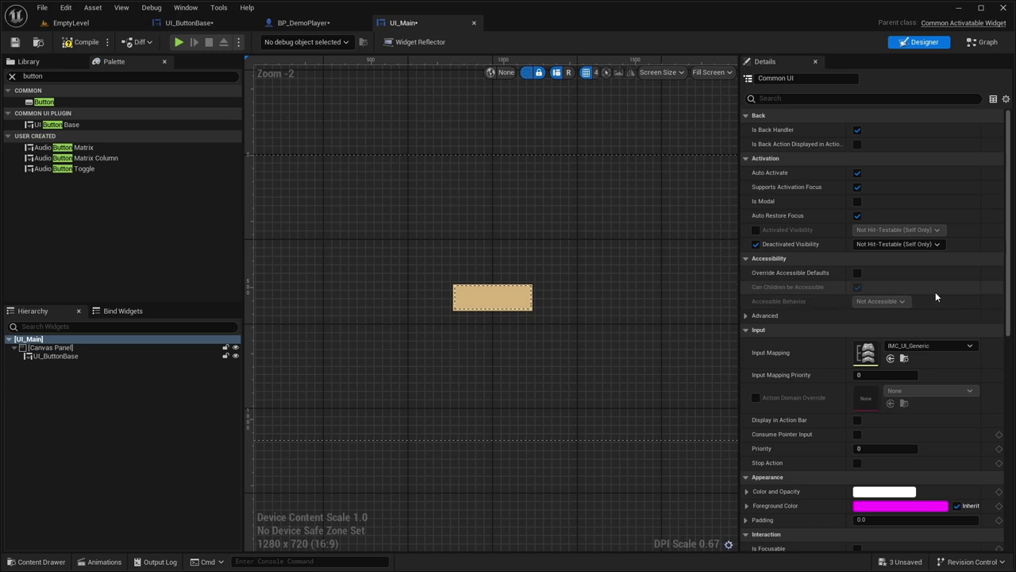
scroll(911, 300, down, 3)
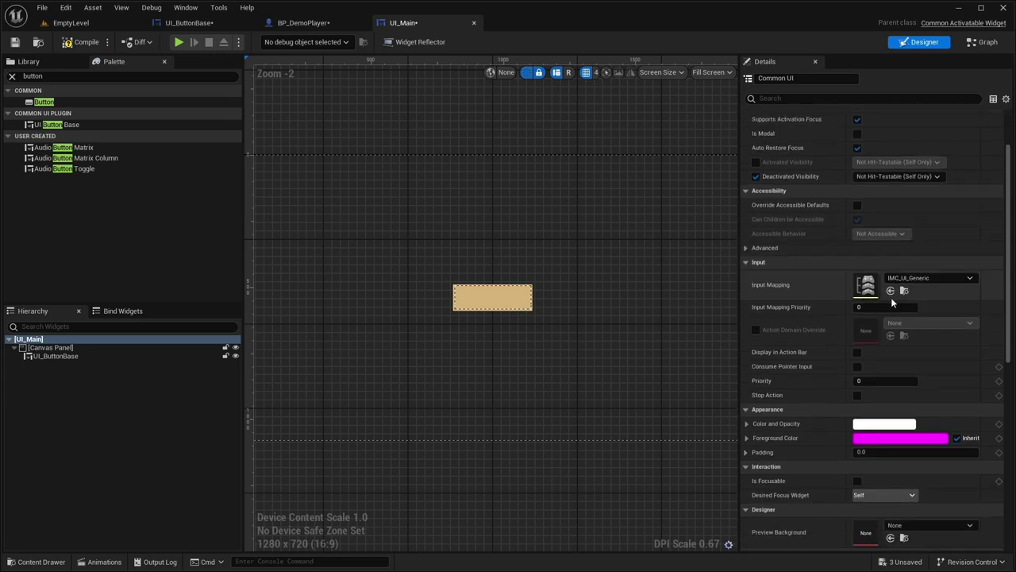
scroll(891, 299, down, 1)
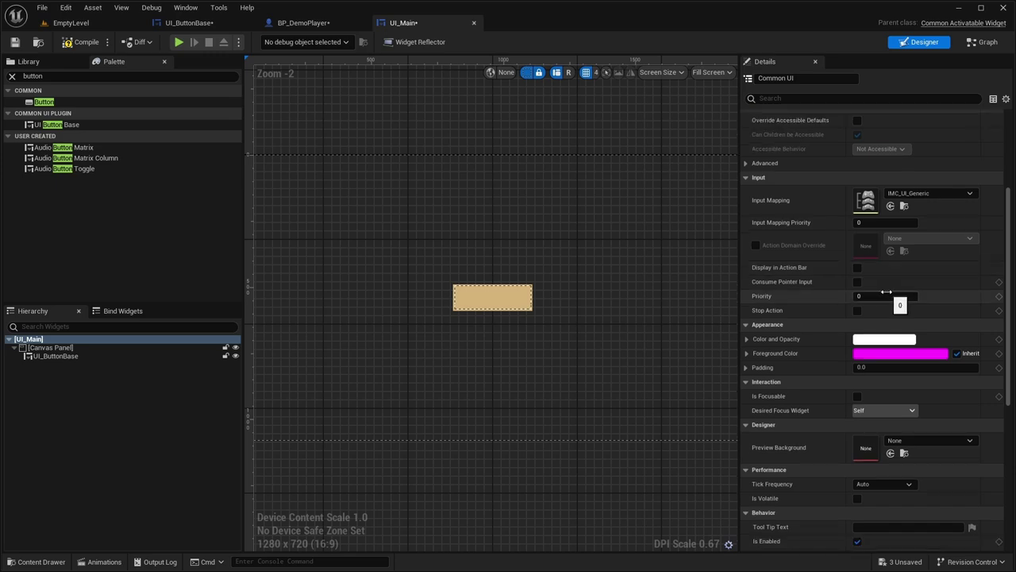
right_drag(671, 341, 683, 334)
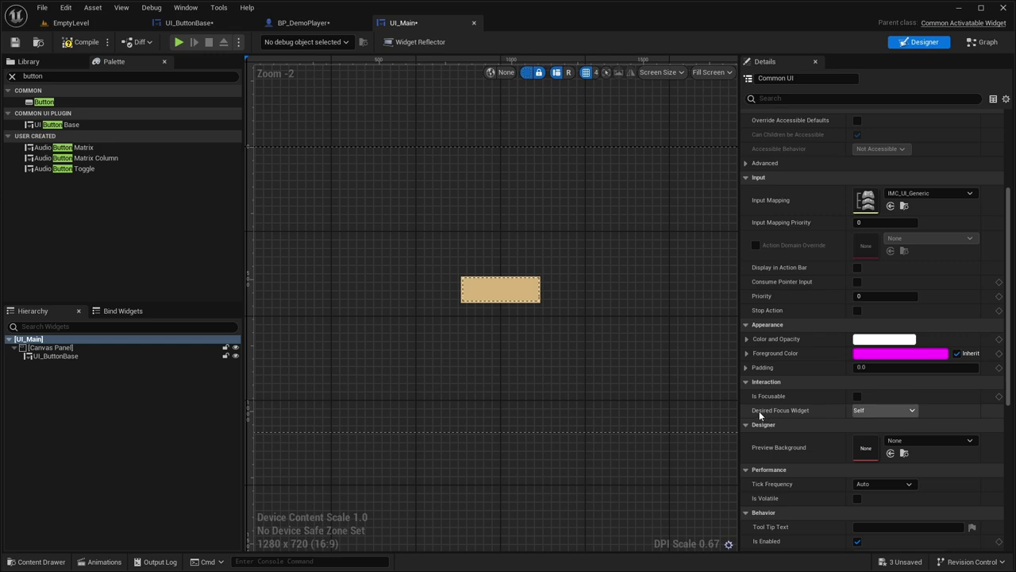
click(860, 409)
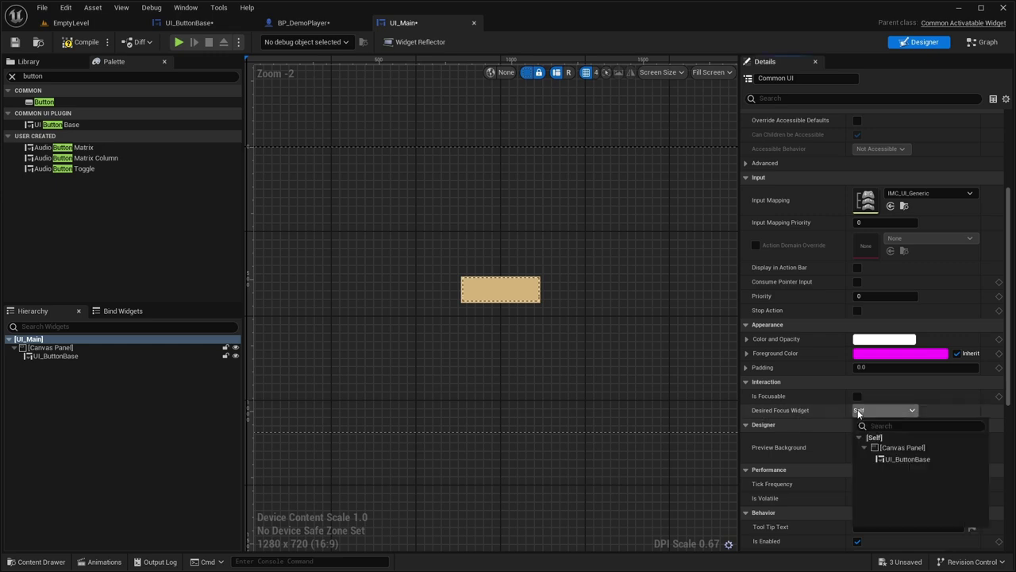
click(893, 460)
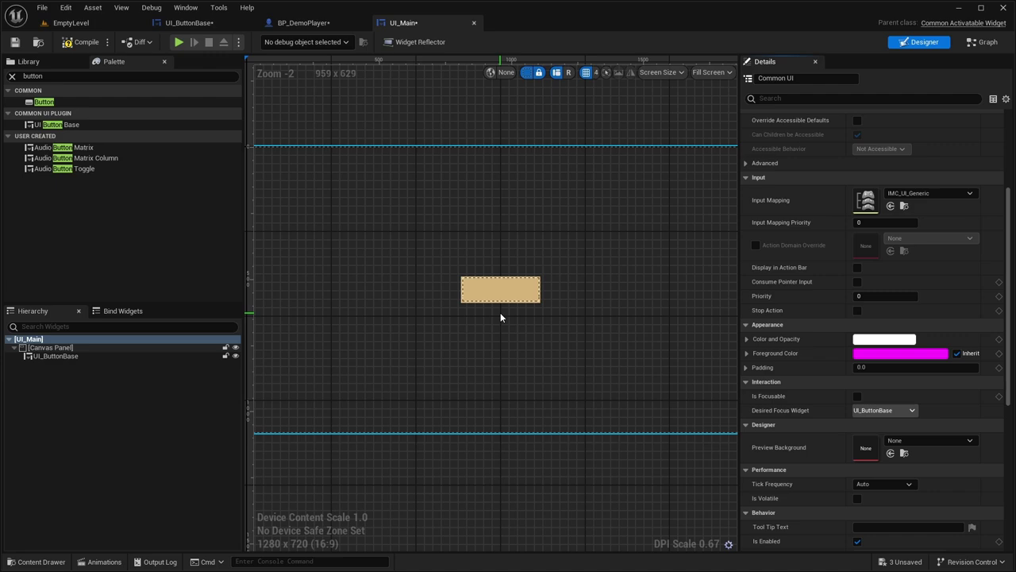
- Set the text of the button in UI_Main to "Accepted"
right_drag(555, 300, 568, 290)
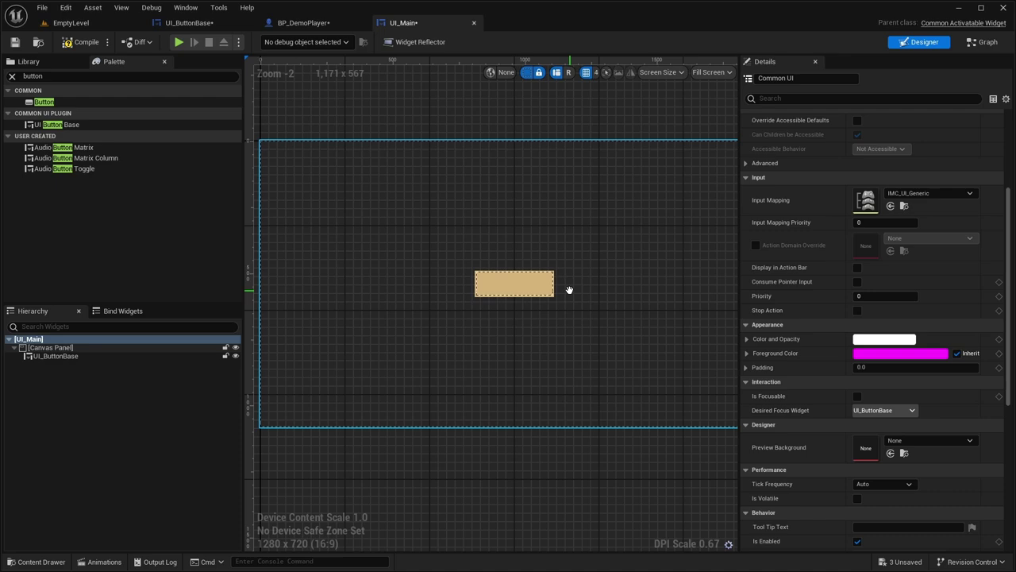
click(514, 286)
scroll(868, 193, up, 2)
click(875, 185)
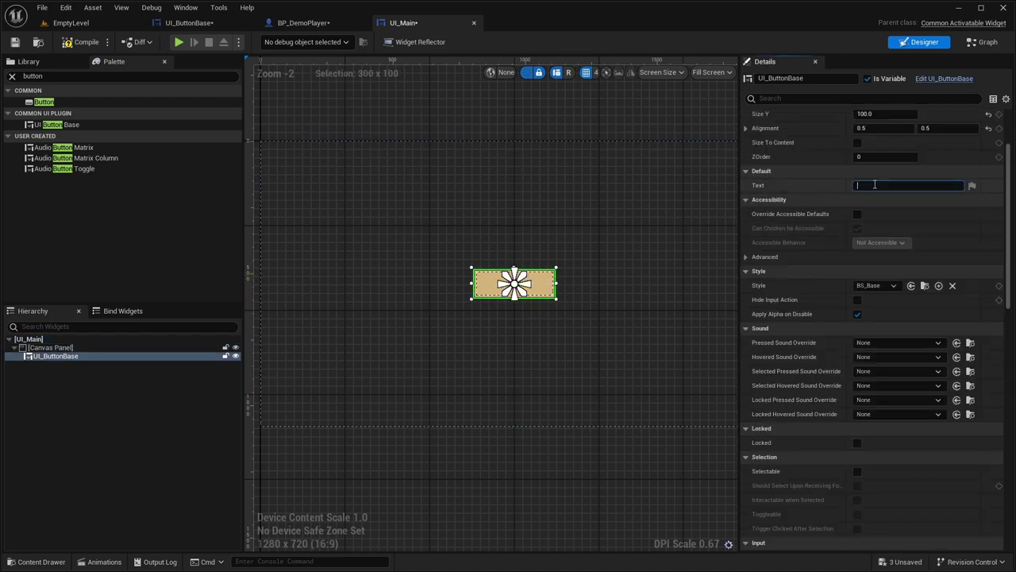
text(Accepted)
key(Return)
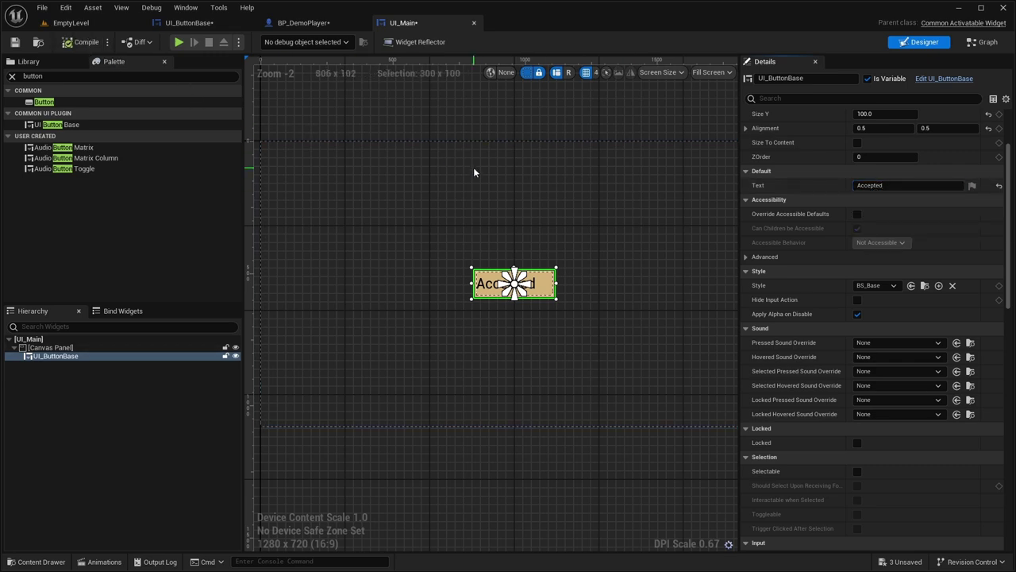
scroll(621, 266, up, 2)
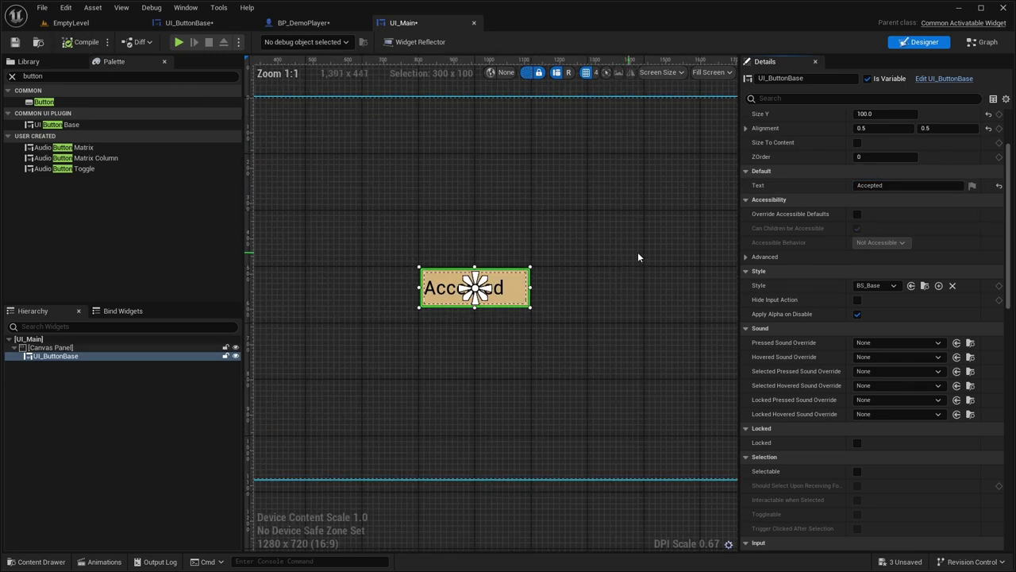
scroll(856, 261, up, 2)
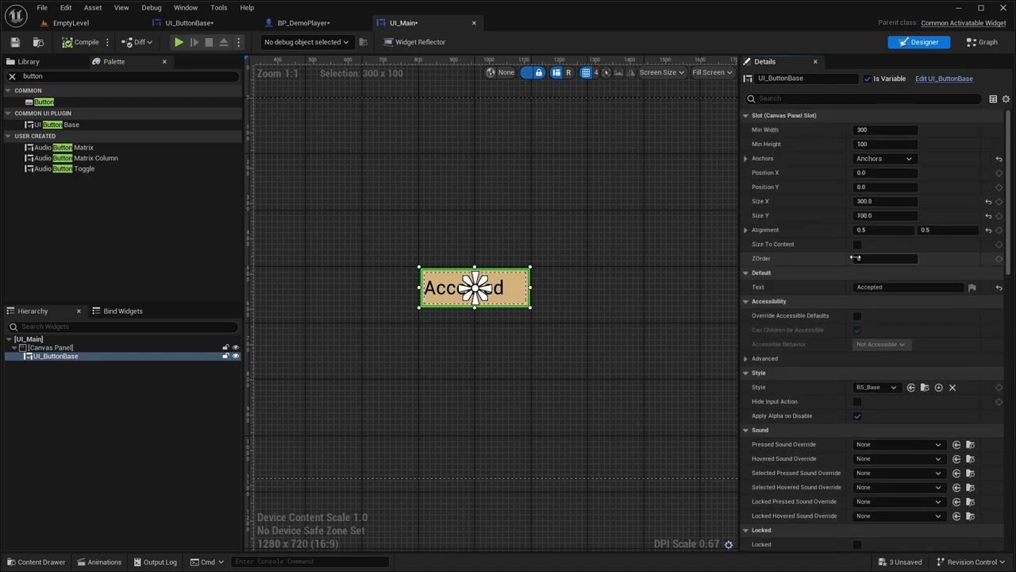
right_drag(413, 304, 450, 294)
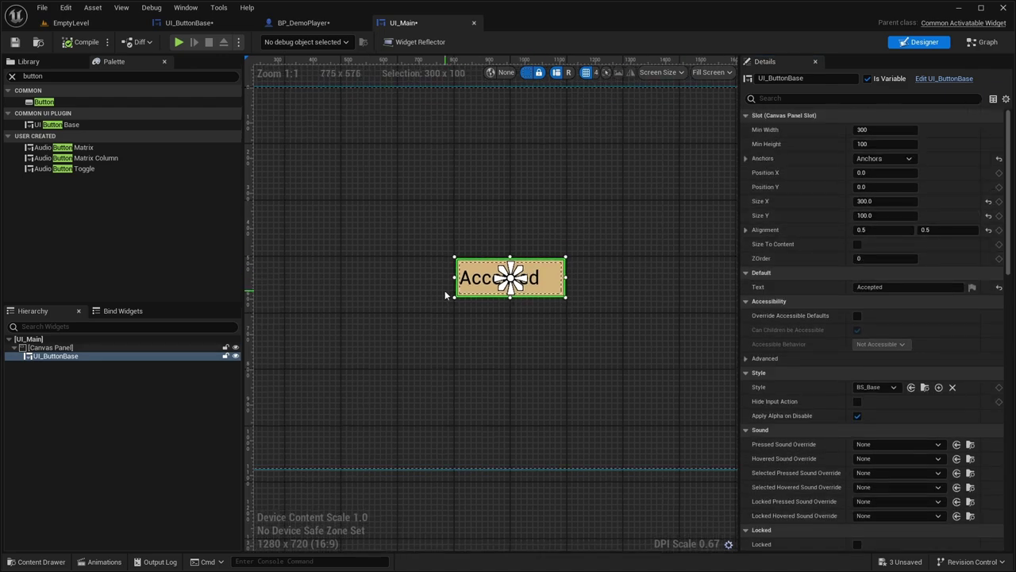
- In BP_DemoPlayer's Event Graph, set the class of the widget creation node to UI_Main and compile the blueprint
click(29, 339)
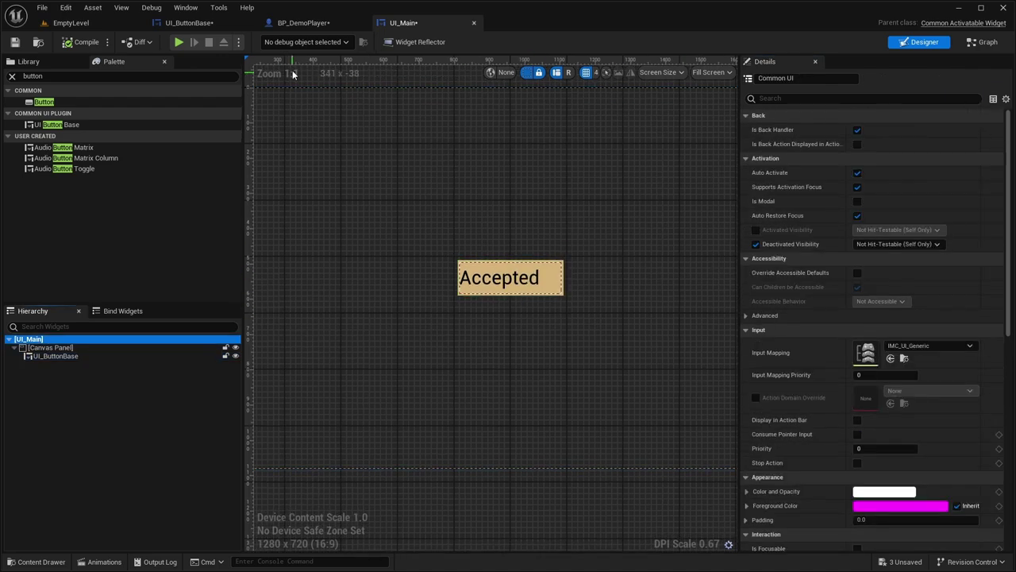
click(303, 23)
click(316, 200)
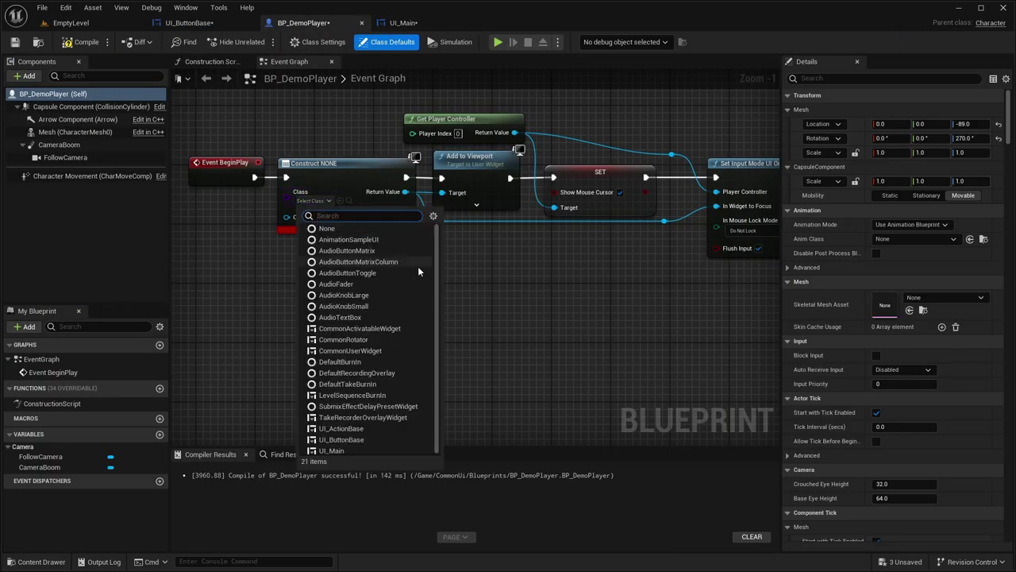
click(332, 452)
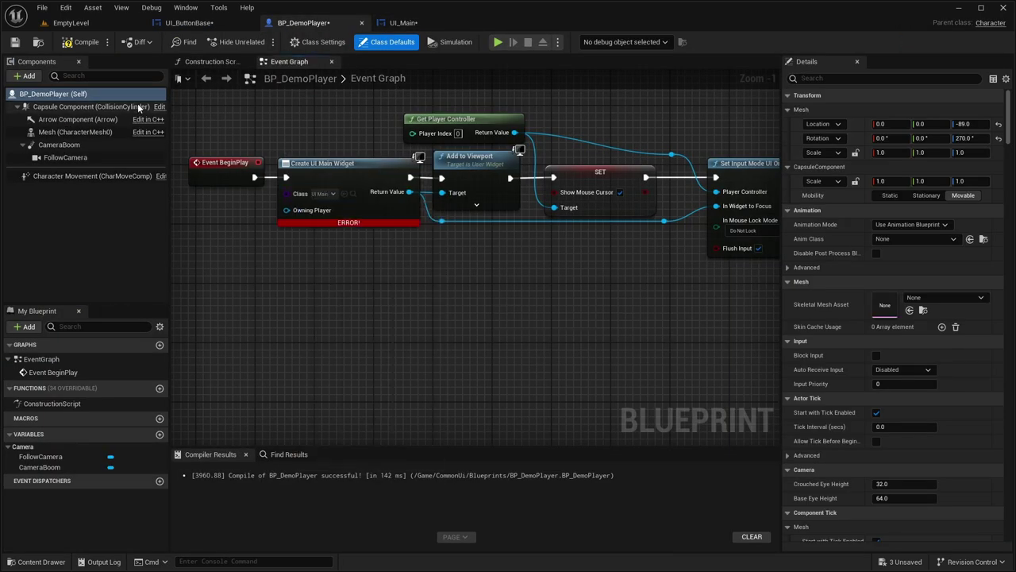
click(83, 42)
right_drag(508, 261, 435, 288)
- Close the BP_DemoPlayer blueprint and play EmptyLevel in the editor to test the button
click(361, 23)
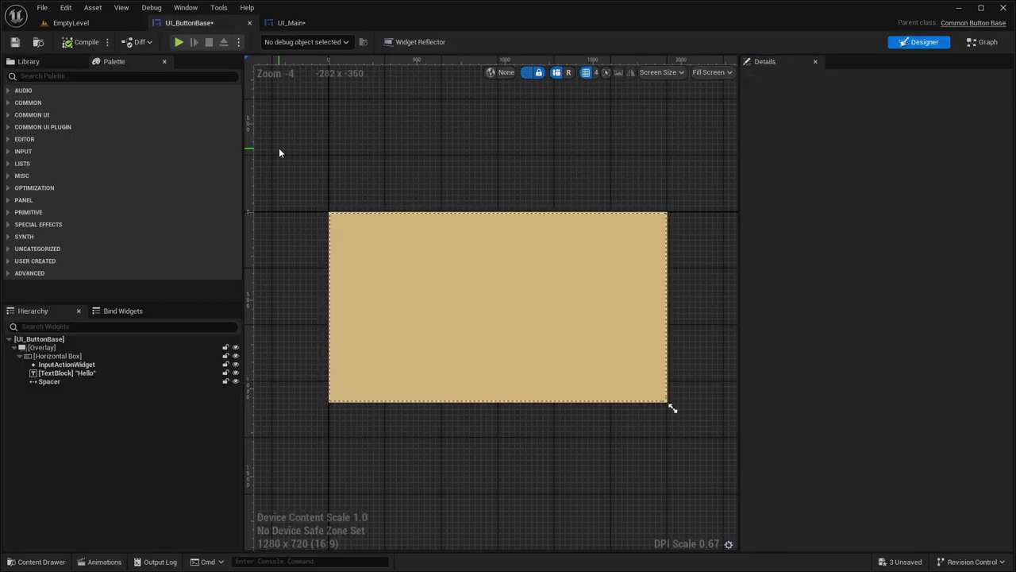
click(71, 22)
click(260, 41)
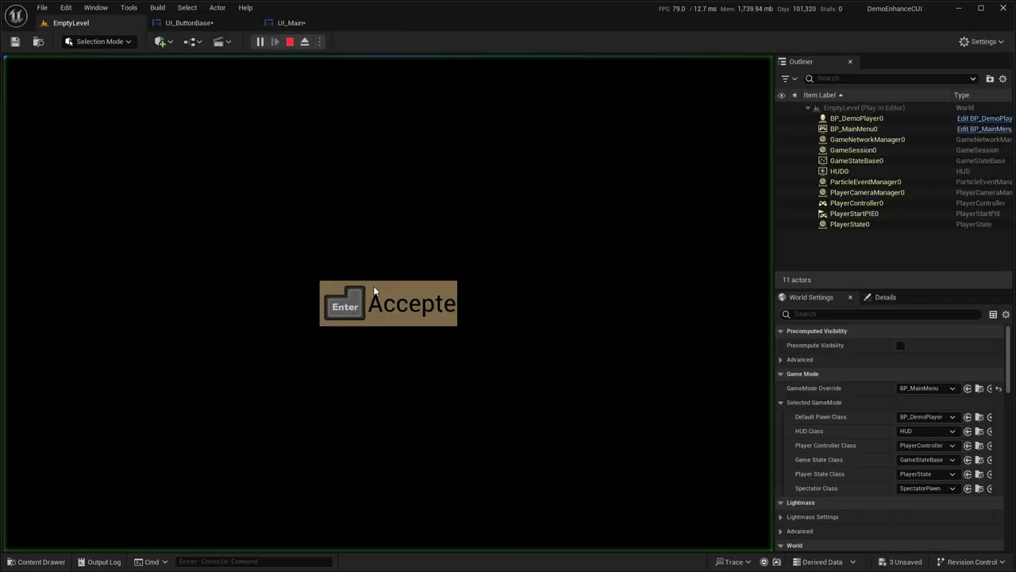
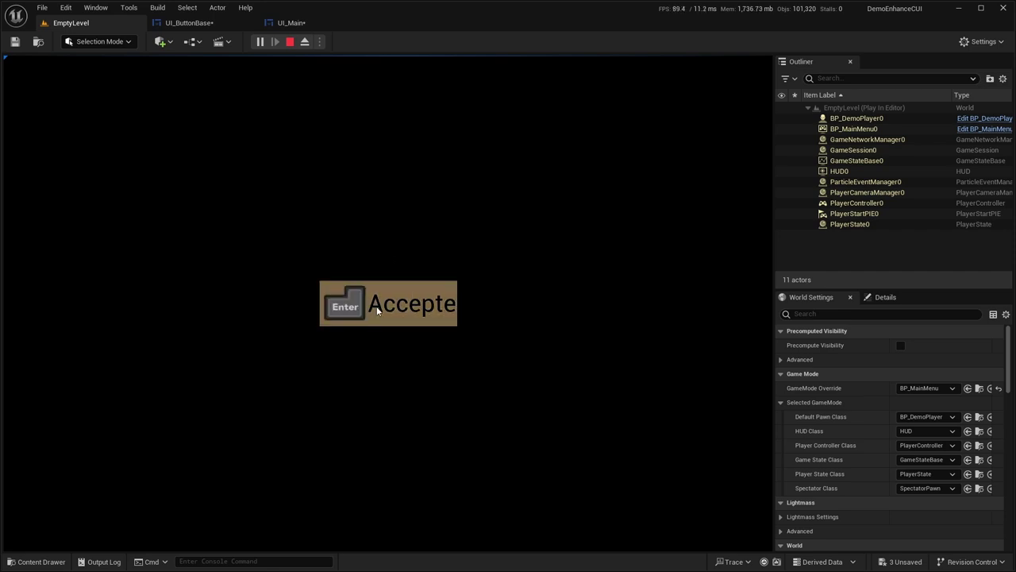
- Stop the play session and change the text of the button in UI_Main to "Accept"
click(289, 43)
click(183, 25)
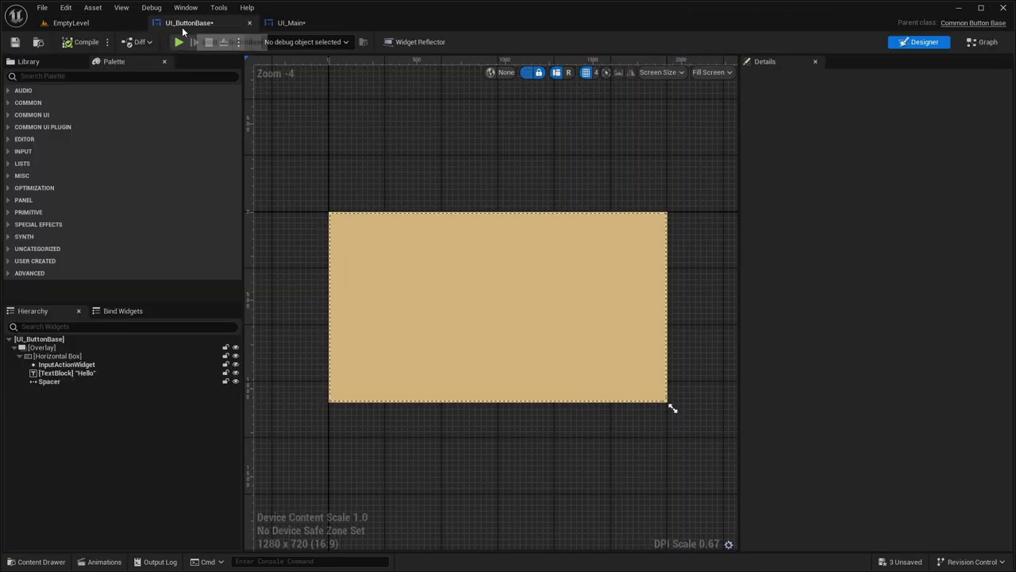
click(291, 22)
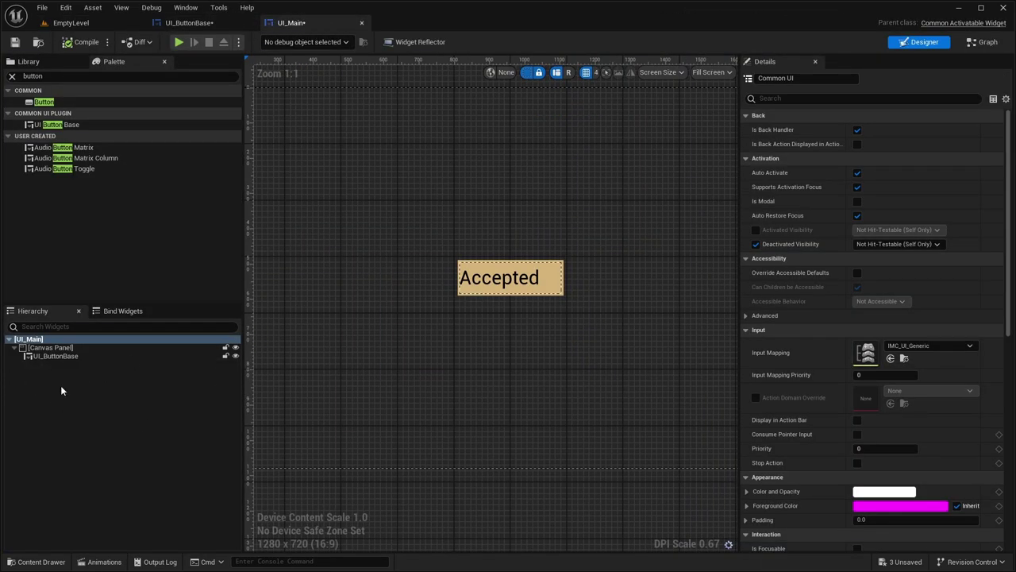
click(53, 355)
click(873, 287)
key(BackSpace)
key(BackSpace)
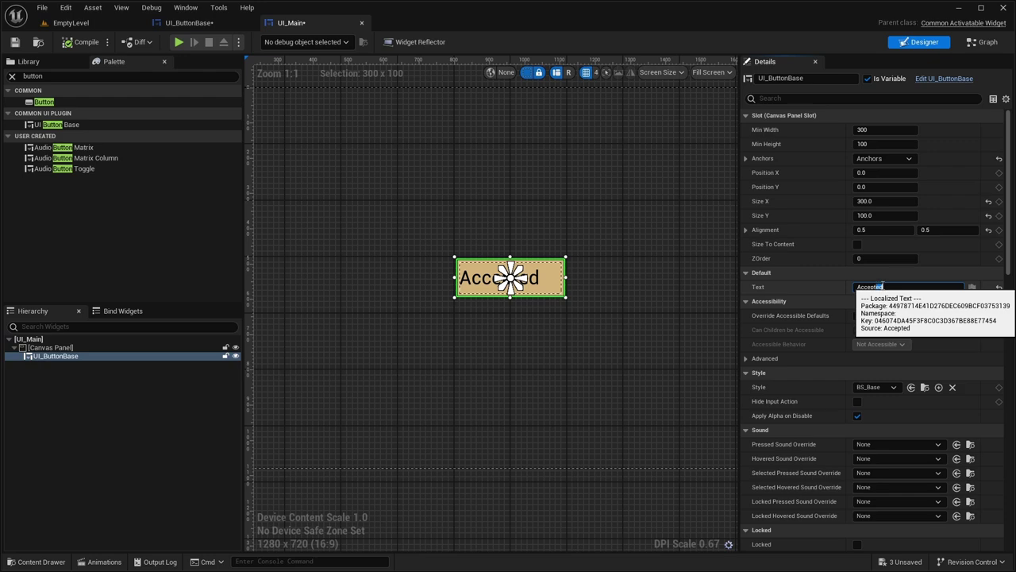
- Rename the button widget in UI_Main to Button_Accept, compile the widget blueprint and save it
click(802, 78)
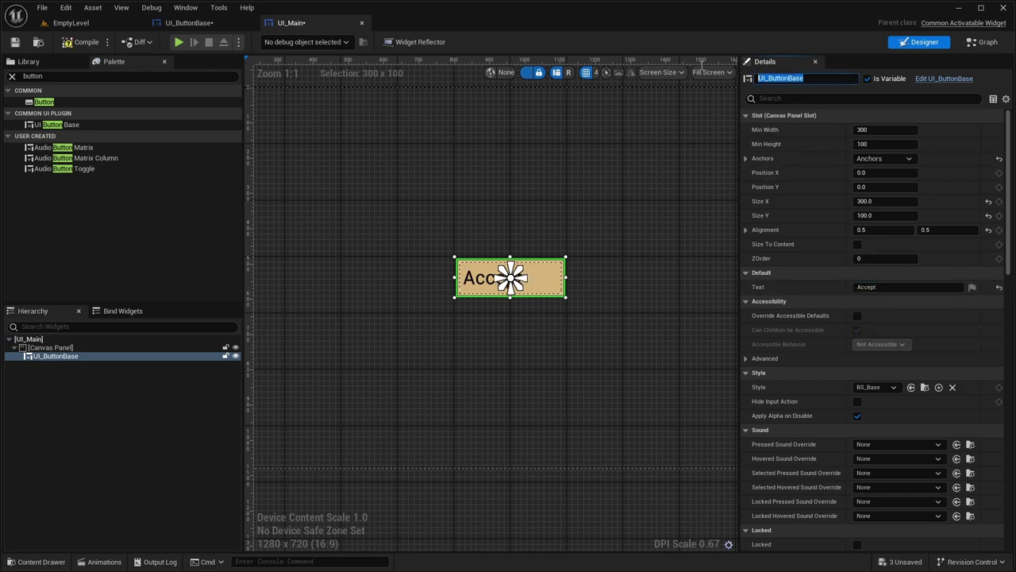
text(Button_Accept)
key(Return)
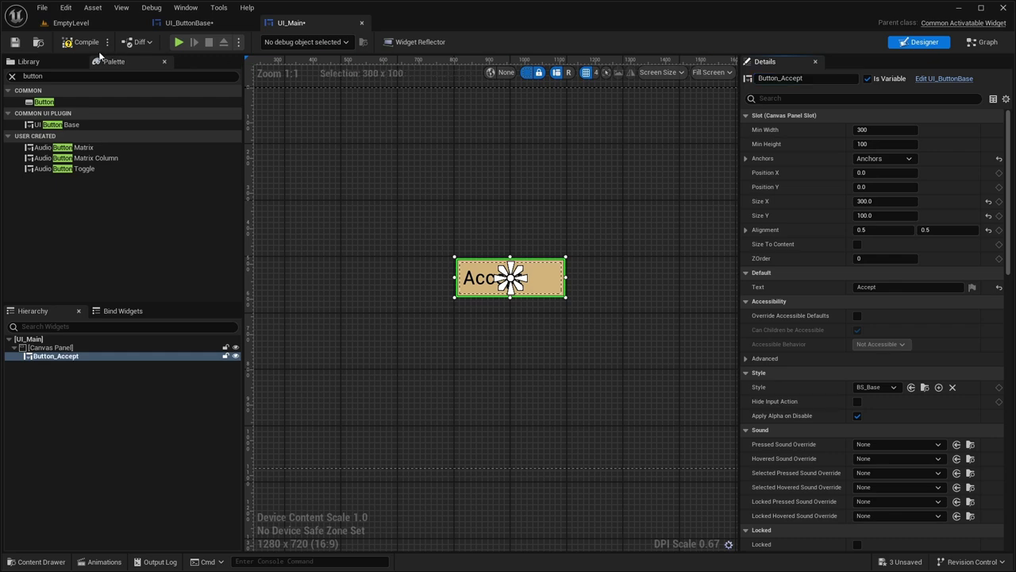
click(72, 42)
key(ctrl+s)
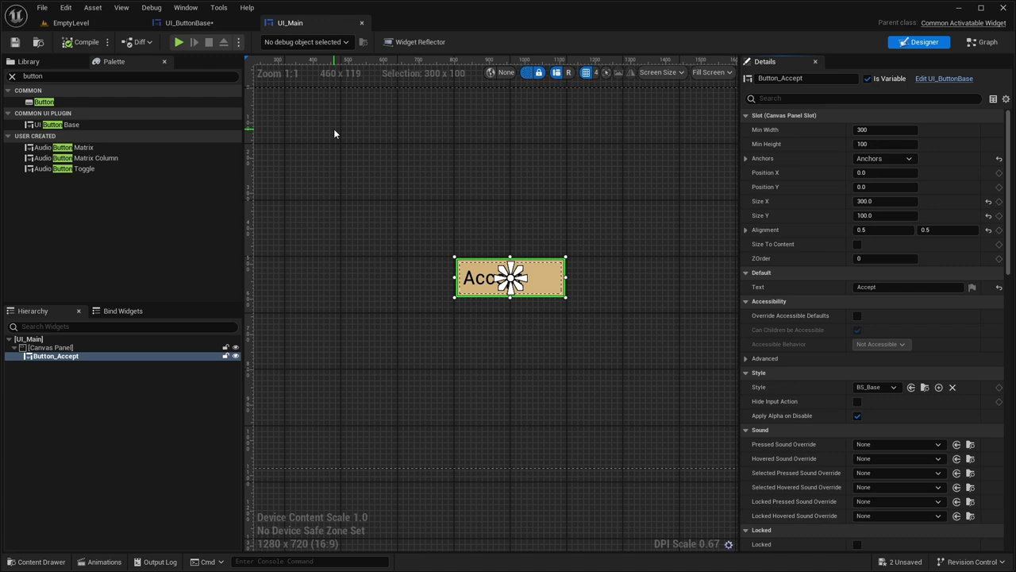
- Wrap Button_Accept with a Vertical Box and name the box VB_ButtonList
scroll(465, 151, down, 1)
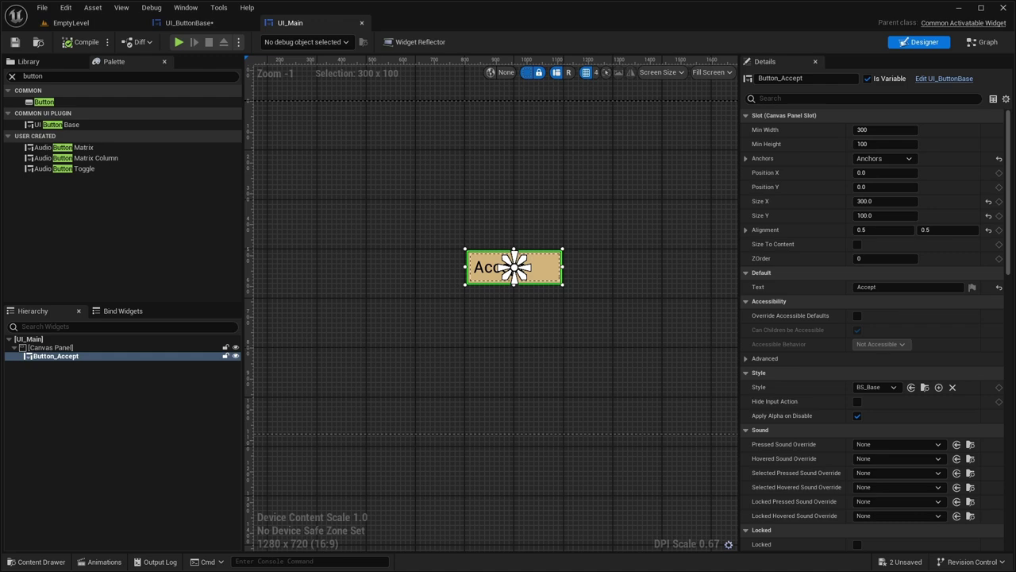
right_click(62, 359)
mouse_move(108, 482)
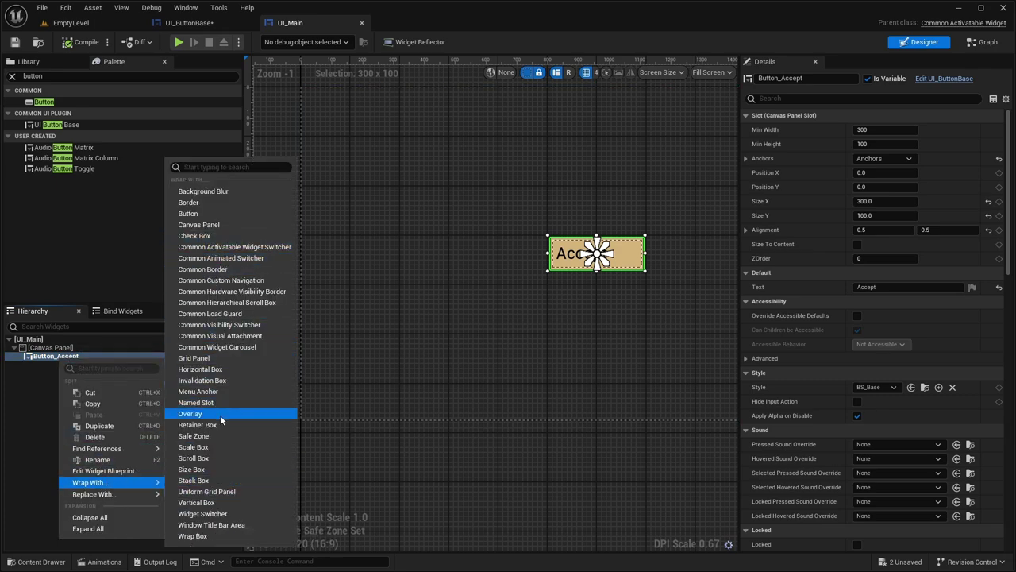
click(196, 503)
click(59, 357)
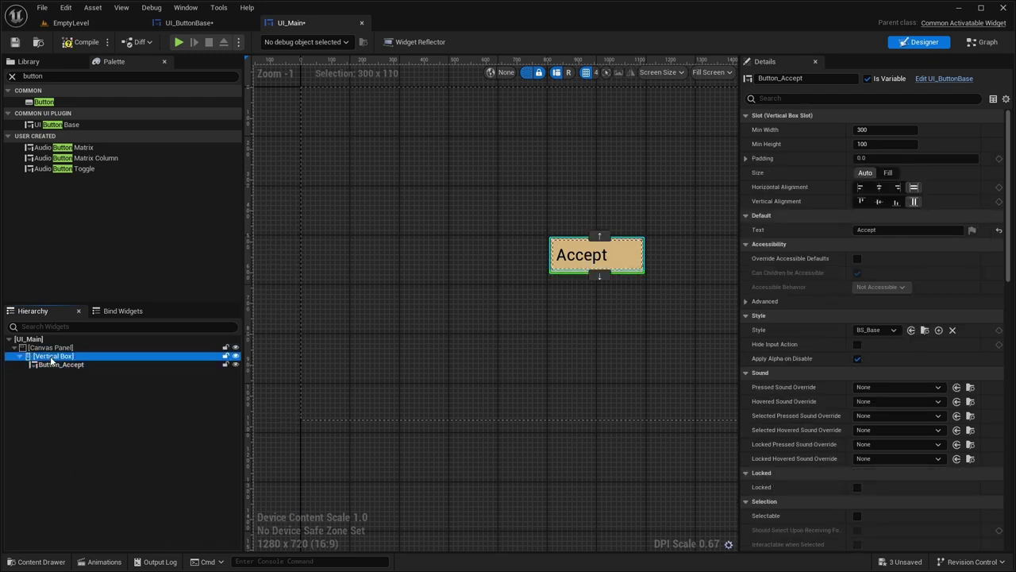
click(803, 77)
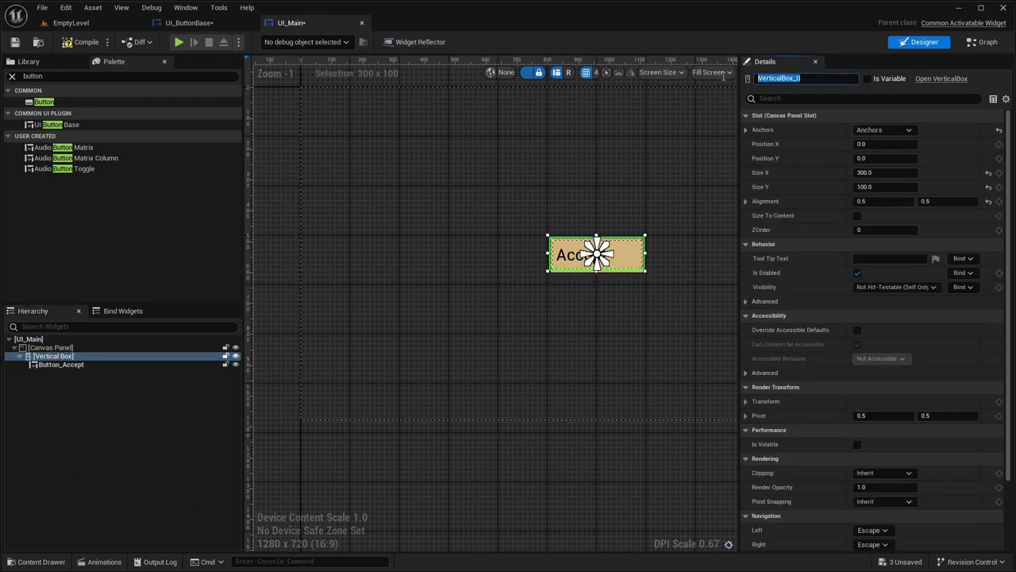
text(VB_ButtonList)
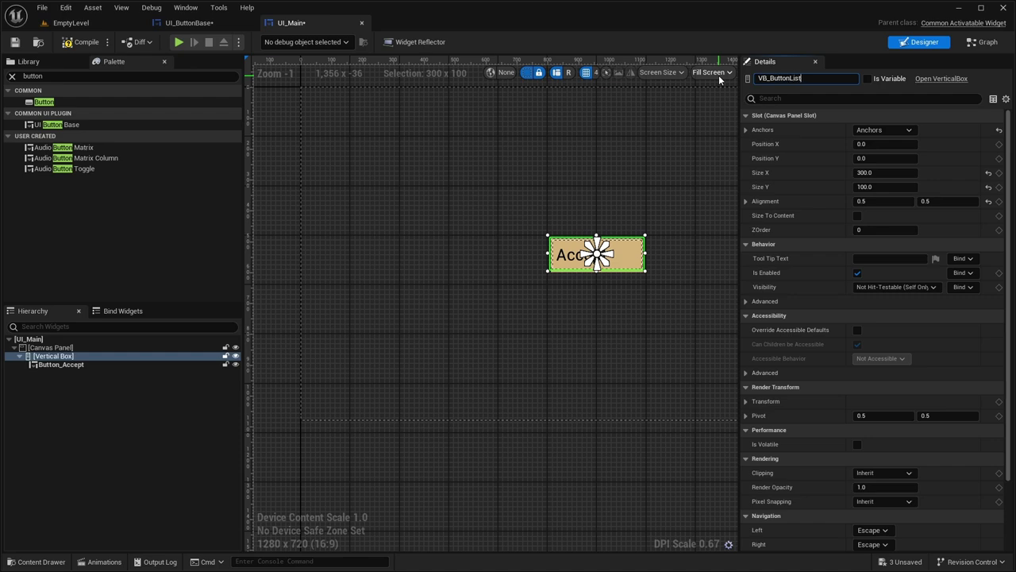
key(Return)
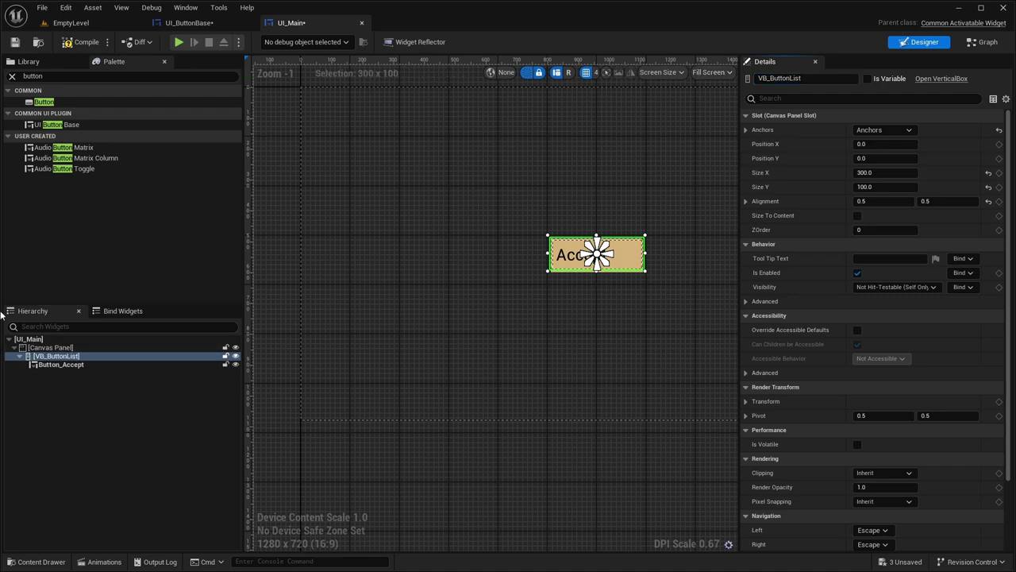
- Duplicate Button_Accept three times inside VB_ButtonList
click(49, 365)
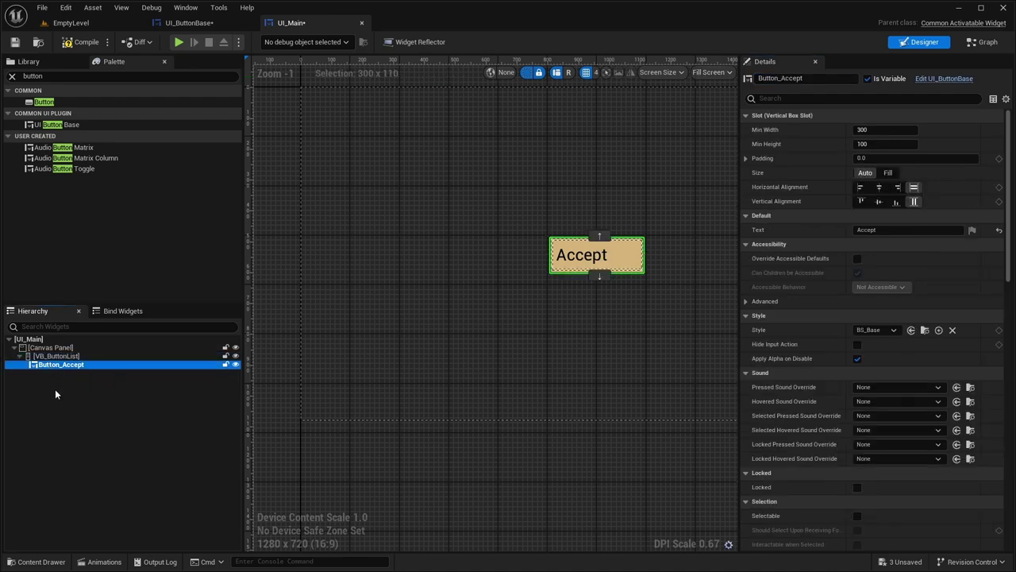
key(ctrl+d)
key(ctrl+d)
key(ctrl+d)
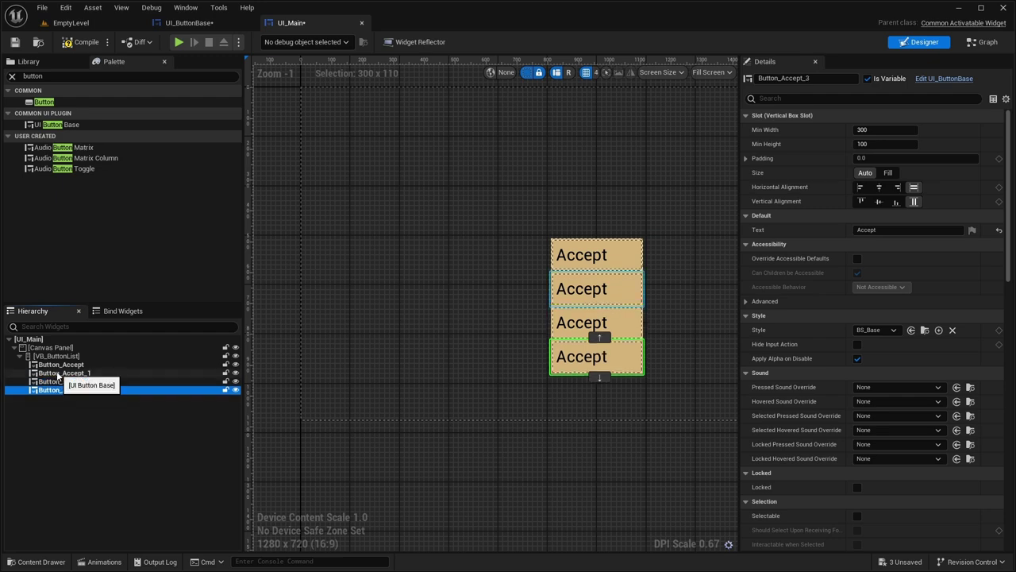
- Rename the three duplicated buttons, in order, to Button_Back, Button_TabLeft and Button_TabRight
click(62, 372)
drag(781, 79, 803, 77)
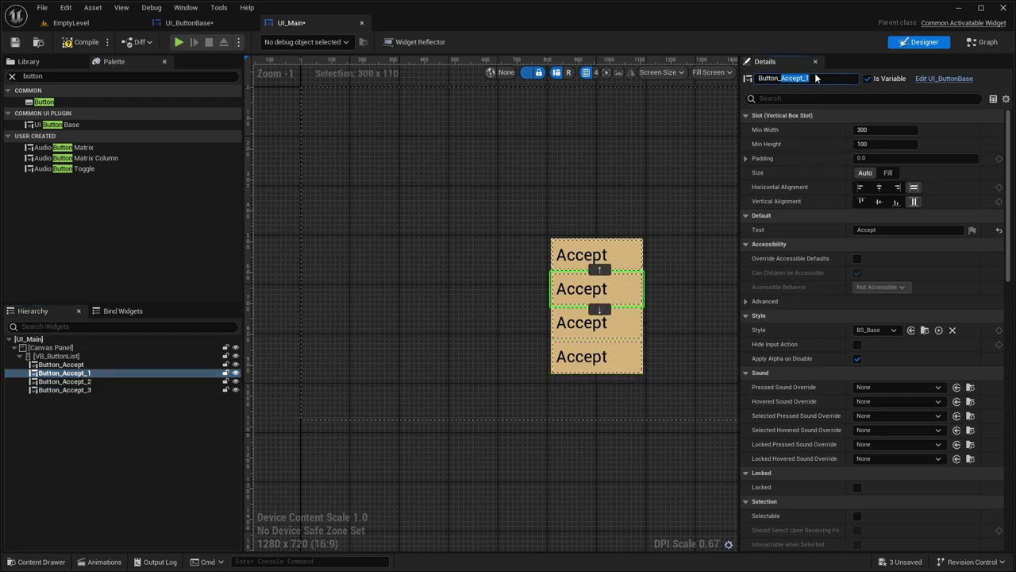
text(Back)
key(Return)
click(119, 381)
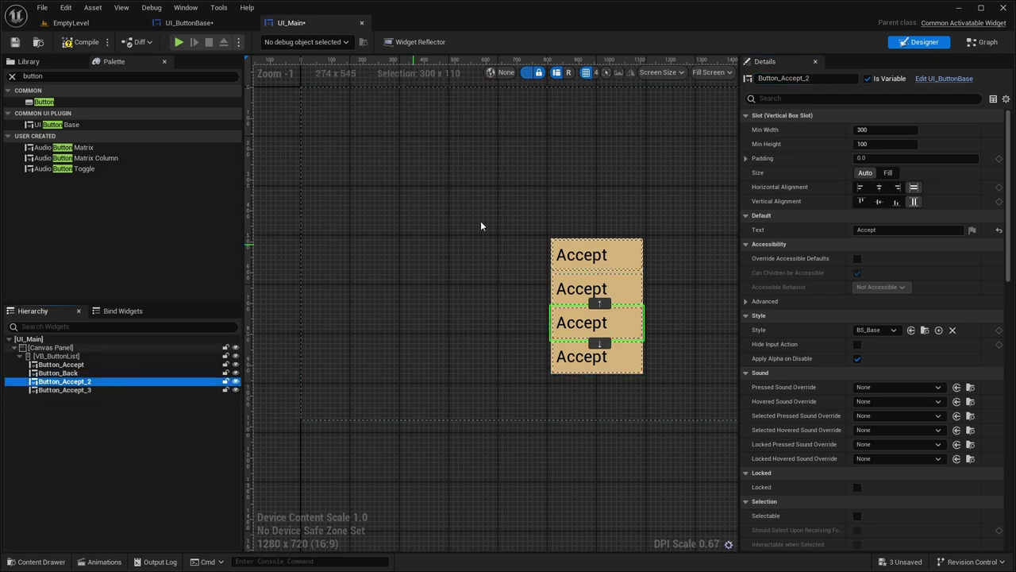
click(790, 79)
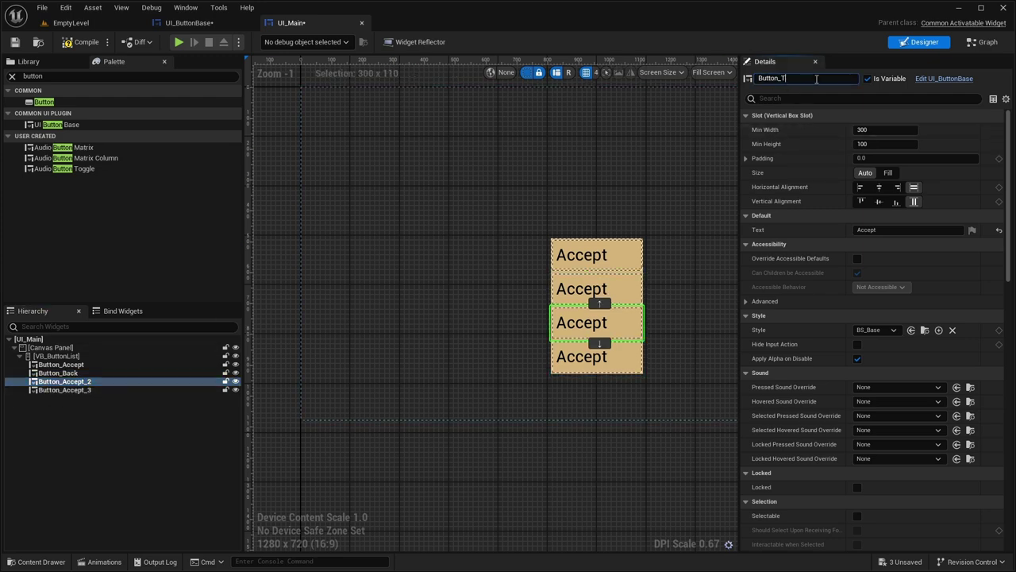
text(TabLeft)
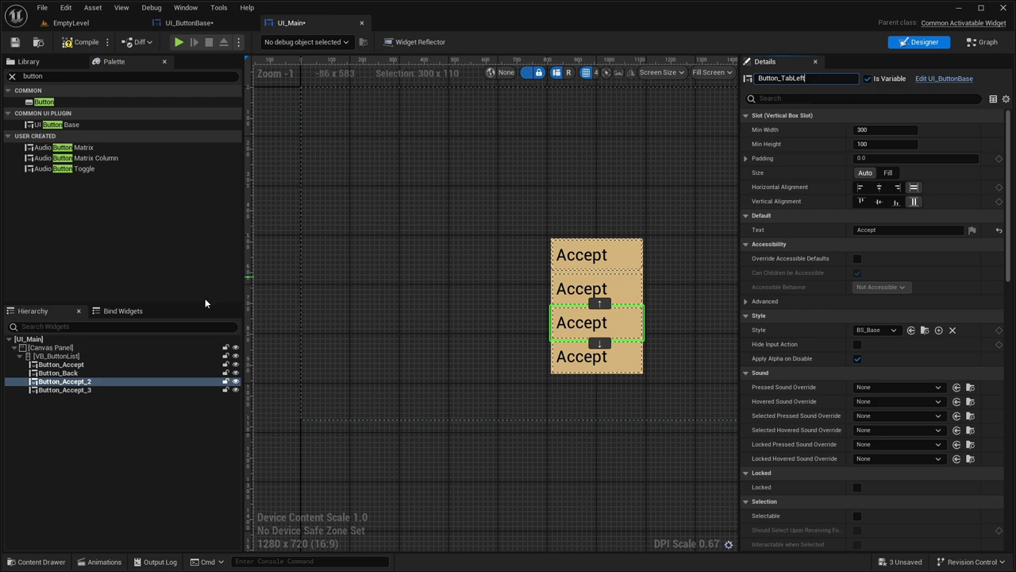
key(Return)
click(63, 389)
drag(785, 77, 818, 78)
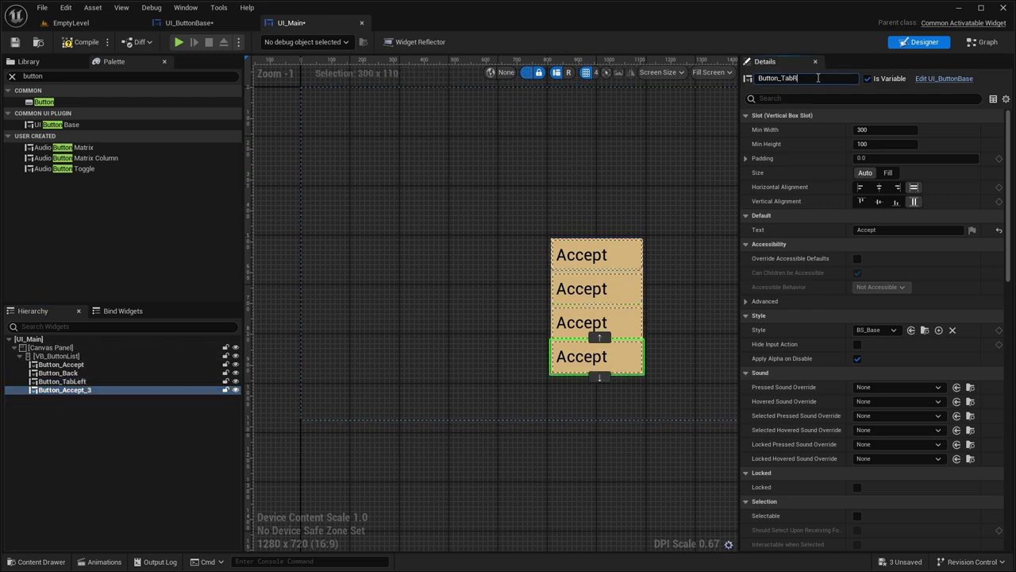
- Set the text of Button_Back to "Back", Button_TabLeft to "Tab Left" and Button_TabRight to "Tab Right"
click(58, 372)
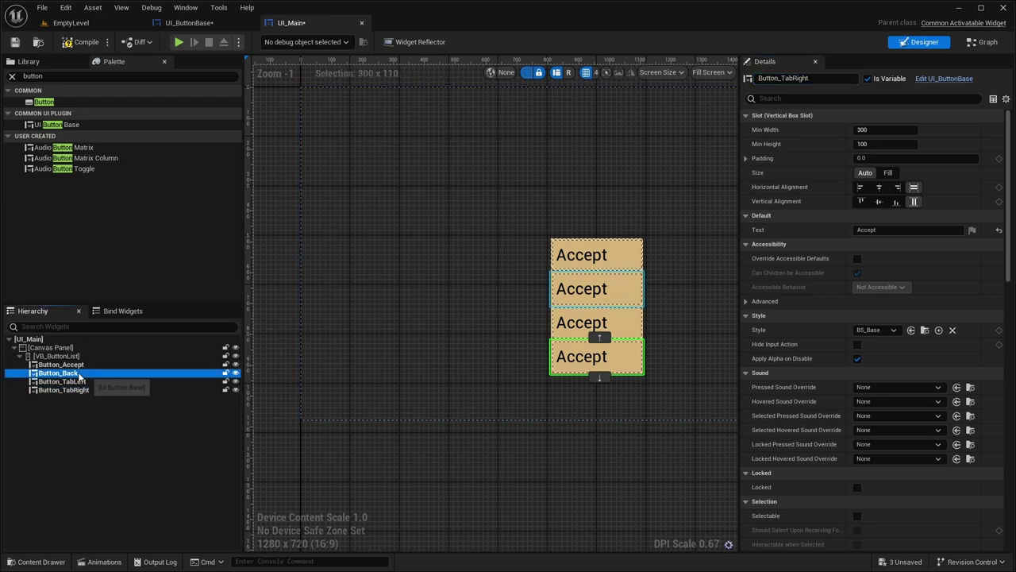
click(887, 231)
text(Back)
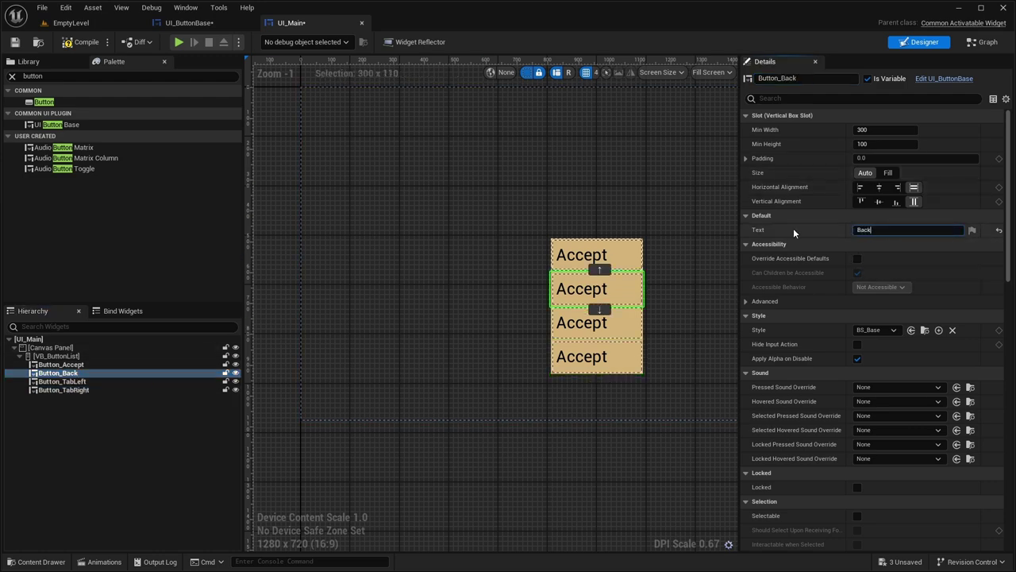
click(81, 382)
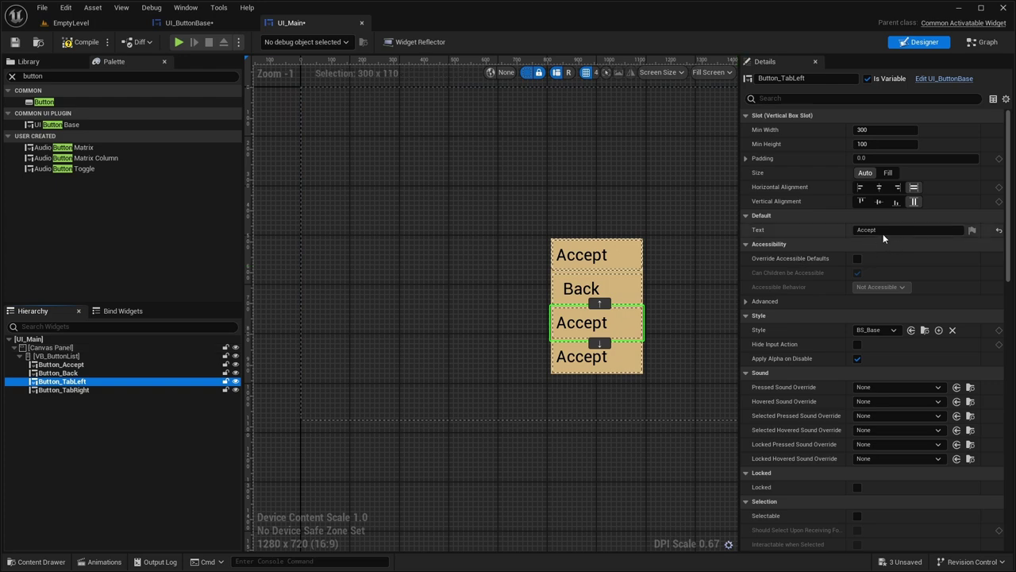
click(859, 230)
text(Tab Left)
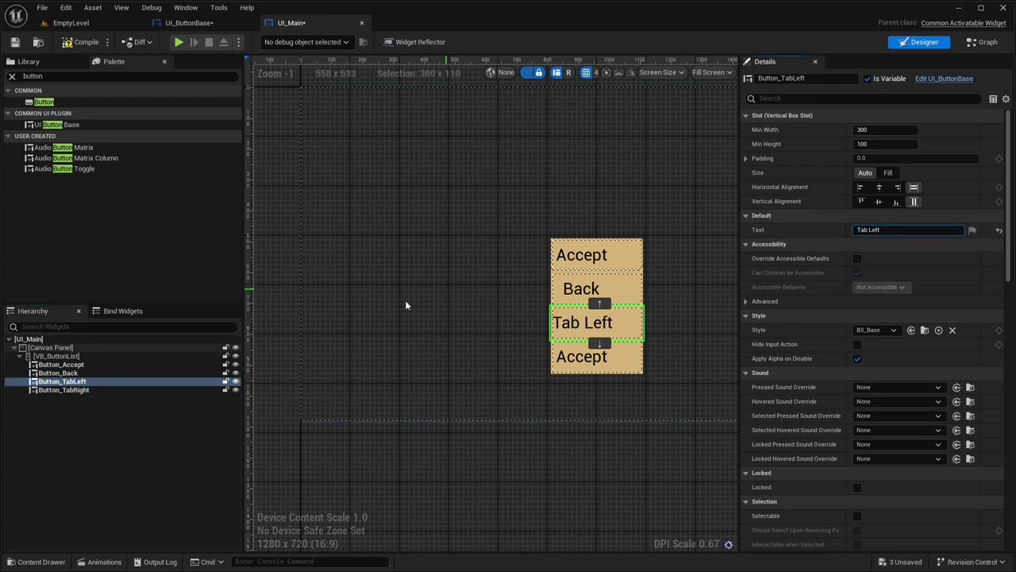
click(72, 389)
click(865, 230)
text(Tab Right)
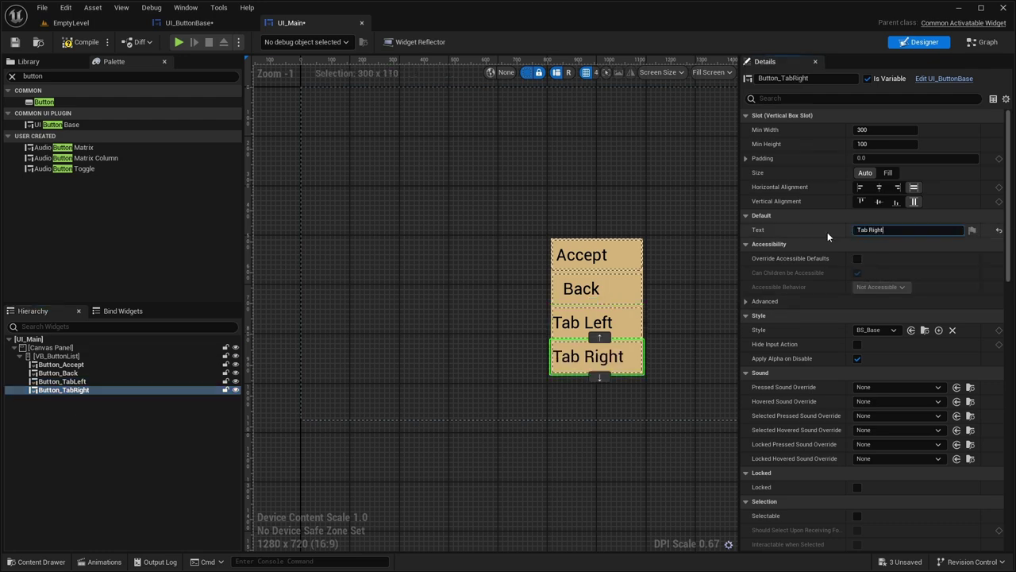
key(Return)
- Anchor VB_ButtonList to the canvas's middle left, with Position X 100 and horizontal alignment 0
click(57, 356)
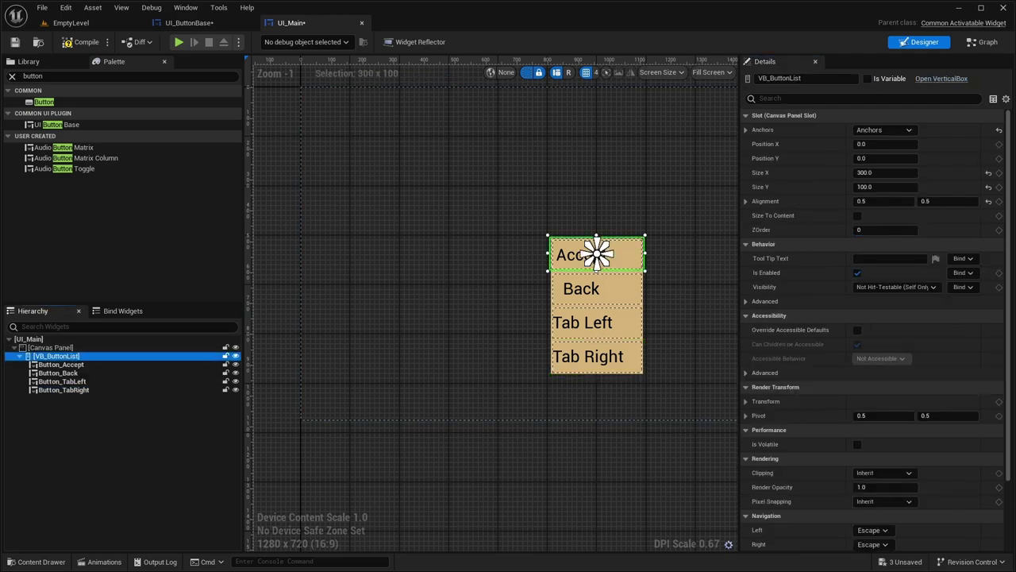
right_drag(456, 233, 389, 252)
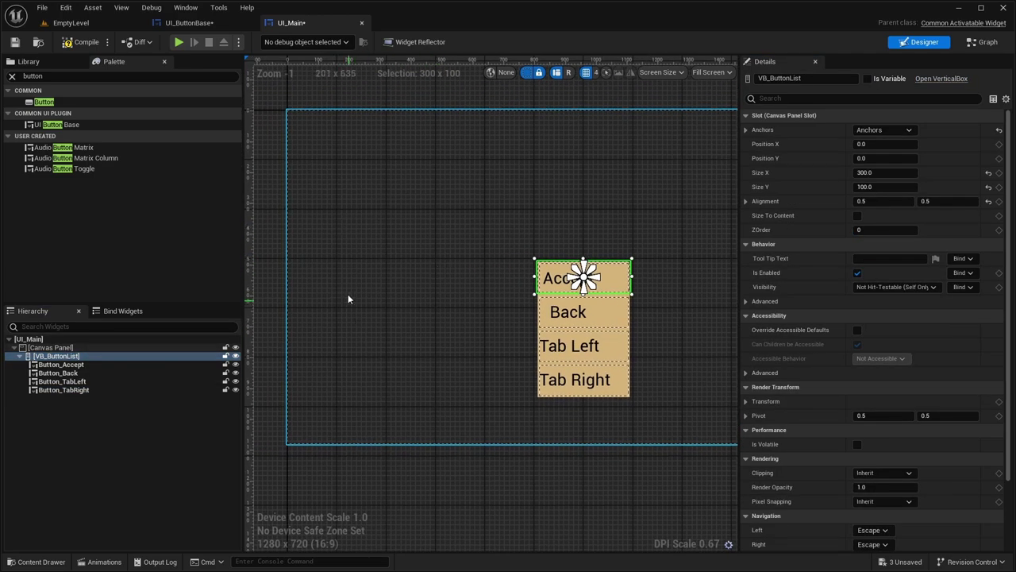
click(874, 130)
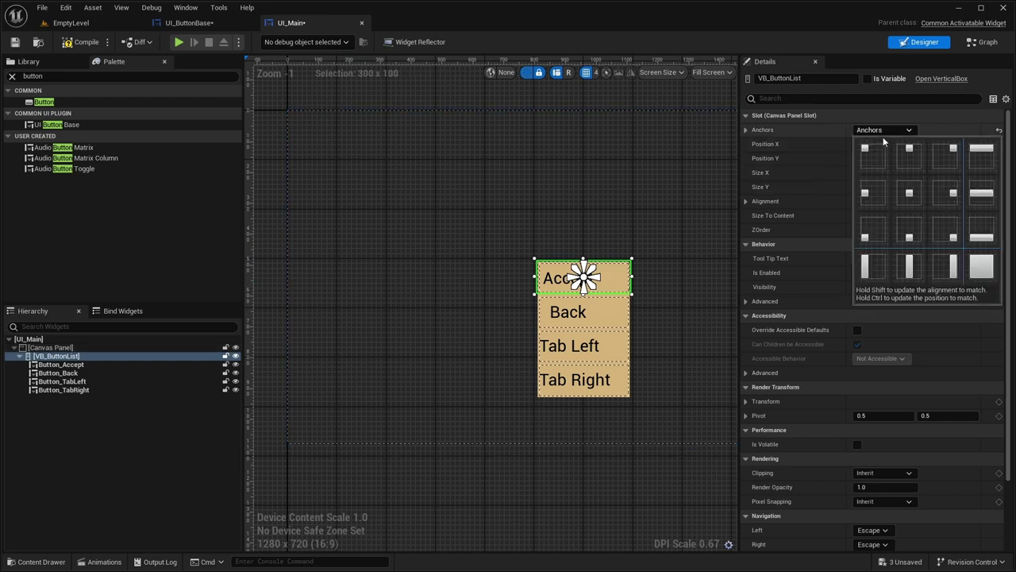
click(868, 188)
click(869, 144)
text(100)
key(Return)
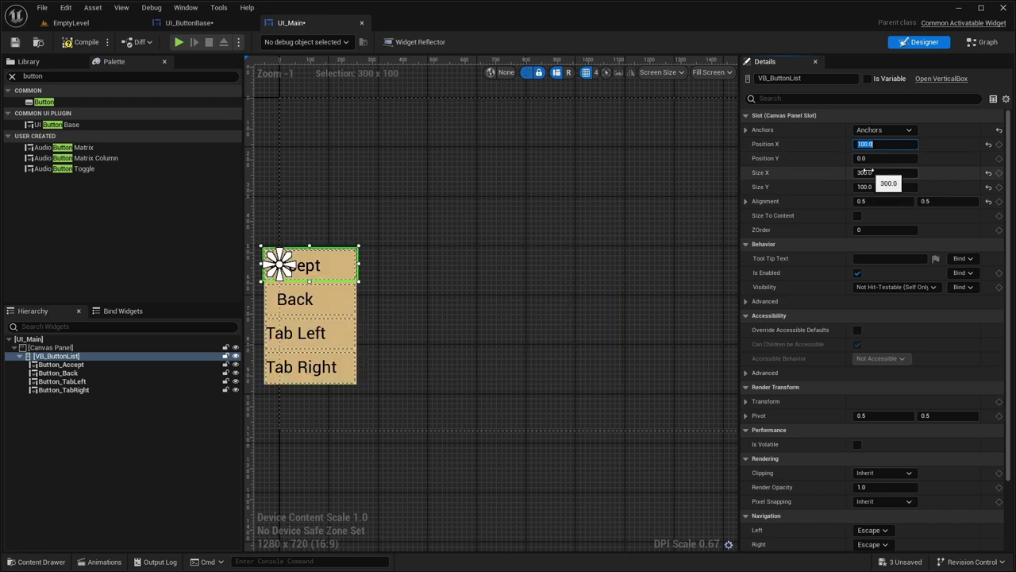
click(872, 204)
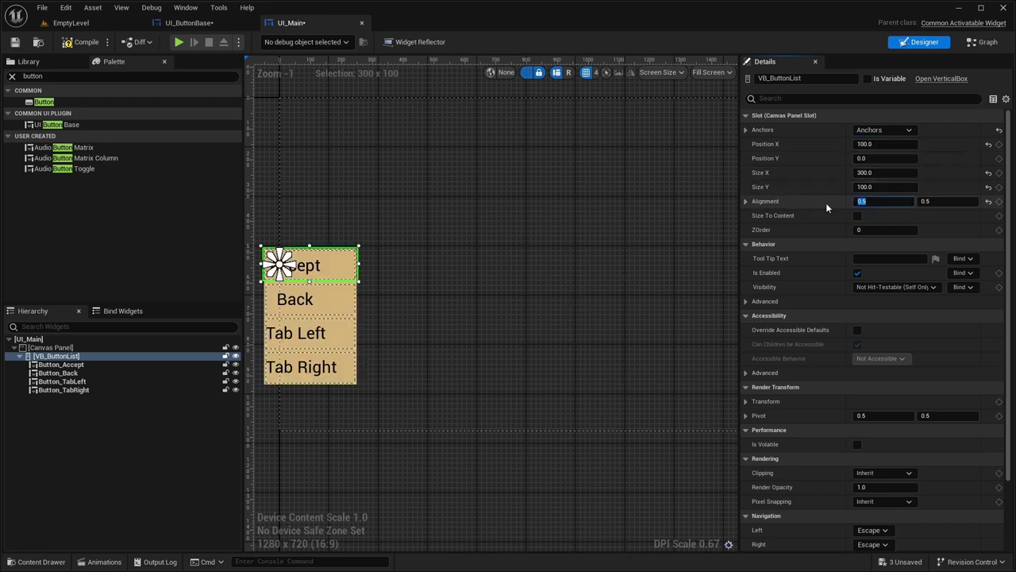
text(0)
key(Return)
- Set both Size X and Size Y of VB_ButtonList to 500
right_drag(488, 208, 576, 208)
click(869, 172)
text(500)
key(Tab)
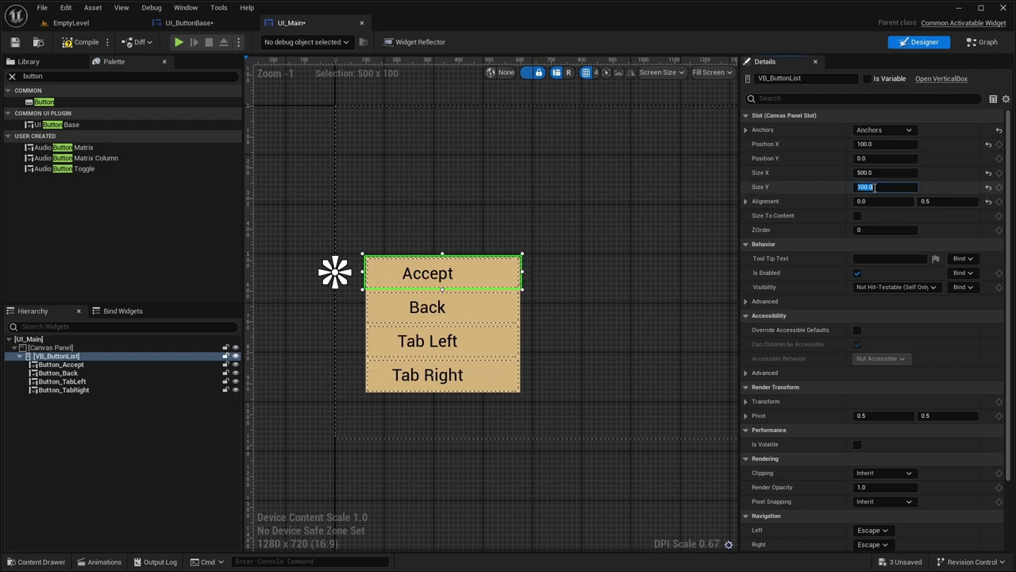
text(500)
key(Return)
right_drag(593, 180, 585, 156)
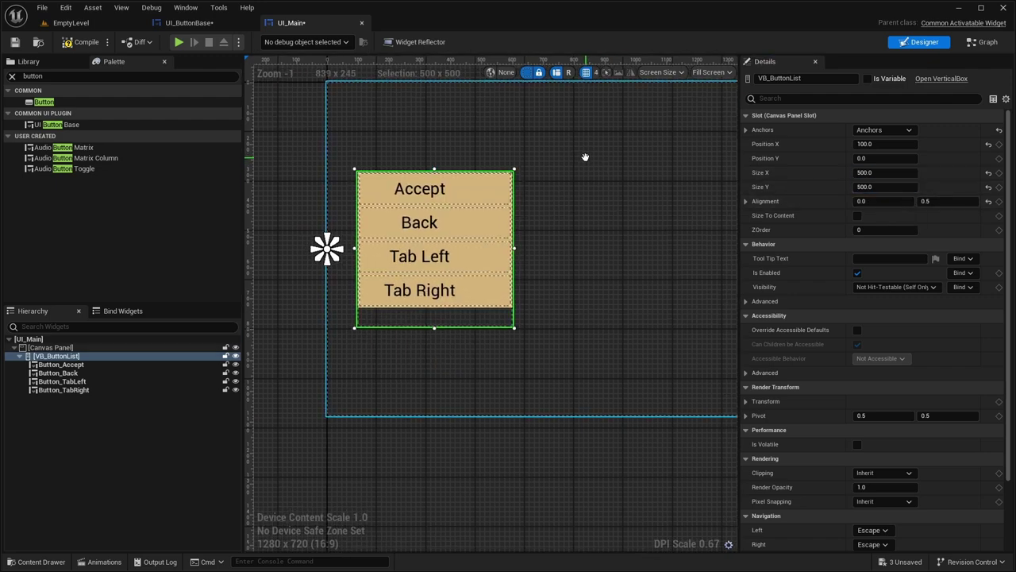
- Set the slot size of all four buttons in VB_ButtonList to Fill and their padding to 20
click(61, 364)
shift+click(63, 390)
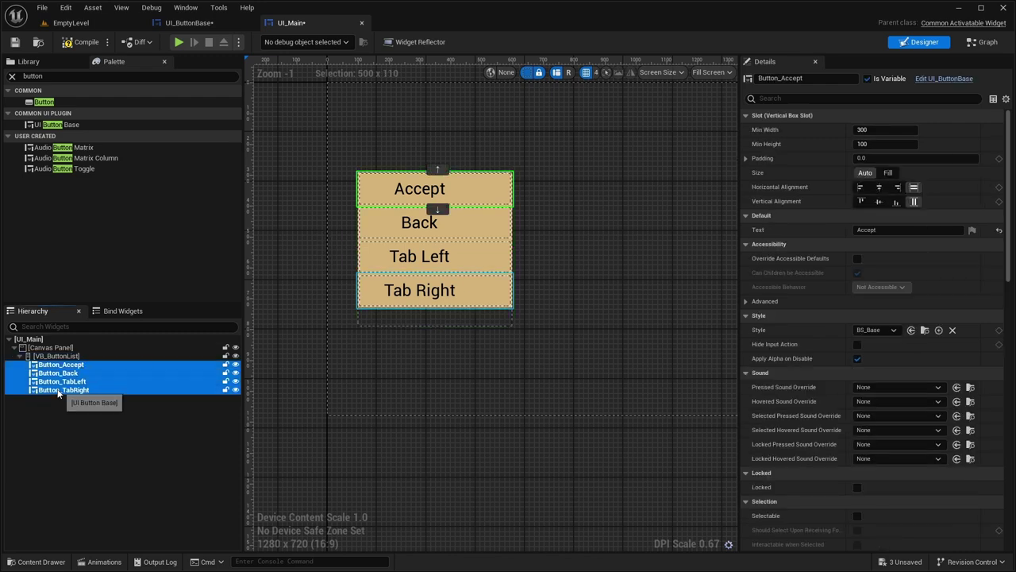
click(888, 172)
right_drag(384, 224, 404, 220)
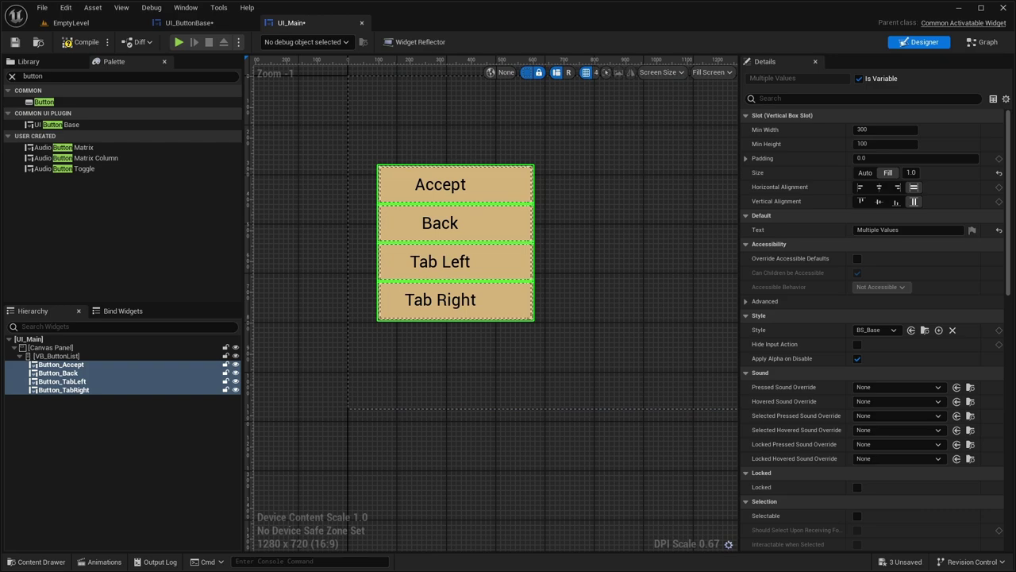
click(881, 158)
text(20)
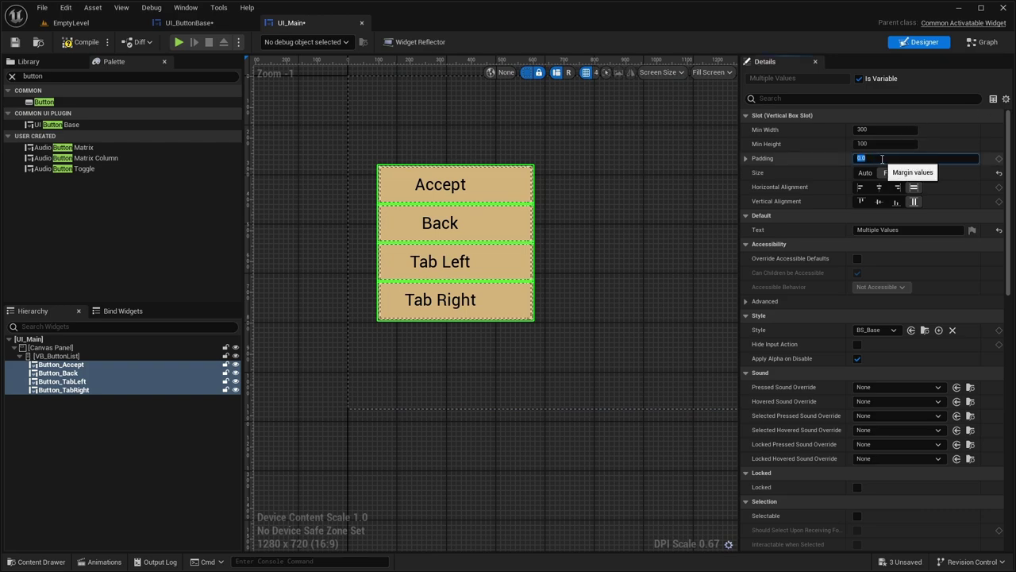
key(Return)
click(551, 194)
right_drag(572, 199, 547, 204)
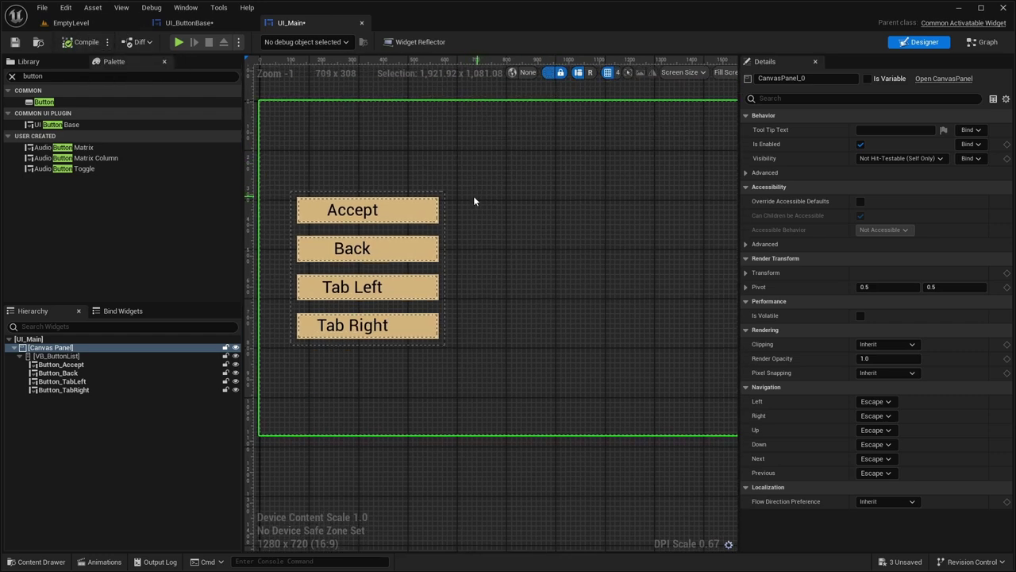
right_drag(499, 243, 477, 243)
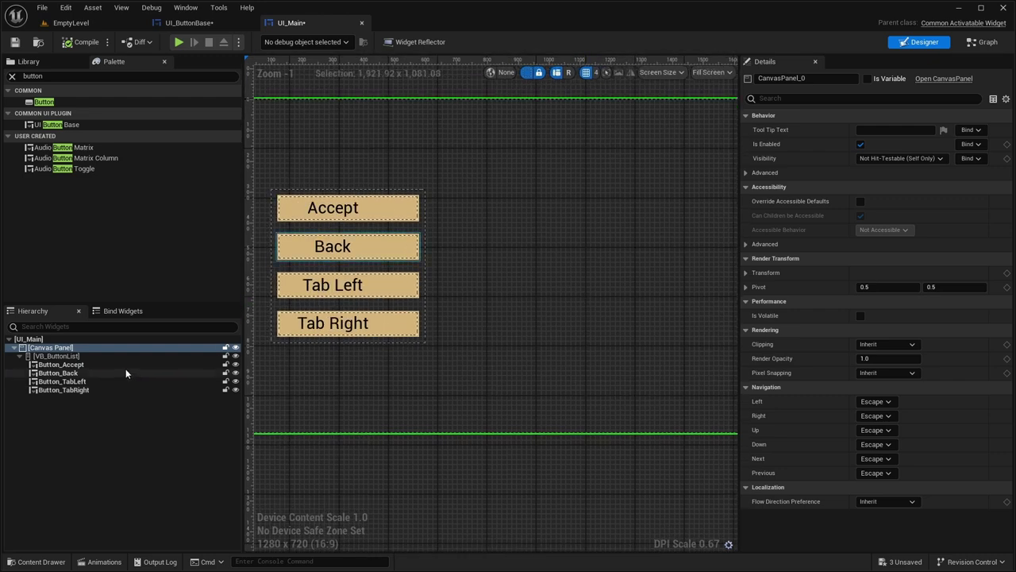
- Duplicate Button_TabRight and move the copy out of VB_ButtonList to sit directly under the Canvas Panel
click(72, 390)
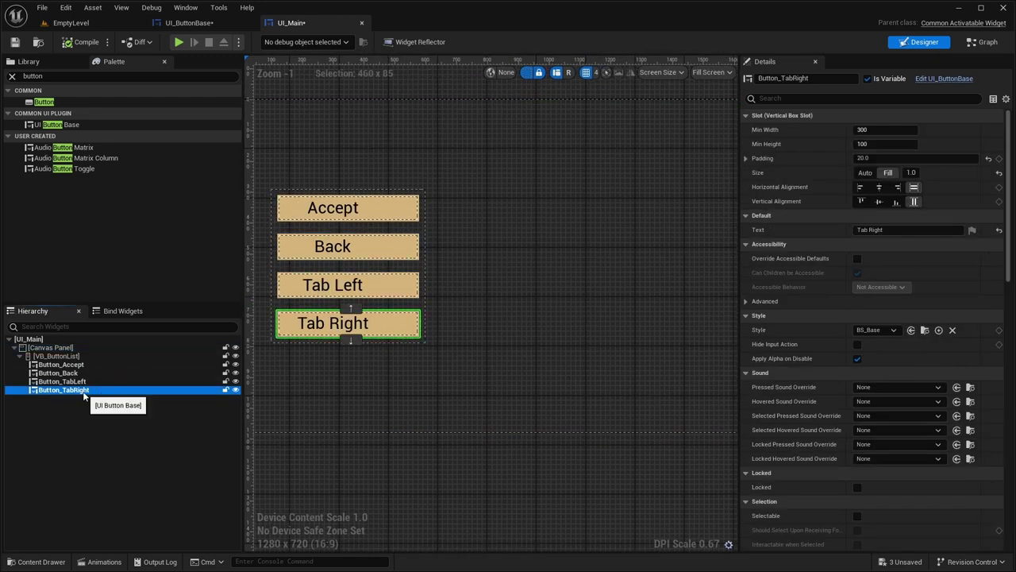
key(ctrl+d)
drag(47, 397, 23, 354)
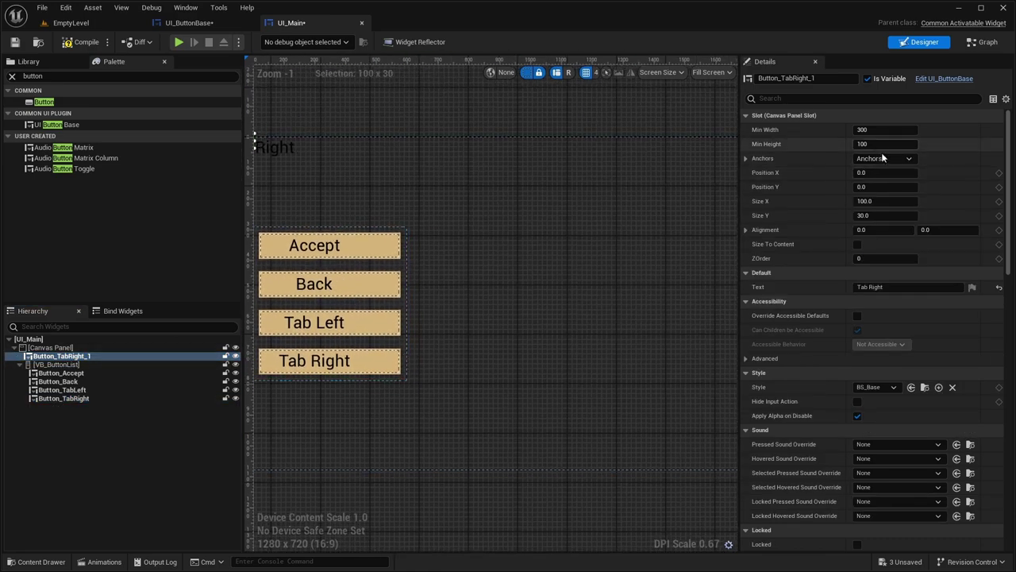
- Set the duplicated button's Size X and Size Y to 500 and its text to "Open"
click(870, 201)
text(500)
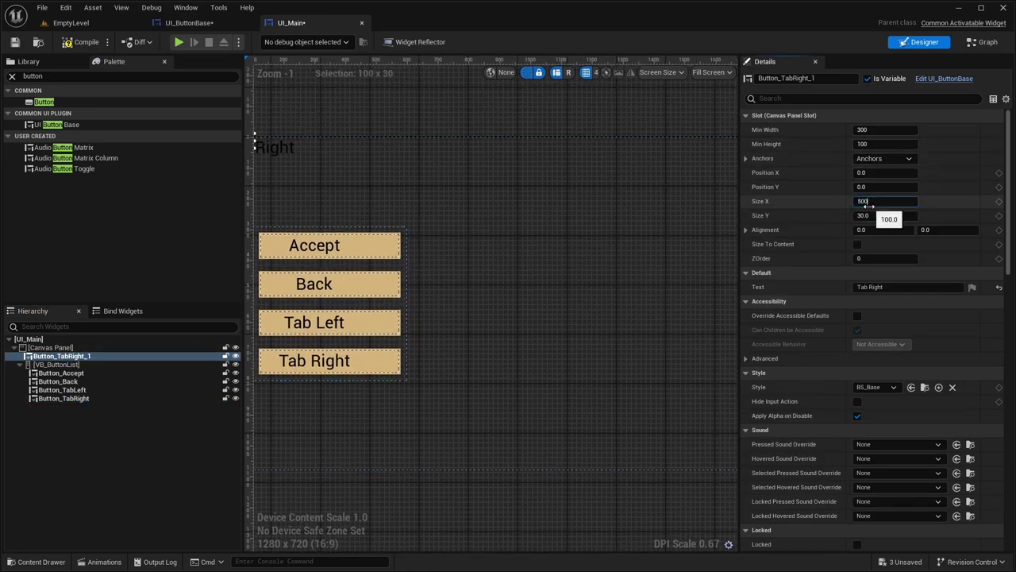
click(873, 215)
text(500)
key(Return)
click(886, 286)
text(Open)
key(Return)
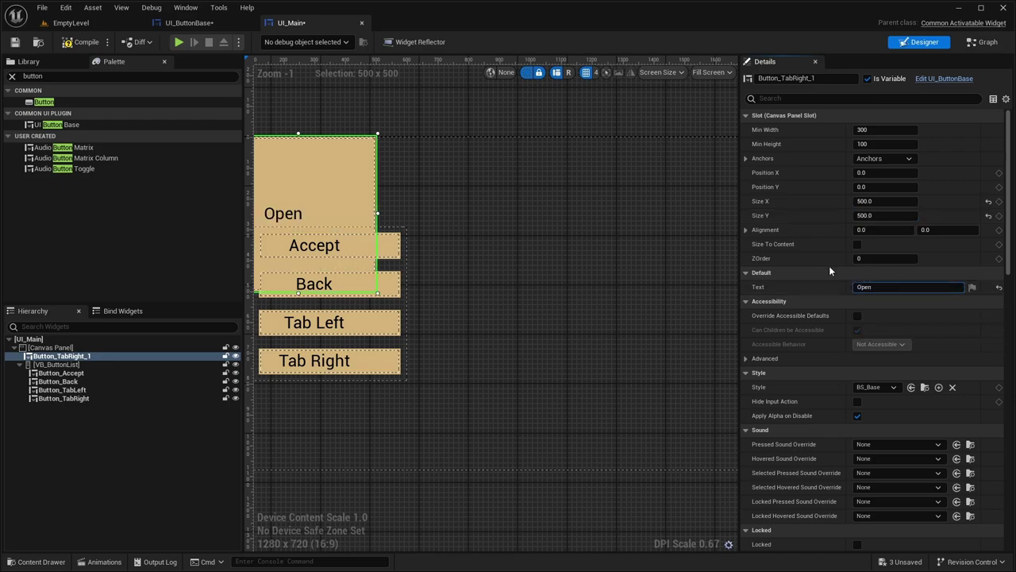
- Anchor the Open button to the canvas's middle right, with Position X -100 and Position Y 0
right_drag(527, 209, 483, 237)
click(883, 158)
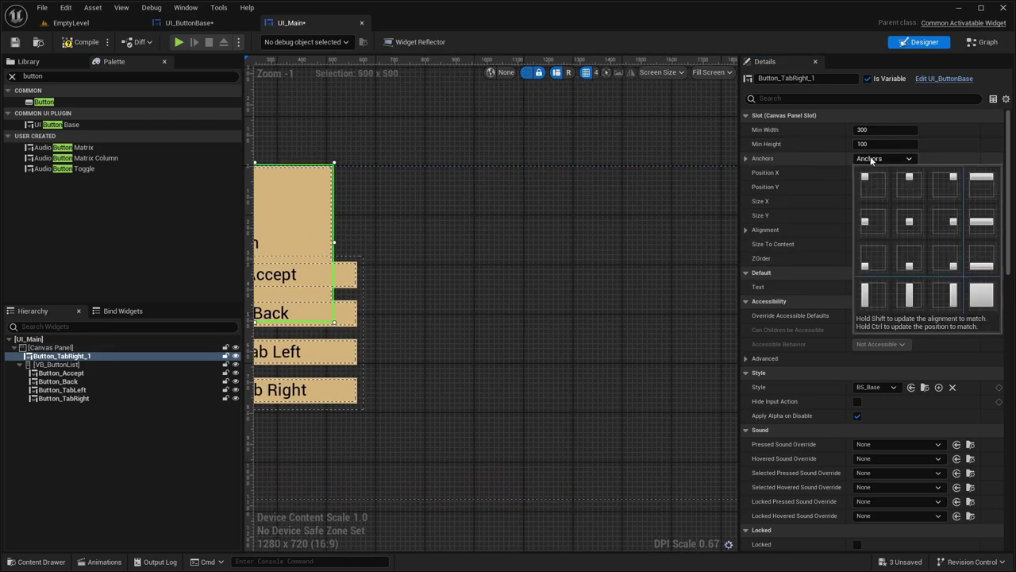
click(944, 218)
right_drag(624, 254, 480, 263)
click(873, 172)
text(-100)
key(Tab)
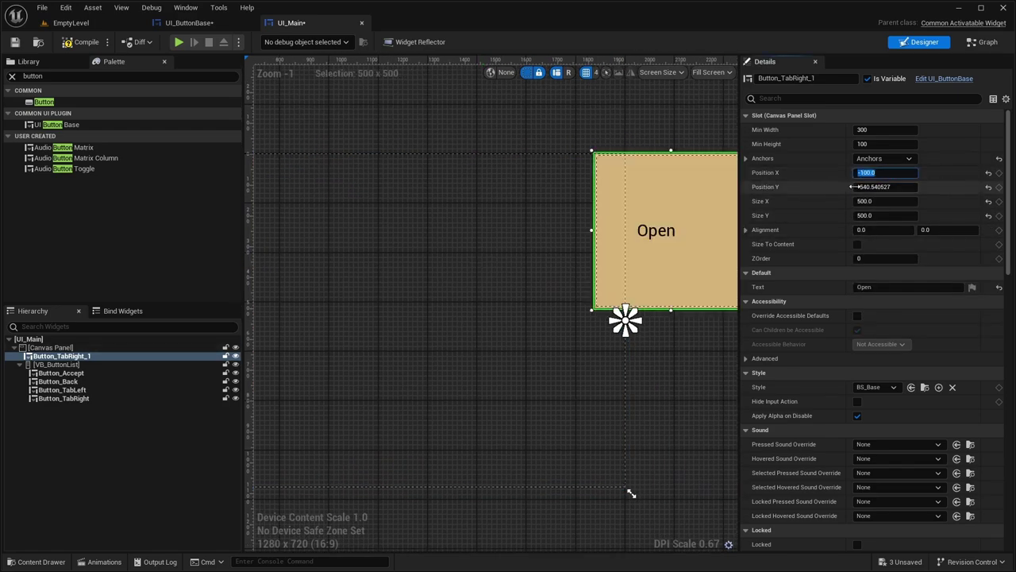
text(0)
key(Return)
- Set the Open button's alignment to 1.0 horizontally and 0.5 vertically
click(874, 229)
text(1)
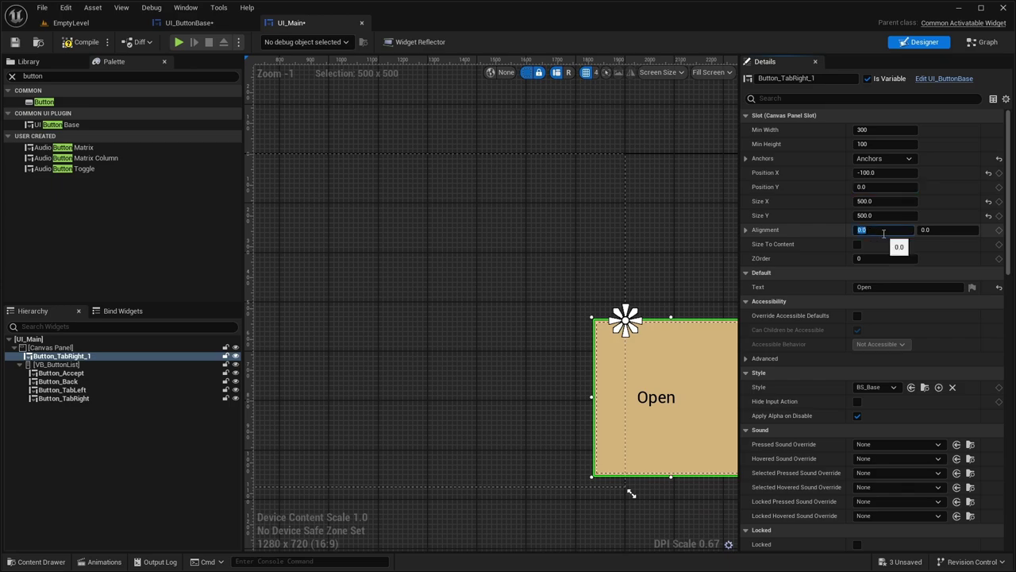
key(Return)
click(916, 229)
text(0.5)
key(Return)
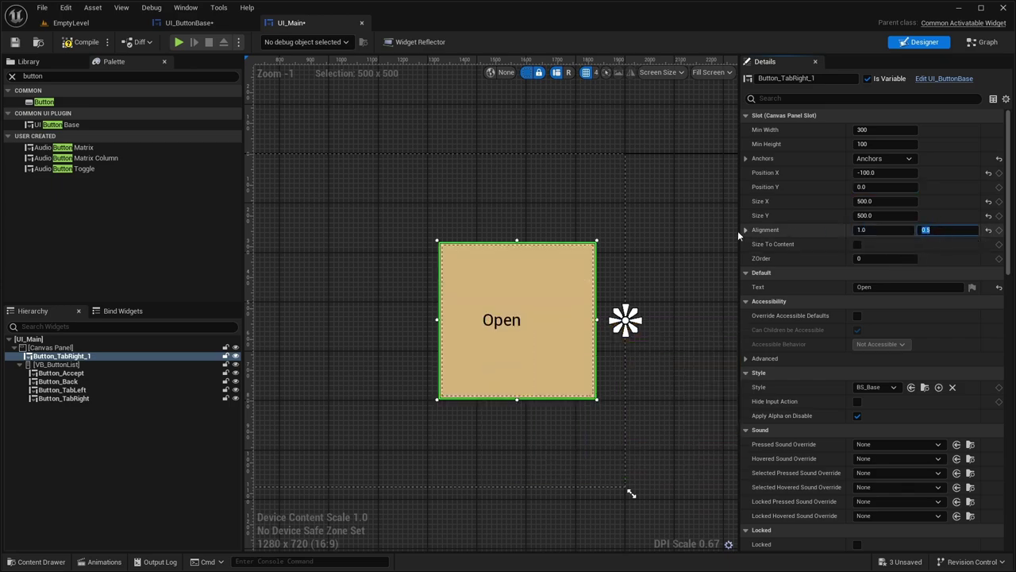
click(494, 189)
key(Home)
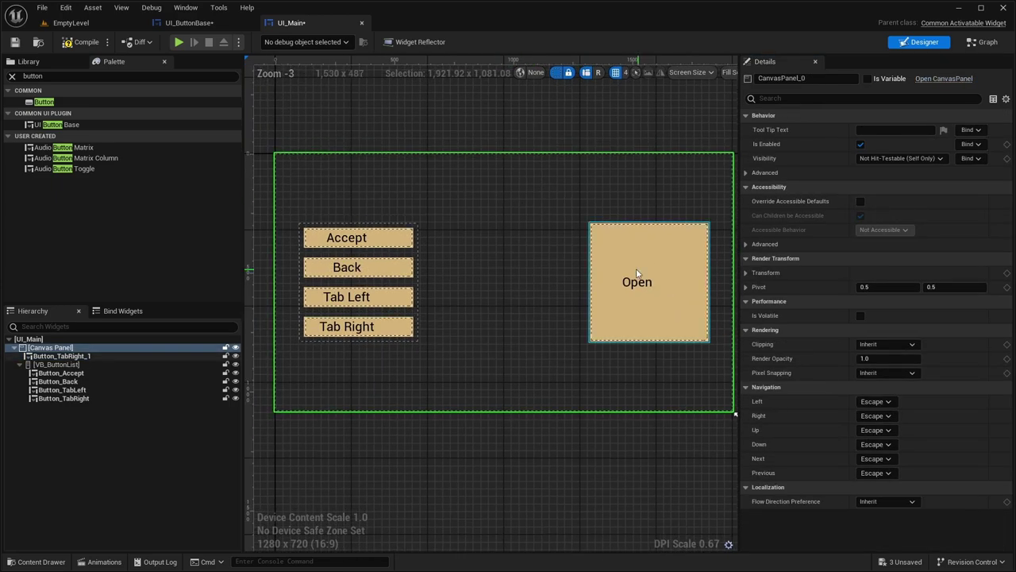
- Add an On Clicked event for the Open button
click(642, 284)
scroll(844, 243, down, 3)
scroll(843, 238, down, 10)
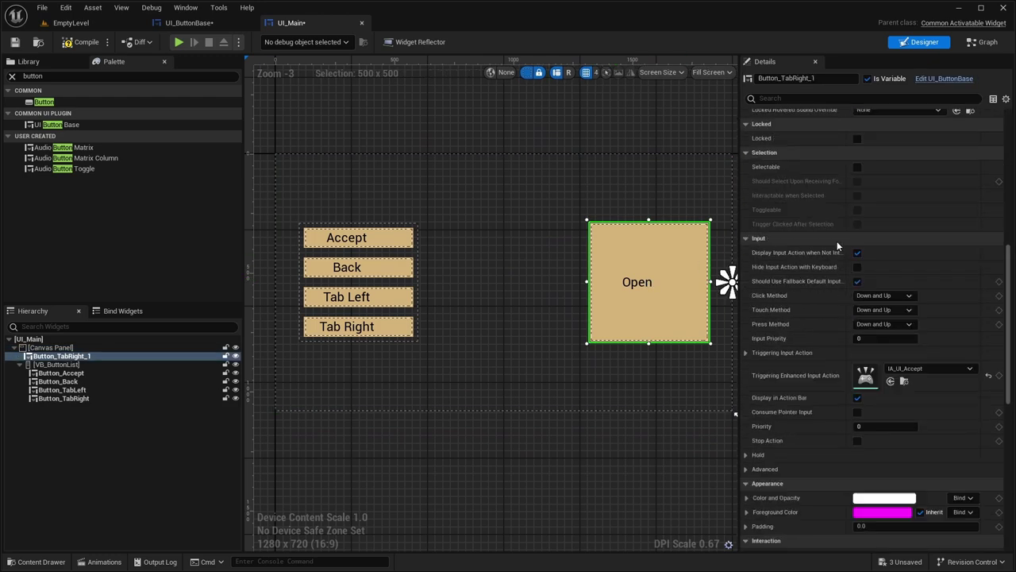
scroll(824, 258, down, 2)
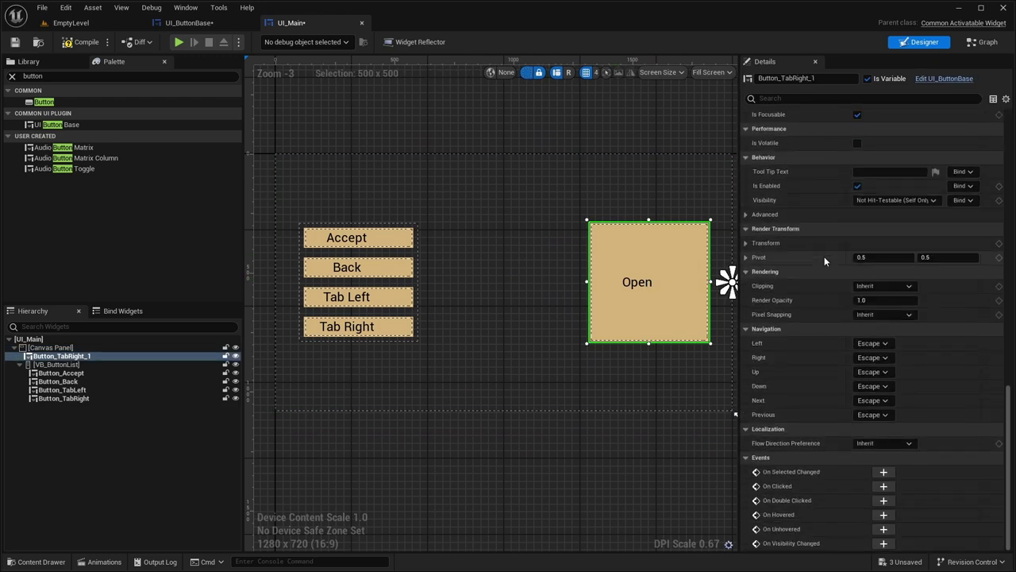
right_drag(612, 324, 573, 307)
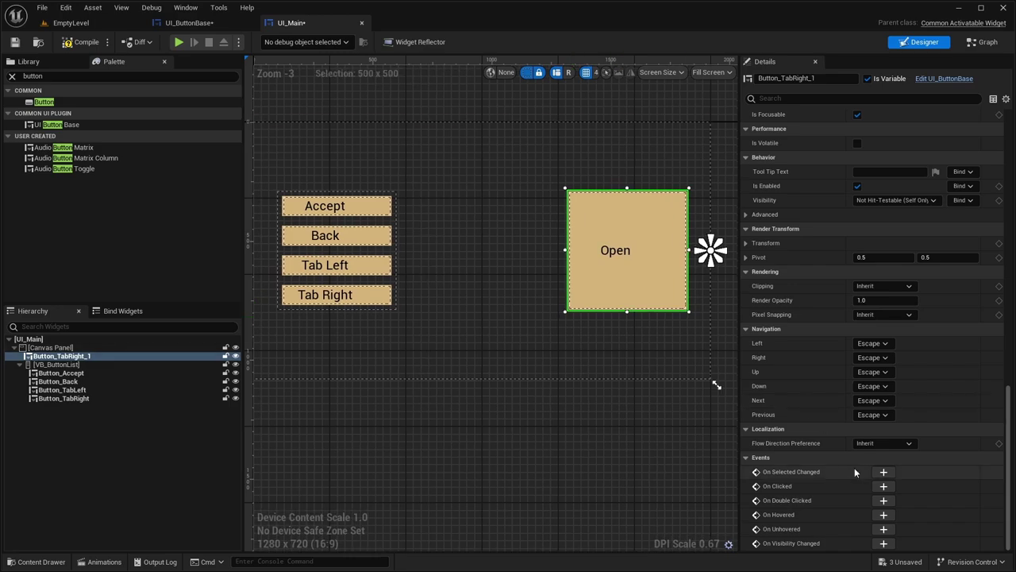
click(884, 486)
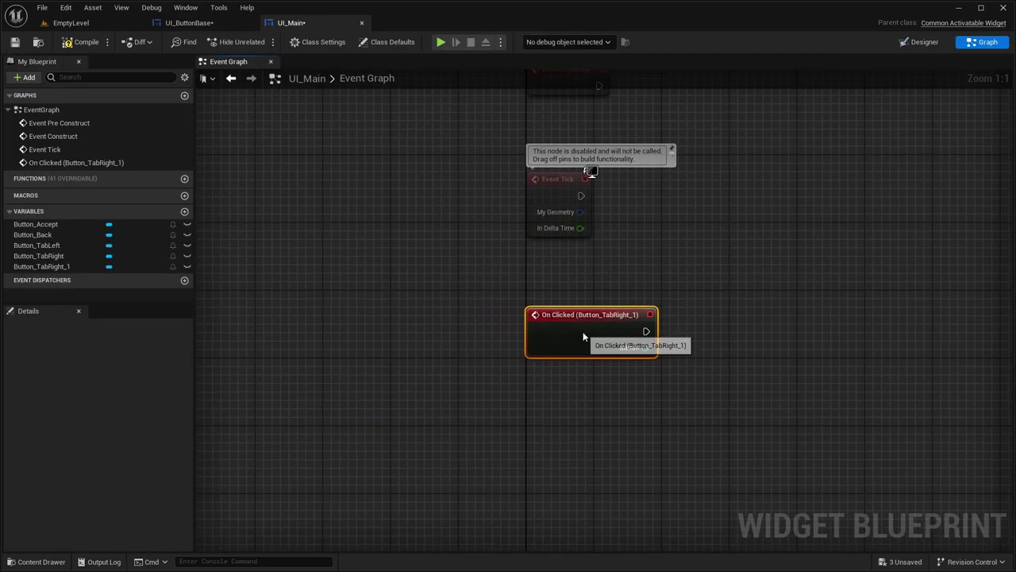
- Delete the disabled default event nodes from the Event Graph
right_drag(583, 333, 559, 417)
drag(585, 338, 479, 158)
right_drag(479, 157, 479, 290)
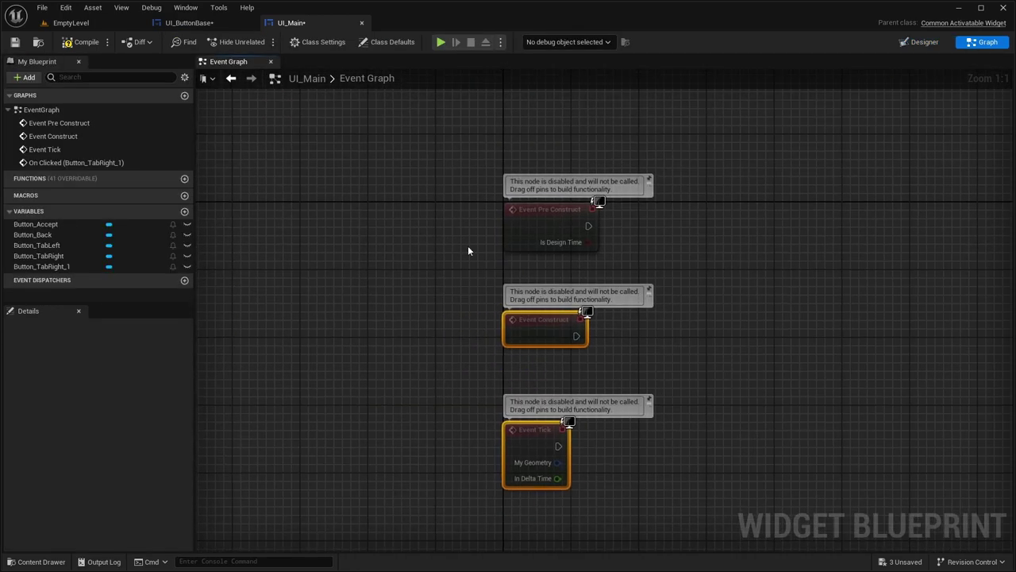
key(Delete)
- Return to the Designer view and rename the Open button as Button_Open
click(919, 43)
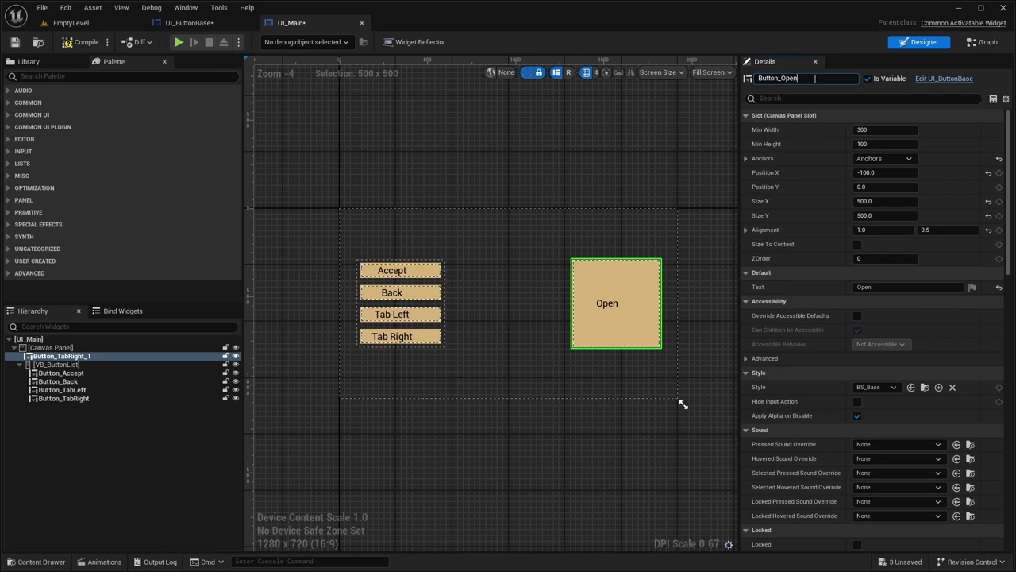
click(52, 355)
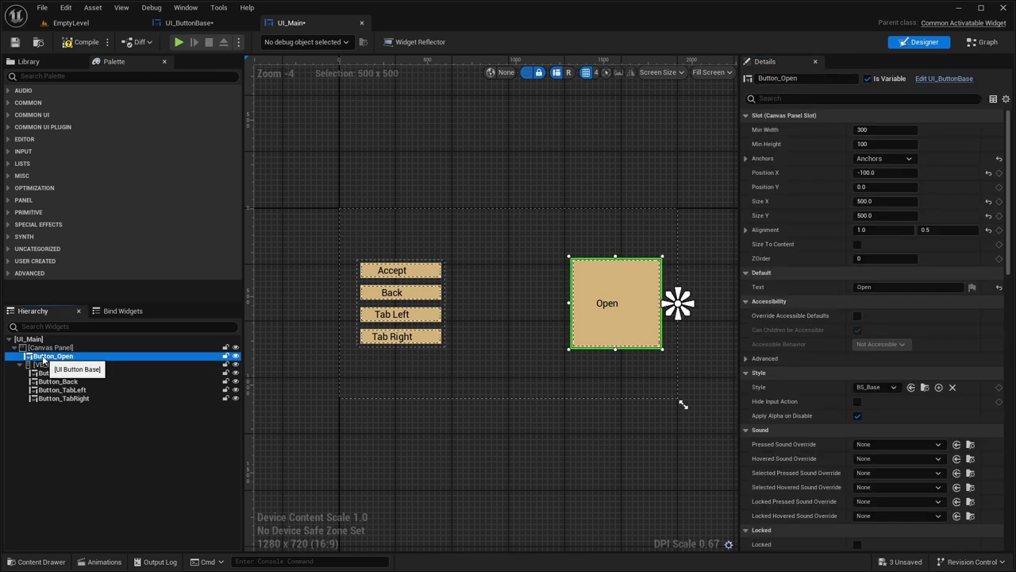
- Reset the Triggering Enhanced Input Action to None for Button_Open and all four list buttons together
ctrl+click(49, 372)
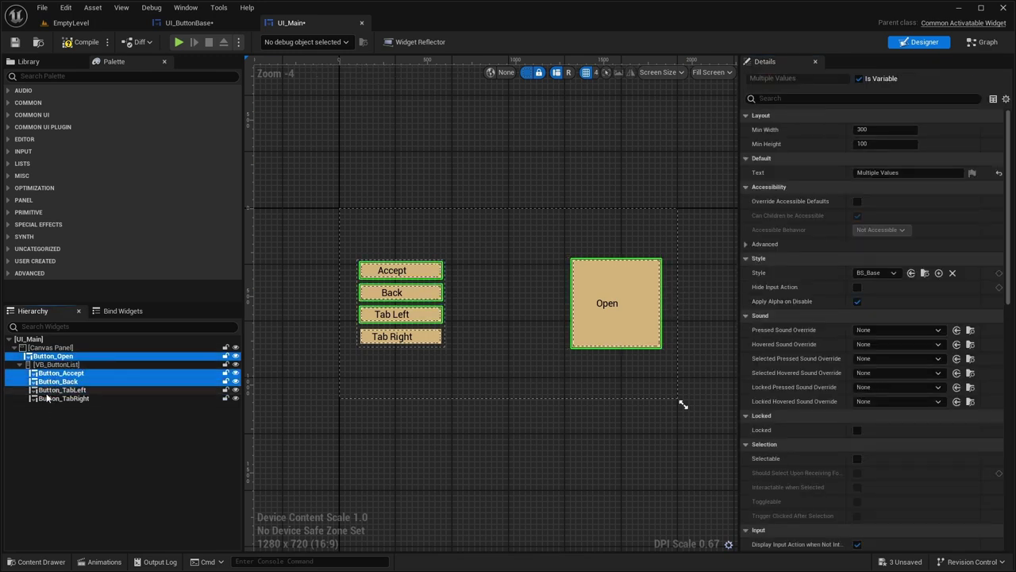
shift+click(50, 390)
shift+click(48, 399)
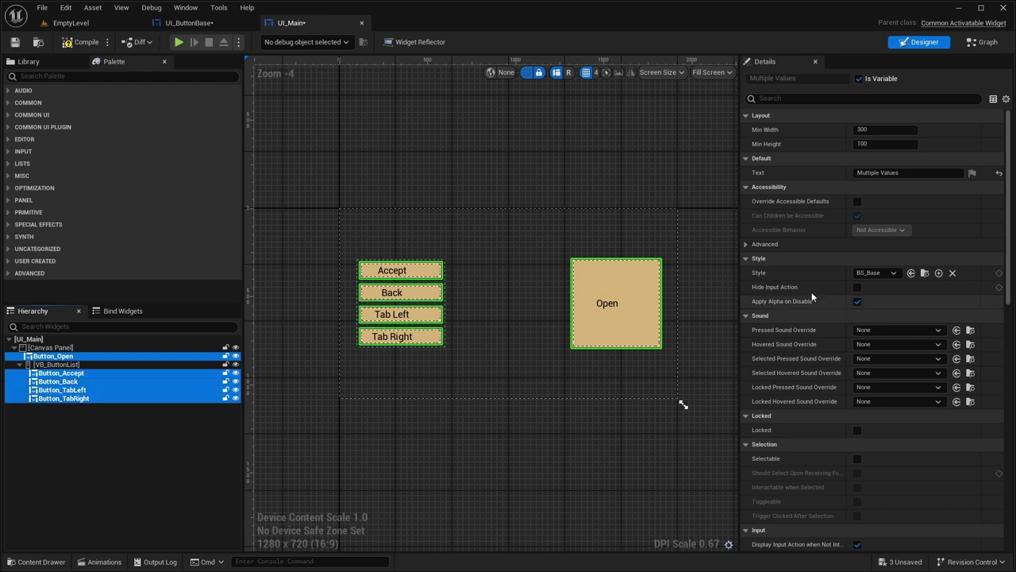
scroll(872, 270, down, 10)
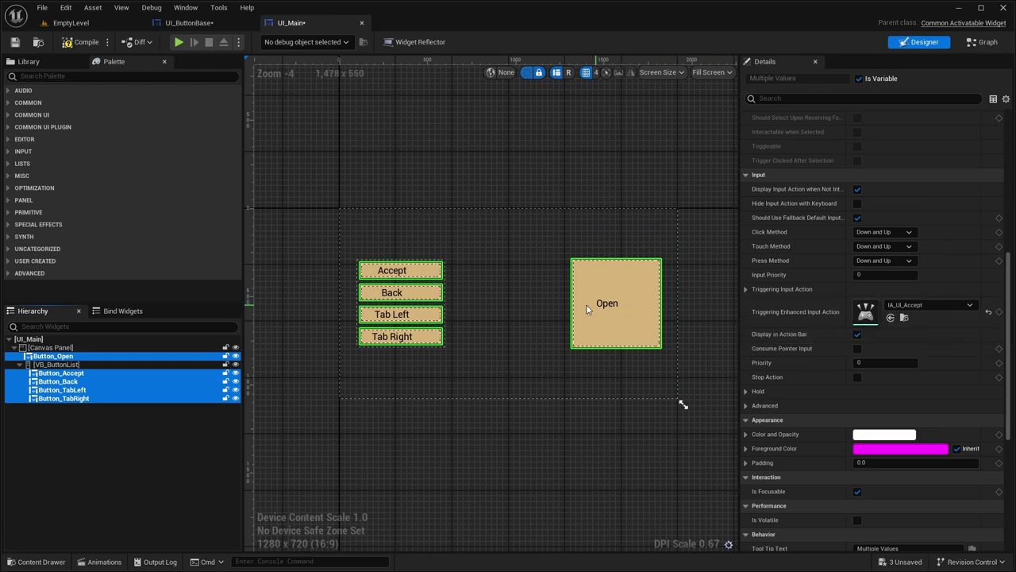
click(998, 311)
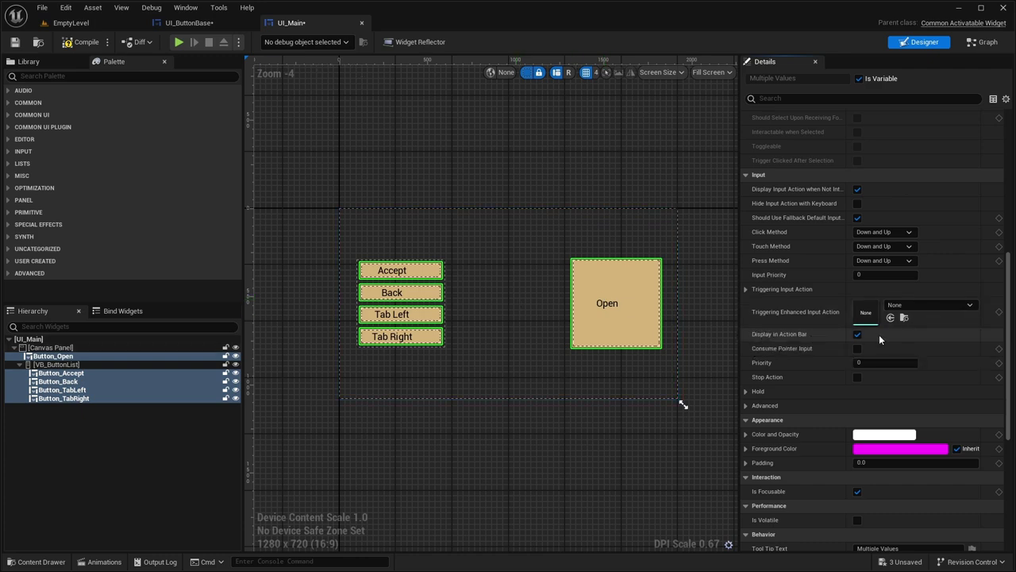
scroll(879, 334, down, 2)
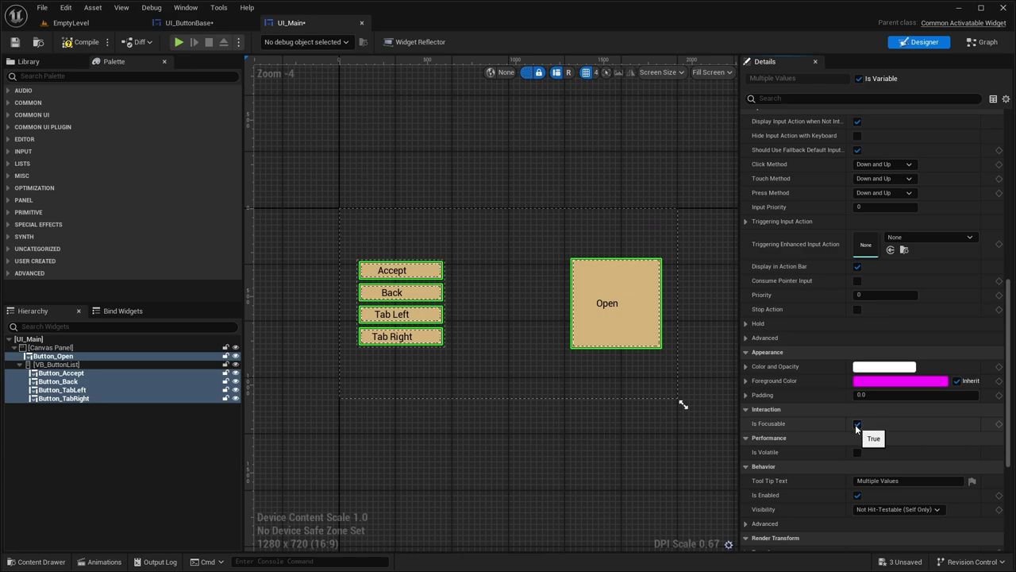
scroll(892, 412, up, 10)
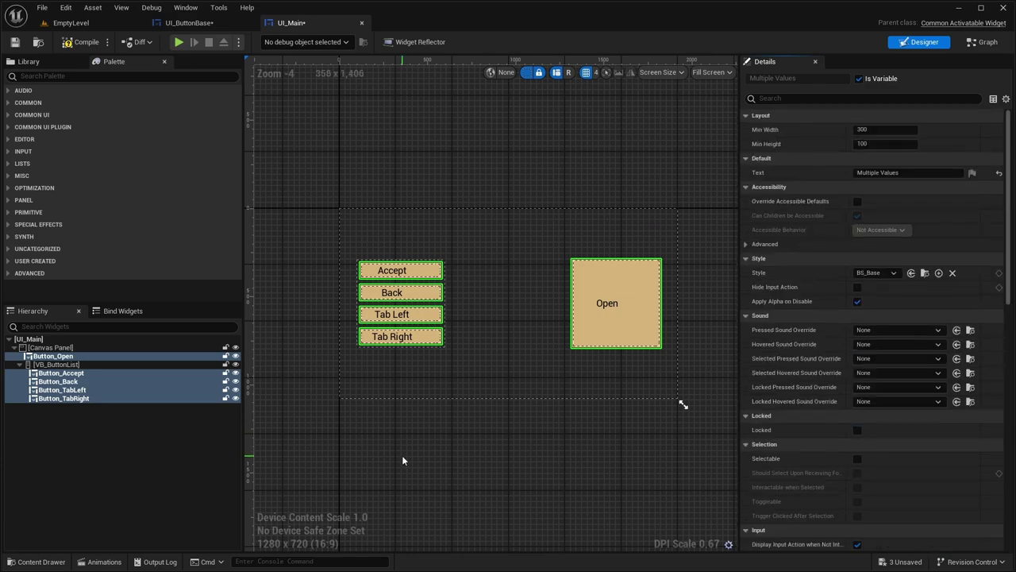
- Assign IA_UI_Accept as the Triggering Enhanced Input Action of Button_Accept
click(401, 460)
right_drag(502, 407, 524, 404)
scroll(474, 353, up, 1)
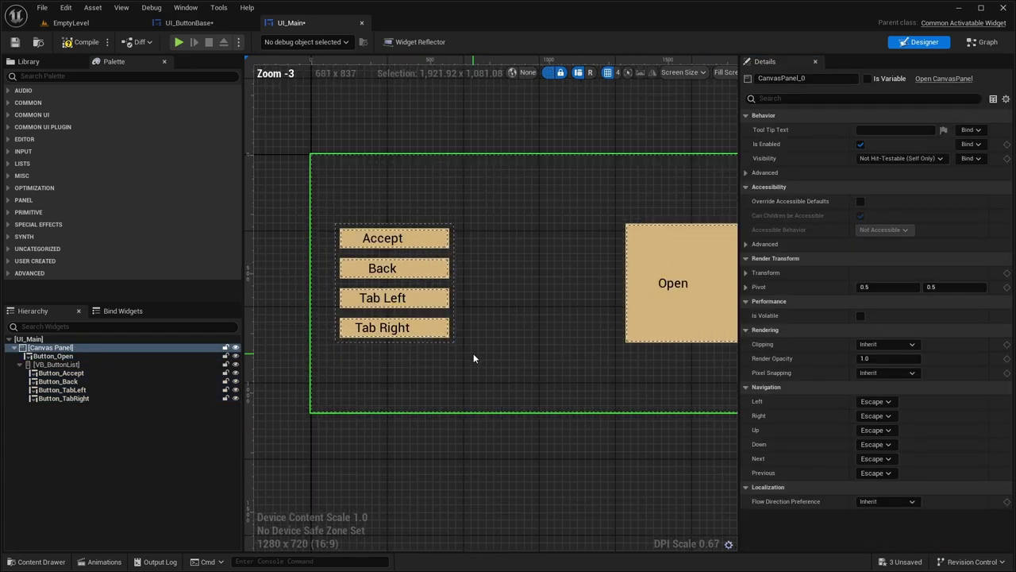
click(386, 246)
scroll(847, 253, down, 10)
scroll(847, 252, down, 1)
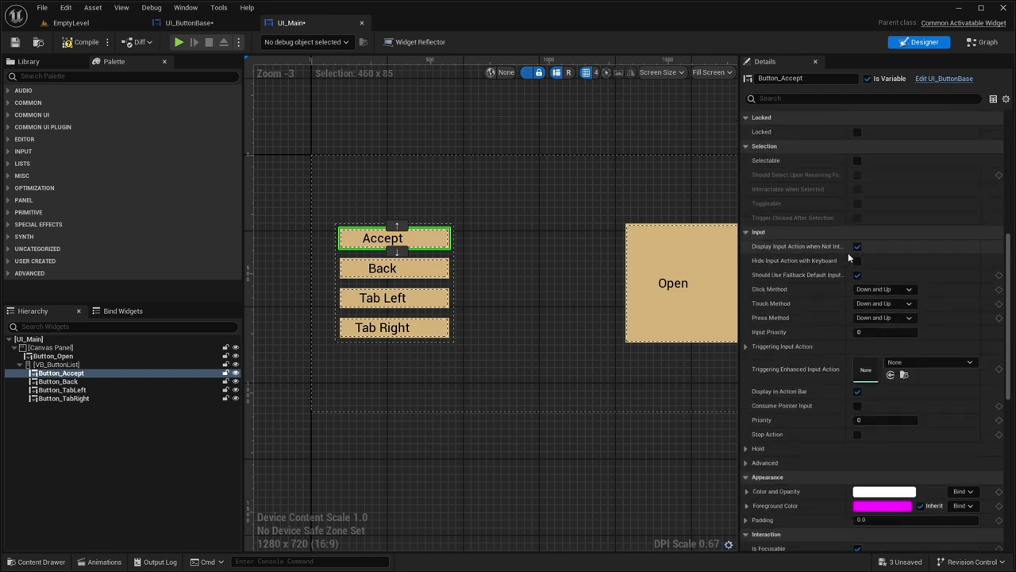
click(913, 362)
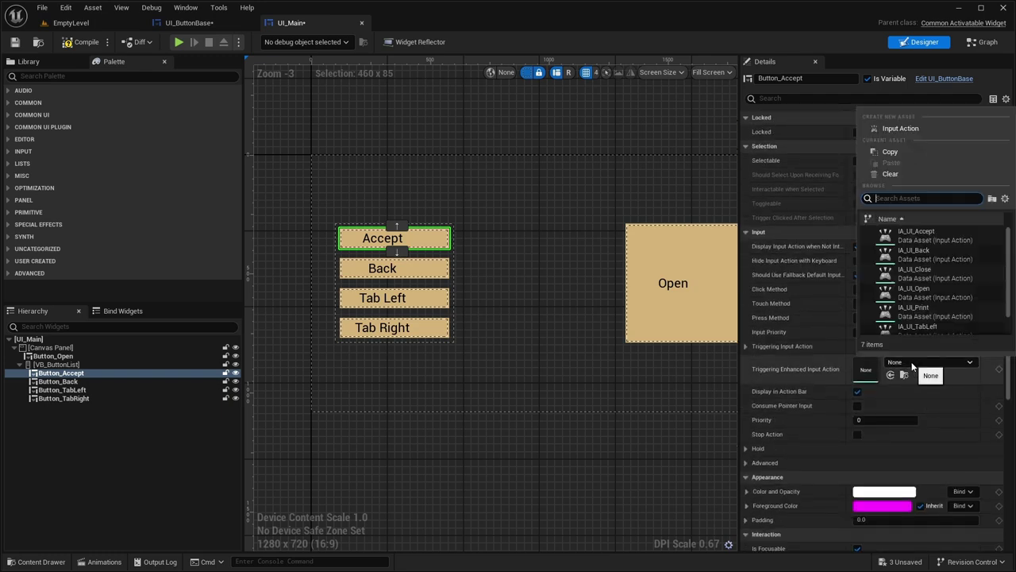
click(921, 235)
- Set the Triggering Enhanced Input Action to IA_UI_Back for Button_Back and IA_UI_TabLeft for Button_TabLeft
click(409, 270)
scroll(952, 388, down, 1)
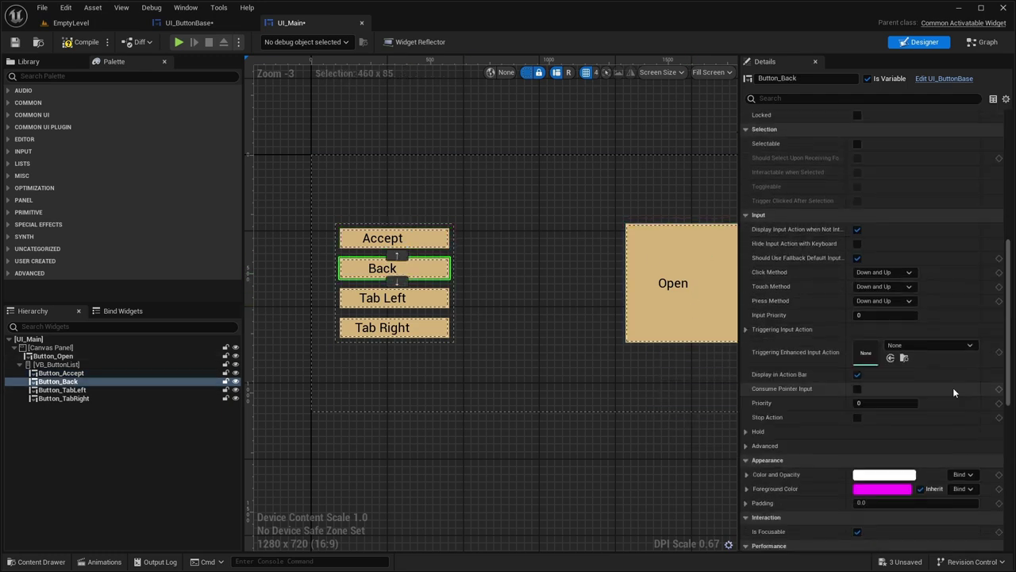
click(912, 346)
click(925, 238)
click(399, 302)
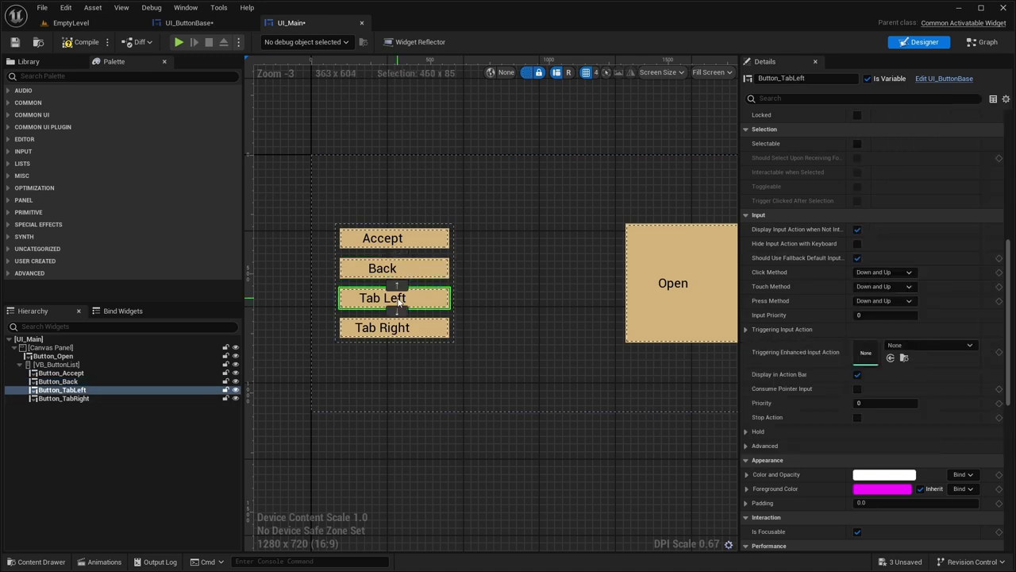
click(918, 345)
scroll(936, 286, down, 2)
click(942, 287)
- Assign IA_UI_TabRight as the Triggering Enhanced Input Action of Button_Open
click(673, 283)
click(913, 403)
scroll(967, 341, down, 2)
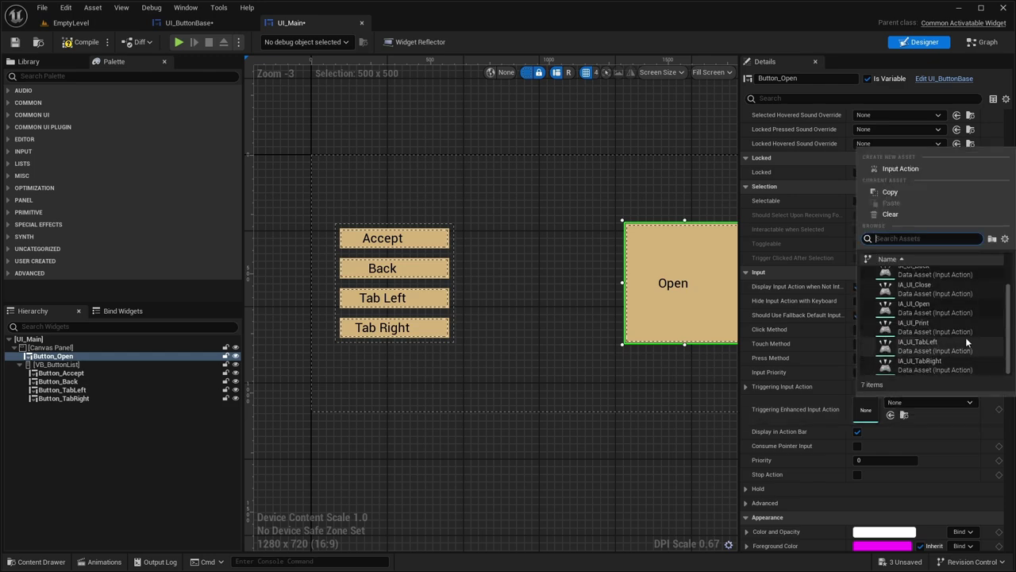
click(927, 363)
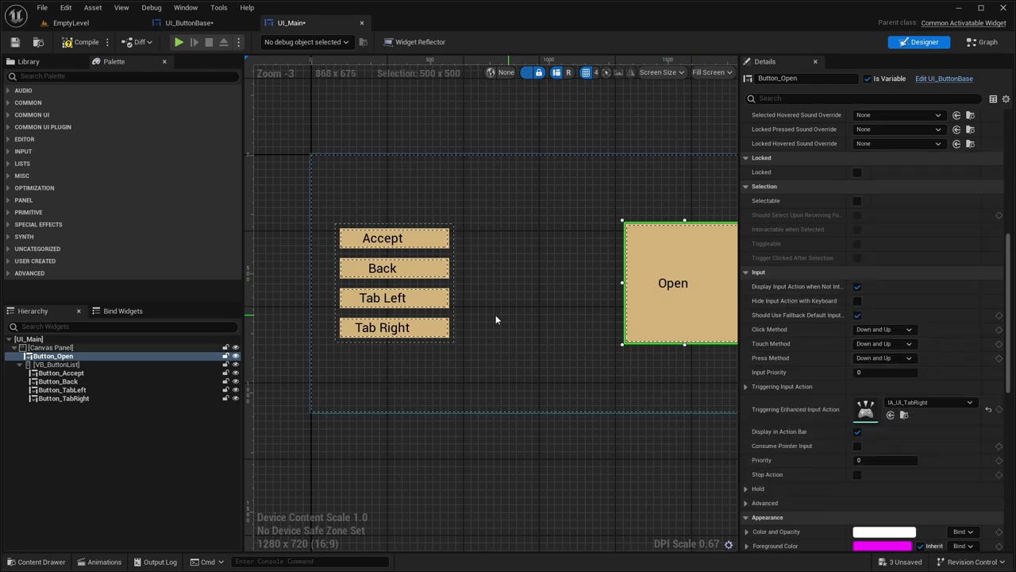
- Set the Triggering Enhanced Input Action to IA_UI_TabRight for Button_TabRight and IA_UI_Open for Button_Open, and save UI_Main
click(397, 328)
click(897, 346)
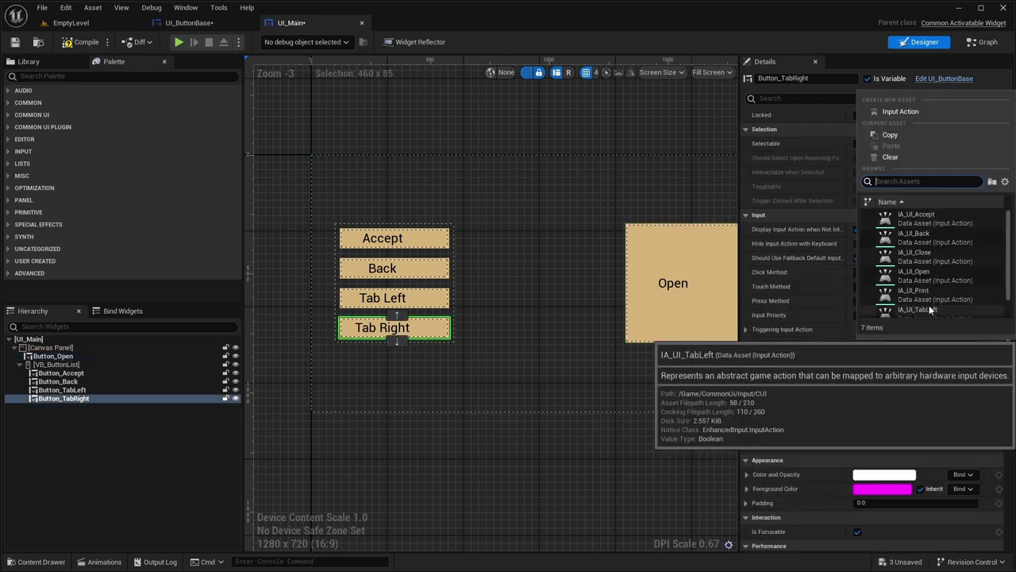
click(927, 311)
click(394, 299)
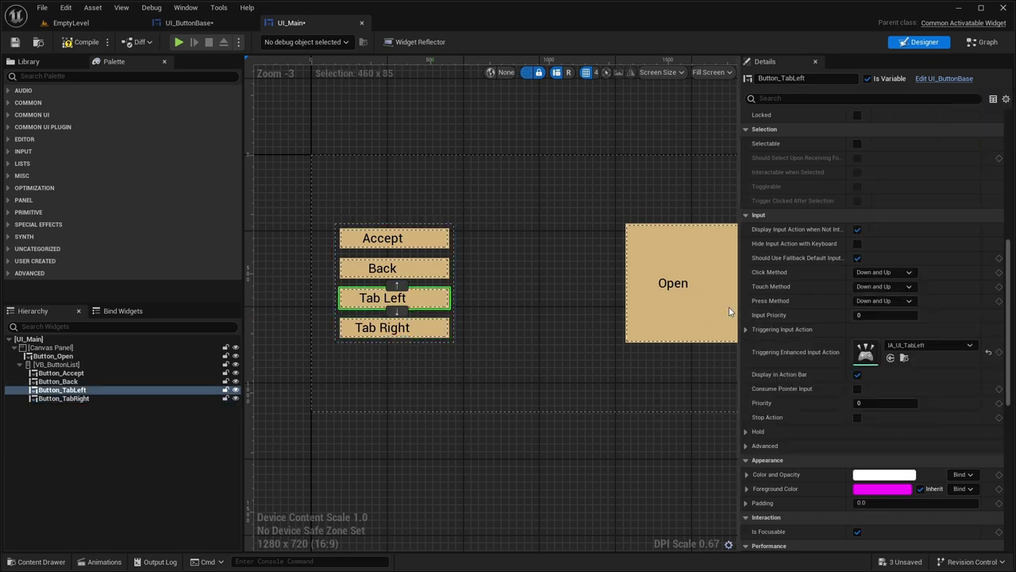
click(719, 318)
click(929, 401)
click(921, 318)
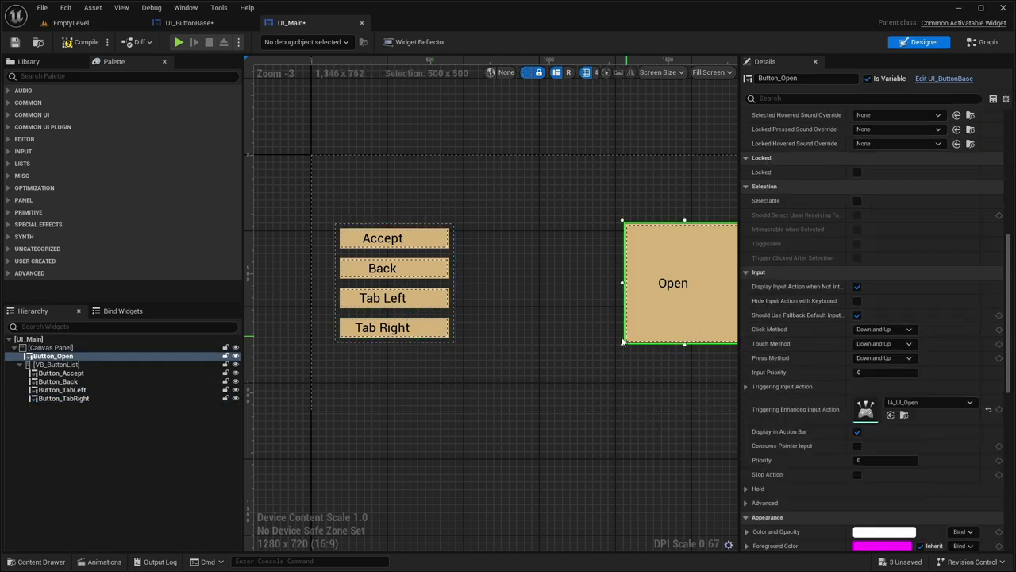
key(ctrl+s)
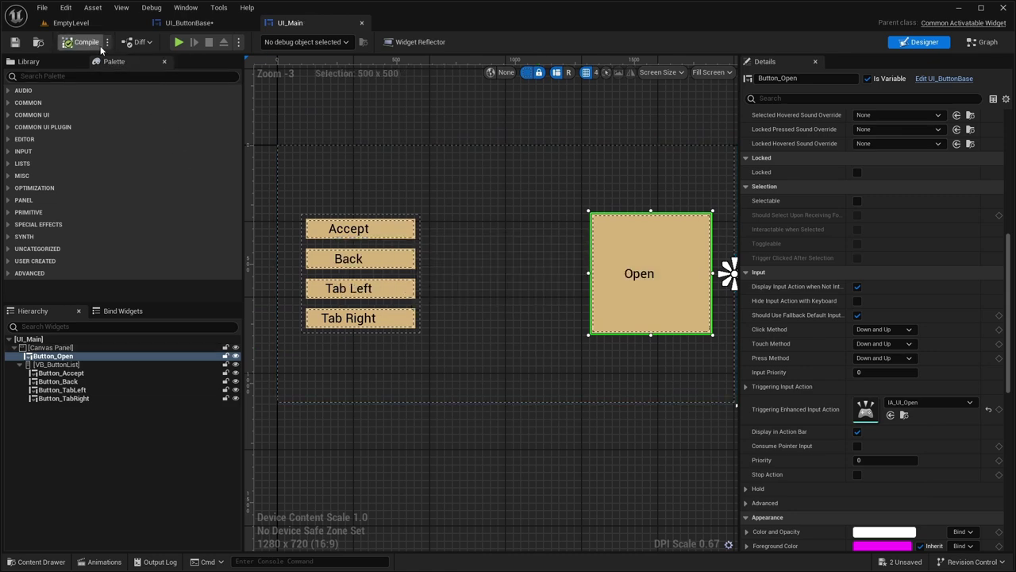
- Add an Event On Clicked node to the event graph of UI_ButtonBase
click(186, 22)
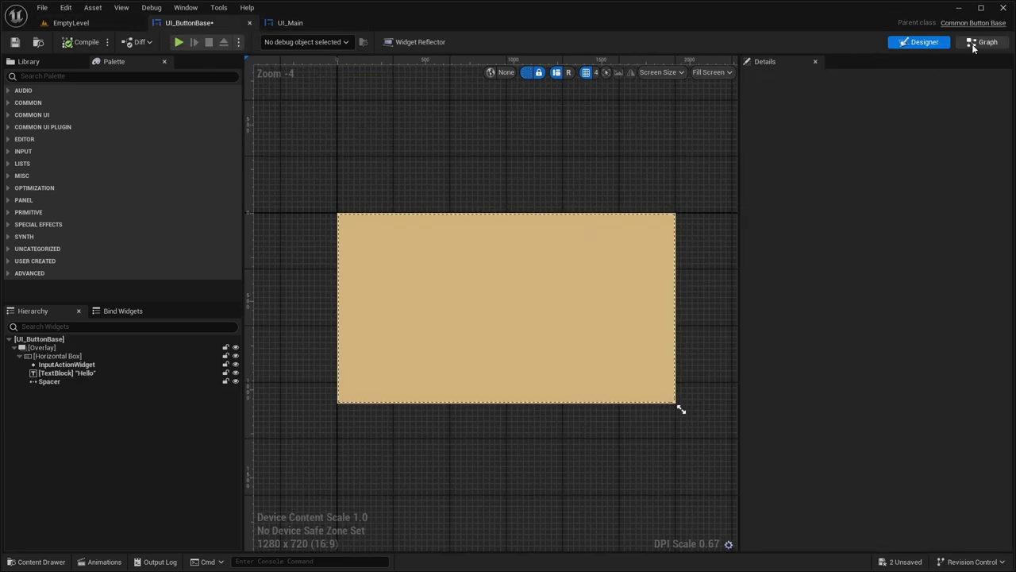
click(983, 42)
scroll(609, 158, up, 4)
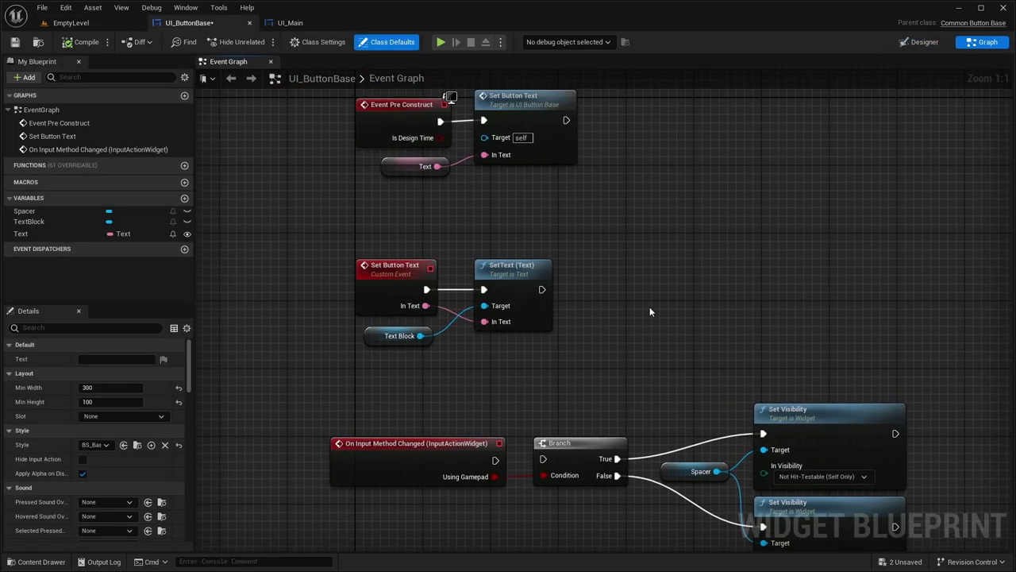
right_click(605, 250)
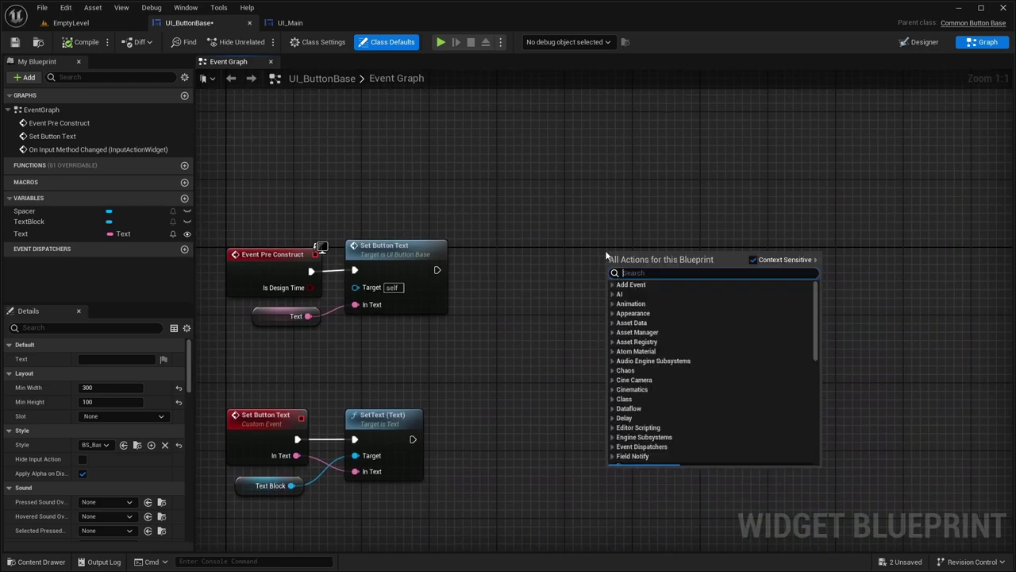
text(on clicked)
key(Return)
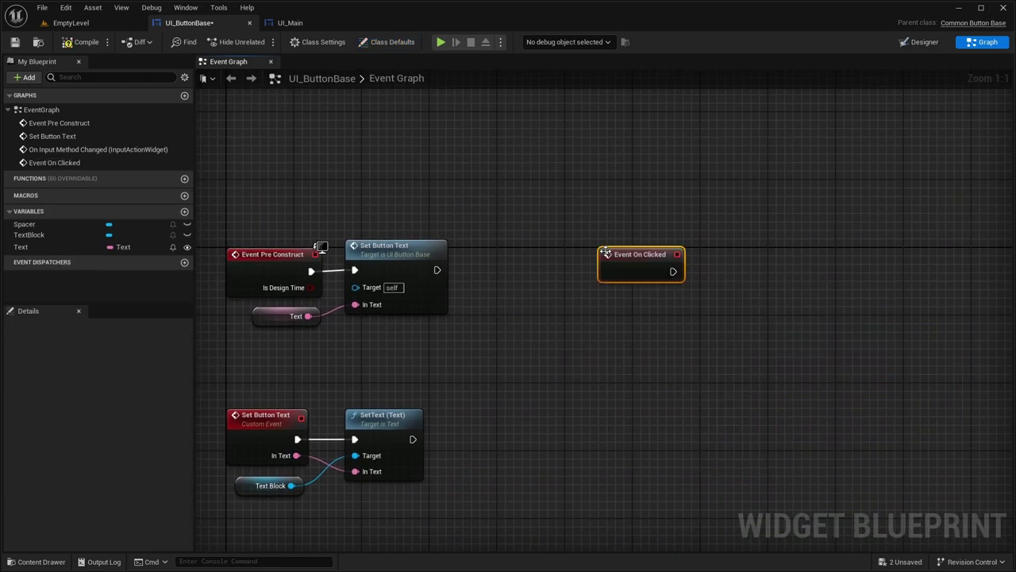
- Add a Print String node executed by Event On Clicked
right_drag(622, 218, 460, 265)
drag(459, 264, 641, 243)
text(print)
key(Return)
- Place a getter for the Text variable below Event On Clicked
right_drag(357, 375, 442, 320)
right_click(442, 325)
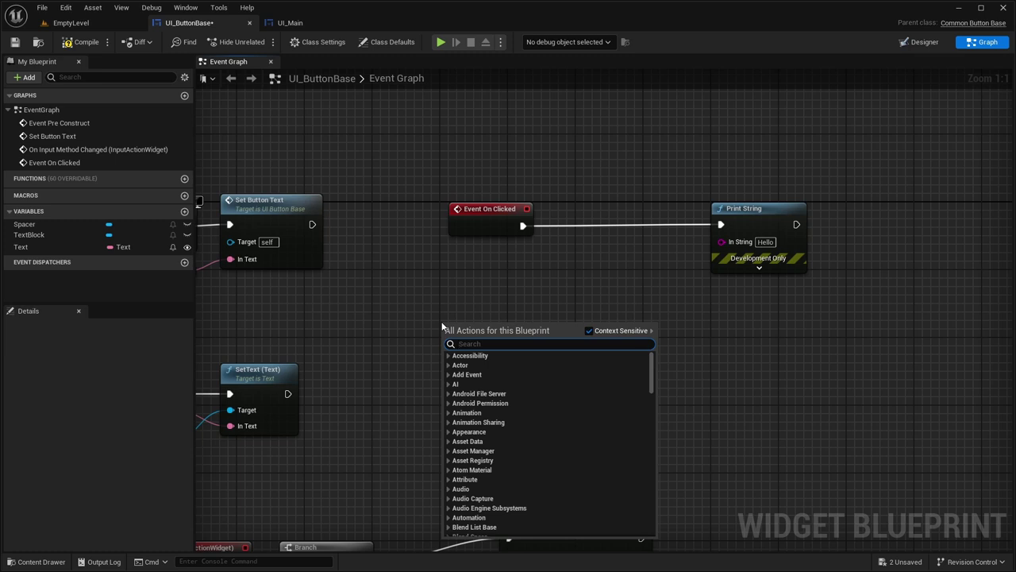
drag(20, 247, 466, 289)
click(503, 302)
- Feed Print String's In String from a new Append node whose A input is "Clicked On:"
drag(722, 242, 657, 255)
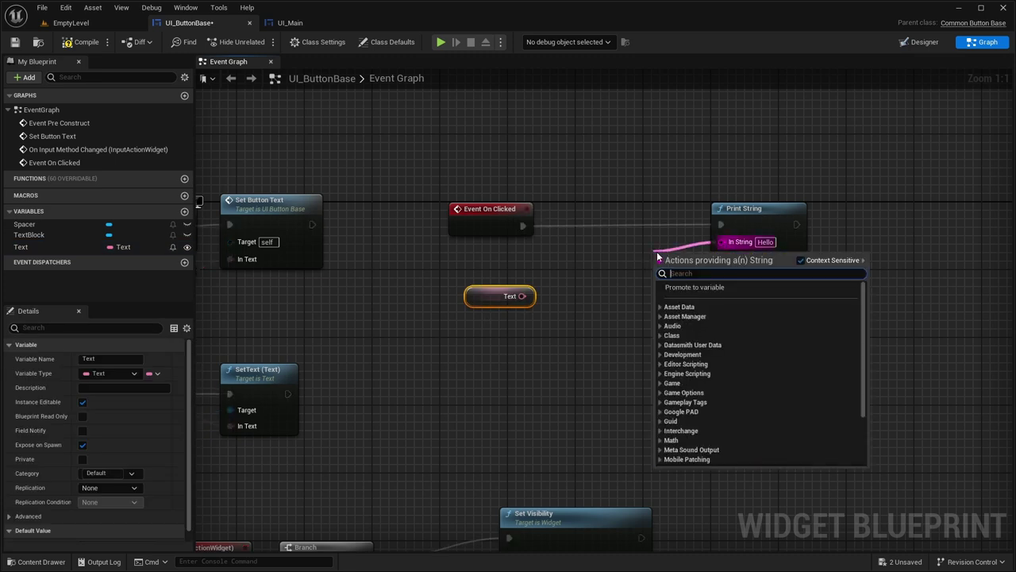
text(append)
key(Return)
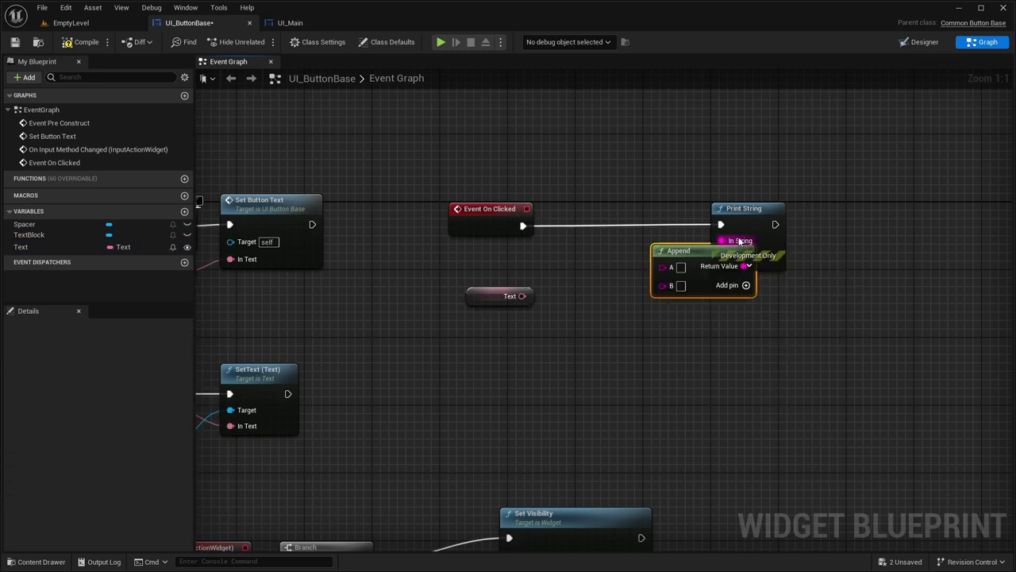
drag(684, 254, 625, 254)
click(622, 267)
text(Clicked On:)
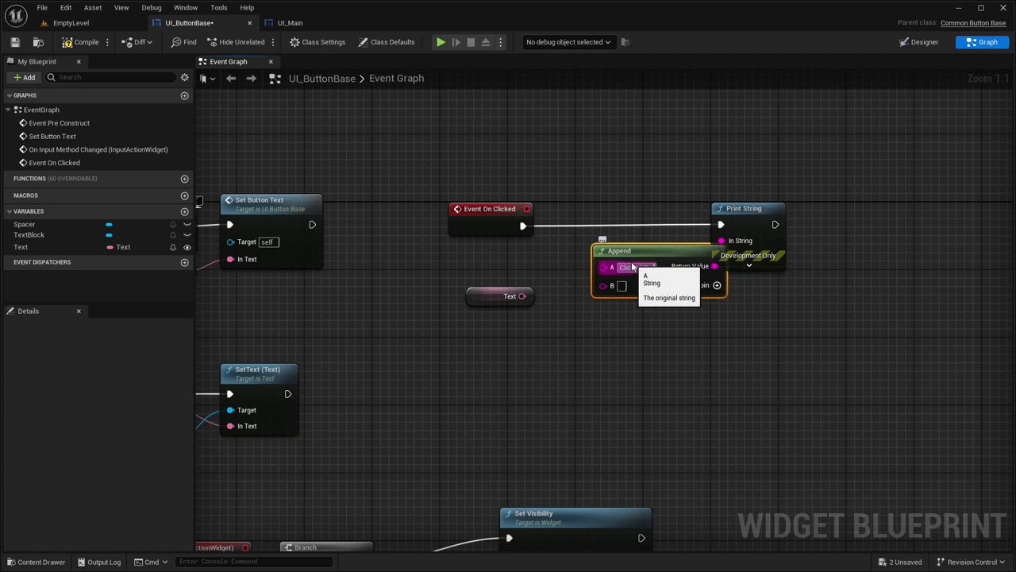
- Space out the print nodes, connect the Text variable to Append's B input, and save UI_ButtonBase
right_drag(682, 334, 552, 343)
drag(619, 217, 677, 217)
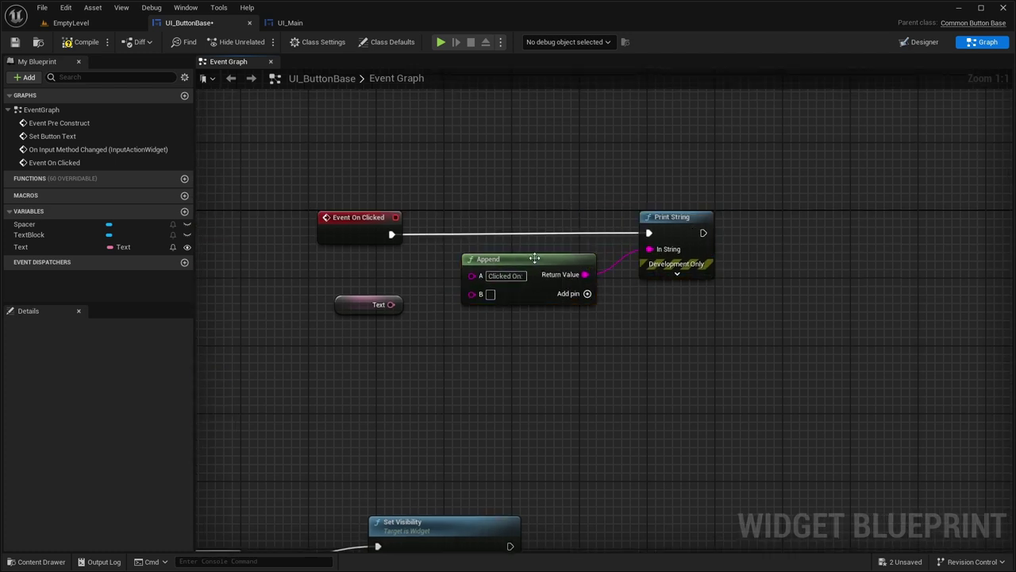
drag(391, 304, 471, 293)
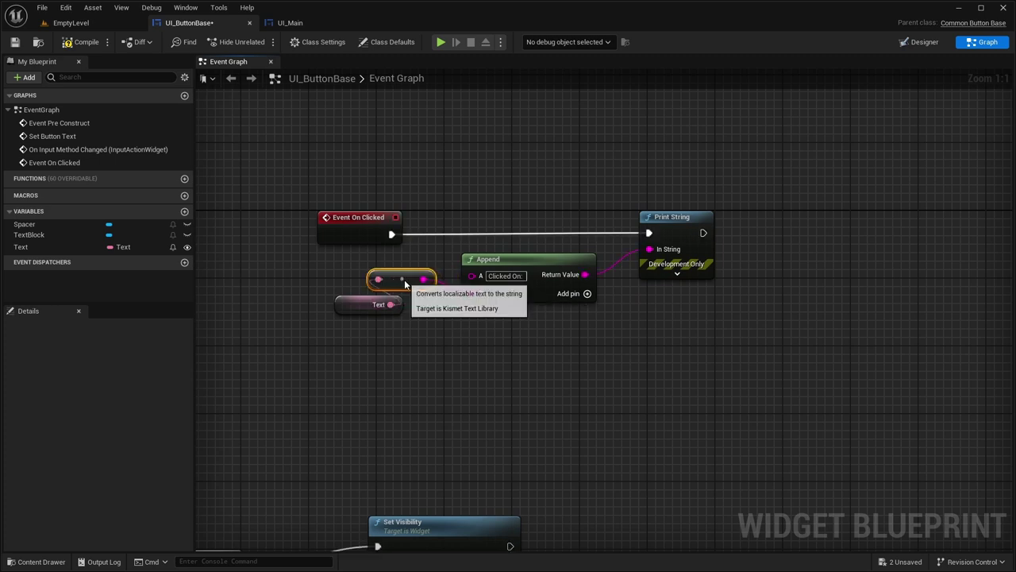
key(ctrl+s)
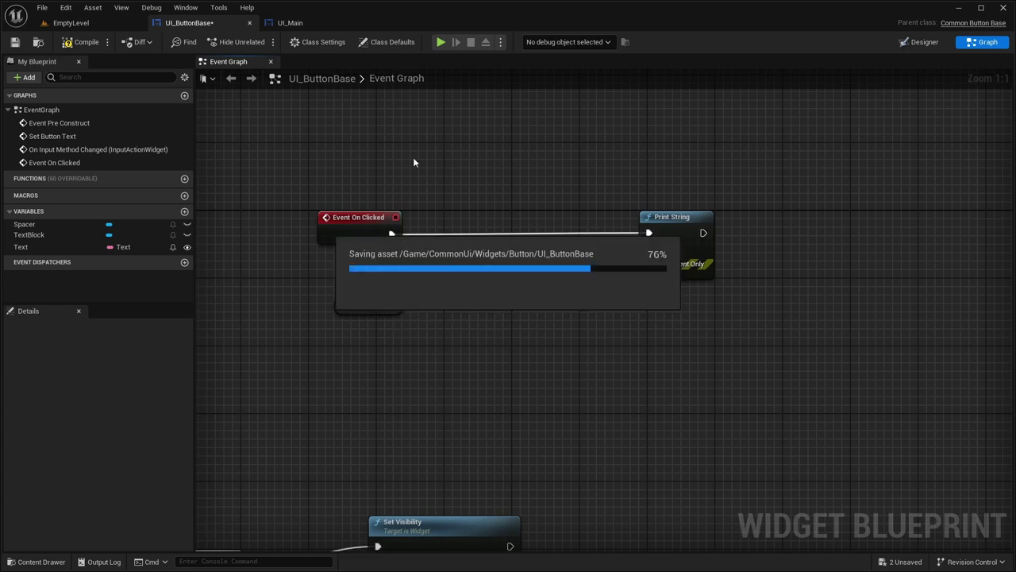
right_click(408, 157)
right_drag(411, 157, 640, 318)
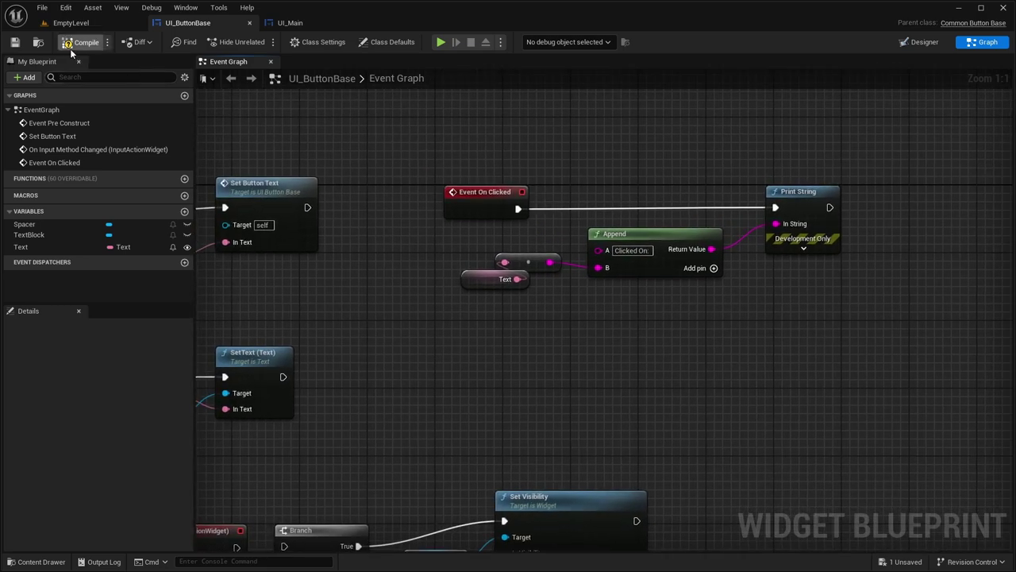
- Run EmptyLevel to test the menu buttons' input actions and focus navigation, and stop the session
click(71, 22)
click(258, 42)
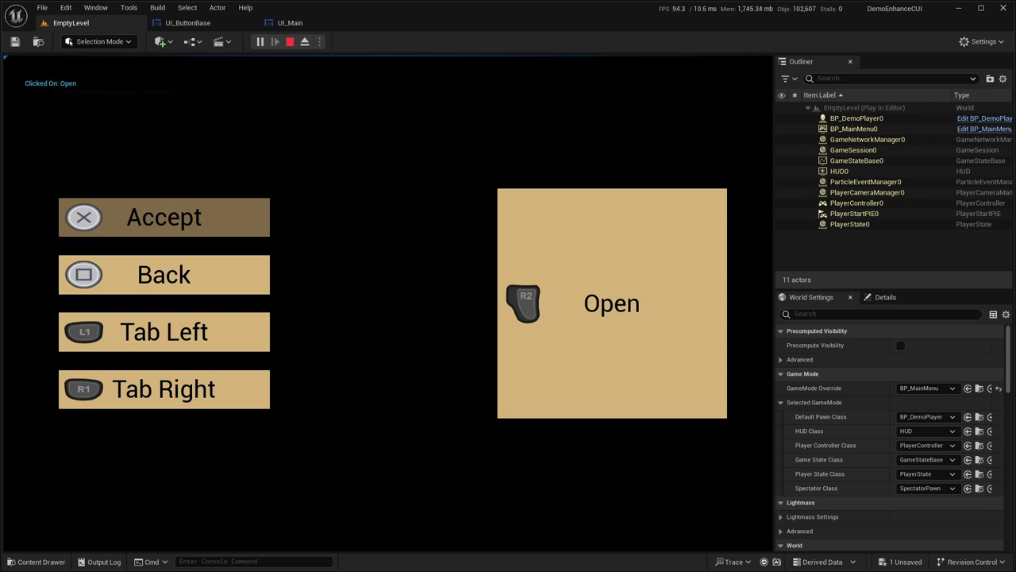
key(Down)
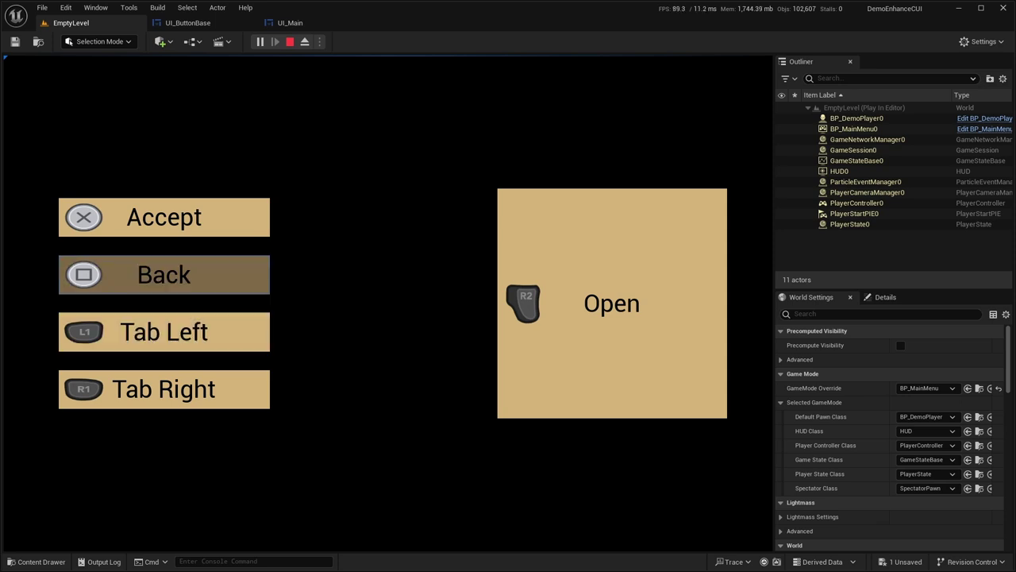
key(Up)
key(Right)
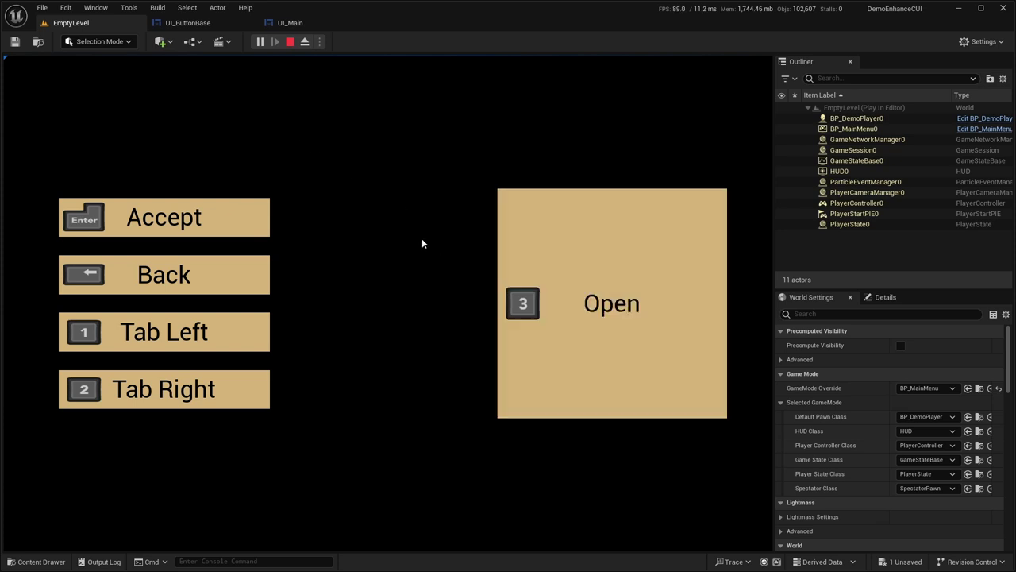
key(Right)
click(290, 41)
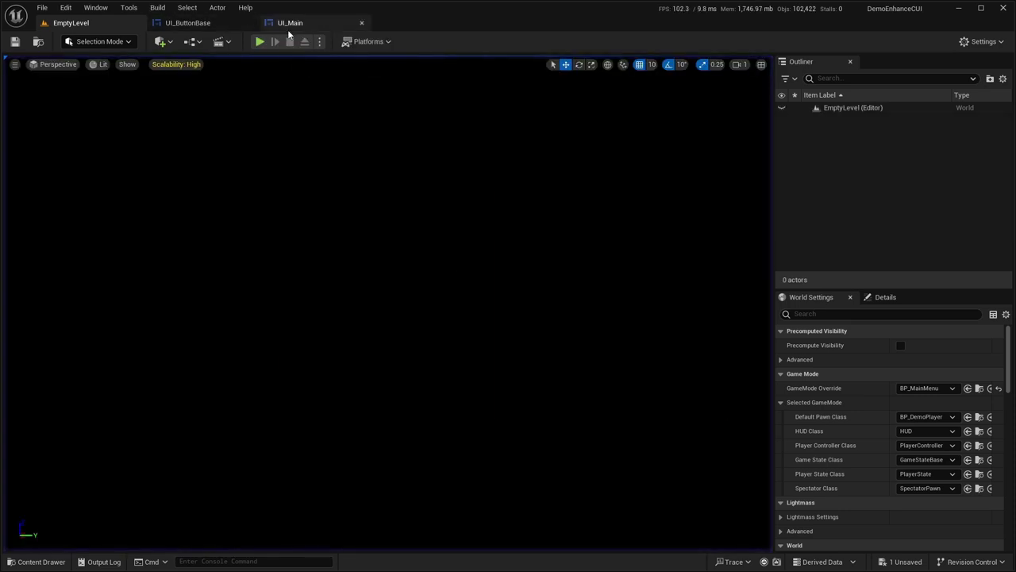
- Reset the Triggering Enhanced Input Action of Button_Accept in UI_Main to None
click(359, 229)
scroll(890, 342, down, 3)
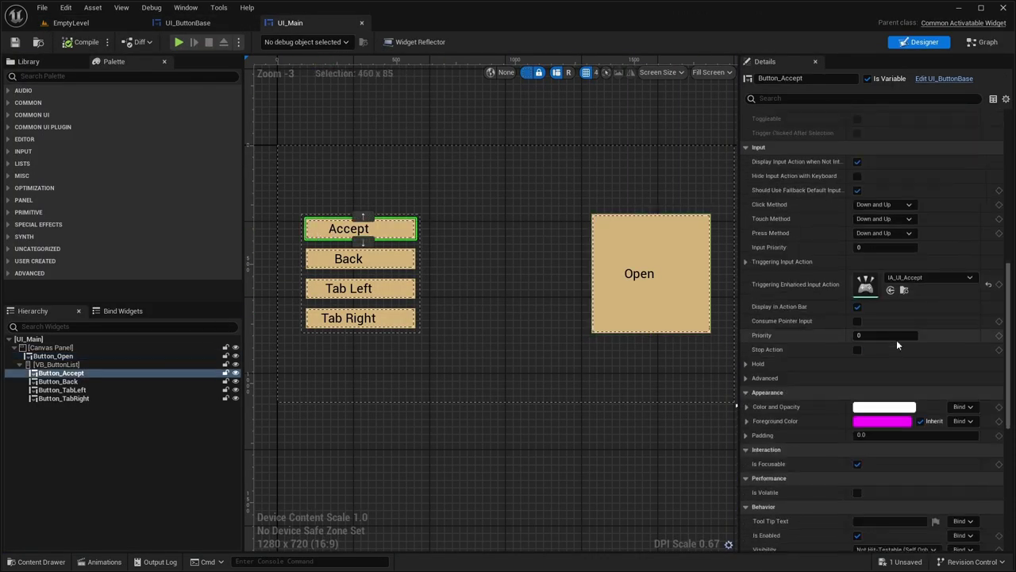
- Run EmptyLevel and trigger the menu buttons through their input actions and through accepting the focused button
click(71, 22)
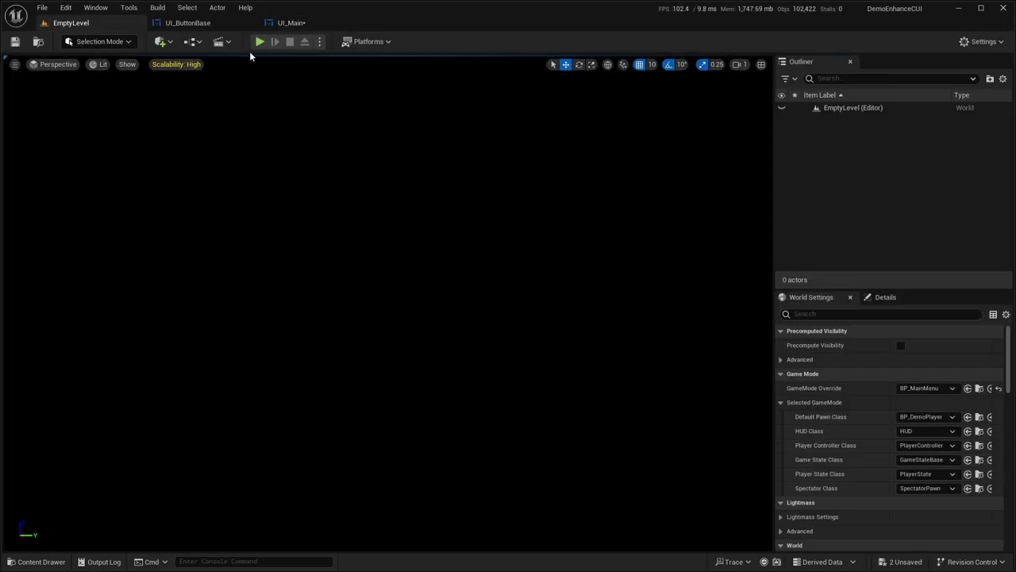
click(262, 41)
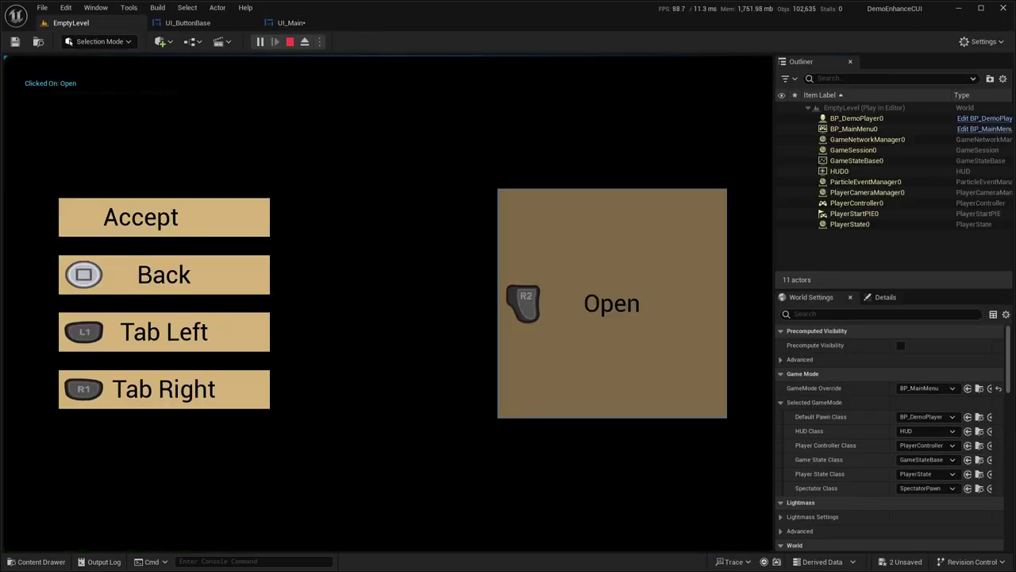
key(e)
key(q)
key(Escape)
key(Return)
key(Down)
key(Return)
key(Down)
key(Up)
key(Up)
key(Up)
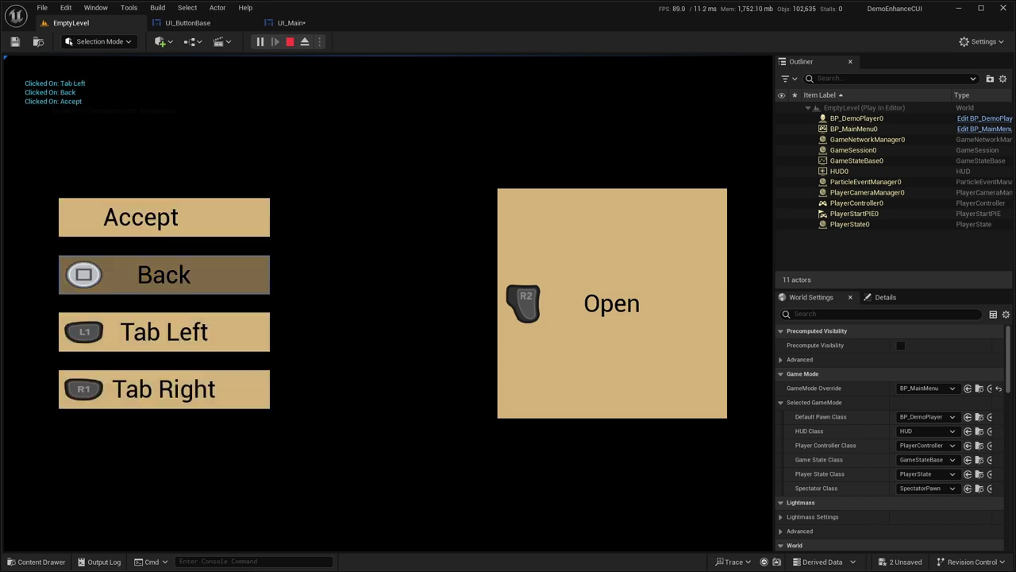
- Move focus up and down the button list to check the action icon on Accept, and stop the session
key(Down)
key(Up)
key(Down)
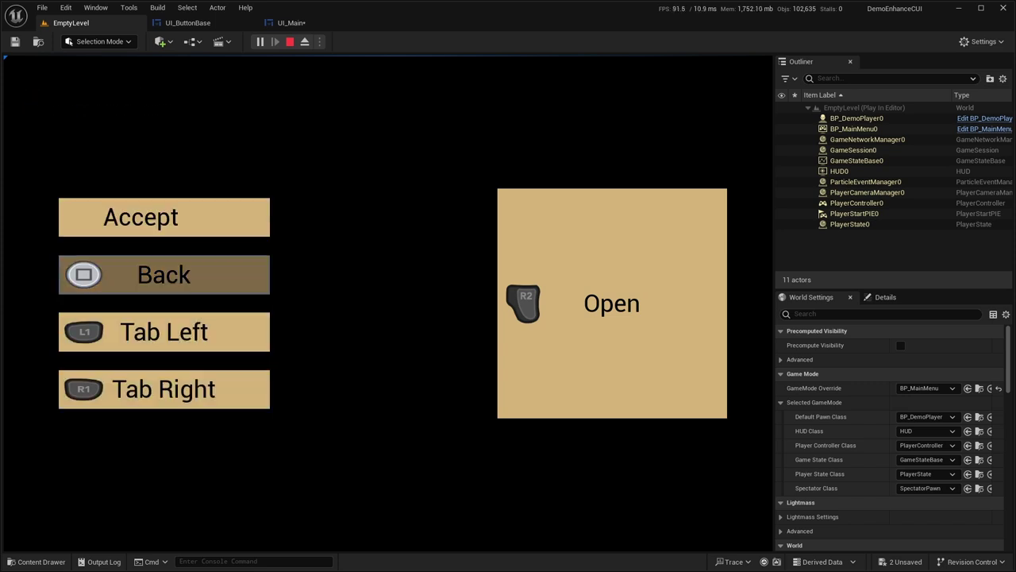
key(Up)
key(Down)
key(Down)
key(Down)
key(Up)
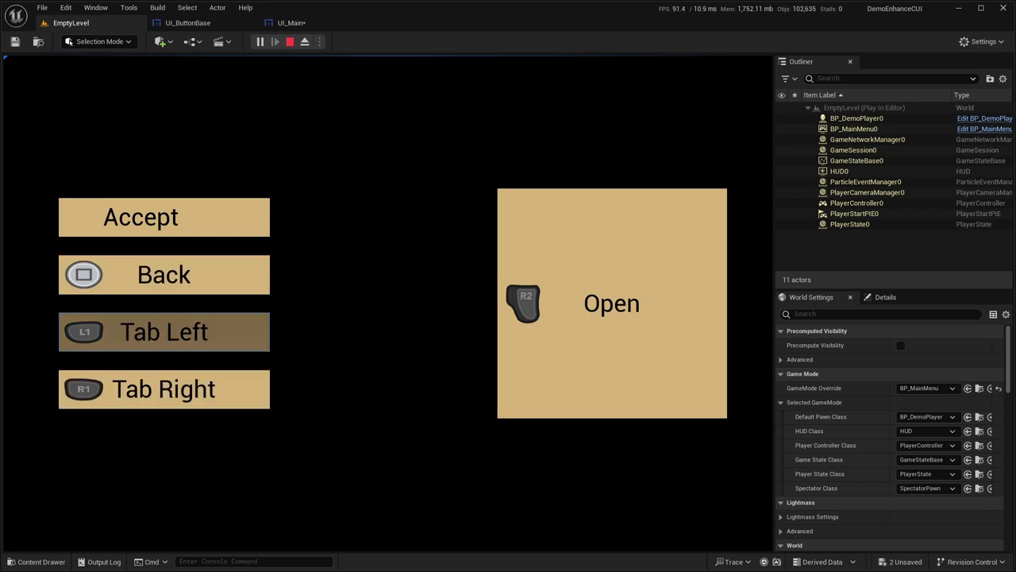
key(Up)
key(Up)
key(Down)
key(Up)
key(Down)
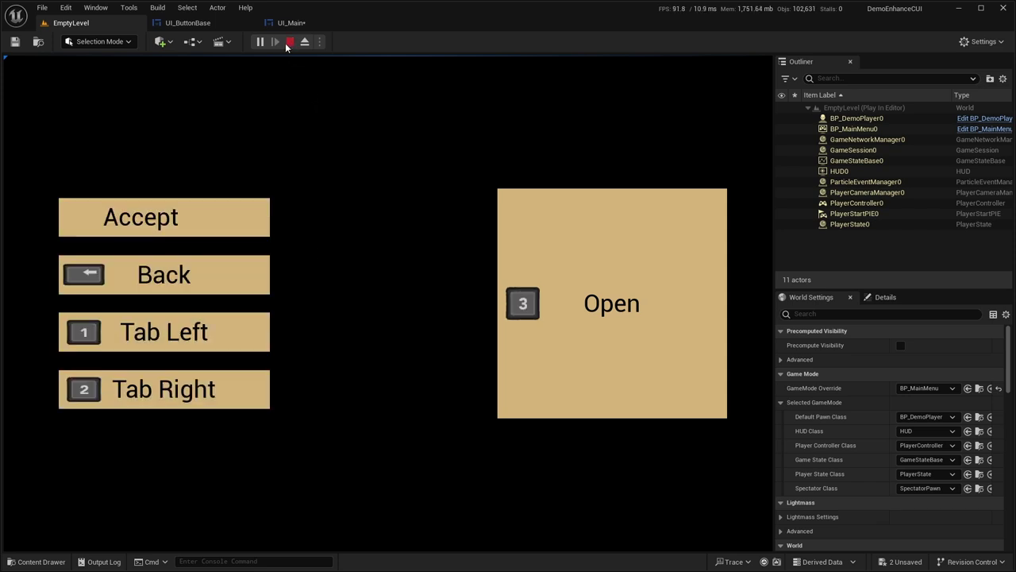
click(290, 44)
- Reset the Triggering Enhanced Input Action of Button_Back in UI_Main to None
click(291, 22)
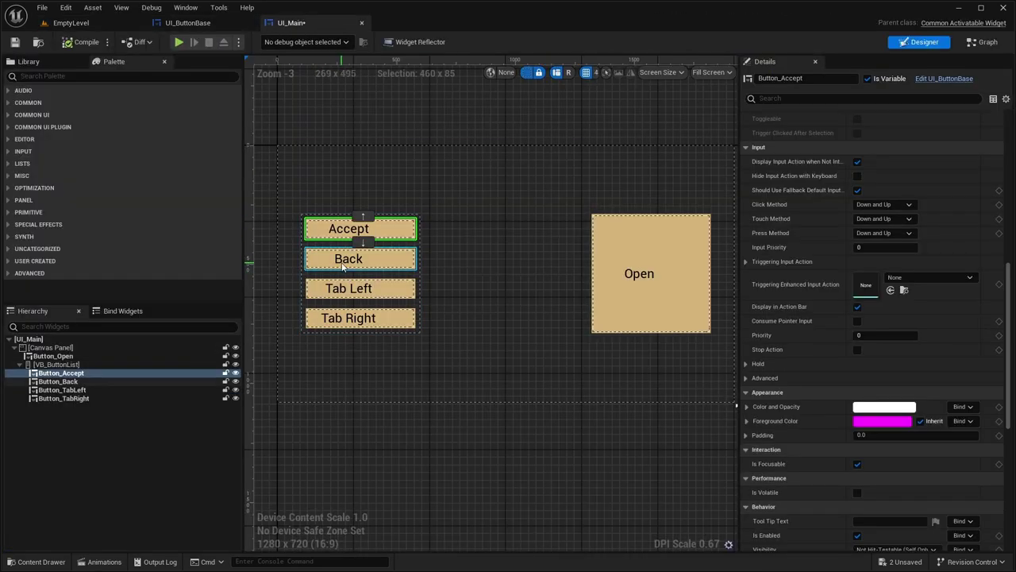
click(343, 268)
click(991, 284)
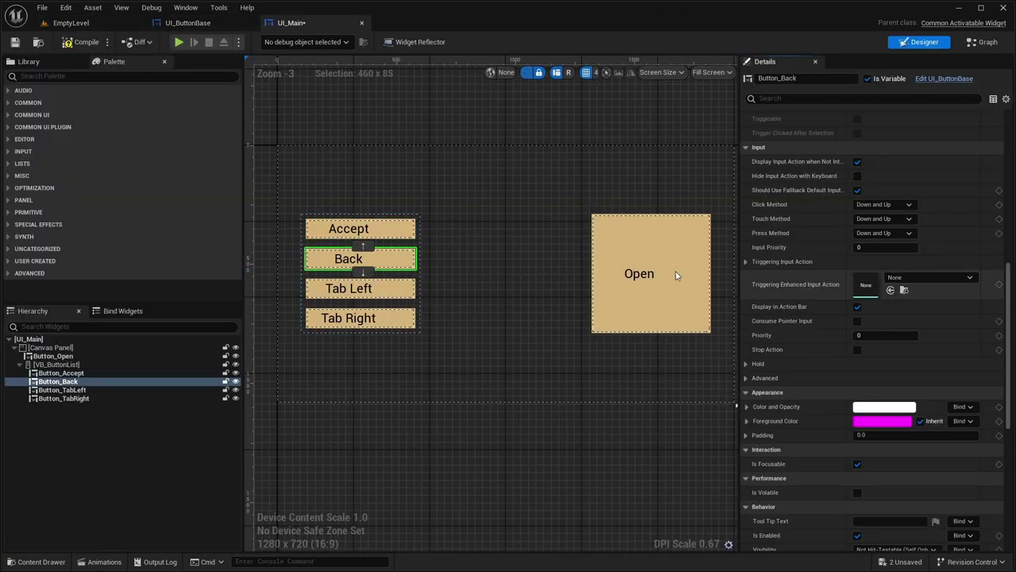
- Run EmptyLevel and move focus between Accept and Back to check their fallback input icons
click(79, 24)
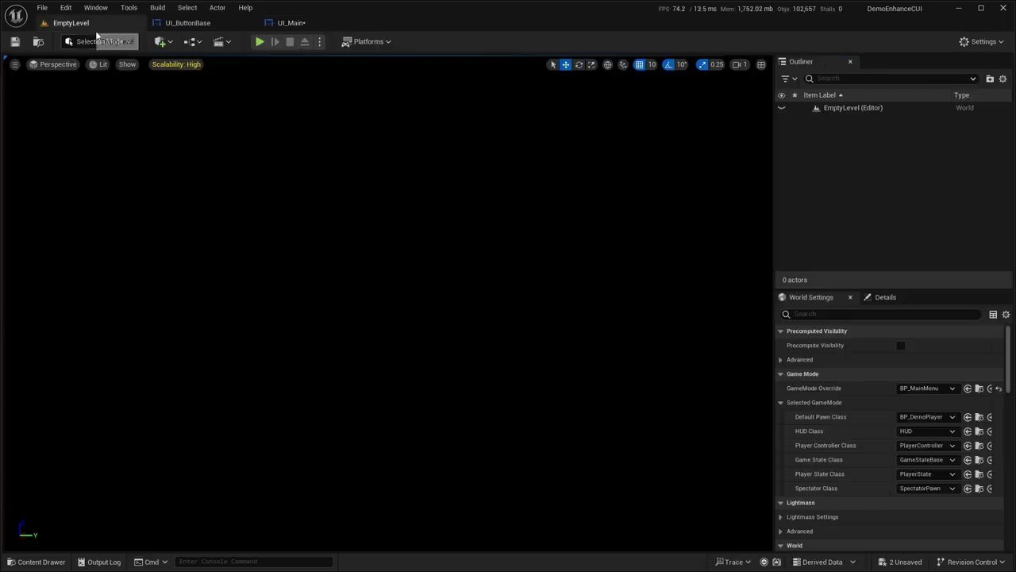
click(259, 42)
key(Down)
key(Down)
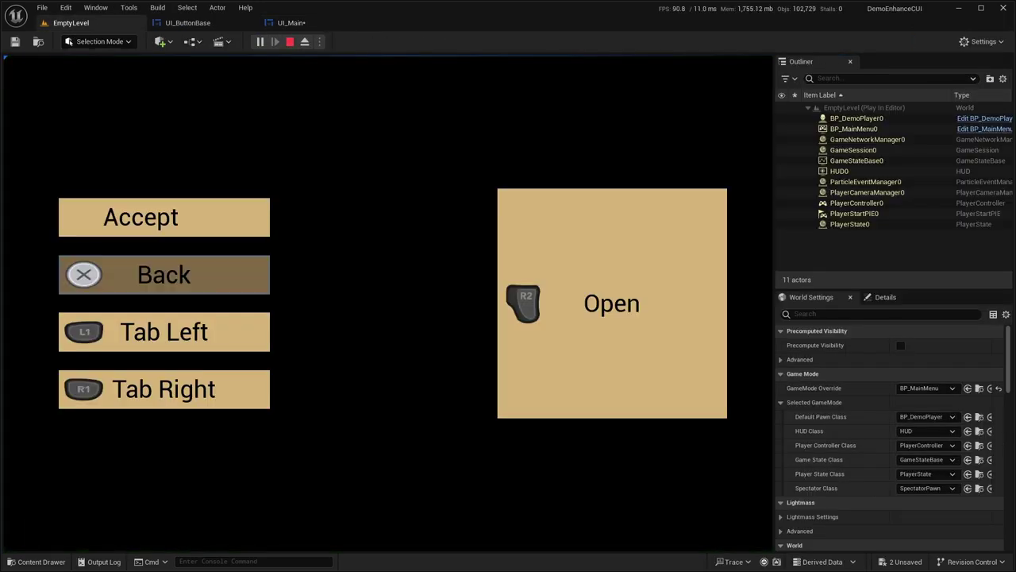
key(Up)
key(Up)
key(Down)
key(Up)
key(Down)
key(Up)
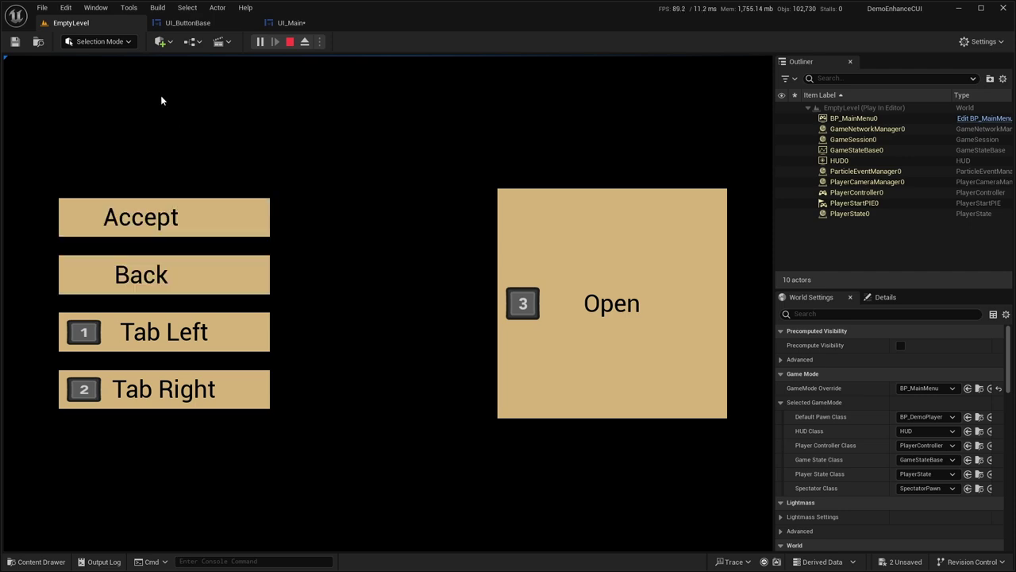
- Examine the Common Action Widget and visibility settings of InputActionWidget in the UI_ButtonBase designer
click(187, 22)
click(921, 41)
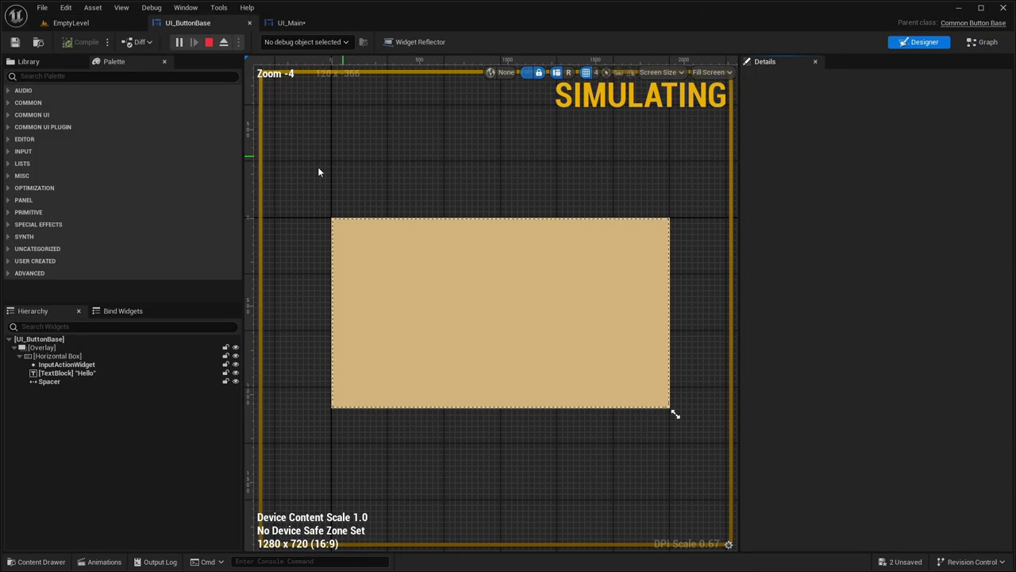
click(67, 364)
scroll(832, 230, down, 5)
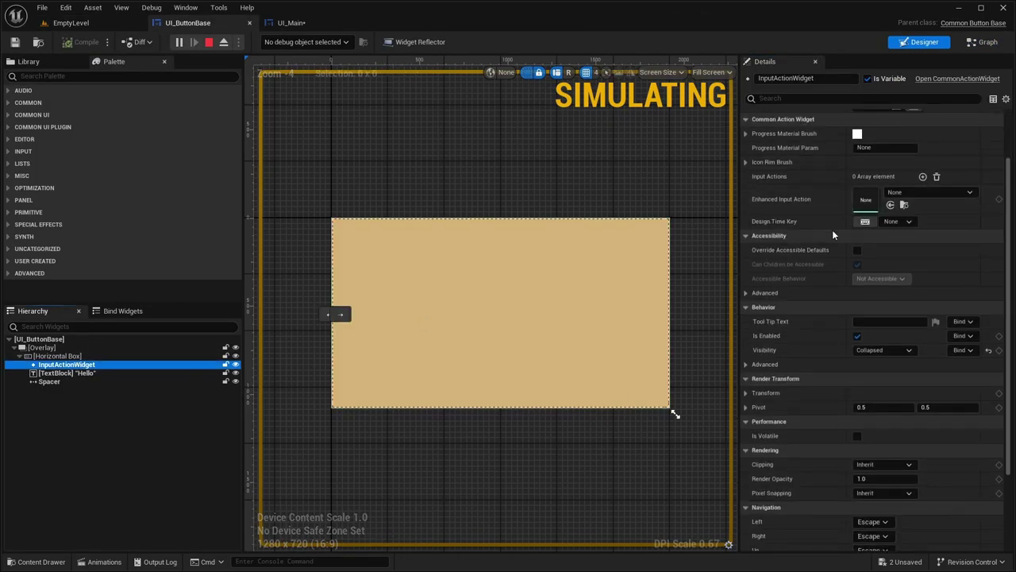
scroll(815, 212, up, 5)
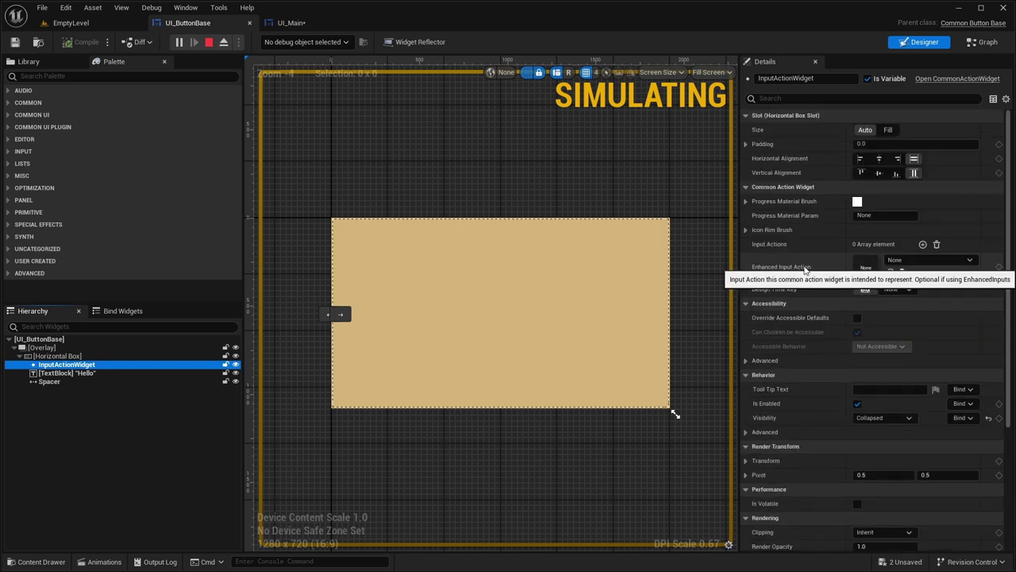
- Review the Input settings of the UI_ButtonBase root widget, including the fallback default input action option
click(119, 340)
scroll(849, 223, down, 8)
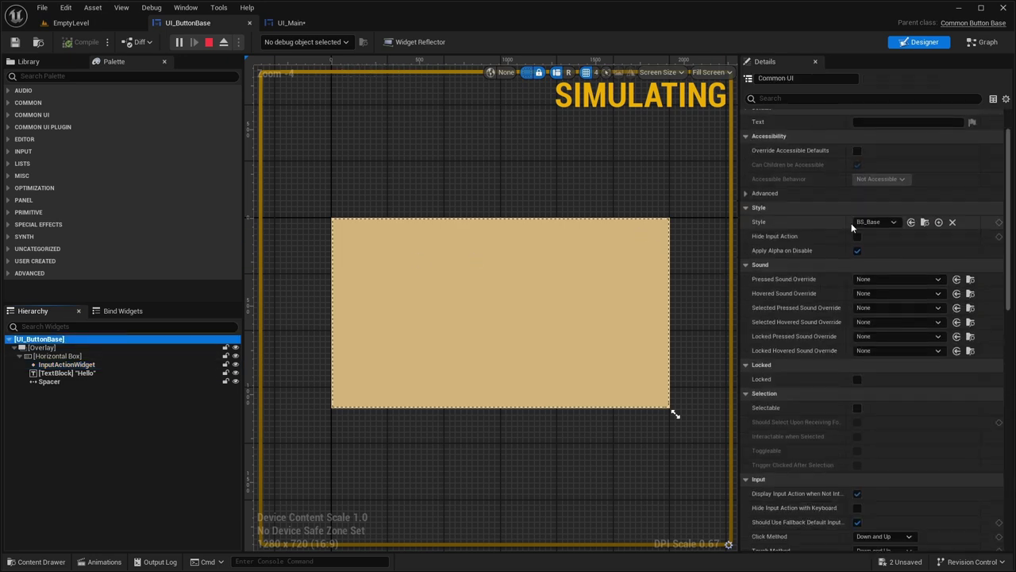
scroll(846, 221, down, 1)
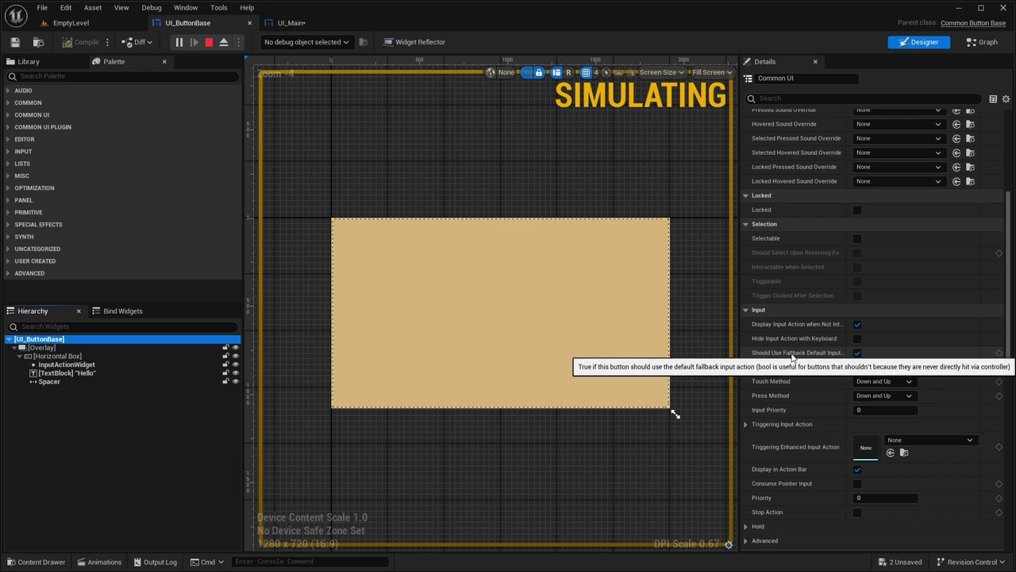
- Stop the running EmptyLevel session and save UI_ButtonBase
click(90, 24)
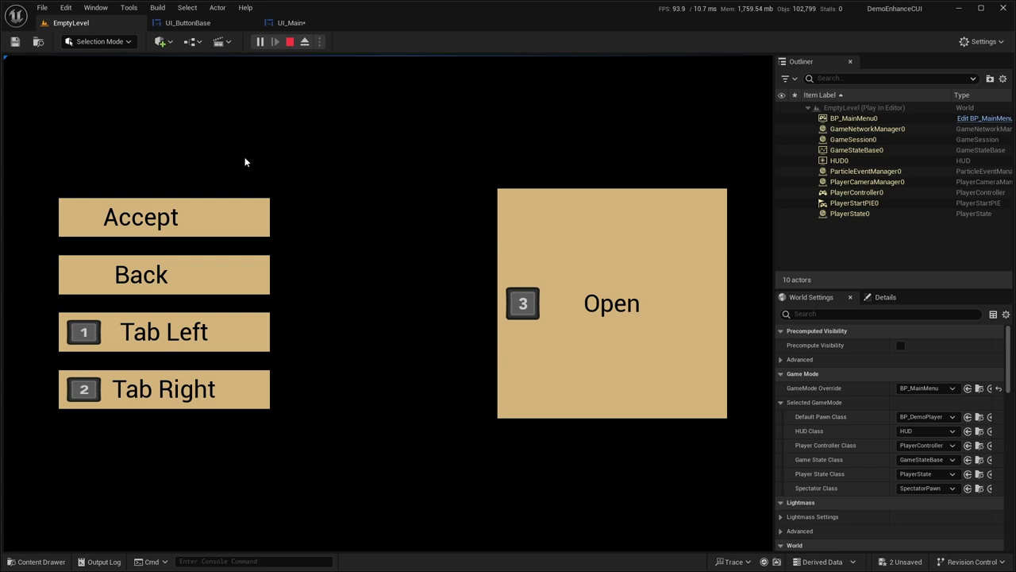
click(288, 43)
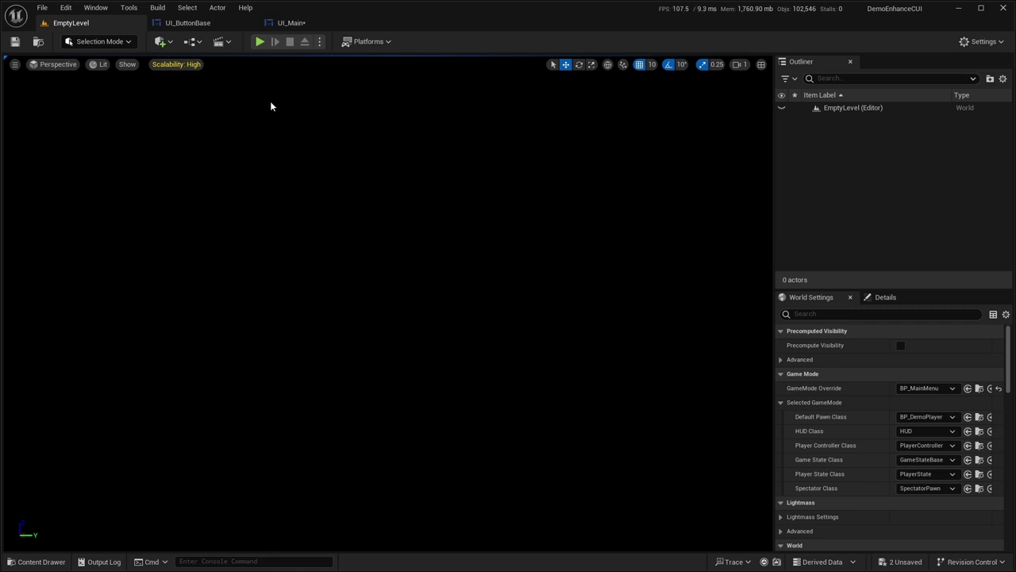
click(188, 22)
click(14, 41)
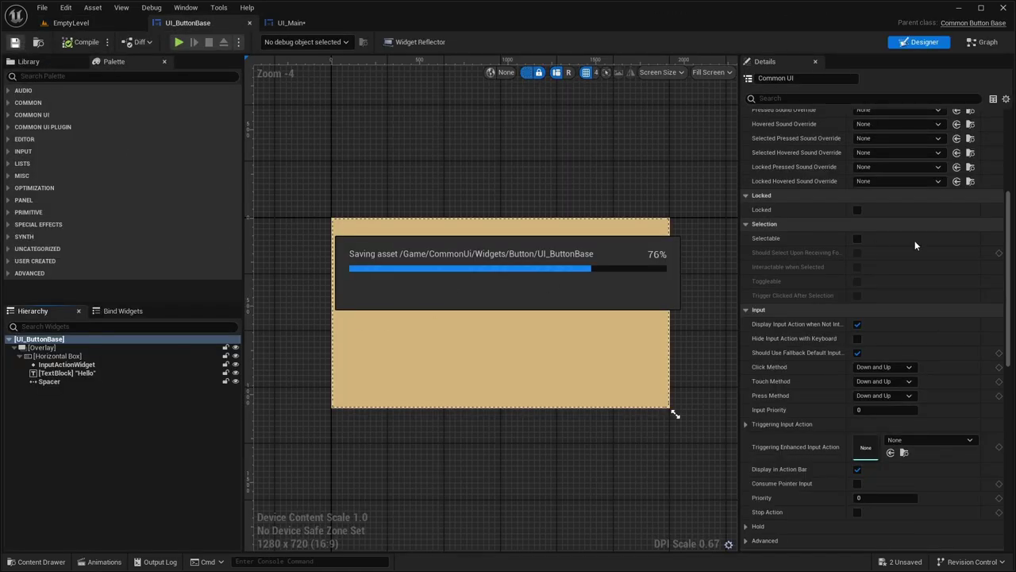
- Close the UI_ButtonBase editor and return to UI_Main
scroll(897, 287, up, 6)
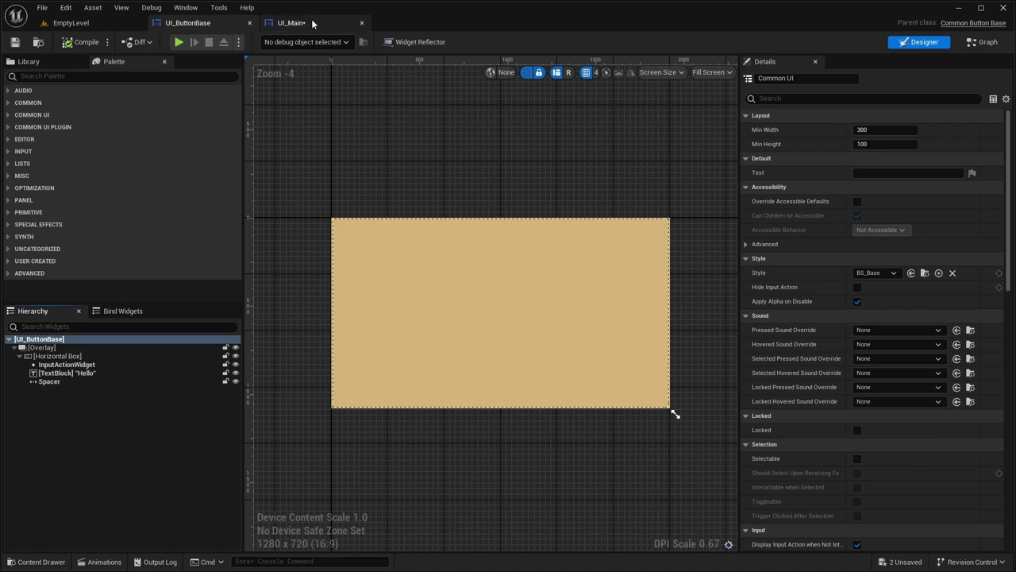
click(360, 21)
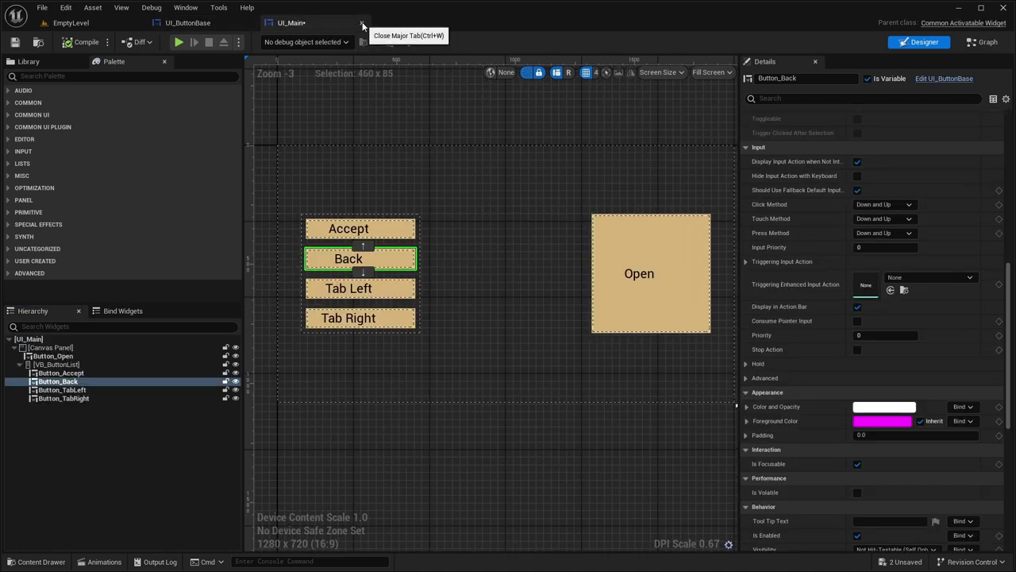
click(247, 24)
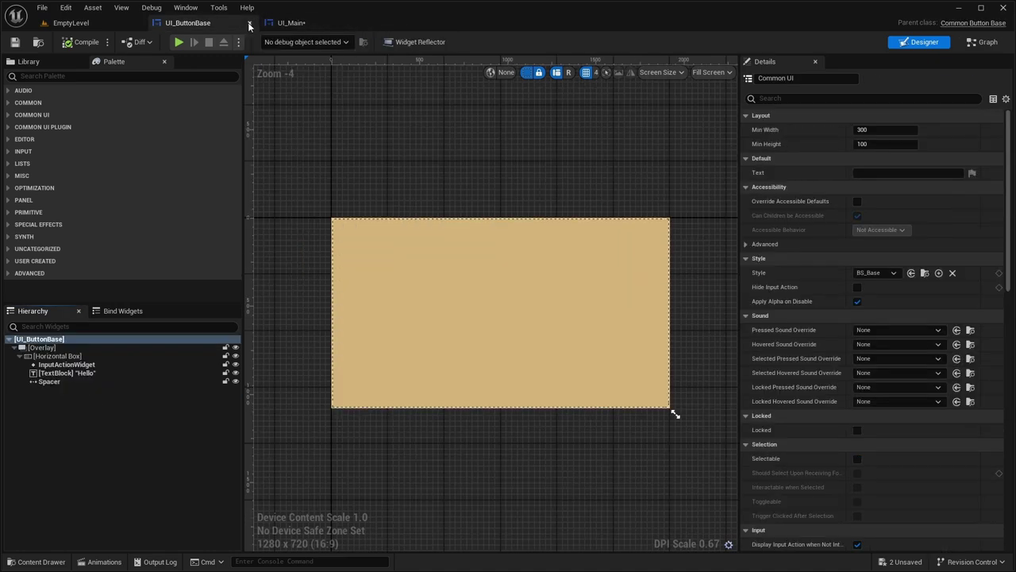
click(250, 23)
click(178, 22)
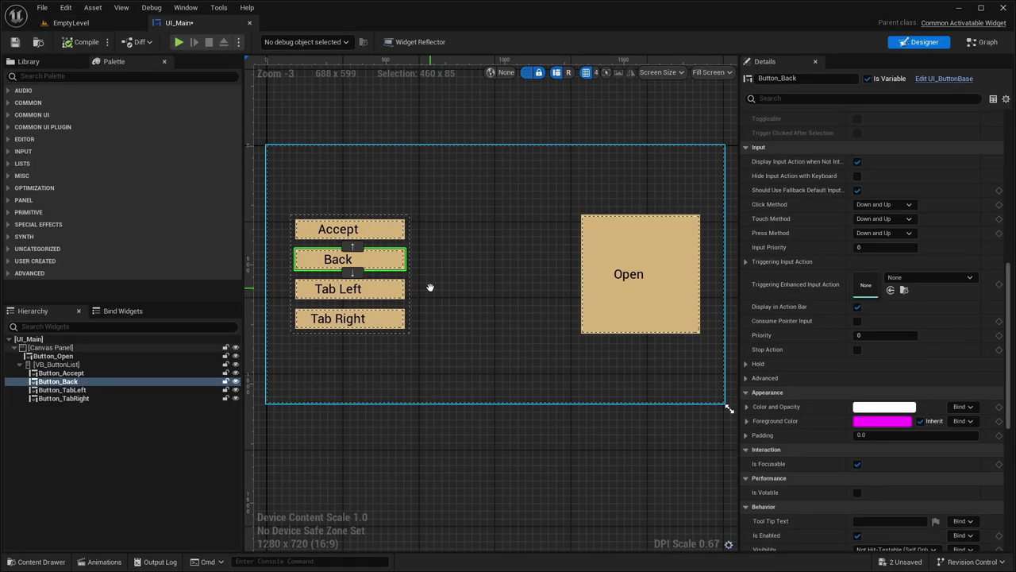
- Browse the project content to the empty CommonUi/Widgets/Tab folder
click(481, 286)
click(35, 562)
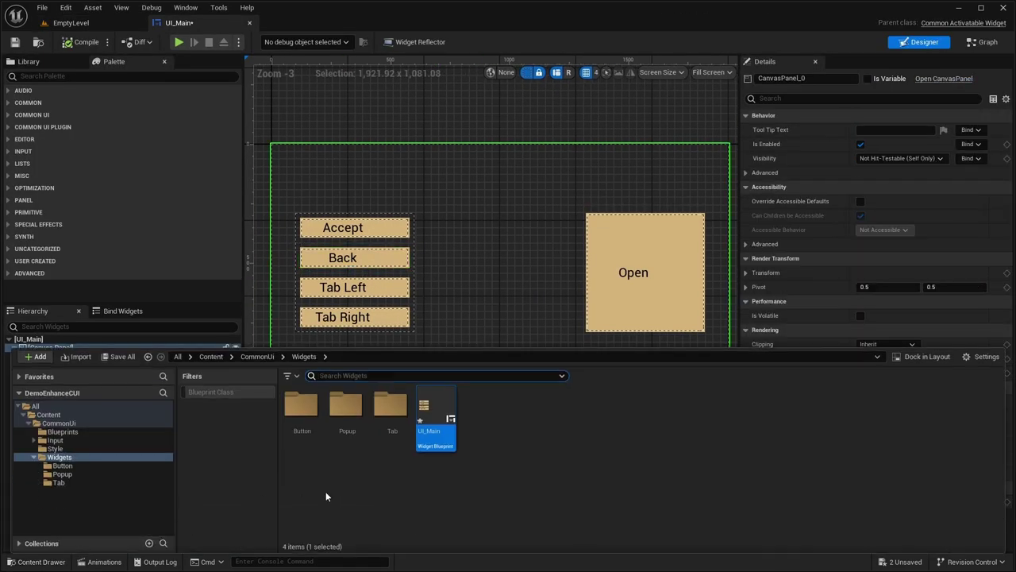
double_click(392, 406)
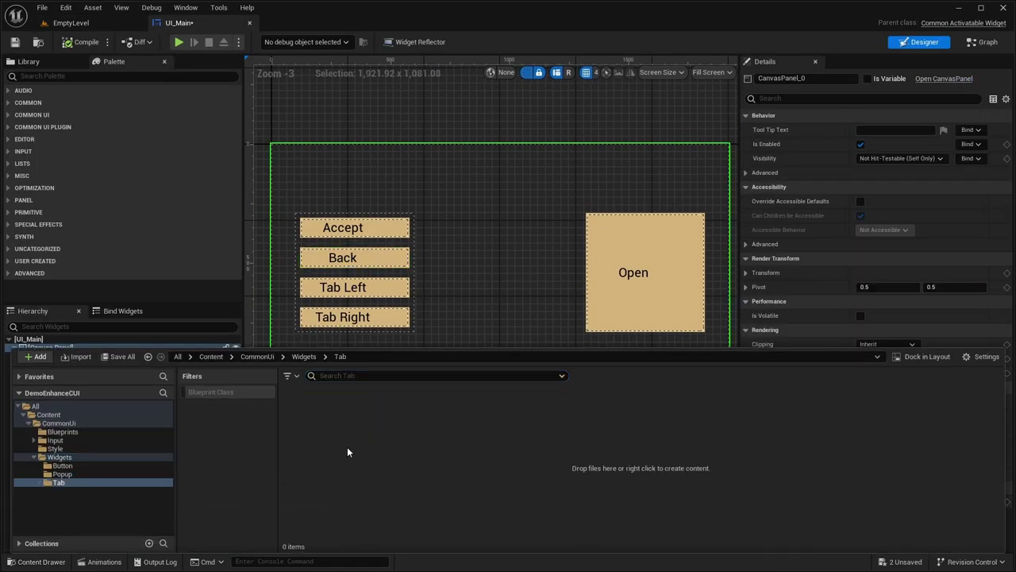
right_click(320, 405)
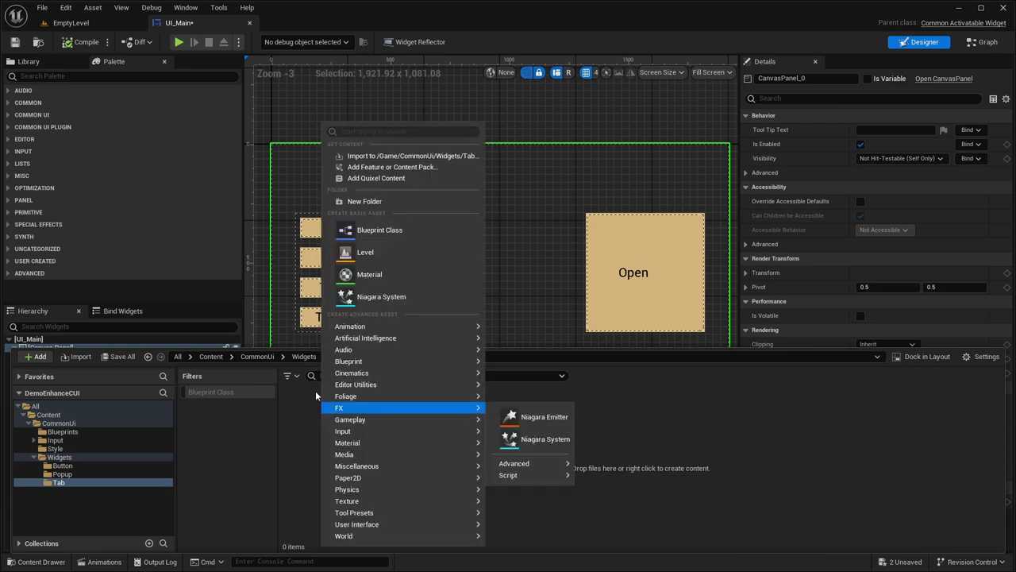
click(372, 236)
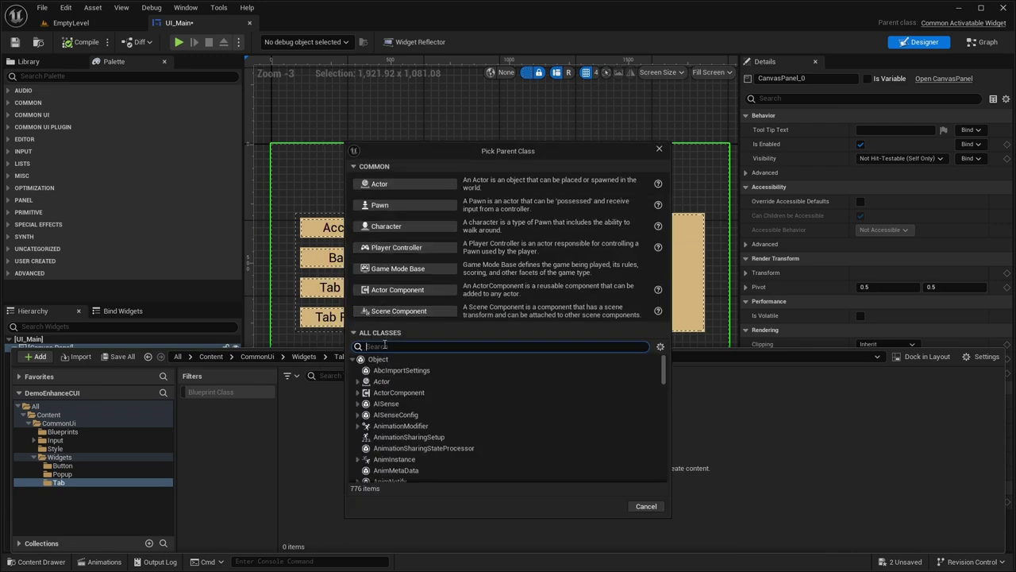
text(ta)
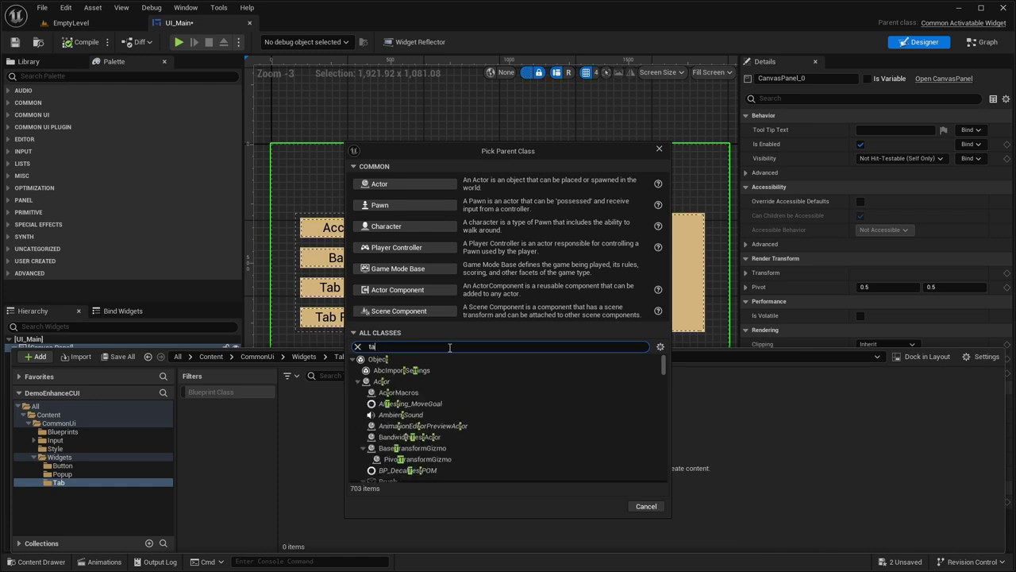
text(b list)
click(460, 409)
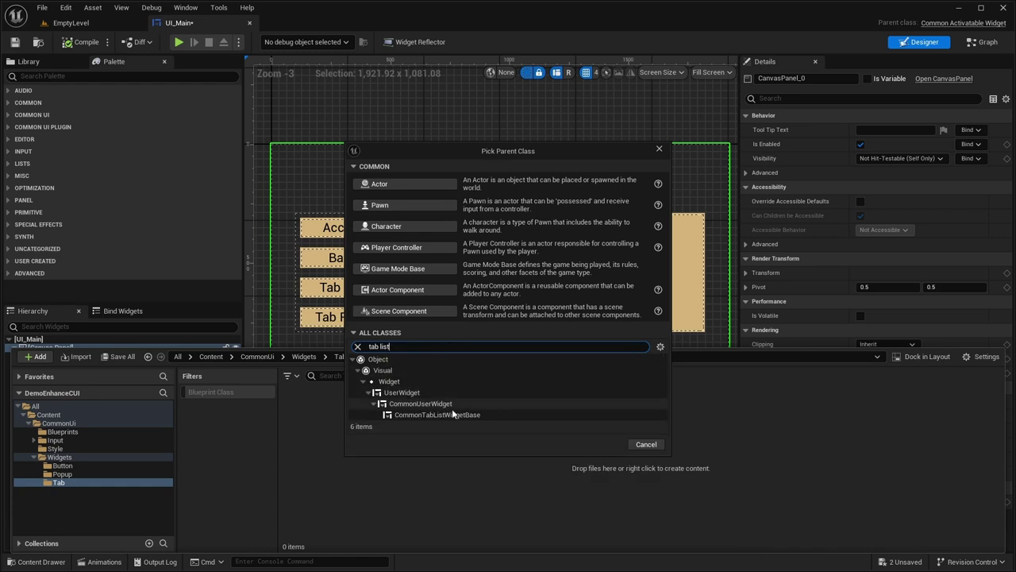
click(632, 446)
- Create a Widget Blueprint named UI_TabList in the Tab folder, with CommonTabListWidgetBase as parent class and a Horizontal Box as root, and open it
right_click(632, 447)
mouse_move(396, 520)
click(576, 528)
text(tab lis)
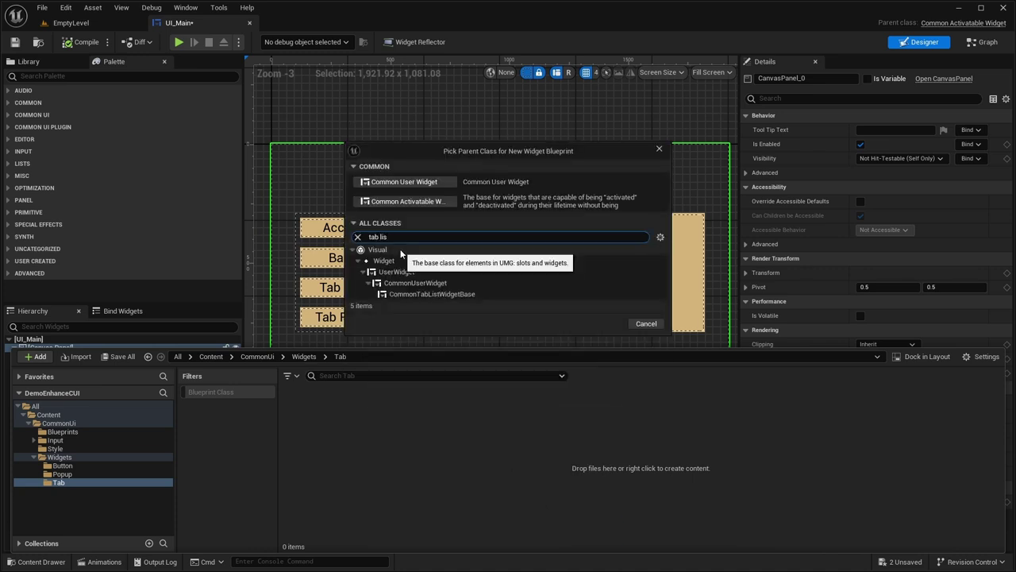
click(424, 294)
click(606, 324)
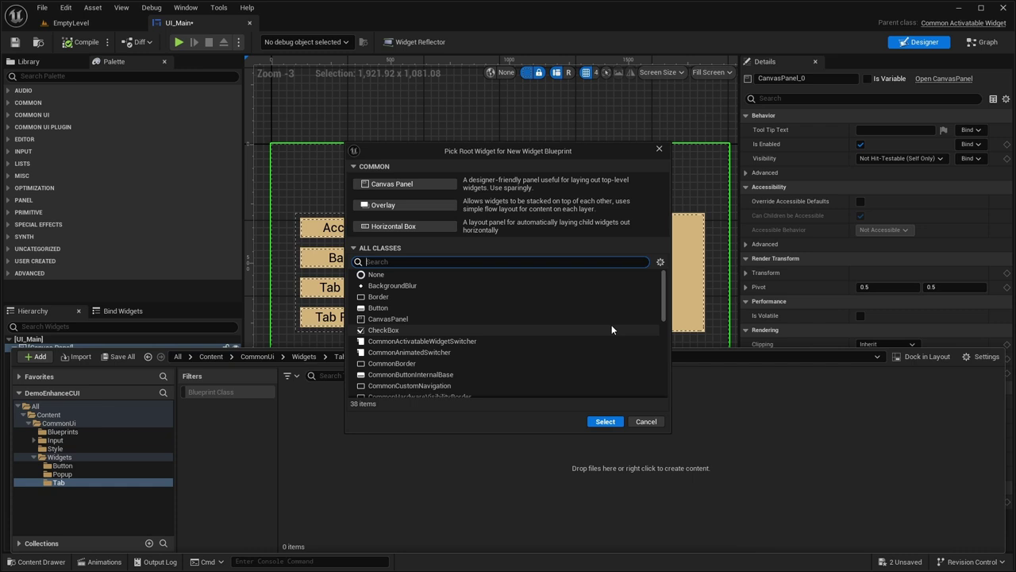
click(412, 226)
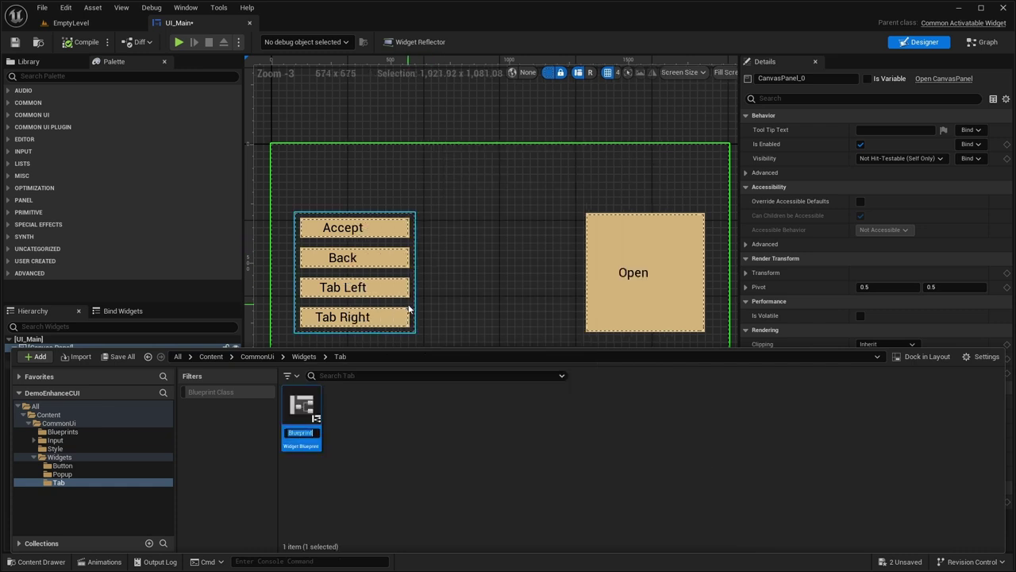
text(UI_TabList)
key(Return)
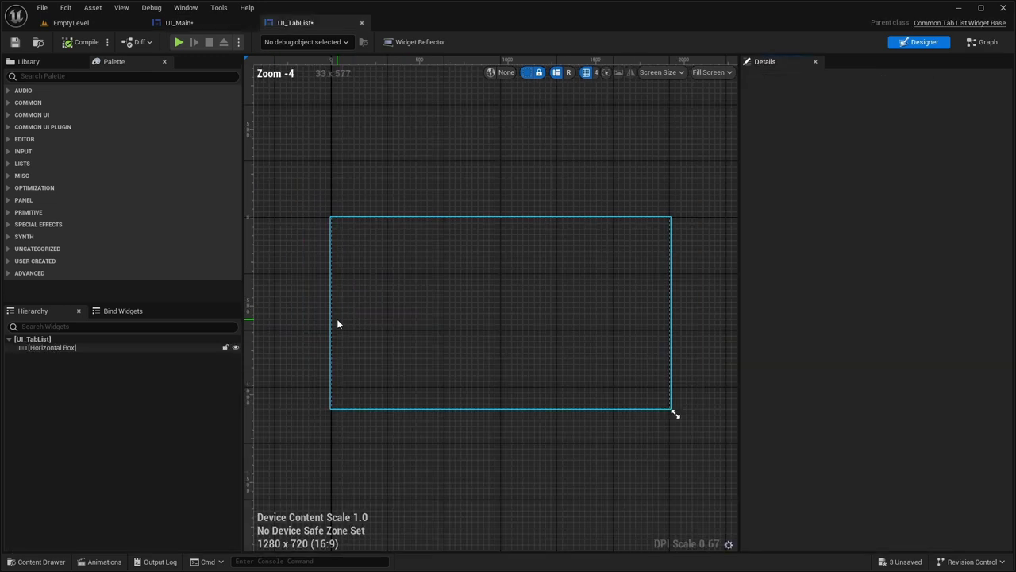
- Add two Common Action Widgets inside the Horizontal Box of UI_TabList
click(68, 348)
right_drag(460, 234, 470, 200)
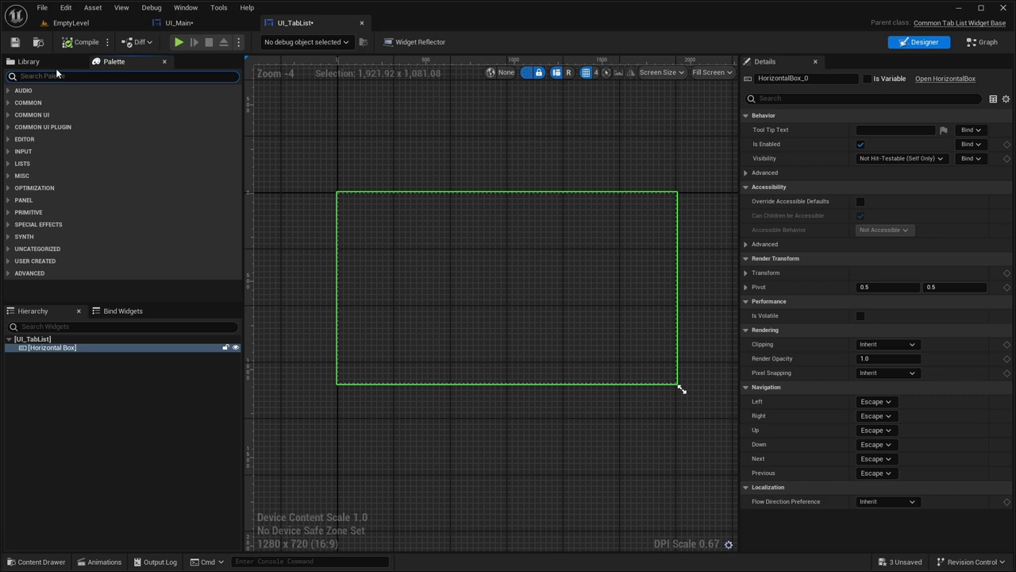
text(common)
drag(84, 137, 54, 355)
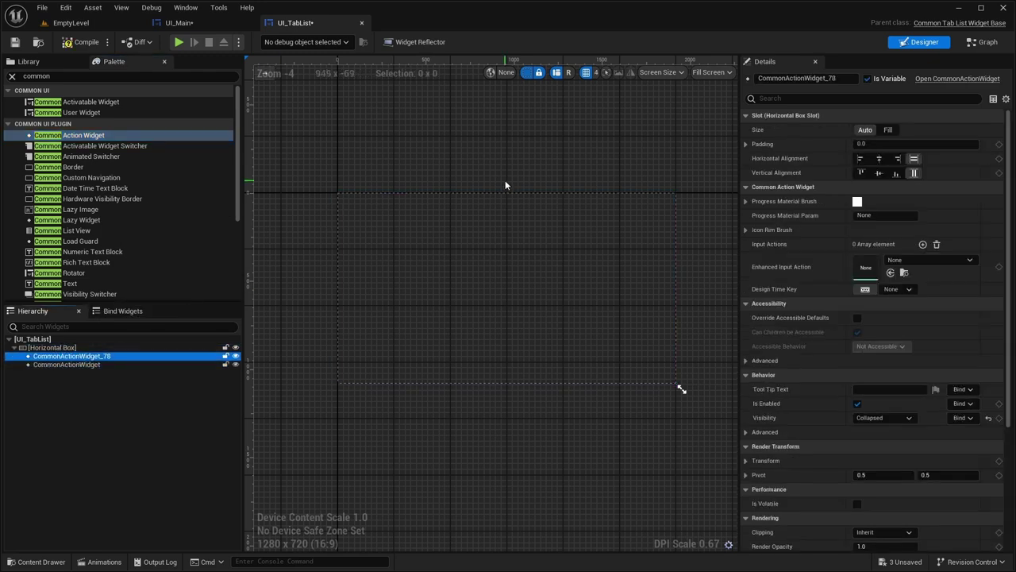
- Rename the first Common Action Widget as Left and the second one as Right
click(838, 80)
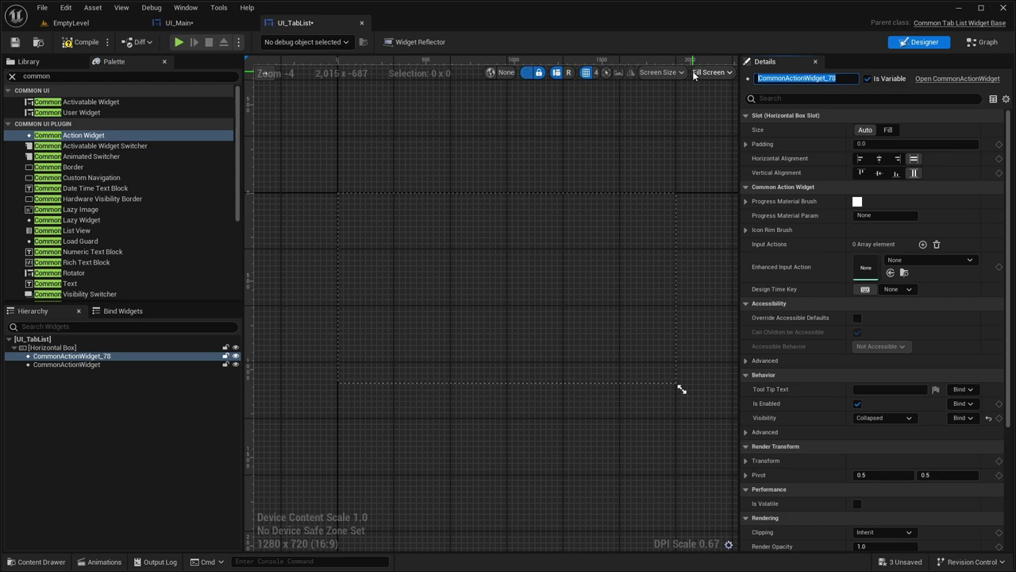
text(Left)
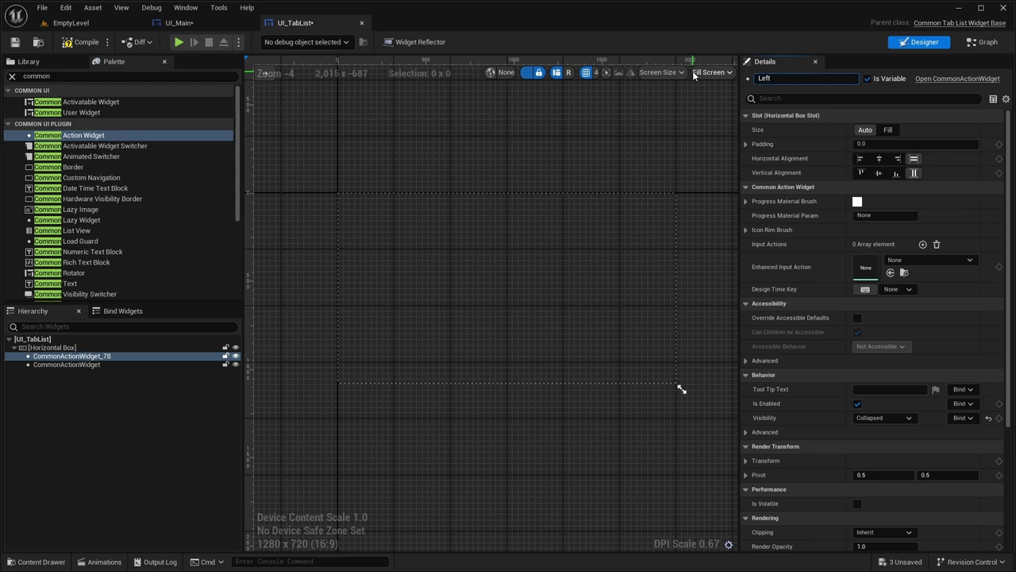
key(Return)
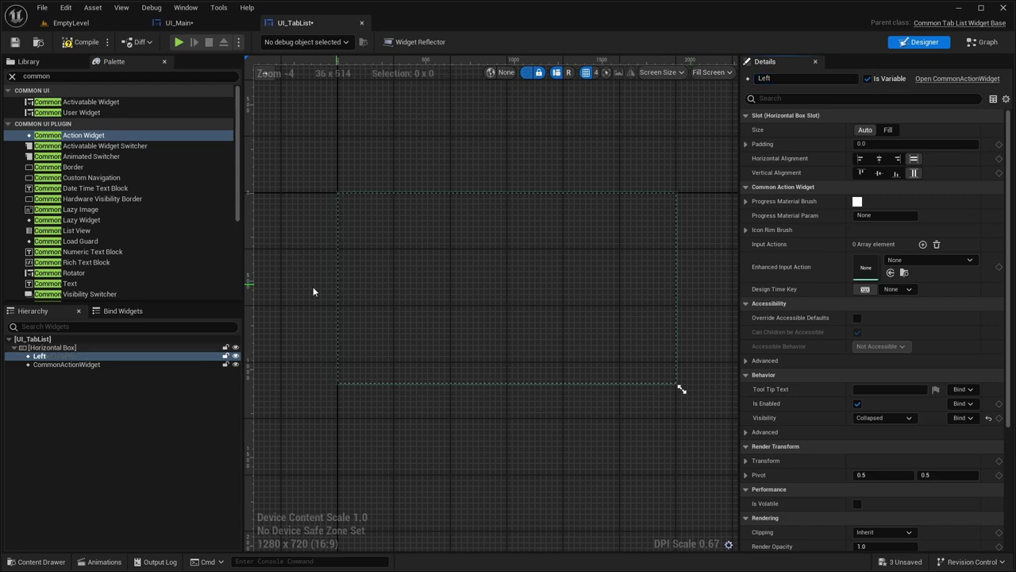
click(74, 364)
key(F2)
text(Right)
key(Return)
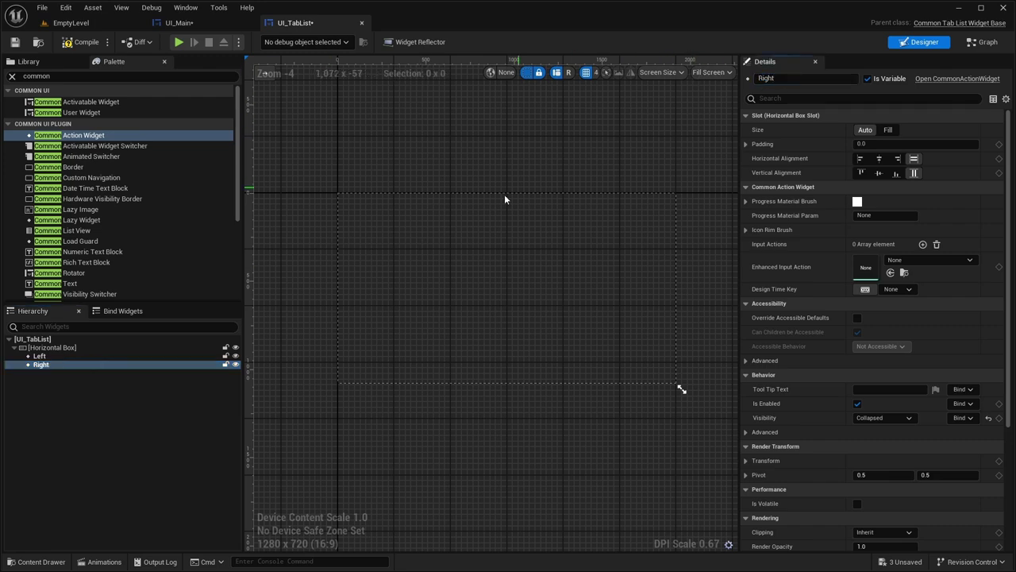
- Set the Enhanced Input Action of the Right widget to IA_UI_TabRight and of the Left widget to IA_UI_TabLeft
click(64, 357)
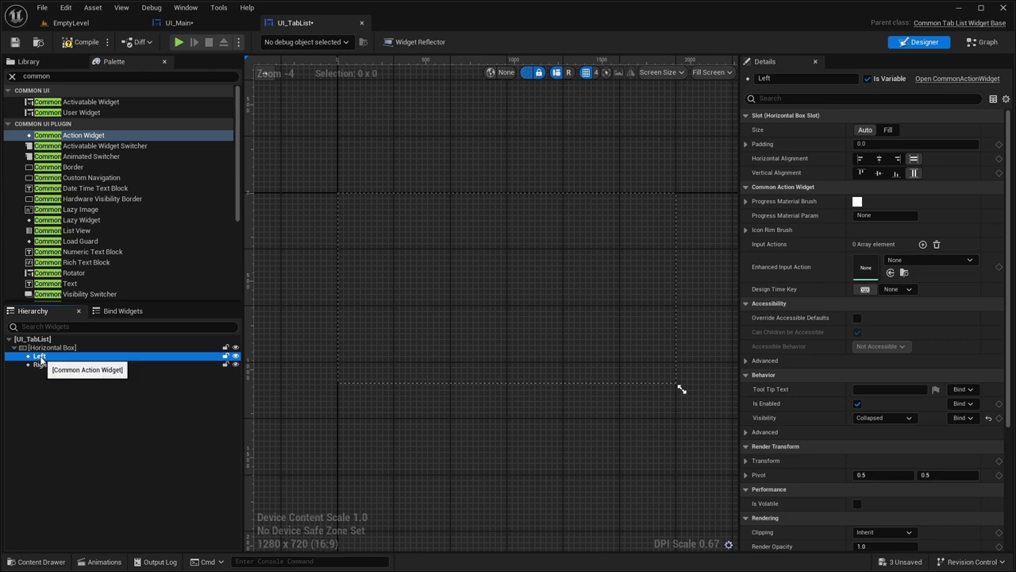
click(44, 365)
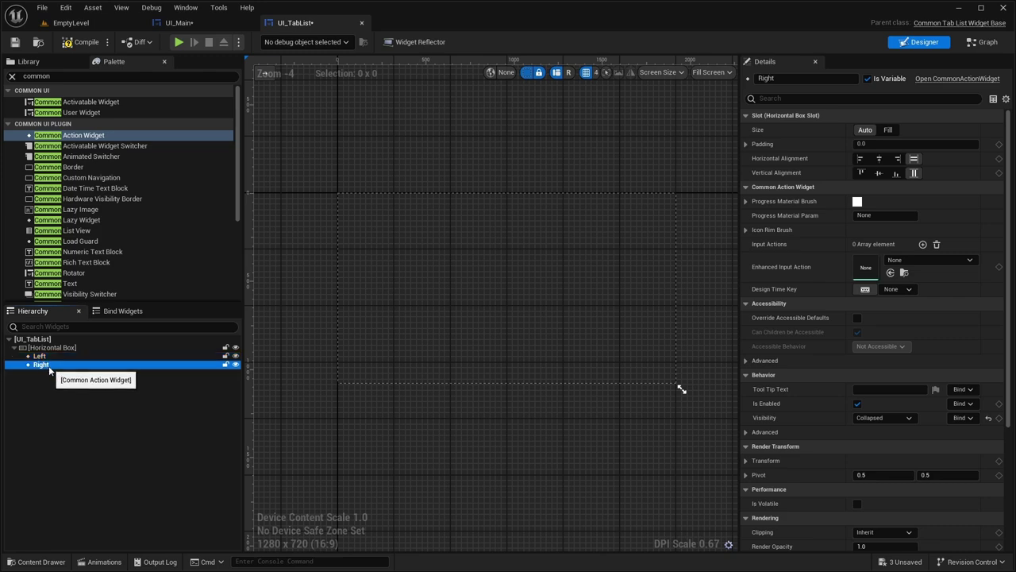
click(904, 260)
scroll(929, 445, down, 1)
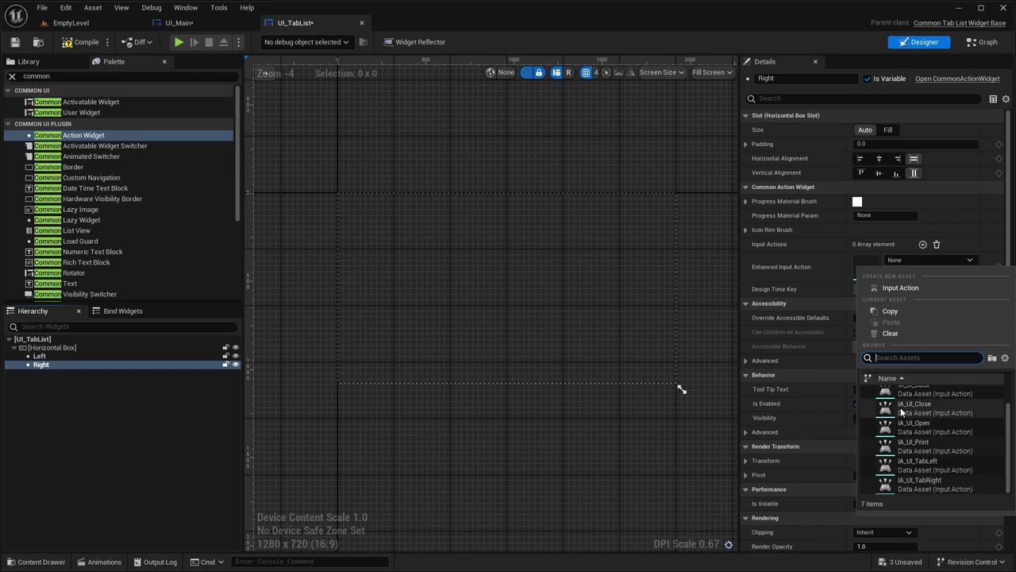
click(915, 486)
click(39, 355)
click(952, 260)
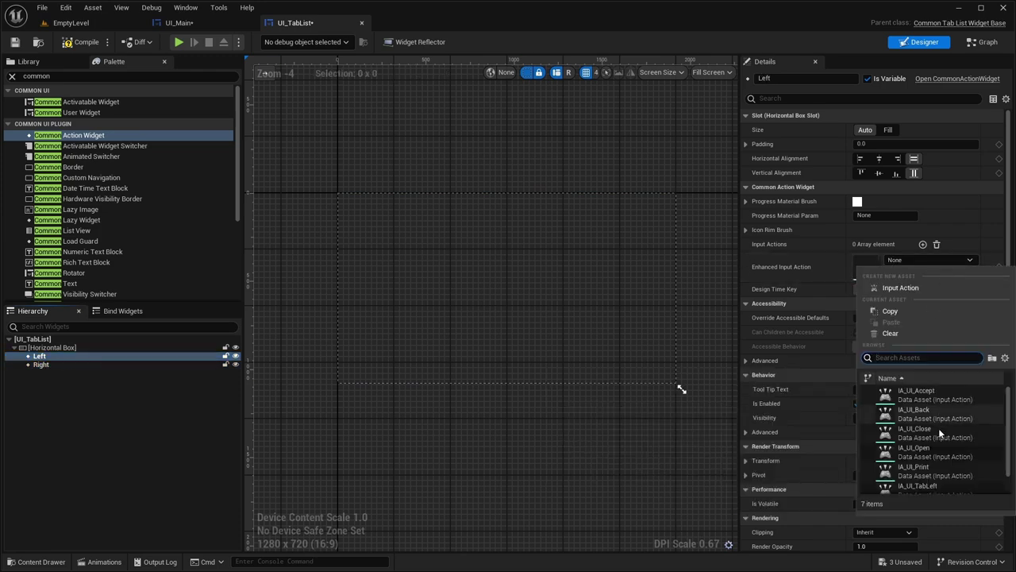
click(920, 460)
- On the UI_TabList root, set the Next Tab Enhanced Input Action to IA_UI_TabRight and the Previous Tab one to IA_UI_TabLeft
click(31, 339)
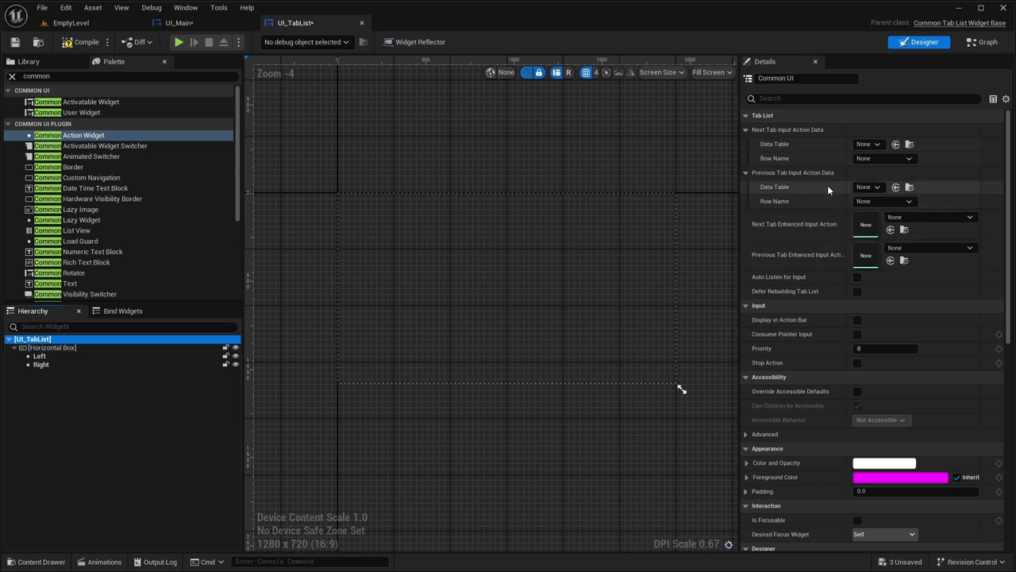
click(746, 130)
click(745, 144)
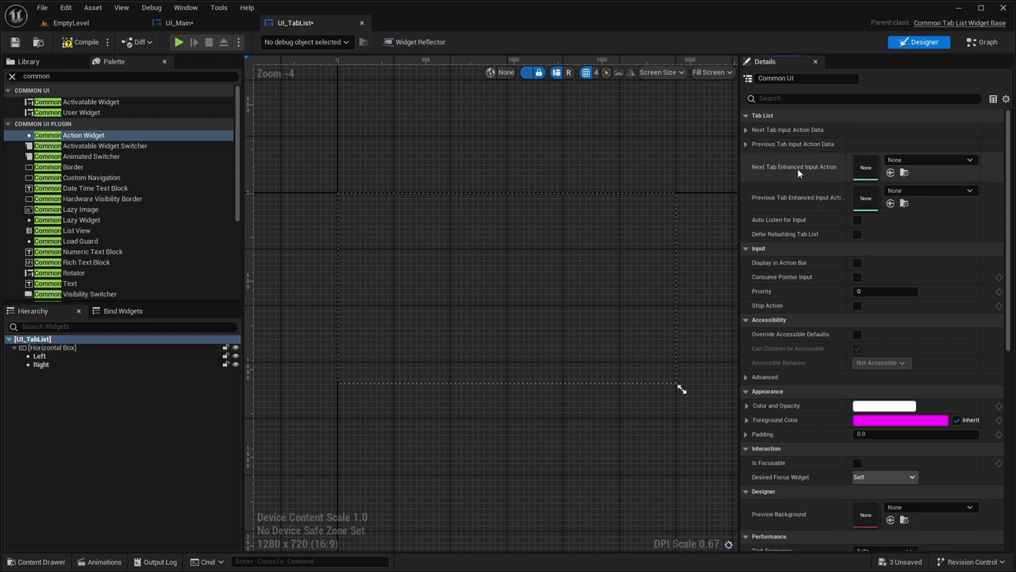
click(922, 160)
scroll(956, 325, down, 1)
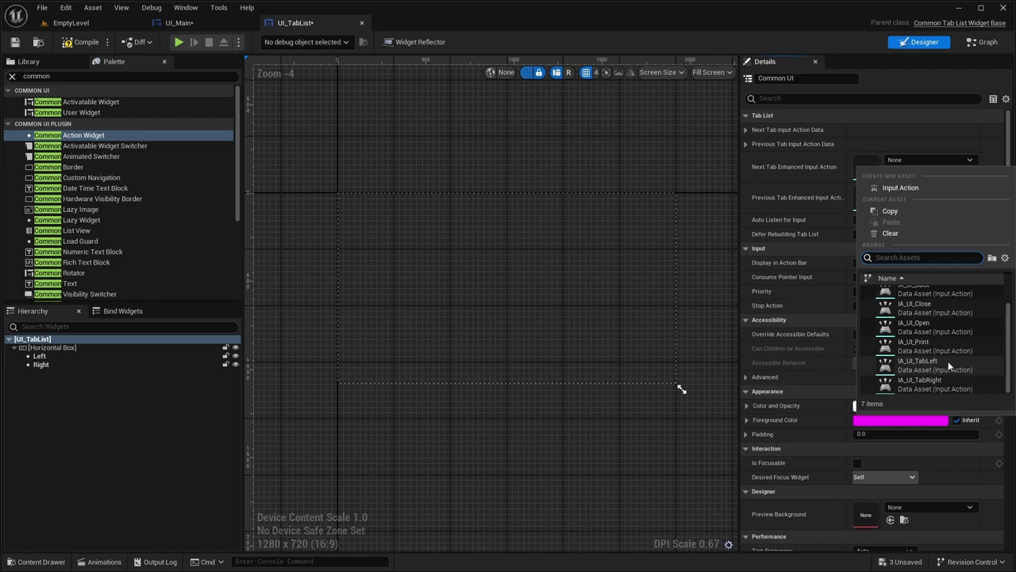
click(920, 379)
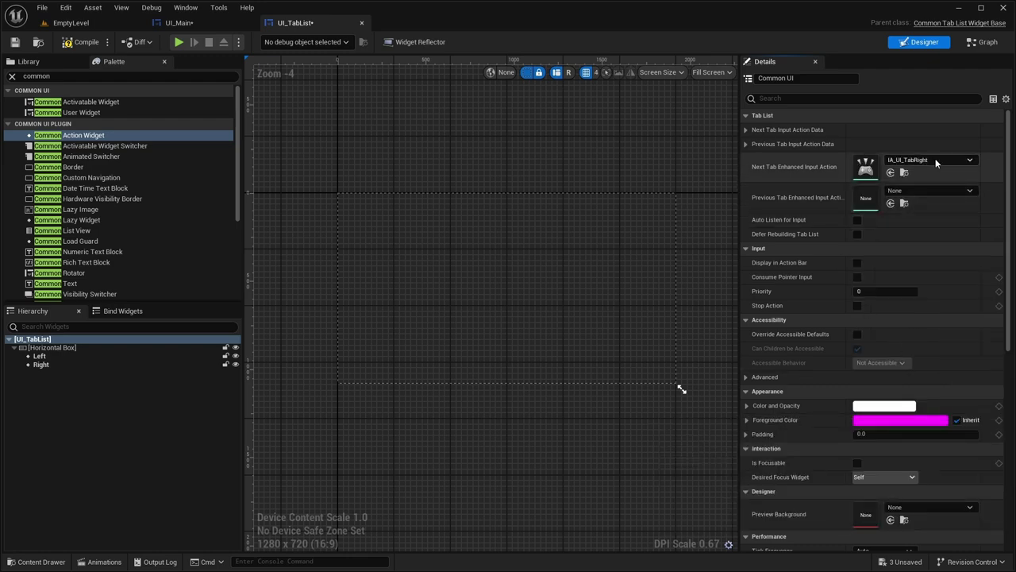
click(929, 191)
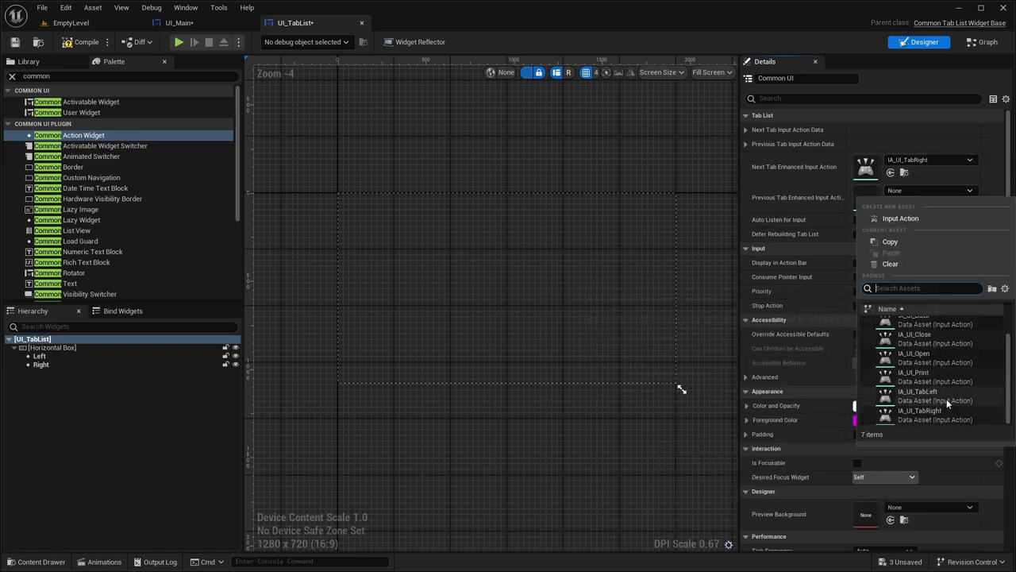
click(947, 399)
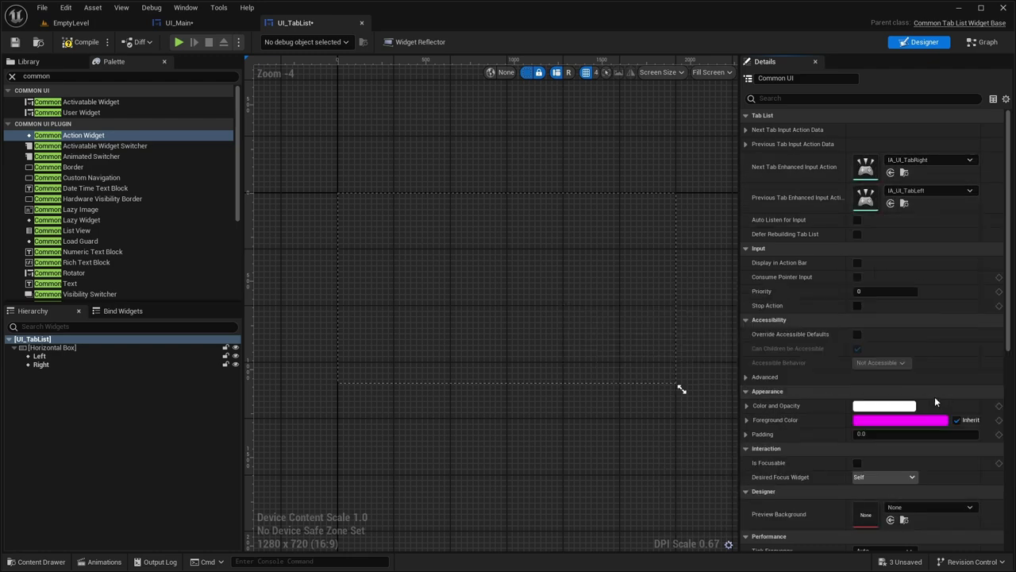
- Enable Auto Listen for Input, Defer Rebuilding Tab List and Display in Action Bar on the UI_TabList root
click(856, 220)
click(857, 234)
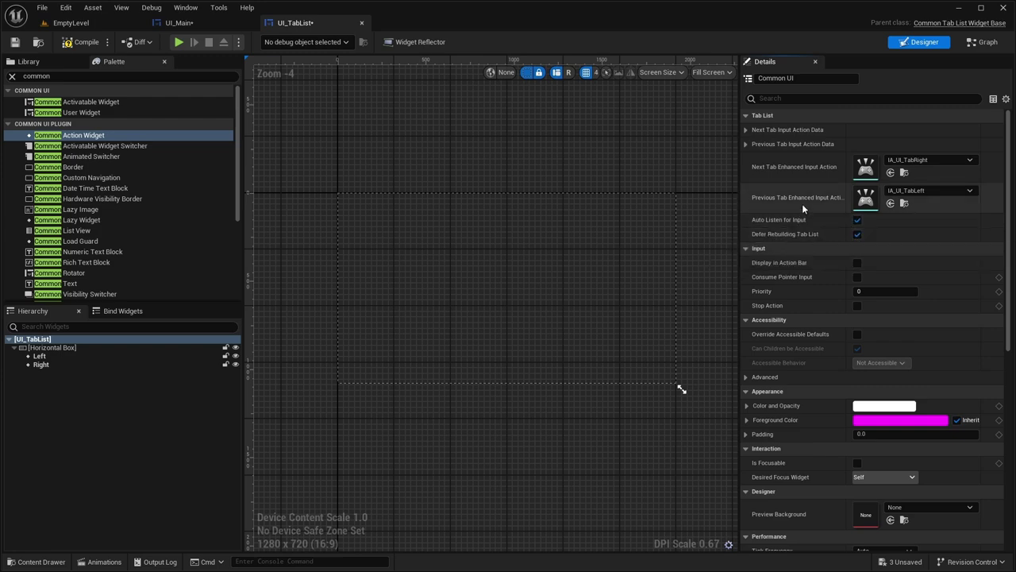
click(858, 263)
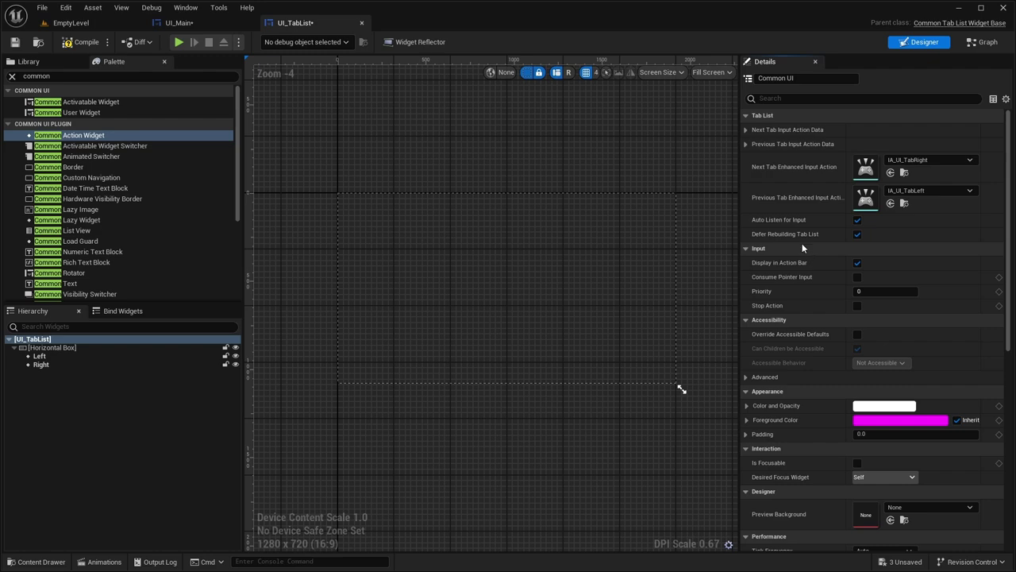
scroll(823, 185, down, 3)
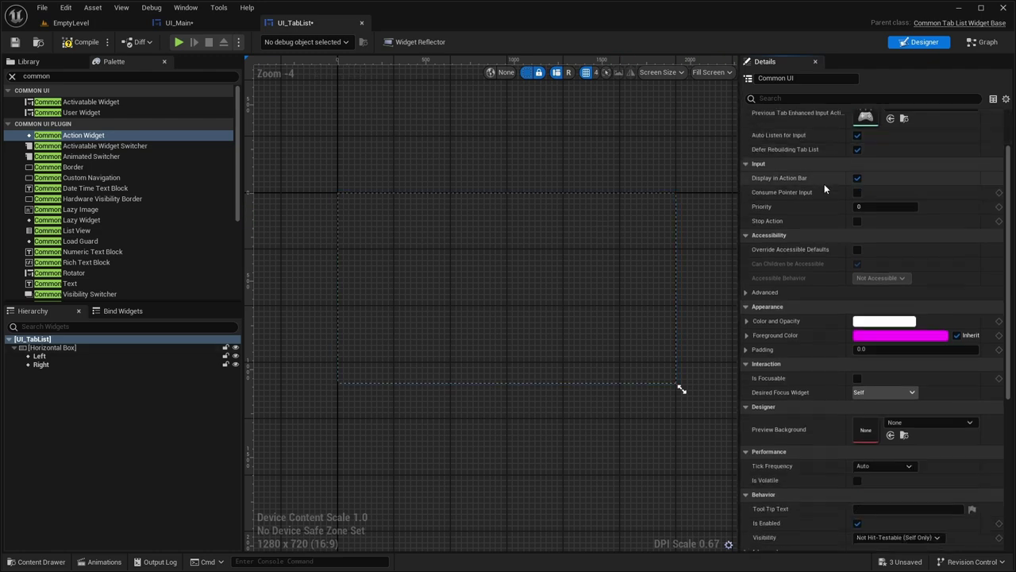
scroll(822, 187, down, 4)
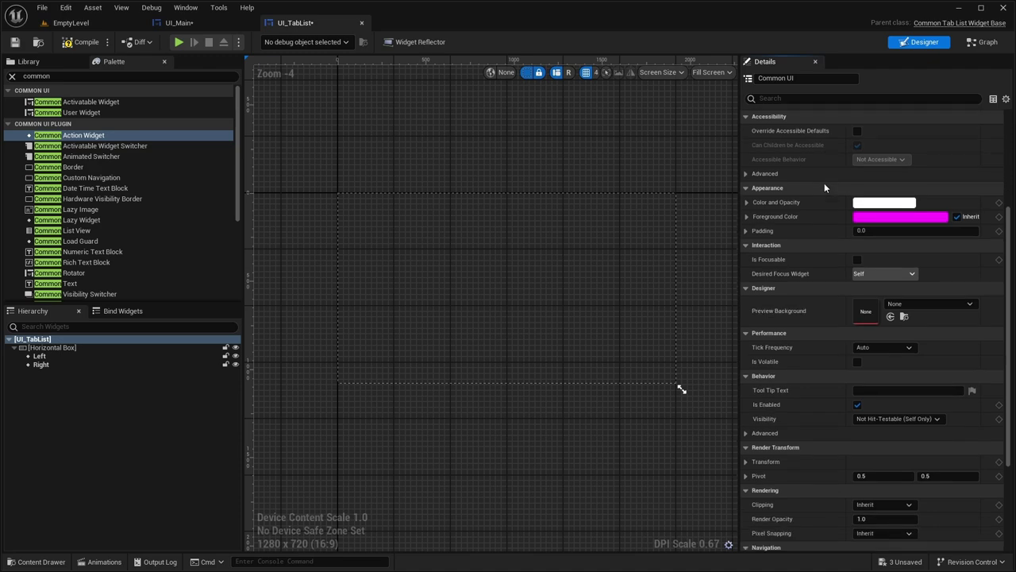
scroll(824, 187, down, 2)
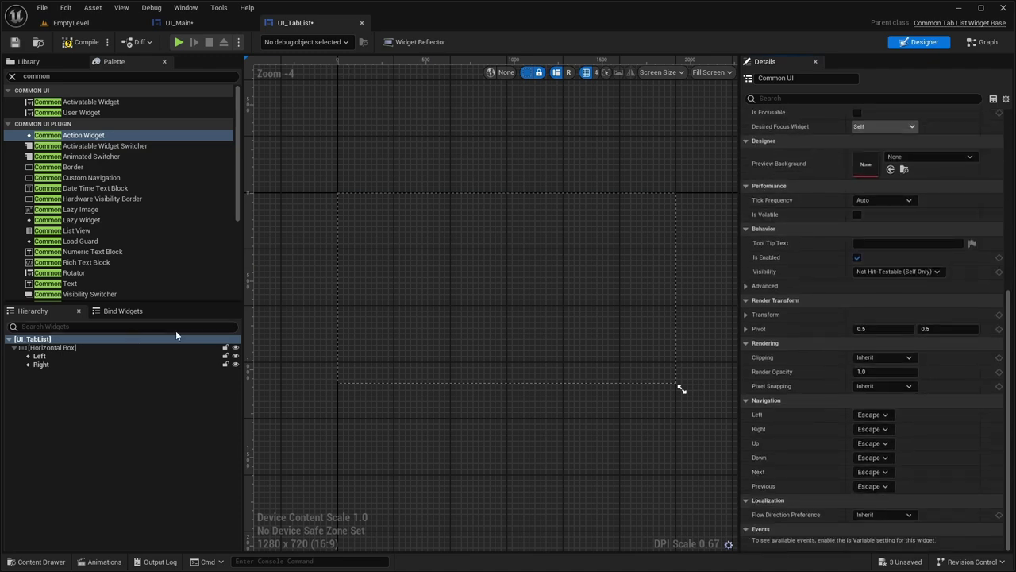
- Add a second Horizontal Box between the Left and Right action widgets of UI_TabList
click(60, 75)
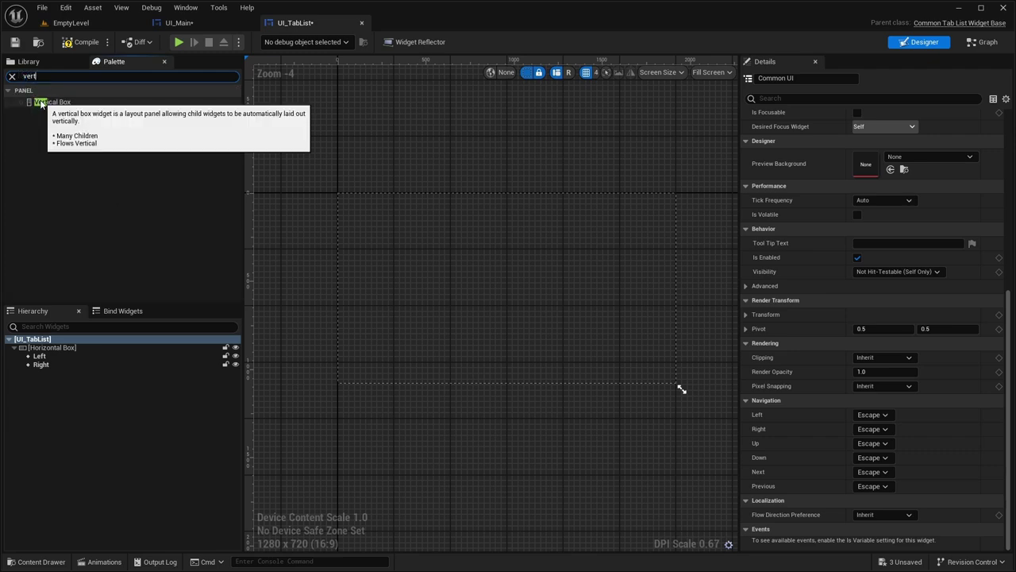
key(BackSpace)
key(BackSpace)
key(BackSpace)
key(BackSpace)
text(hor)
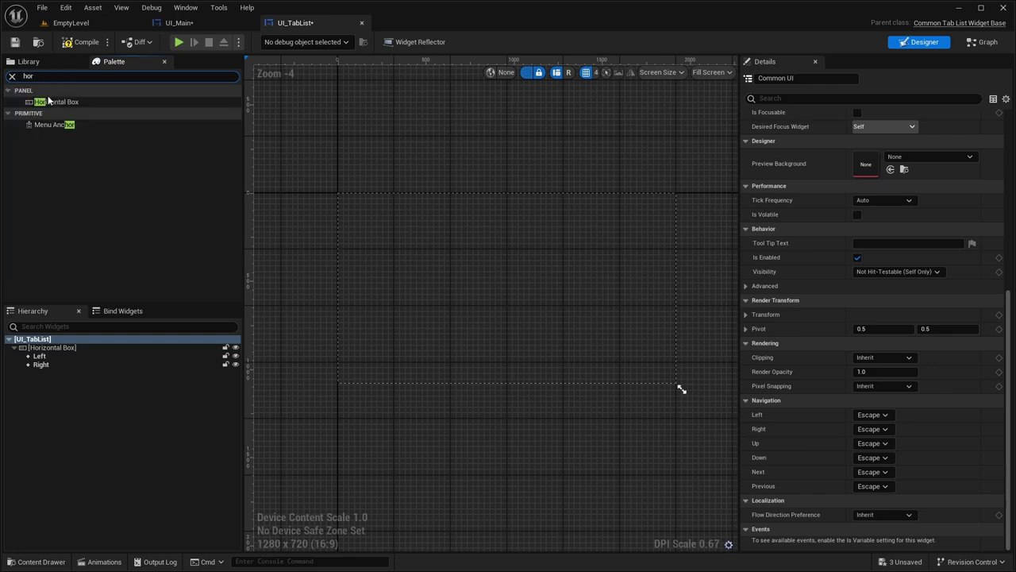
drag(56, 99, 49, 364)
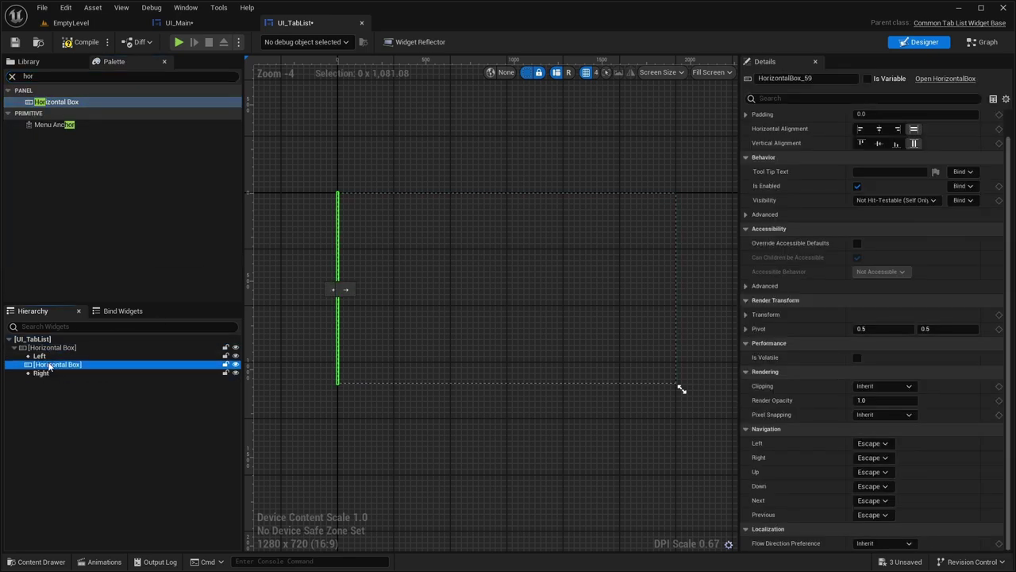
- Set the inner Horizontal Box's slot size to Fill, with centred horizontal alignment and fill vertical alignment
click(887, 130)
click(878, 158)
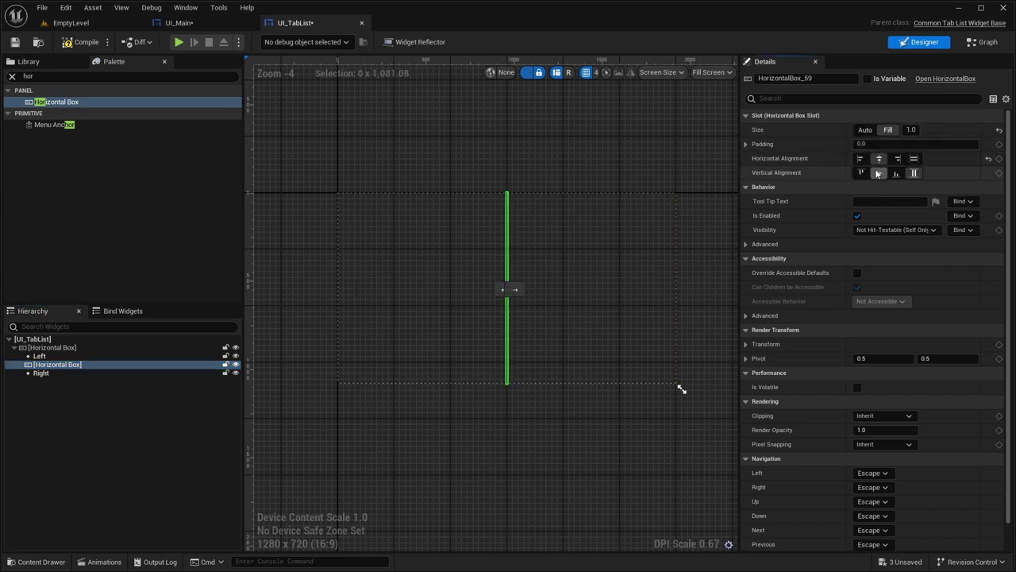
click(914, 172)
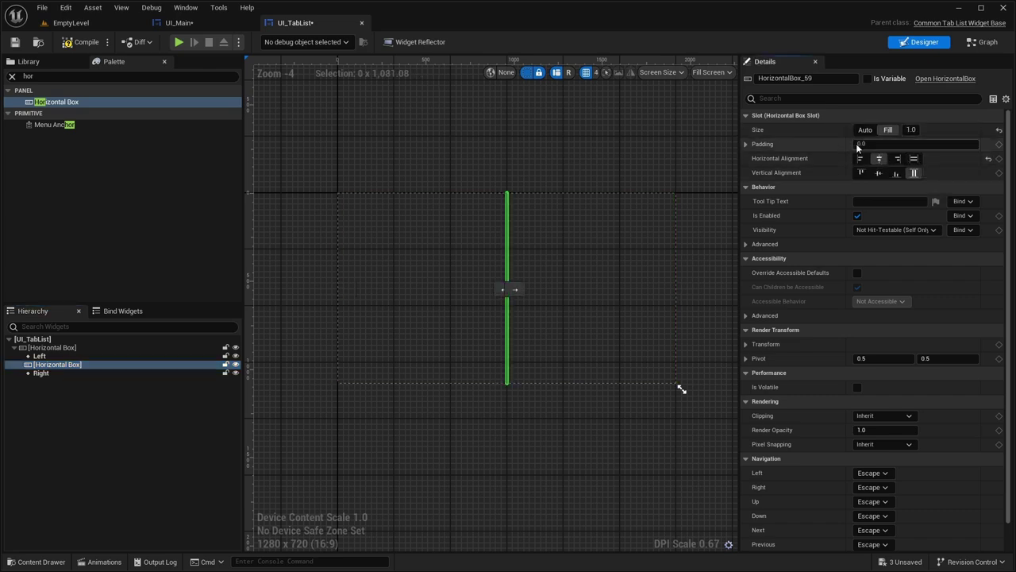
- Rename the inner Horizontal Box as Container and expose it as a variable
click(824, 79)
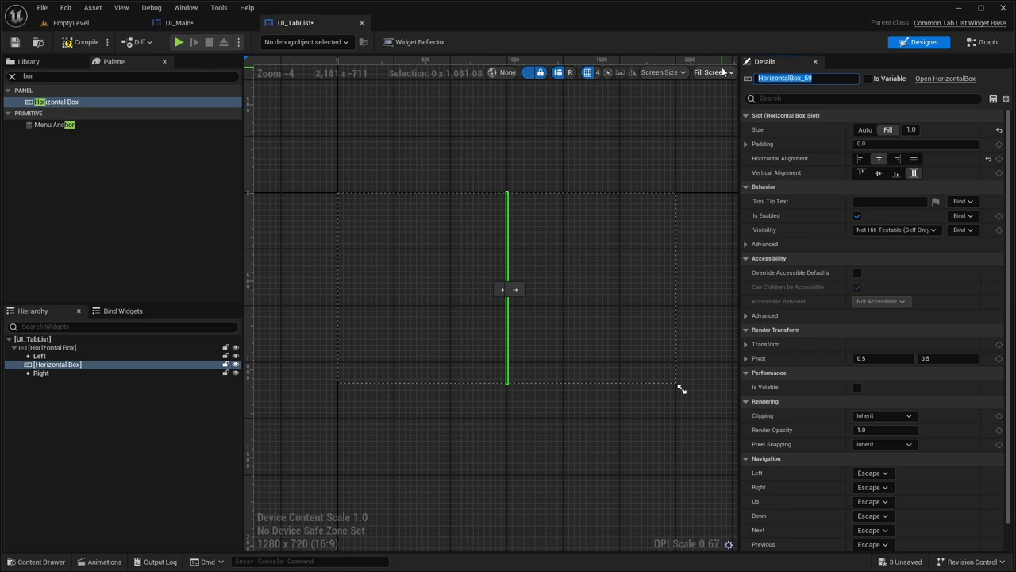
text(Container)
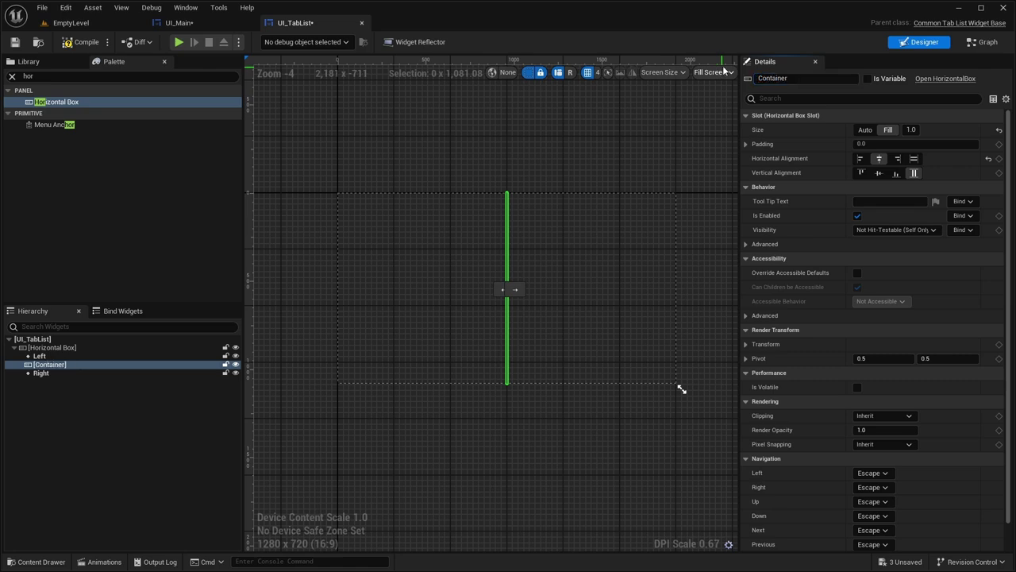
click(869, 79)
right_drag(465, 368, 456, 362)
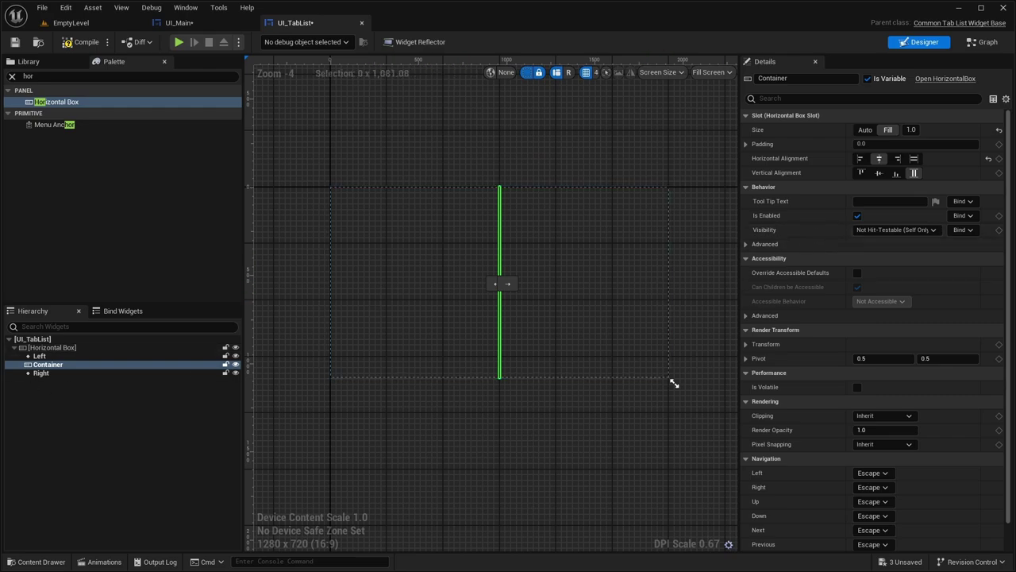
- Delete all default event nodes from the UI_TabList event graph and compile the widget
click(982, 41)
drag(704, 431, 447, 148)
right_drag(725, 268, 551, 188)
key(Delete)
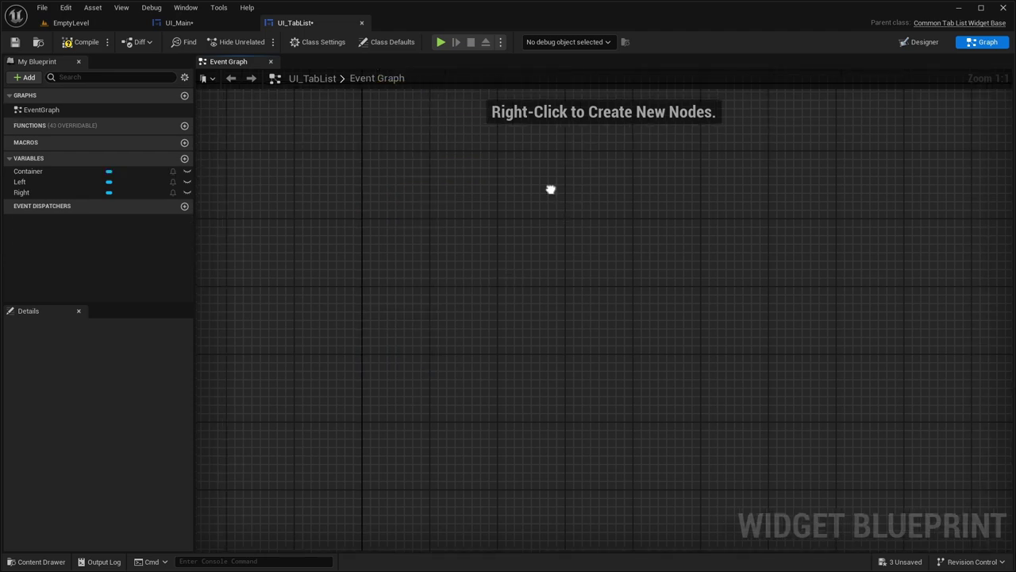
click(67, 41)
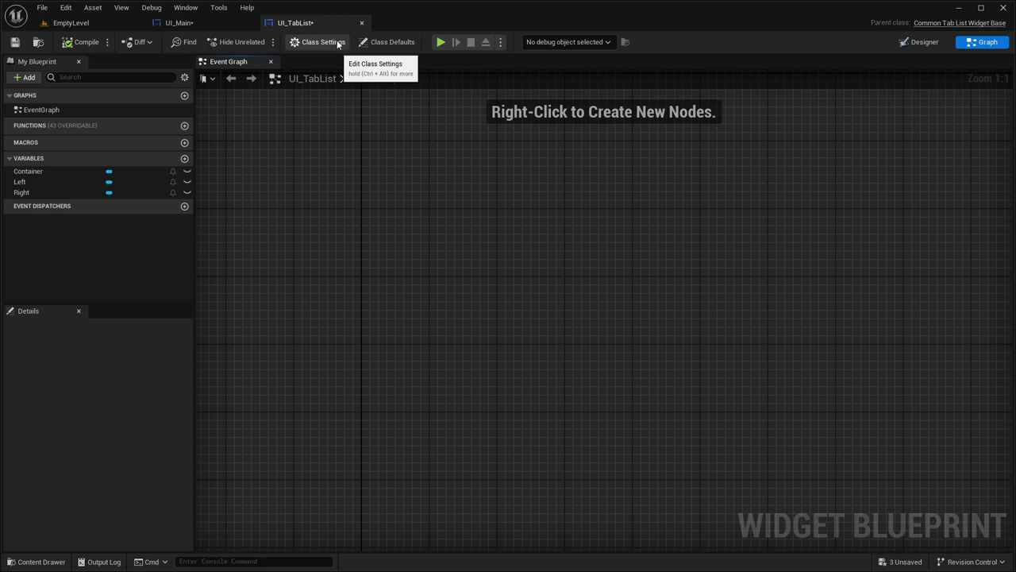
- Add an Event Handle Tab Creation node to the empty event graph
right_drag(629, 214, 571, 200)
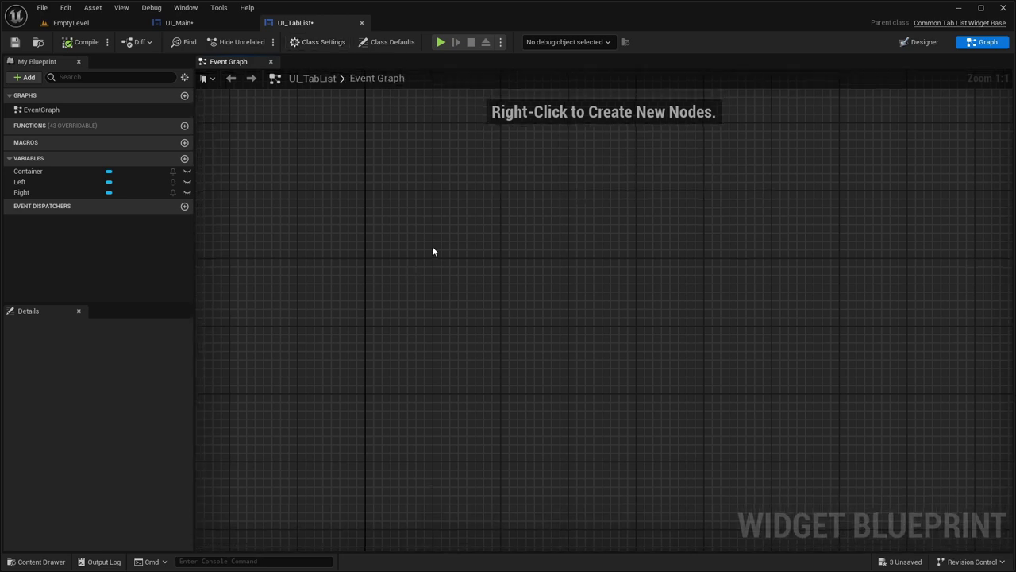
right_drag(435, 241, 424, 228)
right_drag(517, 251, 540, 220)
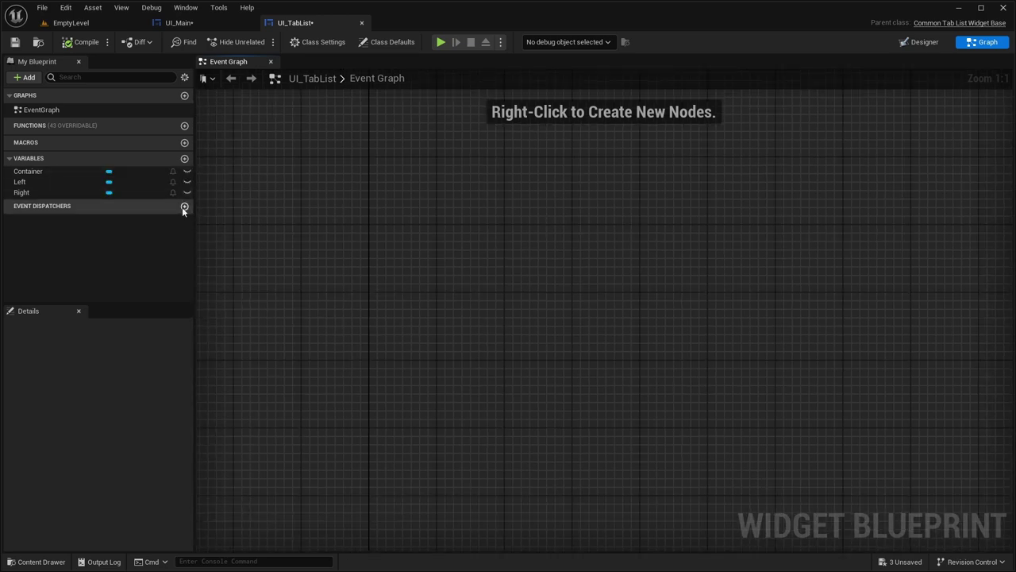
right_click(455, 268)
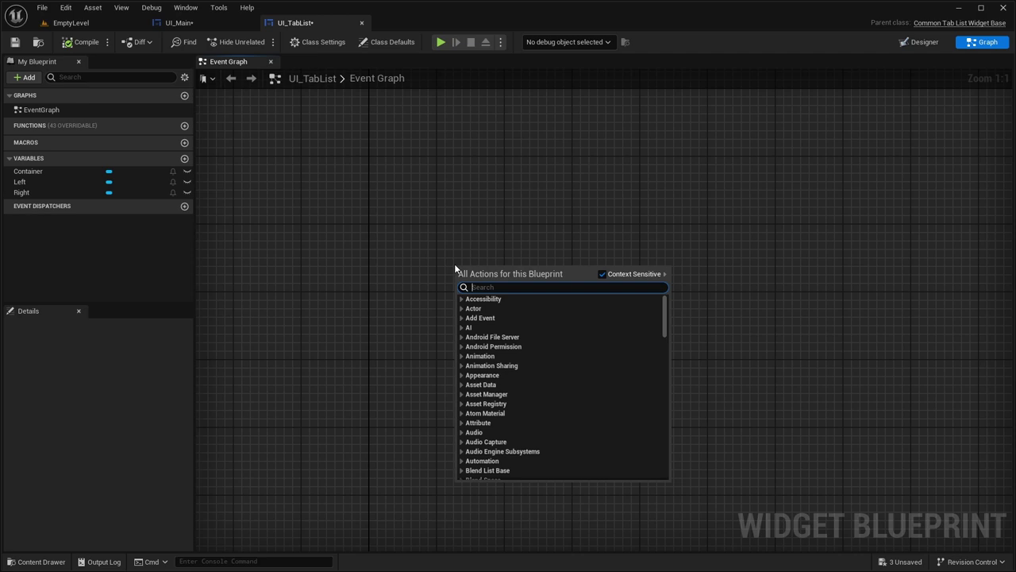
text(Event Hand)
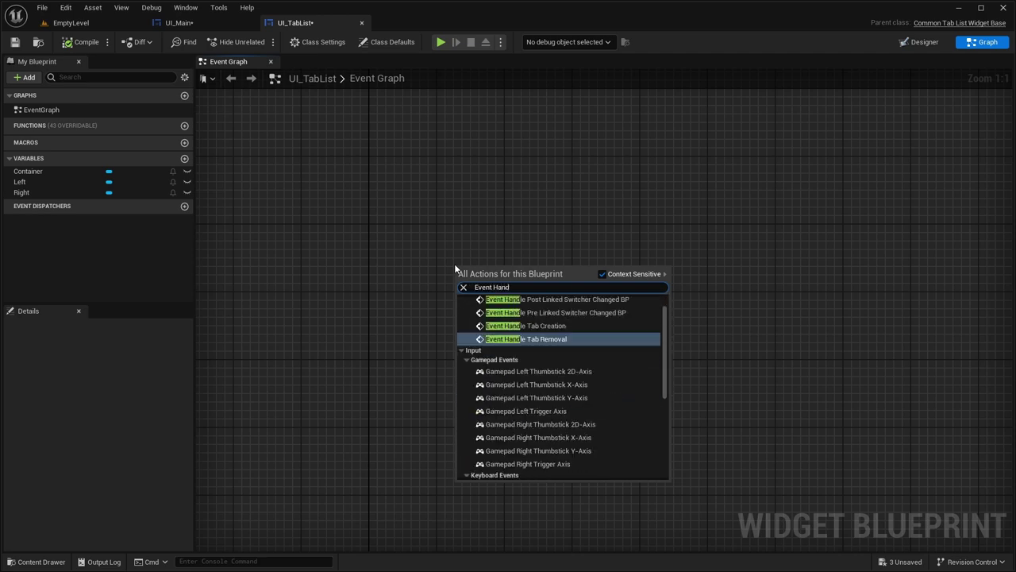
click(527, 326)
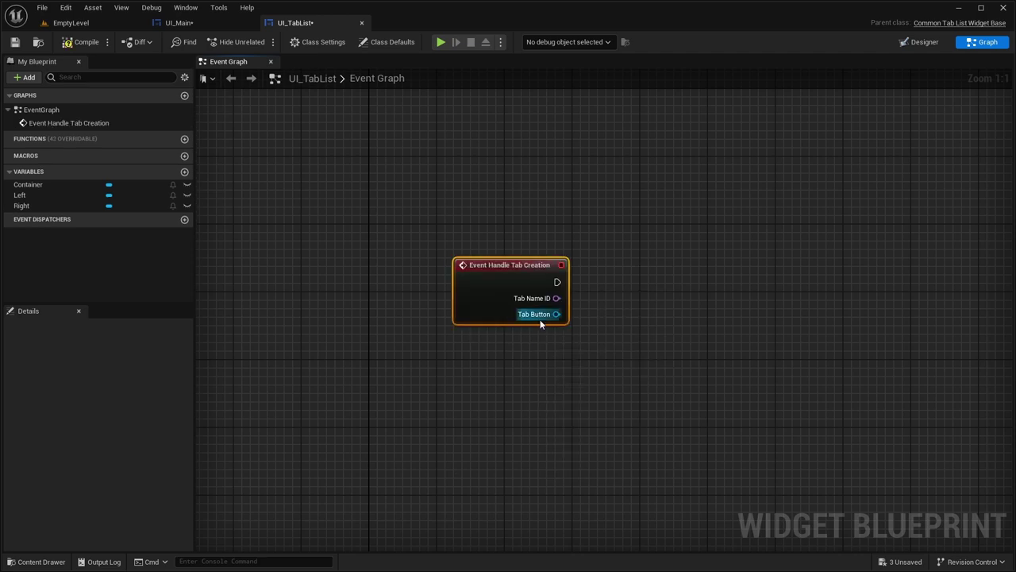
- Add an Event Handle Tab Removal node below the tab creation event
right_drag(525, 288, 487, 283)
right_click(422, 323)
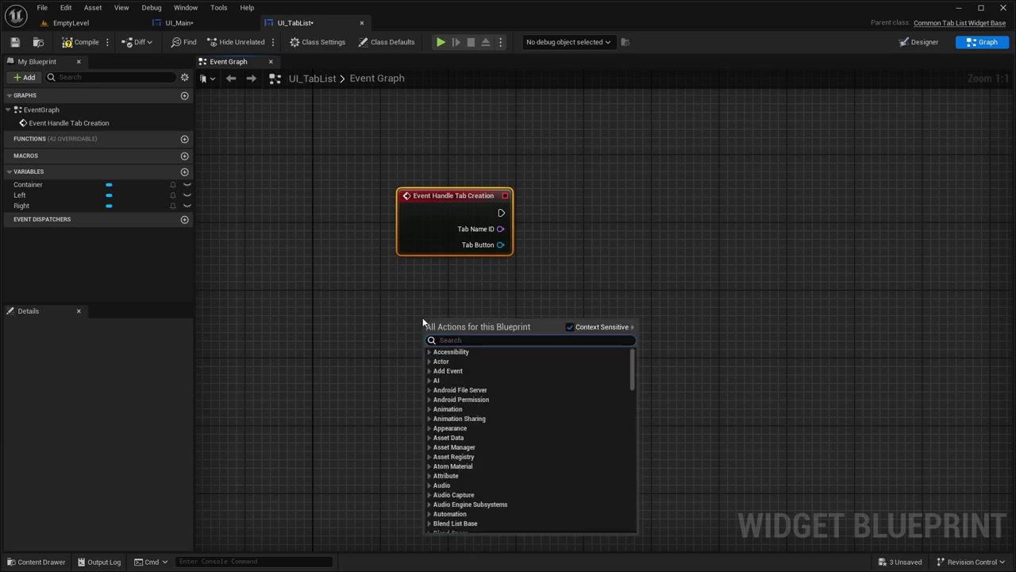
text(Tab remo)
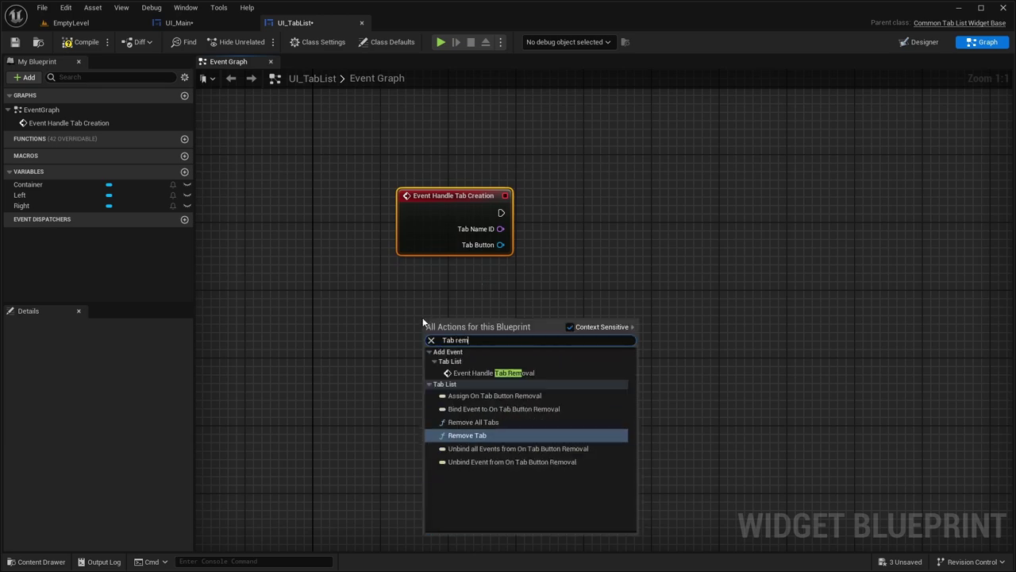
click(499, 373)
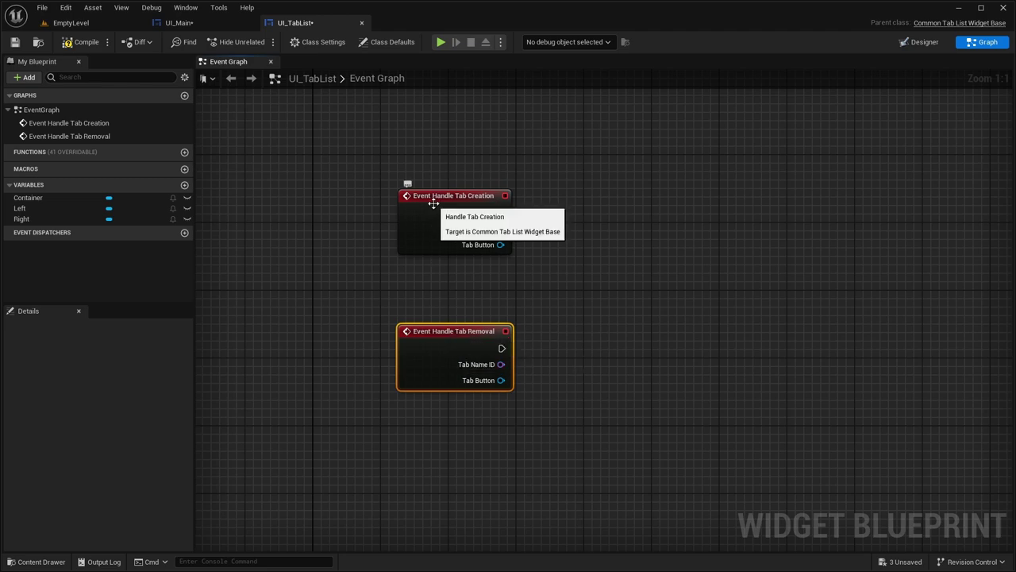
- Get the Container variable, create an Add Child to Horizontal Box node from it, and run it from Event Handle Tab Creation
right_drag(596, 259, 562, 224)
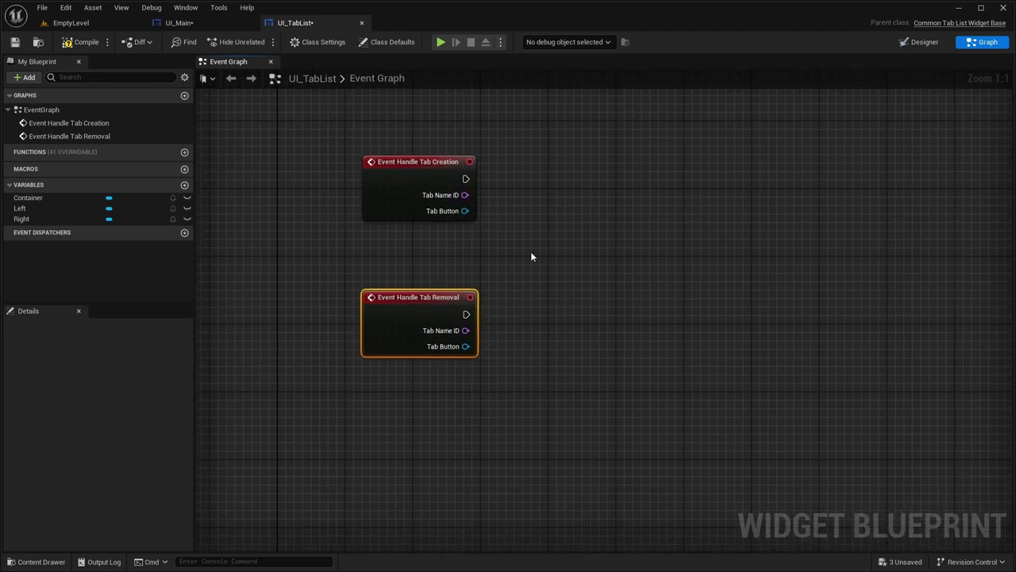
right_drag(453, 350, 455, 316)
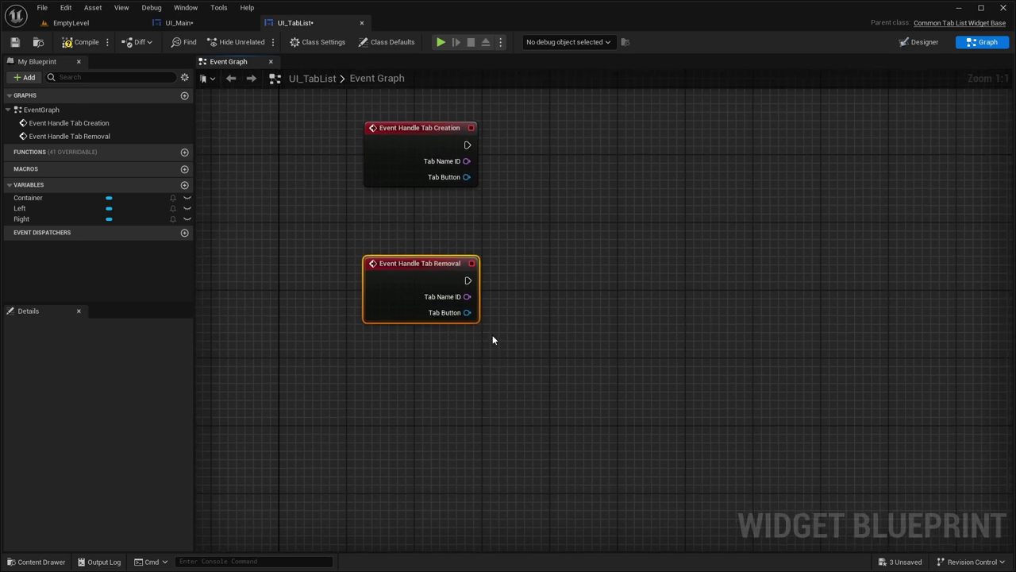
drag(40, 198, 518, 161)
click(381, 224)
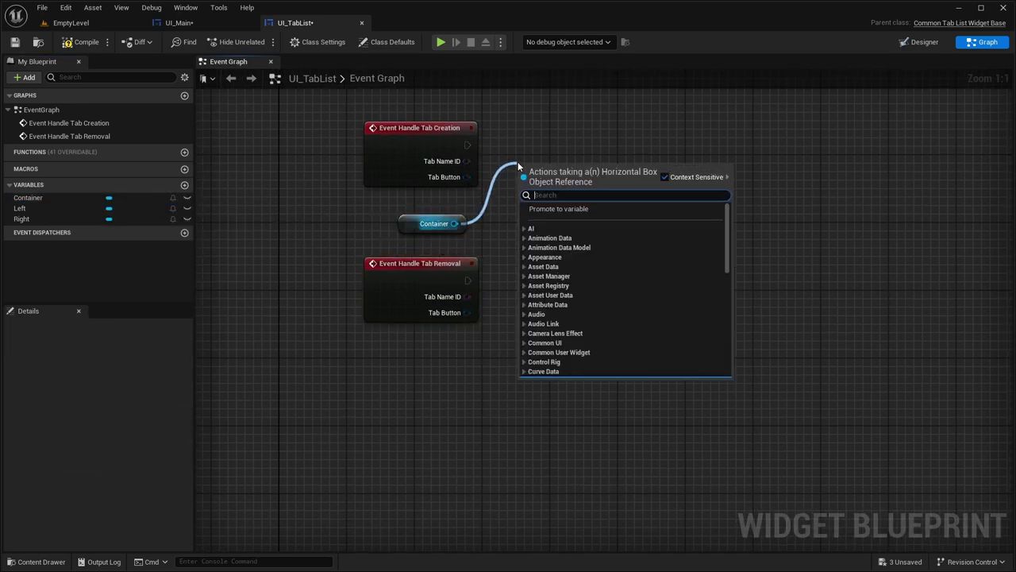
text(add child)
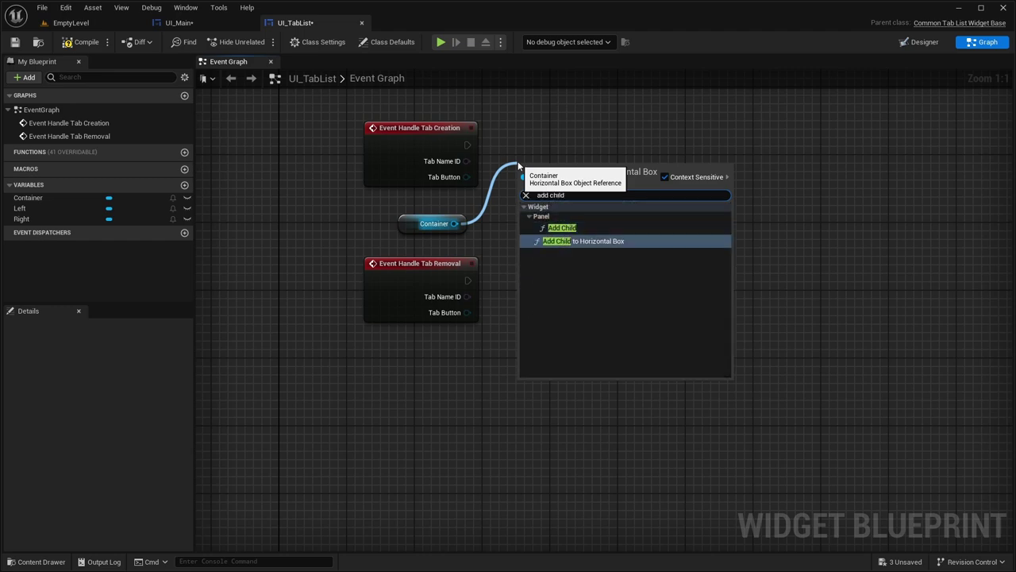
click(560, 238)
drag(548, 170, 468, 144)
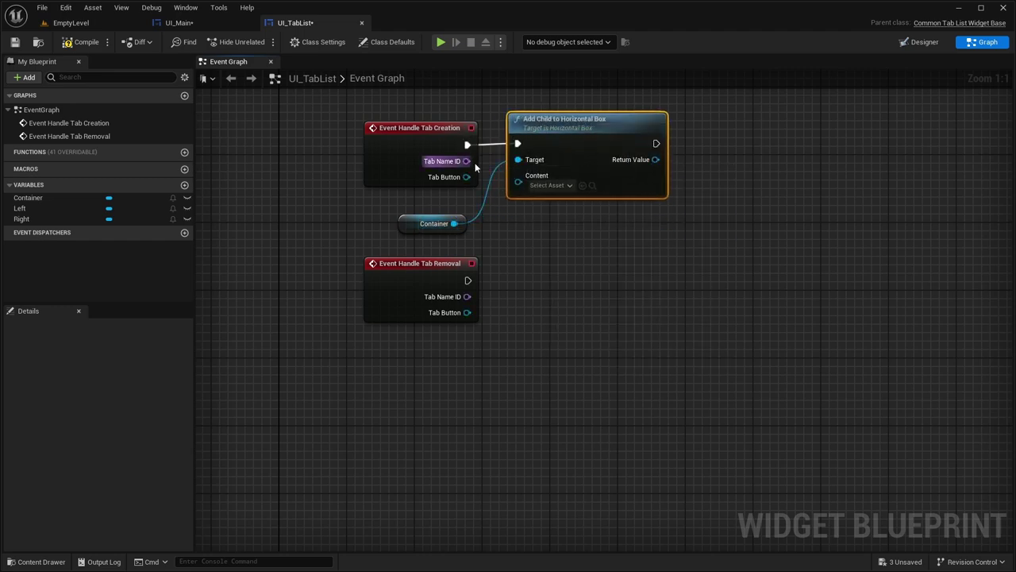
- Create a Remove Child node from Container, run it from Event Handle Tab Removal and place it beside that event
right_drag(465, 268, 448, 219)
drag(439, 175, 544, 228)
text(remove child)
key(Return)
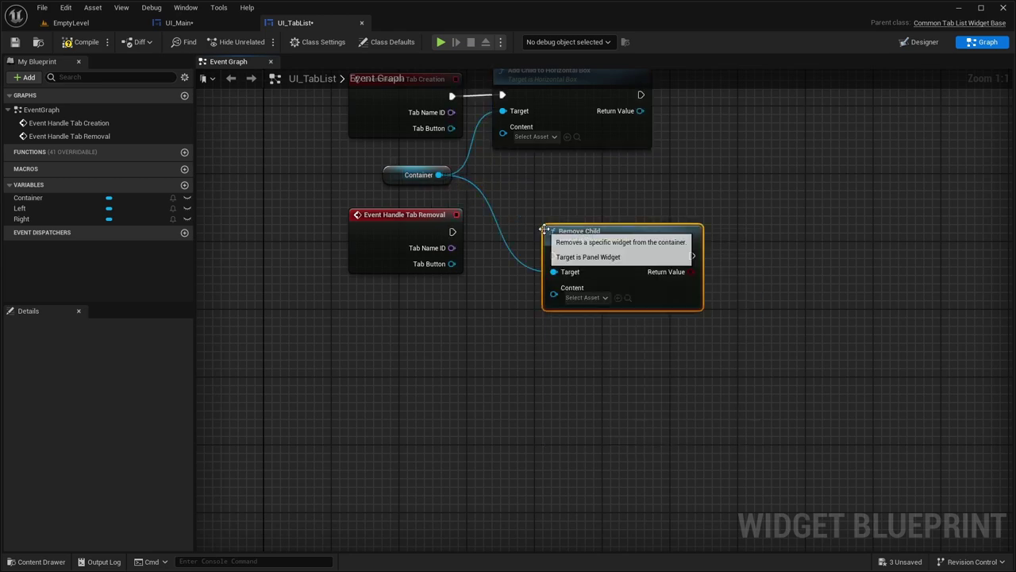
drag(554, 256, 452, 232)
drag(571, 232, 521, 215)
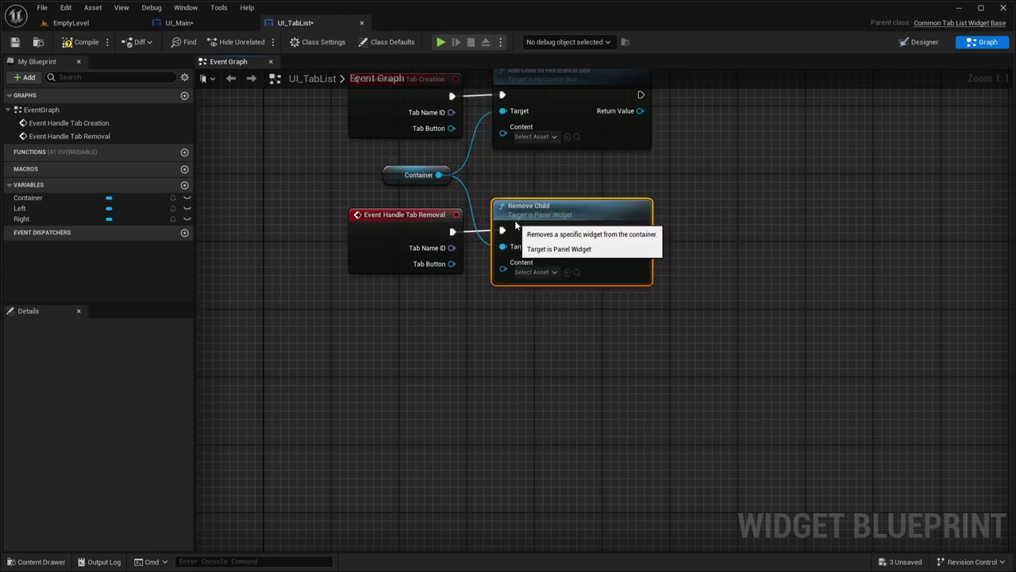
- Connect each event's Tab Button output to the Content input of its Remove Child or Add Child to Horizontal Box node
drag(451, 264, 502, 277)
right_drag(520, 168, 511, 300)
right_drag(503, 207, 479, 202)
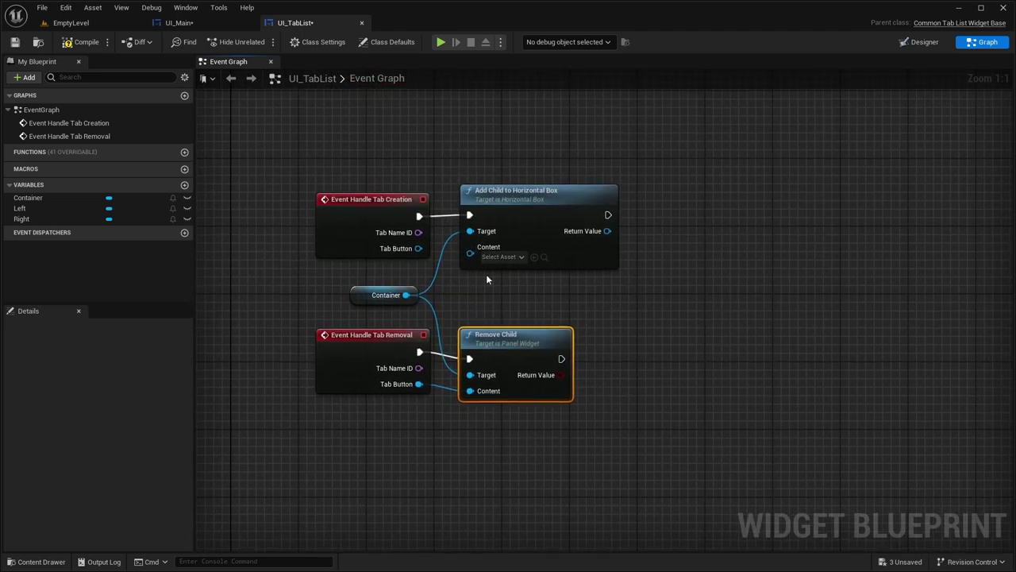
drag(417, 249, 473, 247)
click(638, 241)
right_drag(637, 241, 596, 245)
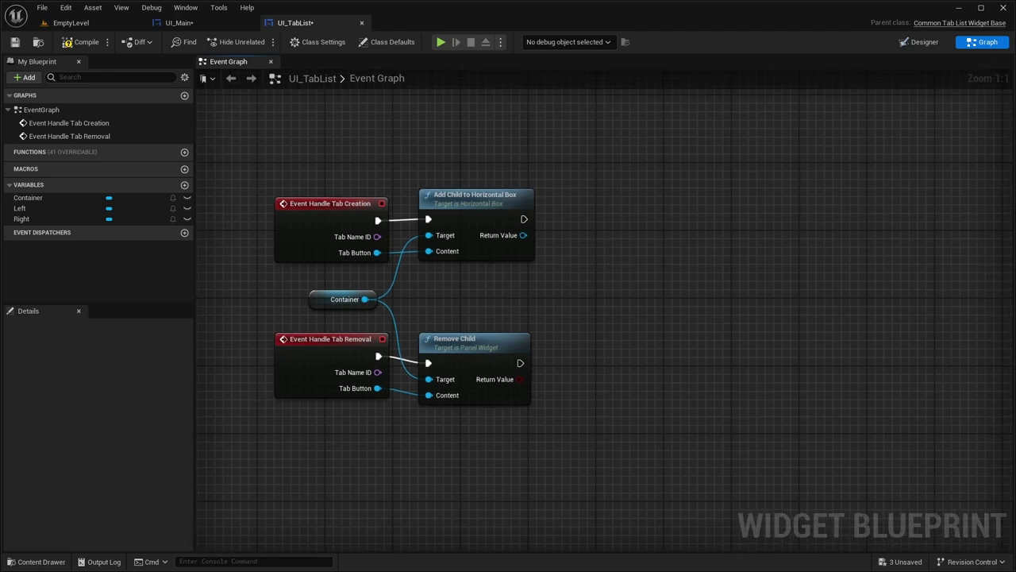
- Add a Set Padding node from the Add Child to Horizontal Box return value and split its In Padding struct pin
right_drag(580, 156, 519, 172)
drag(462, 250, 494, 251)
text(set pad)
key(Return)
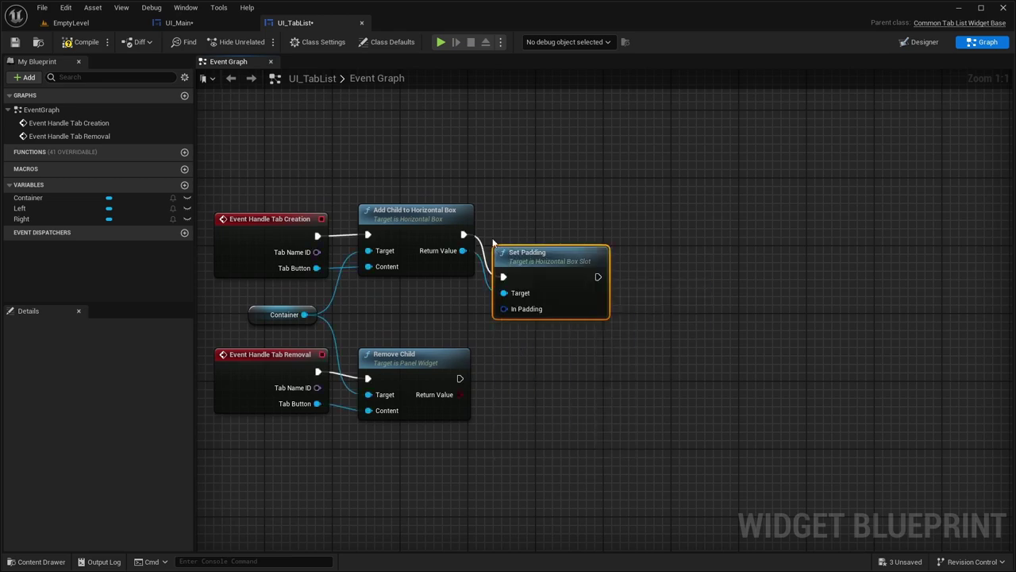
right_click(524, 265)
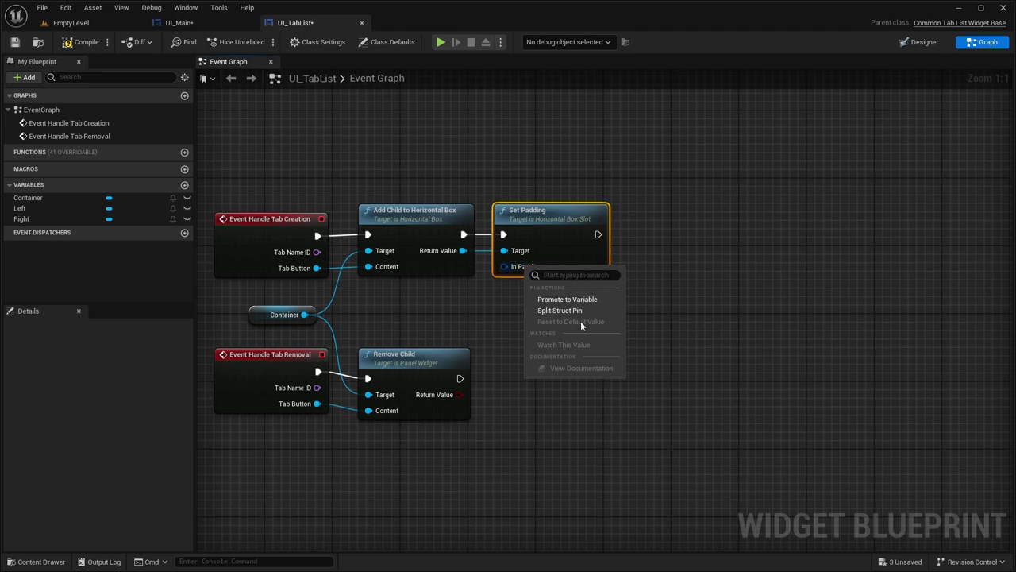
click(566, 310)
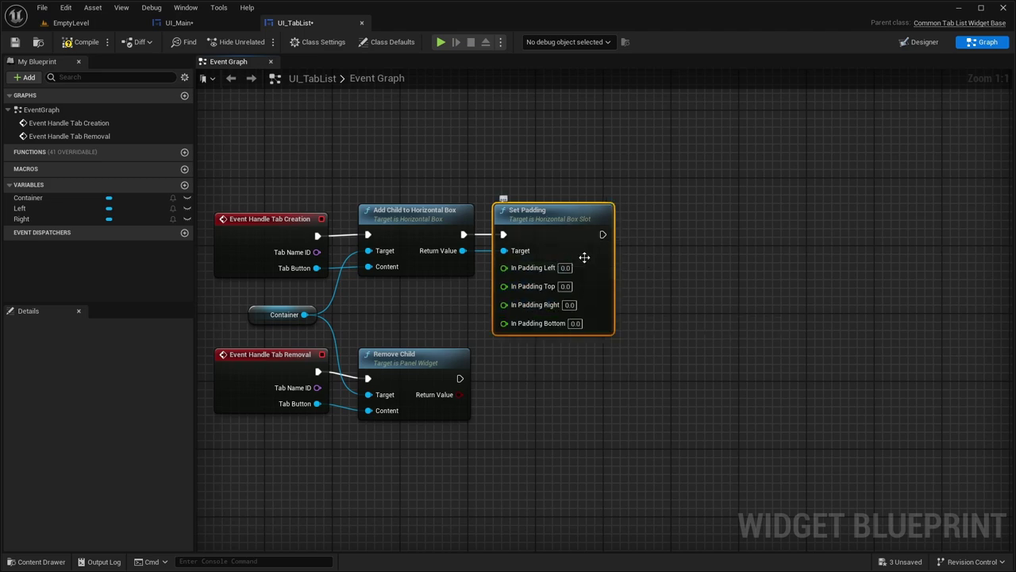
- Set the left and right padding to 5 on the Set Padding node
click(565, 268)
text(5)
click(565, 286)
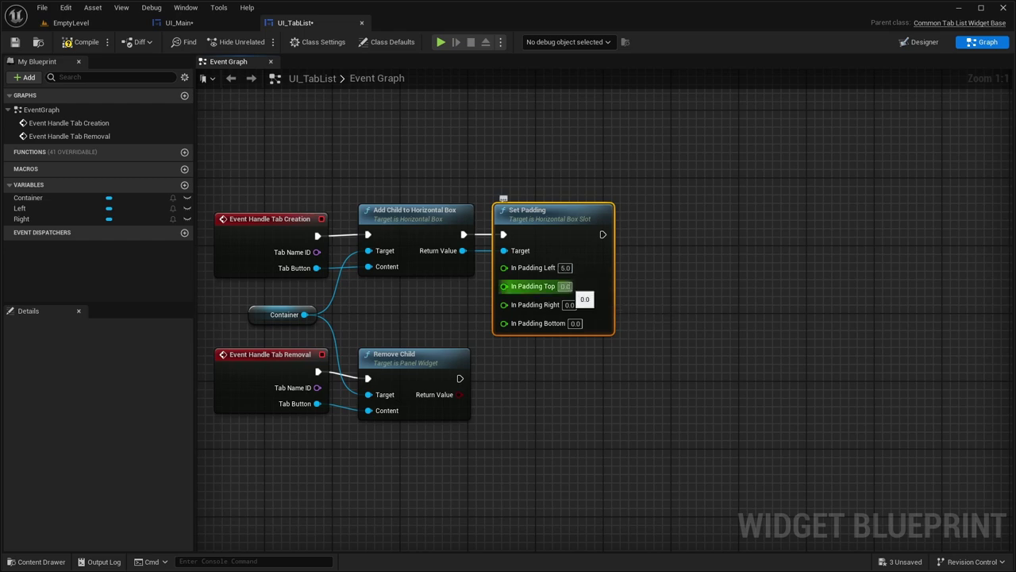
text(5)
click(569, 305)
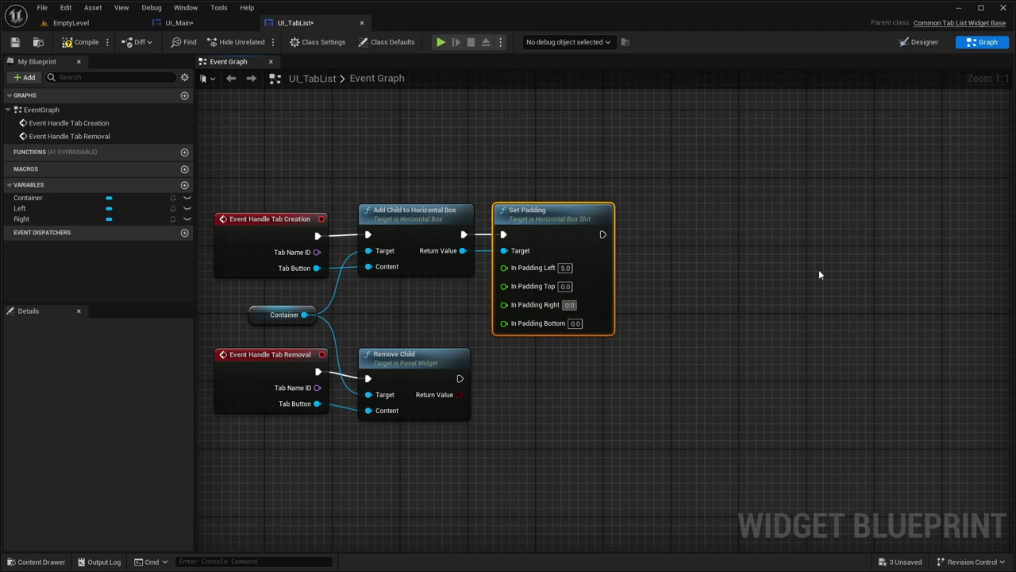
click(579, 306)
right_drag(706, 262, 760, 250)
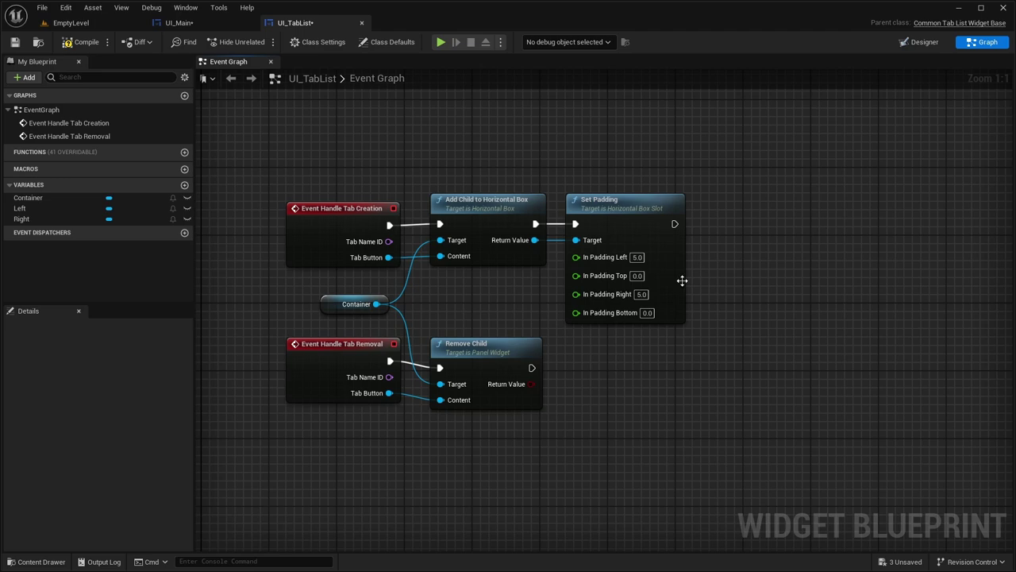
- Move the tab removal nodes lower and the Add Child to Horizontal Box and Set Padding nodes away from Event Handle Tab Creation
drag(728, 348, 347, 408)
right_drag(675, 318, 666, 387)
drag(672, 386, 696, 377)
drag(650, 304, 524, 321)
drag(477, 278, 619, 278)
- Cast Event Handle Tab Creation's Tab Button to UI_ButtonBase and connect the cast result to the Content input of Add Child to Horizontal Box
drag(380, 327, 409, 326)
text(cast to ui)
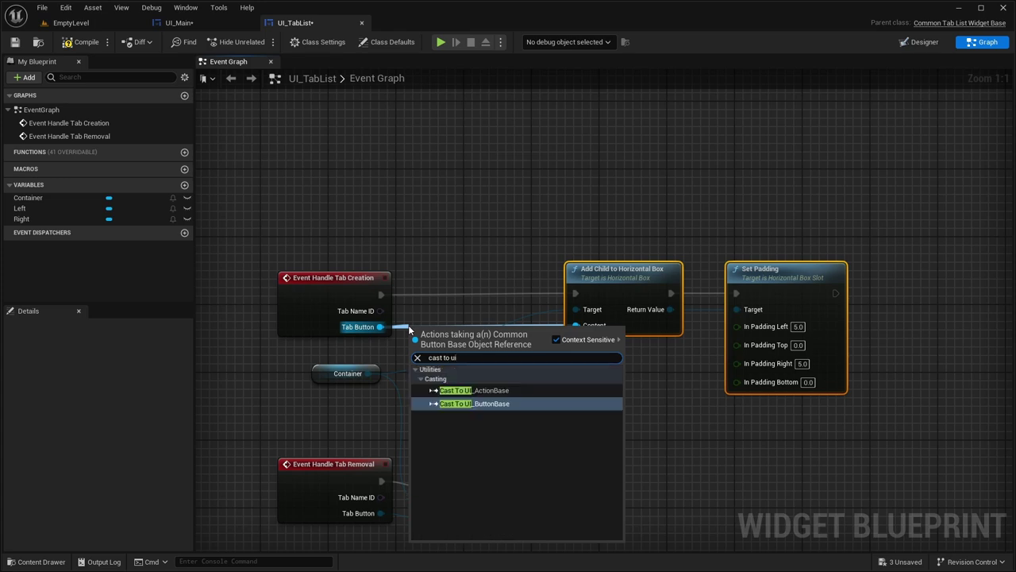
key(Return)
drag(412, 344, 425, 292)
drag(524, 326, 577, 325)
- Duplicate the Container getter, connect the copy to Add Child to Horizontal Box's Target, and move the original beside Event Handle Tab Removal
right_drag(904, 449, 806, 441)
drag(807, 440, 636, 266)
click(222, 365)
key(ctrl+c)
key(ctrl+v)
drag(541, 220, 597, 300)
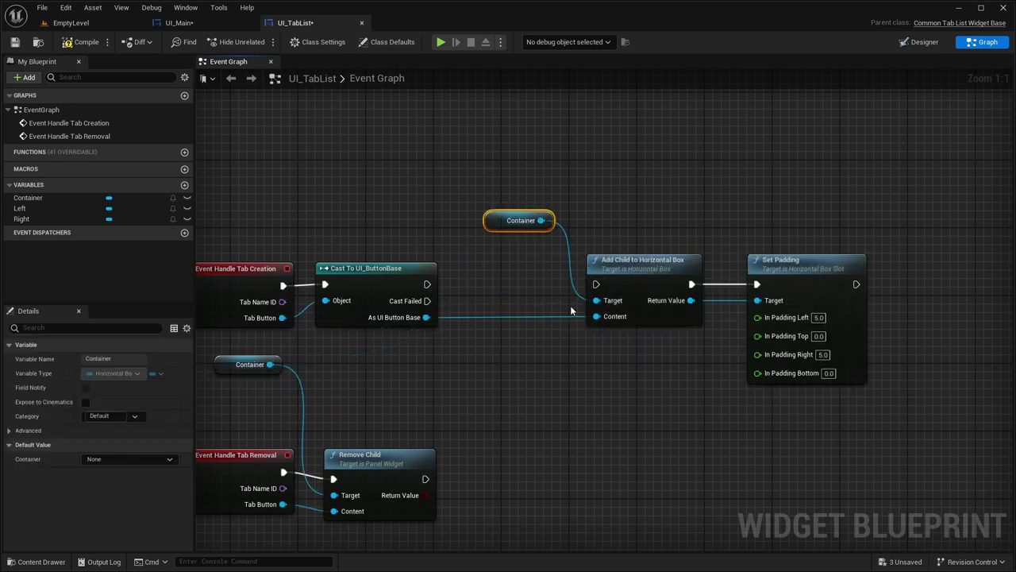
right_drag(232, 364, 320, 319)
drag(320, 318, 340, 387)
- Shift the copied Container getter, Add Child to Horizontal Box and Set Padding nodes together farther from the cast node
right_drag(340, 387, 396, 409)
drag(782, 475, 409, 267)
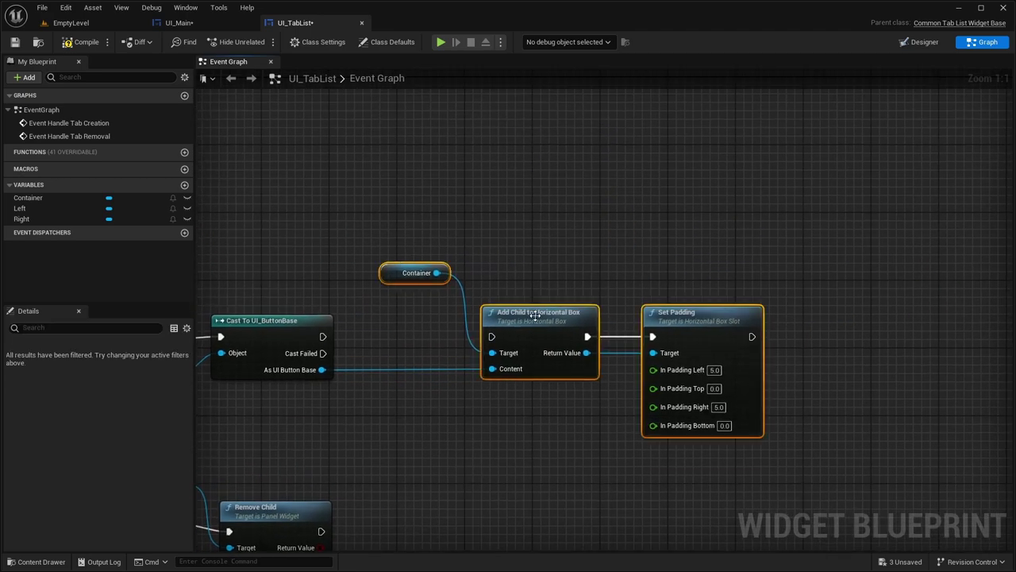
drag(538, 311, 583, 311)
right_drag(556, 271, 673, 252)
click(472, 220)
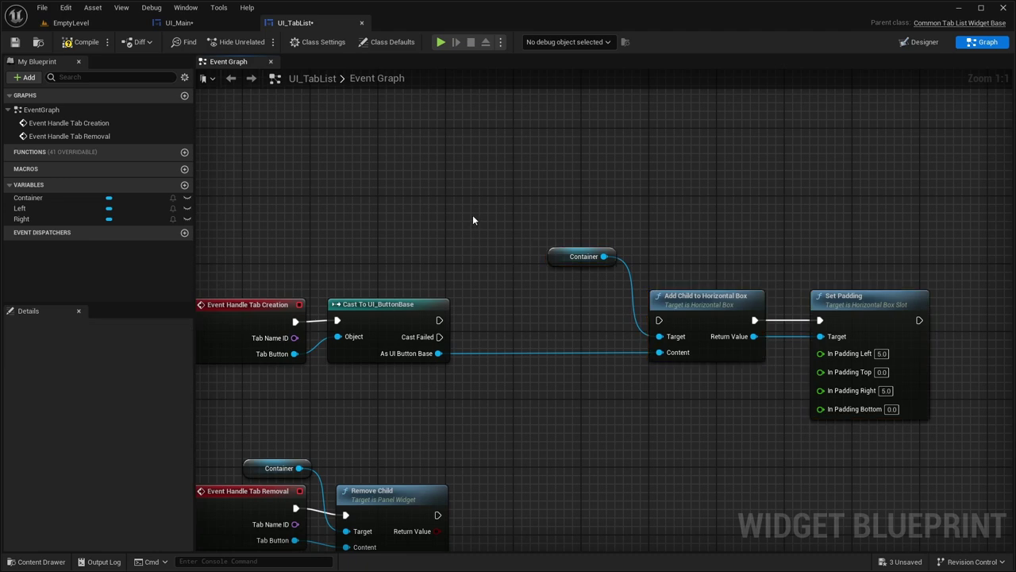
right_drag(467, 214, 546, 189)
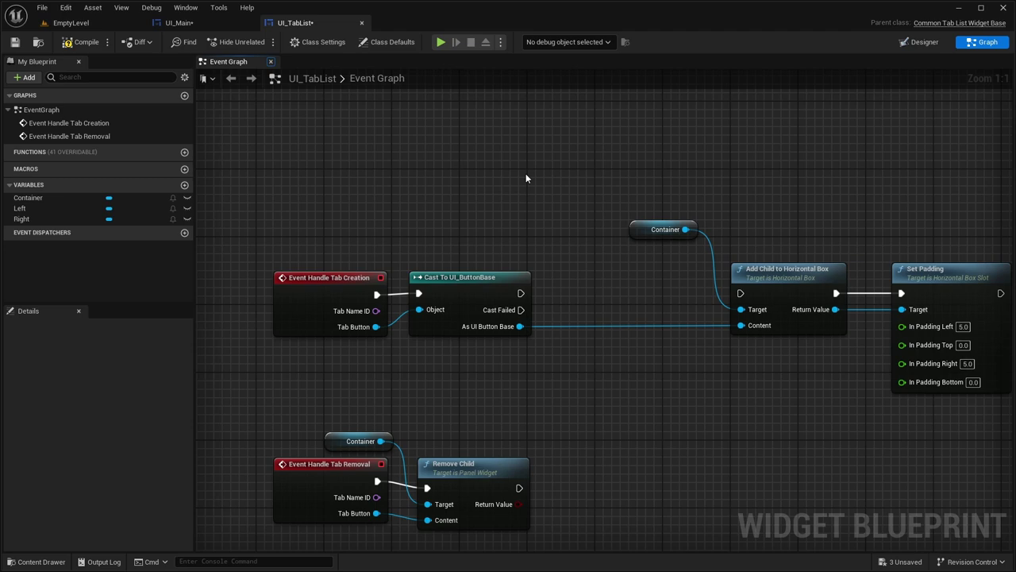
- Create a Set Button Text node from As UI Button Base, feed Tab Name ID into In Text, and place the conversion node above the cast
right_drag(555, 195, 500, 263)
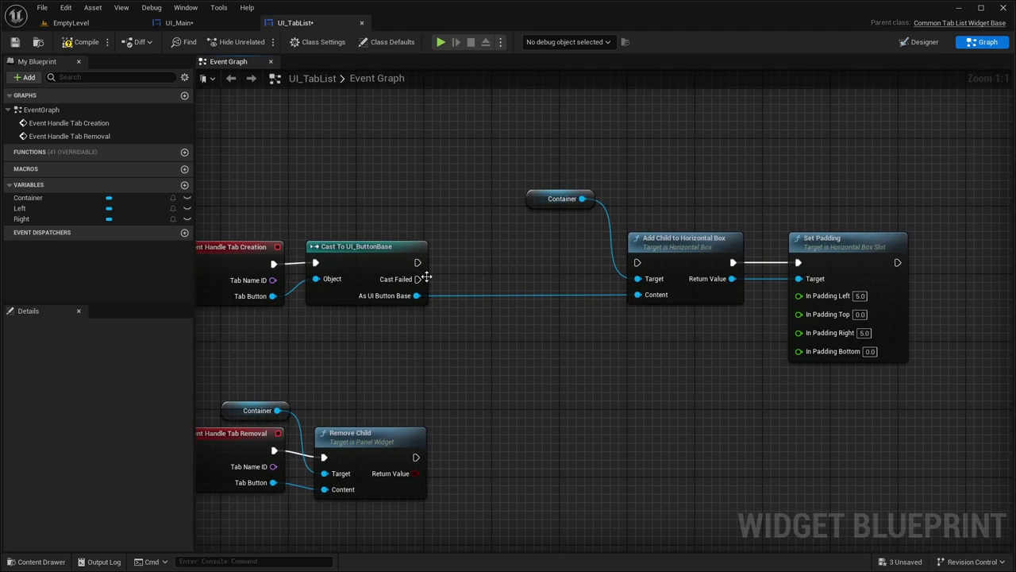
drag(415, 295, 445, 292)
text(se)
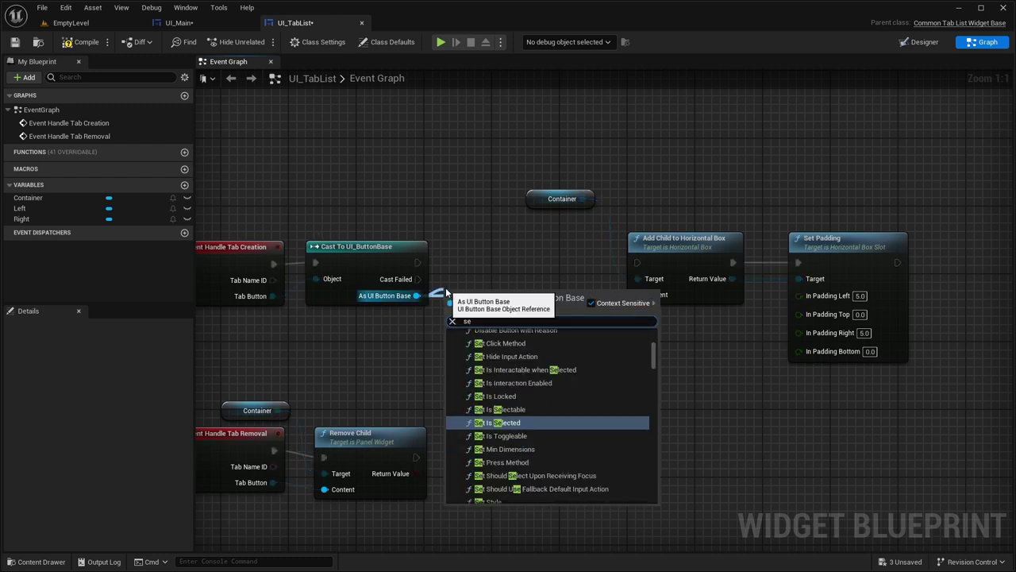
text(t button text)
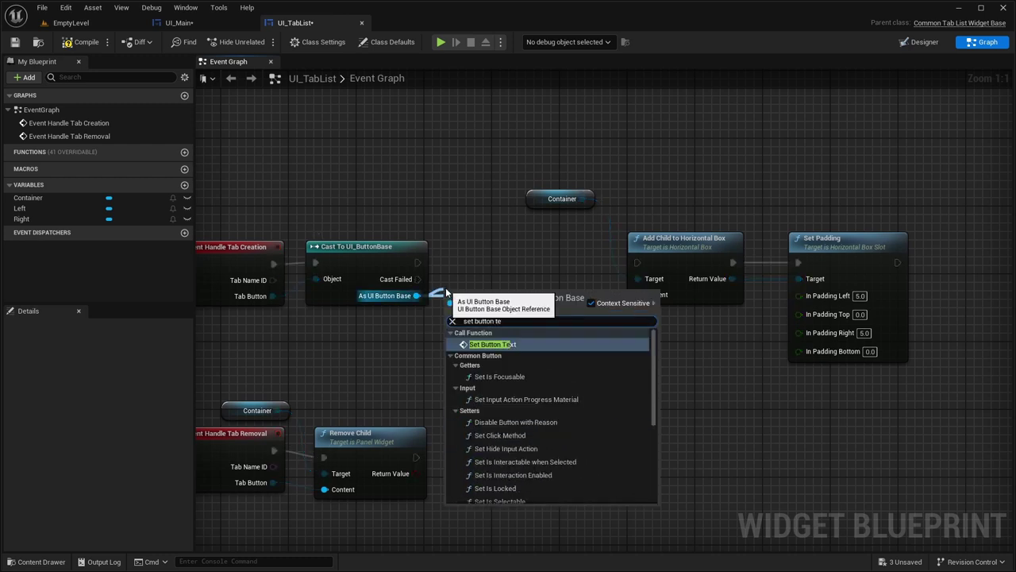
key(Return)
right_drag(490, 249, 592, 232)
drag(372, 262, 591, 277)
drag(469, 220, 470, 185)
right_drag(548, 188, 479, 191)
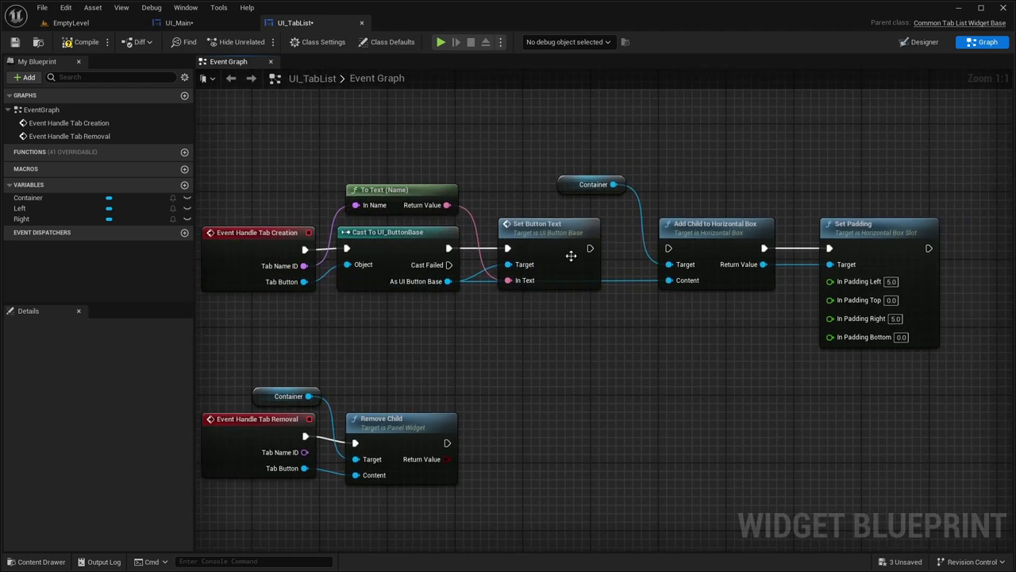
- Add two reroute points to the wire from As UI Button Base to Content and run it beneath the Set Button Text node
double_click(620, 279)
drag(620, 278, 641, 298)
double_click(577, 294)
drag(565, 295, 473, 301)
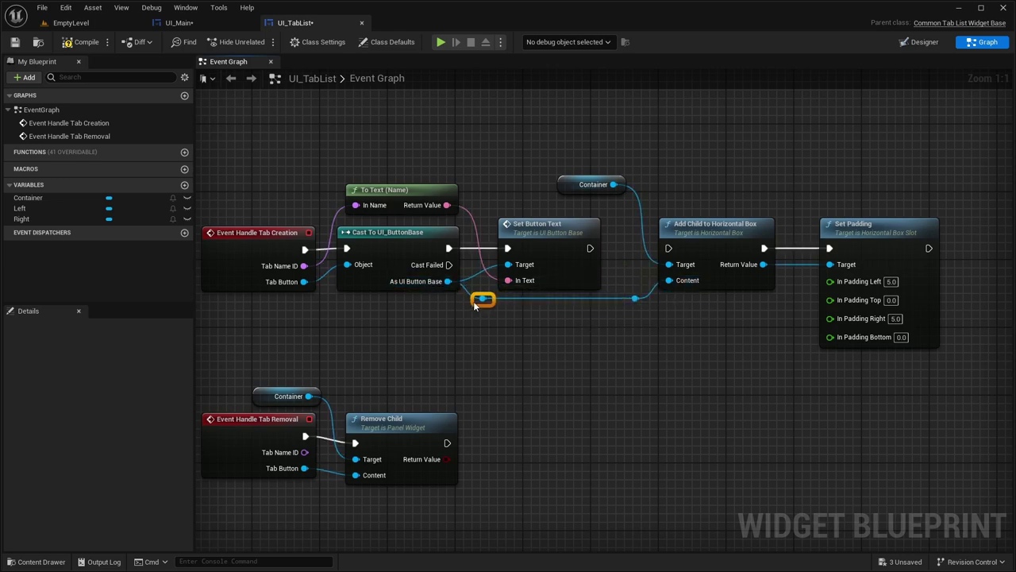
- Run Add Child to Horizontal Box from Set Button Text, tidy the Container getter above it, and save UI_TabList
drag(590, 248, 668, 249)
drag(562, 182, 544, 191)
click(501, 170)
right_drag(460, 172, 598, 296)
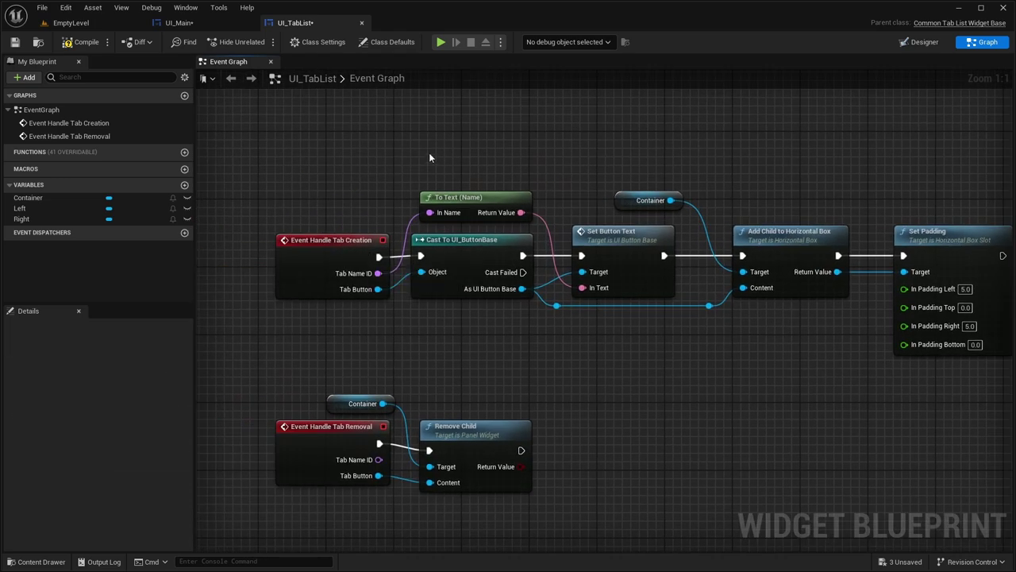
right_drag(376, 138, 408, 120)
key(ctrl+s)
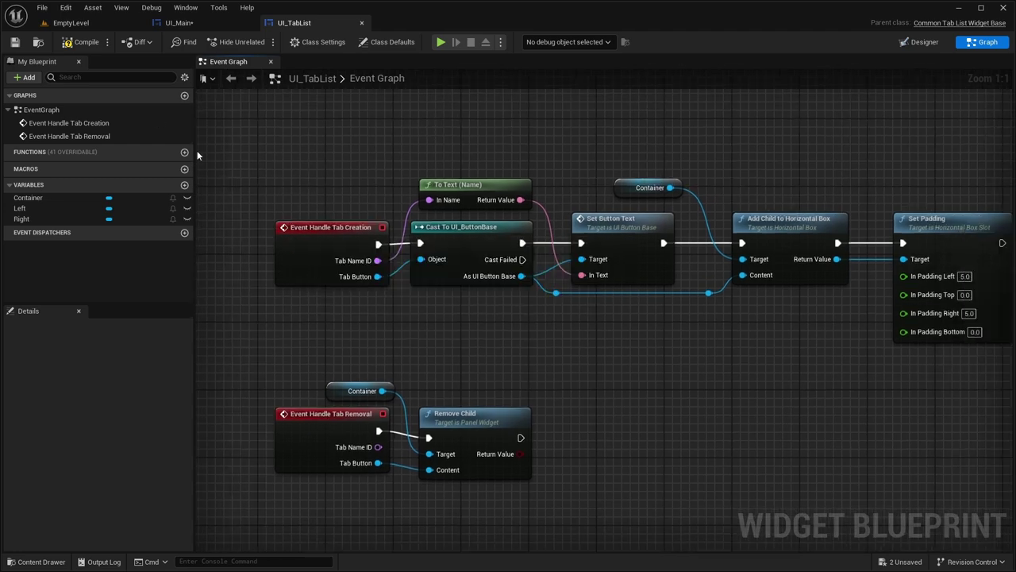
click(18, 41)
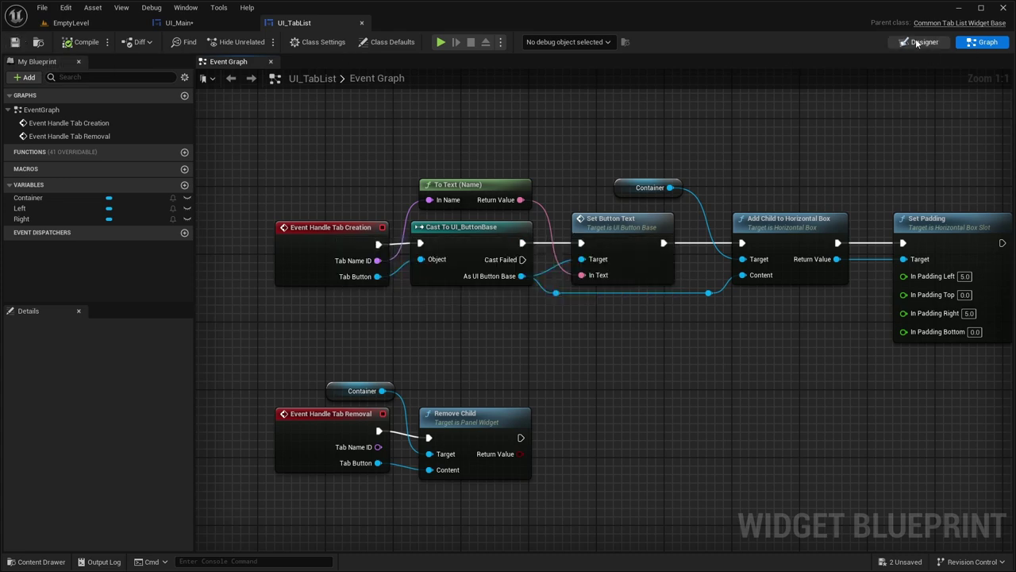
- Open the UI_Main designer and add a UI Tab List widget to the Canvas Panel
click(921, 42)
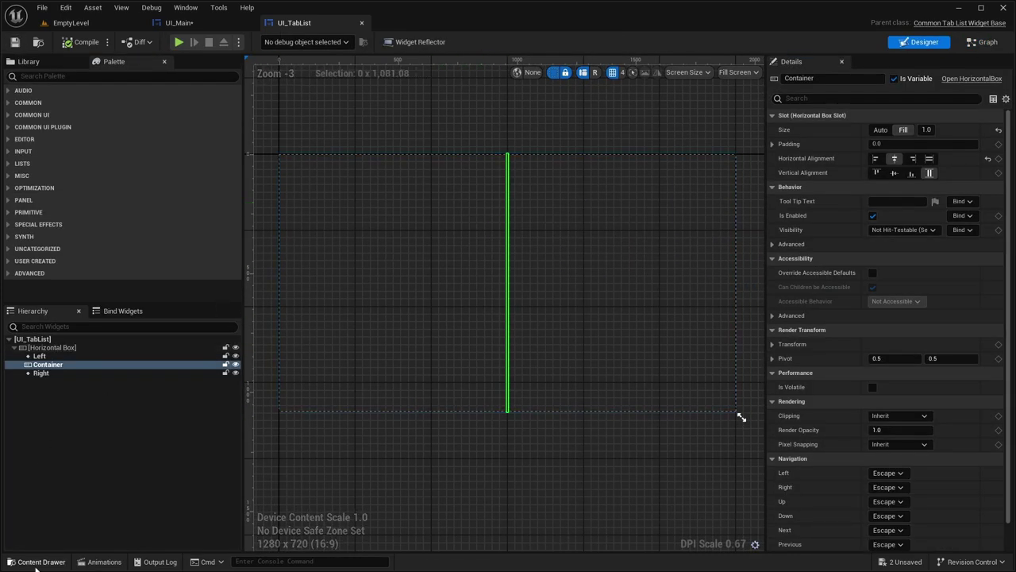
click(173, 22)
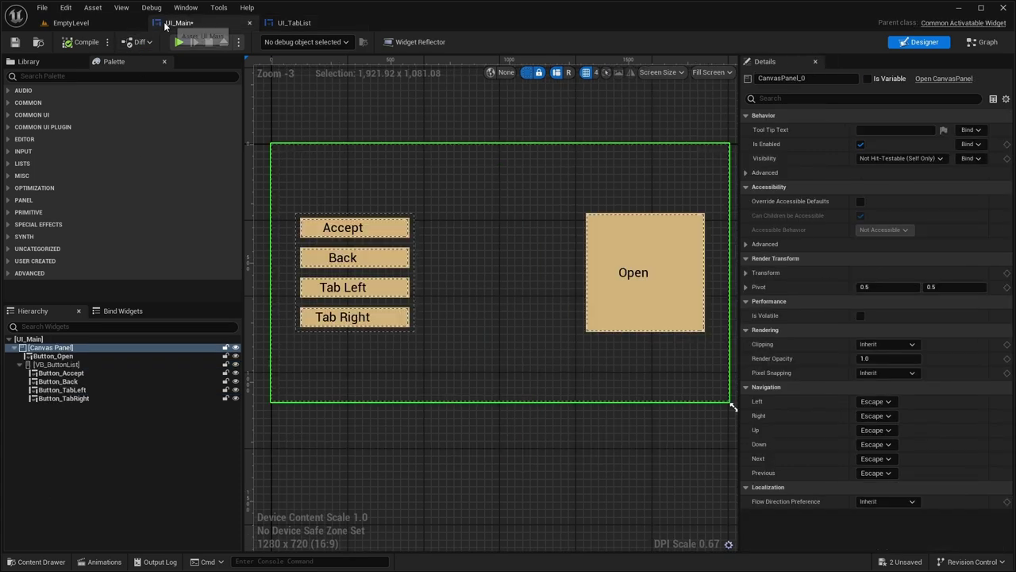
click(48, 75)
text(tab)
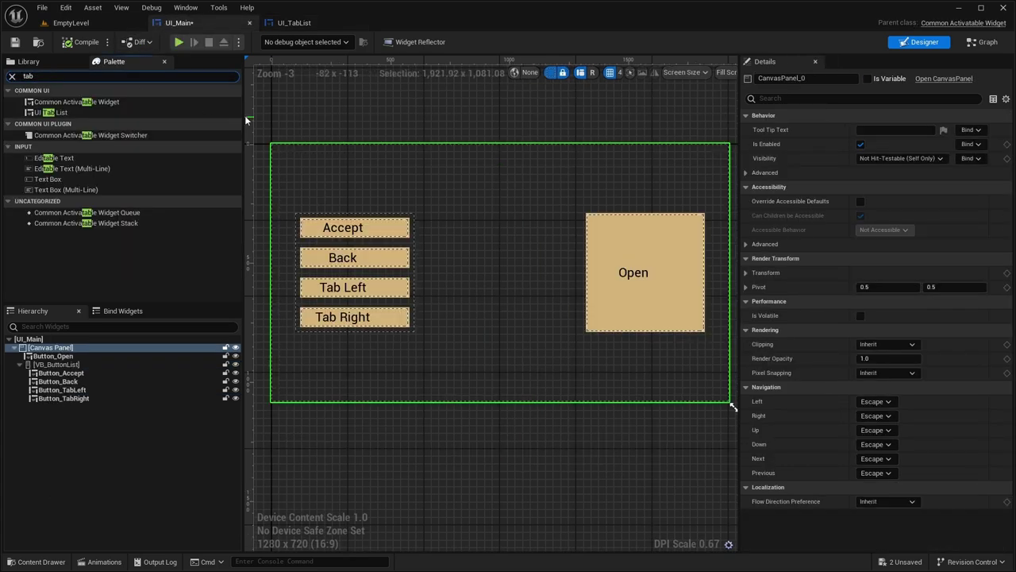
drag(51, 112, 51, 351)
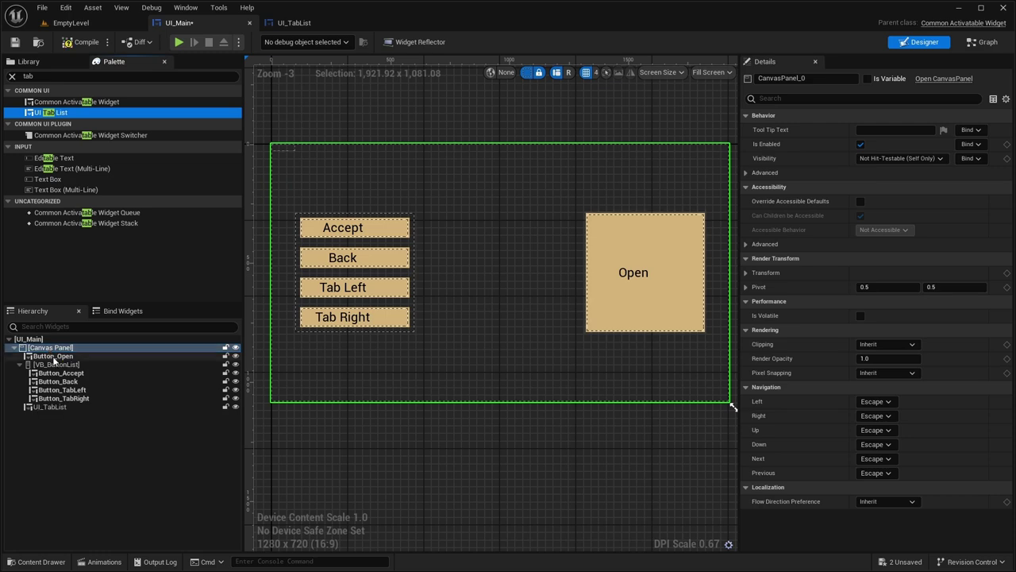
- Anchor UI_TabList to stretch across the top of the canvas and pull its lower anchors down to about 108 px
click(869, 131)
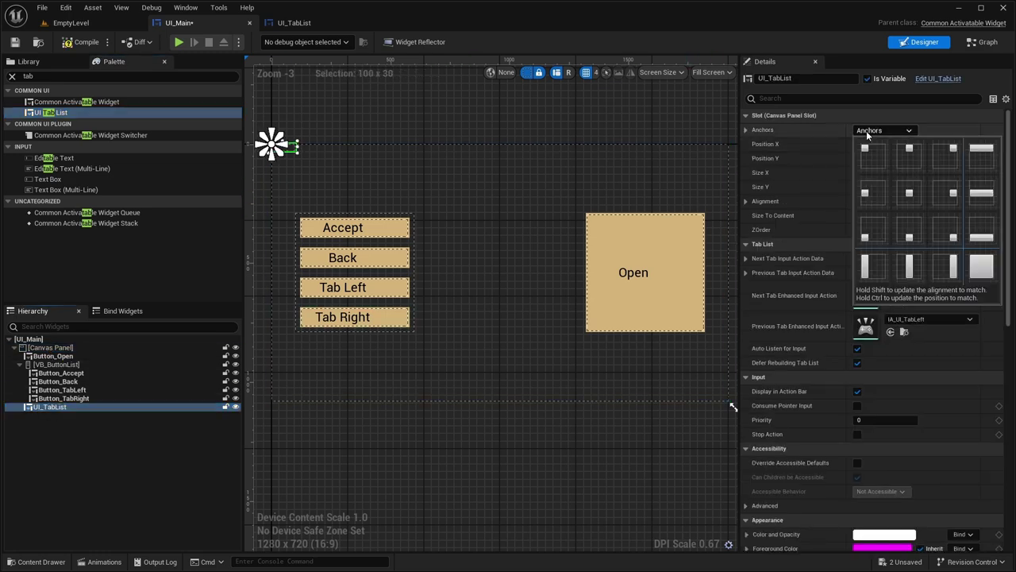
click(981, 149)
scroll(433, 189, up, 6)
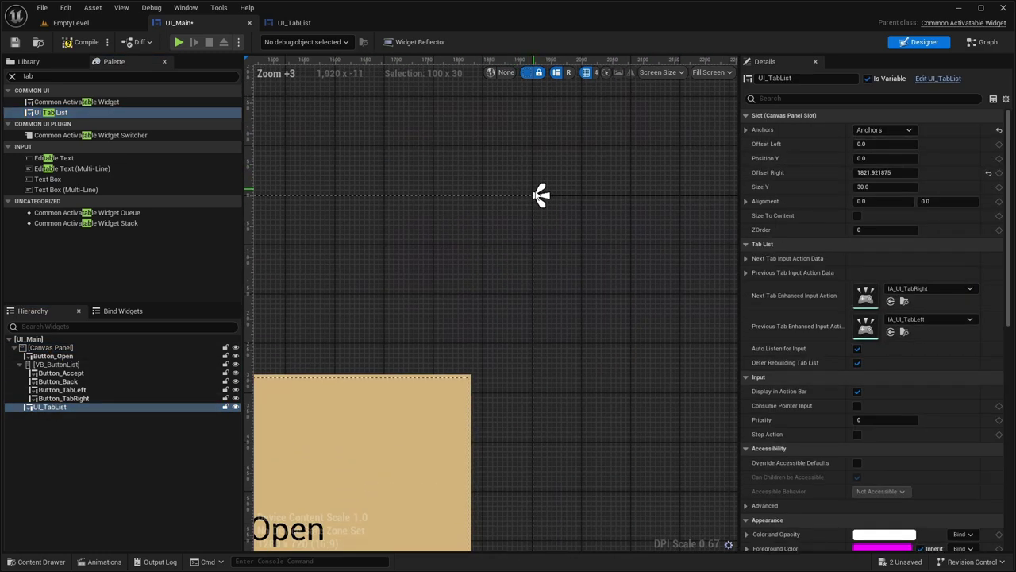
drag(543, 207, 533, 269)
right_drag(539, 244, 597, 240)
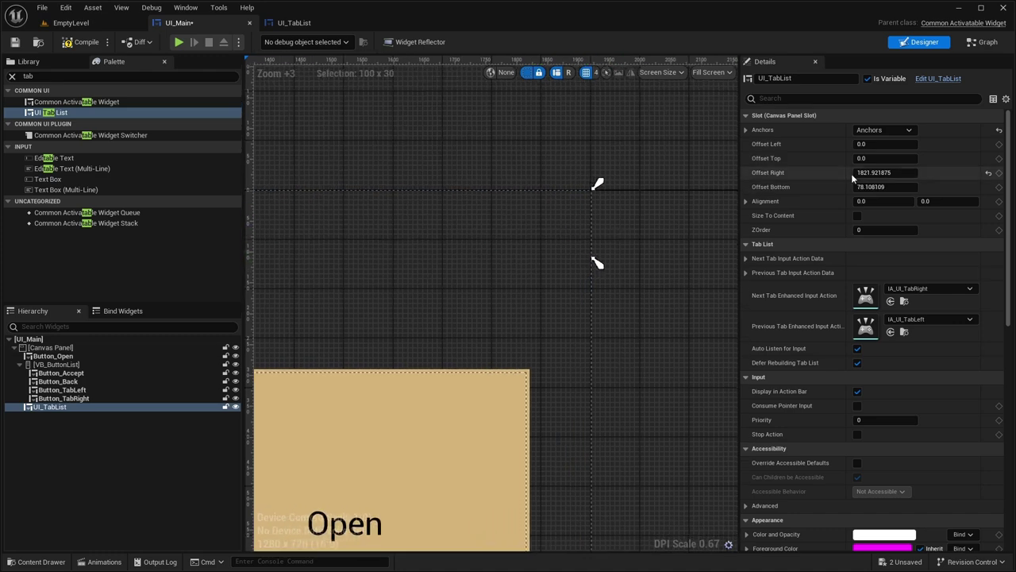
- Set UI_TabList's Offset Bottom and Offset Right to 0
click(874, 187)
text(0)
click(873, 172)
text(0)
key(Return)
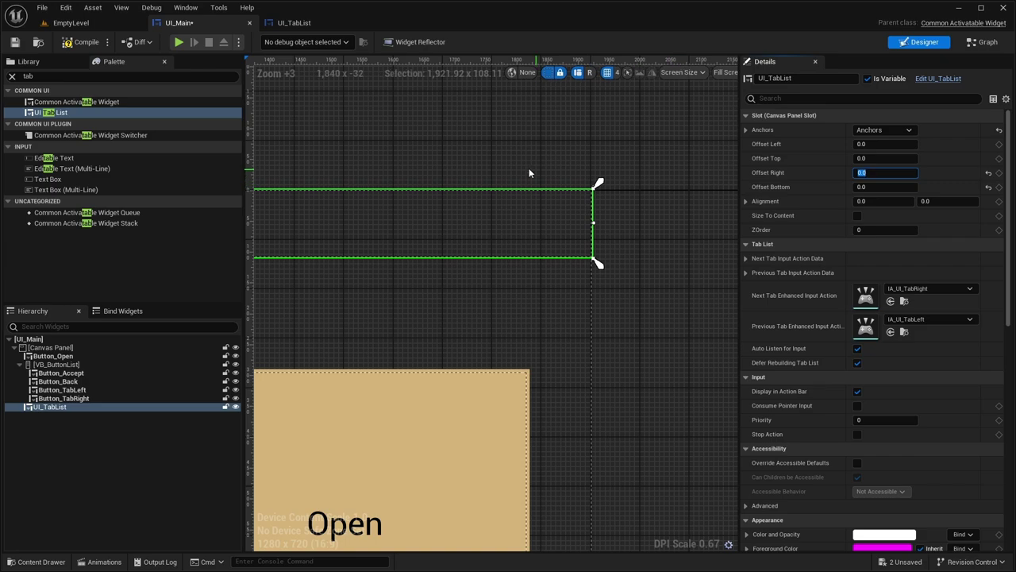
scroll(585, 153, down, 5)
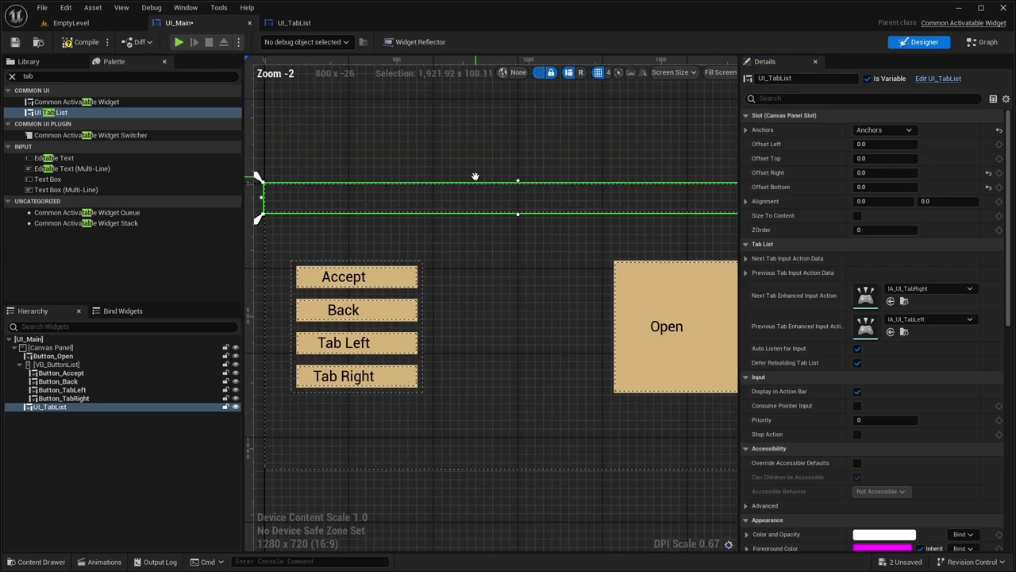
right_drag(474, 212, 469, 199)
right_drag(524, 150, 546, 137)
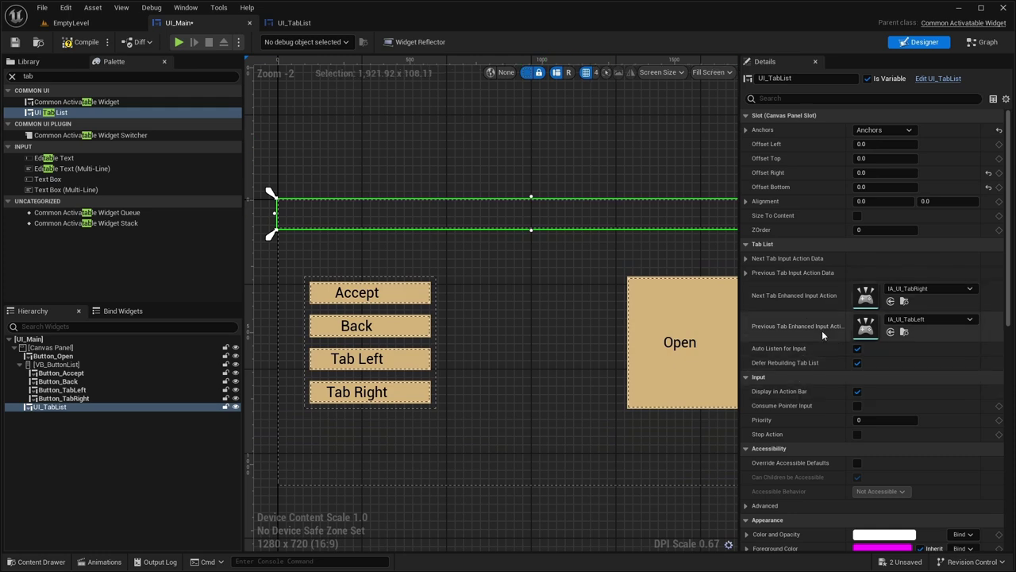
- Find the Common Activatable Widget Switcher and add it to the Canvas Panel below UI_TabList
scroll(820, 334, down, 3)
scroll(819, 325, down, 8)
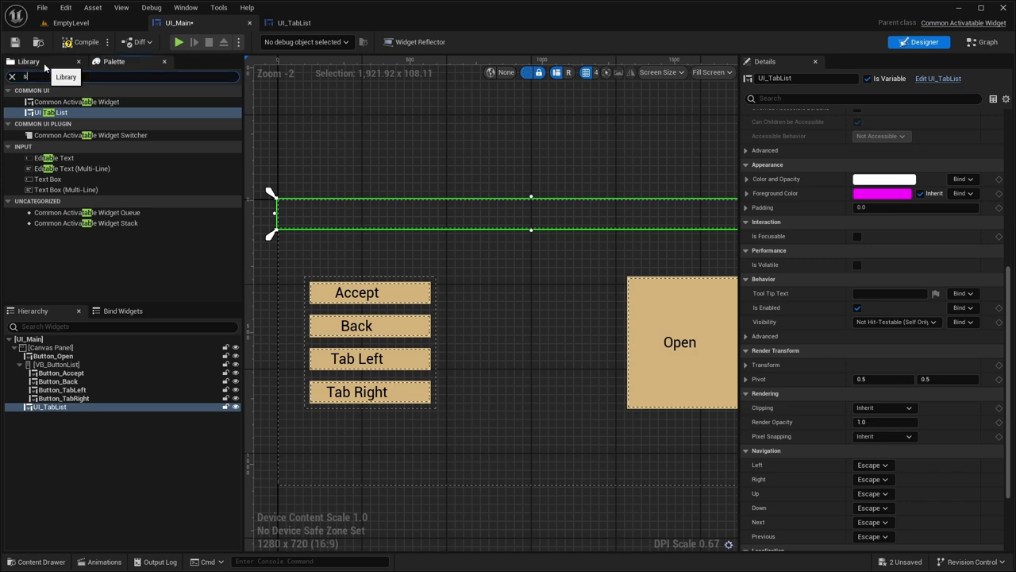
text(ch)
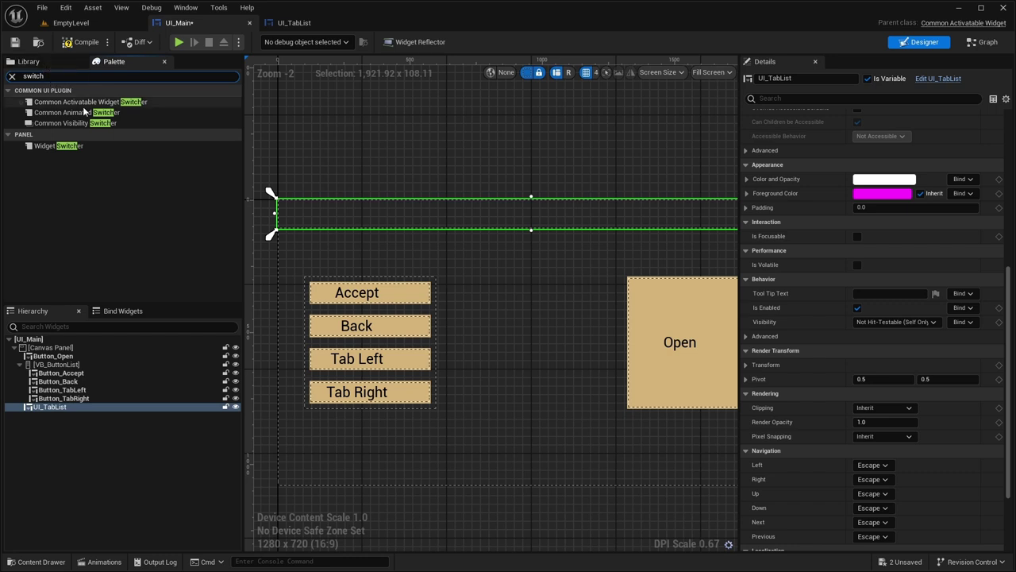
click(178, 102)
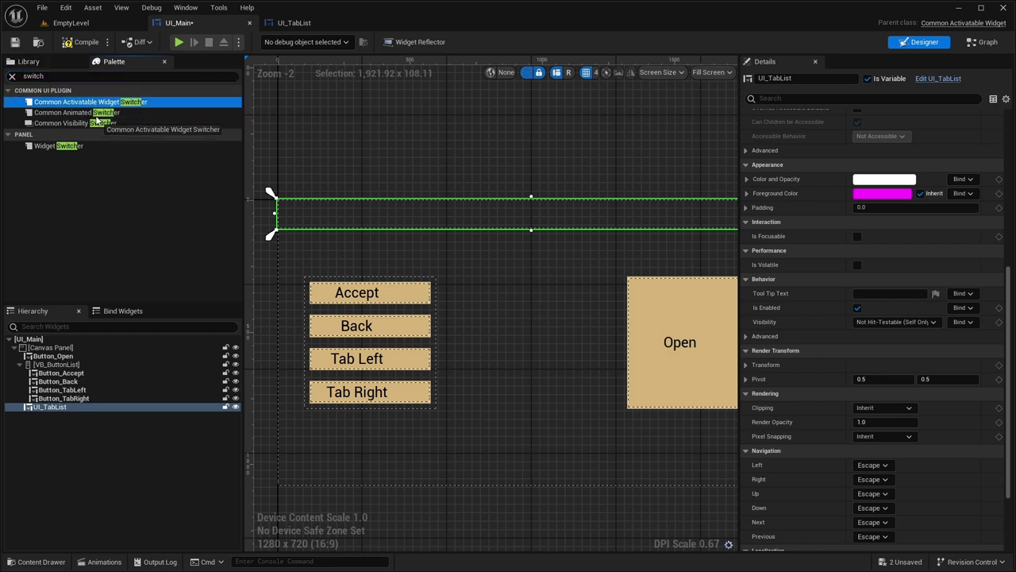
mouse_move(100, 124)
mouse_down()
mouse_move(80, 373)
mouse_move(49, 408)
mouse_up()
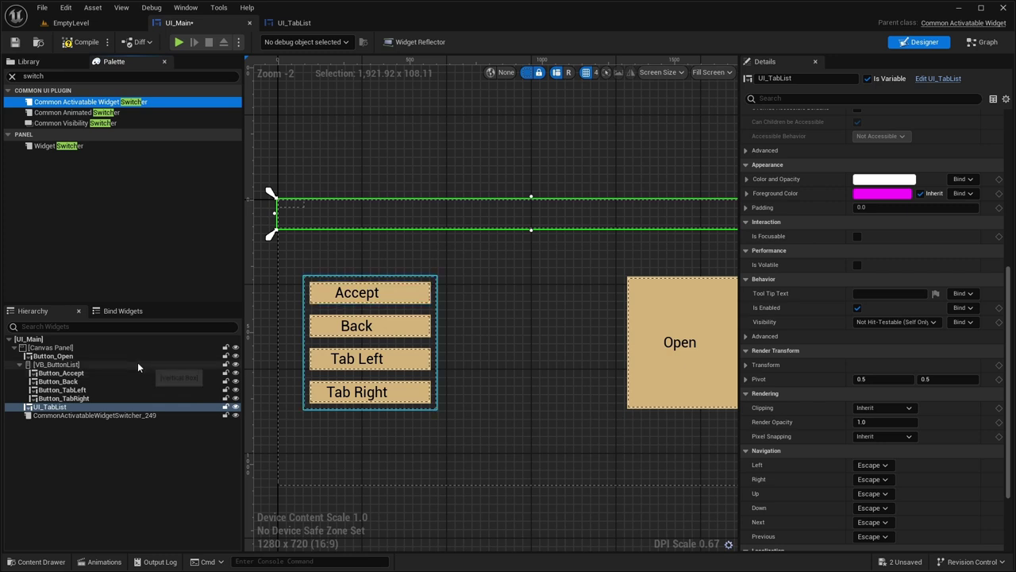
- Rename the UI_TabList widget in the hierarchy as TabList
click(767, 79)
key(BackSpace)
key(BackSpace)
key(BackSpace)
key(Return)
- Rename the Common Activatable Widget Switcher as Switcher
click(59, 414)
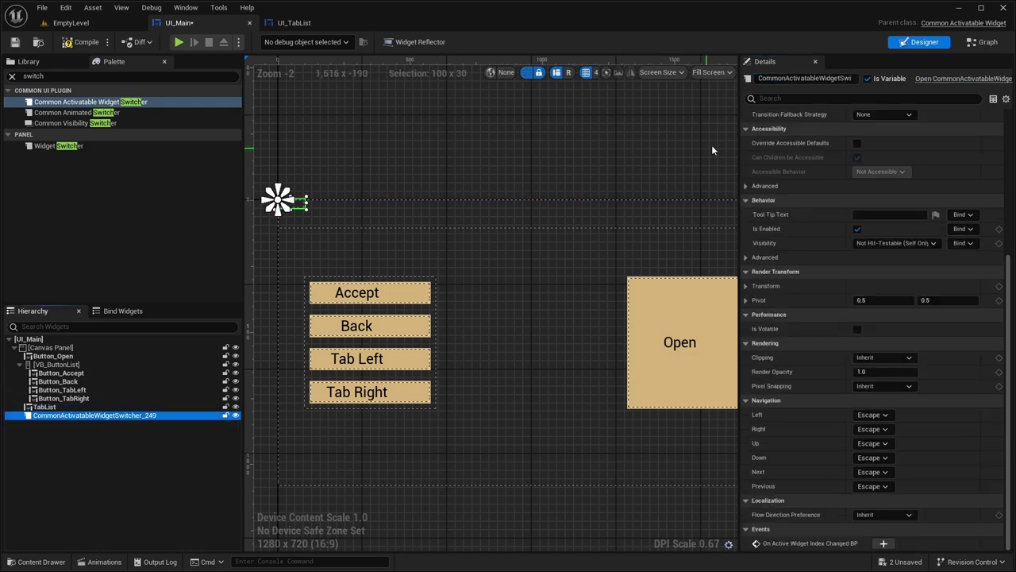
click(804, 78)
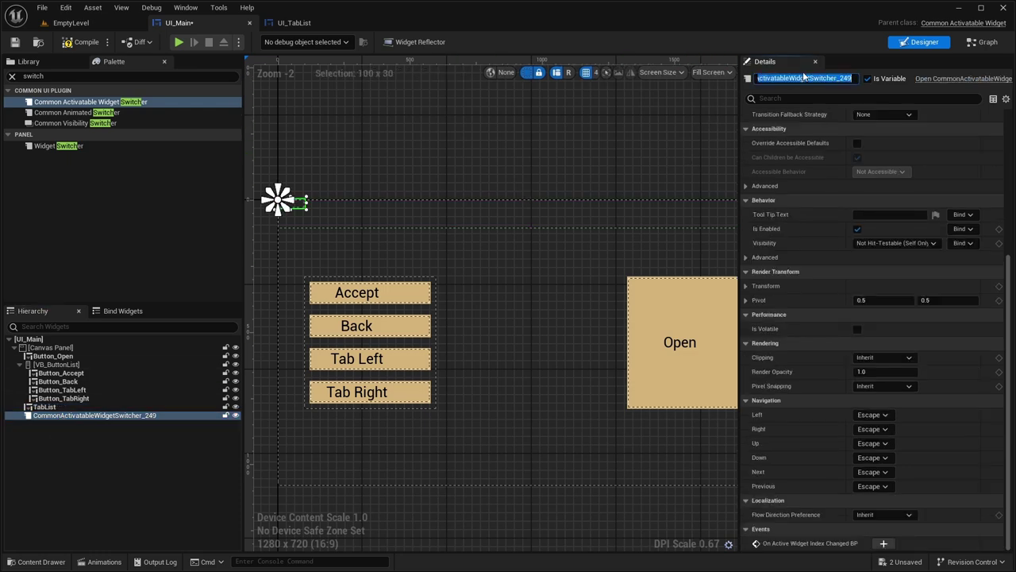
text(Switcher)
key(Return)
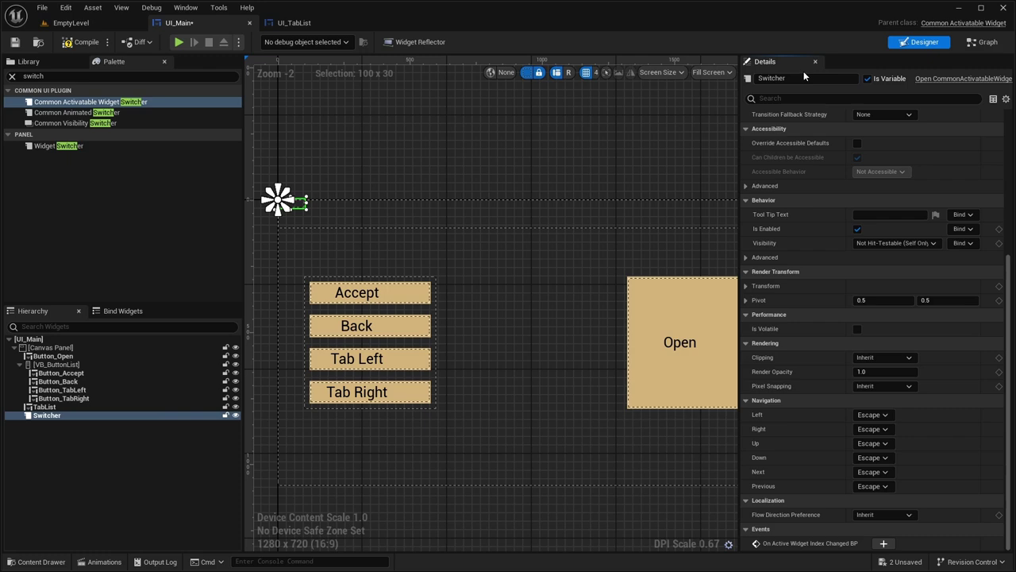
- Anchor the Switcher to the centre of the canvas
scroll(803, 190, up, 5)
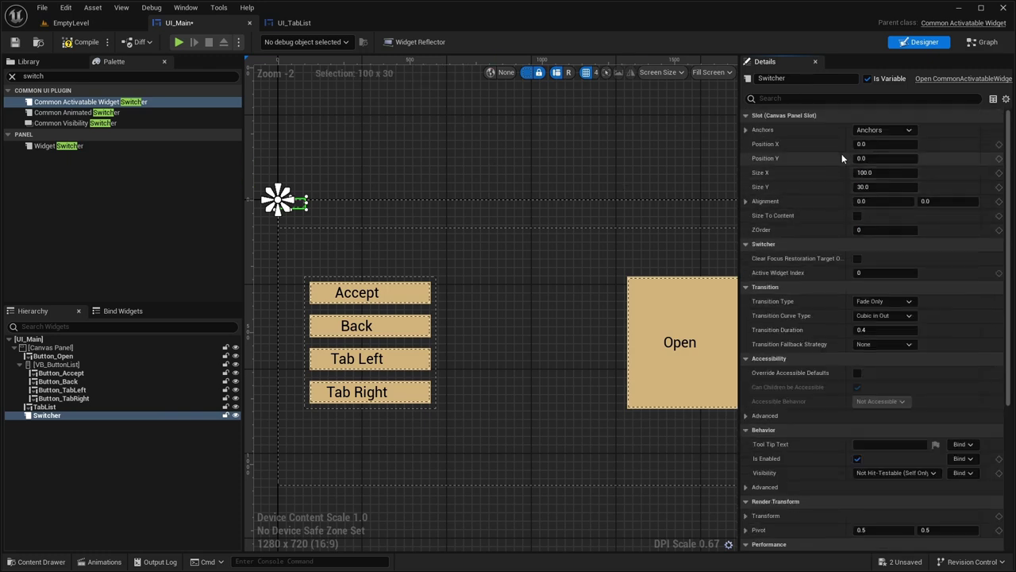
click(883, 130)
click(908, 187)
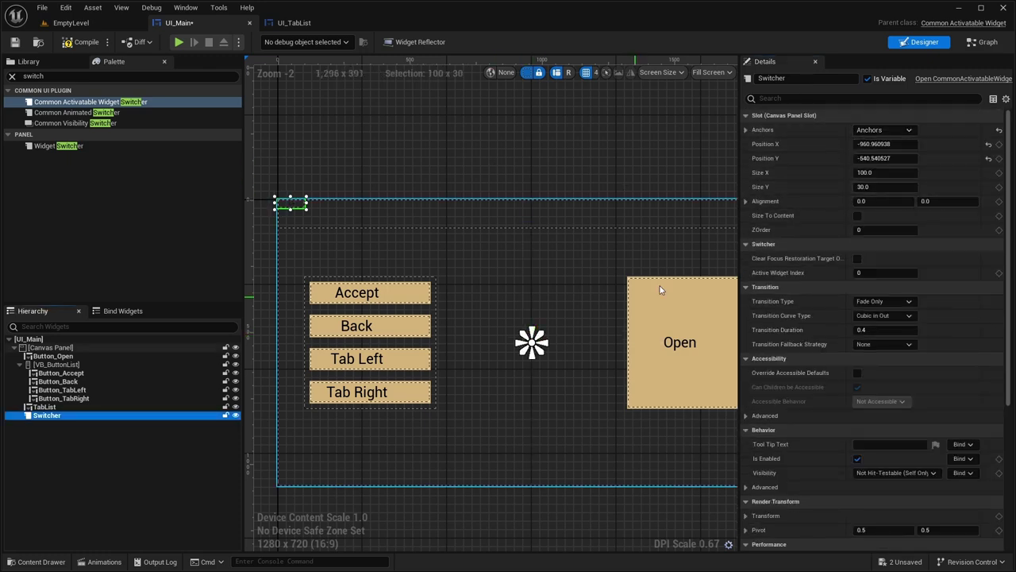
- Set the Switcher's alignment to 0.5 in both X and Y
click(860, 200)
text(0.5)
click(926, 201)
text(0.5)
key(Return)
- Set the Switcher's Position X and Position Y to 0
click(886, 158)
text(0)
key(Return)
click(886, 144)
text(0)
key(Return)
- Set the Switcher's Size X and Size Y to 500
scroll(513, 343, up, 6)
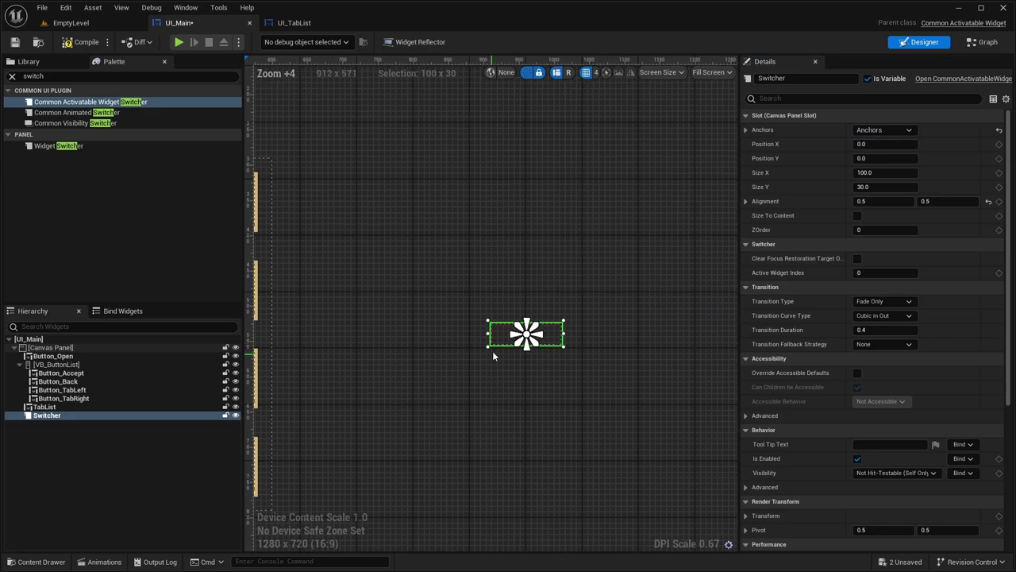
click(873, 173)
text(500)
key(Return)
click(869, 186)
text(500)
key(Return)
scroll(570, 208, down, 5)
scroll(519, 208, down, 2)
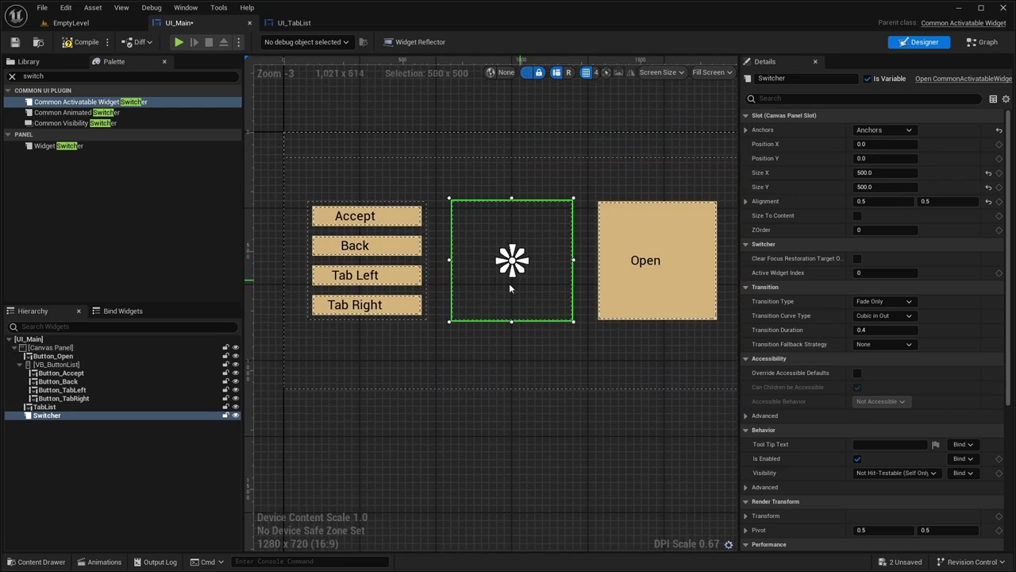
- Add a new function named Create Tabs to the UI_Main blueprint graph
click(974, 44)
right_drag(725, 167, 609, 190)
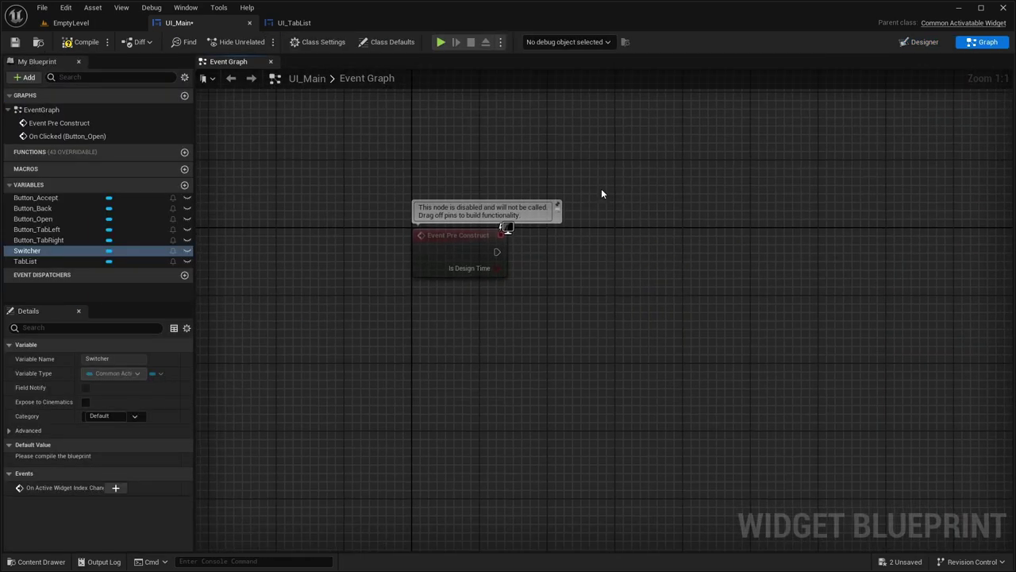
click(185, 151)
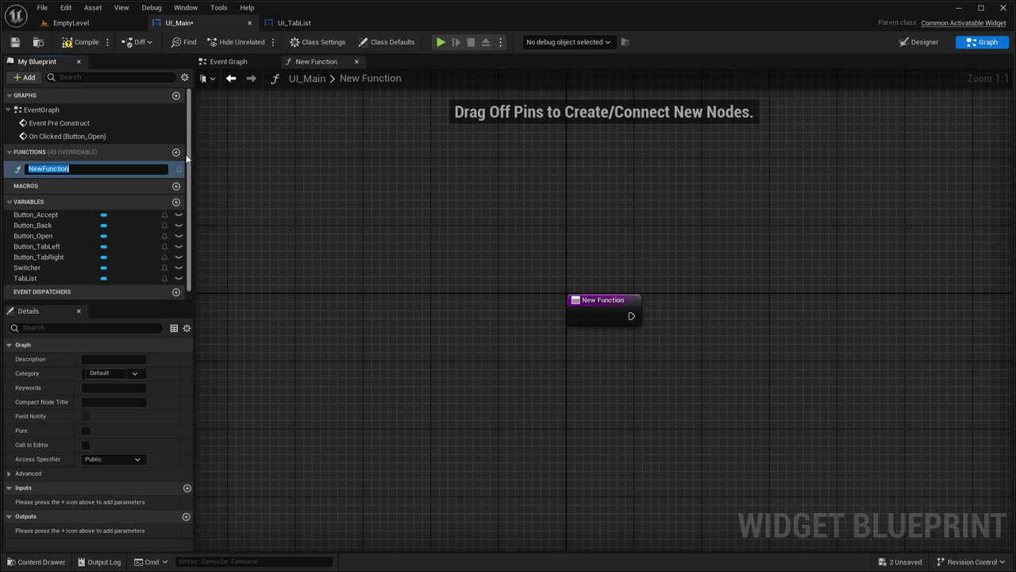
text(Create Tabs)
key(Return)
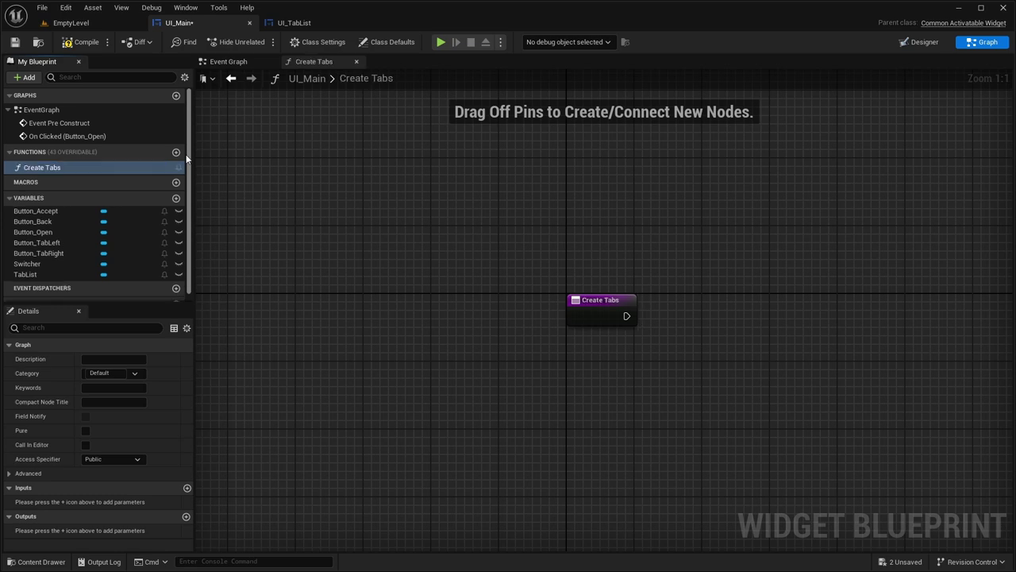
- Call Create Tabs from Event Pre Construct in the Event Graph
click(229, 61)
drag(40, 167, 514, 228)
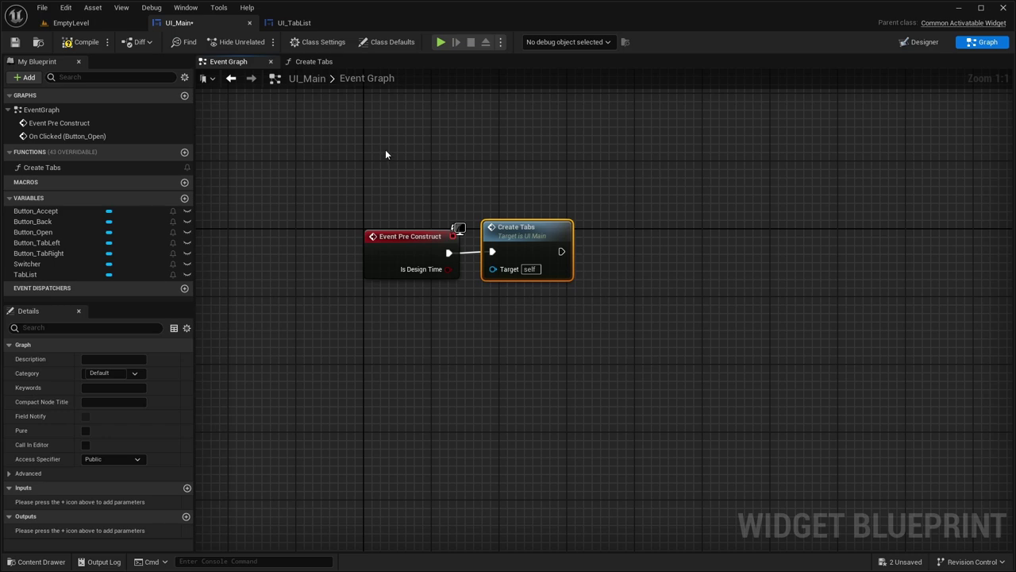
right_drag(385, 154, 386, 141)
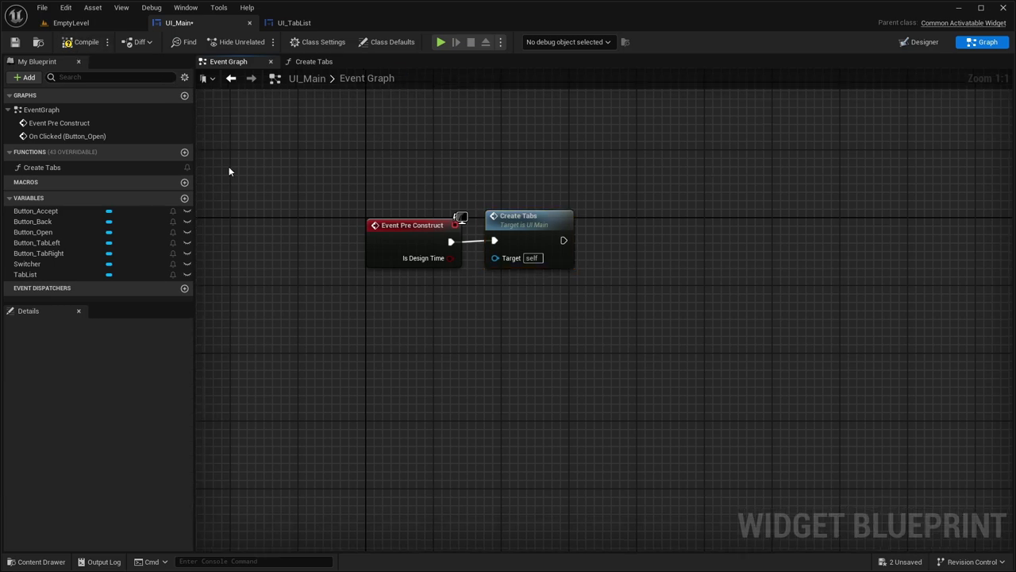
- Open the Create Tabs function and place a TabList getter above its entry node
double_click(555, 216)
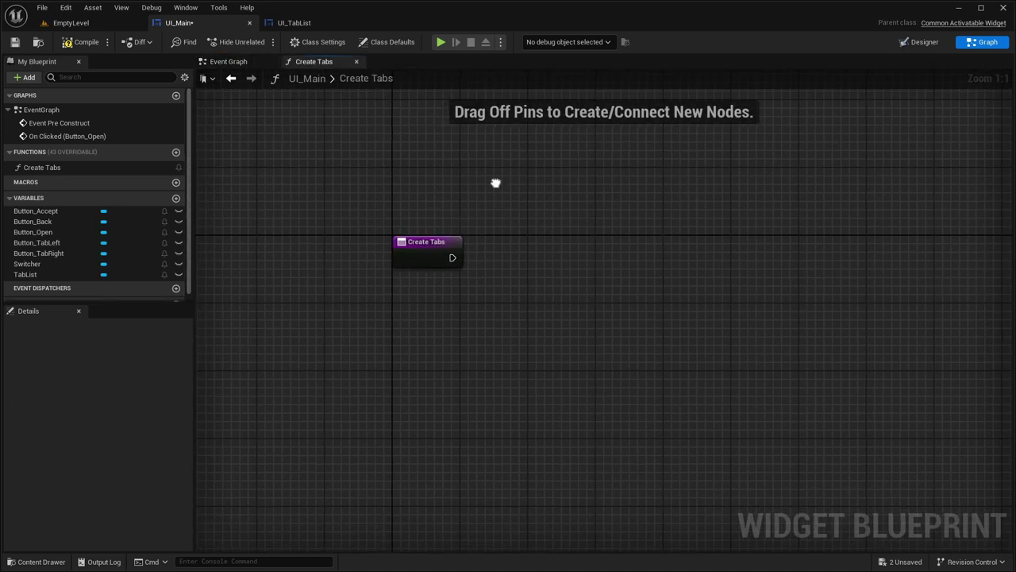
drag(39, 273, 421, 181)
click(430, 191)
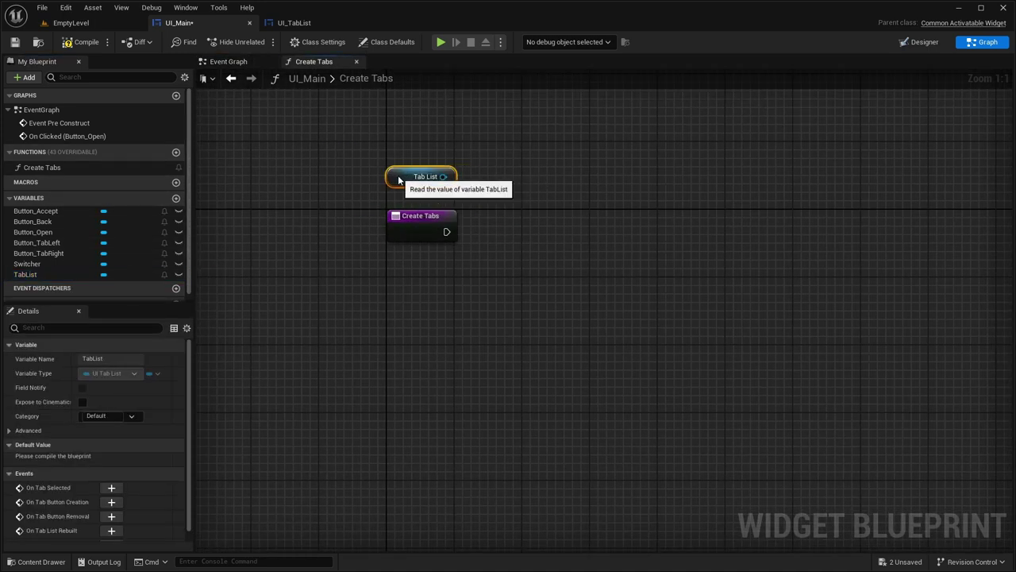
click(453, 157)
right_drag(453, 157, 396, 148)
- Add a Remove All Tabs node targeting Tab List and connect it to the Create Tabs entry node
drag(387, 168, 444, 196)
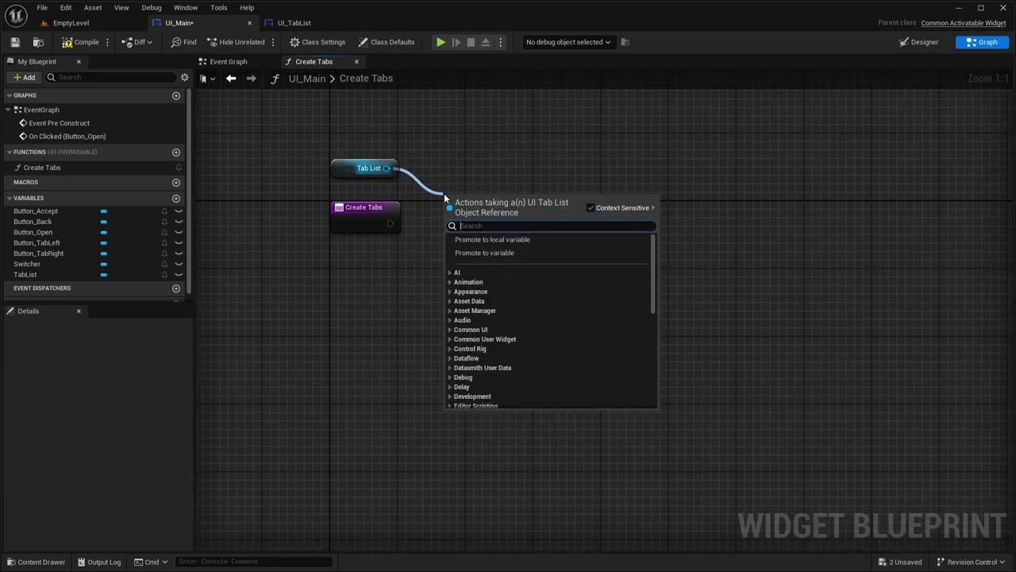
text(remov)
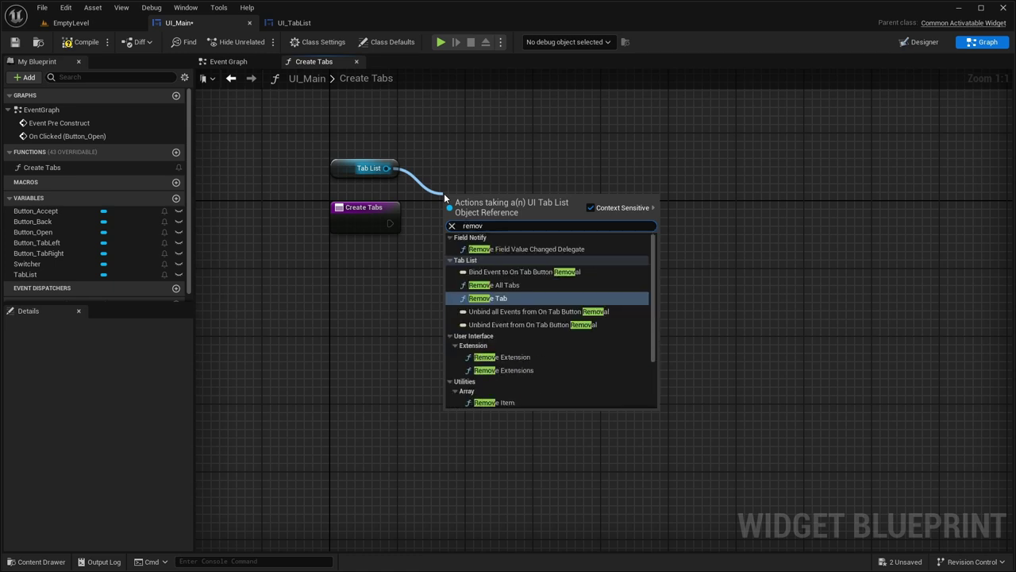
key(Up)
key(Return)
drag(449, 223, 390, 223)
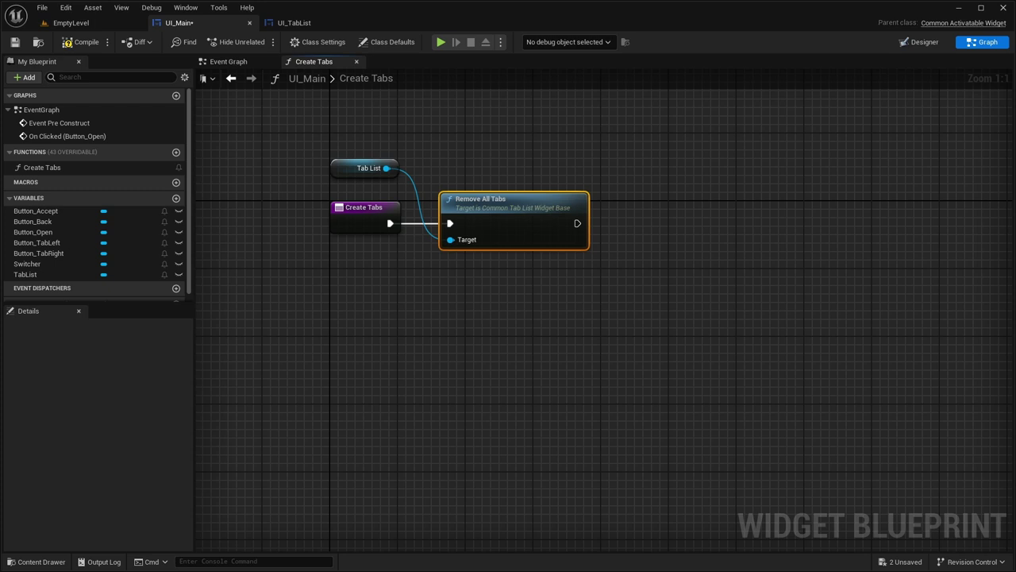
- Move the Tab List getter below the Create Tabs entry node
click(690, 174)
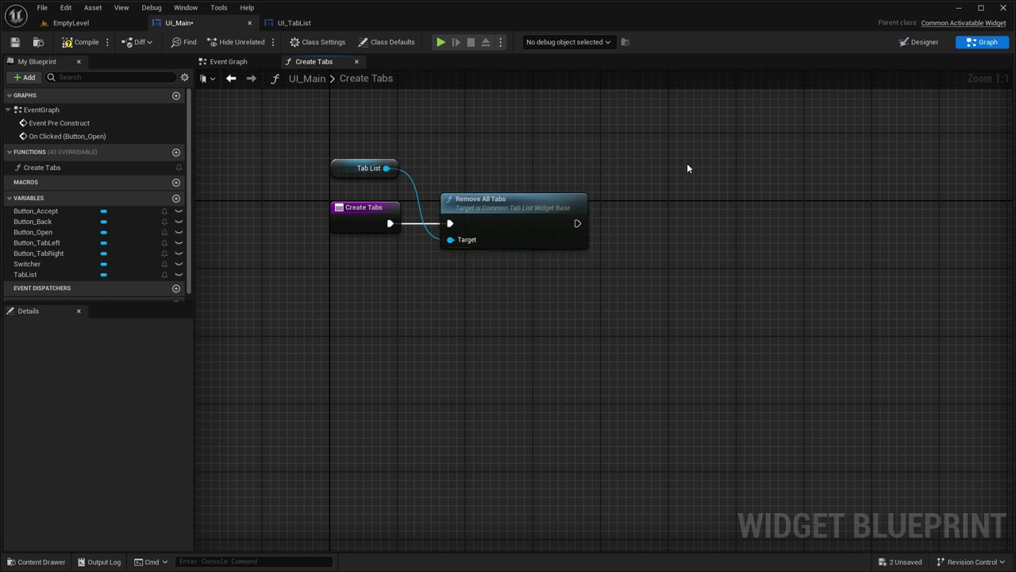
right_drag(688, 168, 619, 173)
drag(278, 176, 292, 280)
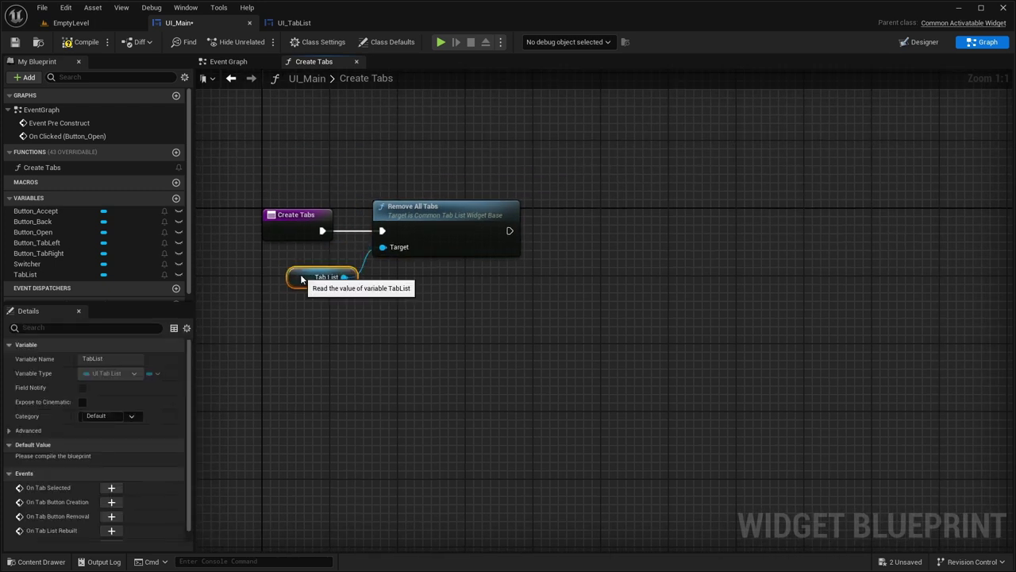
- Add a Set Linked Switcher node for Tab List after Remove All Tabs, with a reroute point on its Target wire
right_drag(484, 292, 405, 281)
drag(254, 267, 493, 236)
text(set linked)
key(Return)
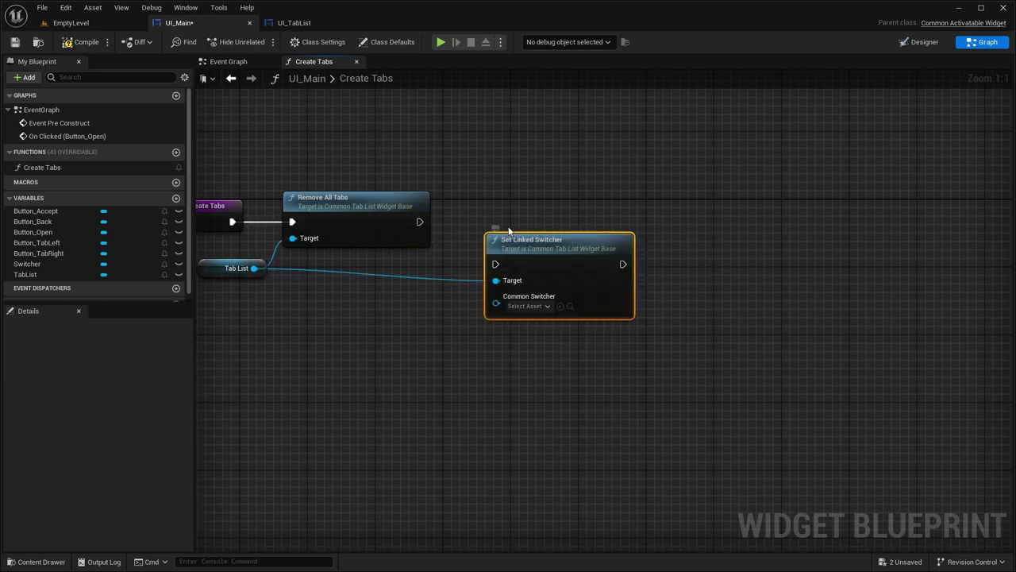
drag(502, 251, 471, 212)
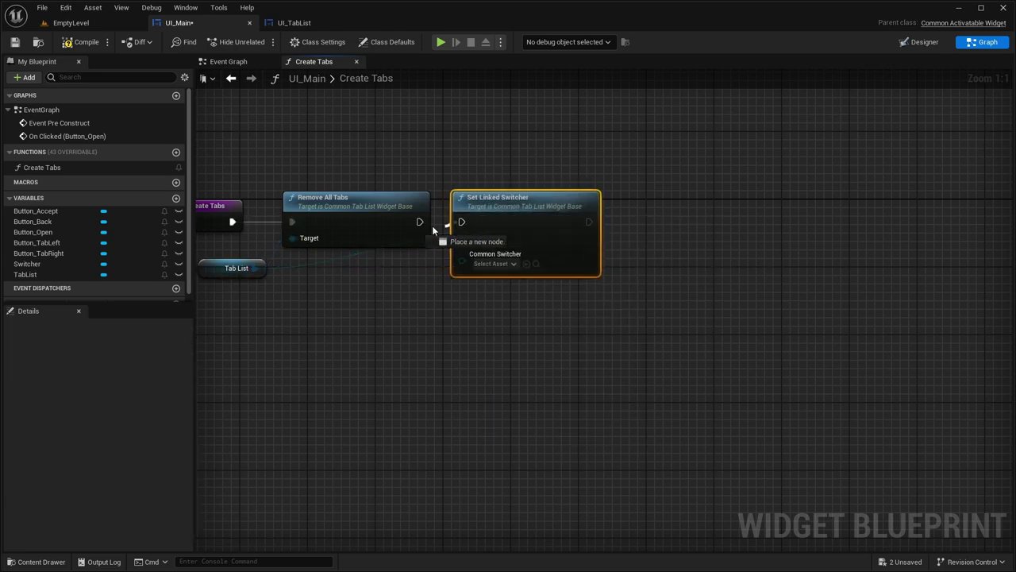
double_click(345, 251)
drag(354, 253, 421, 266)
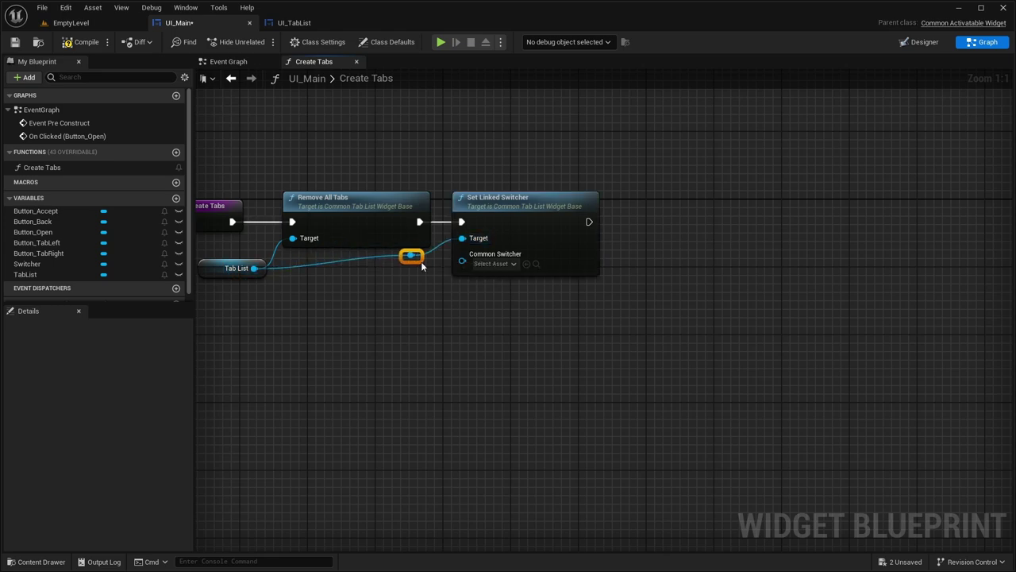
- Connect the Switcher variable to the Common Switcher input of Set Linked Switcher and tidy the getter's placement
drag(31, 263, 464, 256)
drag(377, 285, 376, 295)
click(594, 151)
right_drag(619, 144, 771, 160)
drag(469, 292, 460, 292)
click(614, 294)
right_drag(614, 294, 550, 291)
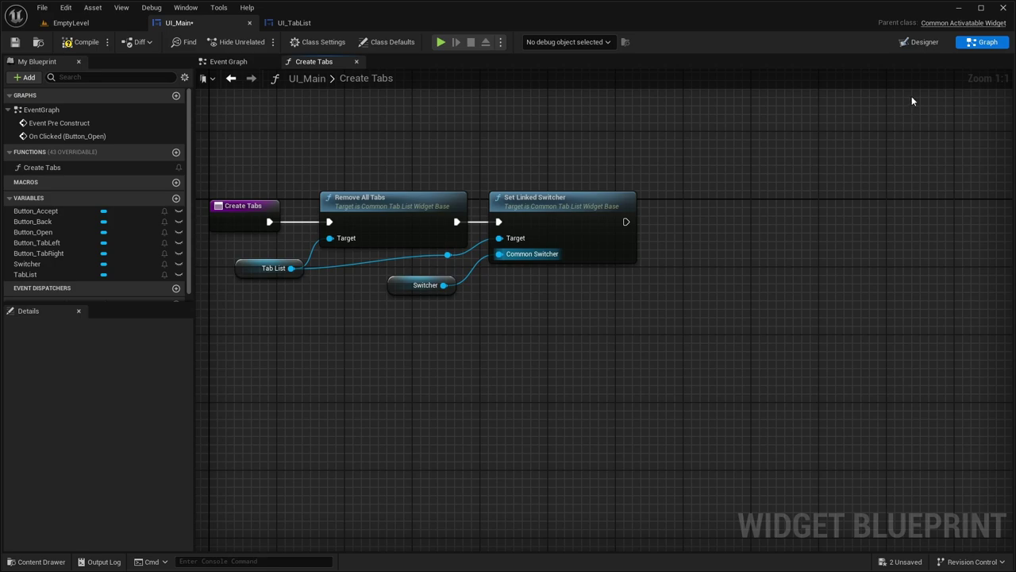
- Add an Image widget inside the Switcher in the designer and rename it Image_1
click(919, 41)
scroll(476, 277, up, 1)
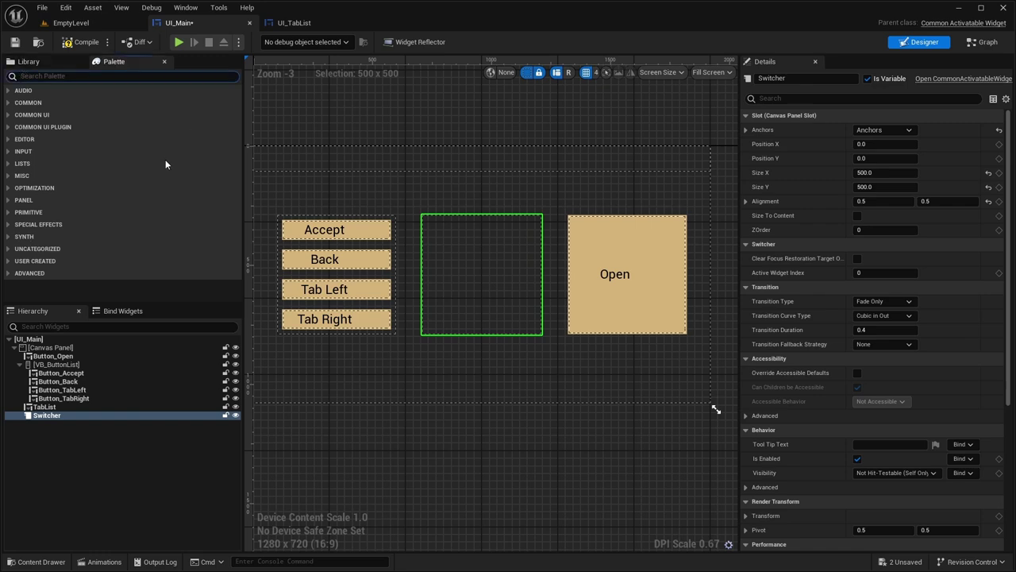
text(image)
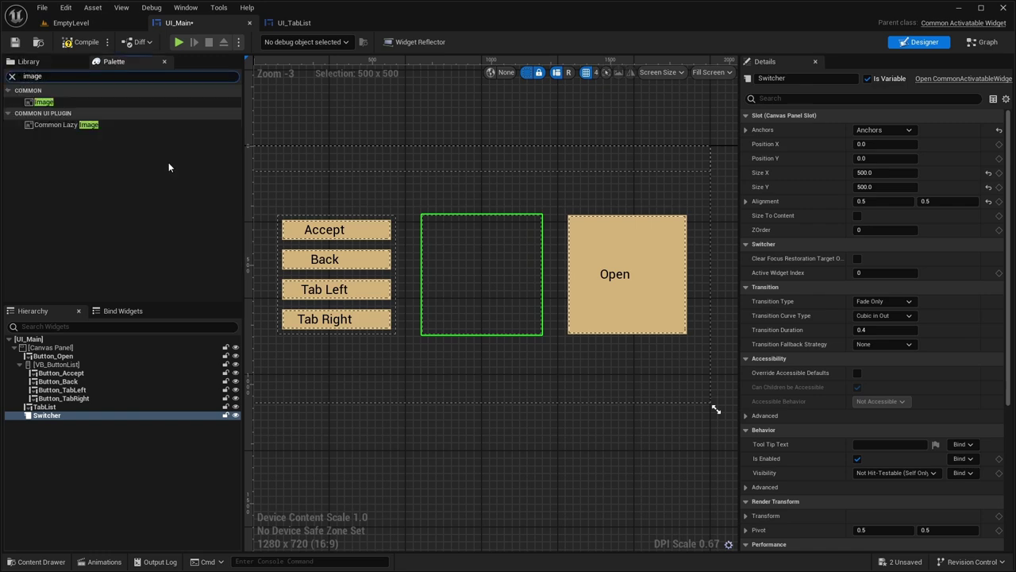
drag(86, 100, 50, 421)
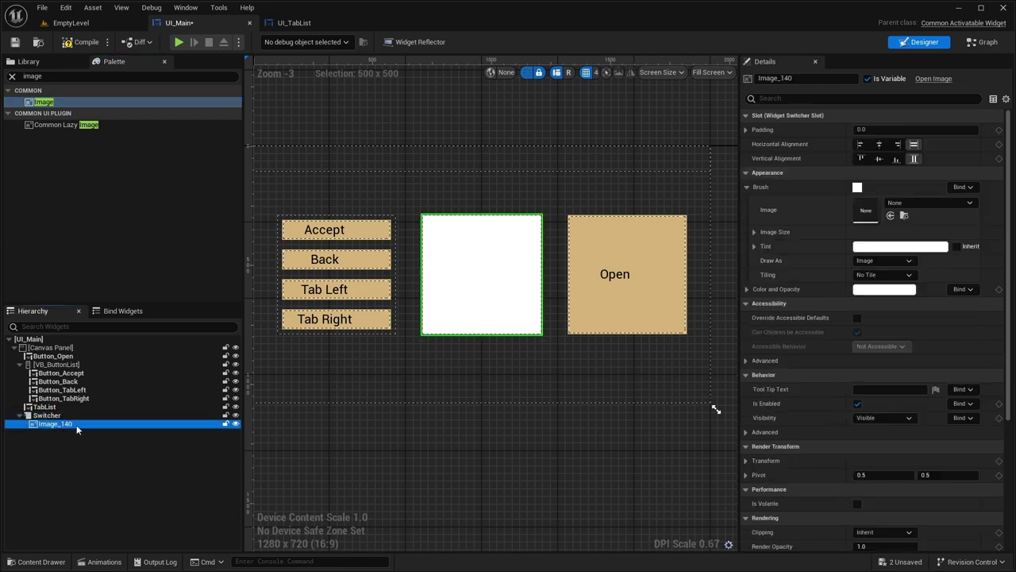
click(784, 79)
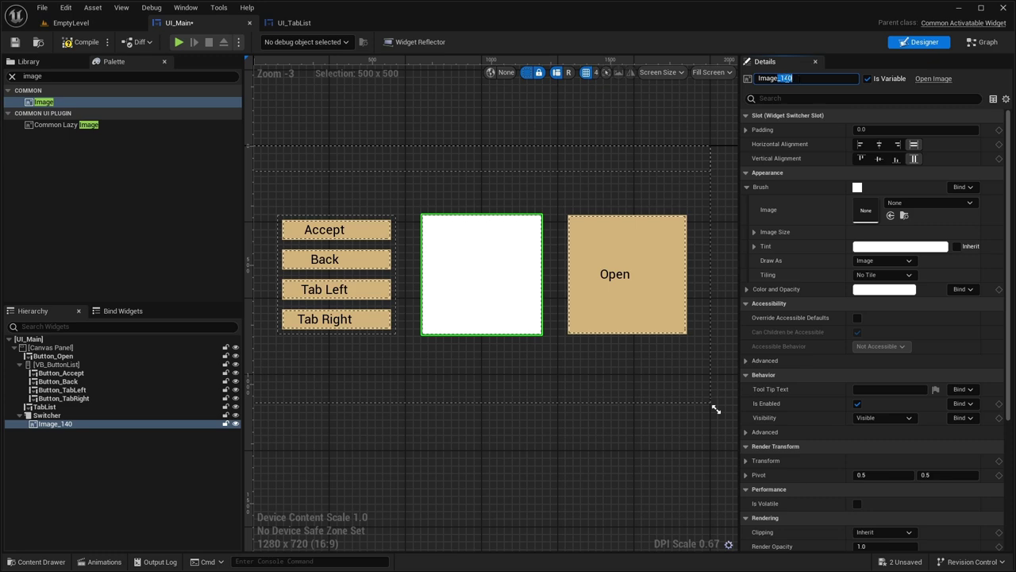
key(BackSpace)
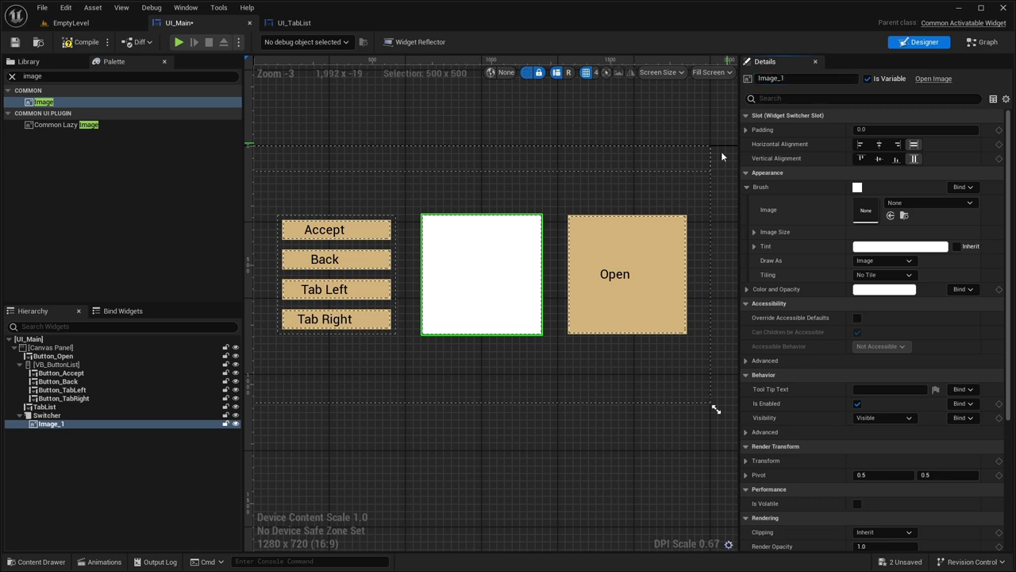
key(Return)
- Duplicate Image_1 three times inside the Switcher
key(ctrl+d)
key(ctrl+d)
key(ctrl+d)
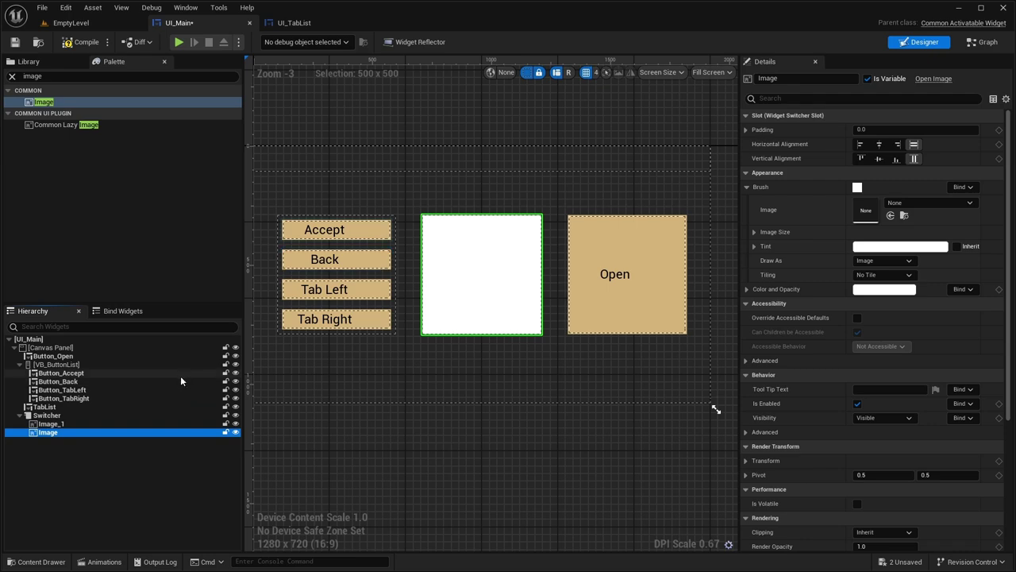
- Rename the unnumbered Image duplicate as Image_4 and move it below Image_3 in the hierarchy
click(55, 433)
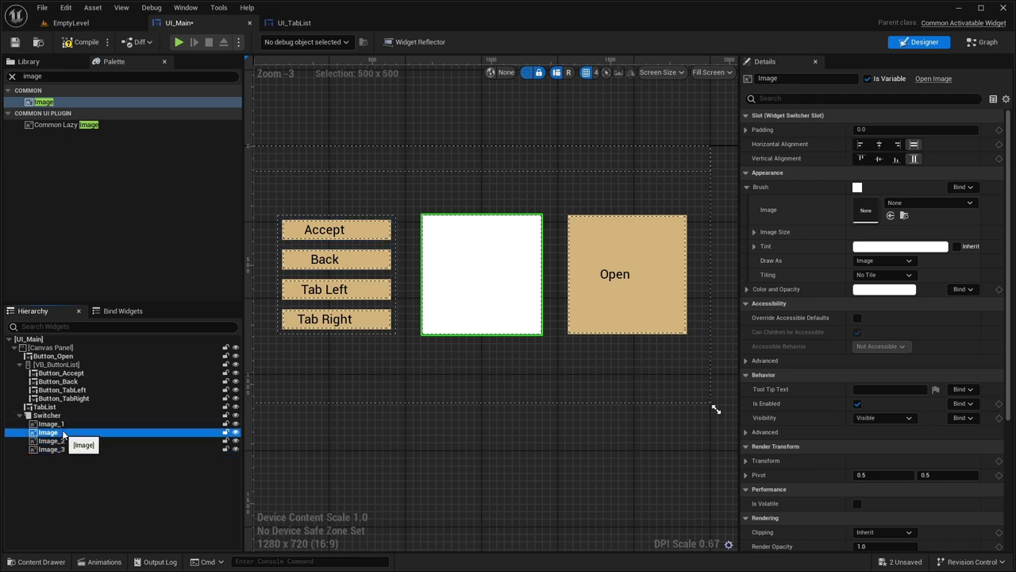
click(804, 78)
text(_4)
key(Return)
drag(56, 433, 58, 450)
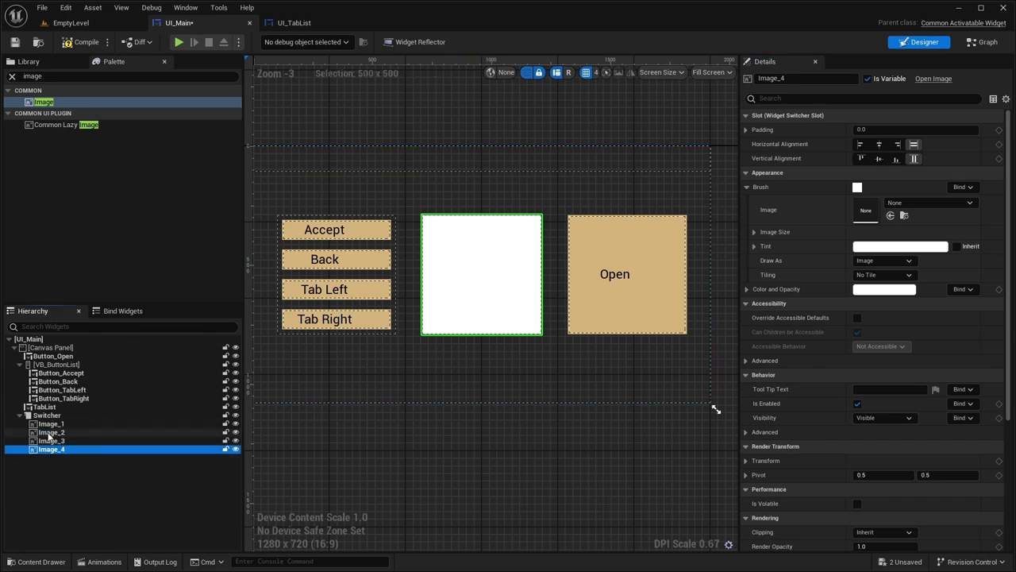
- Browse the project content to the Images folder under CommonUi, Input, ControllerData
click(35, 562)
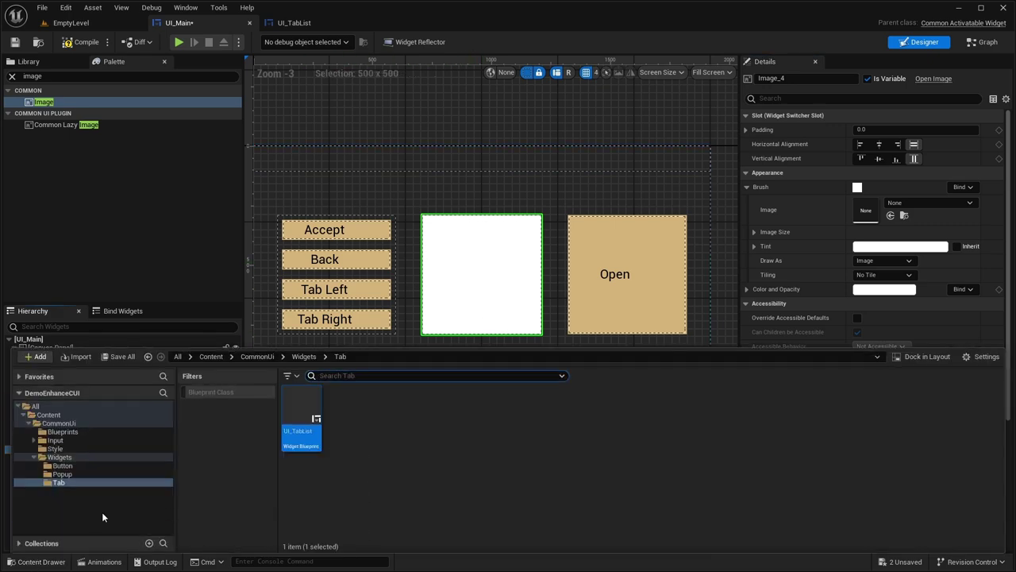
click(59, 458)
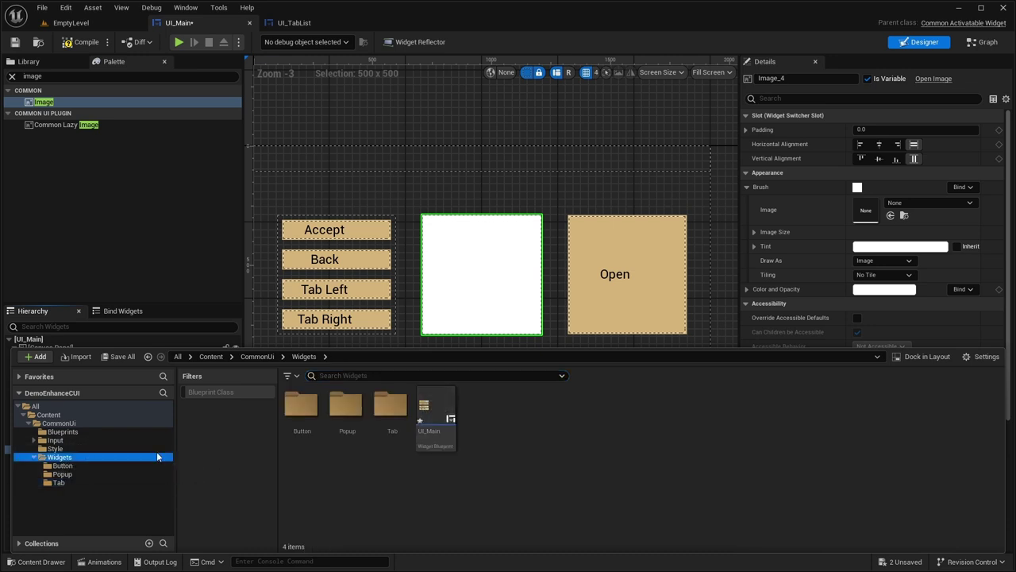
click(62, 449)
click(57, 441)
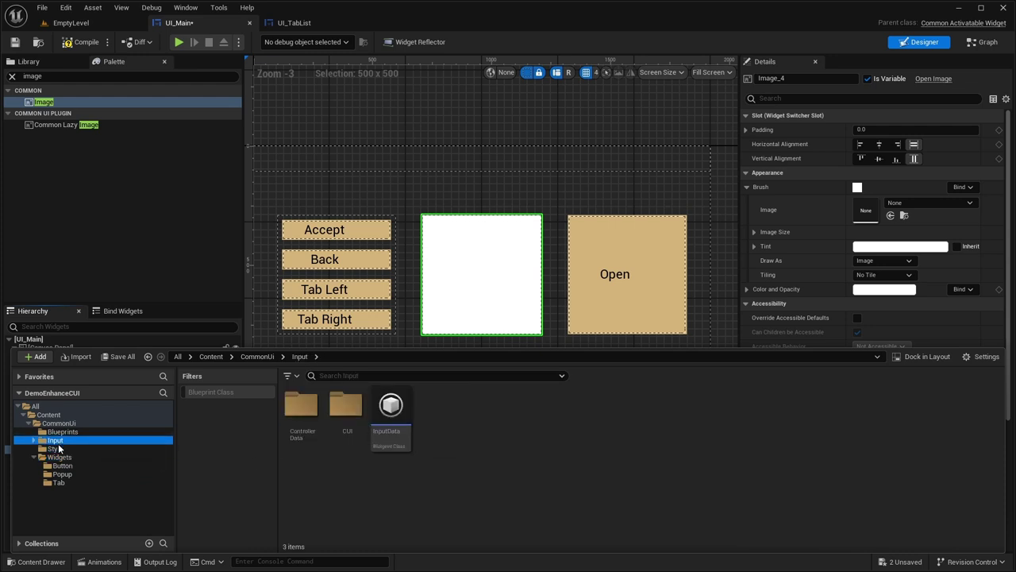
double_click(290, 429)
double_click(301, 407)
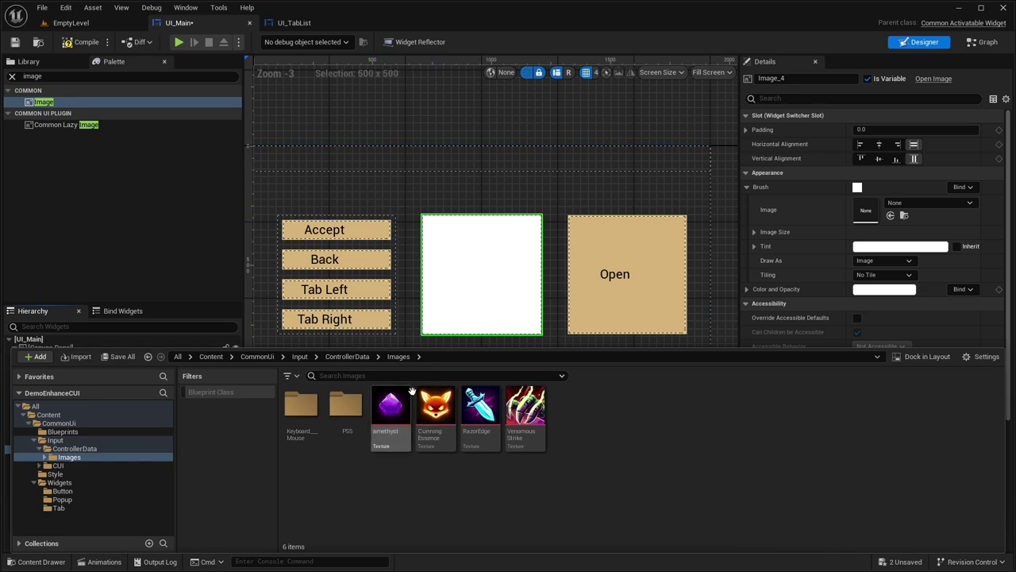
click(303, 185)
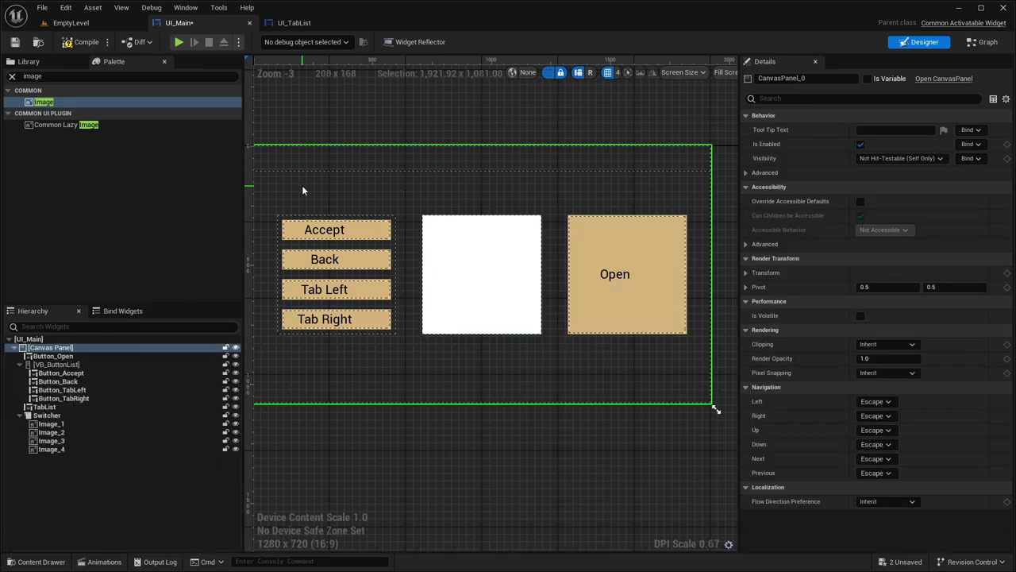
- Assign the amethyst texture to Image_1's brush
click(50, 423)
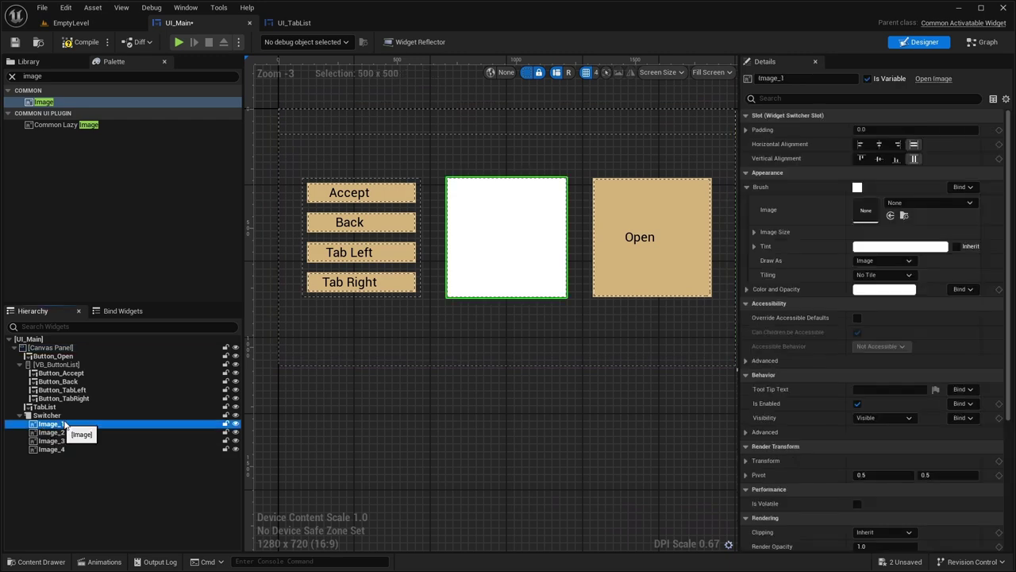
key(ctrl+space)
mouse_move(390, 413)
mouse_down()
mouse_move(895, 216)
mouse_move(870, 210)
mouse_up()
- Assign the CunningEssence texture to Image_2's brush
click(51, 432)
key(ctrl+space)
click(436, 417)
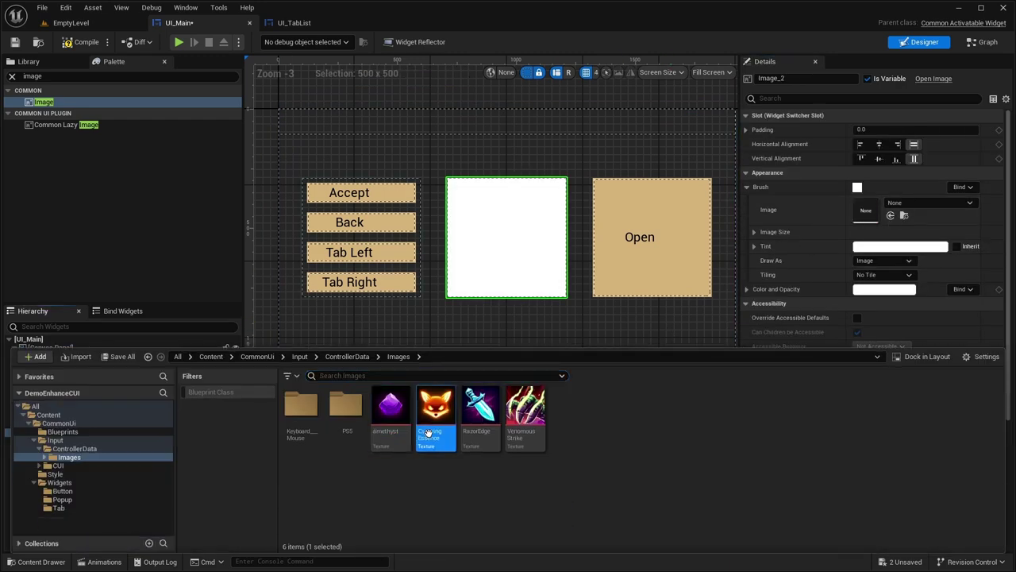
click(889, 215)
- Assign the RazorEdge texture to Image_3's brush
click(65, 438)
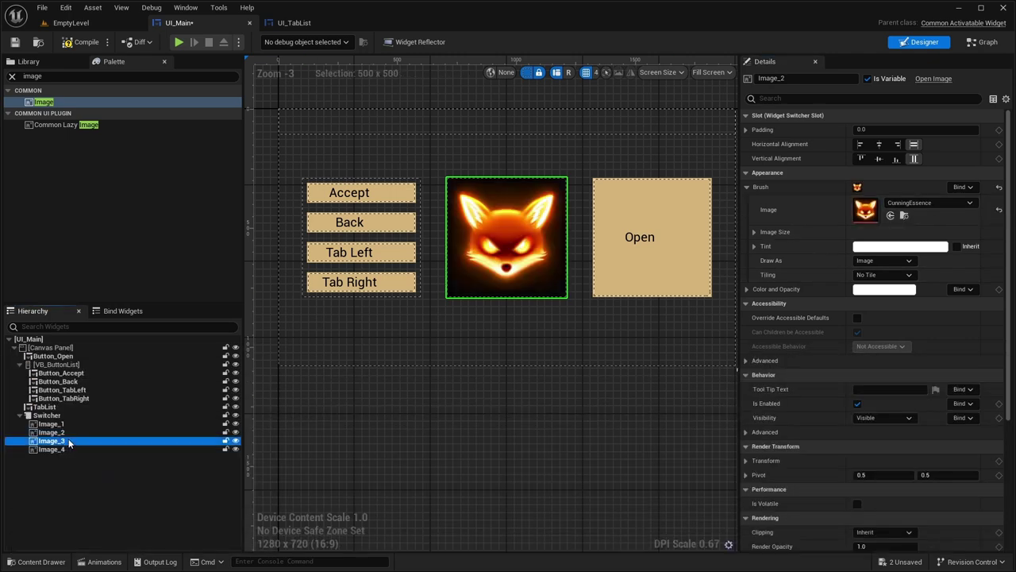
key(ctrl+space)
click(480, 408)
click(890, 215)
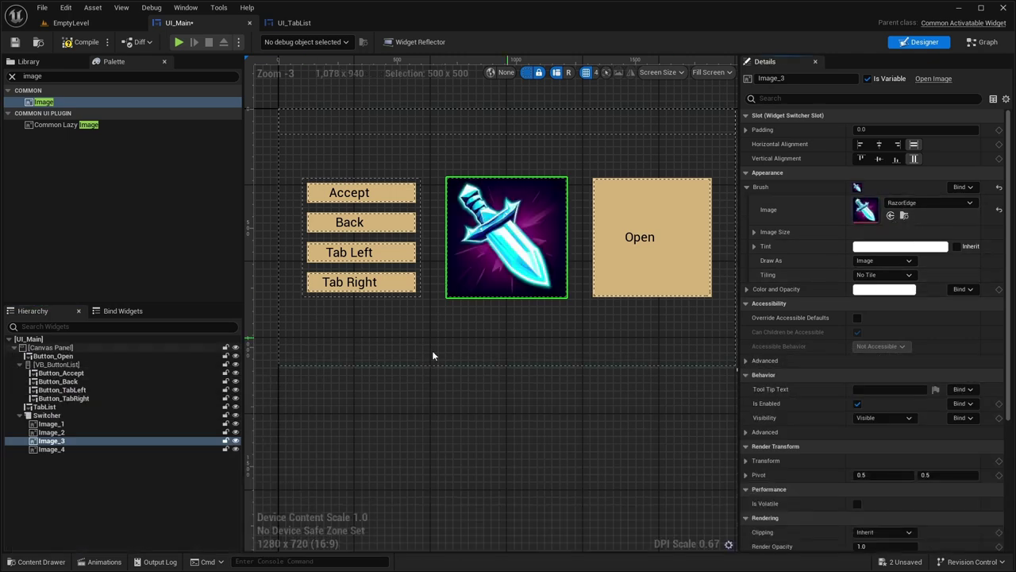
- Assign the VenomousStrike texture to Image_4's brush and save the widget
click(51, 450)
key(ctrl+space)
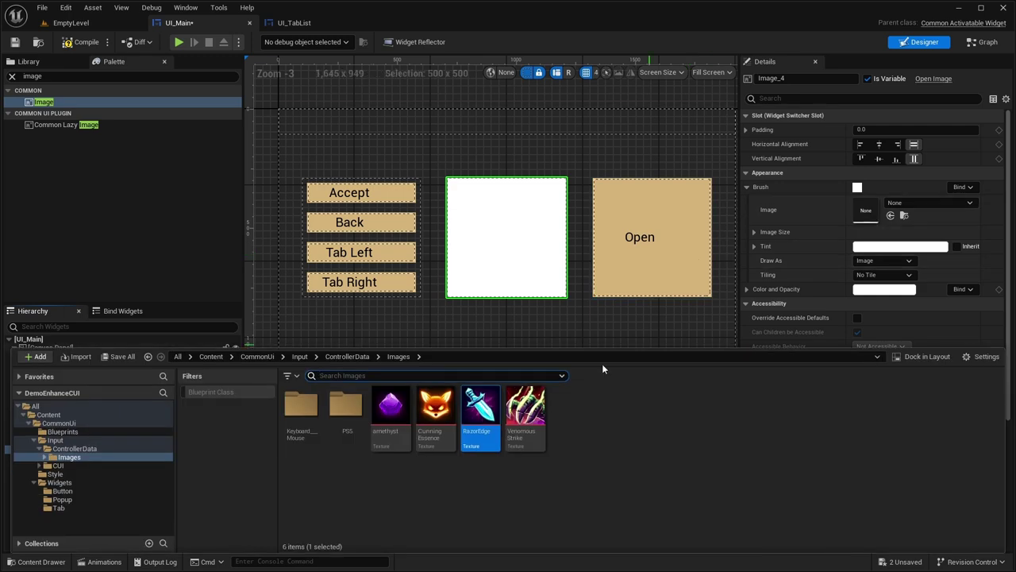
click(525, 411)
click(889, 215)
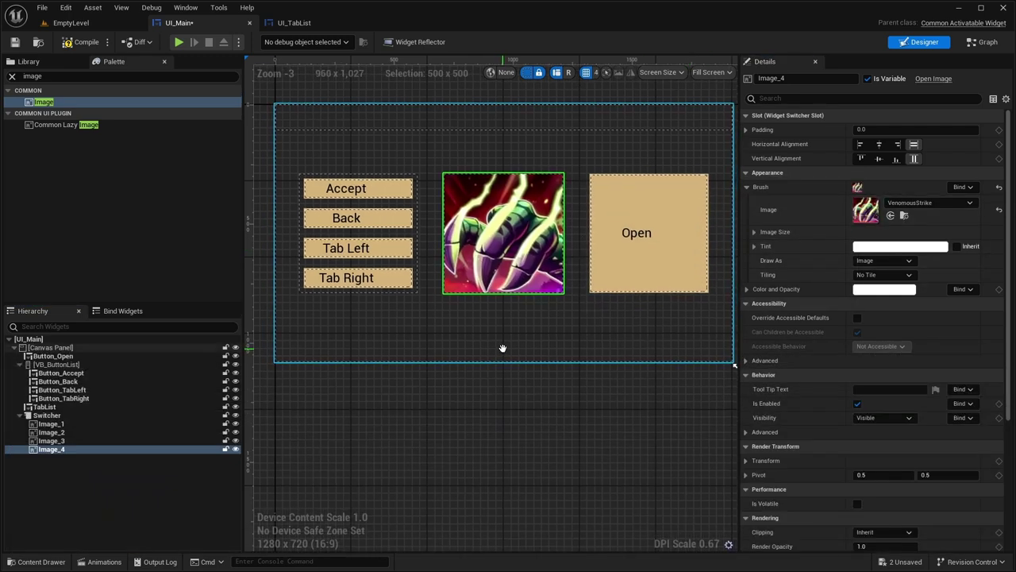
key(ctrl+s)
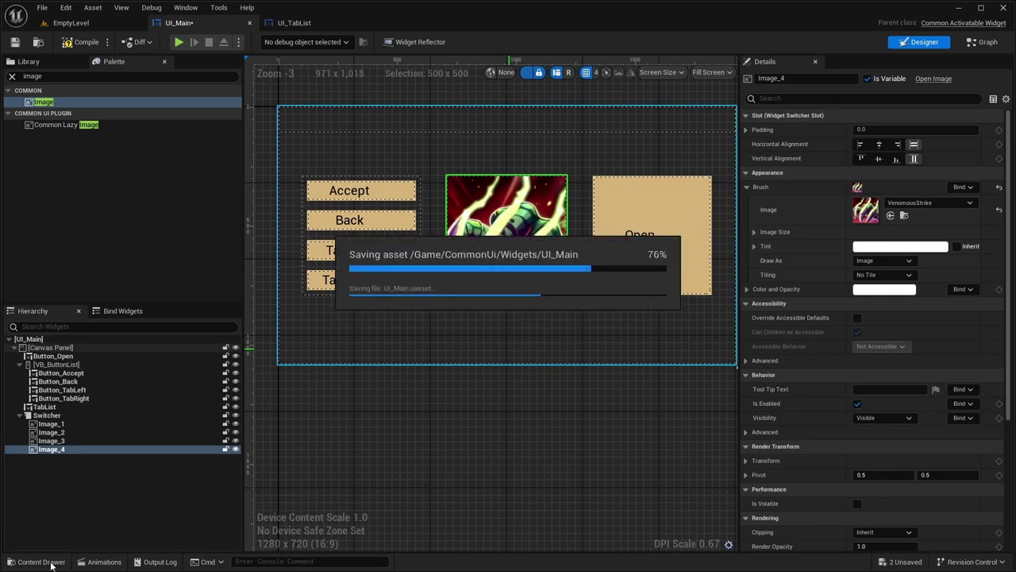
click(38, 561)
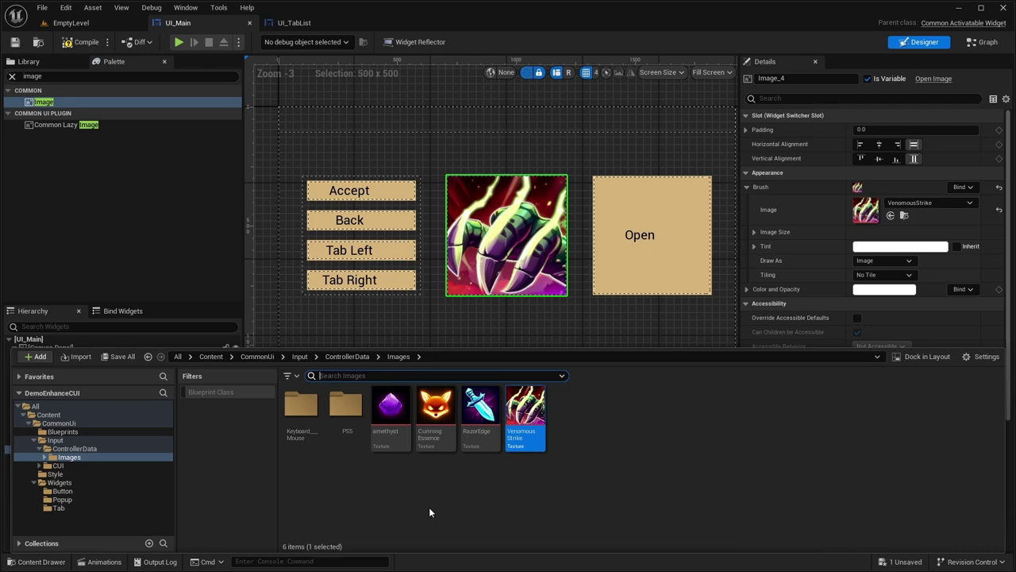
right_drag(476, 300, 500, 350)
right_drag(658, 318, 634, 338)
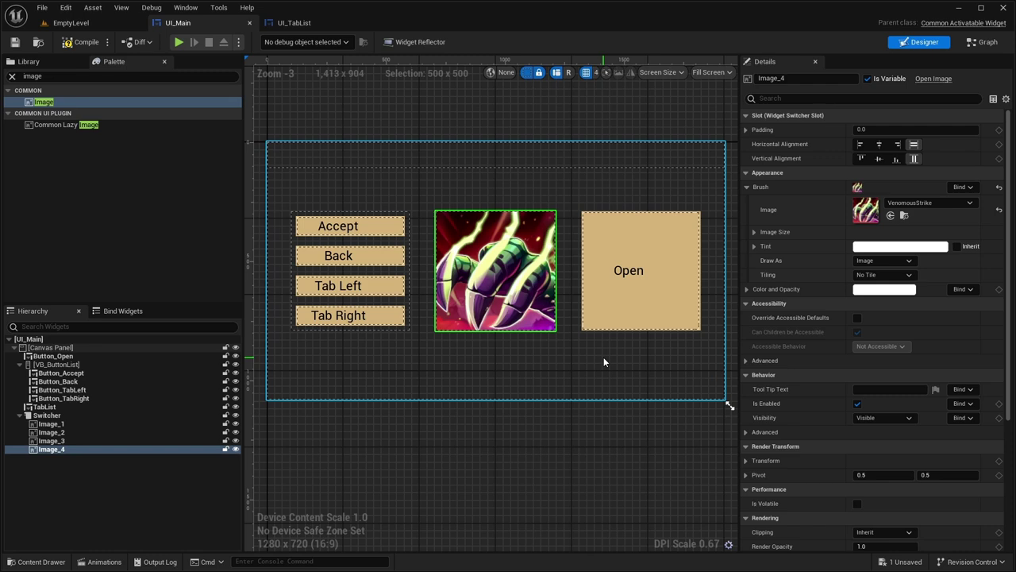
key(ctrl+space)
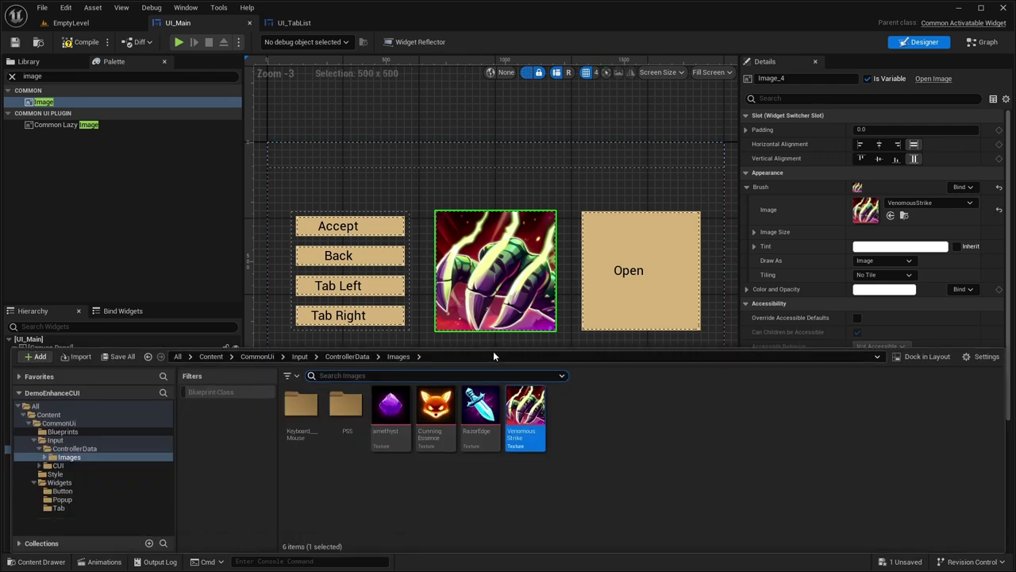
click(458, 193)
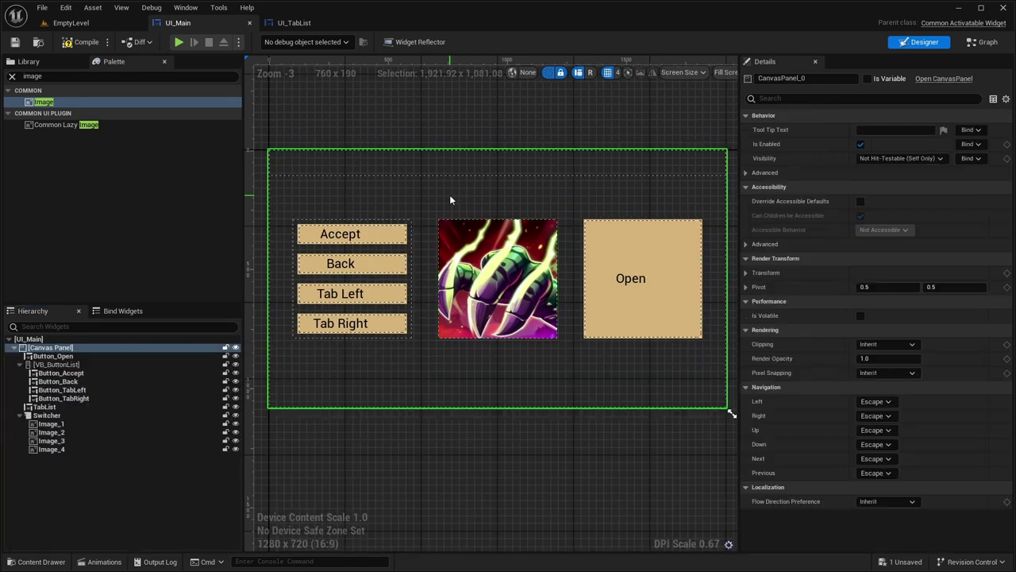
- Wrap the Switcher with a Common Border and set the border's content padding to 10
right_click(48, 415)
mouse_move(79, 359)
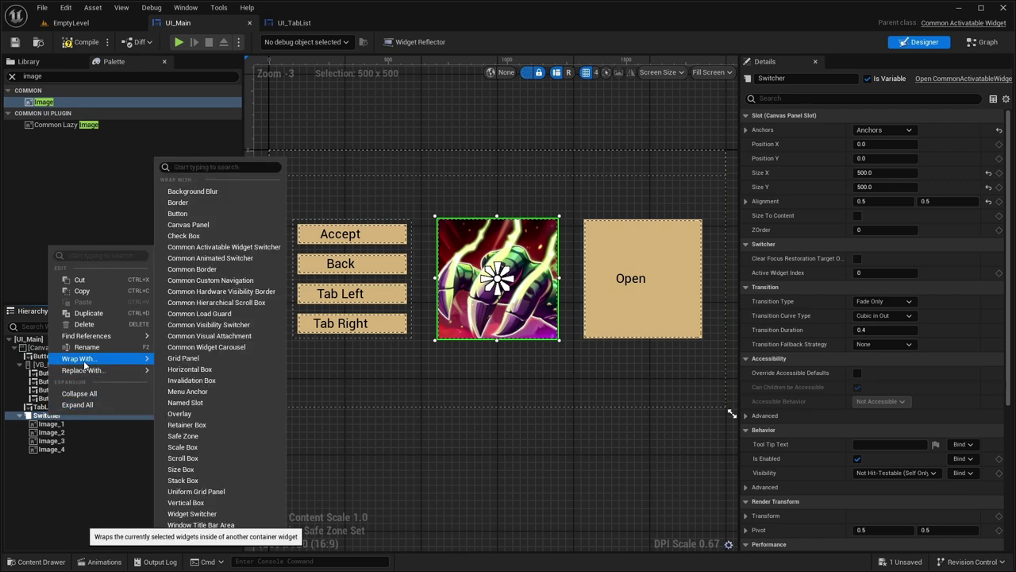
click(194, 269)
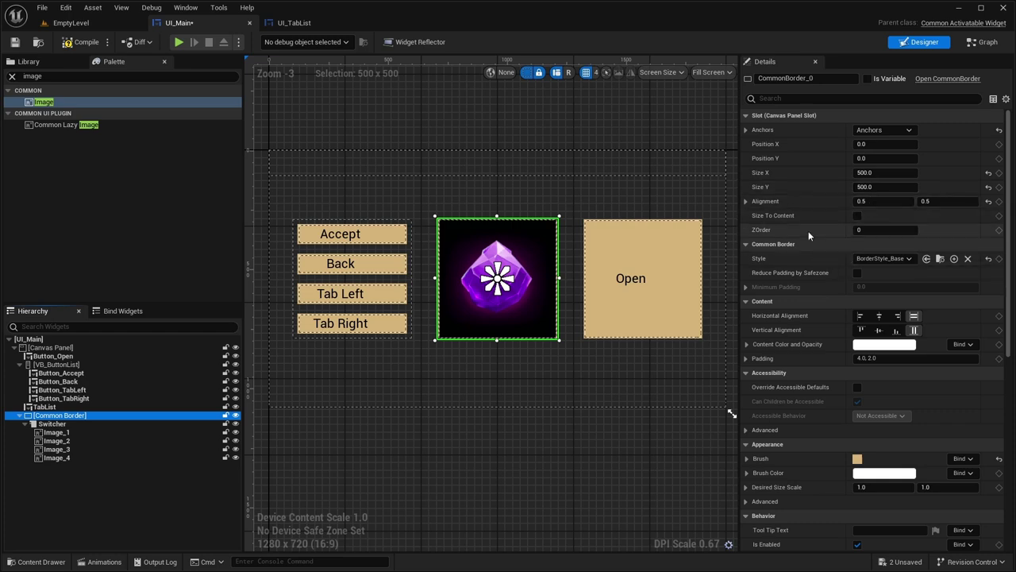
click(873, 358)
text(10)
key(Return)
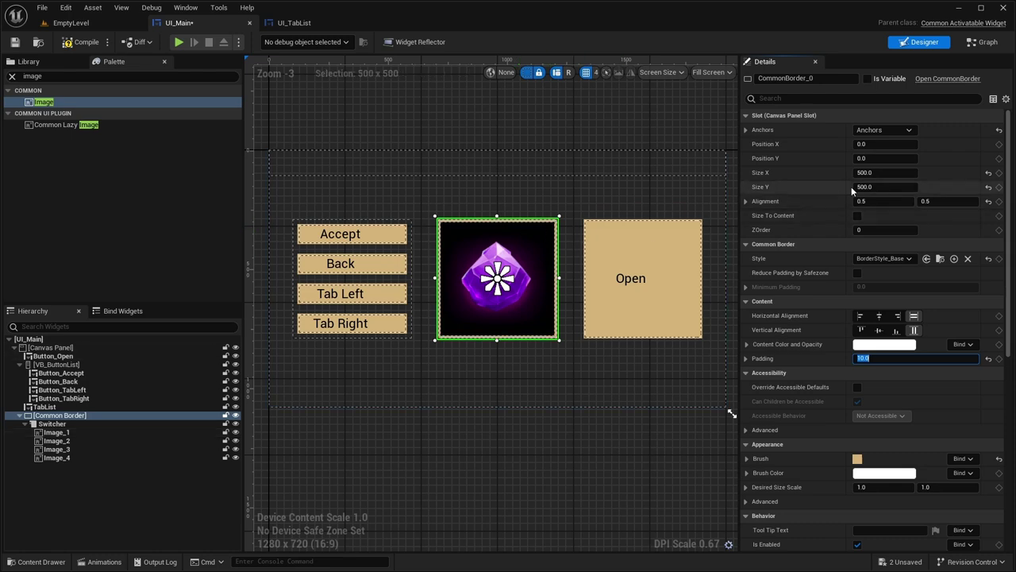
- Set both Size X and Size Y of the Common Border around the Switcher to 520
click(872, 173)
text(5)
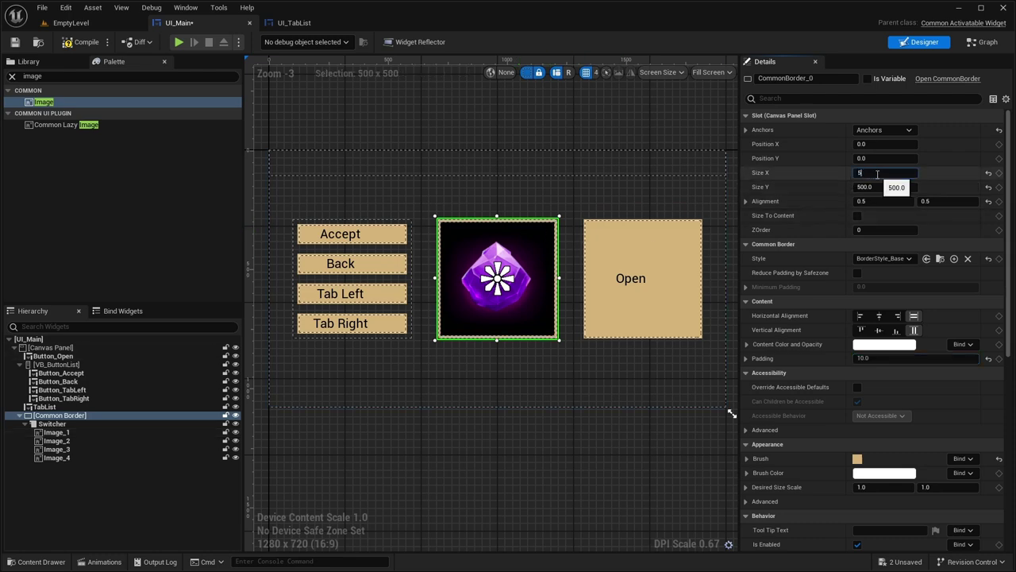
text(20)
key(Return)
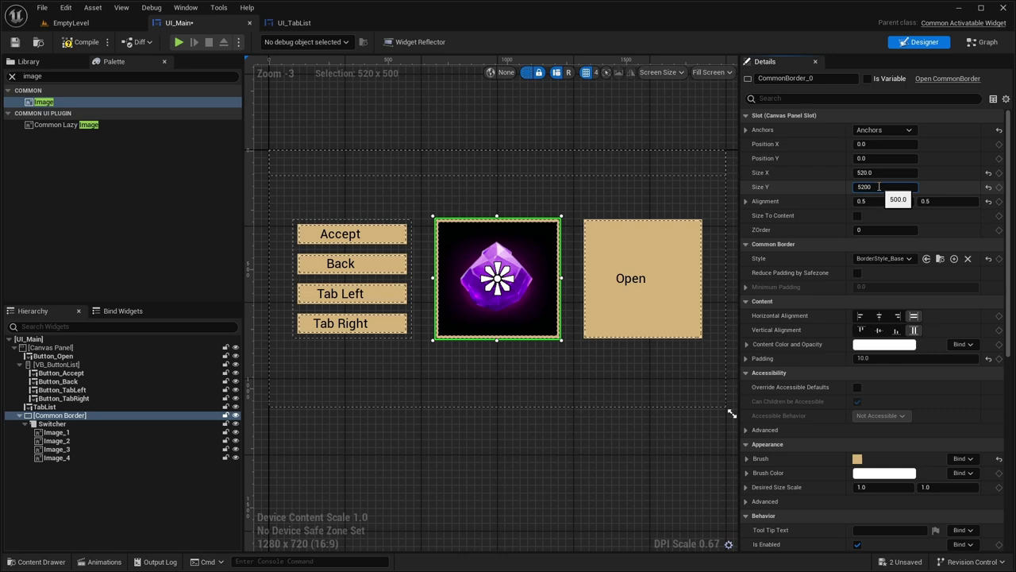
key(Return)
click(604, 427)
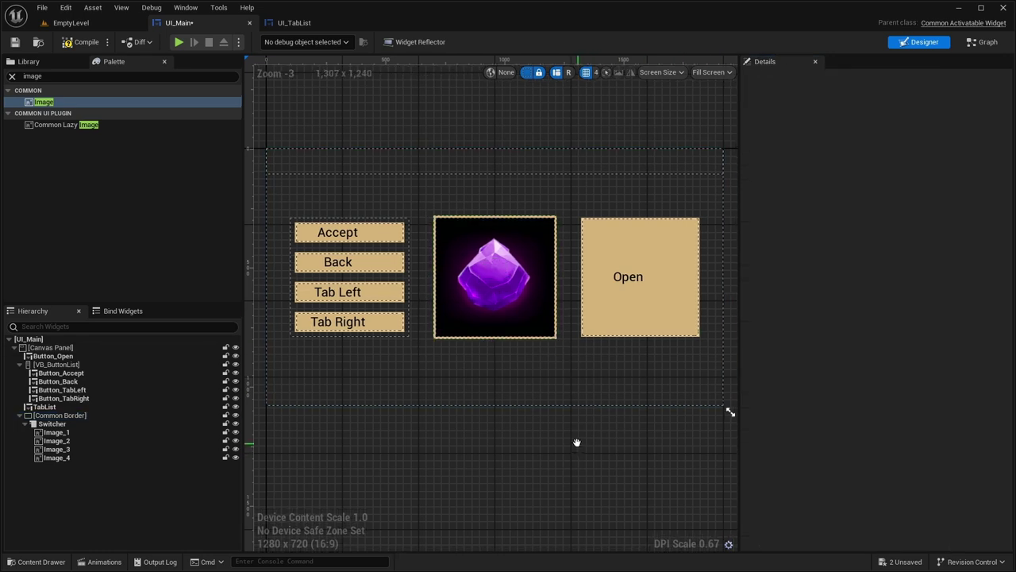
- Add a Get Children Count node fed by the Switcher reference in UI_Main's Create Tabs function graph
scroll(513, 317, up, 2)
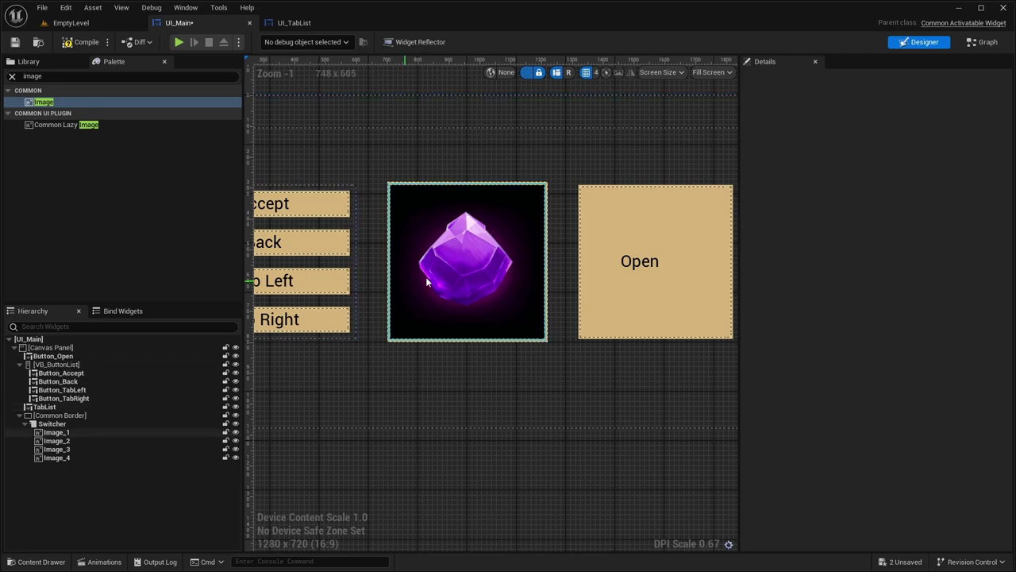
right_drag(385, 360, 388, 348)
scroll(389, 348, down, 2)
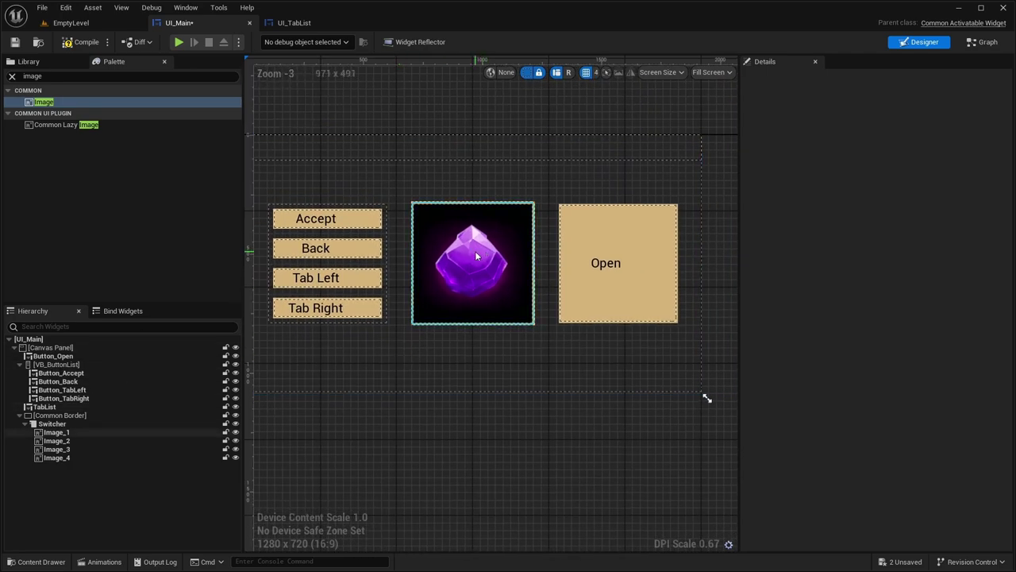
click(984, 42)
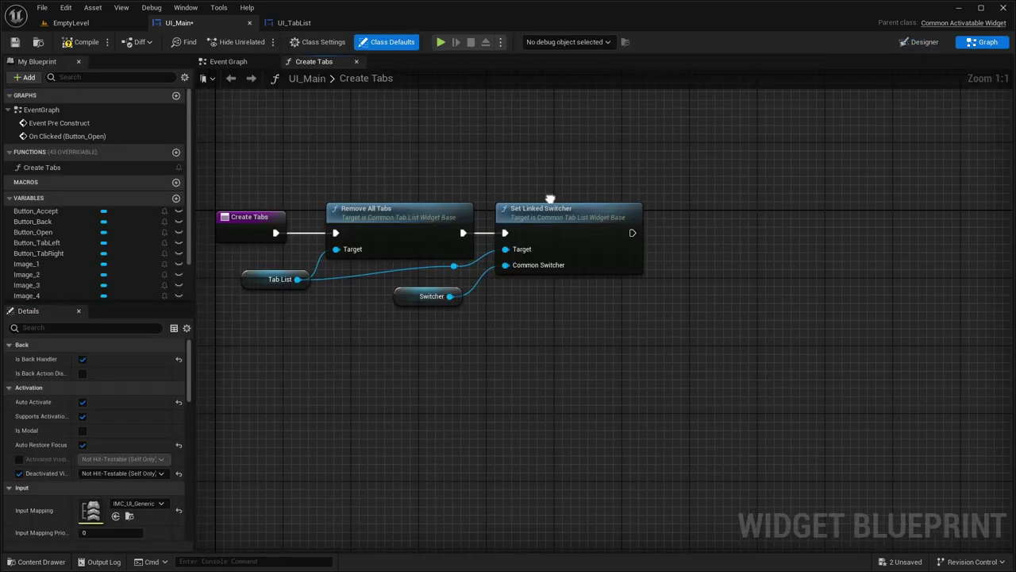
right_drag(547, 330, 539, 331)
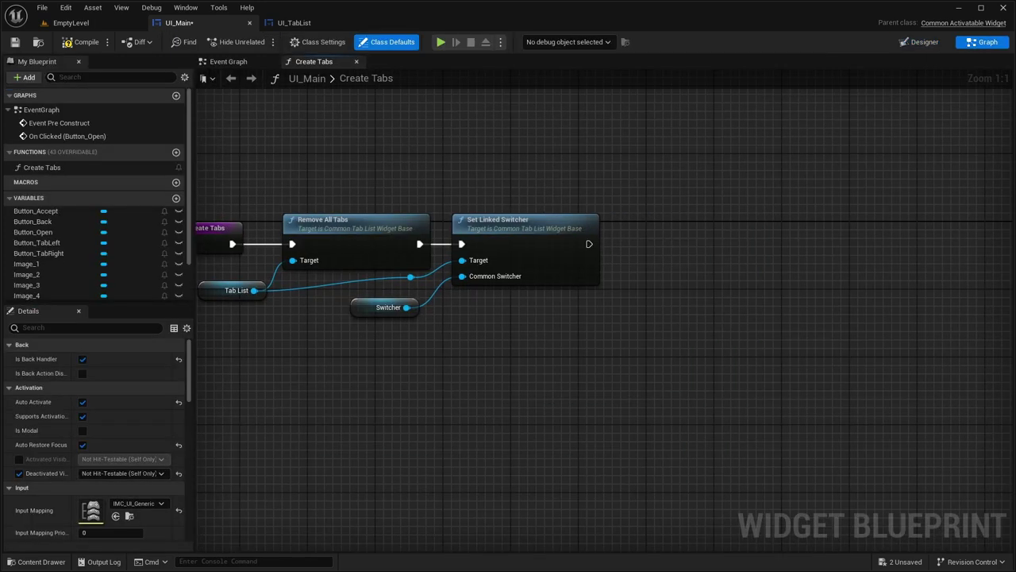
right_drag(532, 334, 531, 367)
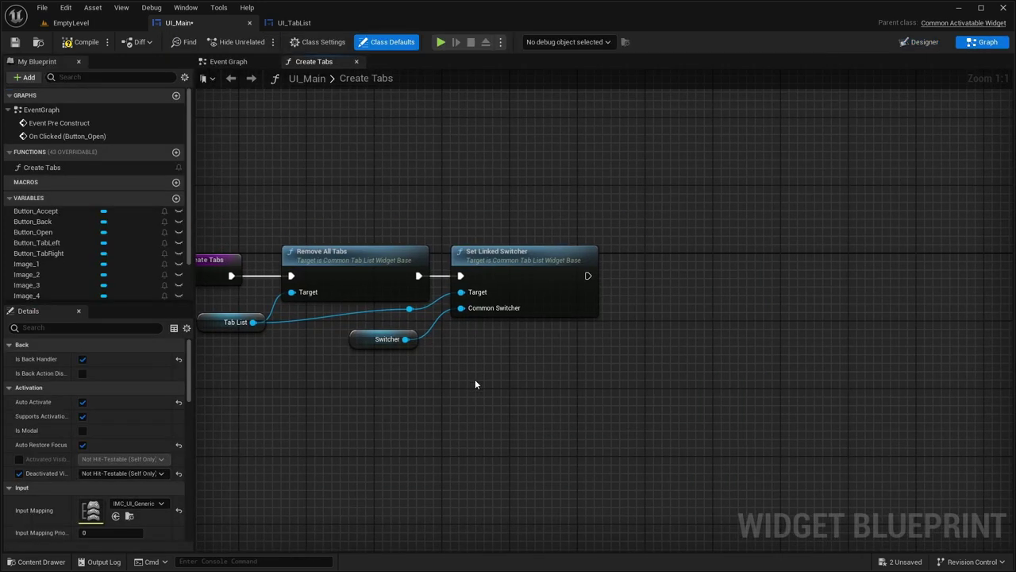
drag(405, 339, 454, 347)
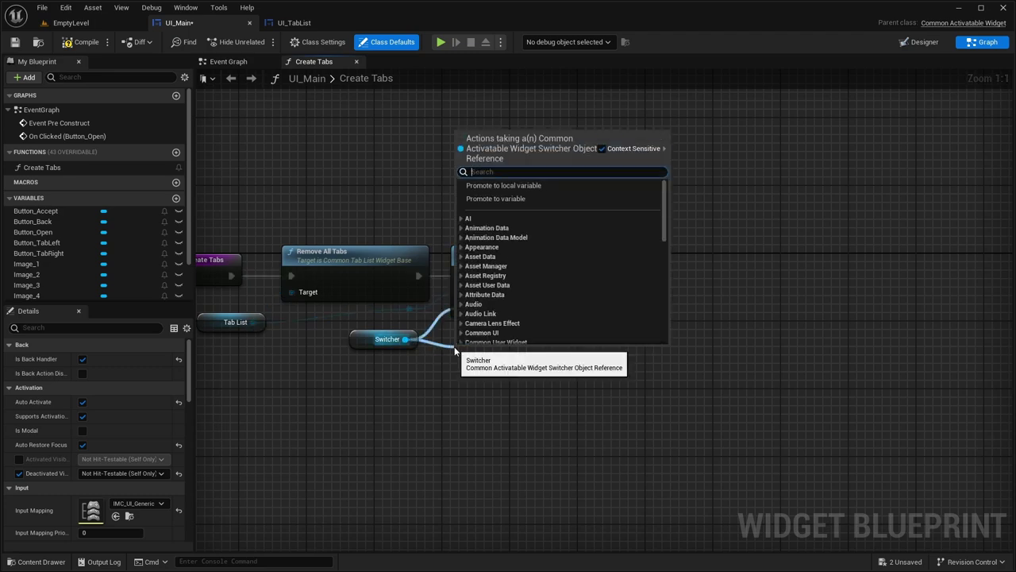
text(get children)
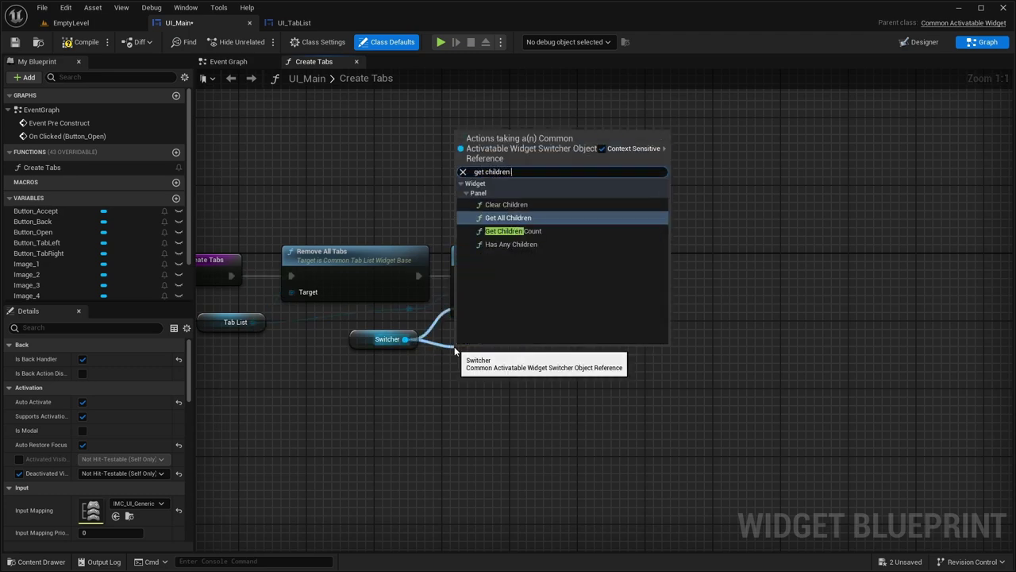
key(Down)
key(Return)
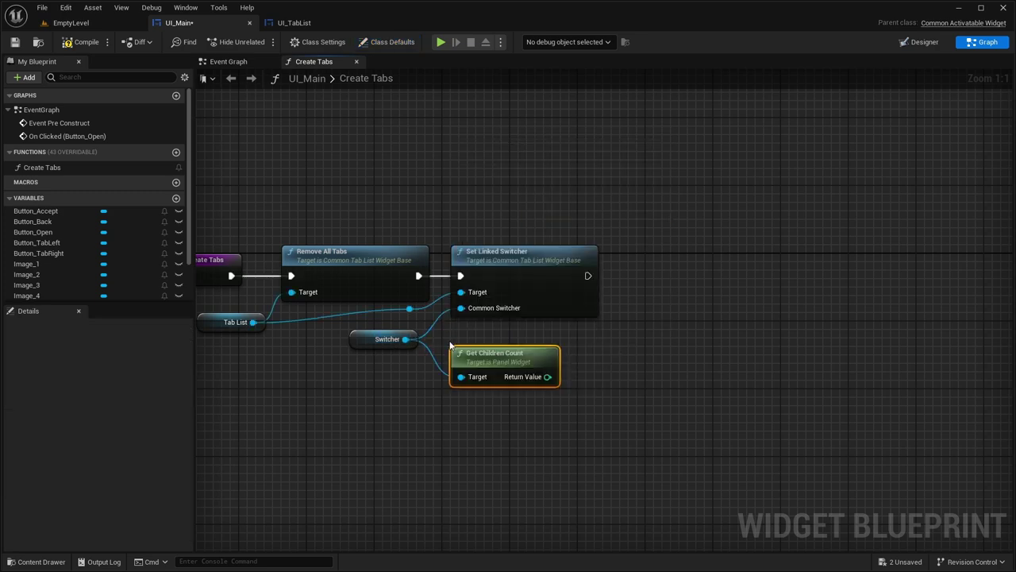
- Add a For Loop after Set Linked Switcher, with First Index 1 and the children count feeding Last Index
right_drag(540, 351, 490, 362)
drag(496, 388, 587, 330)
text(for loop)
key(Return)
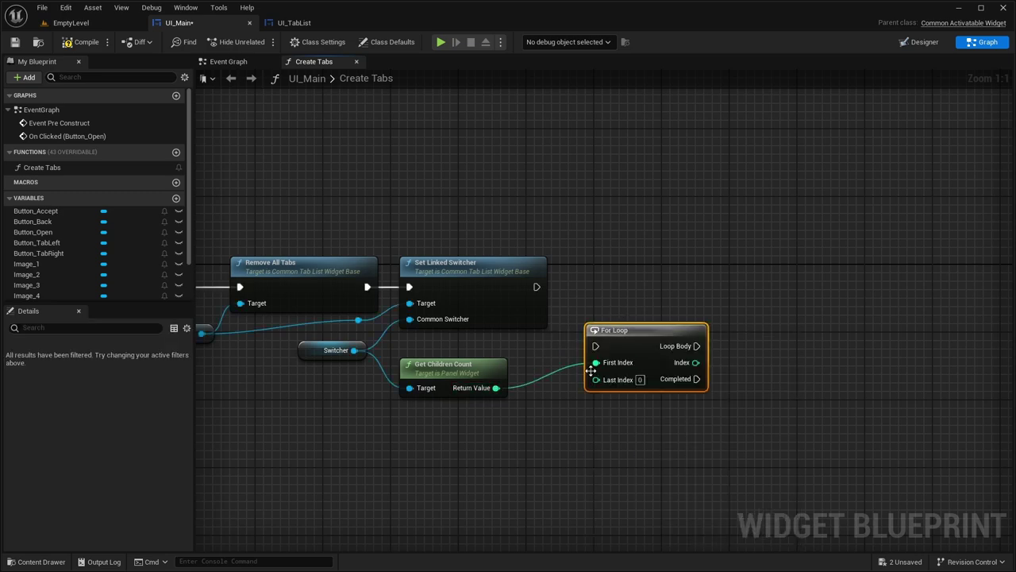
mouse_move(596, 361)
ctrl+mouse_down()
mouse_move(583, 380)
mouse_move(596, 379)
ctrl+mouse_up()
drag(617, 340, 537, 286)
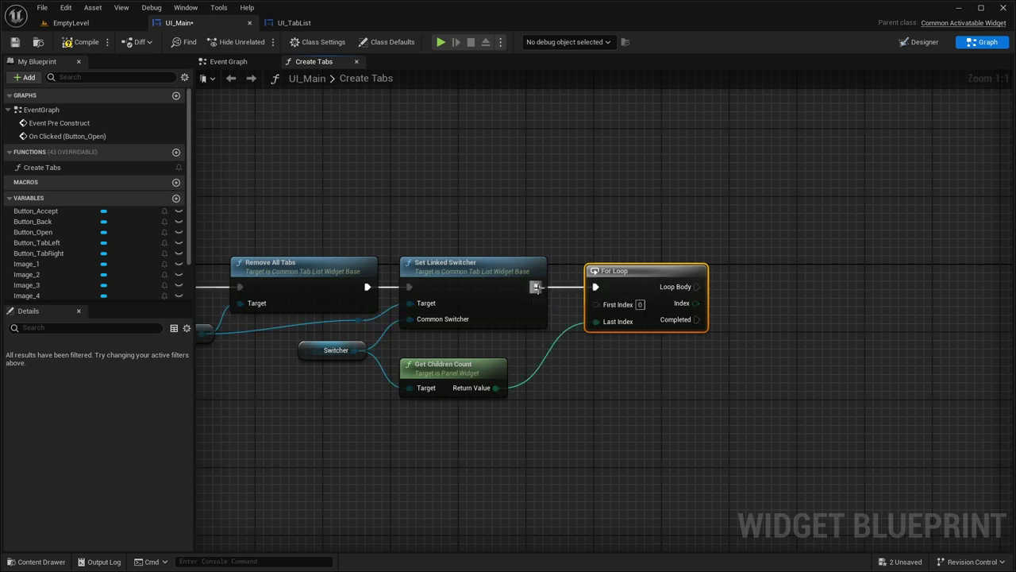
text(1)
click(647, 223)
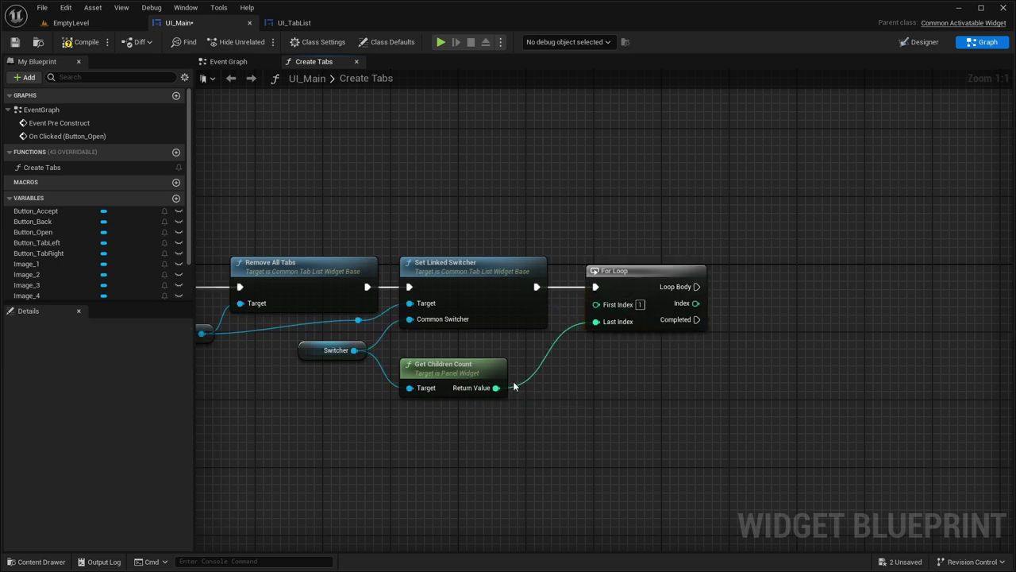
- Promote the For Loop's Index output to a local variable and place its setter on the Loop Body execution
right_drag(717, 311, 559, 274)
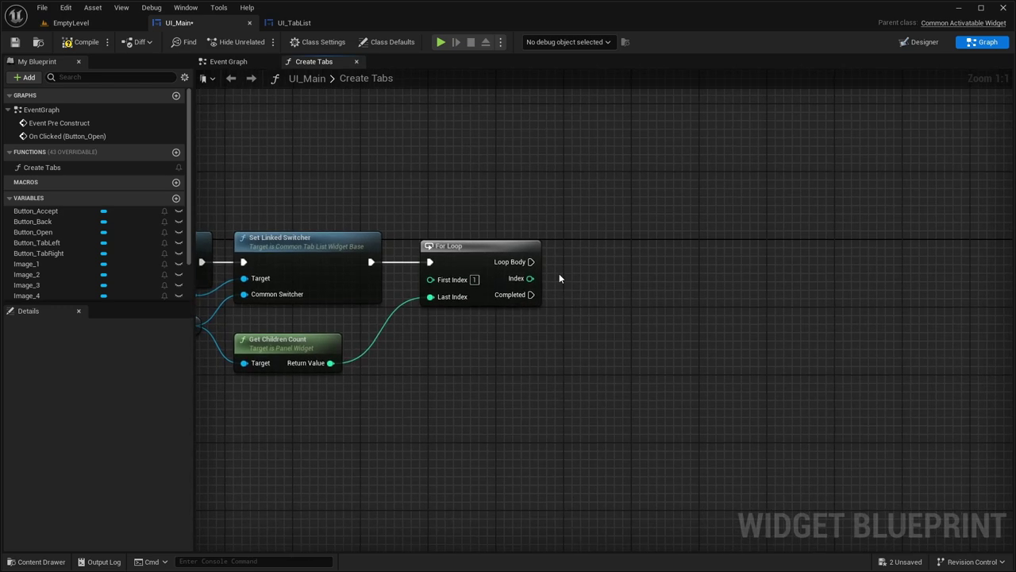
right_drag(549, 273, 512, 260)
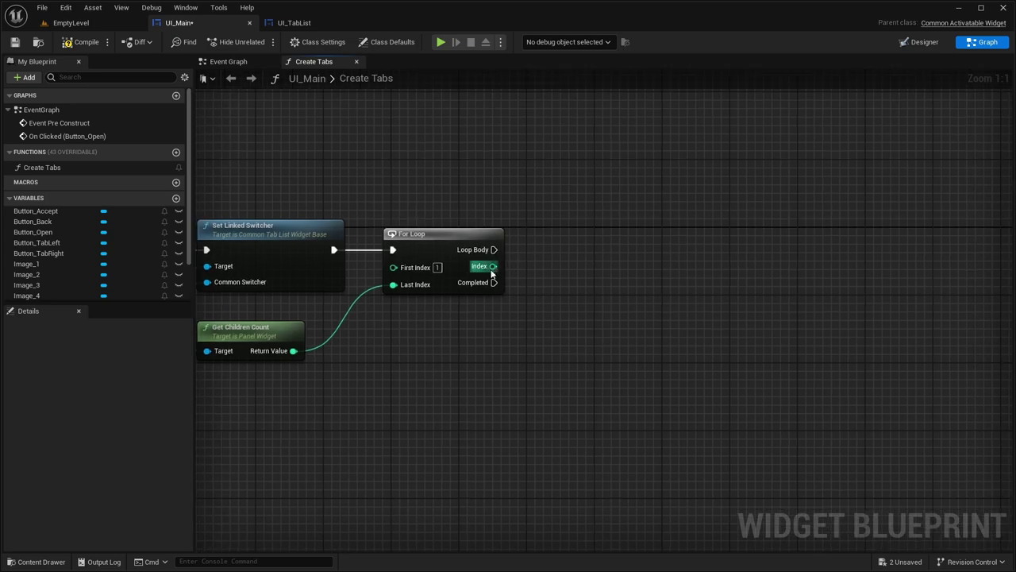
right_click(492, 266)
click(544, 314)
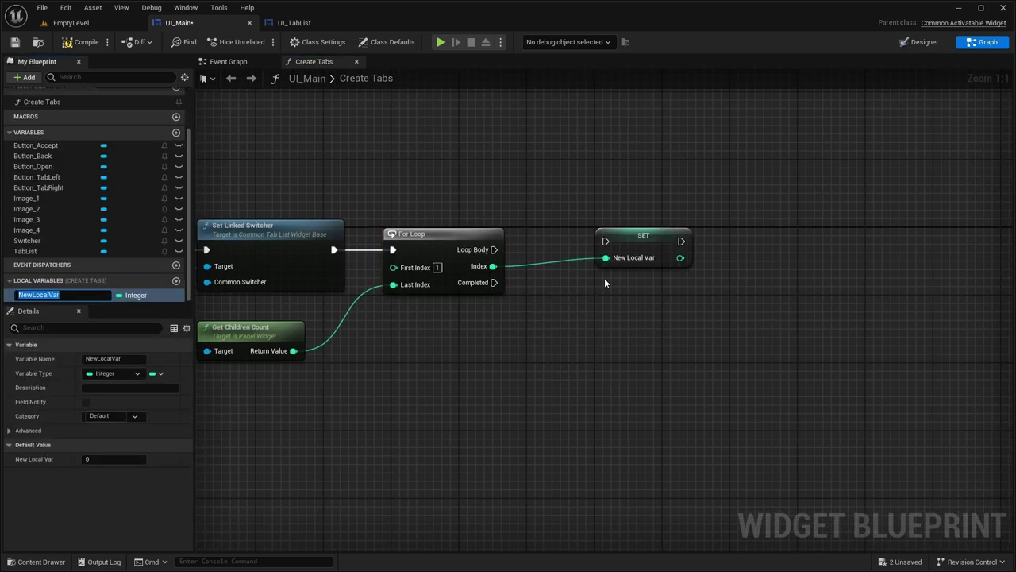
drag(563, 250, 494, 249)
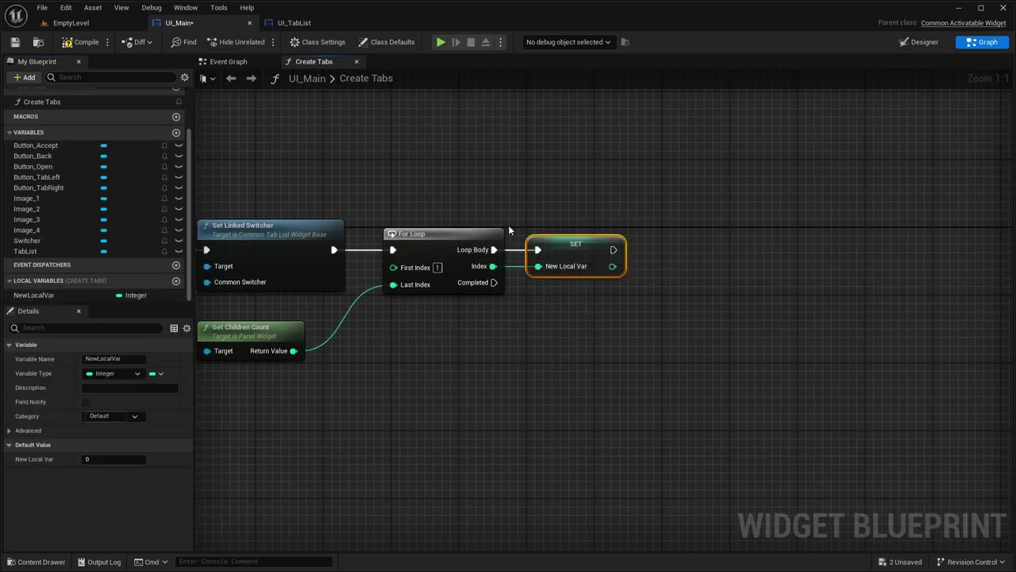
- Rename the new local integer variable to Index
right_drag(315, 272, 289, 260)
click(99, 358)
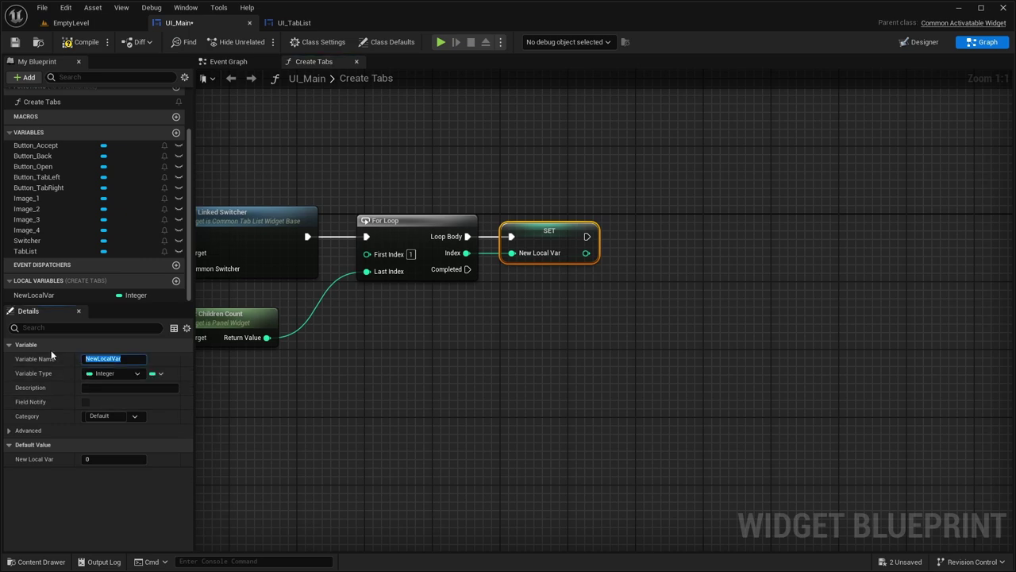
text(Index)
key(Return)
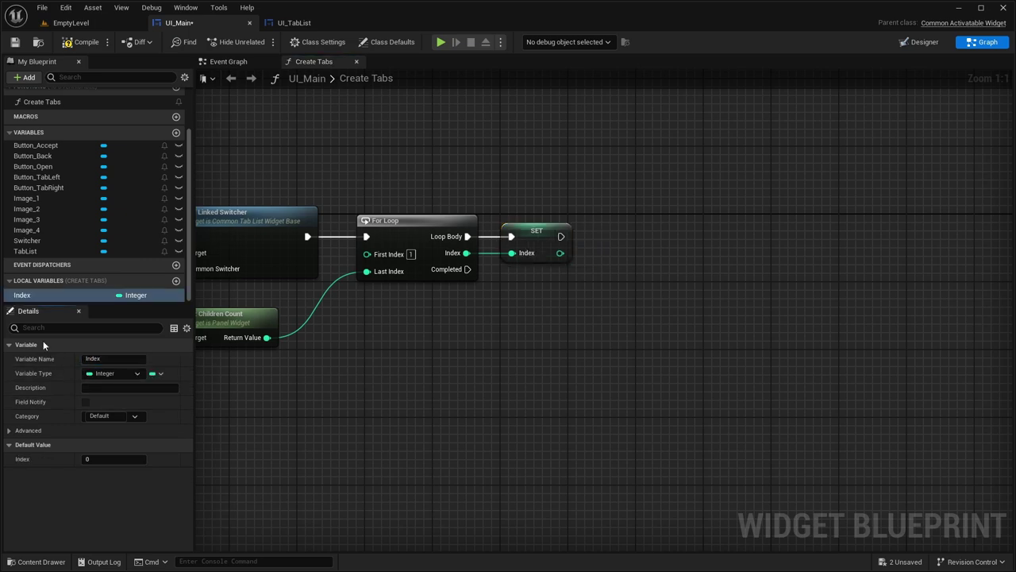
- Duplicate the Tab List reference beyond the Index setter and add a Register Tab node from it, executed after the setter
right_drag(679, 247, 882, 259)
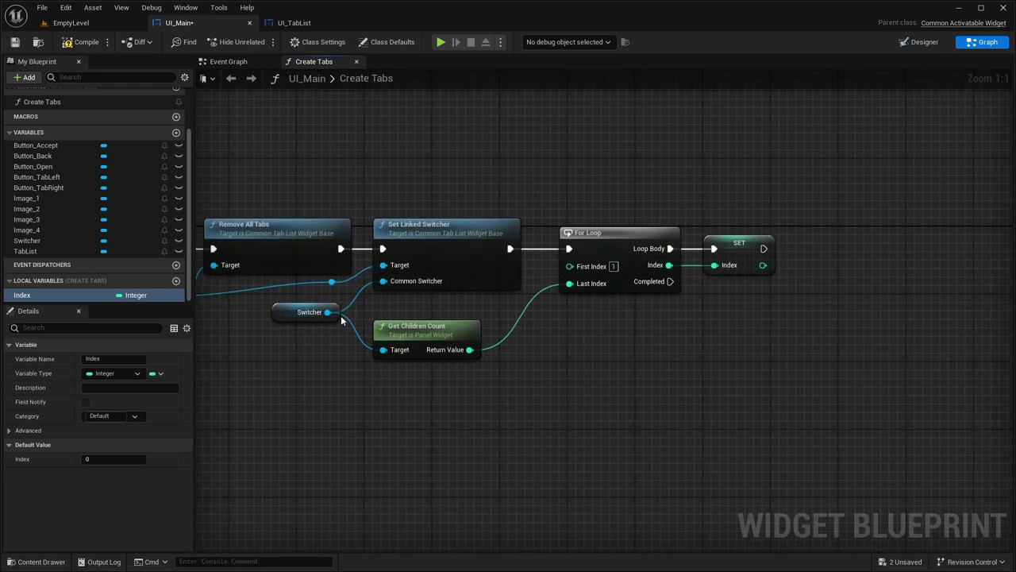
right_drag(624, 304, 826, 320)
click(288, 298)
key(ctrl+c)
right_drag(976, 219, 415, 243)
key(ctrl+v)
drag(476, 250, 633, 271)
text(re)
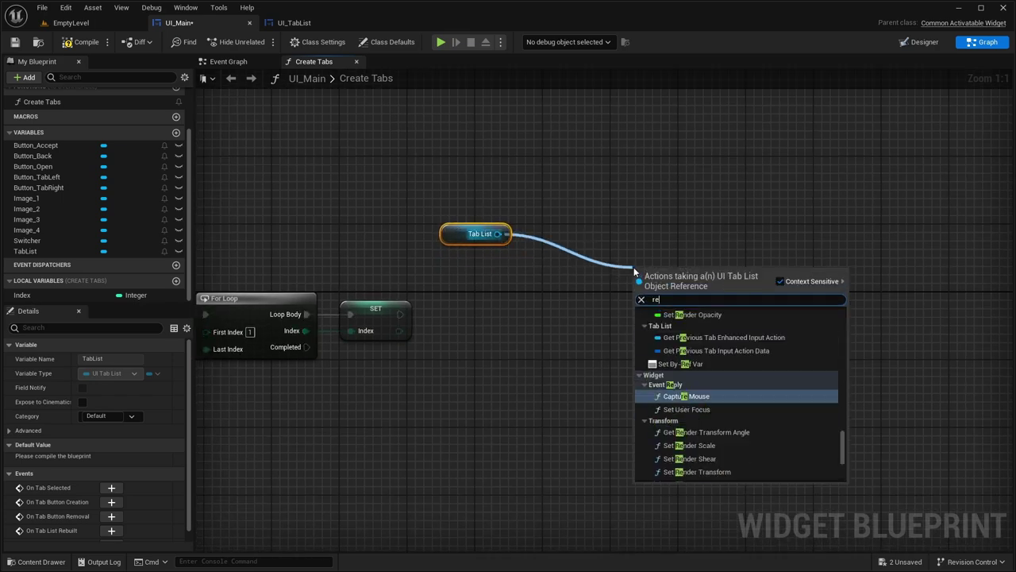
text(gister)
key(Return)
drag(645, 305, 399, 313)
- Set Register Tab's Button Widget Type to UI_ButtonBase and move the node farther away from the Index setter
right_drag(453, 283, 470, 263)
drag(612, 327, 566, 331)
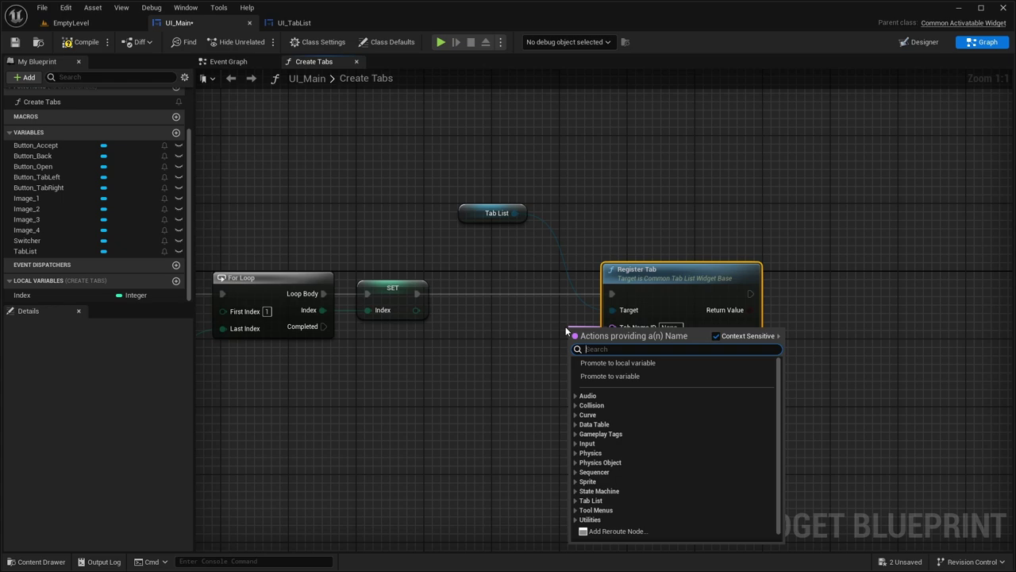
click(566, 326)
right_drag(503, 320, 550, 254)
click(623, 282)
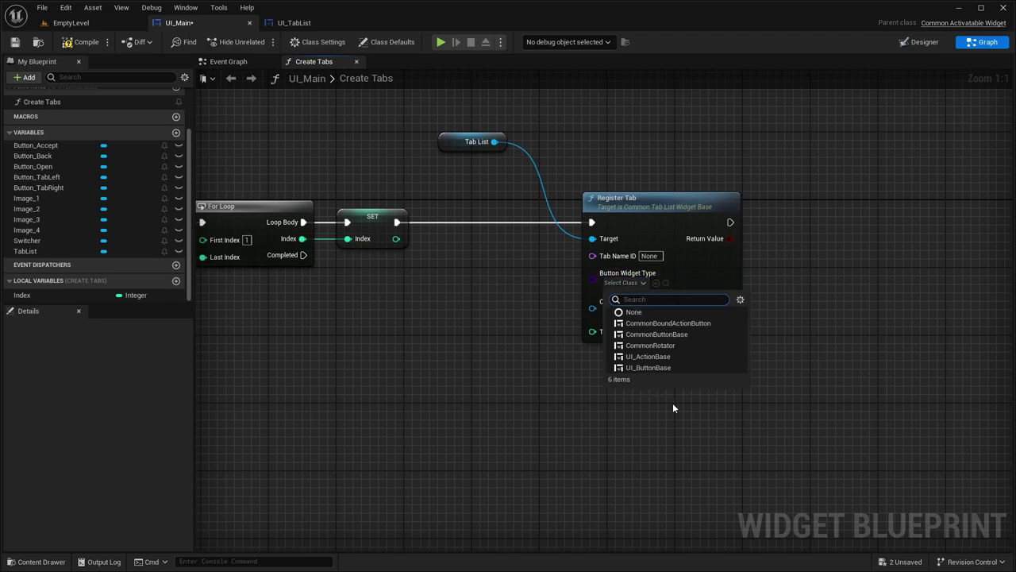
click(649, 368)
right_drag(585, 310, 717, 280)
drag(680, 193, 721, 193)
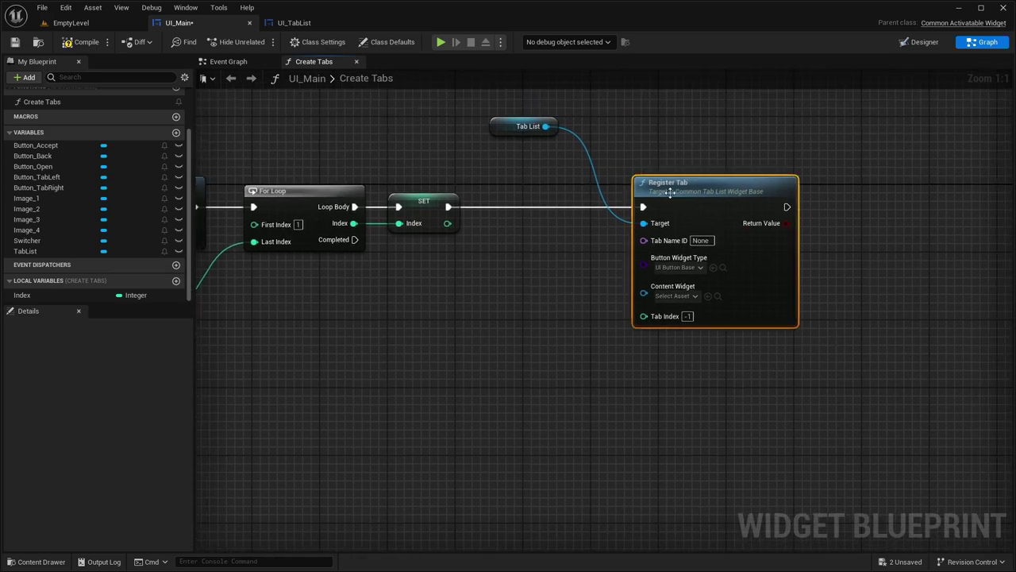
- Paste a Switcher reference below the loop and add a Get Child At node from it
mouse_move(291, 295)
right_down()
mouse_move(655, 289)
mouse_move(683, 299)
mouse_move(296, 300)
right_up()
key(ctrl+v)
drag(568, 345, 599, 327)
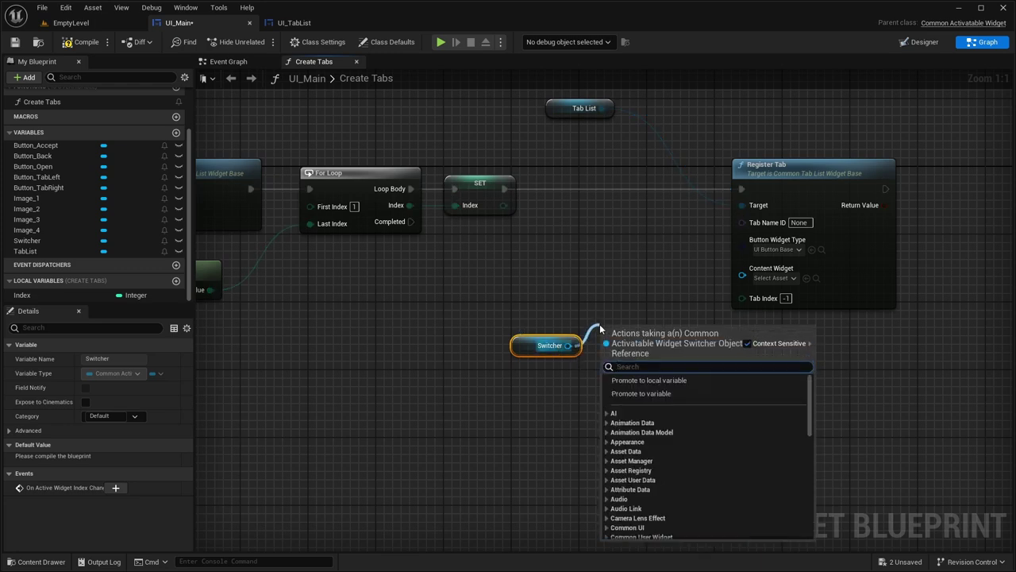
text(get child)
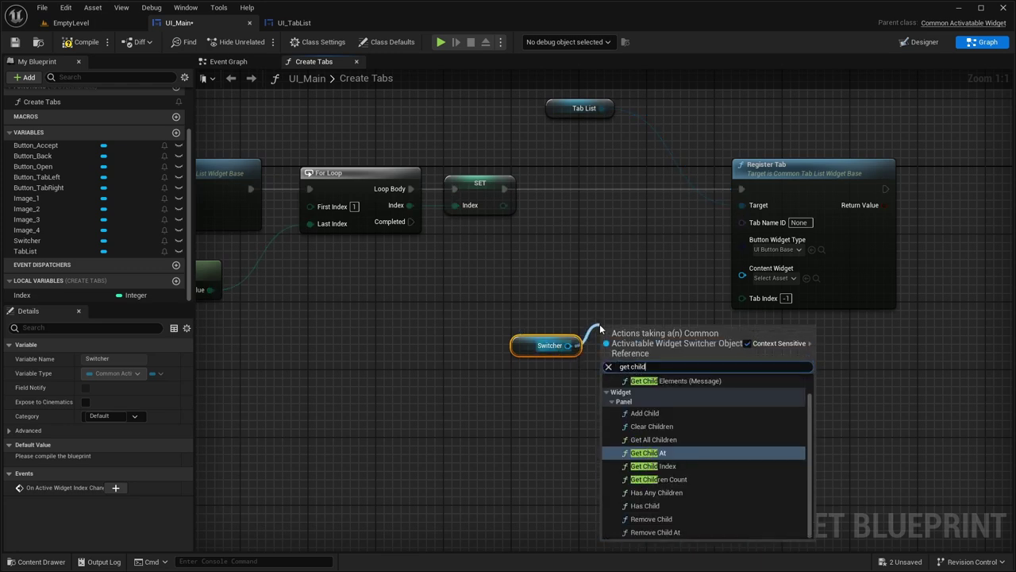
key(Return)
- Add a getter for the local Index variable, subtract 1 from it, and feed the result to Get Child At's Index
drag(24, 295, 509, 397)
click(482, 410)
text(subtract)
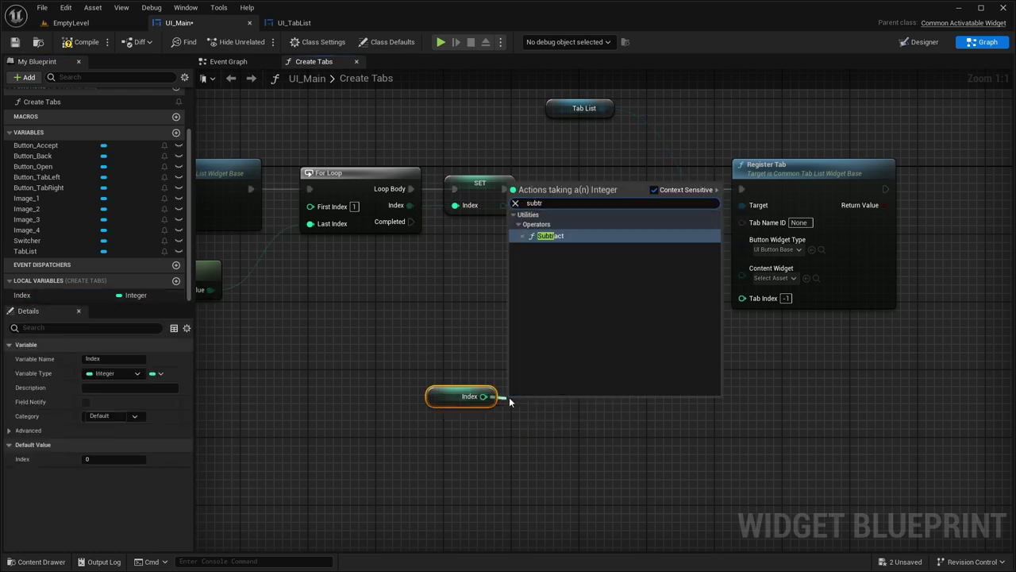
key(Return)
click(527, 421)
text(1)
drag(569, 406, 607, 366)
drag(602, 410, 492, 333)
- Connect Get Child At's result to Content Widget and the subtraction result to Tab Index, routing the latter through a reroute node
drag(643, 333, 744, 272)
drag(551, 362, 742, 284)
double_click(666, 361)
drag(666, 361, 702, 361)
click(709, 342)
- Add a To String (Integer) conversion on the Index setter's output
right_drag(554, 219, 602, 233)
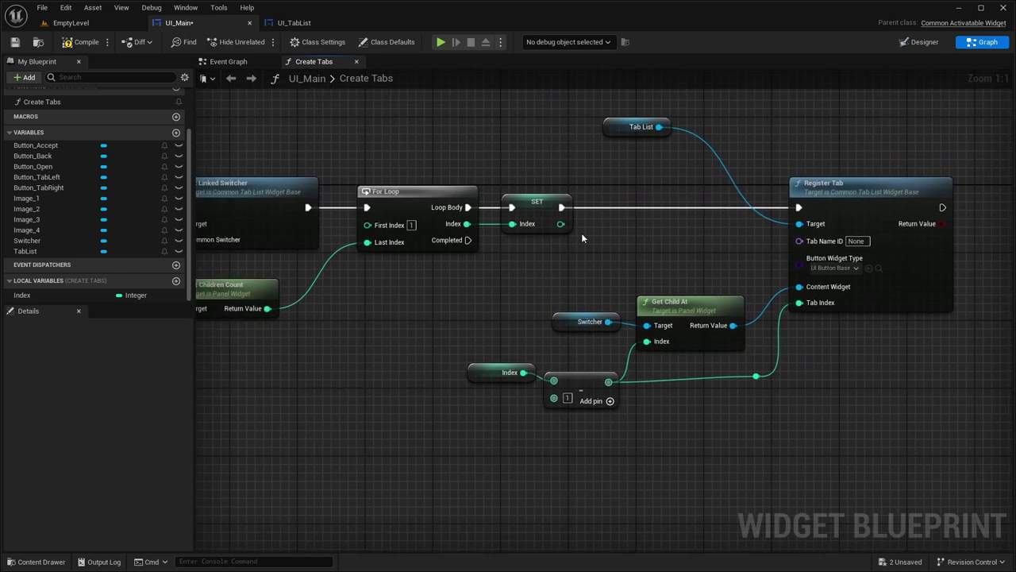
drag(561, 229, 581, 230)
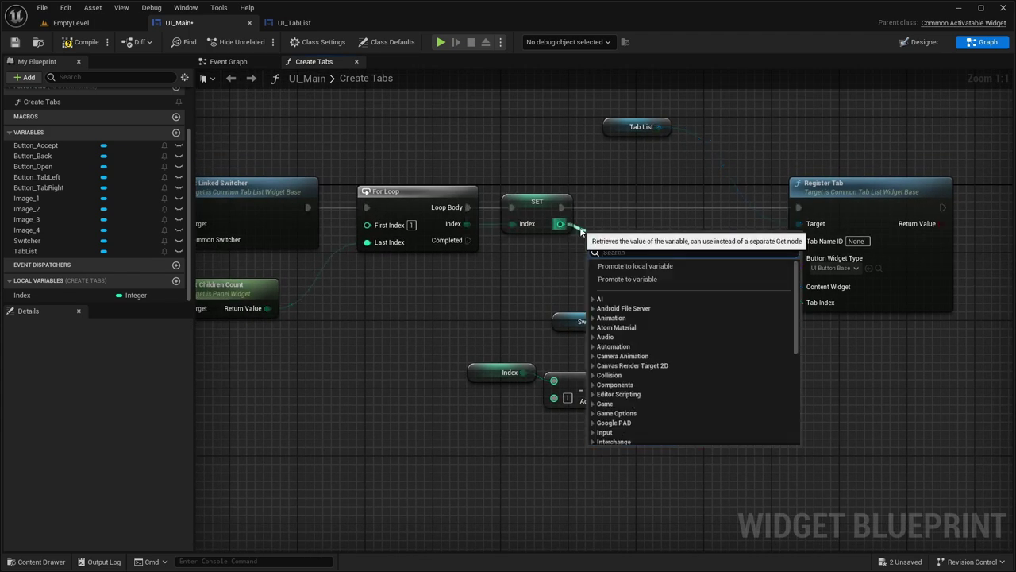
text(to string)
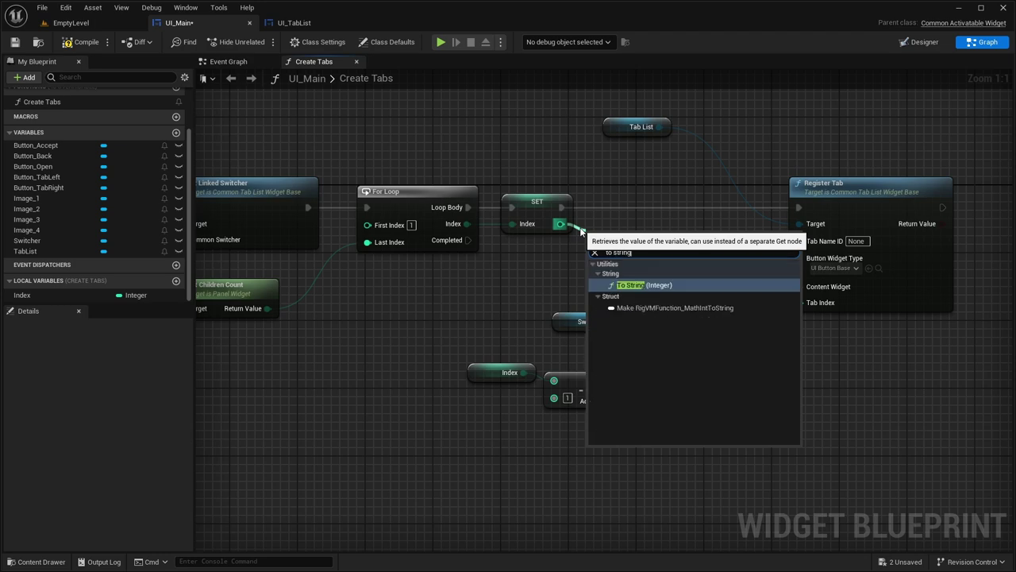
key(Return)
- Add an Append node with "Item:" as input A and the converted index string as input B
right_drag(610, 227, 481, 267)
drag(512, 277, 546, 280)
text(app)
key(Return)
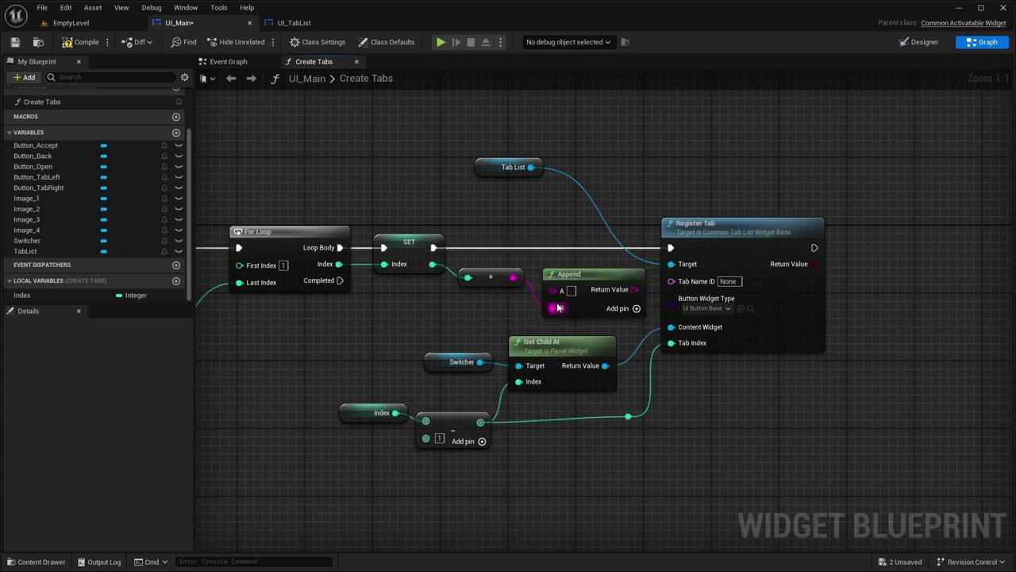
drag(566, 274, 556, 263)
right_drag(555, 263, 522, 266)
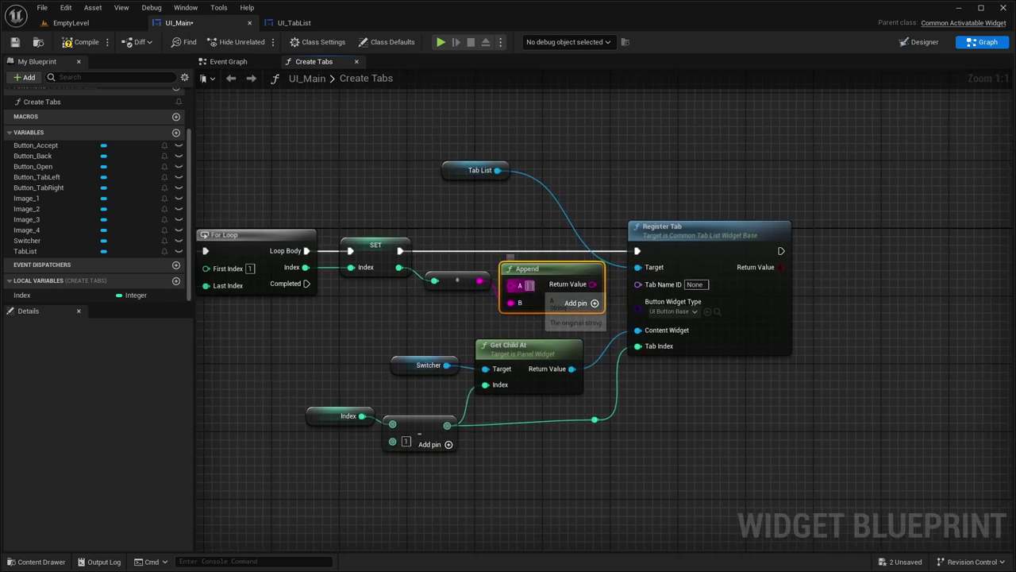
text(Item_)
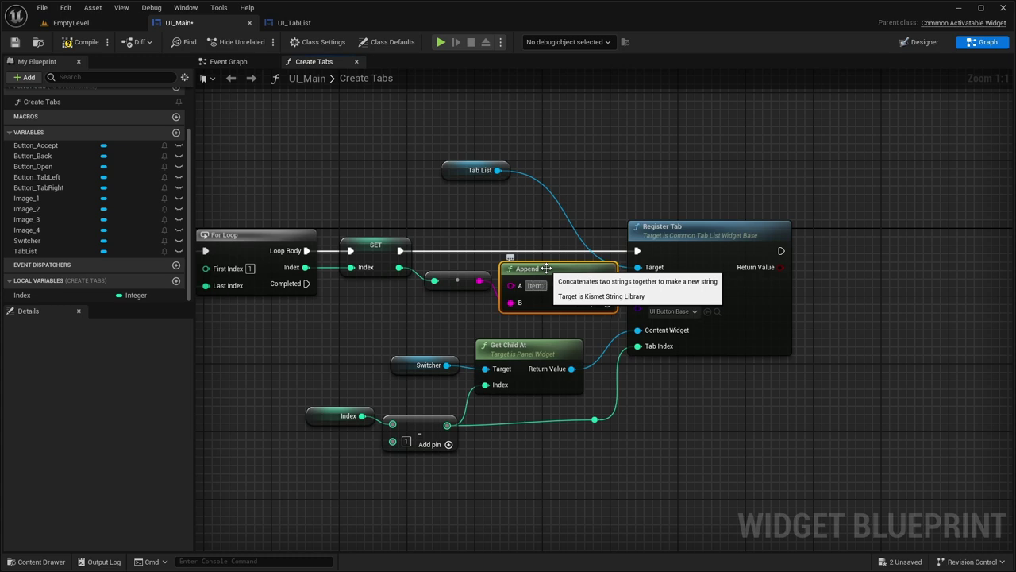
- Make room before Register Tab, connect Append's result to its Tab Name ID, and align the conversion node between them
right_drag(497, 229, 442, 229)
drag(643, 235, 721, 235)
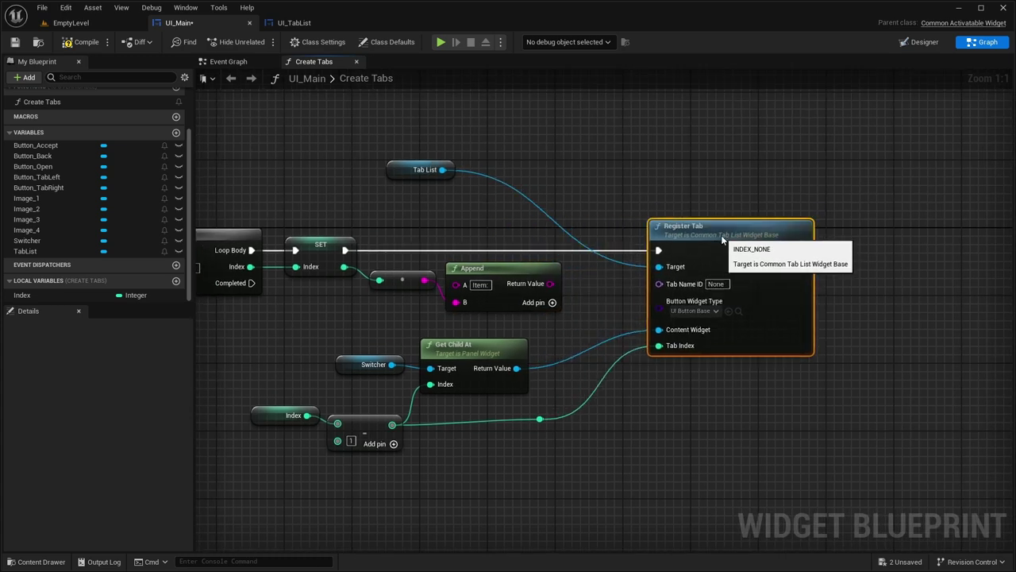
drag(550, 283, 659, 284)
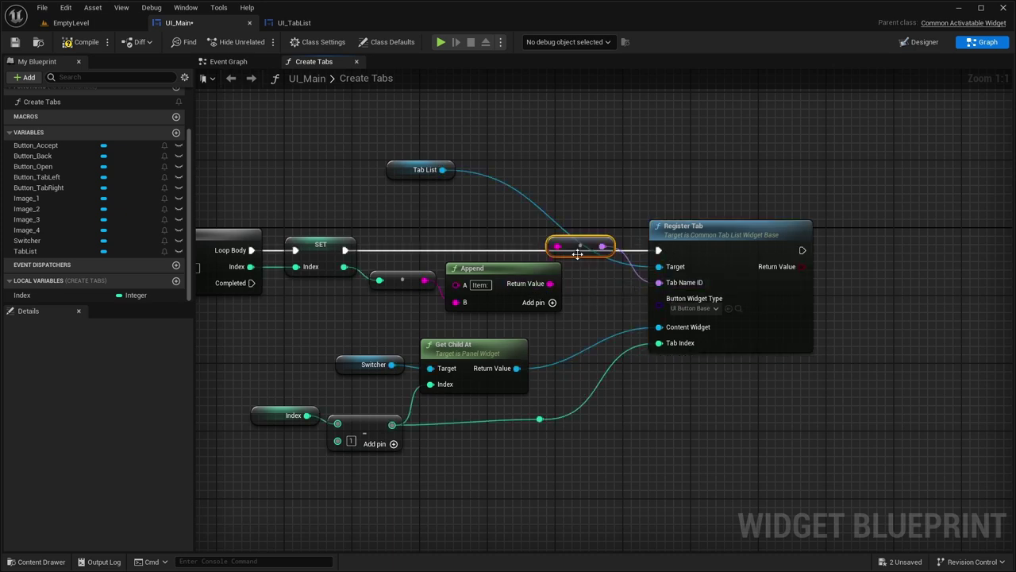
drag(581, 255, 606, 289)
- Move the Tab List reference close to Register Tab and save the UI_Main widget
drag(404, 174, 570, 208)
click(675, 182)
right_drag(647, 170, 773, 170)
right_drag(638, 427, 645, 391)
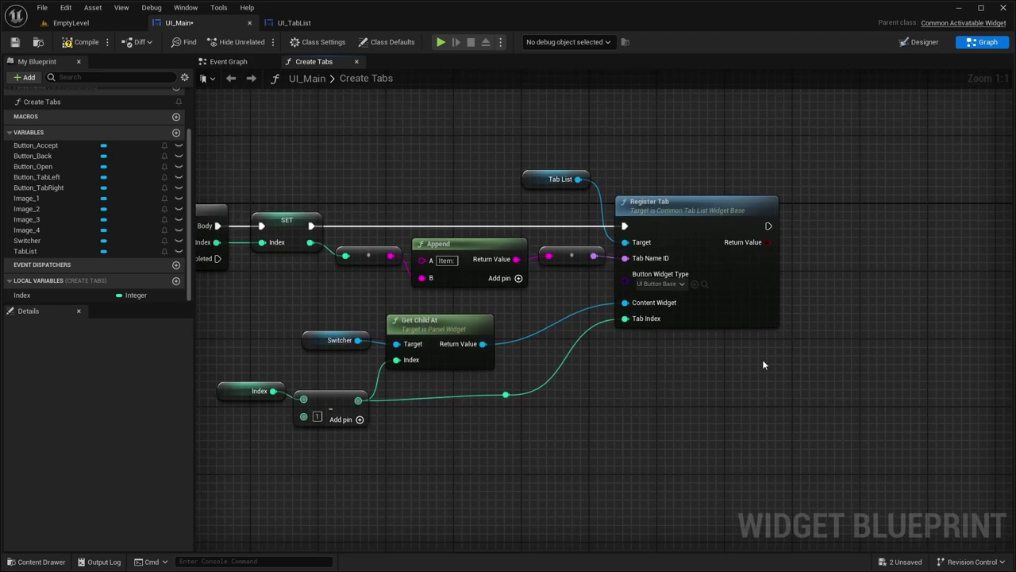
key(ctrl+s)
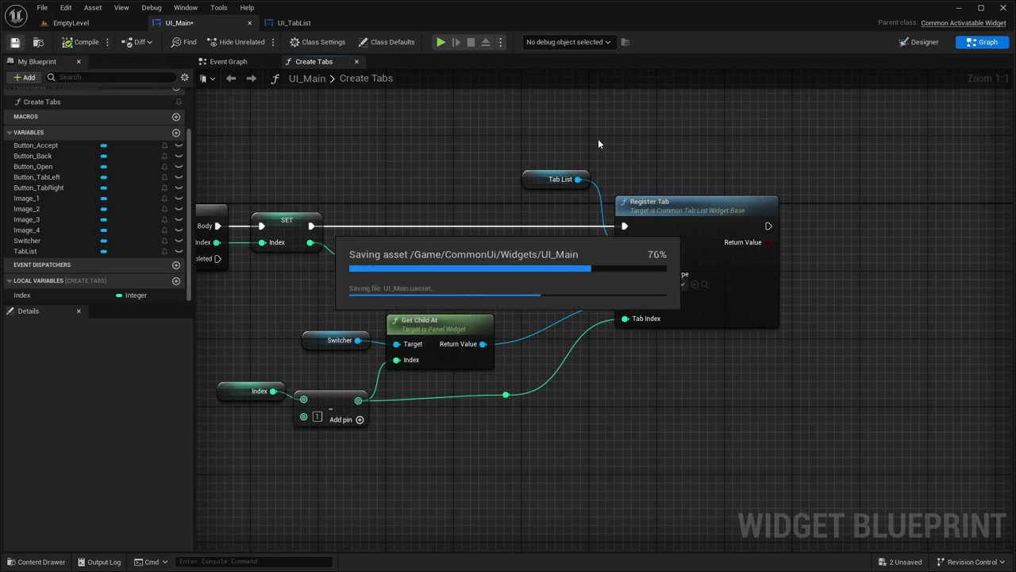
- In the UI_Main designer hierarchy, move TabList to be the first child of the Canvas Panel
right_drag(591, 134, 972, 144)
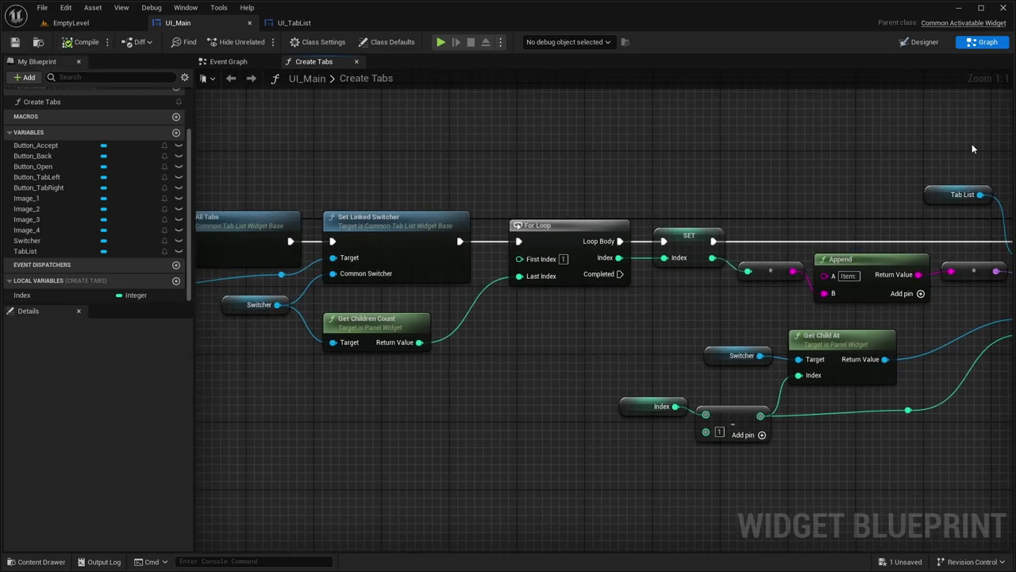
click(919, 42)
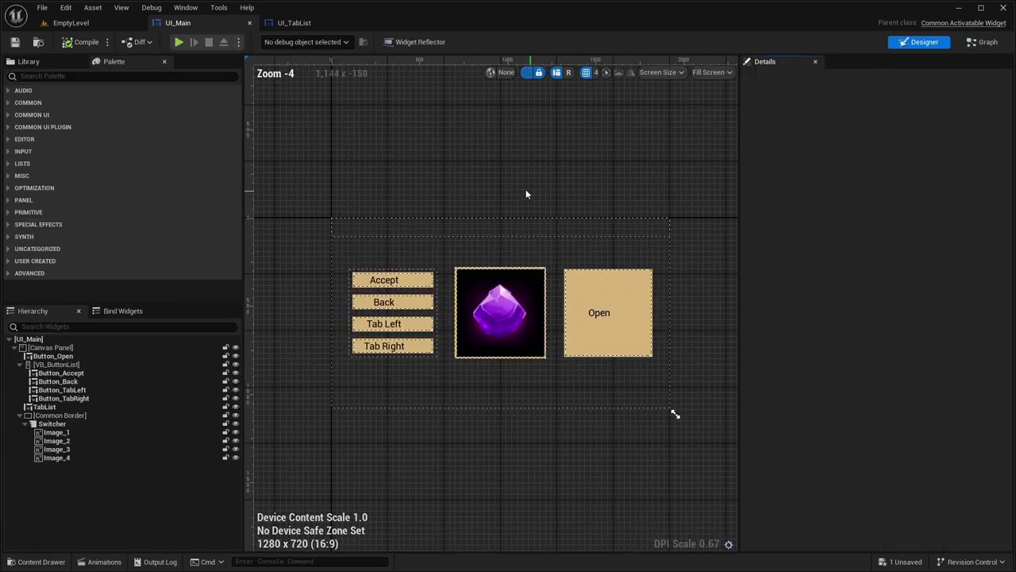
click(44, 407)
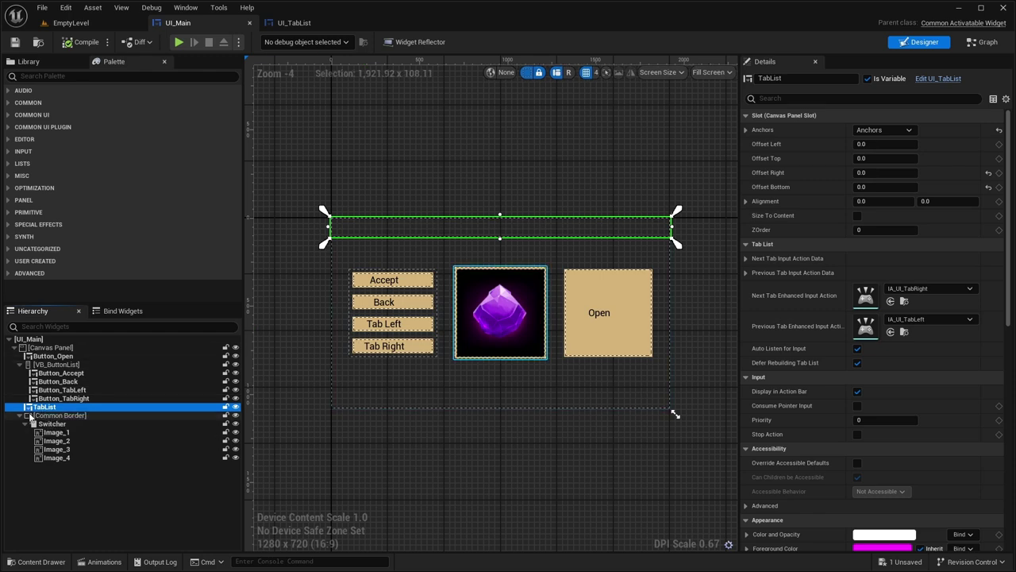
mouse_move(17, 416)
mouse_down()
mouse_move(38, 355)
mouse_move(91, 405)
mouse_move(46, 433)
mouse_move(27, 465)
mouse_move(17, 410)
mouse_up()
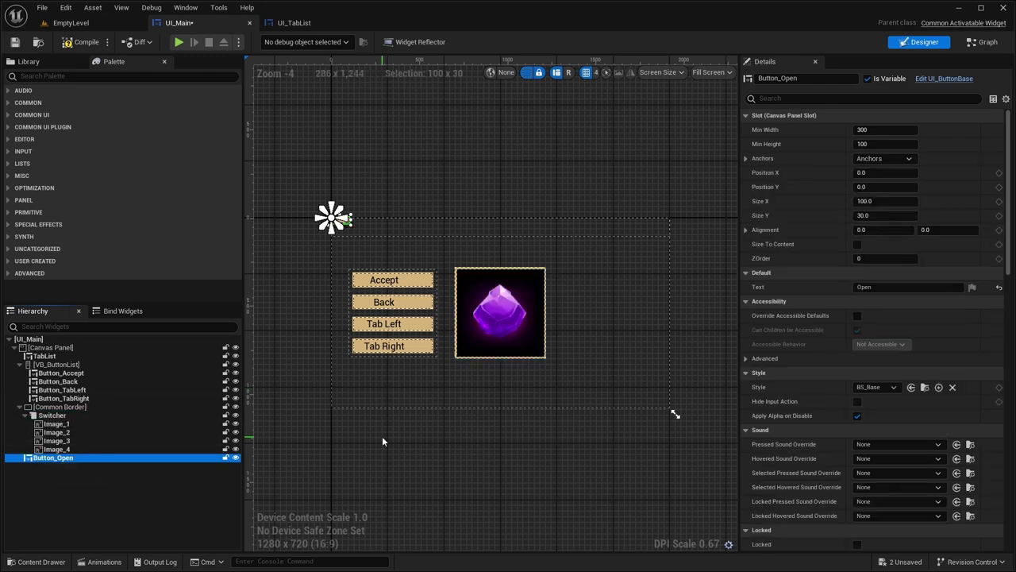
- Undo the Button_Open move, collapse the button list and Common Border, and reorder Button_Open below the Common Border
key(ctrl+z)
key(ctrl+z)
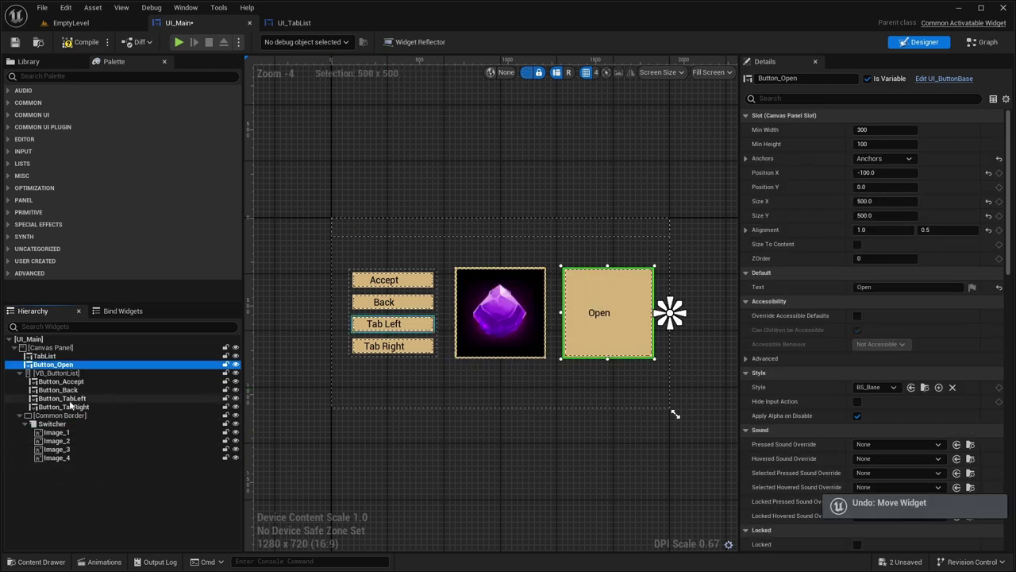
click(19, 415)
click(20, 373)
drag(29, 368, 46, 409)
click(46, 409)
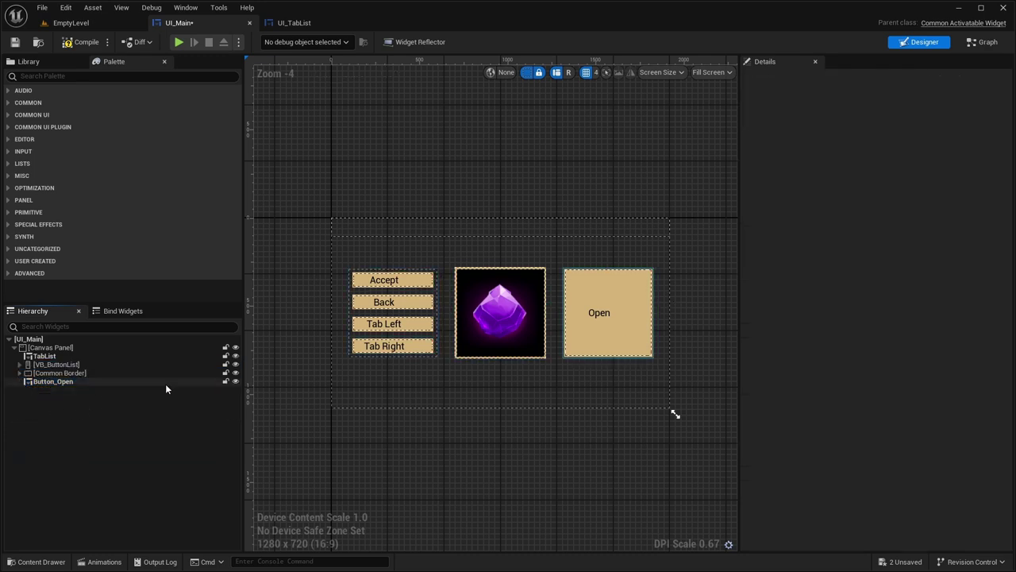
- Rename the Common Border to SwitcherBorder and save the UI_Main widget
click(100, 374)
click(825, 78)
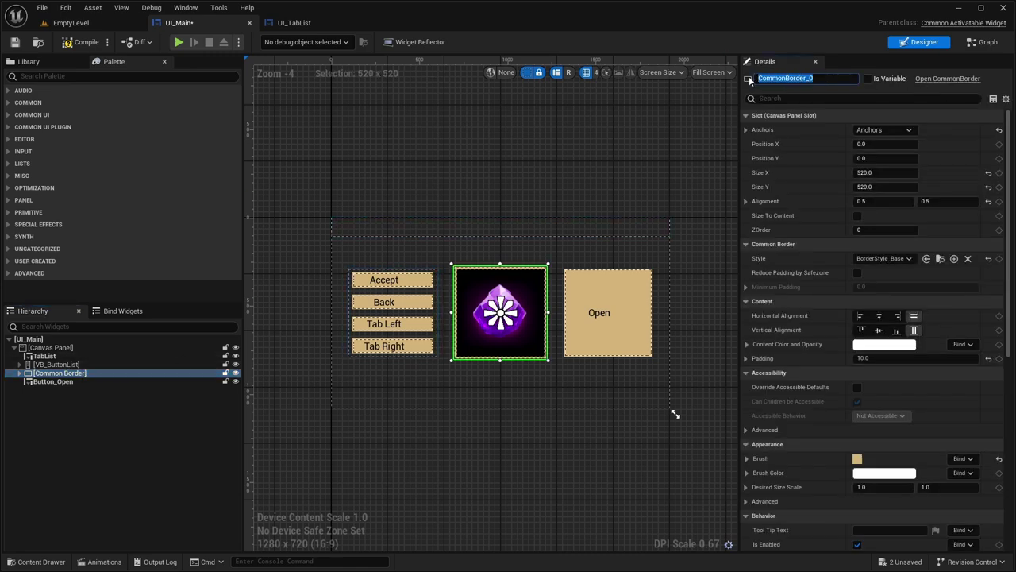
text(SwitcherBorder)
key(Return)
click(458, 121)
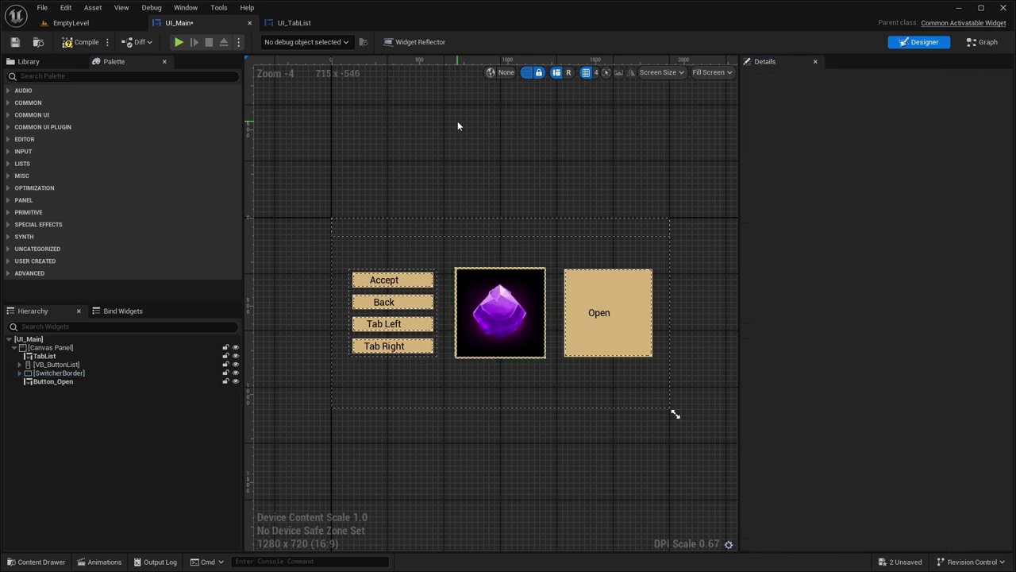
key(ctrl+s)
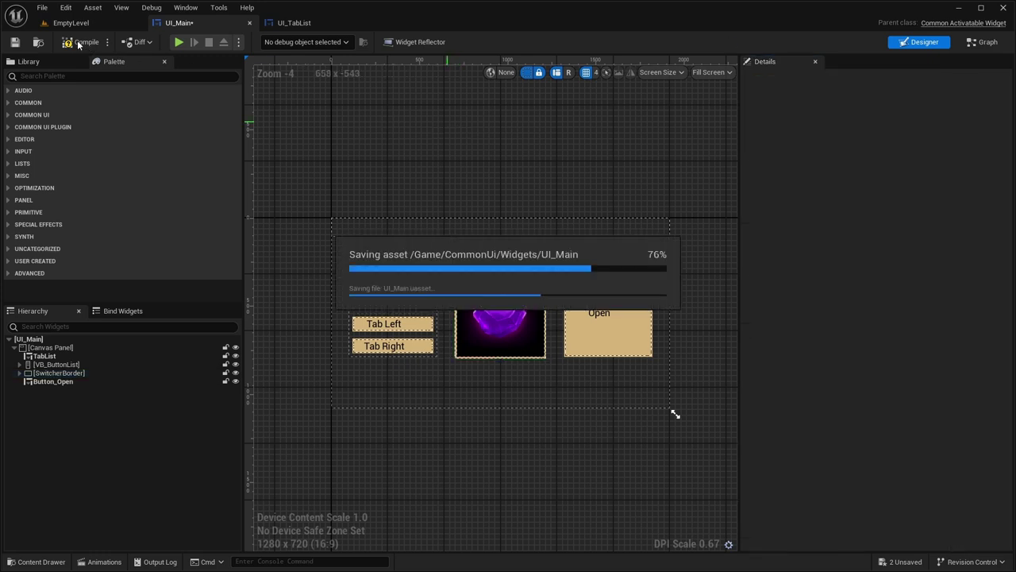
- Play EmptyLevel to check the generated item tabs and tab switching, and stop the session
click(71, 23)
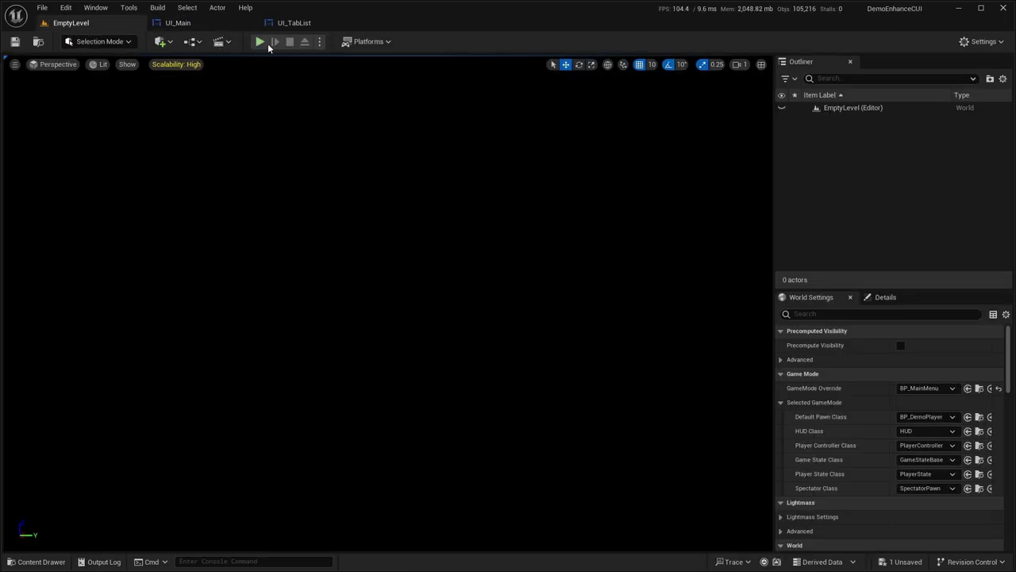
click(259, 42)
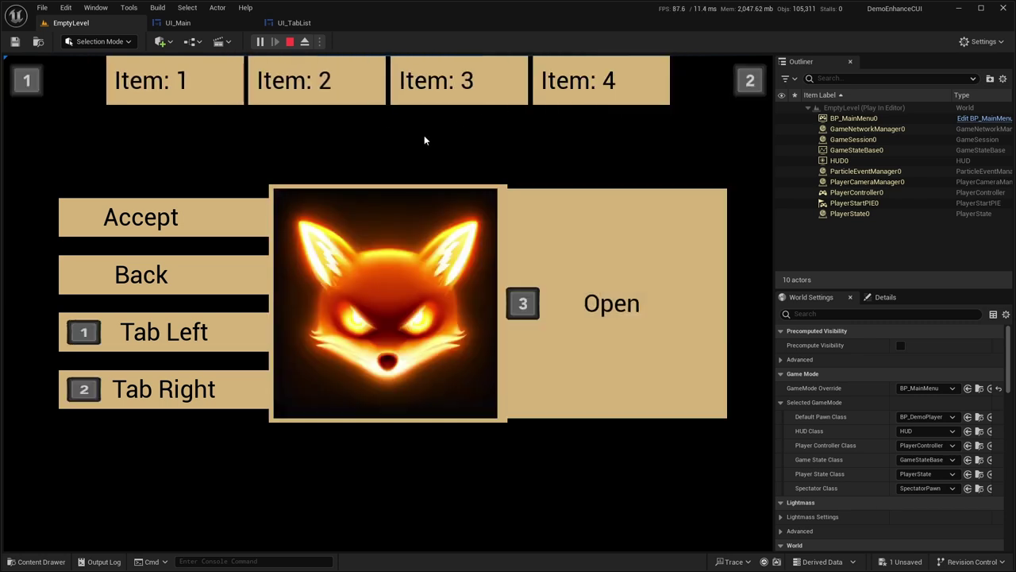
click(290, 42)
- Inspect the Previous Tab Input Action Data of UI_TabList and close that widget's editor
click(46, 339)
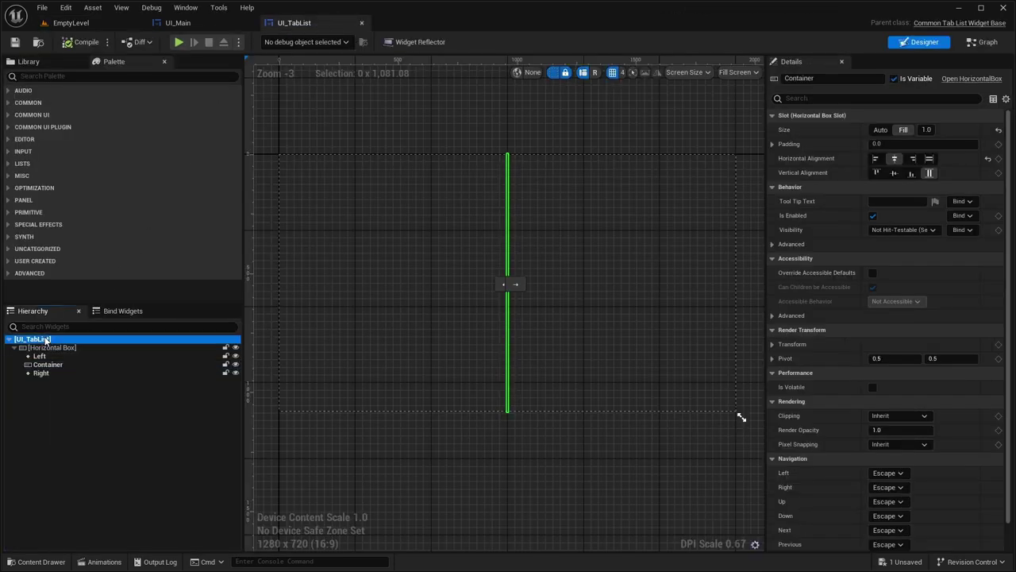
click(772, 144)
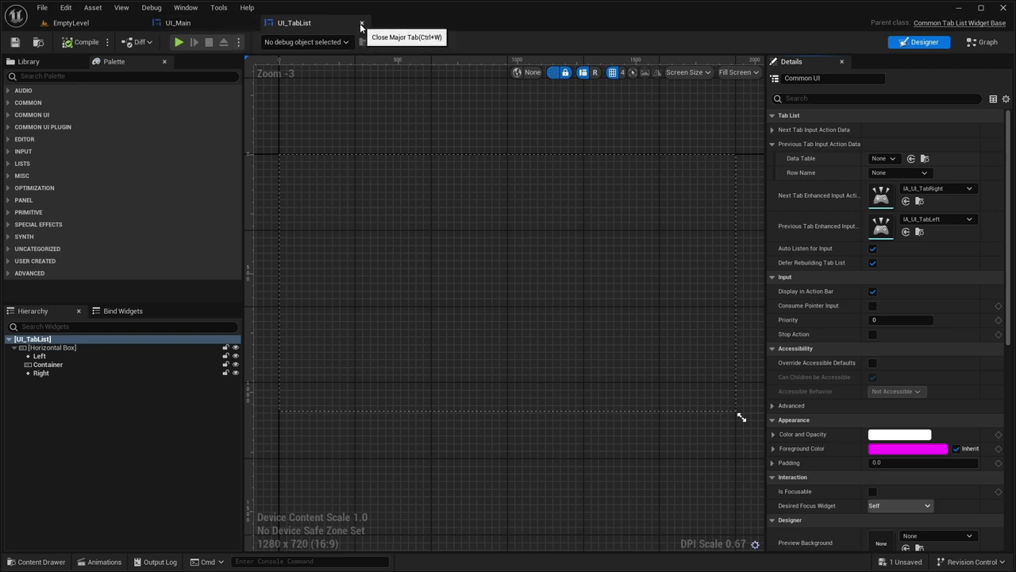
click(361, 25)
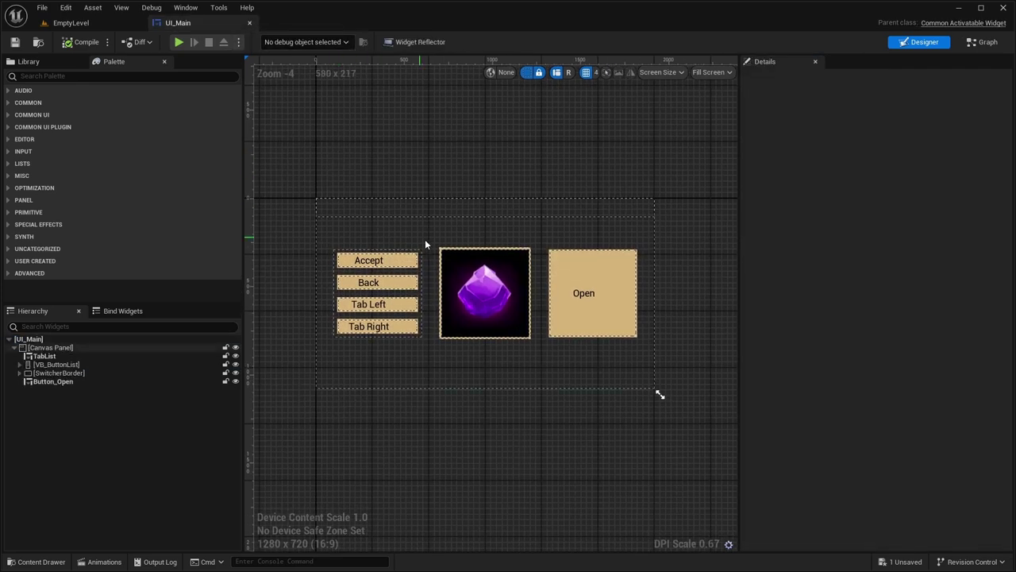
- Split Button_Open's anchors so that they surround the button on the UI_Main canvas
scroll(446, 321, up, 2)
scroll(441, 323, down, 1)
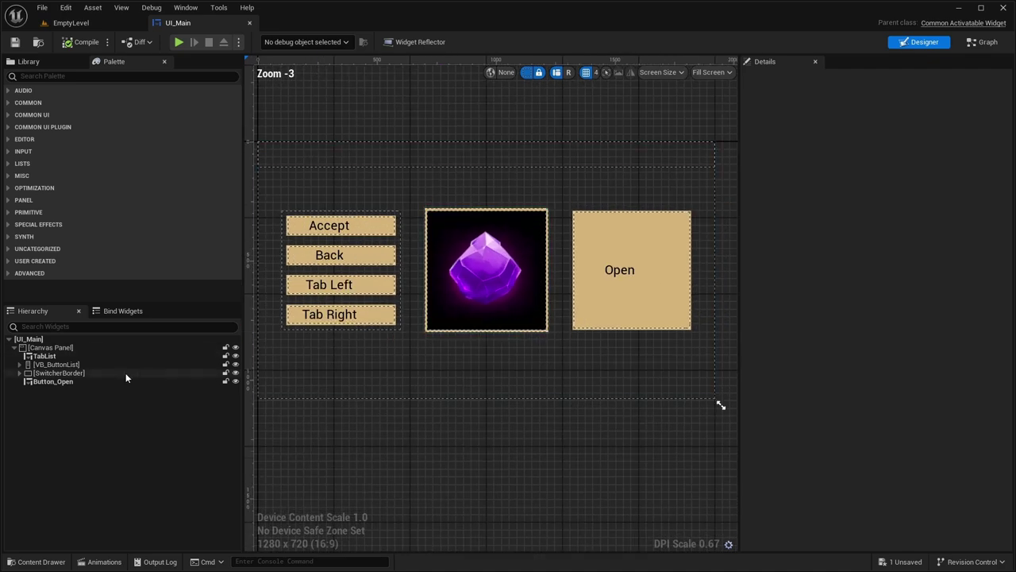
click(52, 381)
drag(656, 277, 637, 347)
right_drag(444, 373, 657, 373)
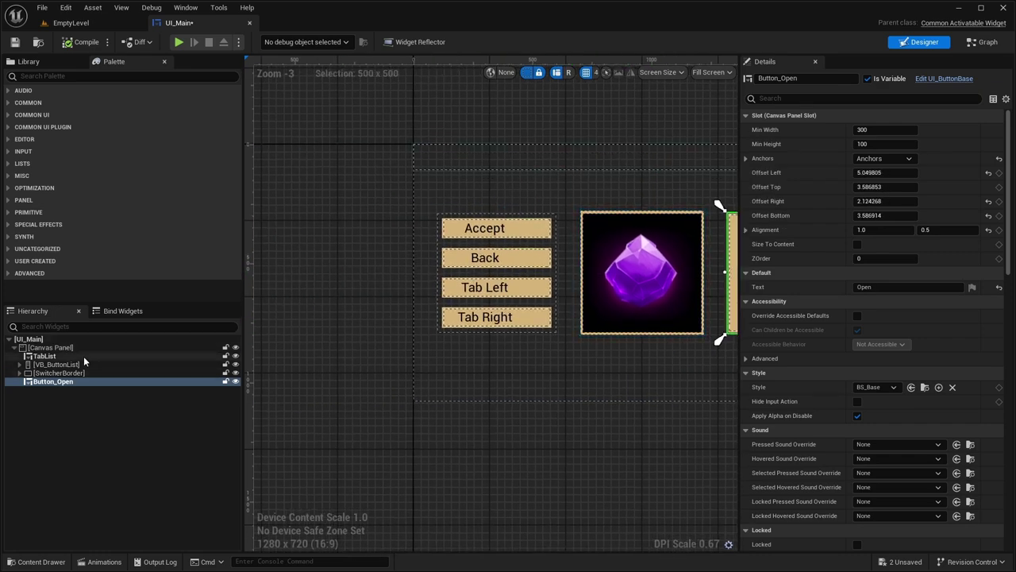
- Spread the anchors of VB_ButtonList out to the corners of the button list
click(56, 363)
right_drag(421, 292, 333, 292)
drag(334, 292, 410, 280)
drag(370, 236, 342, 213)
drag(415, 213, 475, 213)
drag(474, 283, 476, 345)
right_drag(537, 471, 433, 465)
- Save UI_Main and play EmptyLevel to check the layout with the adjusted anchors, and stop the session
click(433, 318)
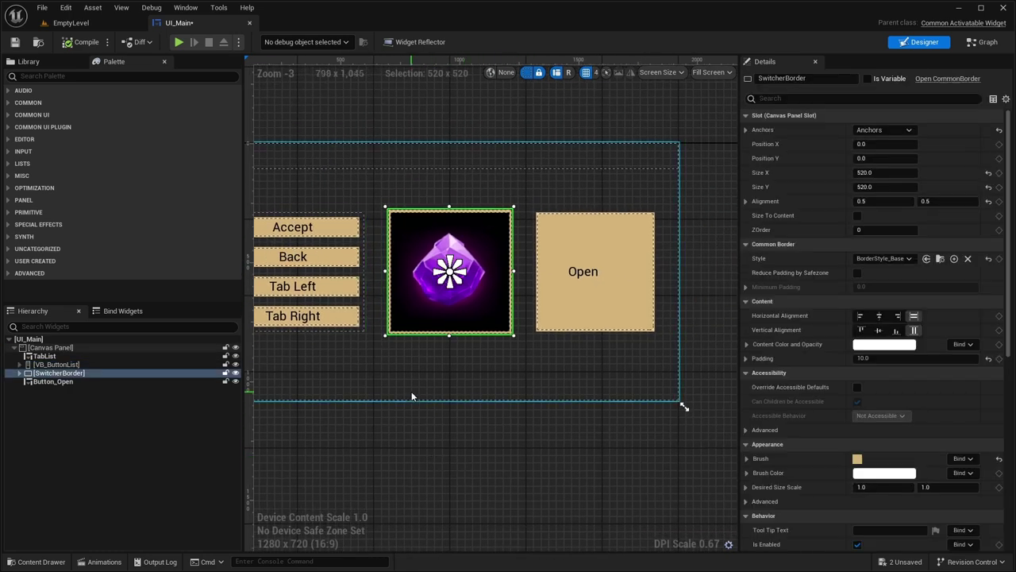
key(ctrl+s)
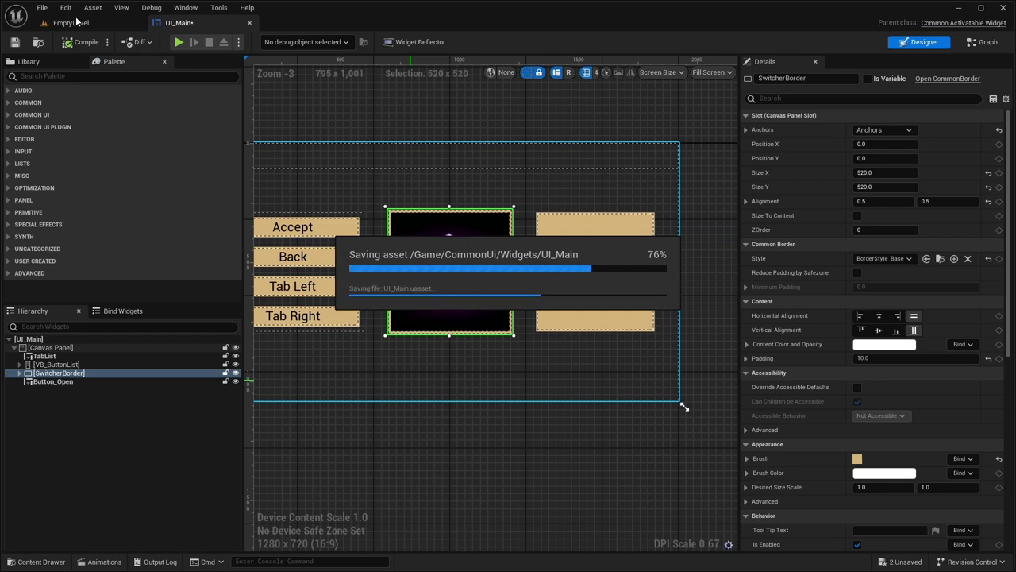
click(259, 42)
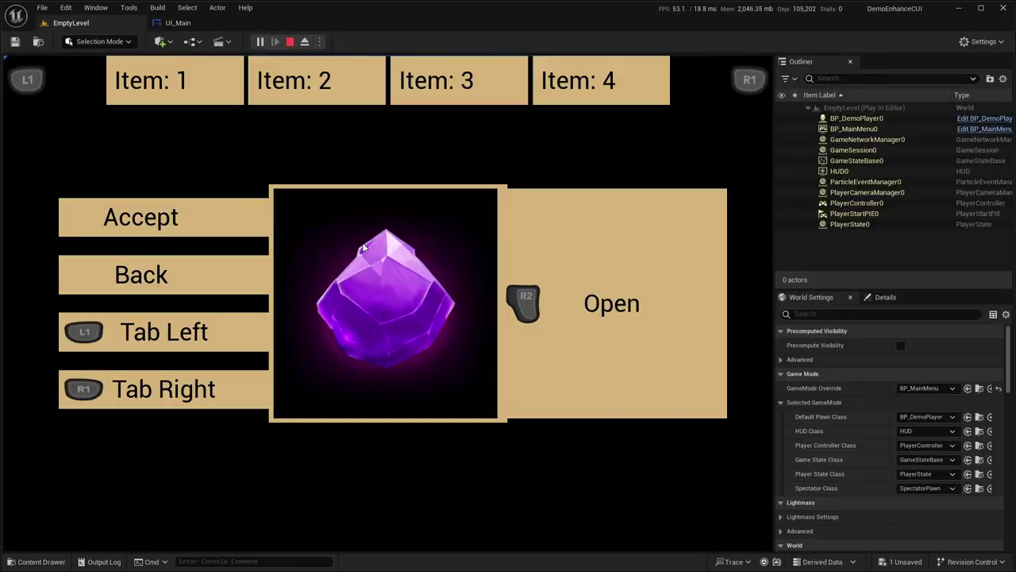
click(289, 41)
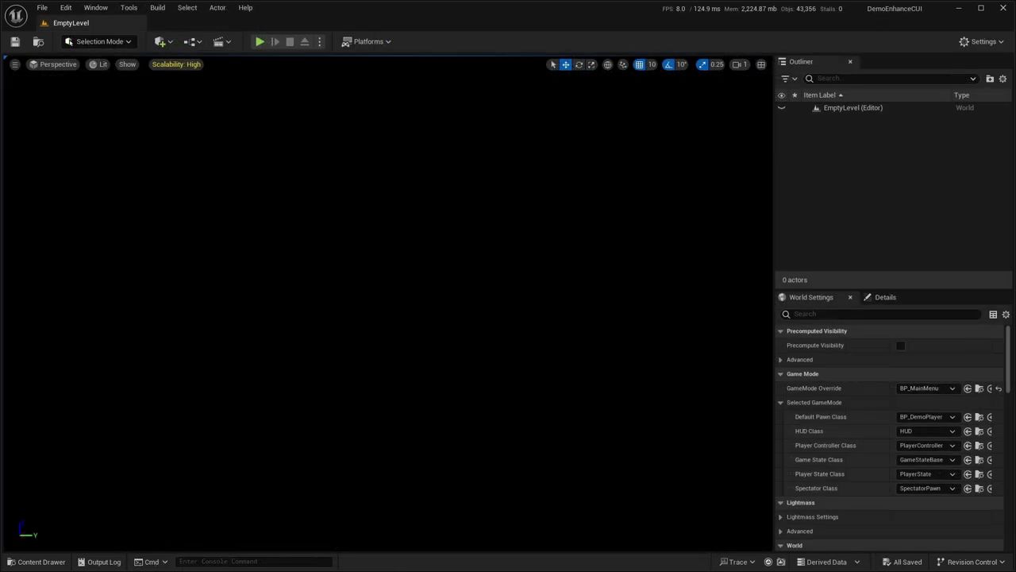
- Play EmptyLevel, test directional navigation and activation across the list buttons and item tabs, and stop the session
click(258, 41)
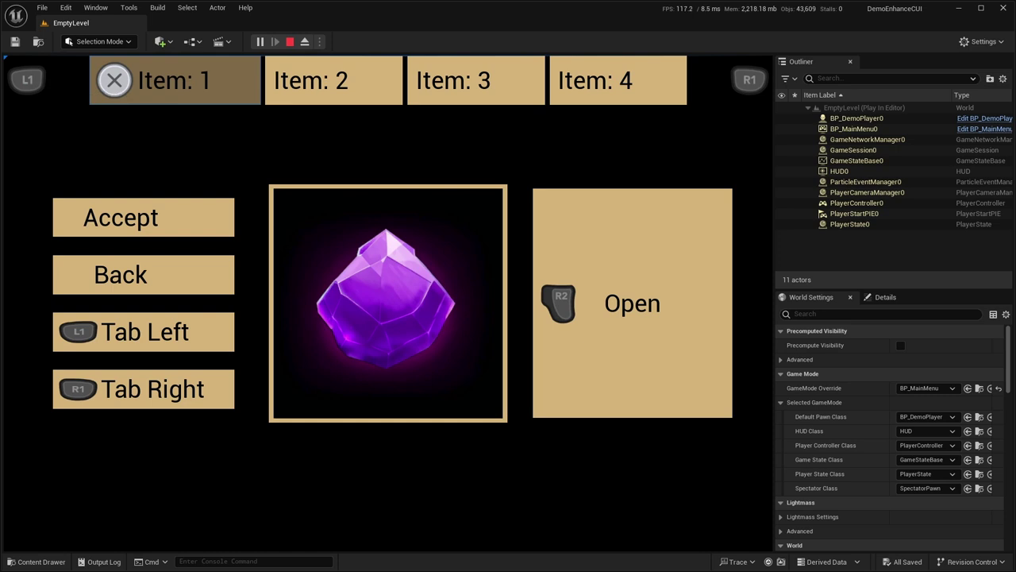
key(Down)
key(Down)
key(Return)
key(Up)
key(Return)
key(Down)
key(Down)
key(Up)
key(Up)
key(Right)
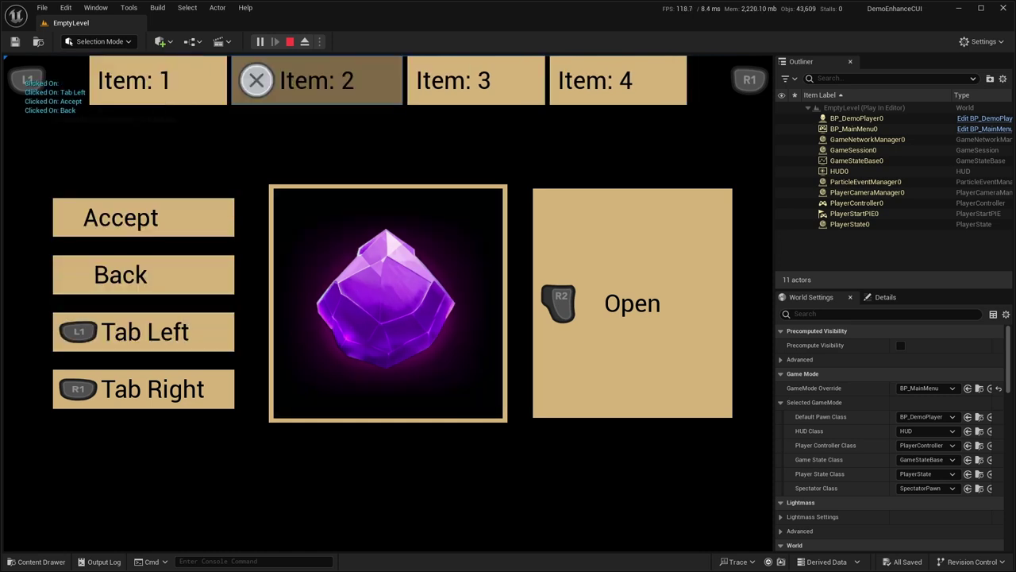
key(Right)
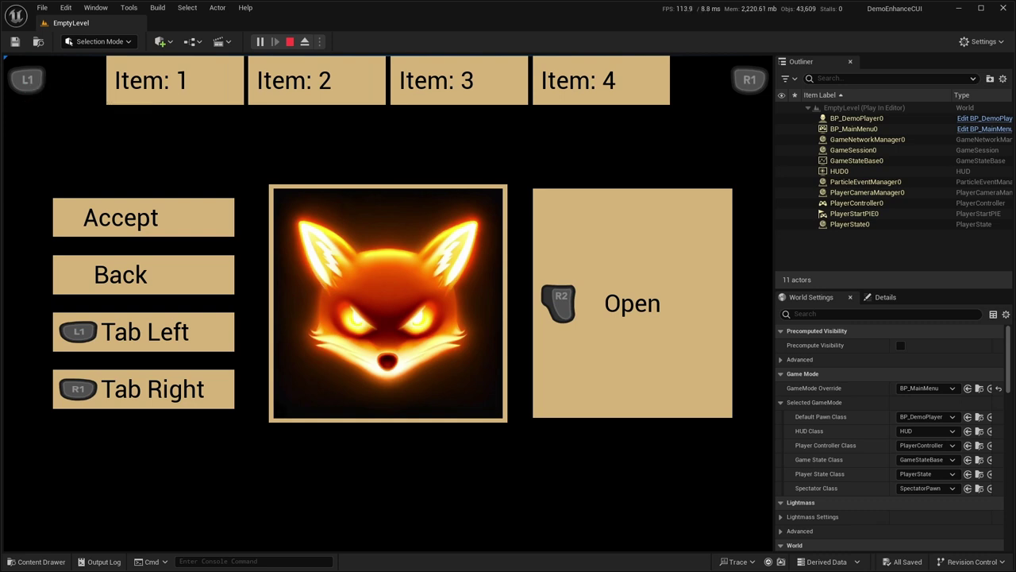
click(290, 42)
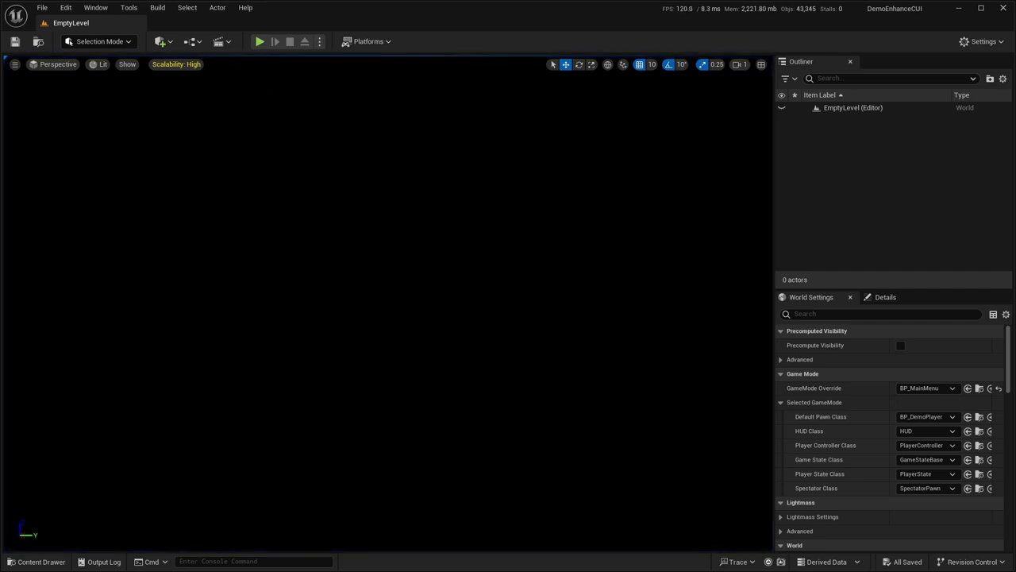
- In CommonUi/Widgets/Popup, create a widget blueprint named UI_PopupExample with Common Activatable Widget as parent and Overlay as root
click(35, 561)
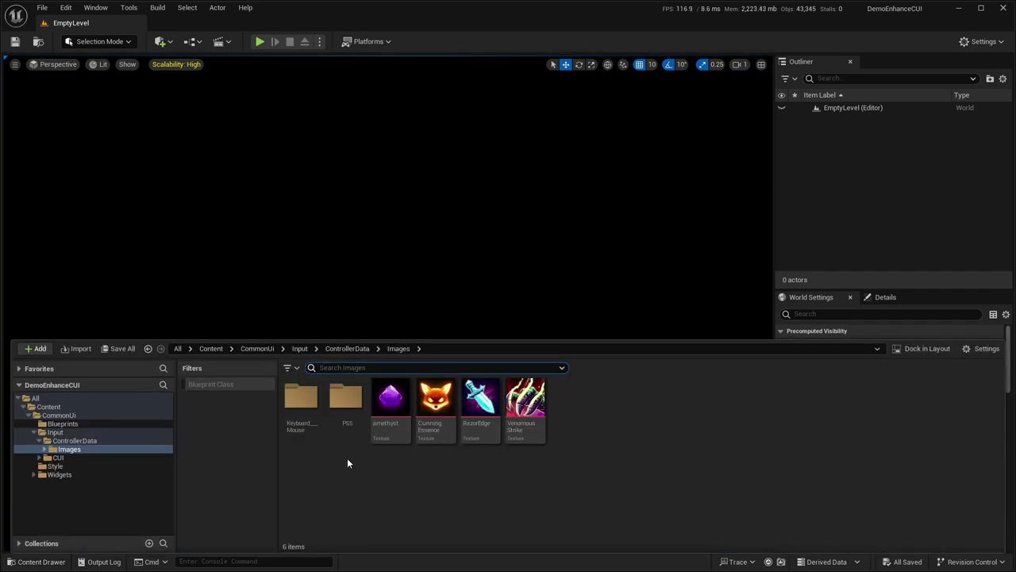
click(92, 477)
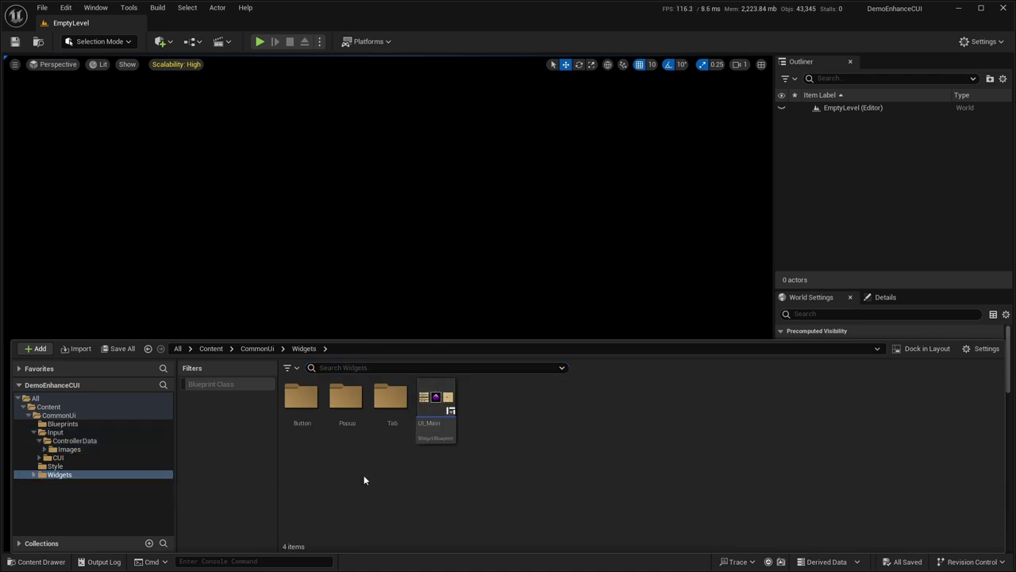
double_click(347, 405)
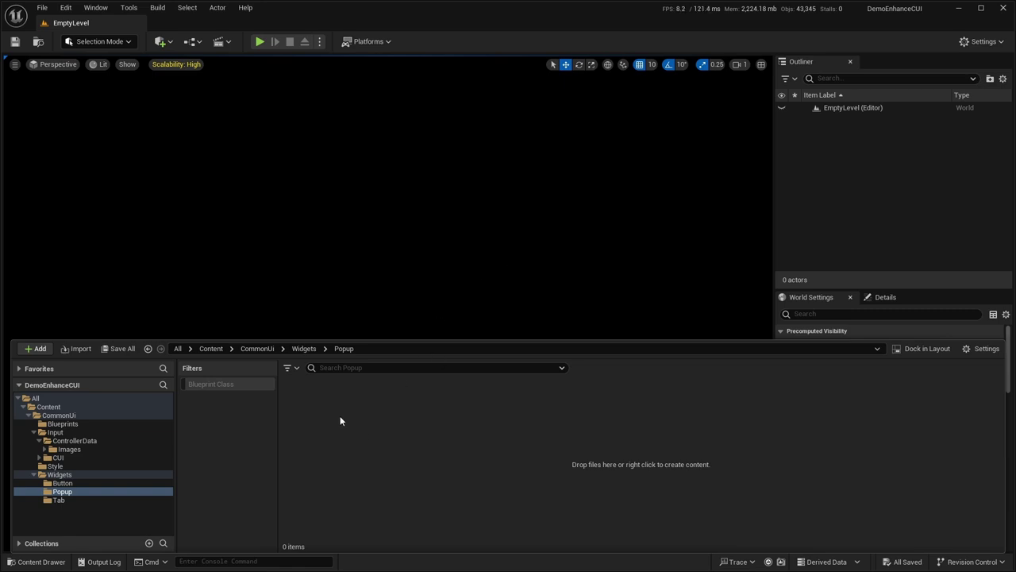
right_click(311, 403)
mouse_move(396, 524)
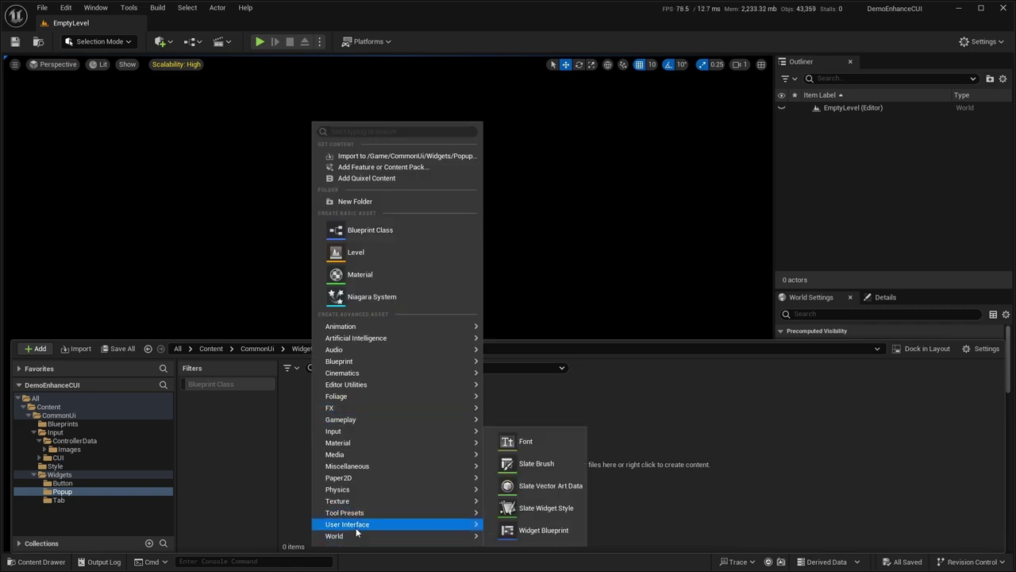
click(533, 530)
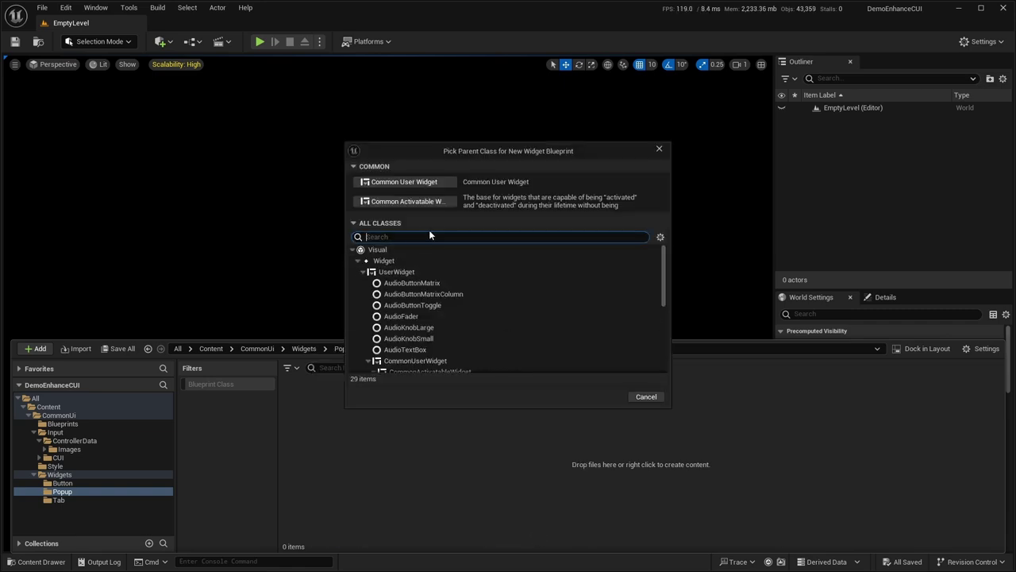
click(419, 202)
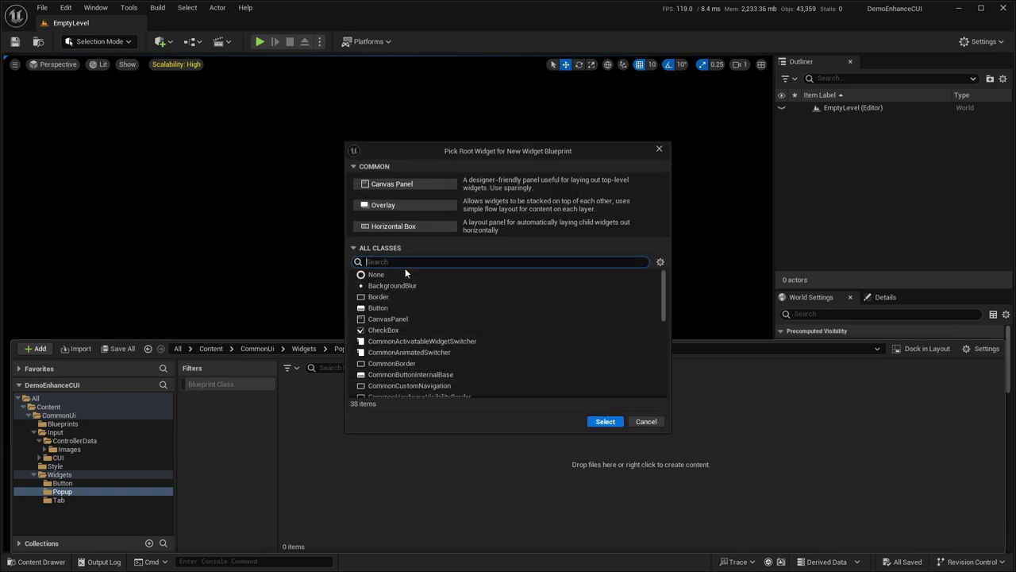
click(393, 206)
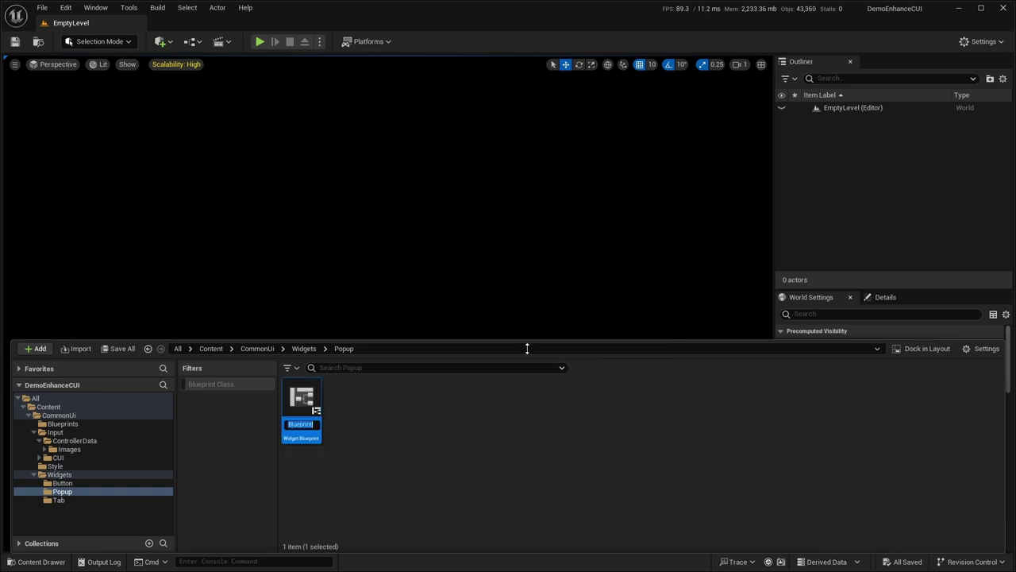
text(UI_PopupExample)
key(Return)
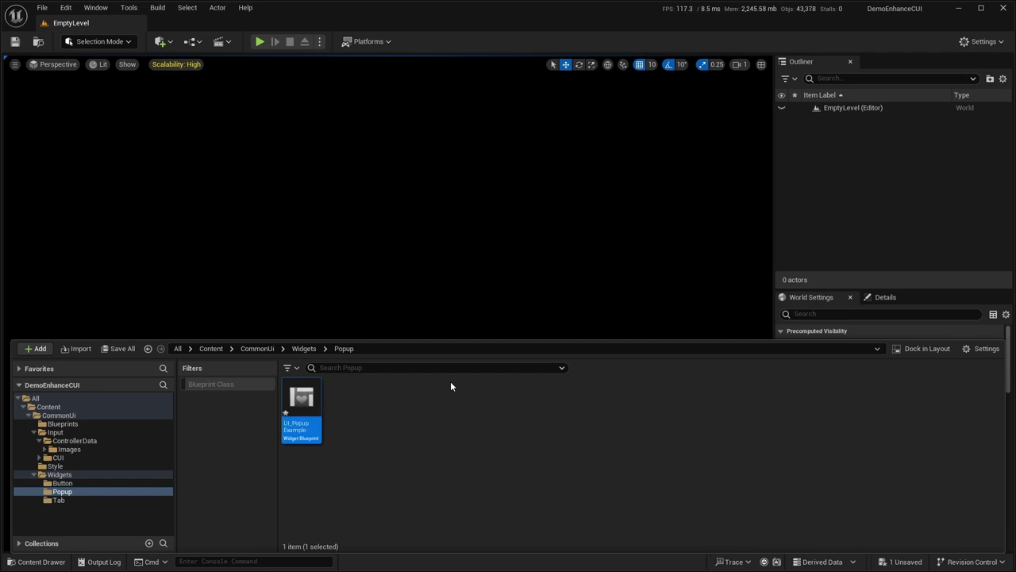
- Open UI_PopupExample and enable Is Back Handler, Auto Activate and Display in Action Bar on its root widget
double_click(314, 398)
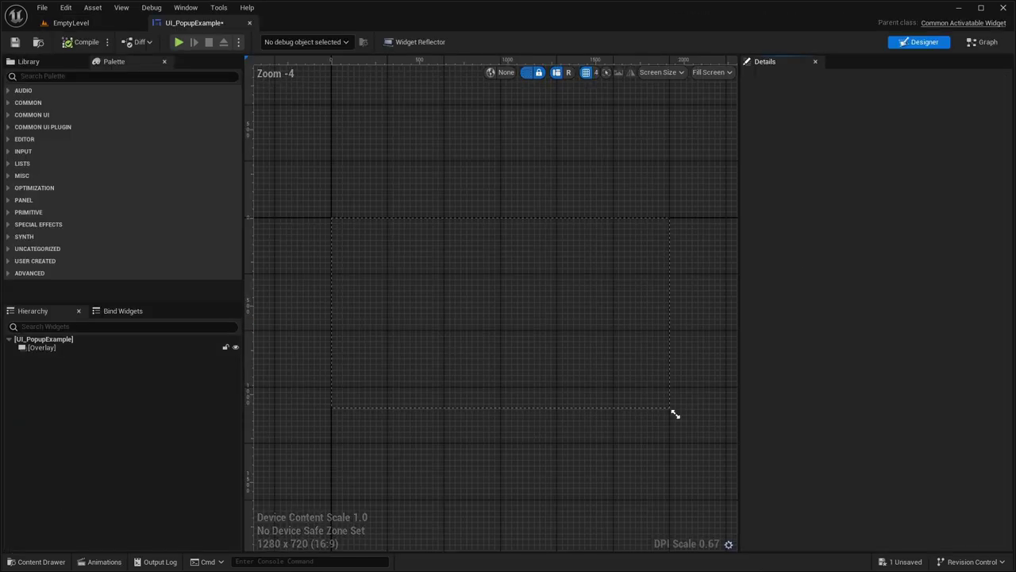
right_drag(461, 179, 446, 142)
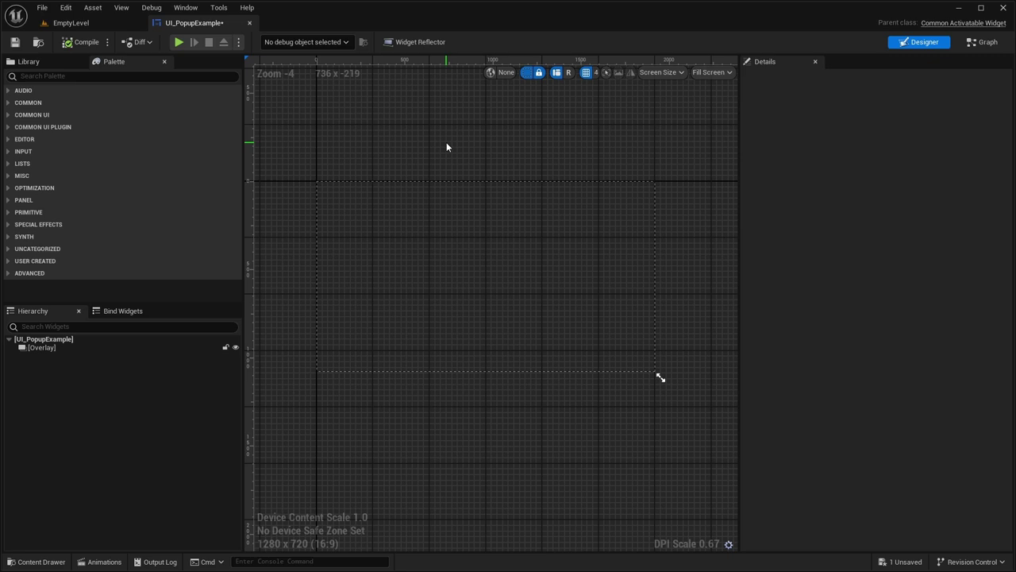
click(61, 340)
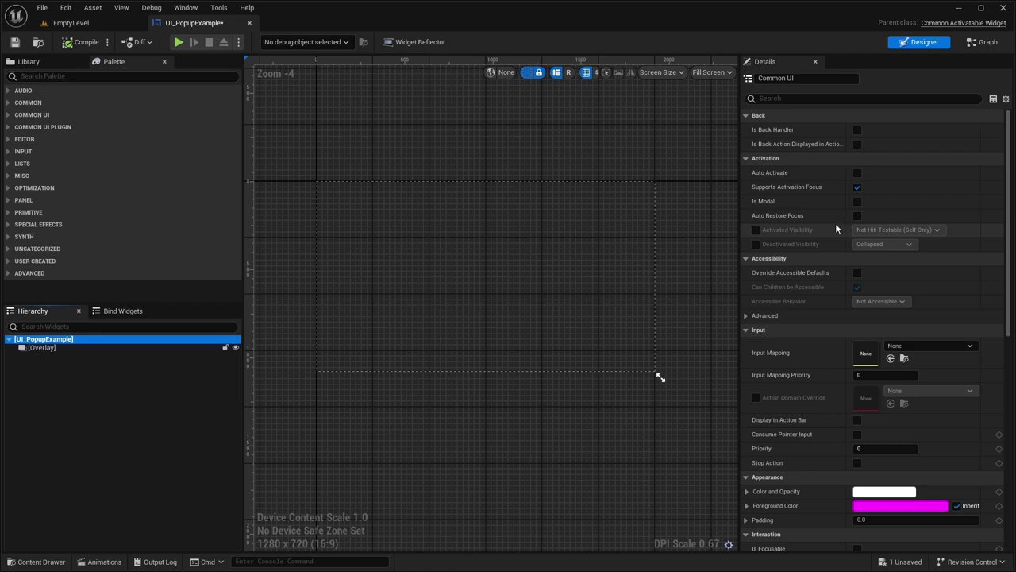
click(858, 173)
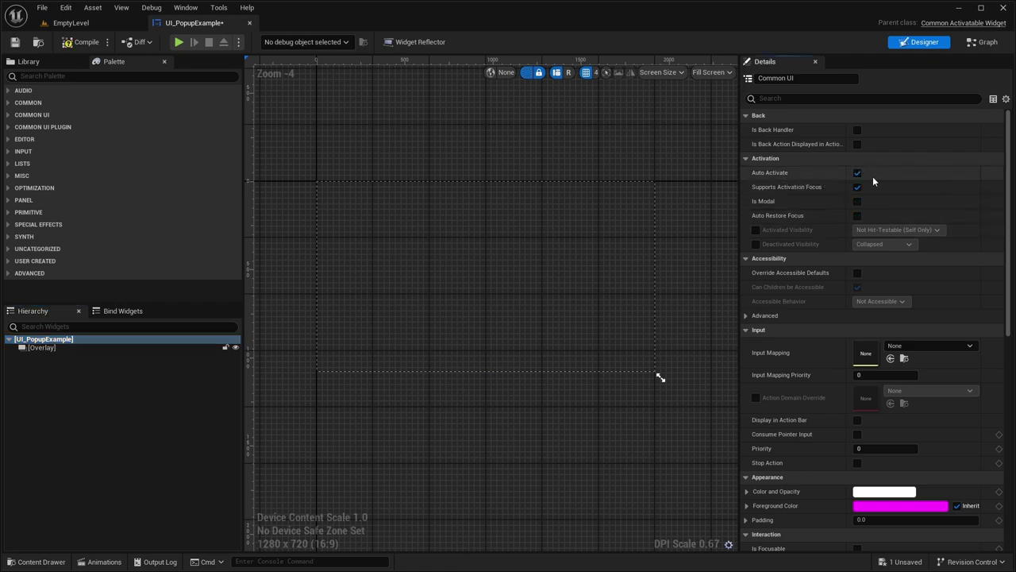
click(857, 130)
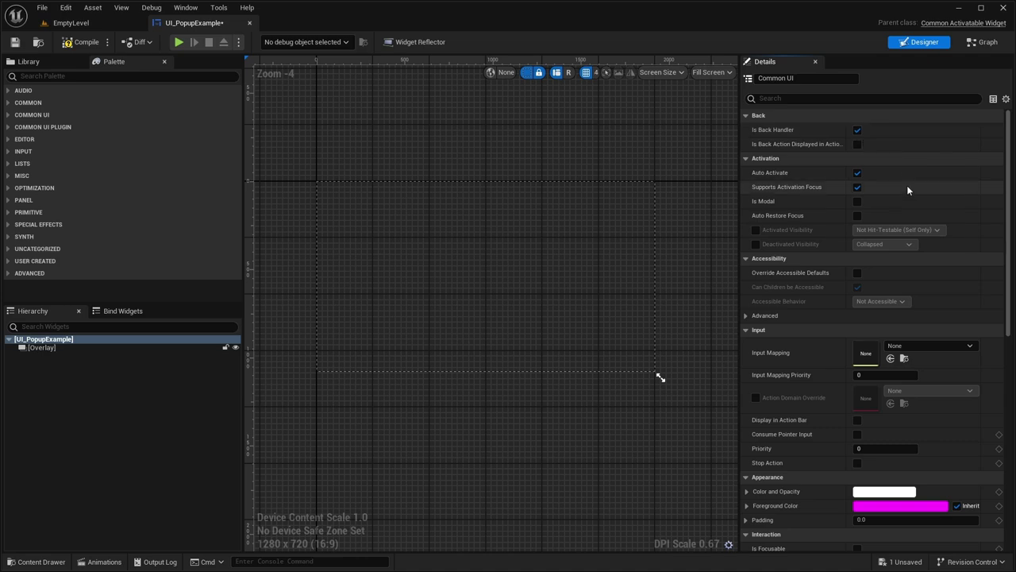
scroll(911, 188, down, 3)
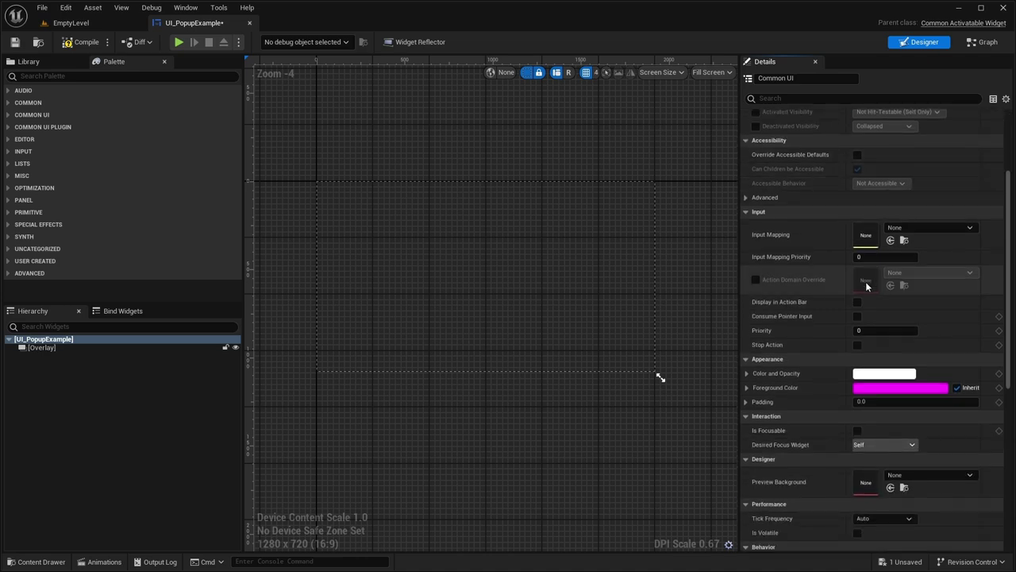
click(857, 303)
scroll(802, 282, down, 4)
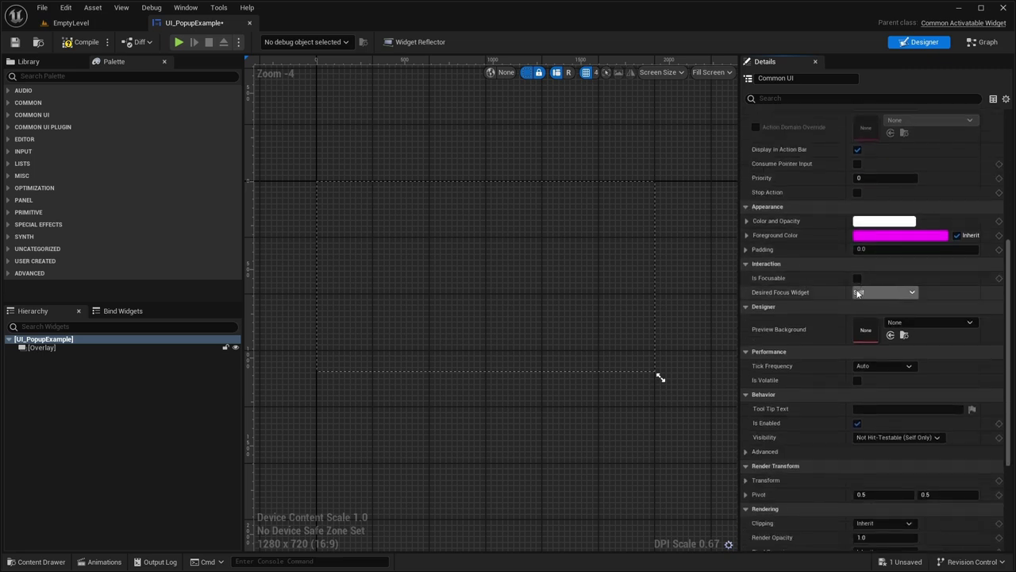
- Add a Background Blur under the Overlay and make it fill the slot horizontally and vertically
click(41, 348)
click(46, 77)
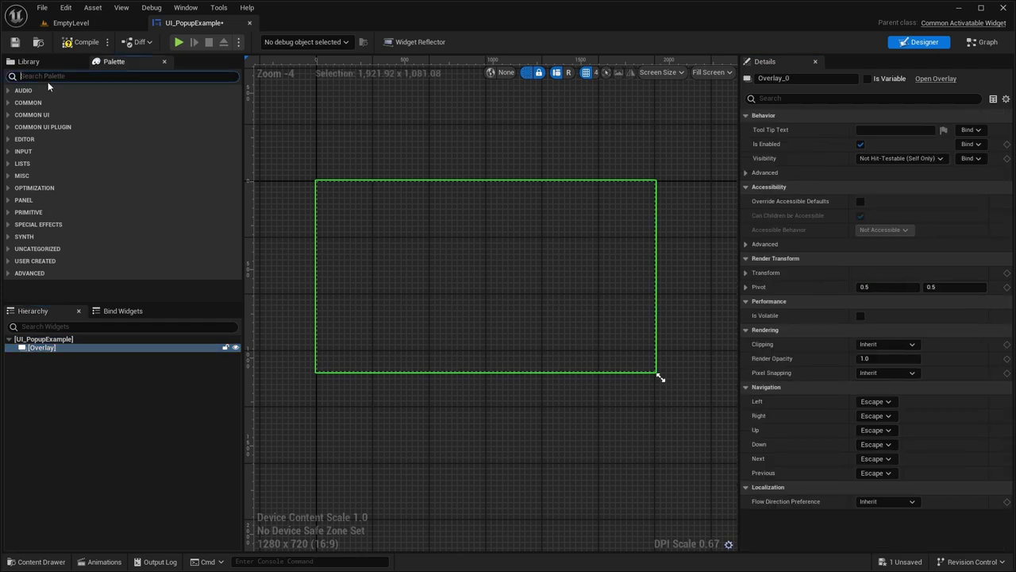
text(blur)
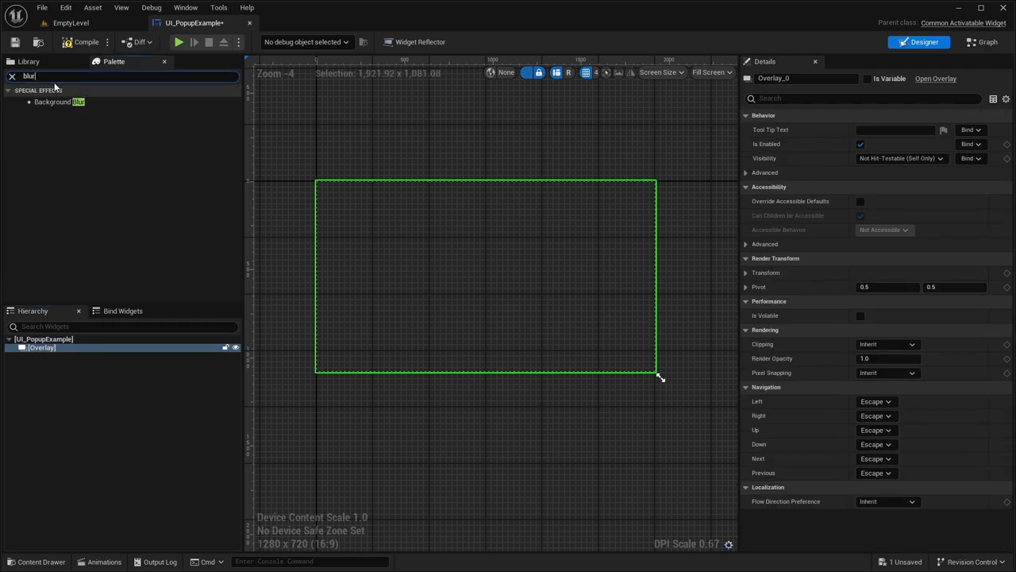
drag(57, 104, 32, 348)
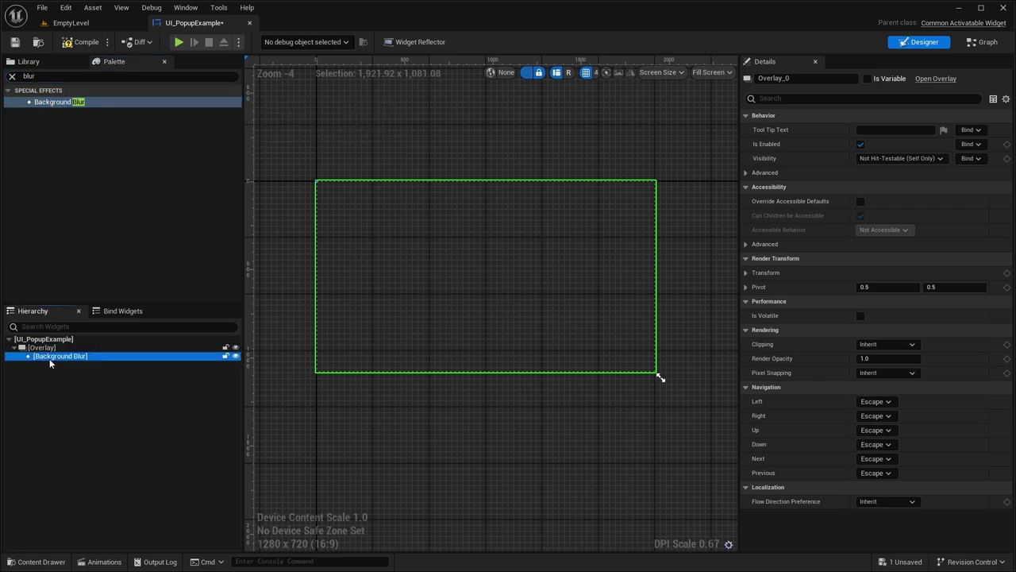
click(914, 158)
click(914, 144)
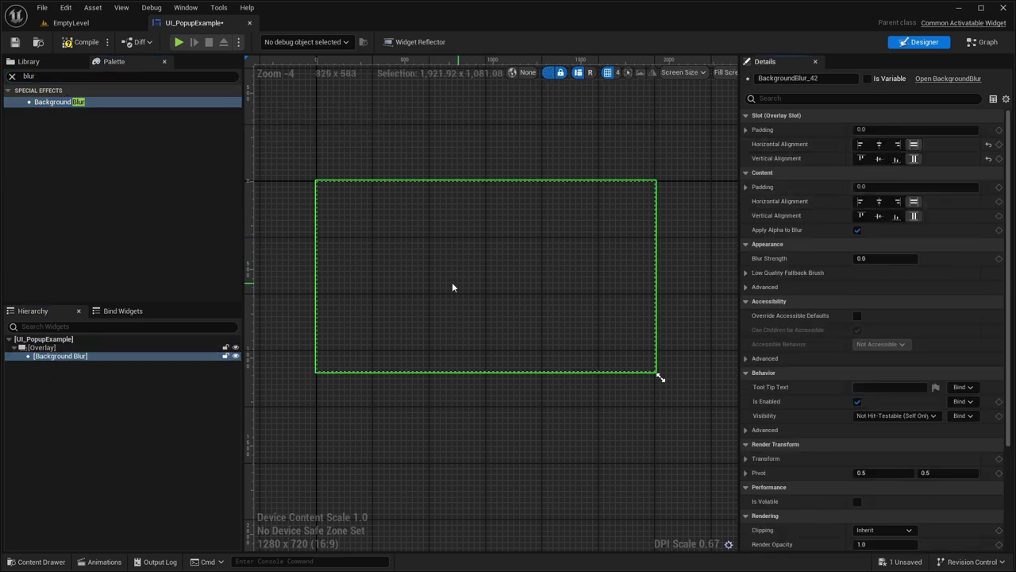
- Set the Background Blur's blur strength to 4
click(889, 258)
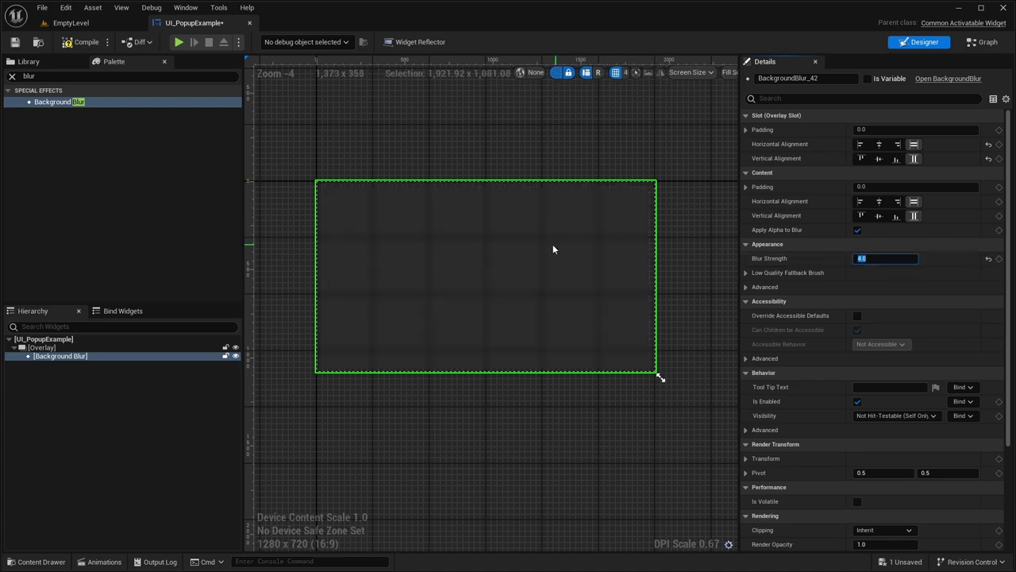
text(4)
key(Return)
- Open the UI_Main widget blueprint from the CommonUi/Widgets folder
click(46, 562)
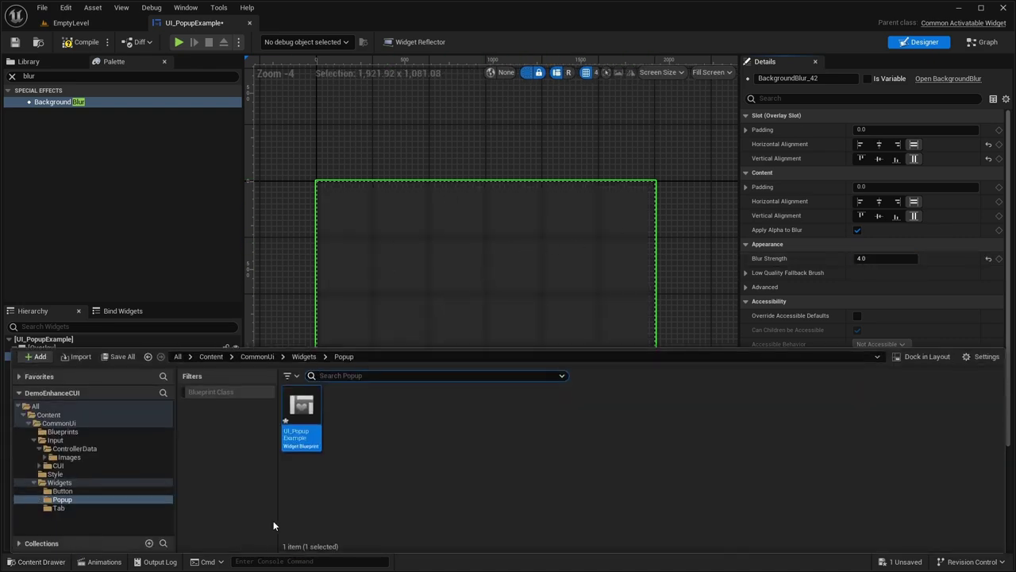
click(59, 482)
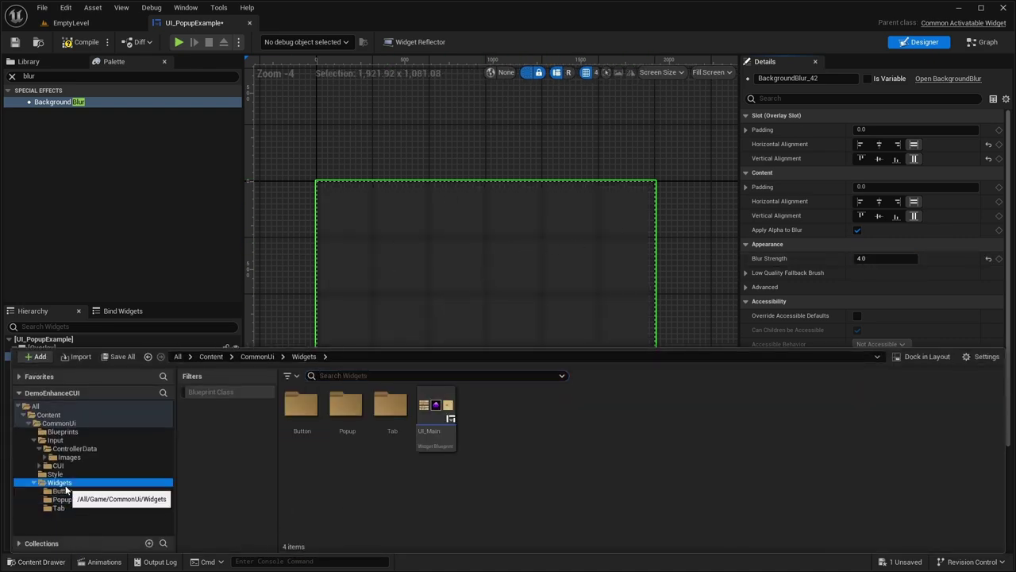
double_click(436, 409)
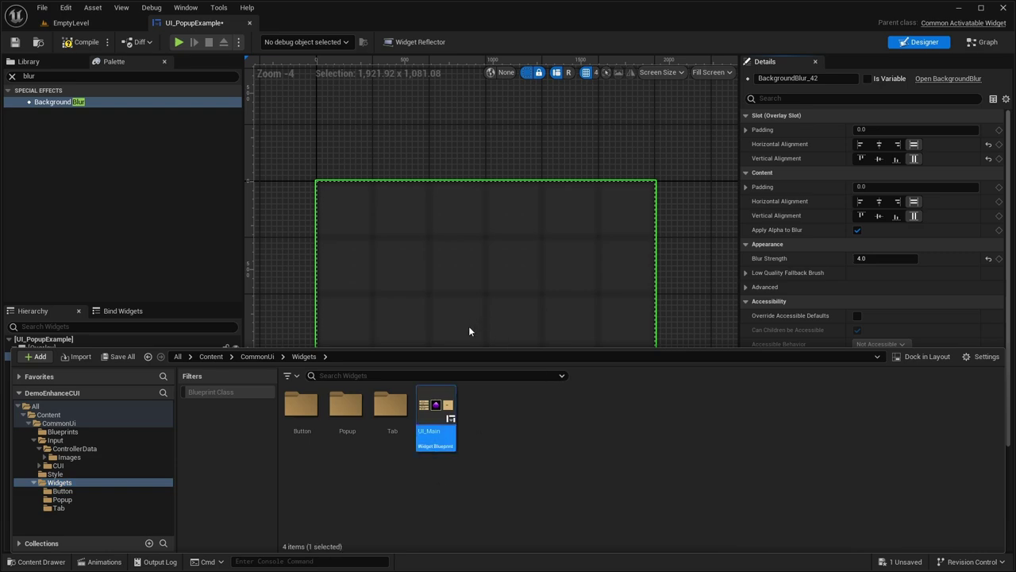
scroll(454, 400, up, 1)
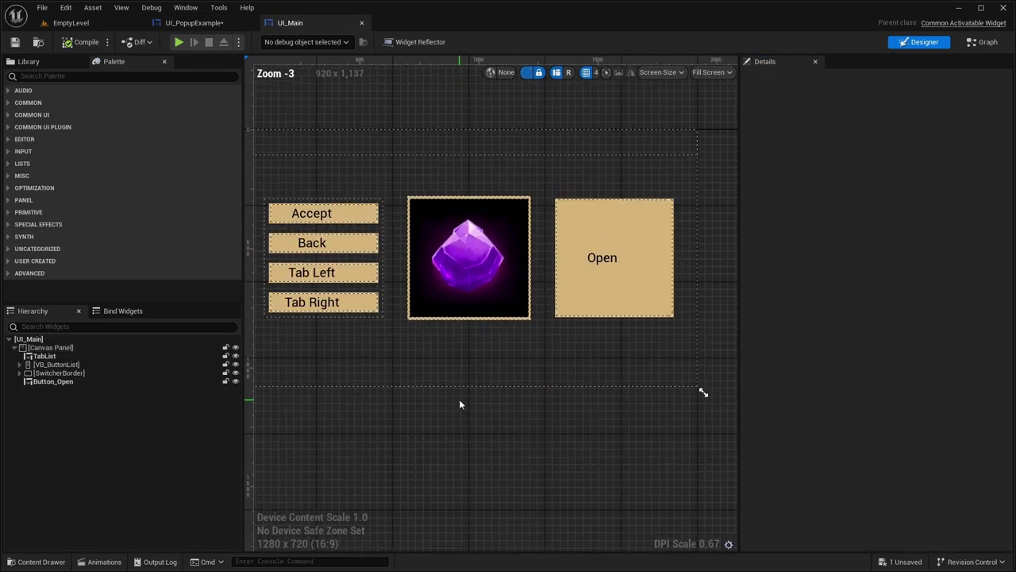
click(195, 22)
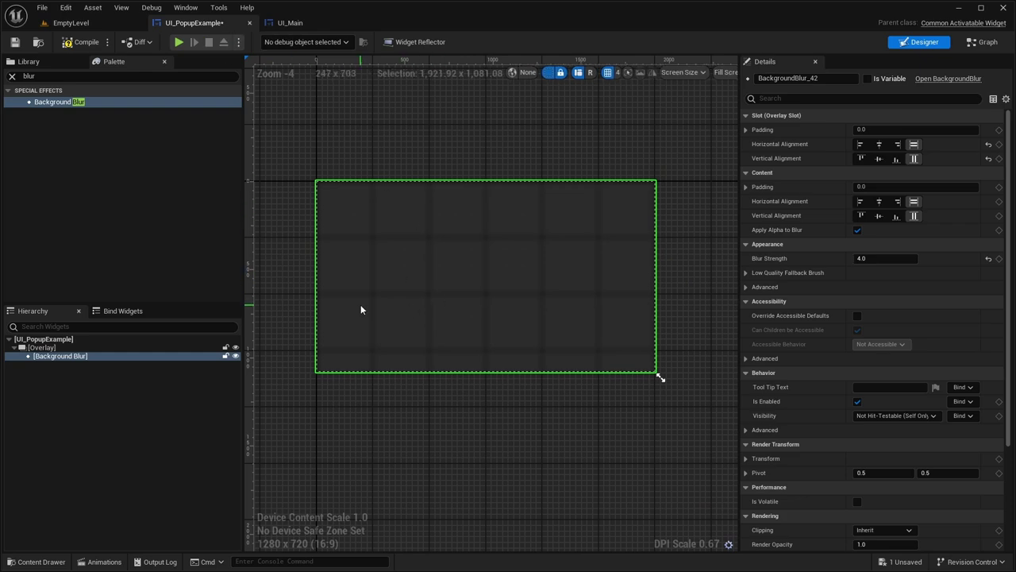
click(290, 22)
- Add a Common Activatable Widget Stack to UI_Main's Canvas Panel below Button_Open and name it Stack
click(69, 76)
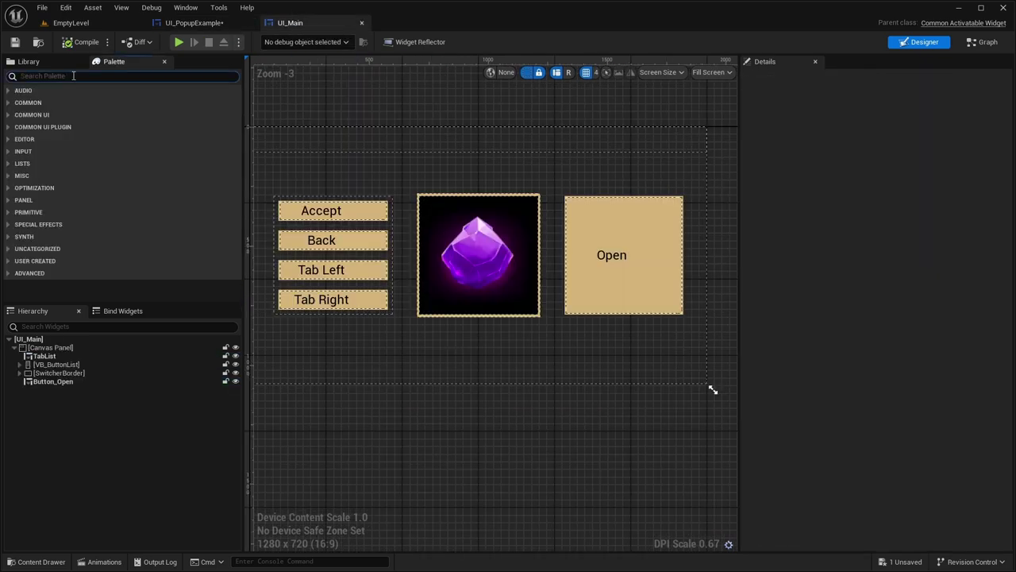
text(Ac)
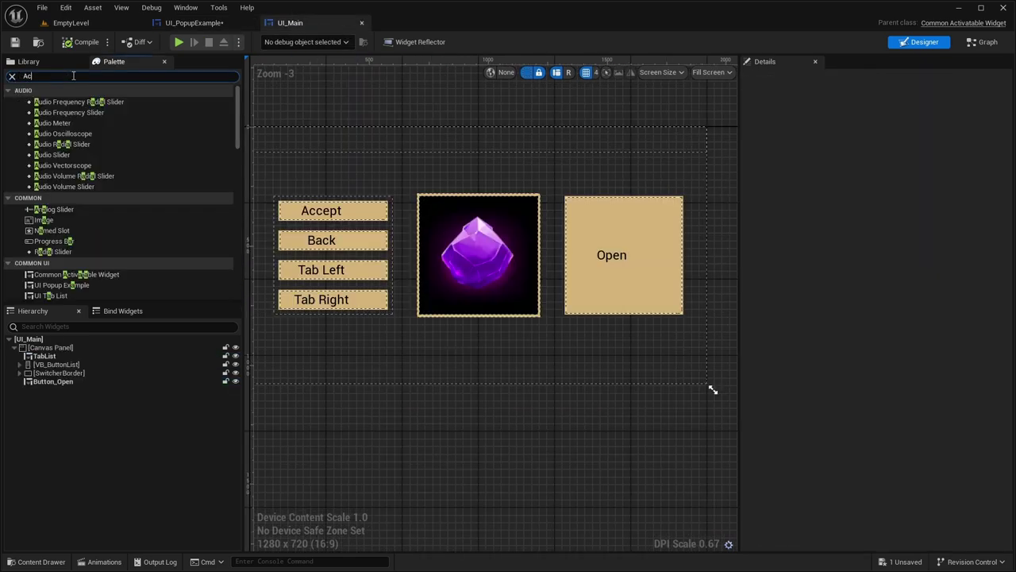
text(xtvatab)
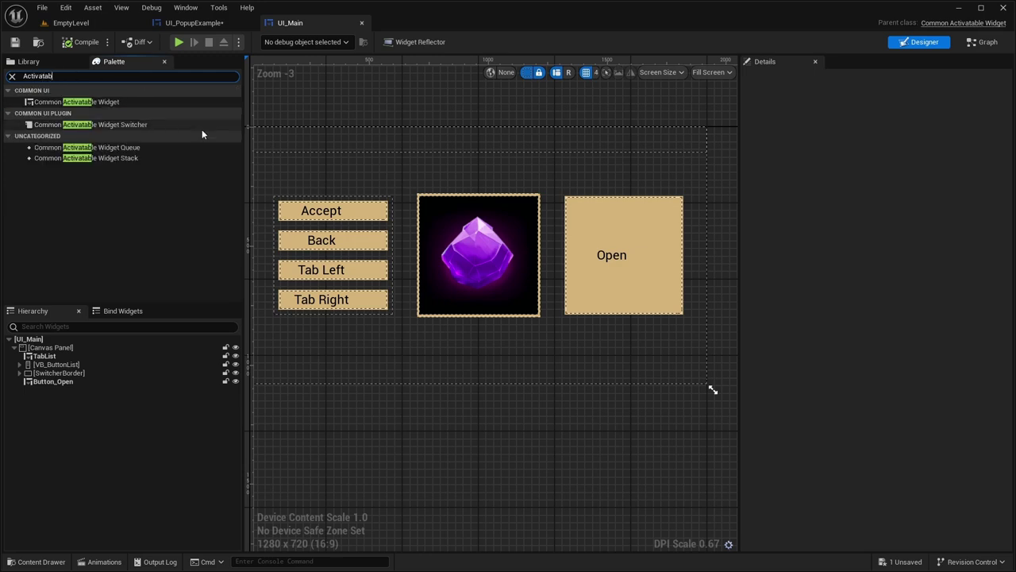
drag(88, 160, 44, 384)
click(803, 78)
text(St)
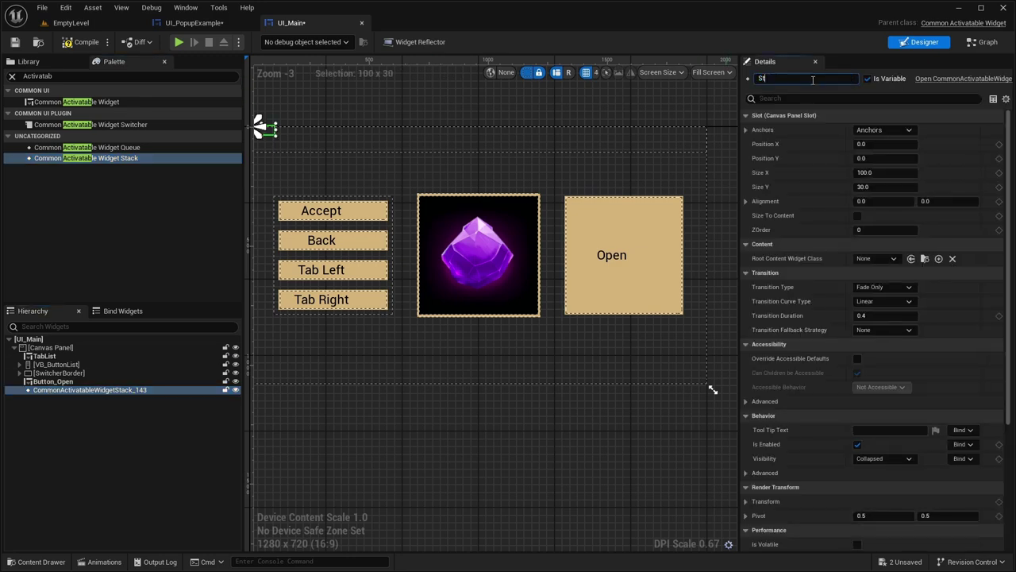
text(ack)
key(Return)
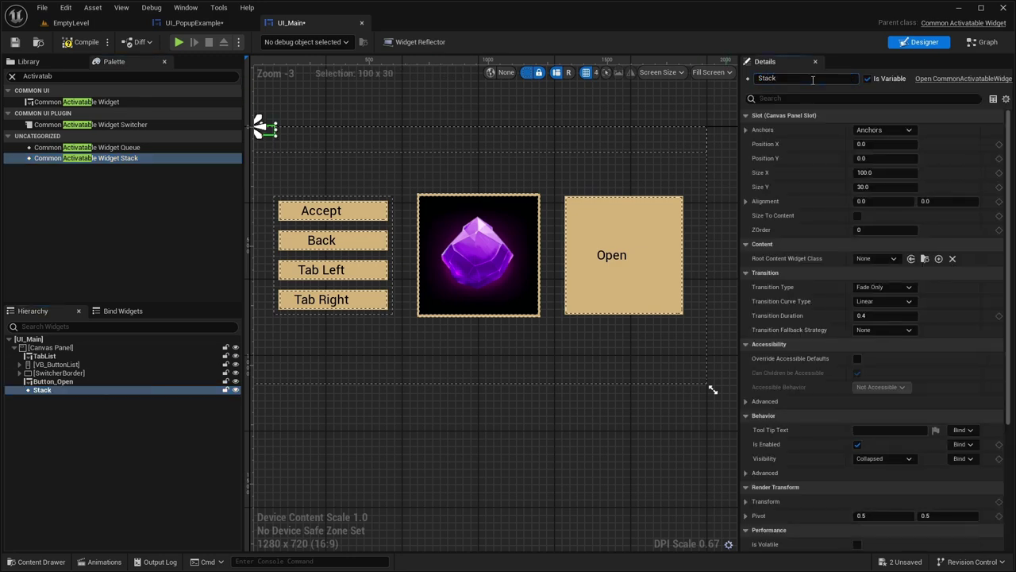
- Anchor Stack to fill the whole canvas with right and bottom offsets of 0, and set its ZOrder to 1
click(865, 129)
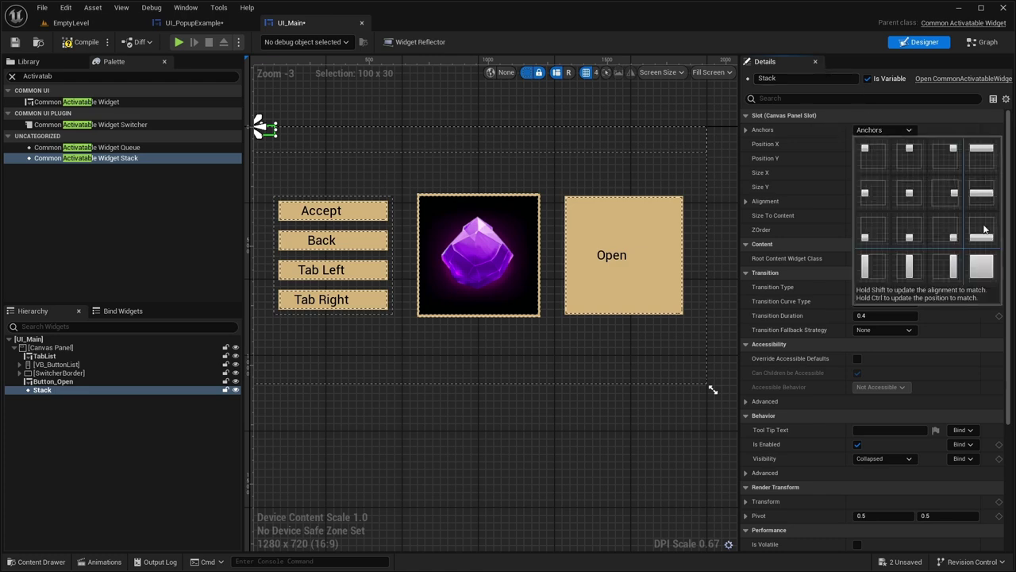
click(982, 266)
click(885, 172)
text(0)
key(Tab)
text(0)
key(Return)
click(859, 229)
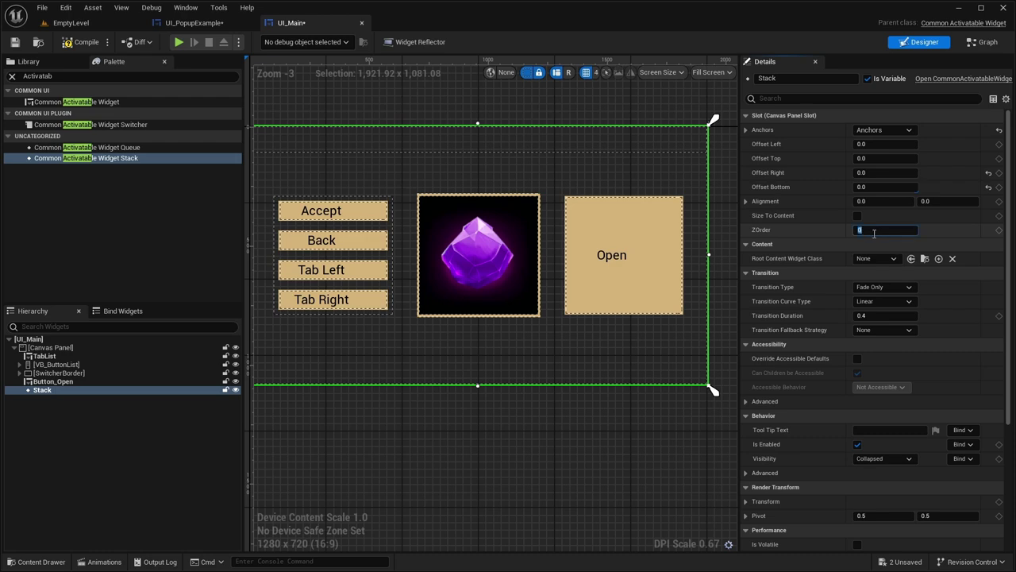
text(1)
right_drag(464, 449, 501, 451)
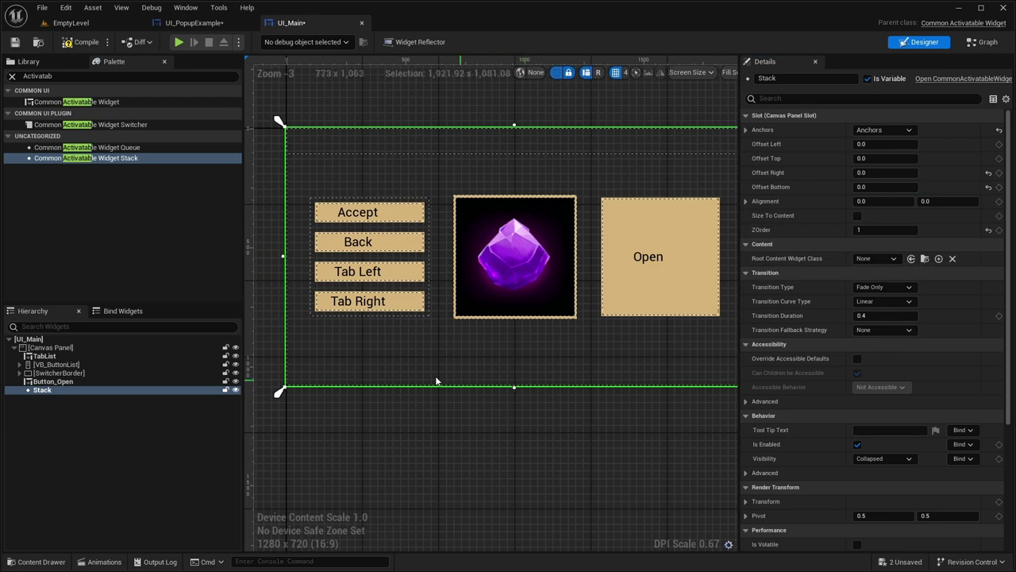
- Set Stack's Root Content Widget Class to UI_PopupExample
click(875, 258)
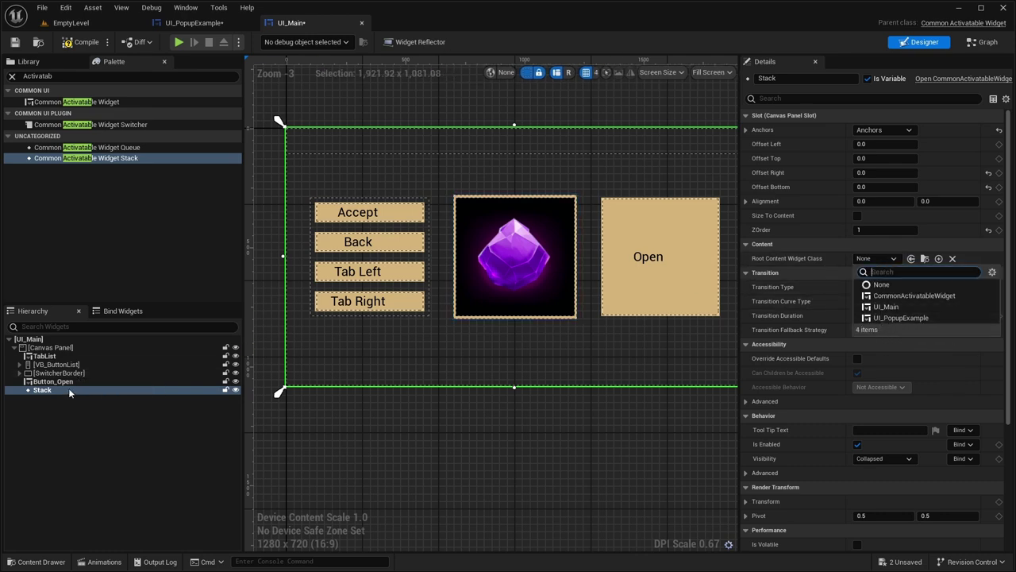
click(893, 317)
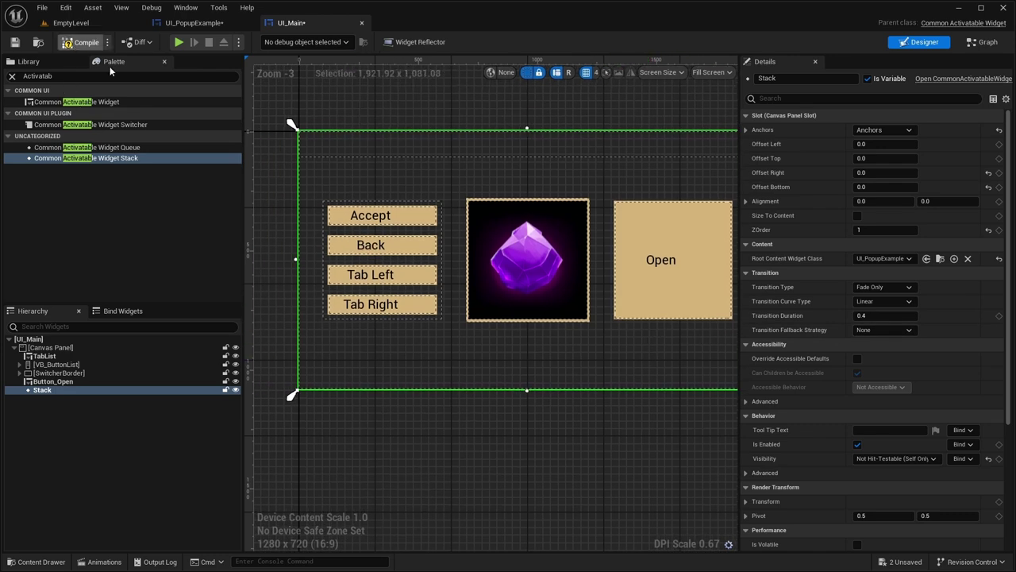
scroll(412, 279, down, 2)
scroll(412, 279, up, 1)
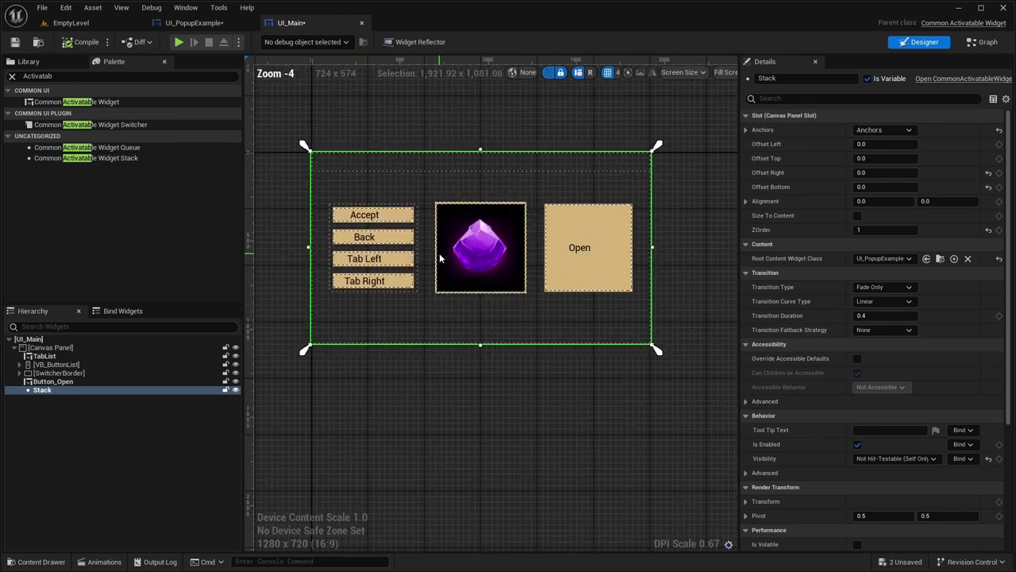
- Compile UI_PopupExample and check the popup's blur over the layout in UI_Main
click(173, 24)
click(85, 42)
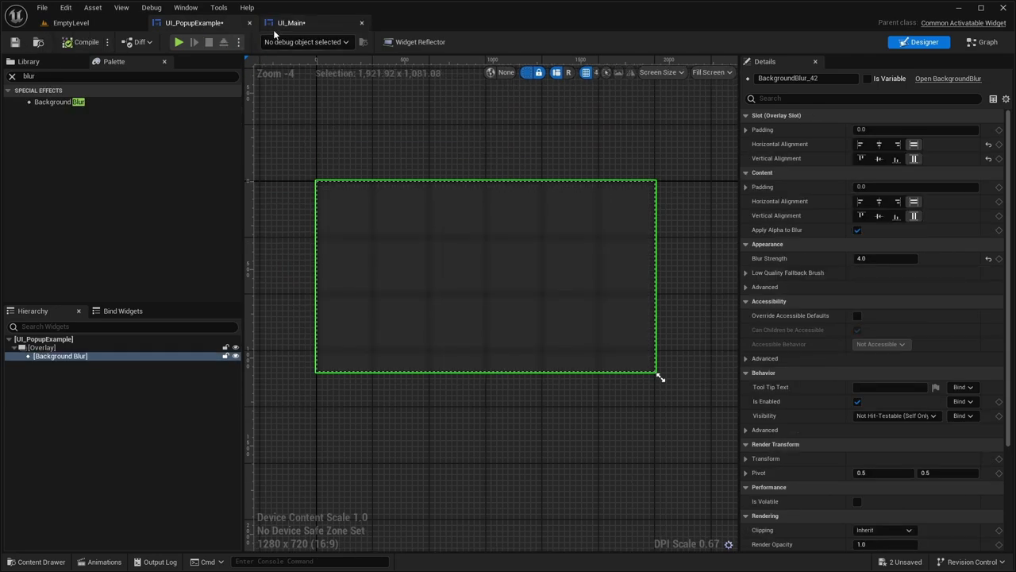
click(291, 22)
scroll(421, 193, up, 2)
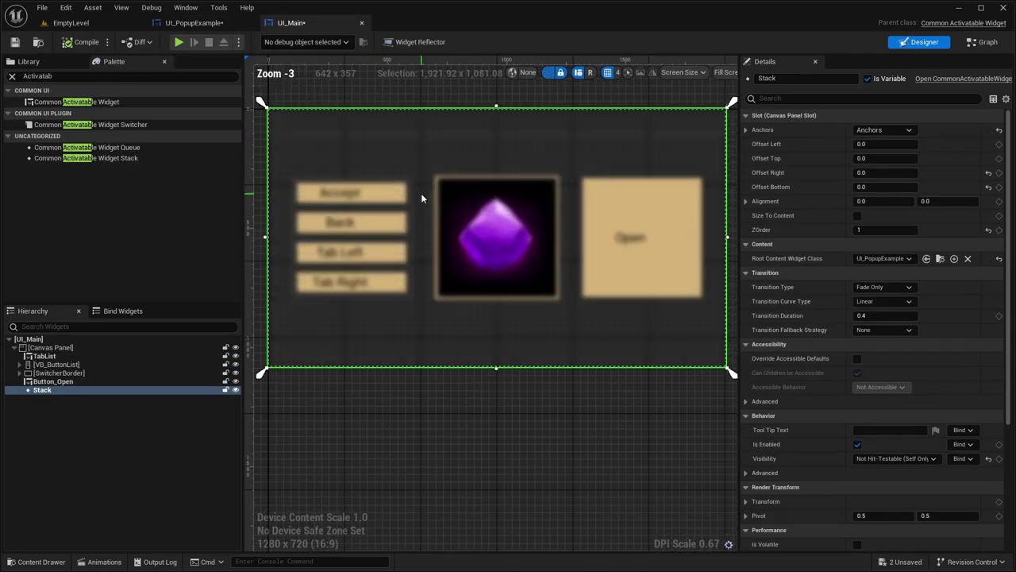
scroll(440, 190, down, 2)
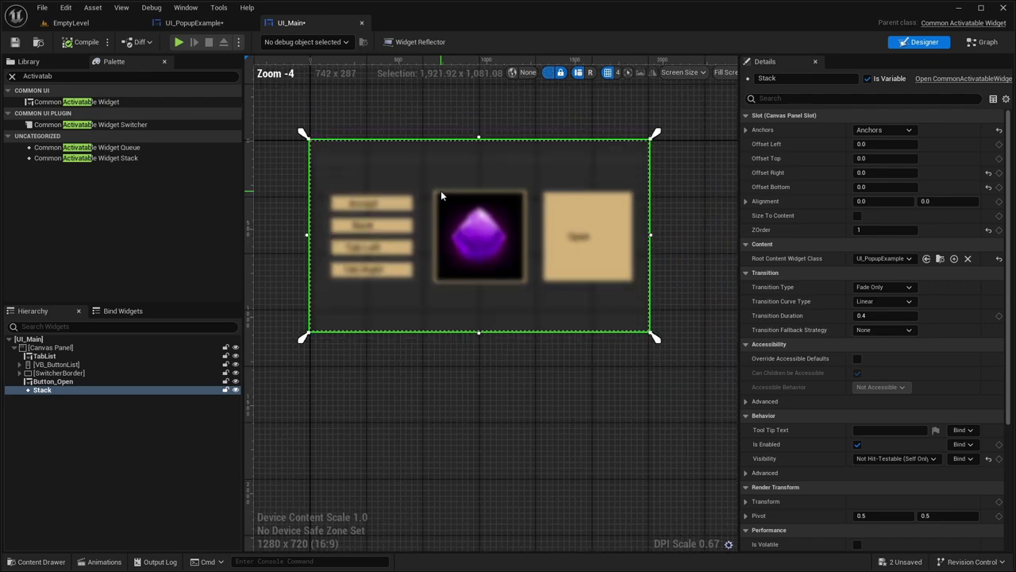
scroll(470, 263, up, 1)
right_drag(377, 239, 435, 287)
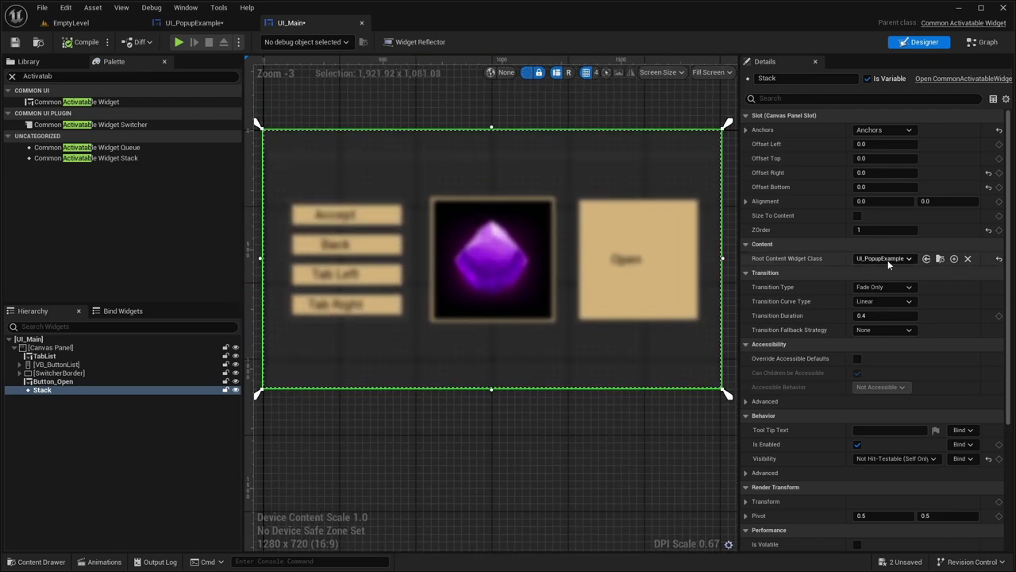
- Add a Common Border to the Overlay of UI_PopupExample, below the Background Blur
click(195, 22)
right_drag(322, 164, 318, 154)
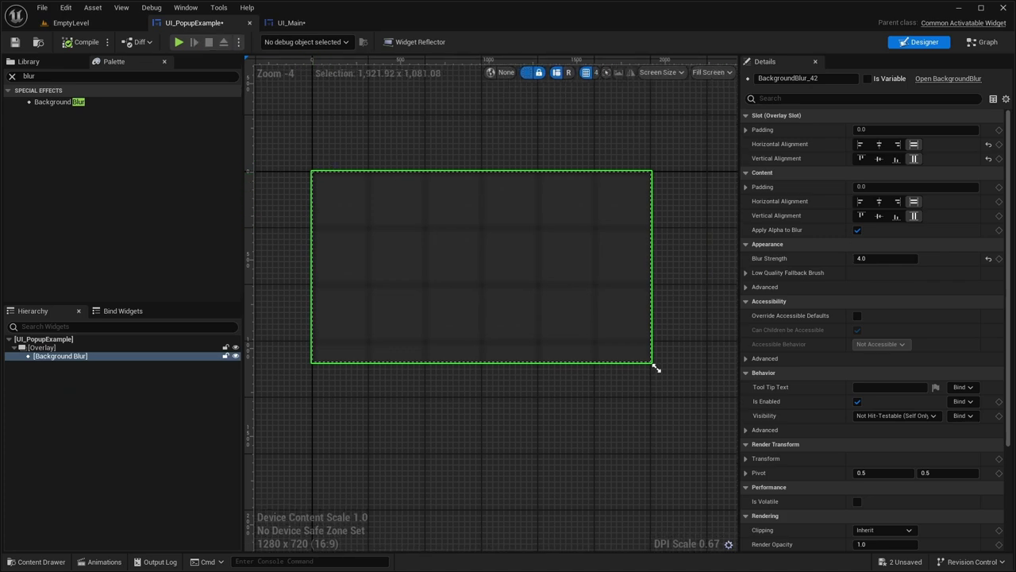
click(28, 77)
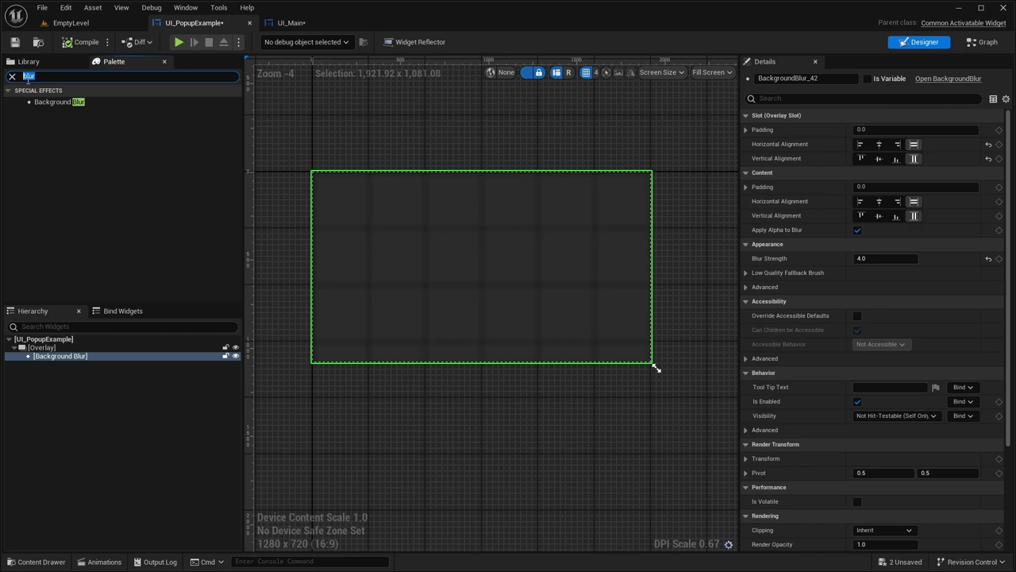
text(border)
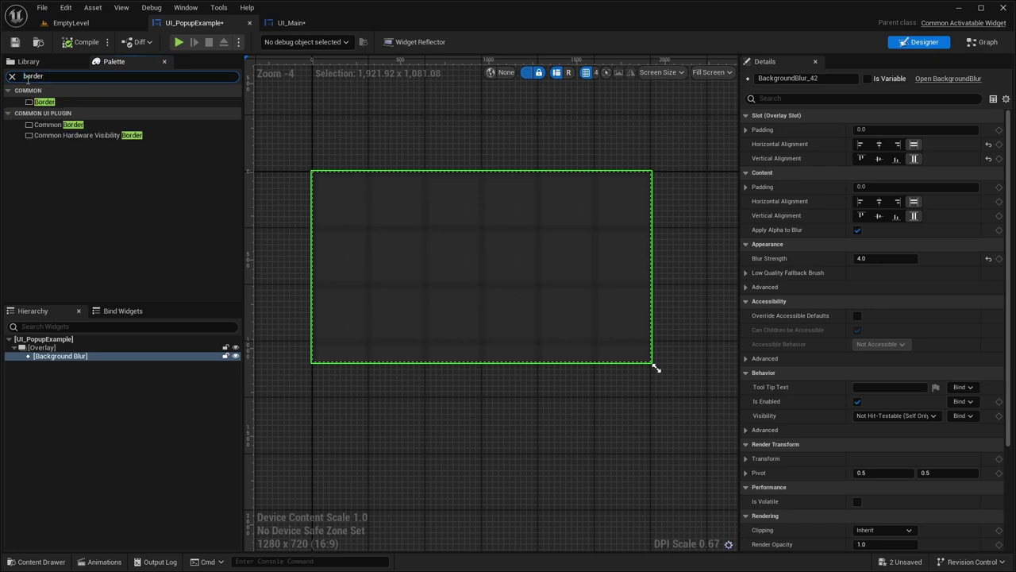
drag(41, 126, 51, 363)
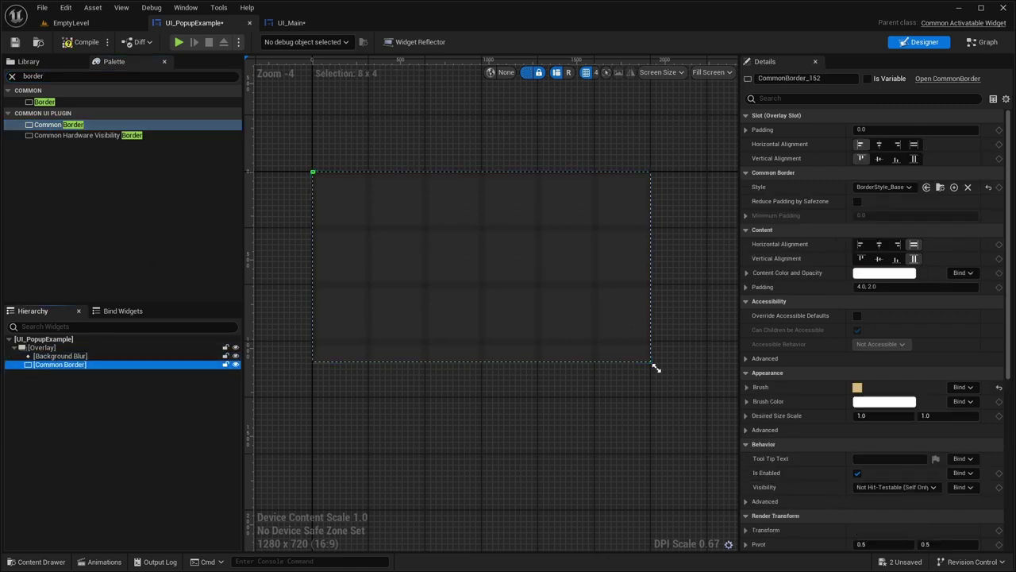
- Set the Common Border's content padding to 5, center its slot horizontally and vertically, and apply the BorderStyle_Popup style
click(882, 287)
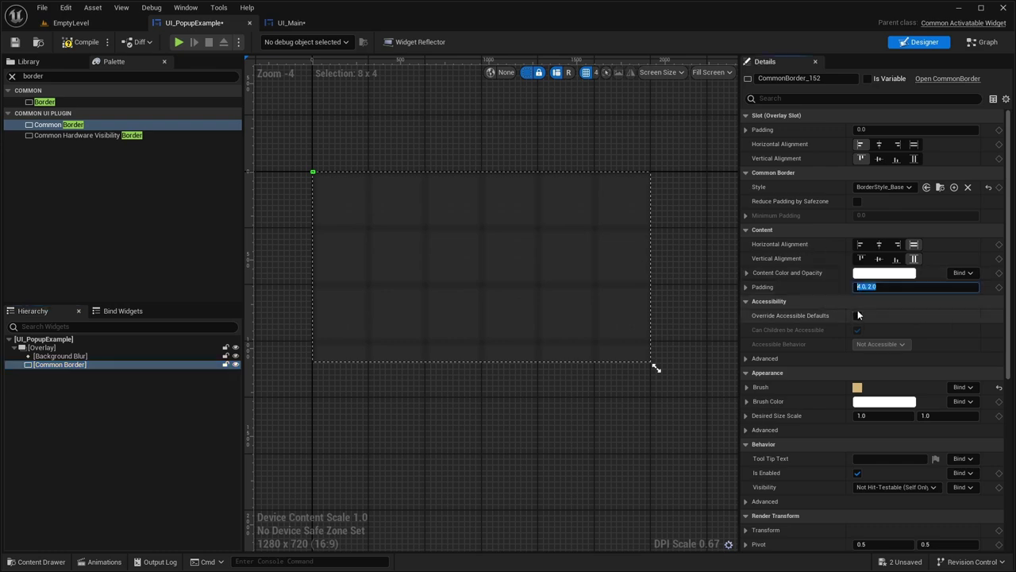
text(5)
key(Return)
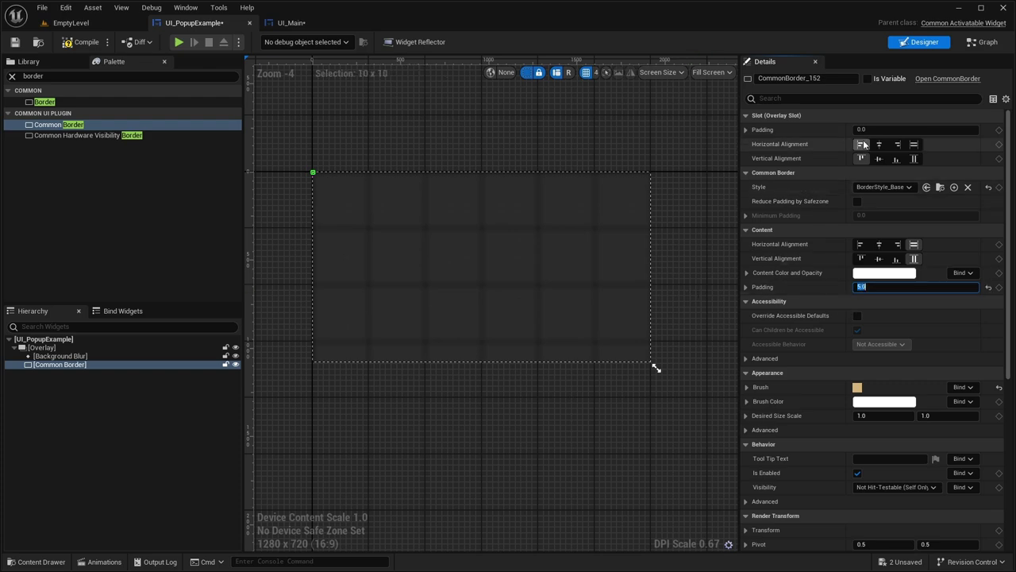
click(879, 144)
click(878, 158)
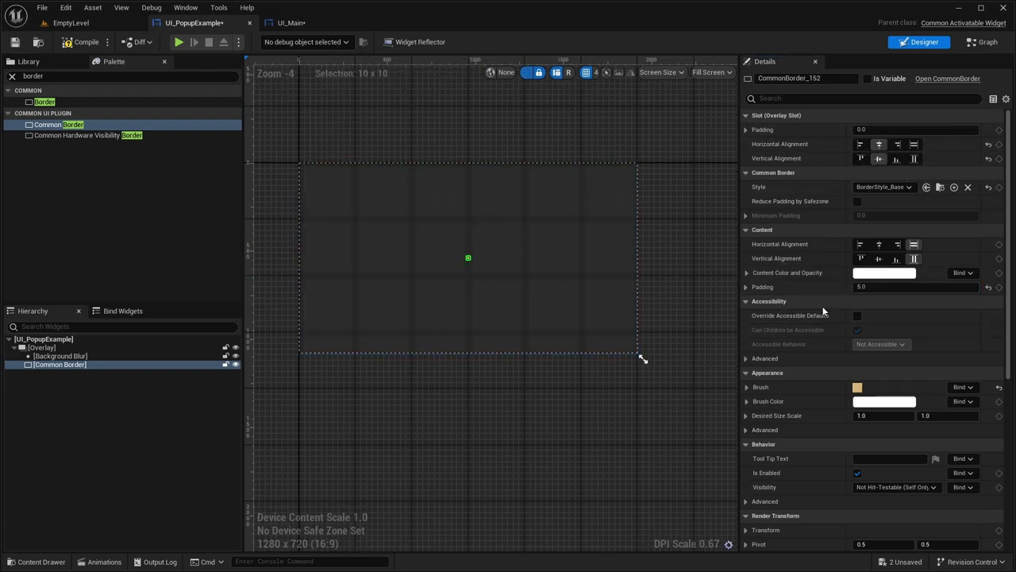
click(881, 188)
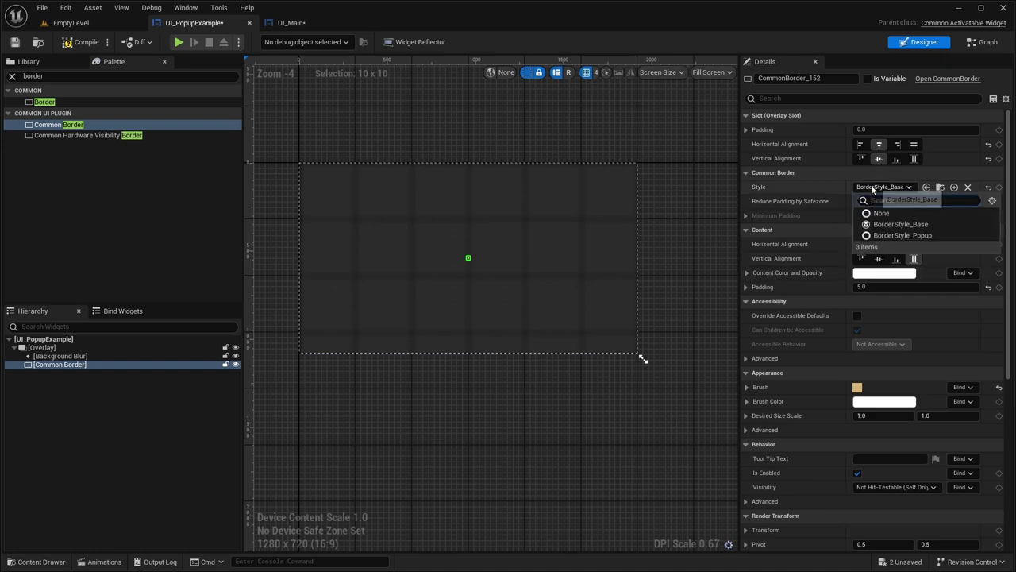
click(897, 236)
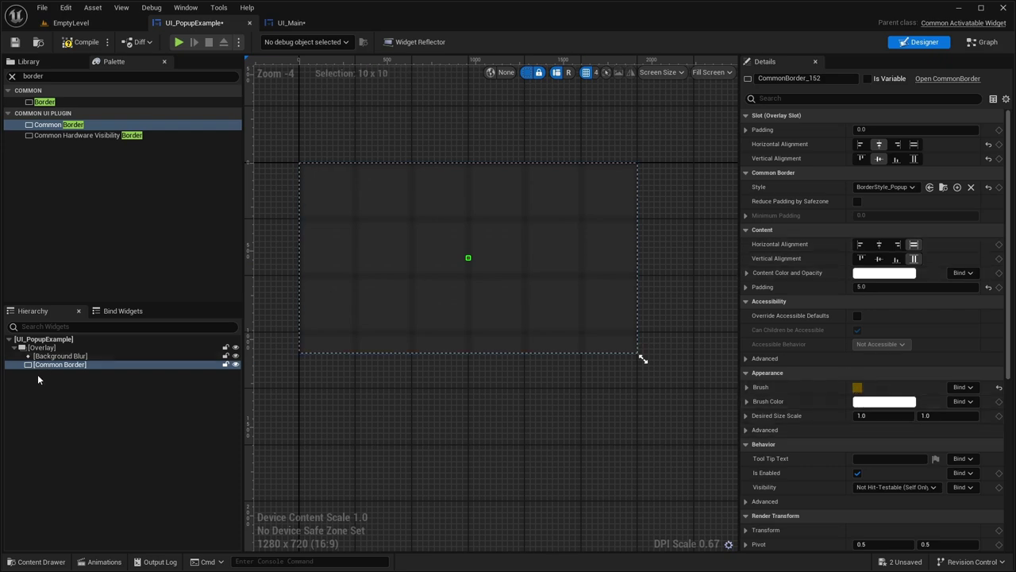
- Add a Vertical Box inside the Common Border
click(50, 77)
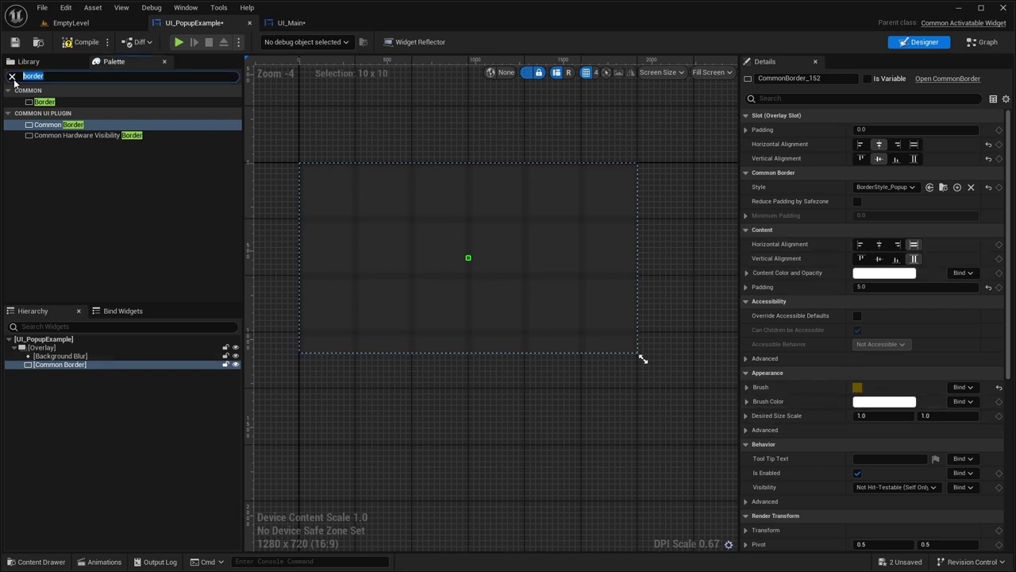
text(verti)
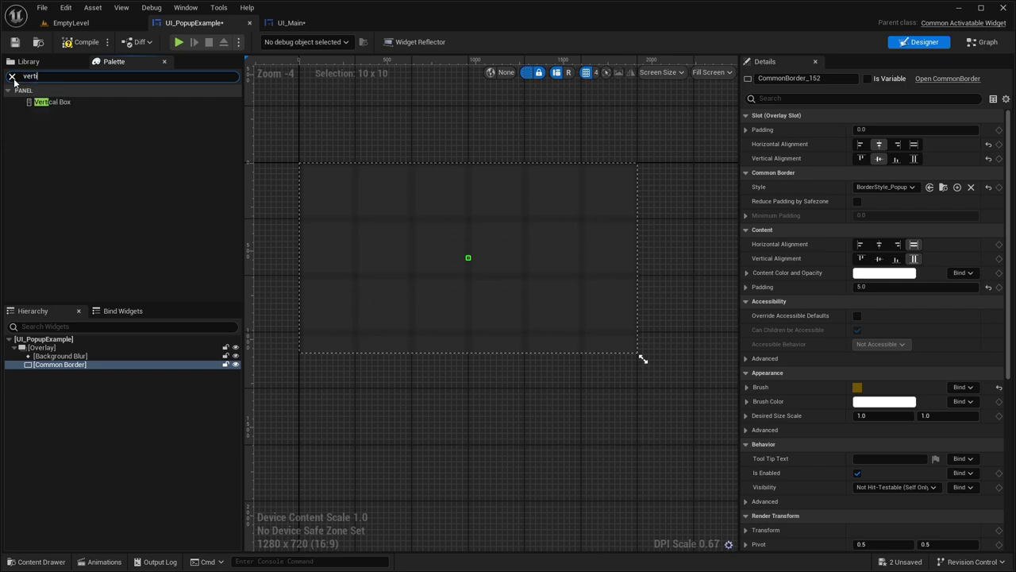
drag(51, 102, 47, 366)
scroll(455, 243, up, 4)
scroll(448, 245, up, 3)
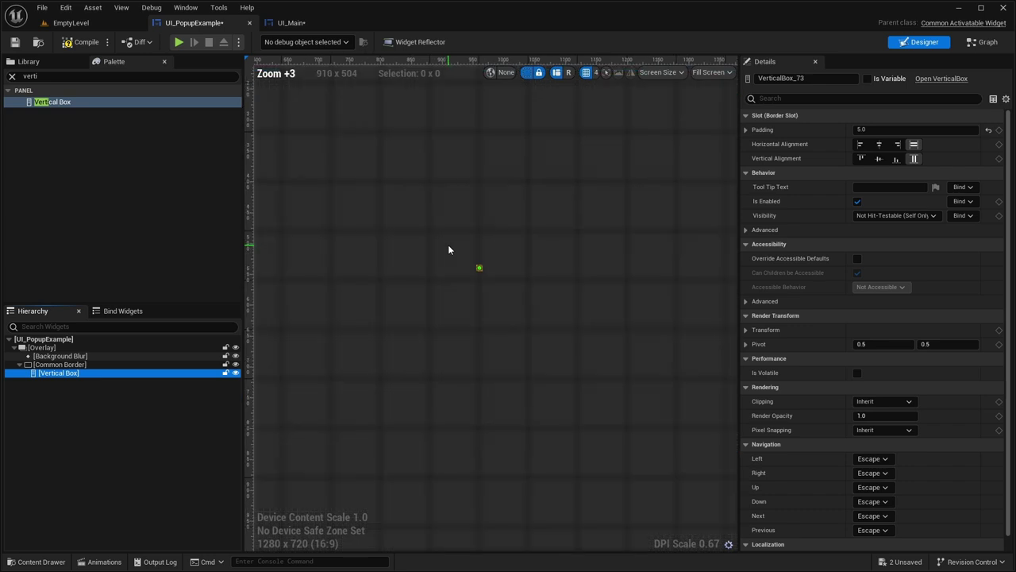
right_drag(433, 222, 456, 228)
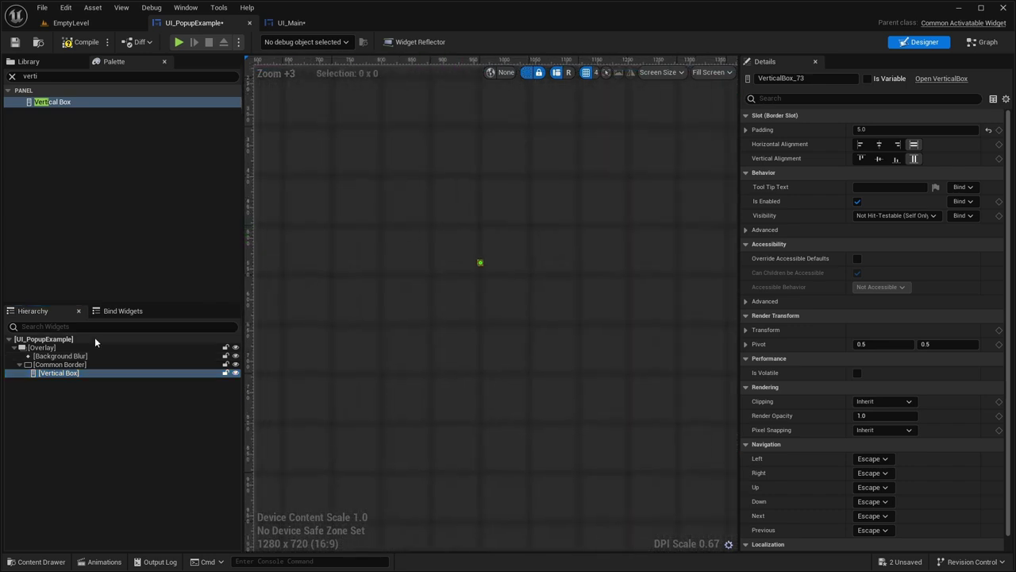
- Add a Common Text widget inside the Vertical Box
click(30, 76)
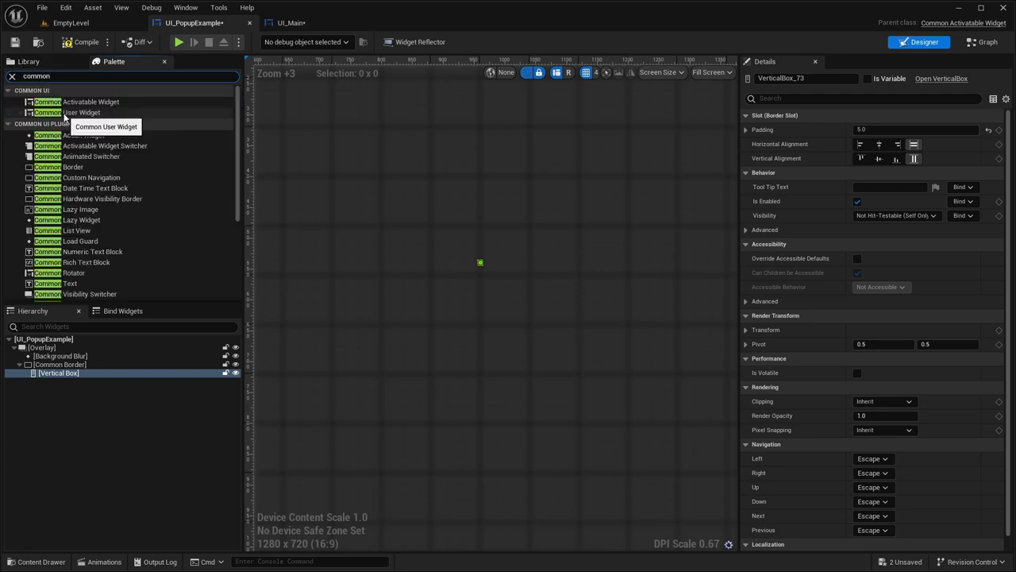
text(common text)
drag(56, 134, 75, 378)
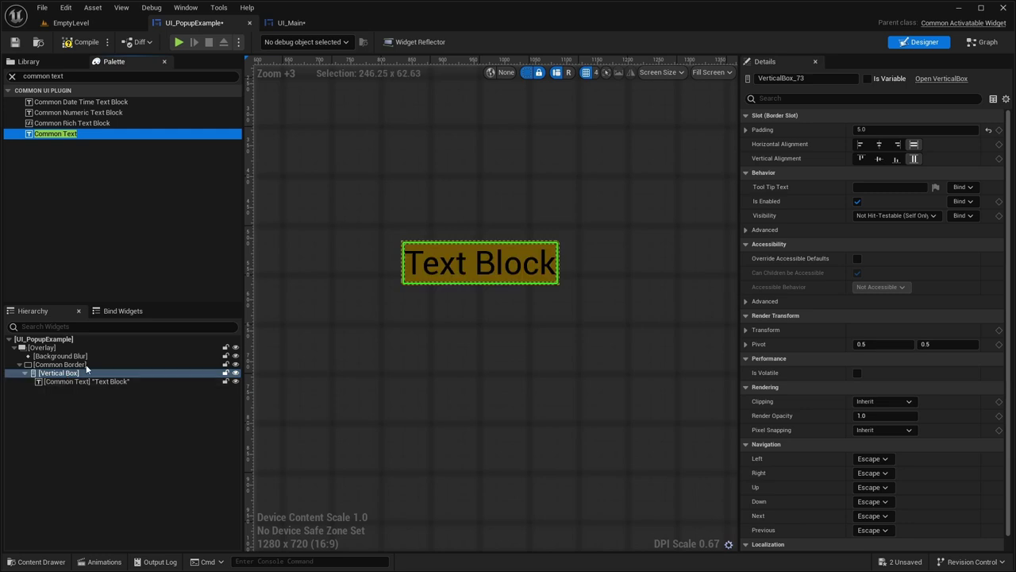
- Add a UI Button Base below the Common Text in the Vertical Box and duplicate it
click(63, 76)
text(button)
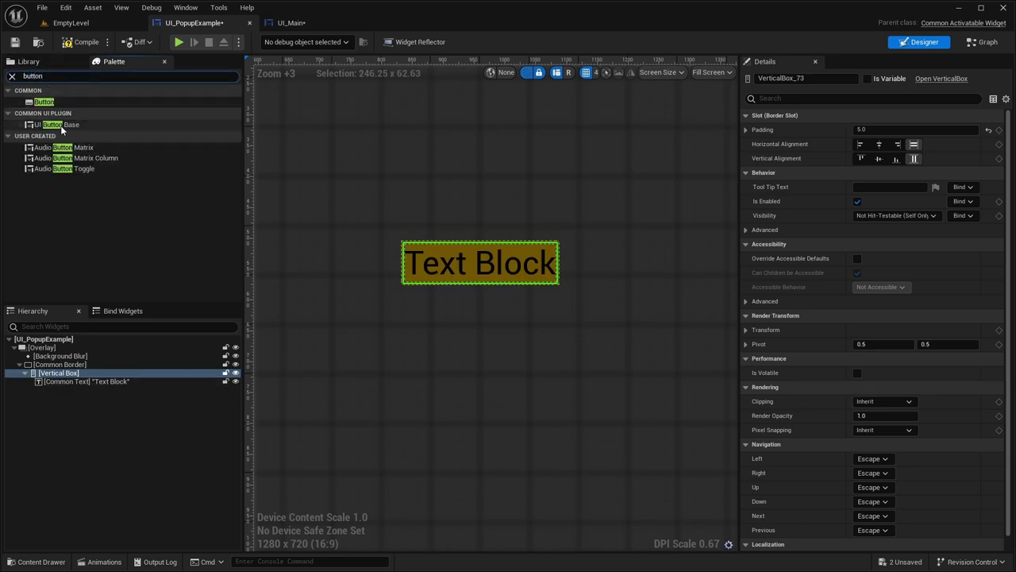
drag(61, 127, 66, 389)
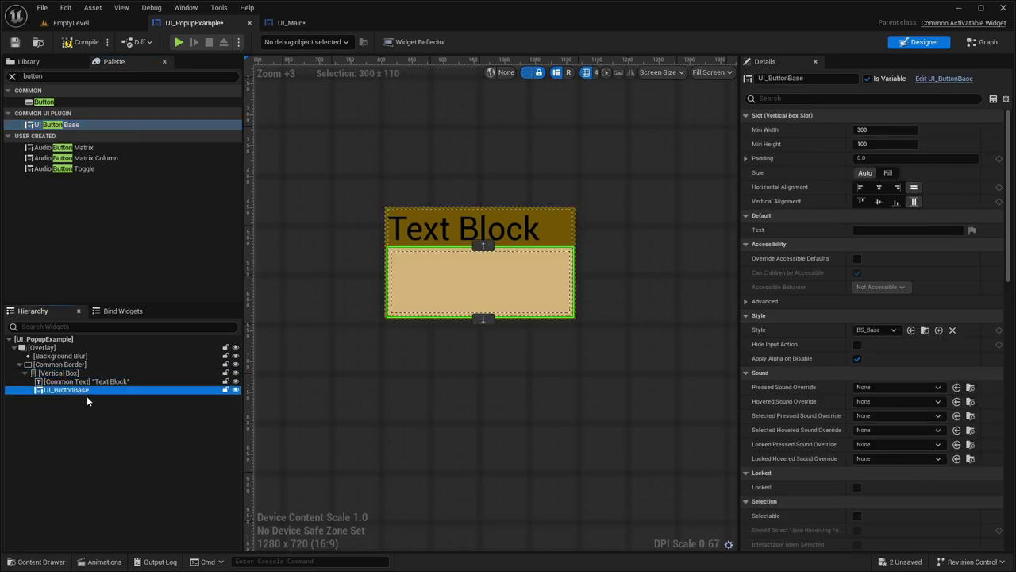
key(ctrl+d)
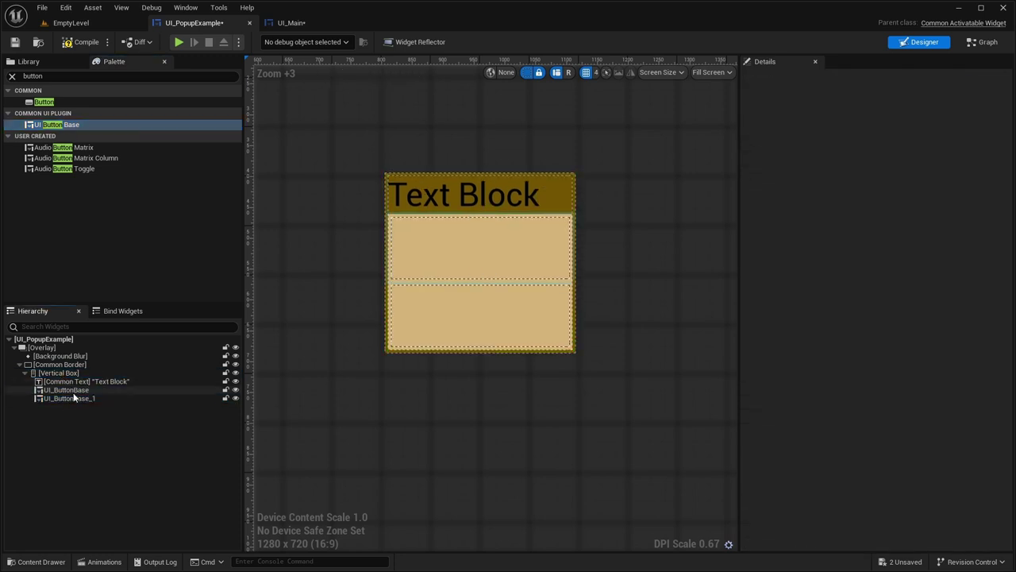
- Rename the first button Button_Print and the duplicated button Button_Close
click(72, 390)
click(820, 78)
text(Button_Print)
key(Return)
click(70, 398)
click(822, 79)
text(Button_Qui)
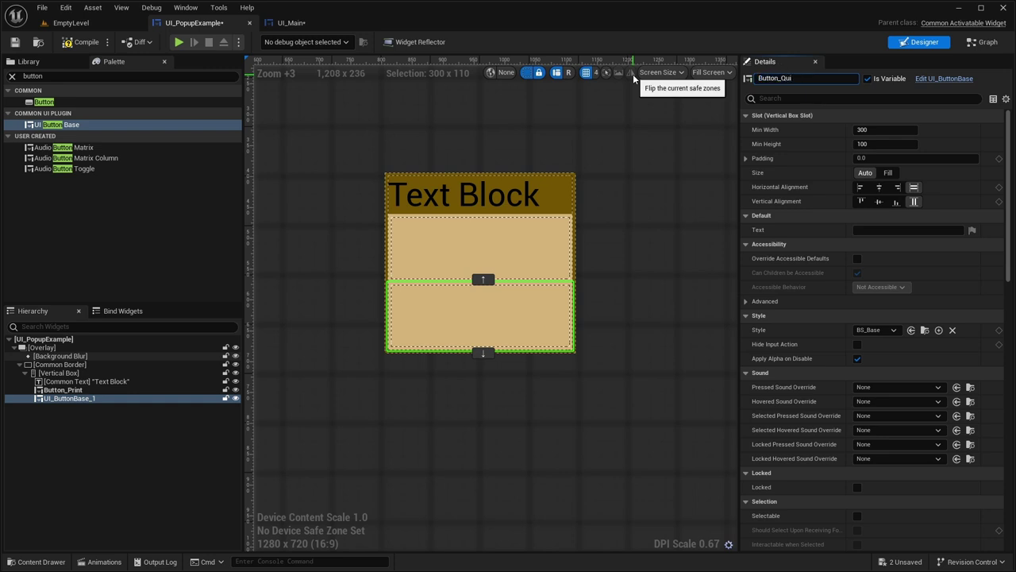
key(BackSpace)
key(BackSpace)
key(BackSpace)
text(Close)
key(Return)
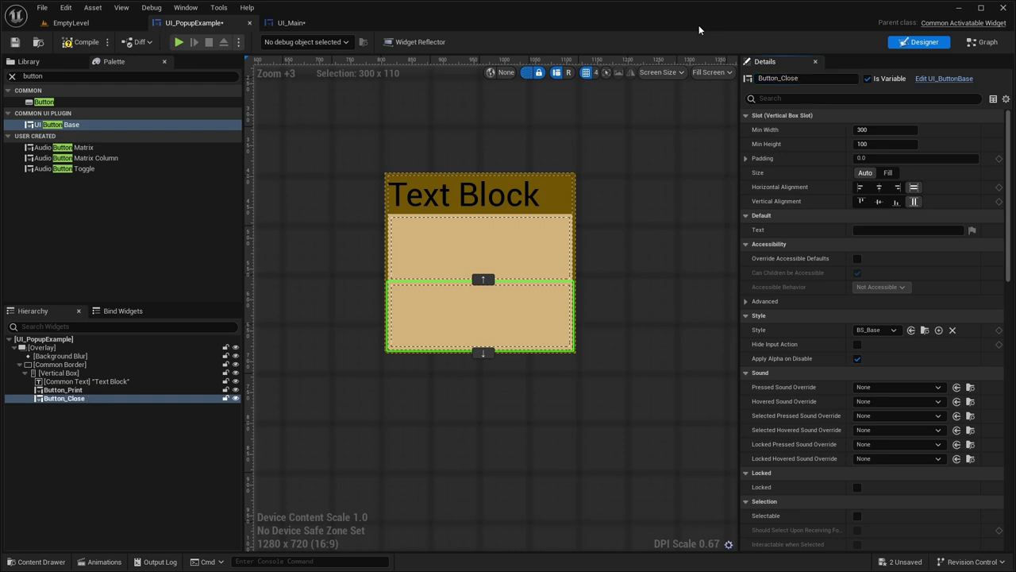
- Wrap Button_Print and Button_Close together in a Horizontal Box and set their slot size to Fill
ctrl+click(63, 390)
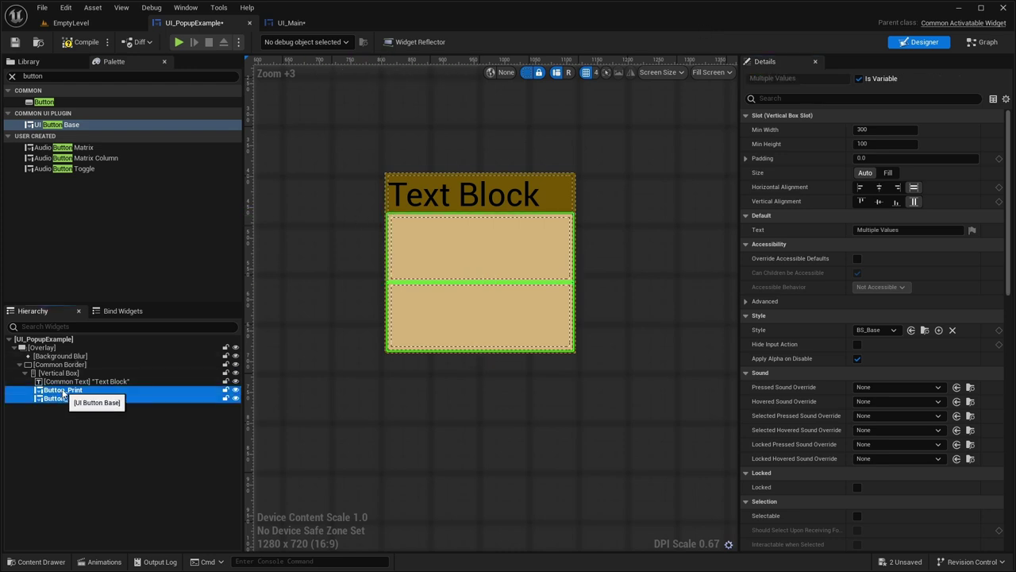
right_click(63, 392)
mouse_move(80, 344)
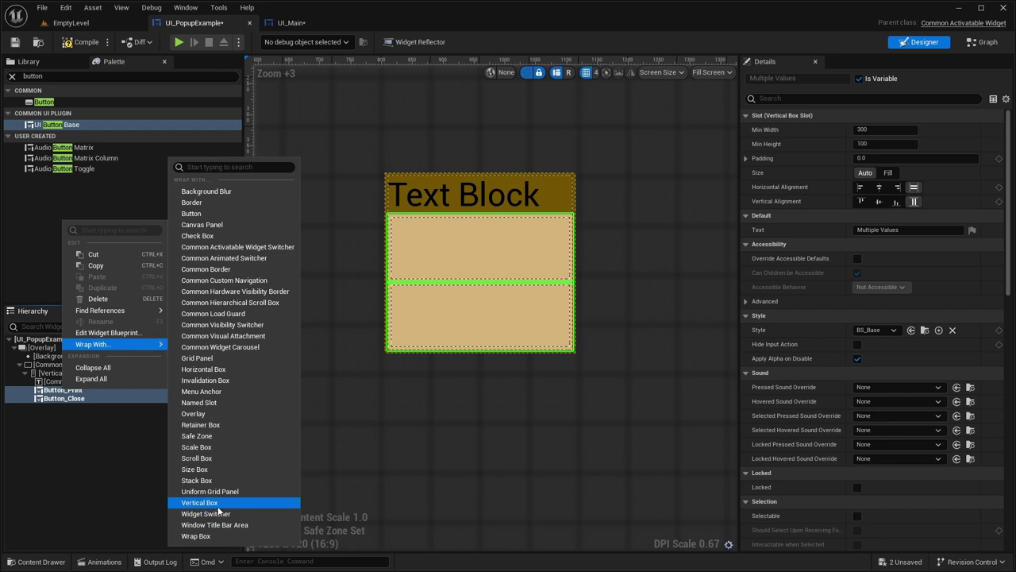
click(194, 369)
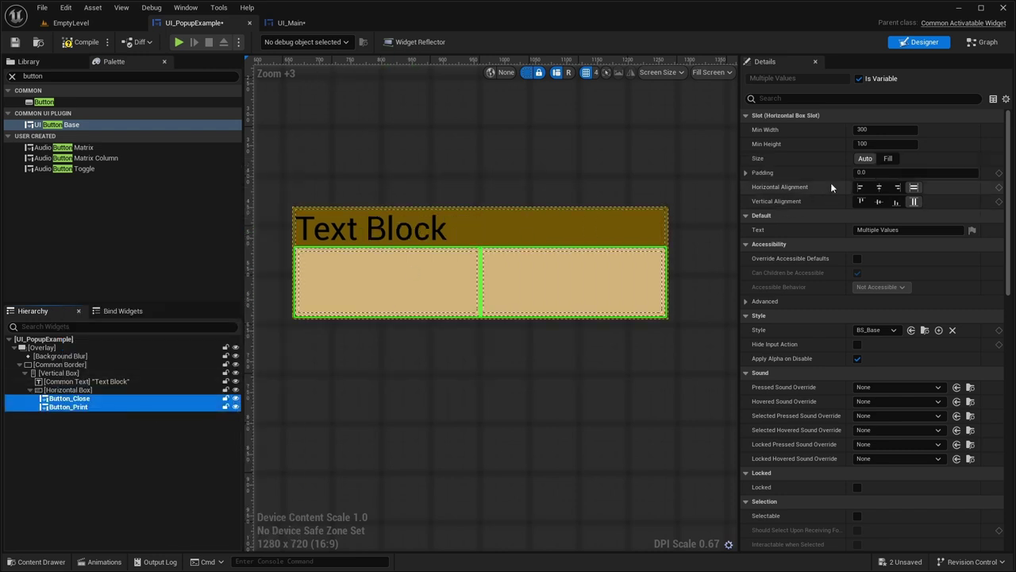
click(888, 157)
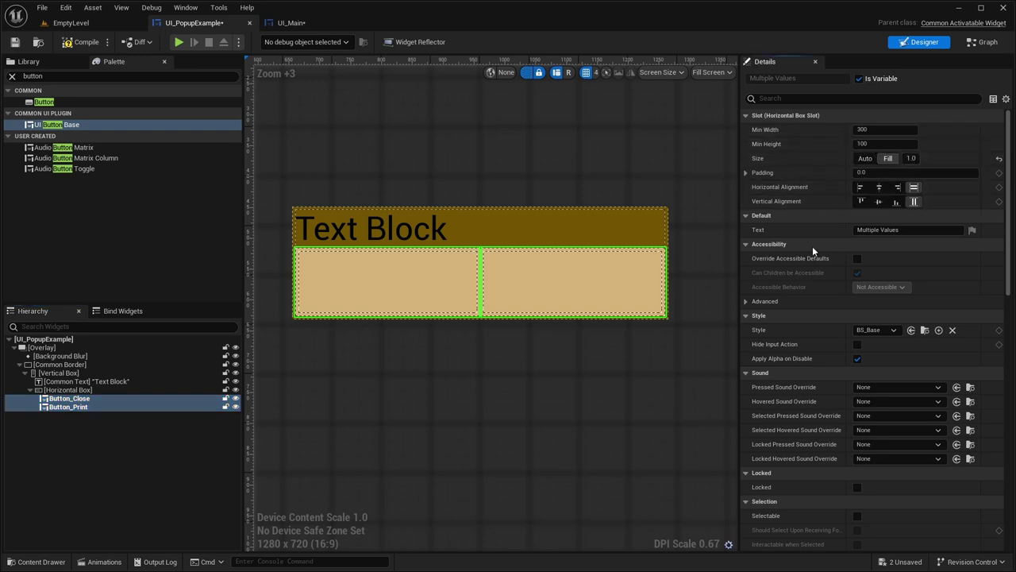
- Set the slot padding of both Button_Close and Button_Print to 10
click(81, 389)
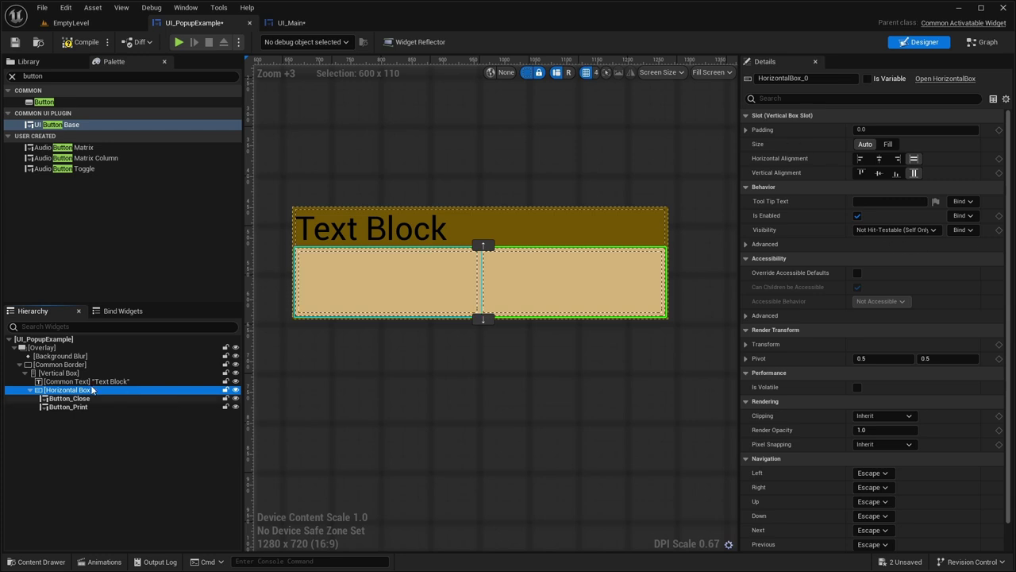
click(65, 399)
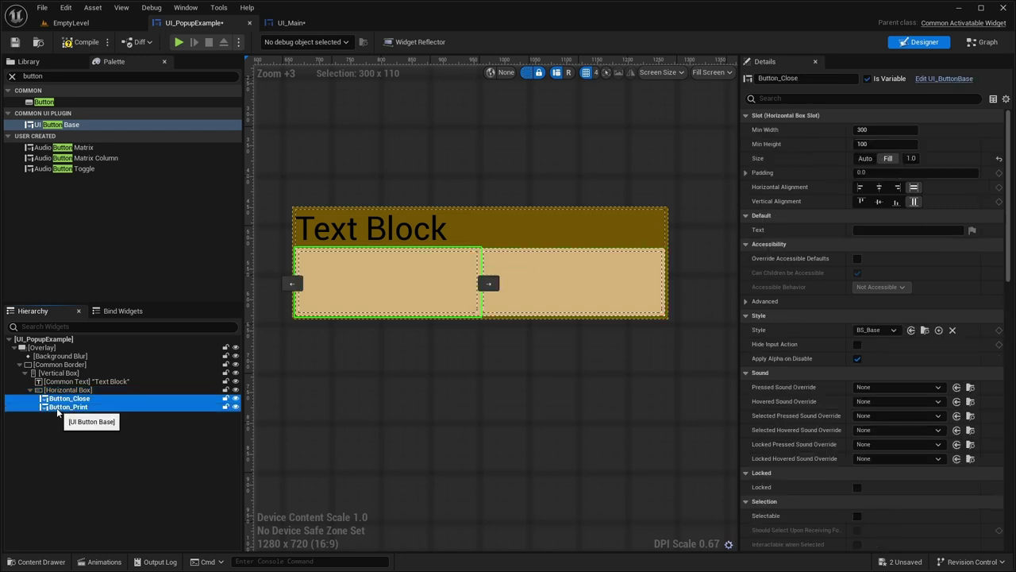
ctrl+click(63, 407)
click(889, 173)
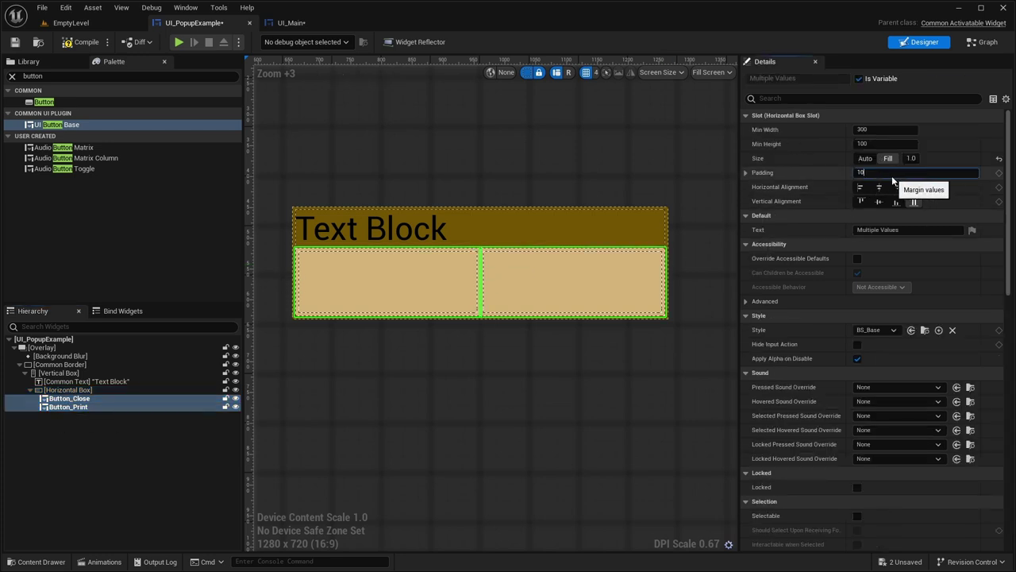
text(10)
key(Return)
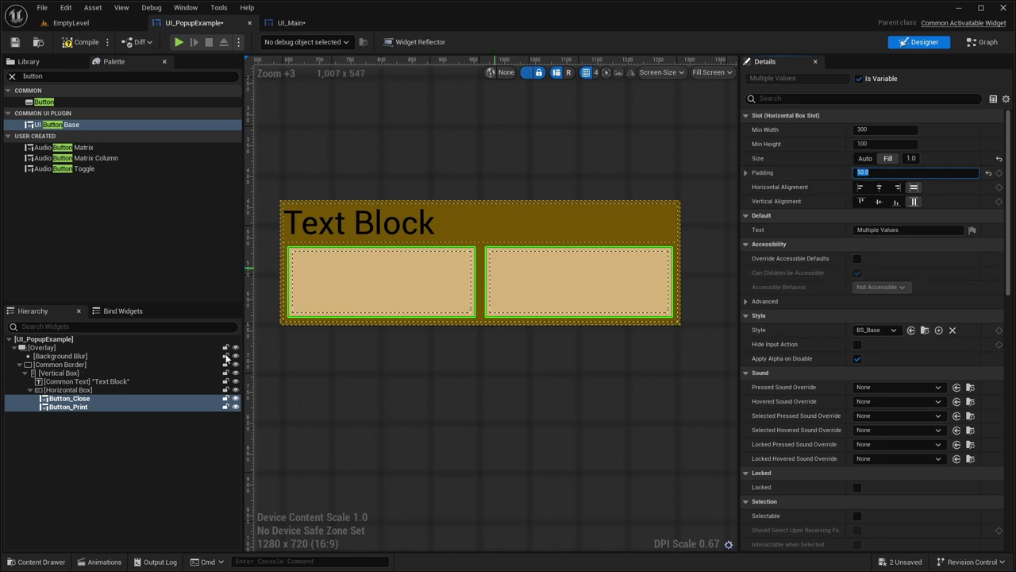
- Set the slot size of both Button_Close and Button_Print to Auto
click(58, 398)
ctrl+click(57, 406)
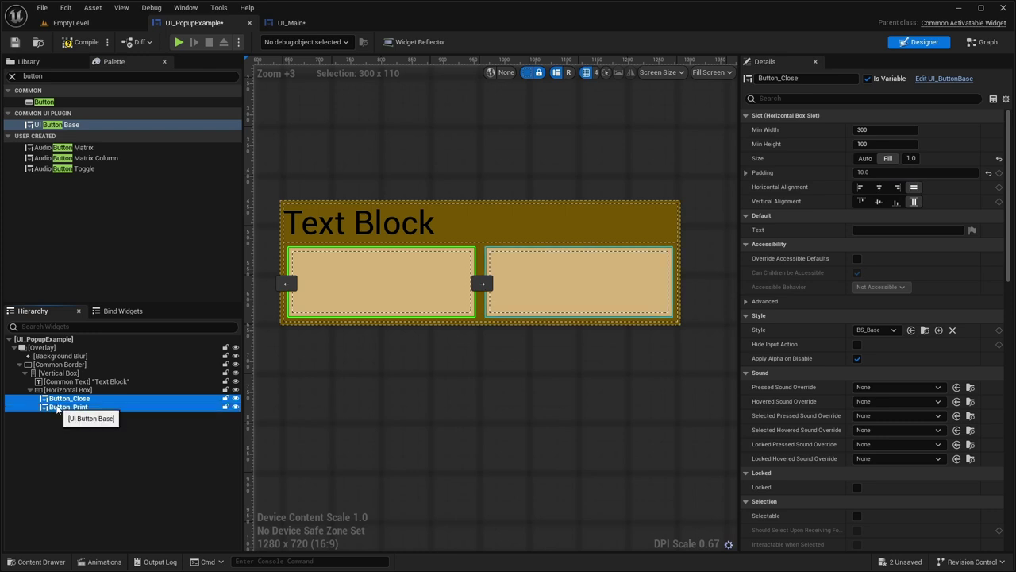
click(859, 161)
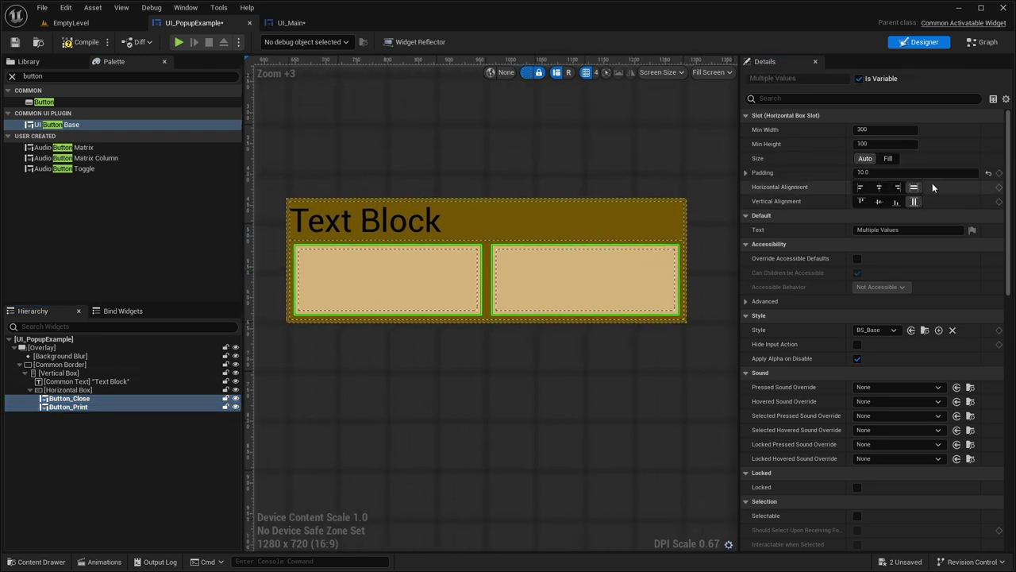
- Set the Common Text to "Enhanced Input Actions can be used in Popups" and center its justification
click(62, 382)
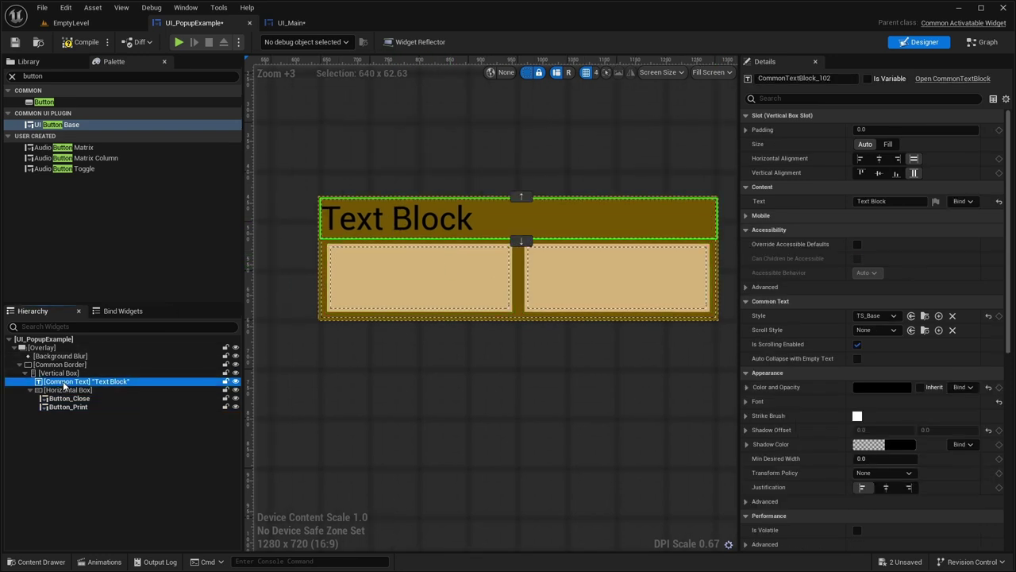
click(878, 201)
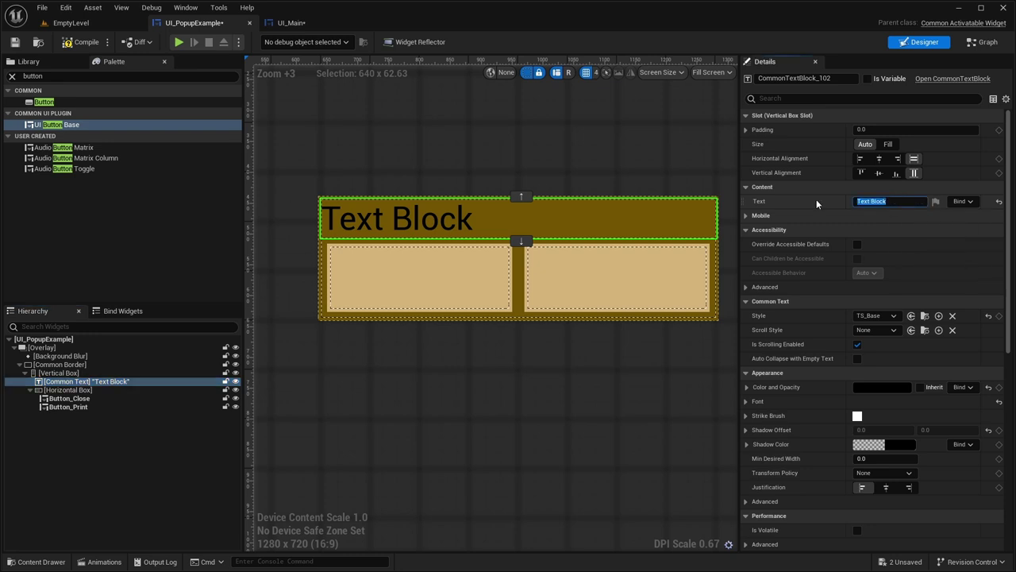
text(Enhanced Input Actions can be used in Popups)
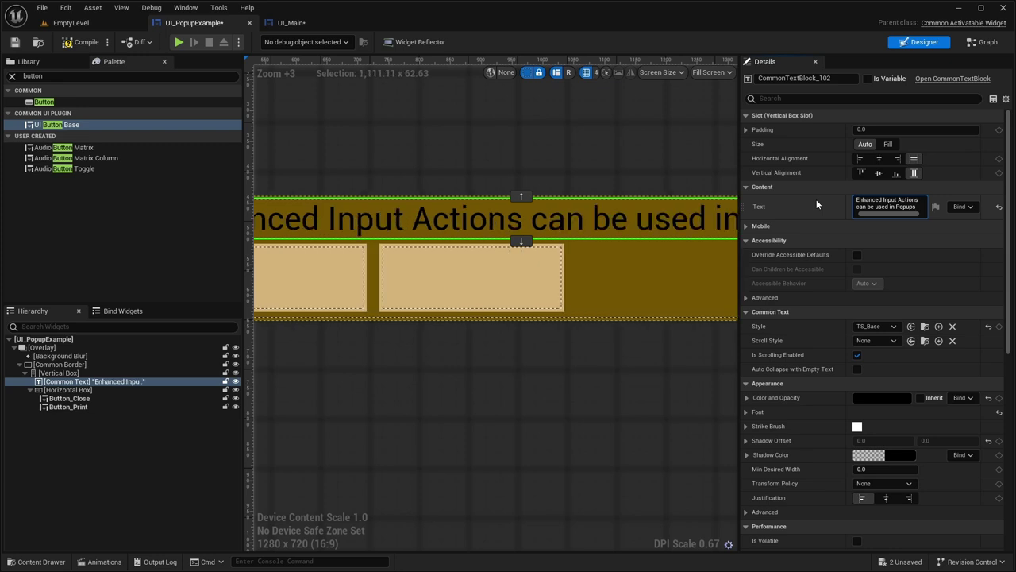
scroll(437, 283, down, 4)
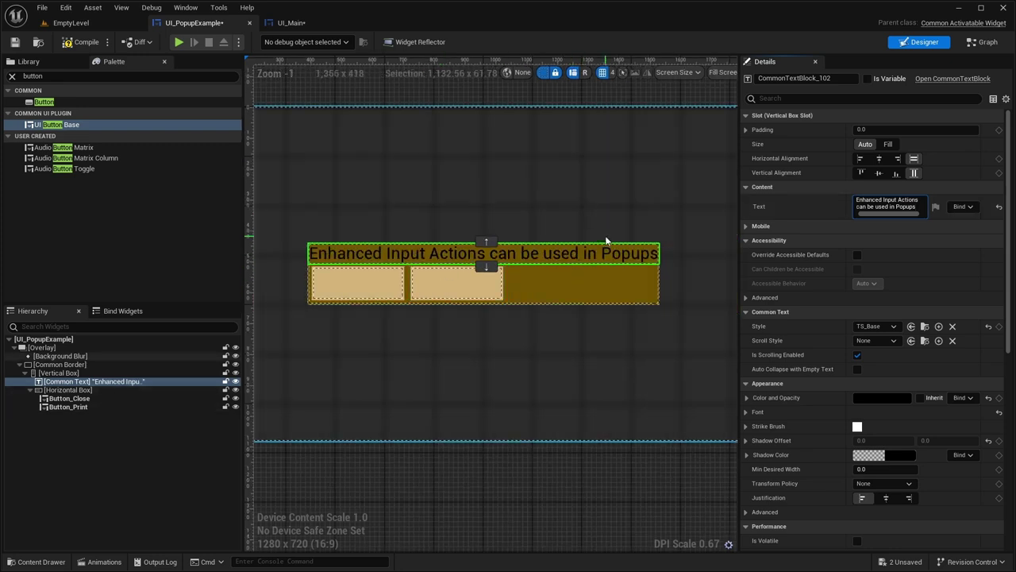
scroll(787, 236, down, 8)
click(886, 227)
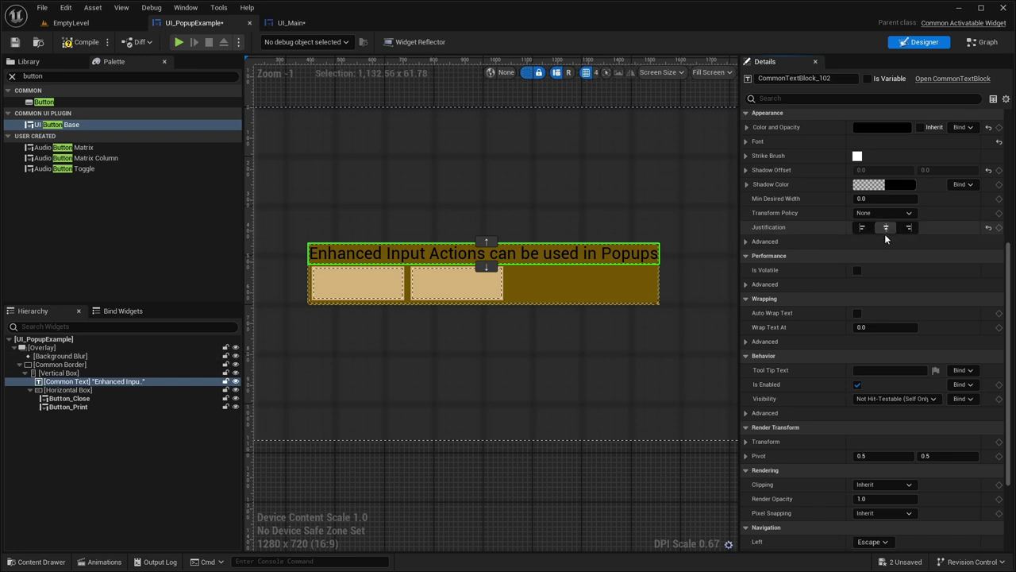
- Enable Auto Wrap Text on the message Common Text and set Wrap Text At to 500
scroll(834, 228, down, 1)
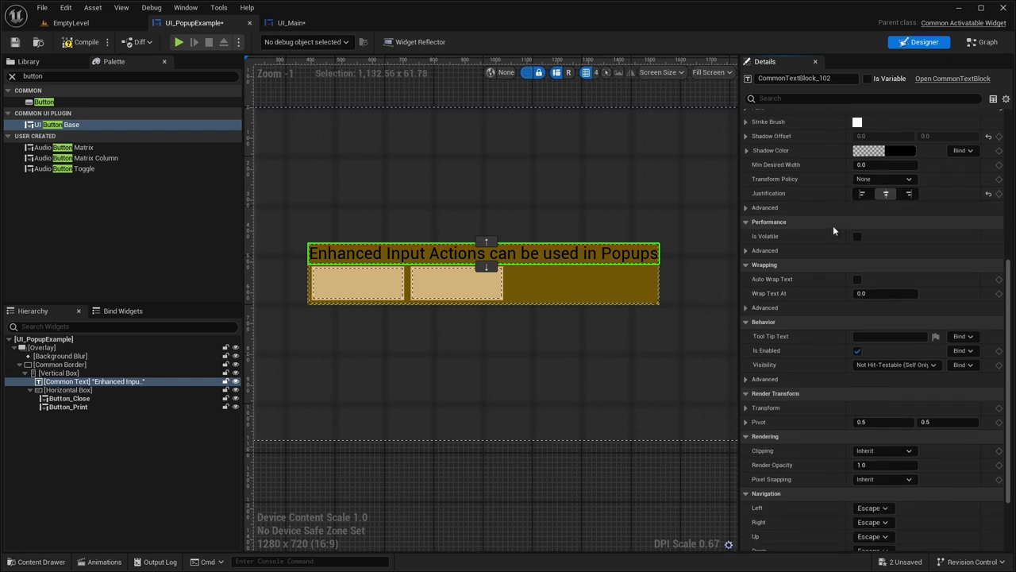
click(858, 279)
click(871, 294)
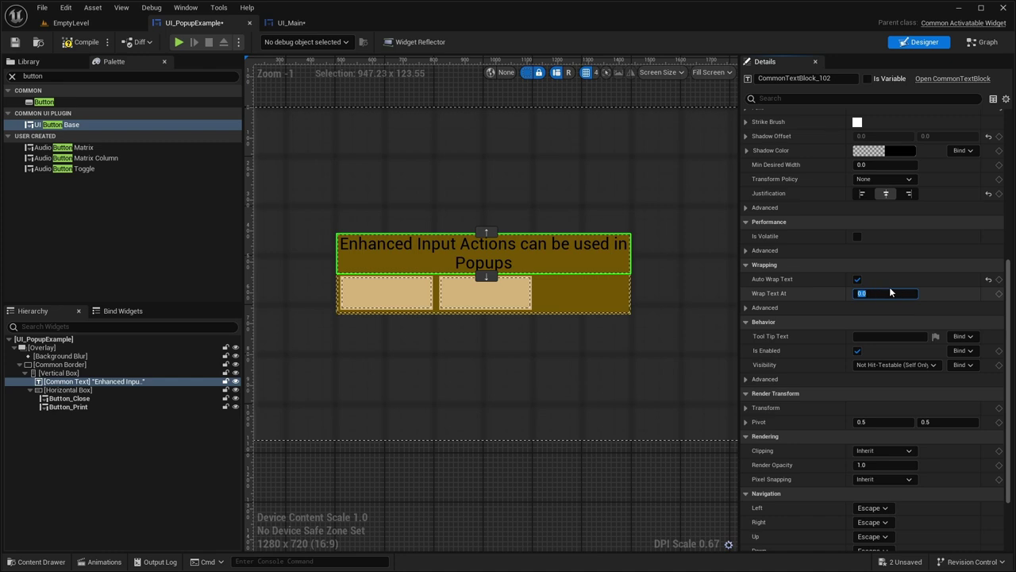
text(500)
key(Return)
click(622, 258)
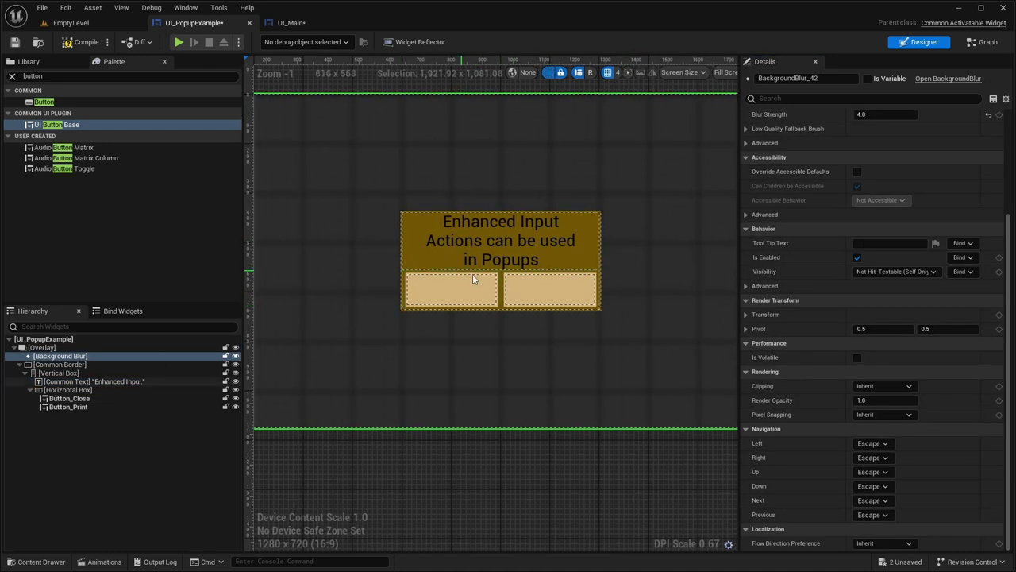
right_drag(470, 241, 461, 258)
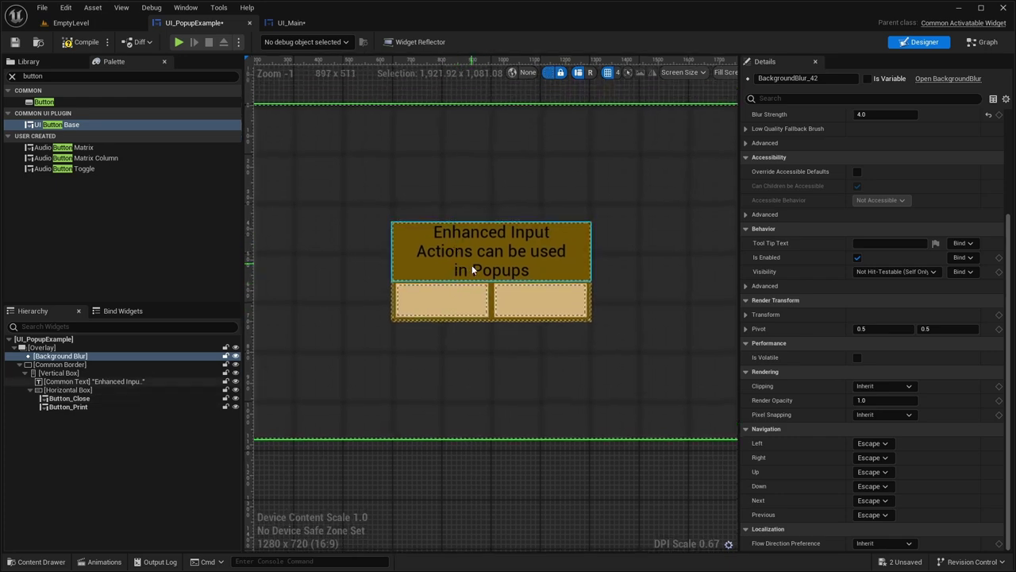
- Set the slot padding of the "Enhanced Input Actions can be used in Popups" Common Text to 5
click(119, 382)
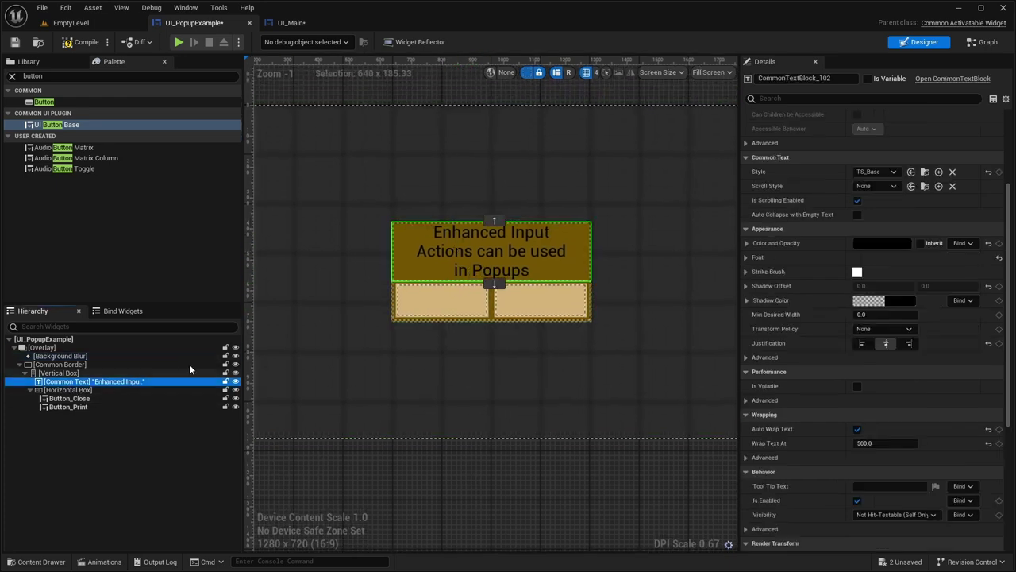
scroll(817, 224, up, 5)
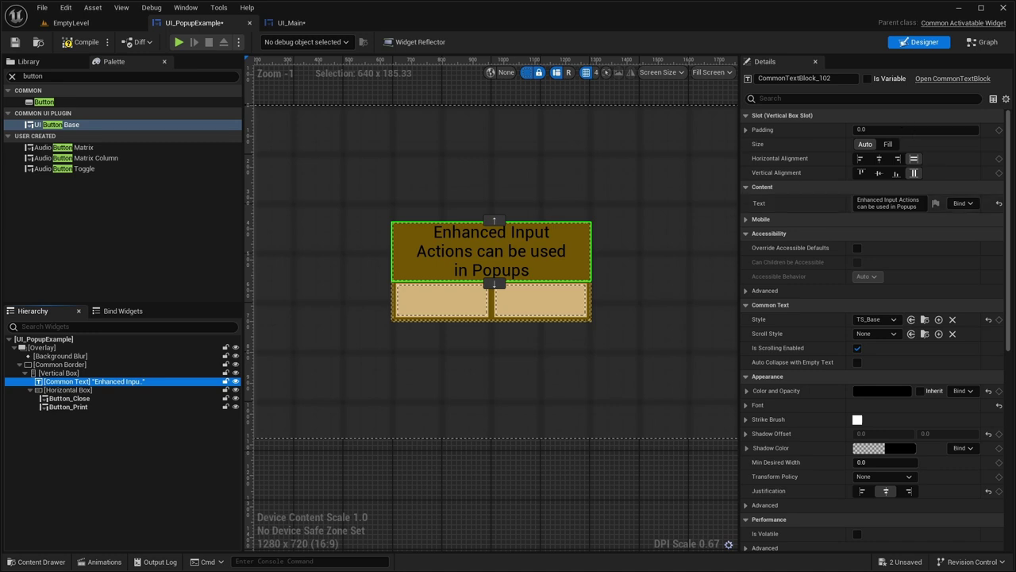
click(873, 129)
text(5)
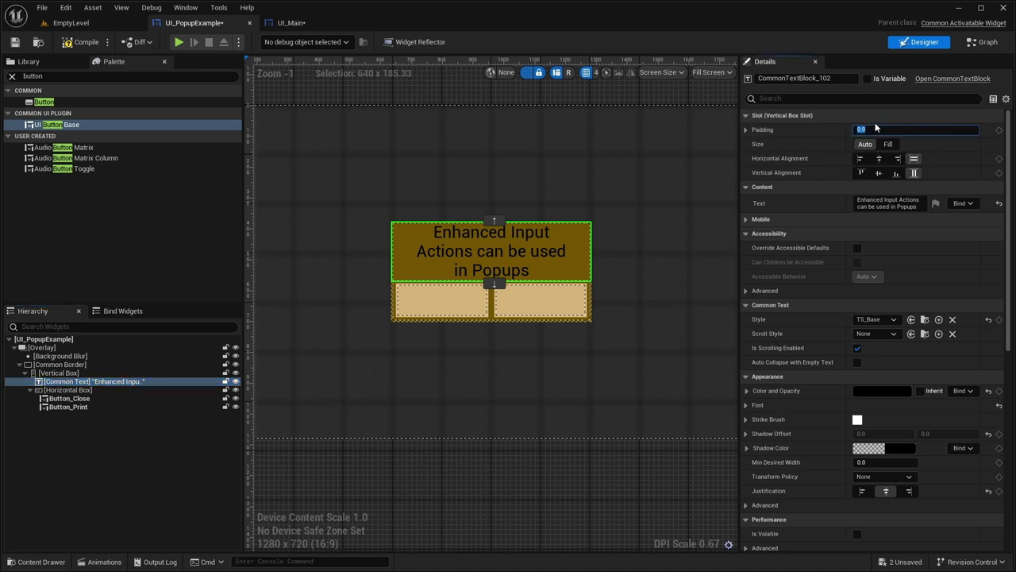
key(Return)
scroll(535, 235, up, 6)
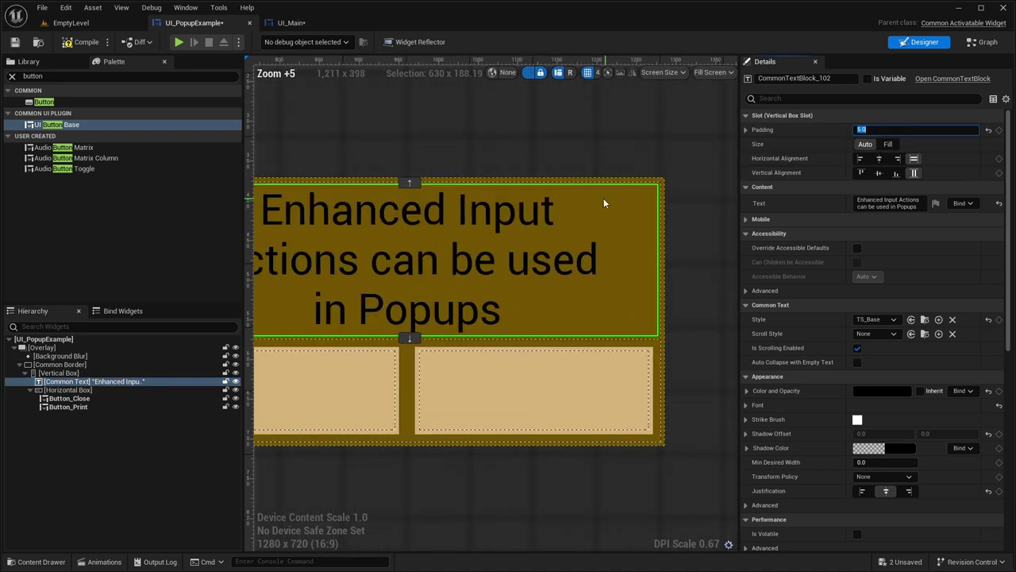
scroll(485, 291, down, 1)
scroll(470, 245, down, 2)
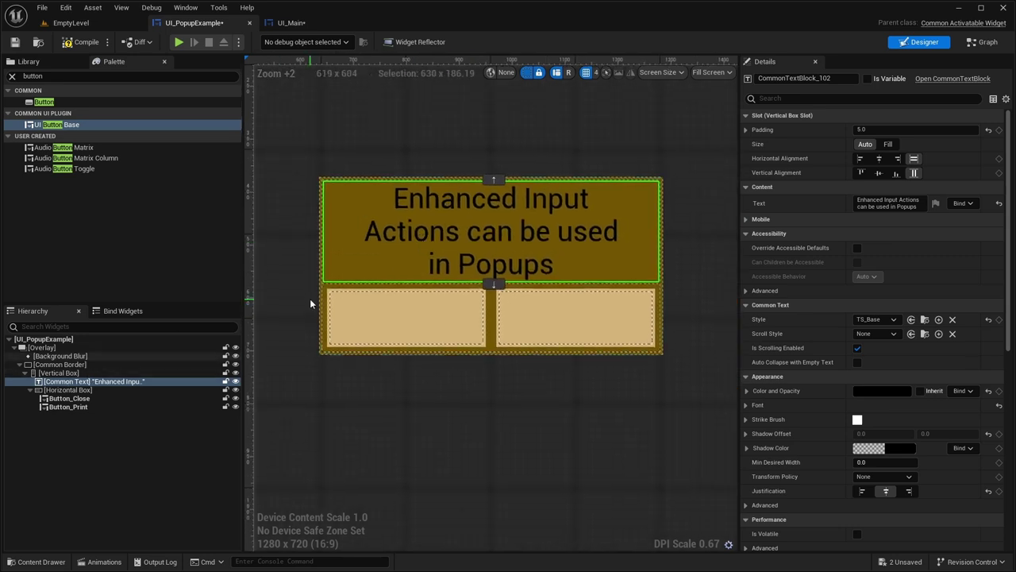
- Duplicate the message Common Text and change the copy's text to "Print was Selected"
key(ctrl+d)
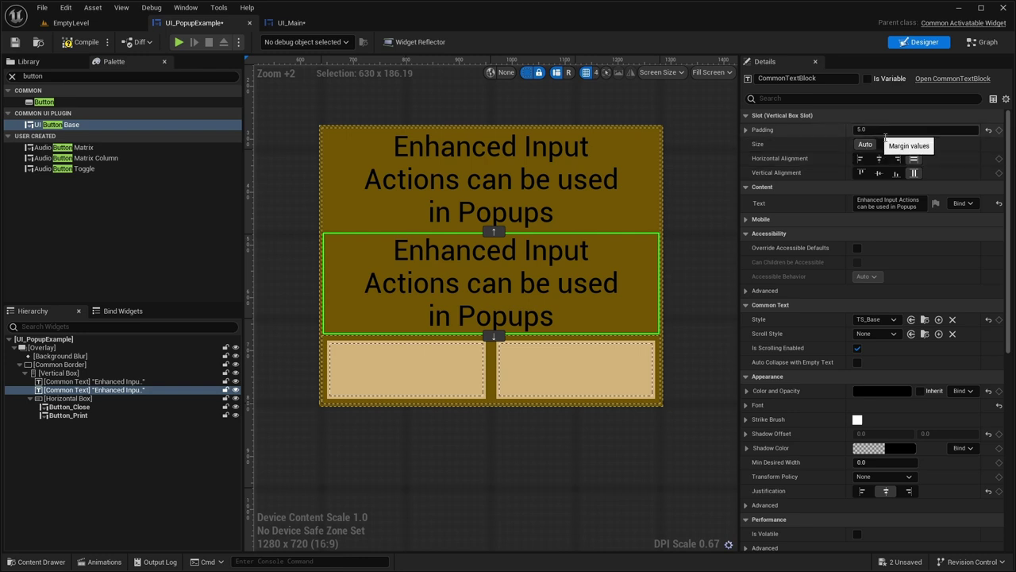
click(886, 204)
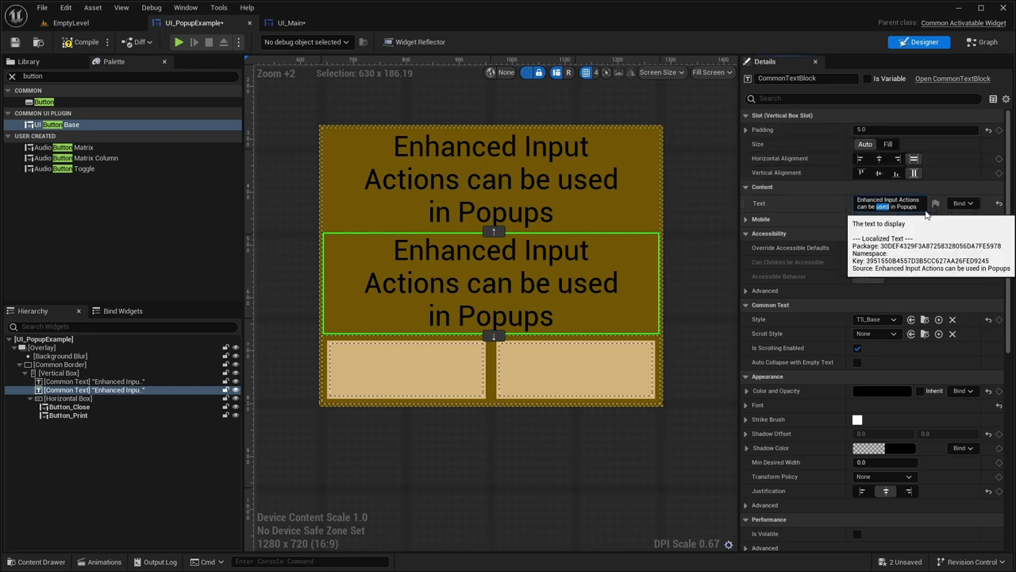
drag(920, 201, 876, 201)
key(ctrl+a)
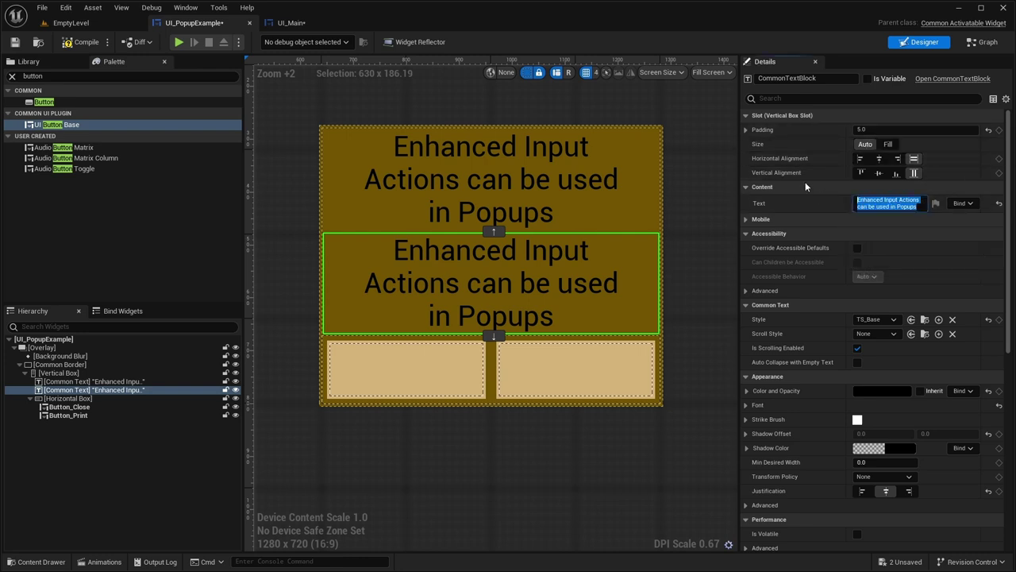
text(Print was Selecte)
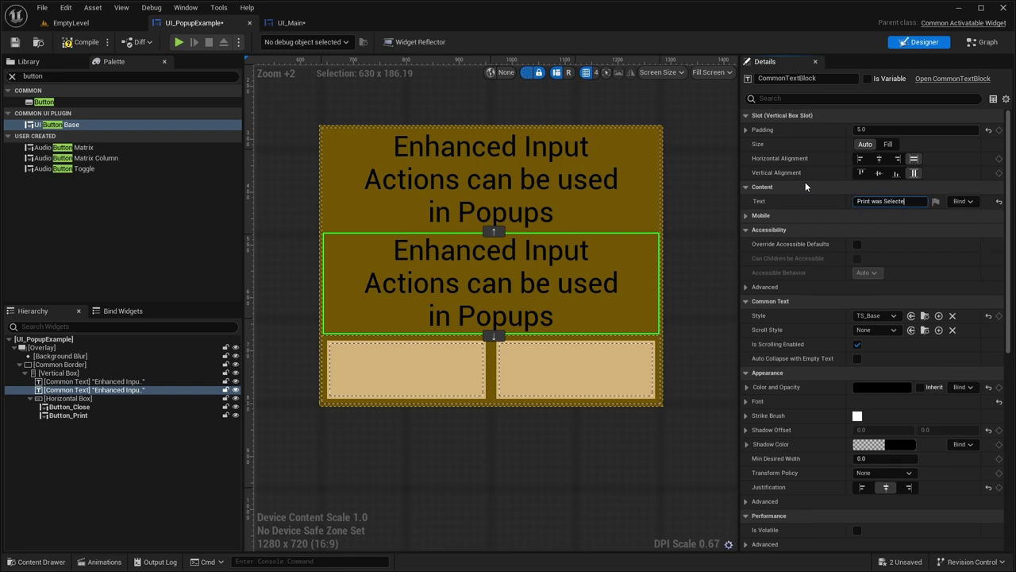
text(d)
key(Return)
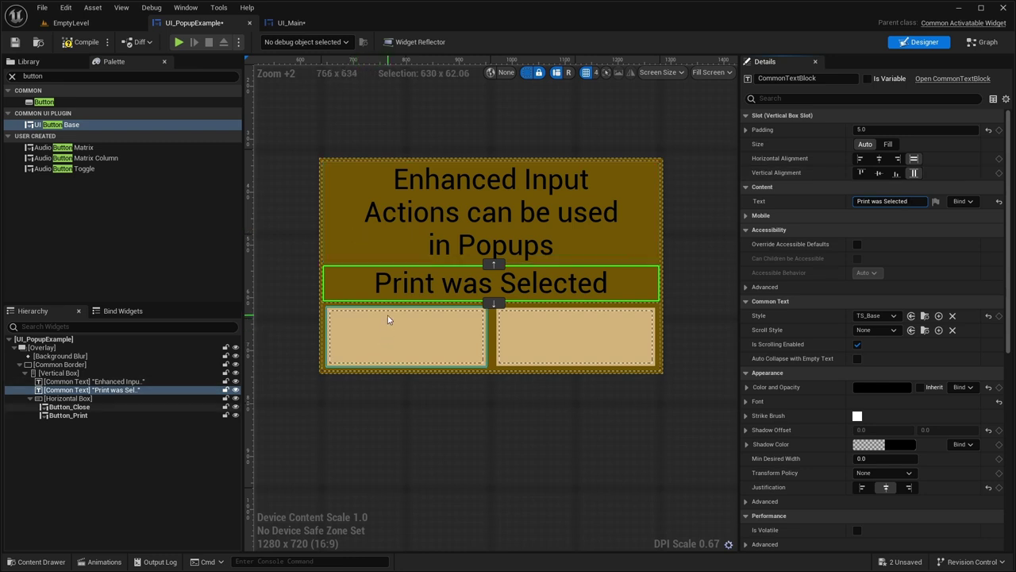
- Wrap the "Print was Selected" text in a Border and set the border's brush color to pink
right_click(77, 391)
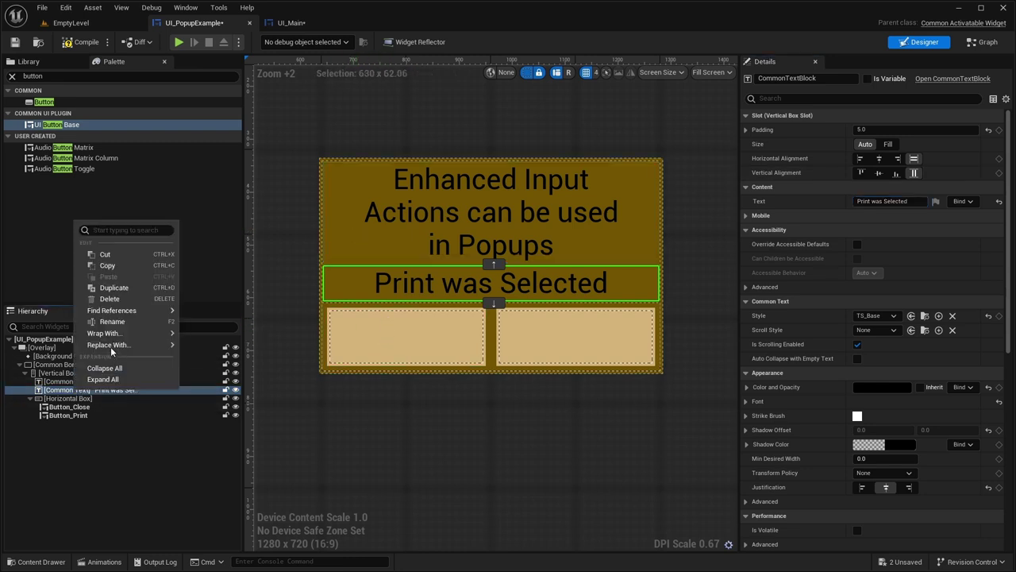
mouse_move(107, 334)
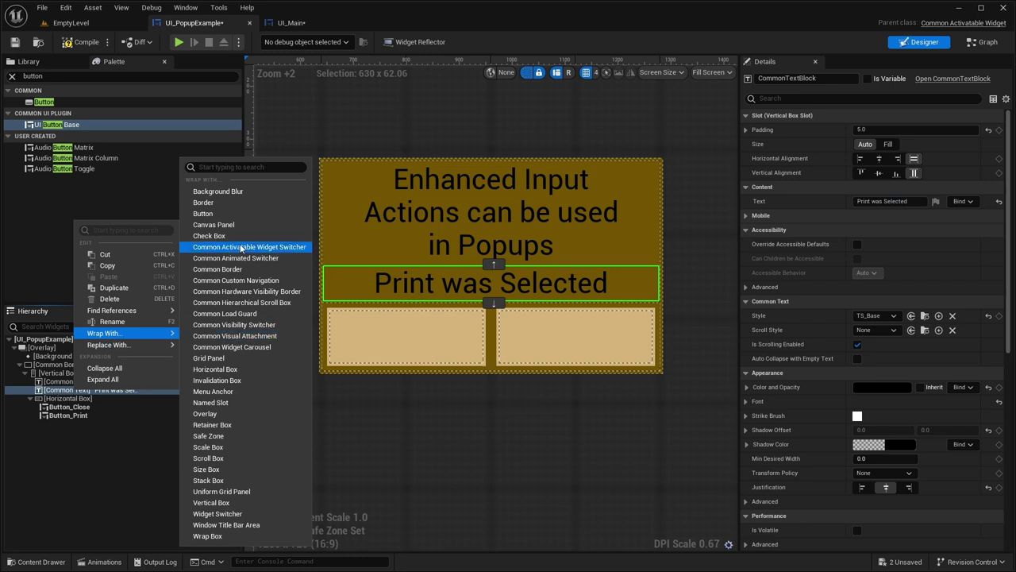
click(221, 204)
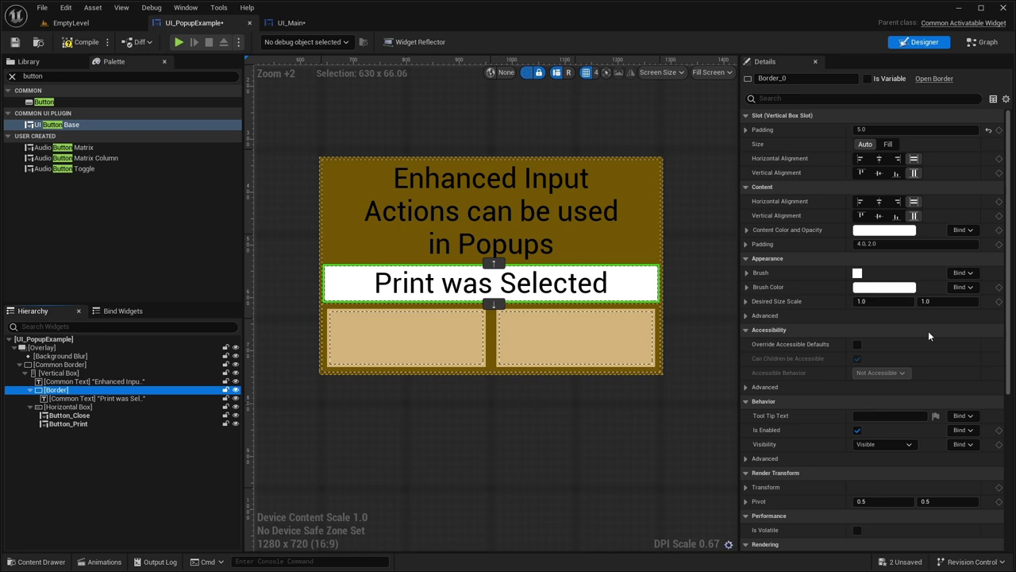
click(866, 289)
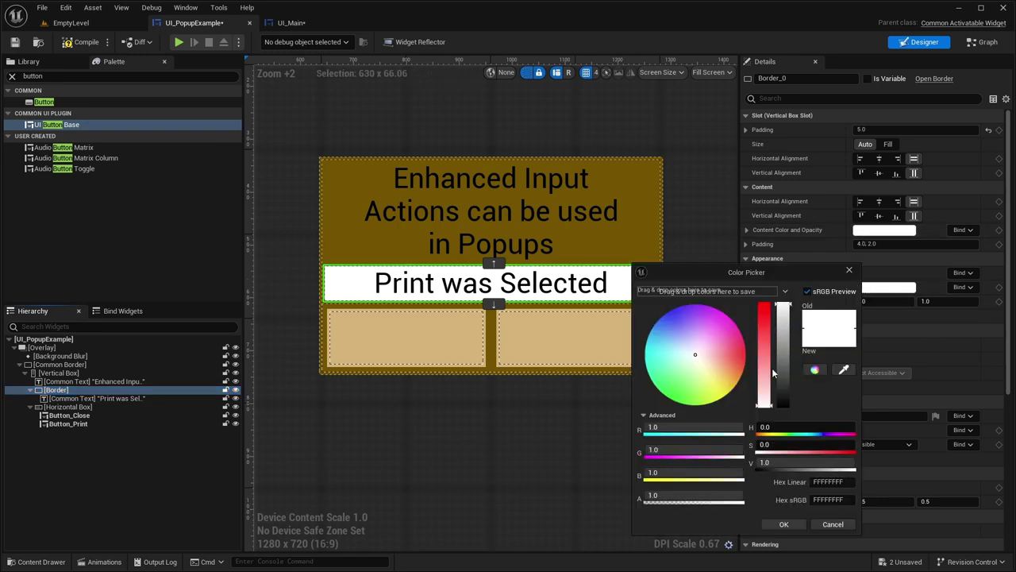
click(781, 523)
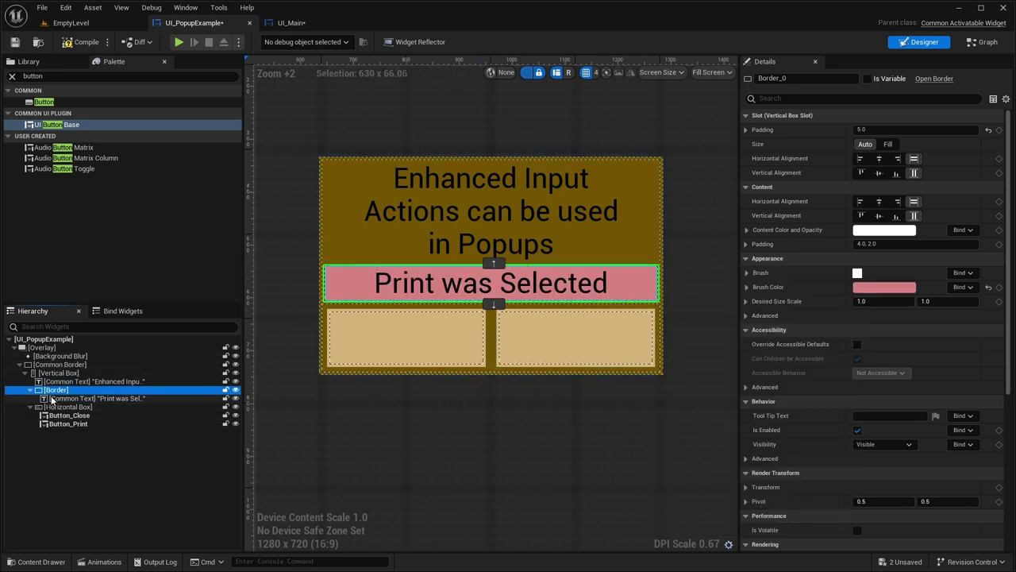
- Expose the new Border as a variable and rename it PrintSelected
click(867, 79)
click(793, 77)
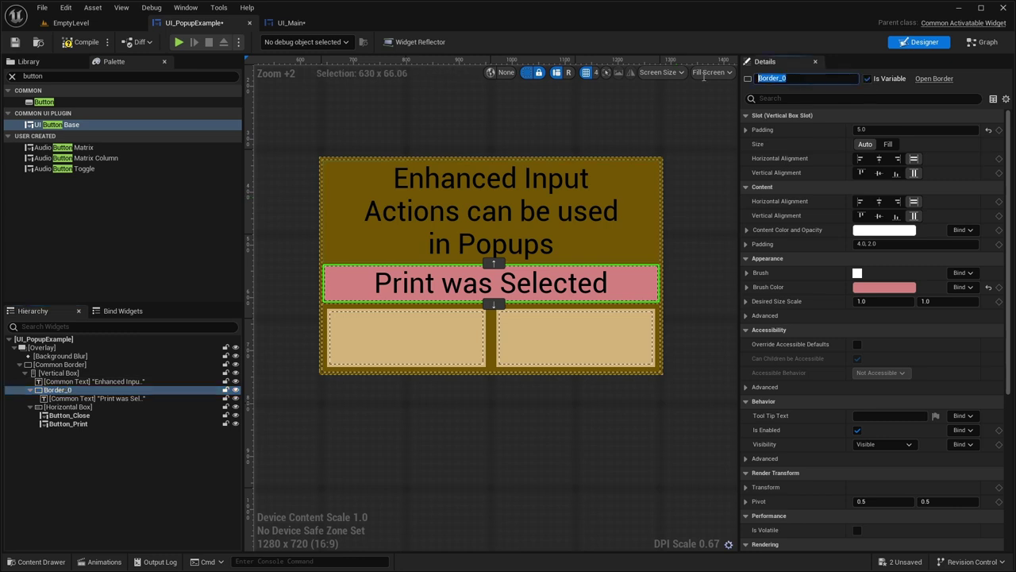
text(PrintSelected)
key(Return)
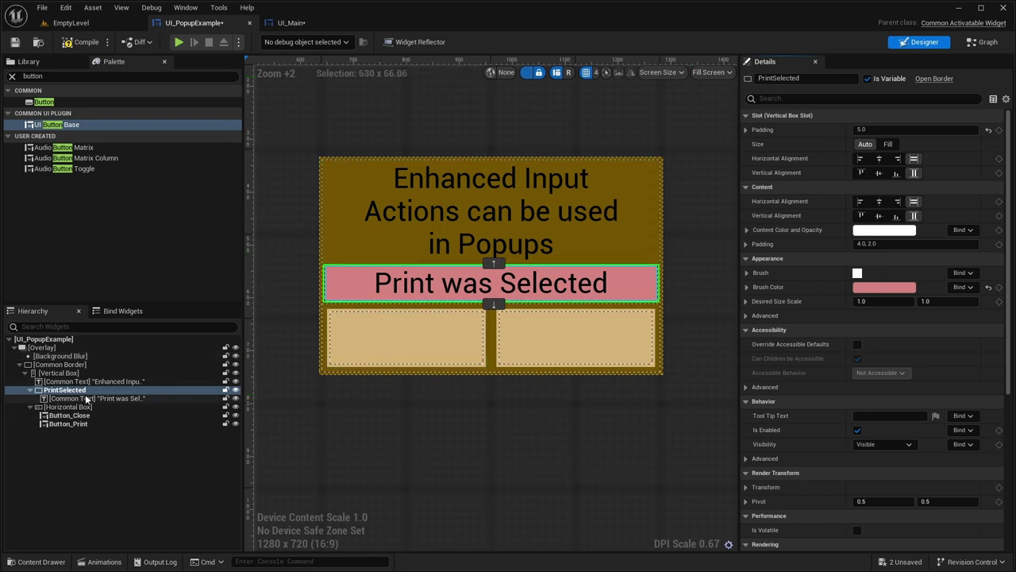
- Set the padding of the "Print was Selected" text inside its border to 5
click(476, 271)
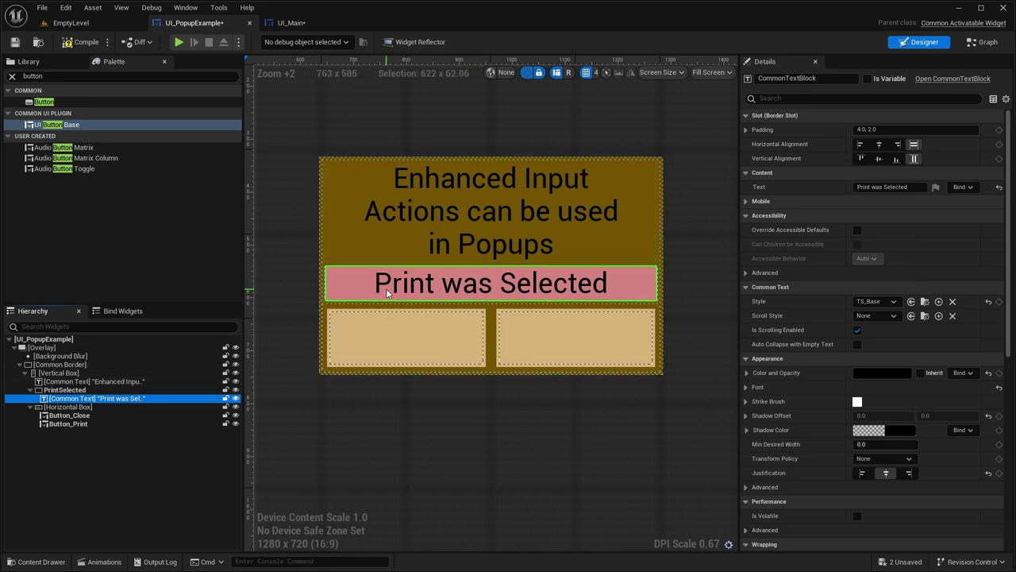
click(889, 130)
key(ctrl+a)
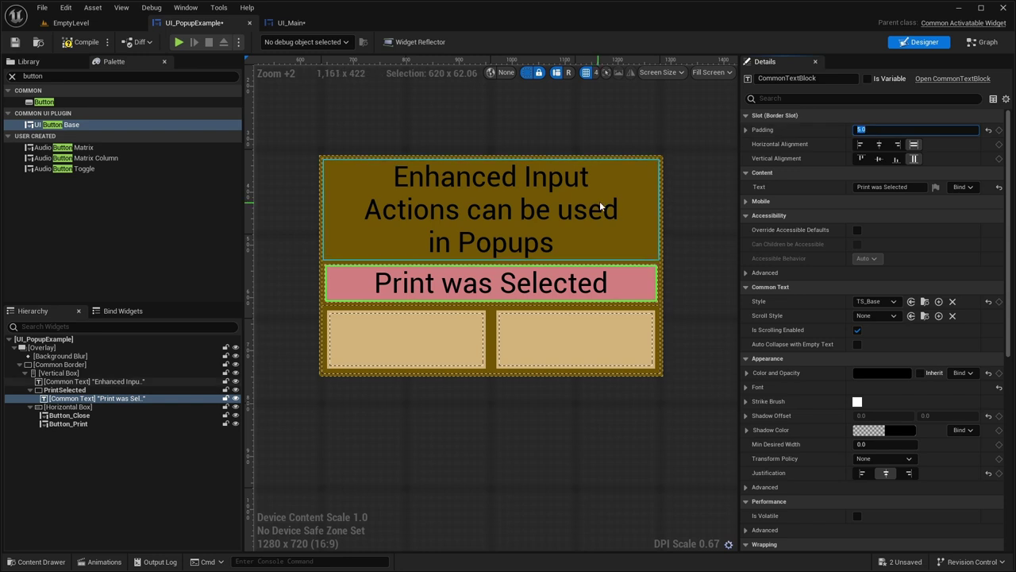
click(442, 408)
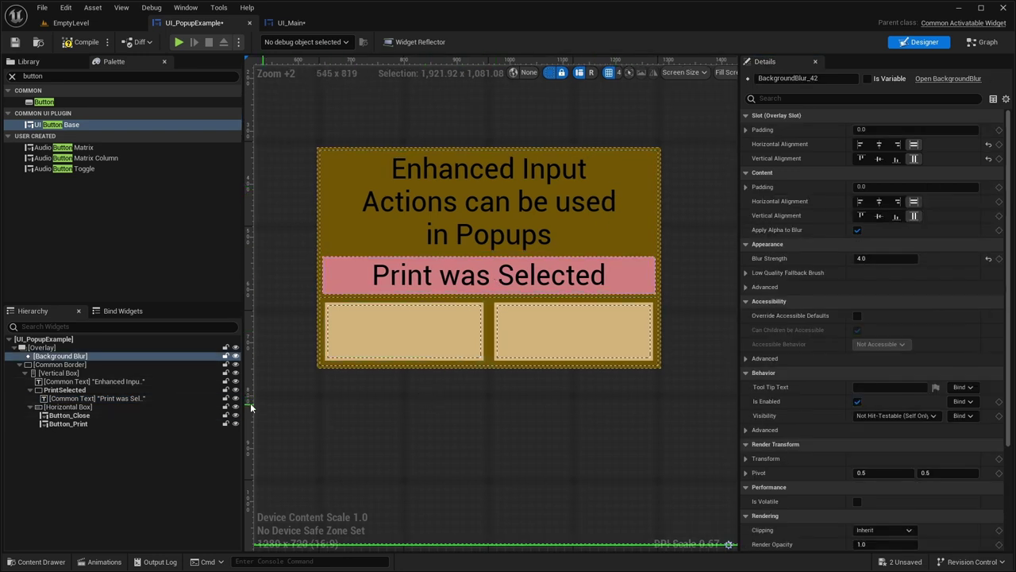
click(62, 390)
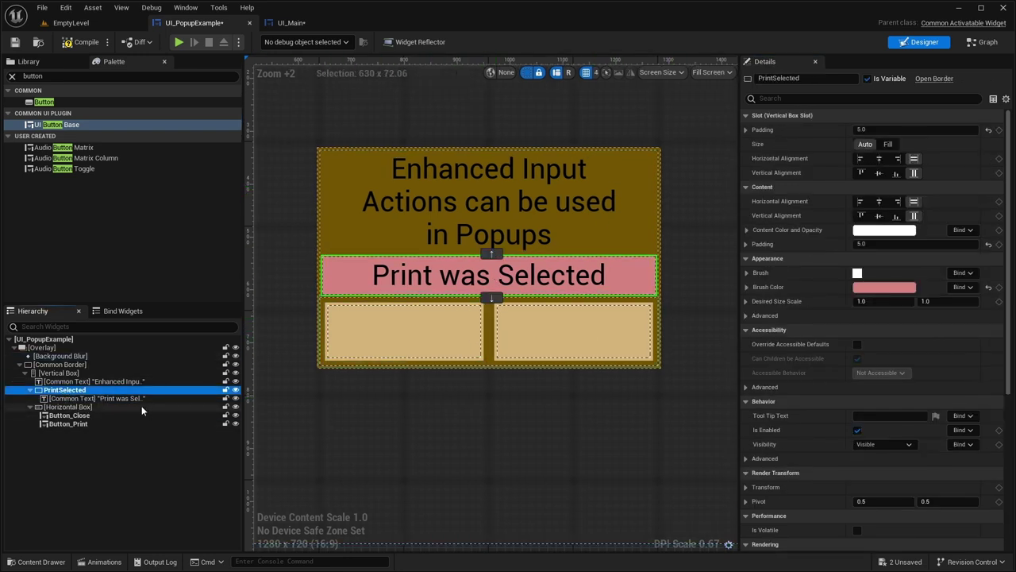
- Reorder the Horizontal Box so that Button_Print comes before Button_Close
click(75, 415)
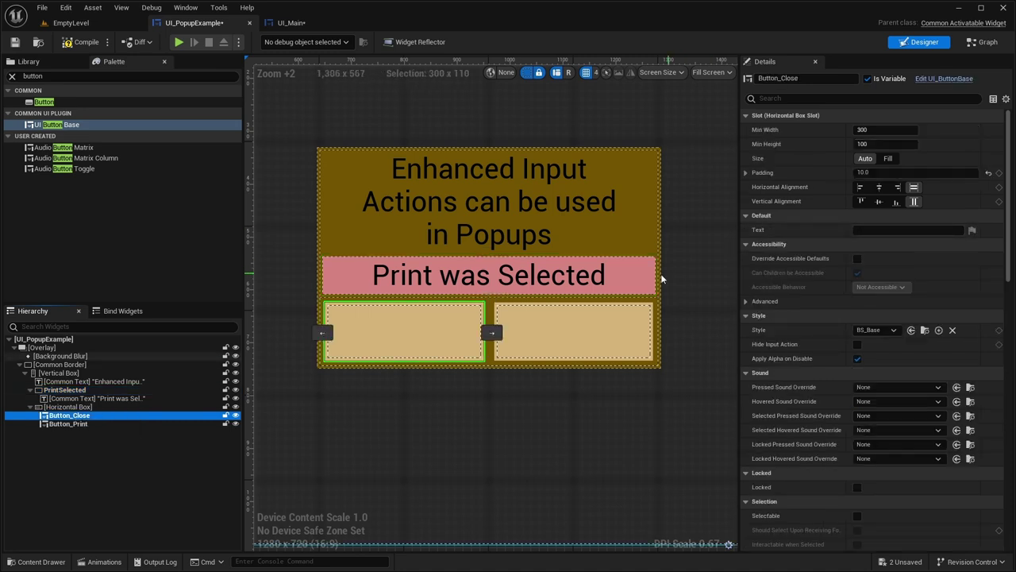
click(99, 424)
drag(99, 424, 85, 415)
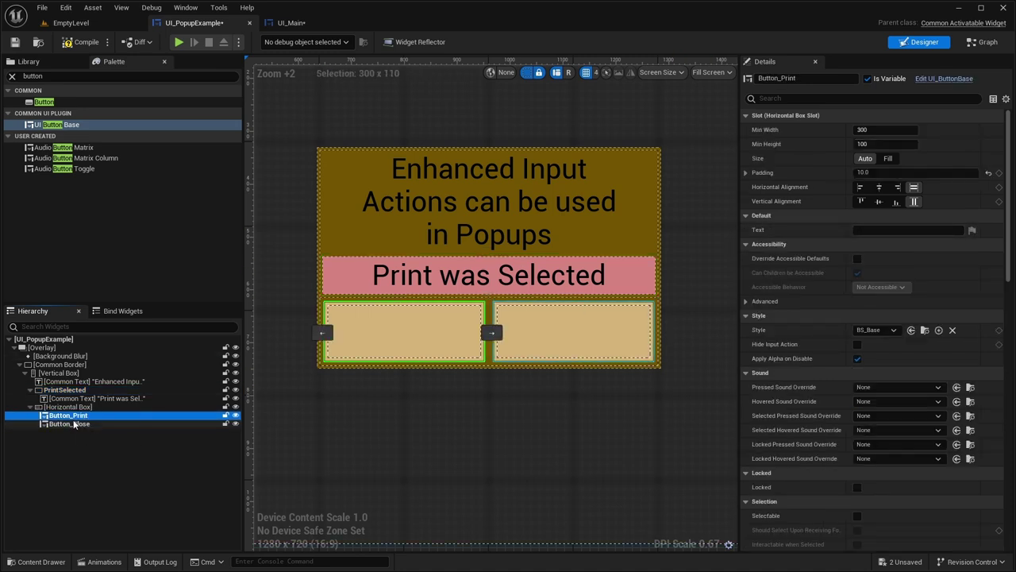
- Set the text of Button_Print to "Print" and of Button_Close to "Close"
click(875, 231)
text(Print)
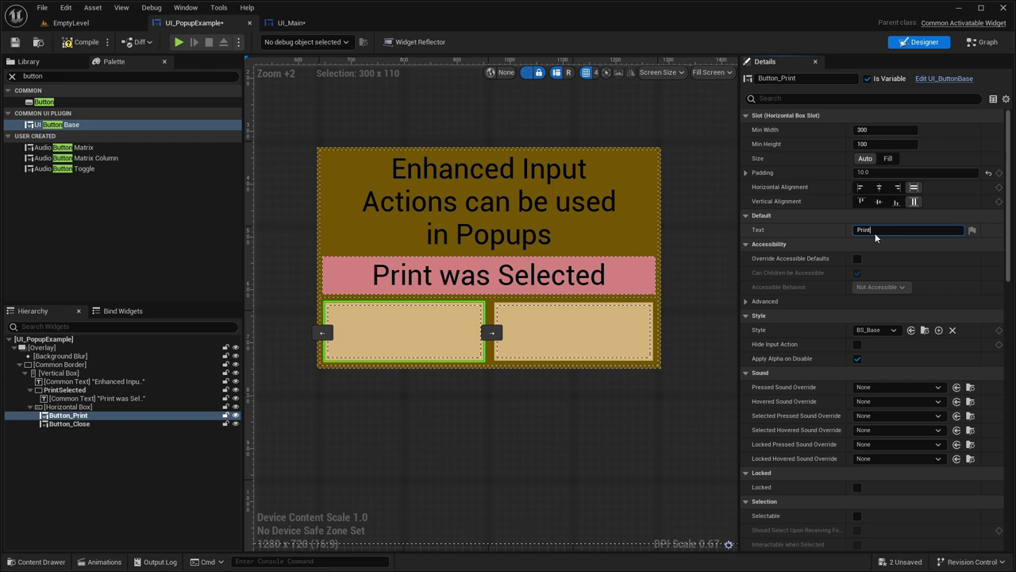
key(Return)
click(115, 423)
click(877, 229)
text(Close)
key(Return)
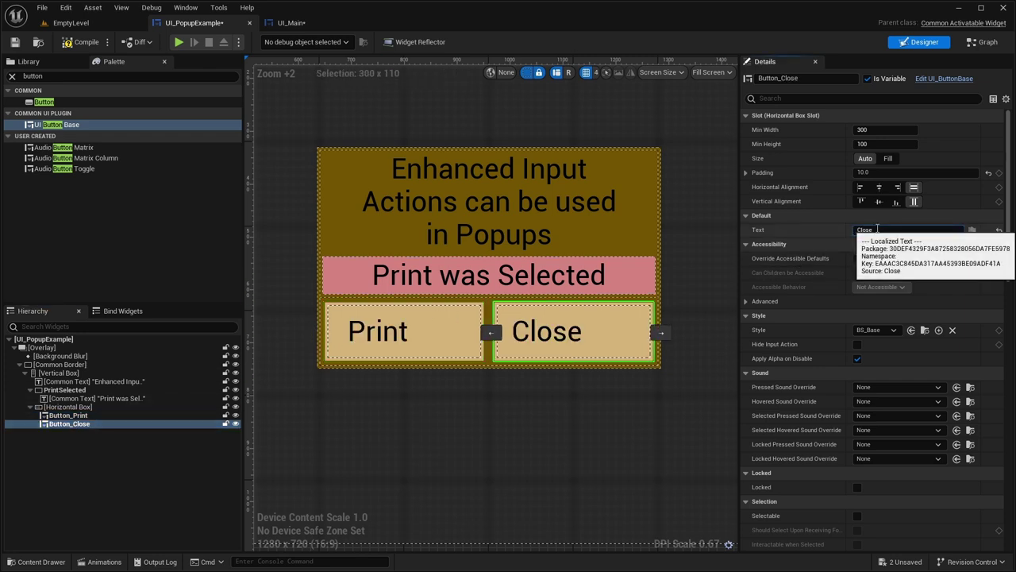
- Assign IA_UI_Print to Button_Print and IA_UI_Close to Button_Close as their Triggering Enhanced Input Actions
click(66, 415)
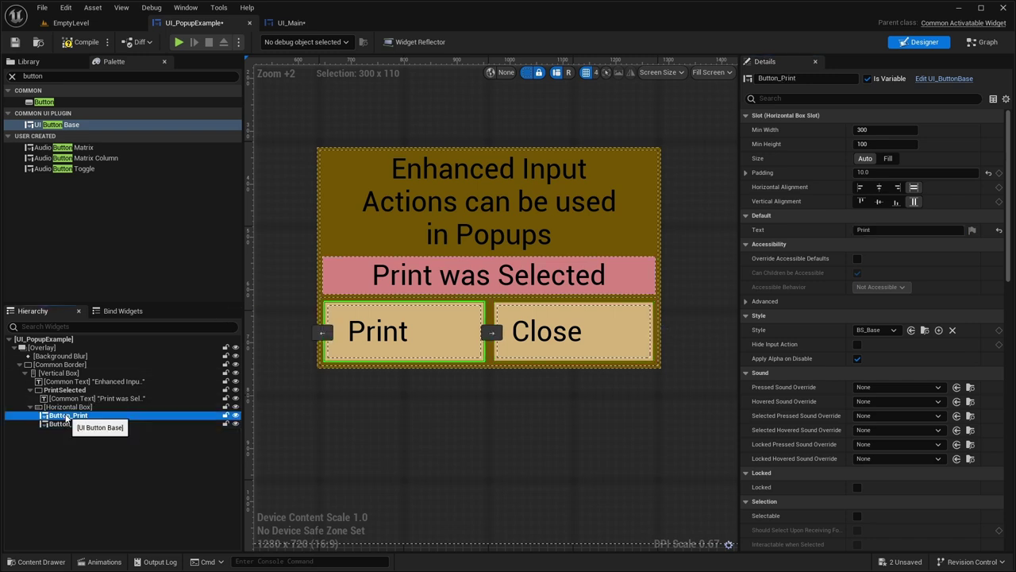
scroll(817, 254, down, 5)
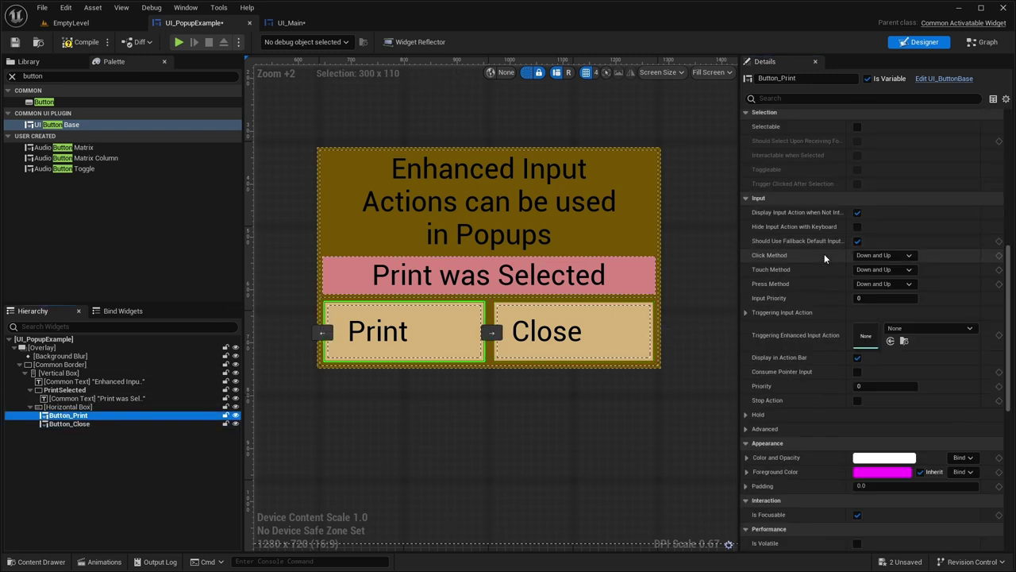
click(913, 327)
click(921, 277)
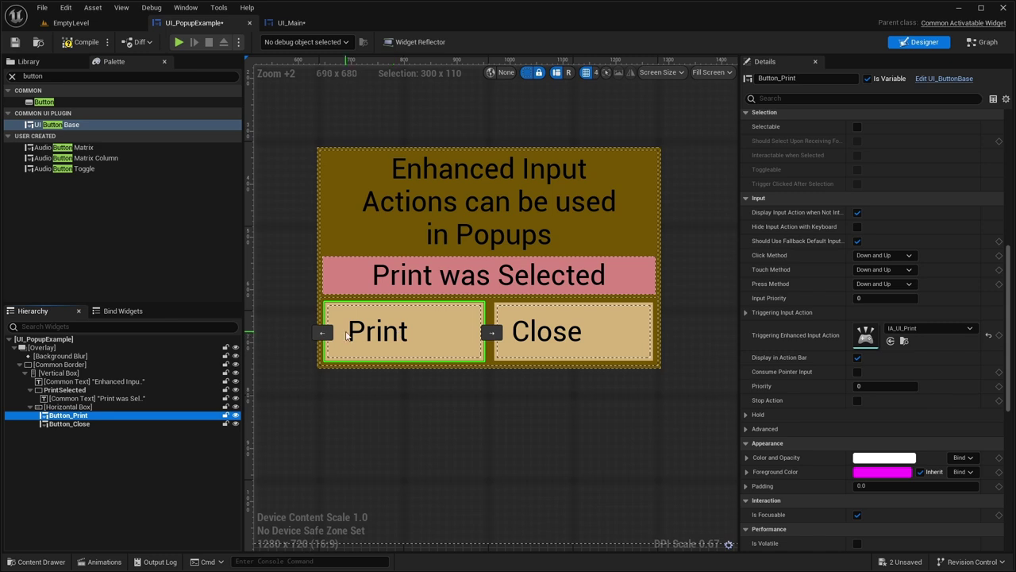
click(63, 424)
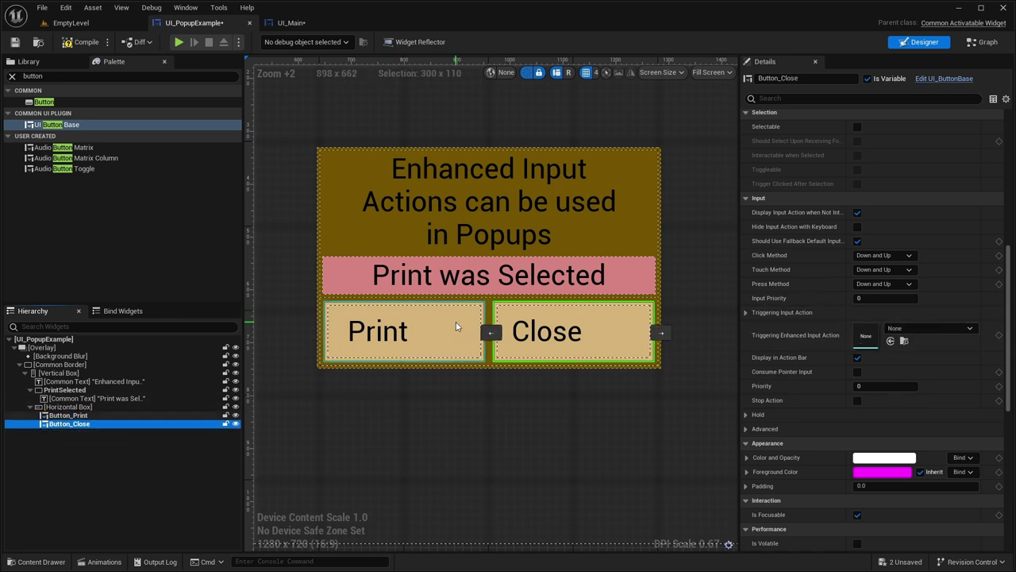
click(924, 328)
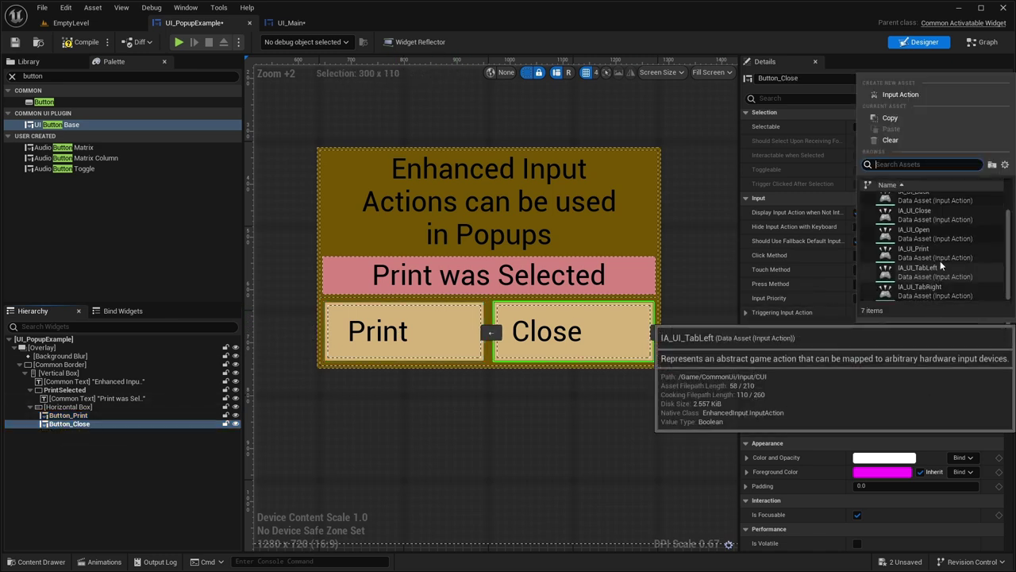
scroll(937, 262, up, 1)
click(935, 240)
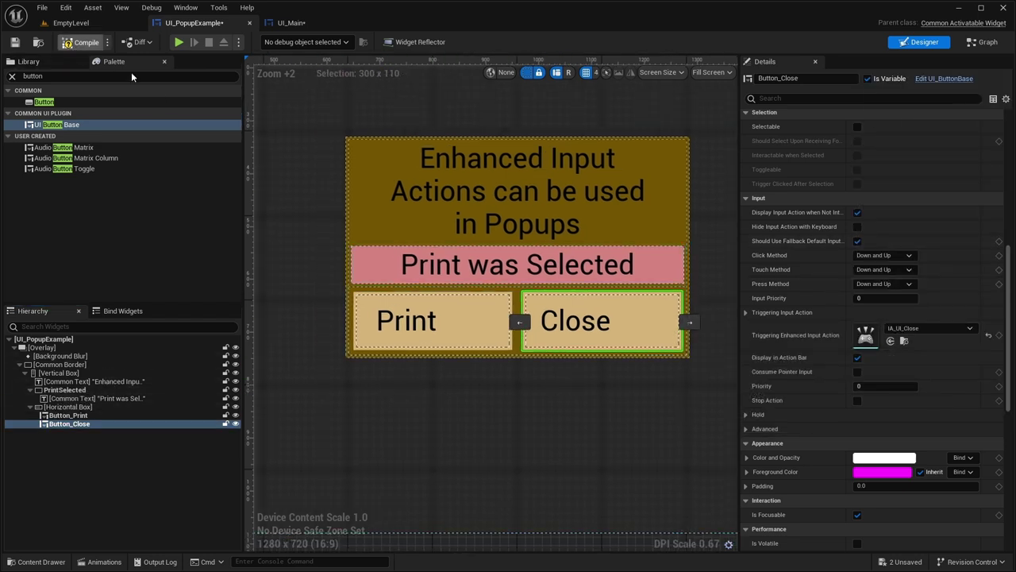
- Set the visibility of the PrintSelected border to Collapsed
click(65, 390)
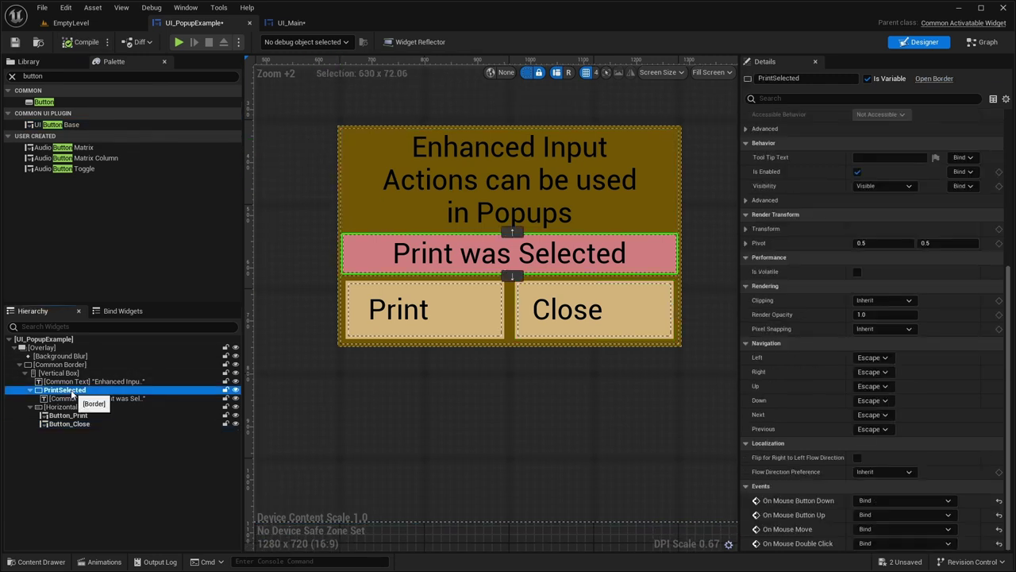
click(865, 188)
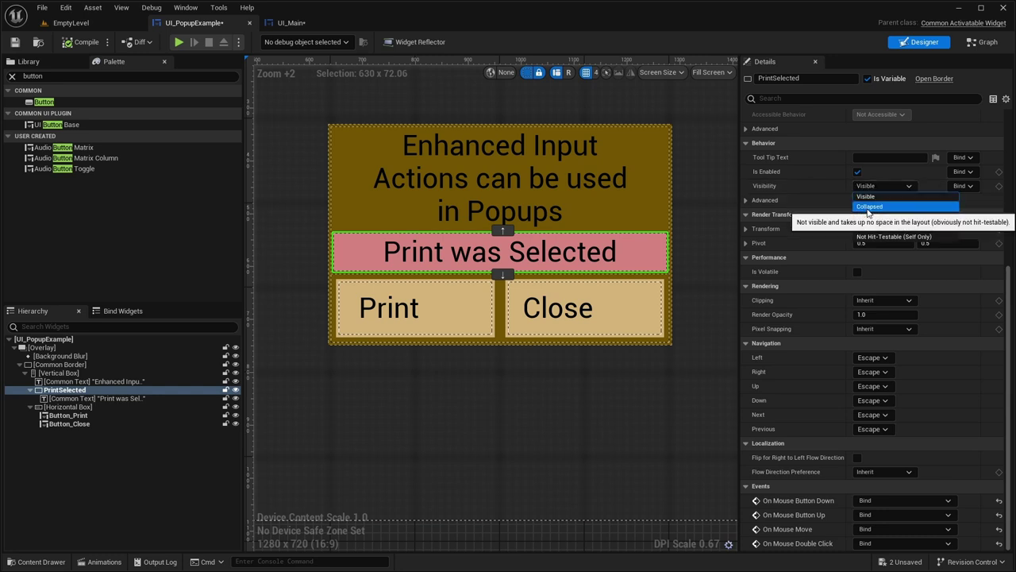
click(868, 208)
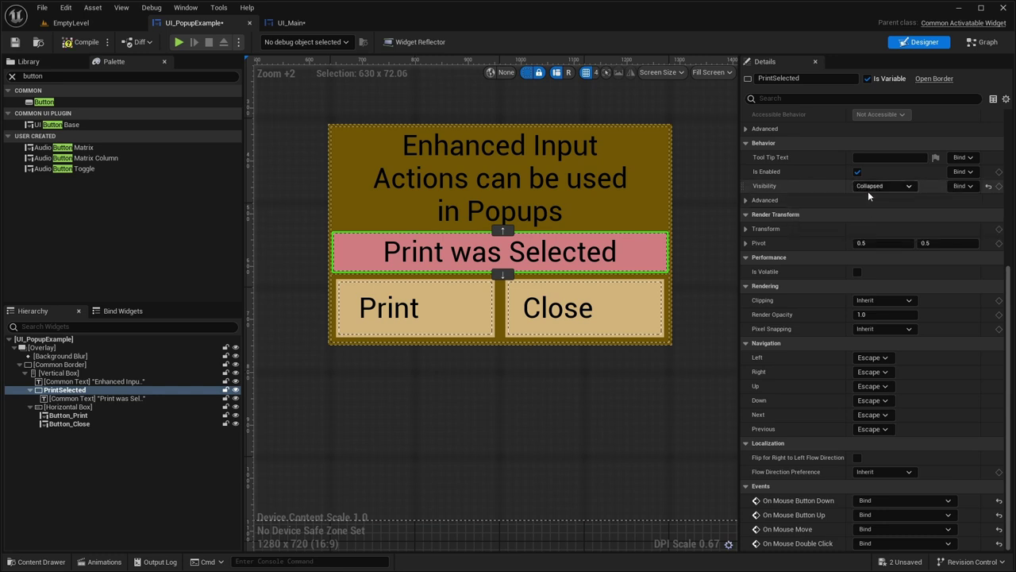
click(235, 390)
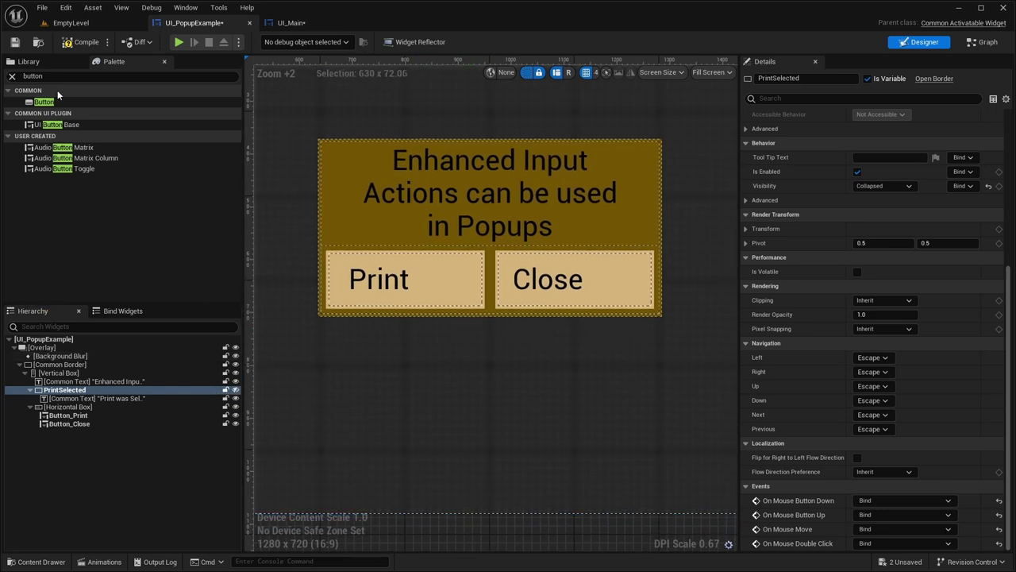
scroll(365, 270, down, 1)
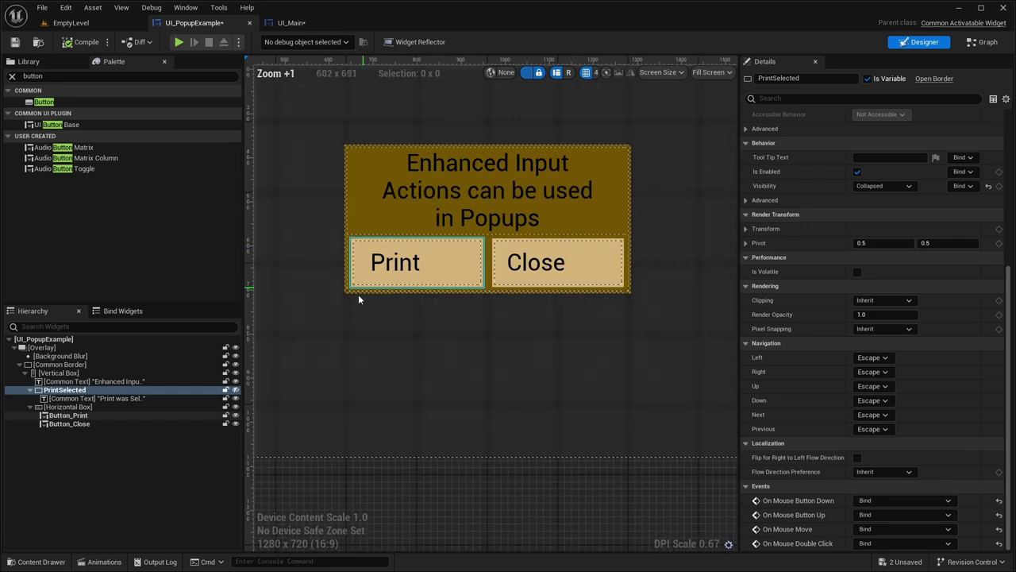
click(37, 561)
click(100, 561)
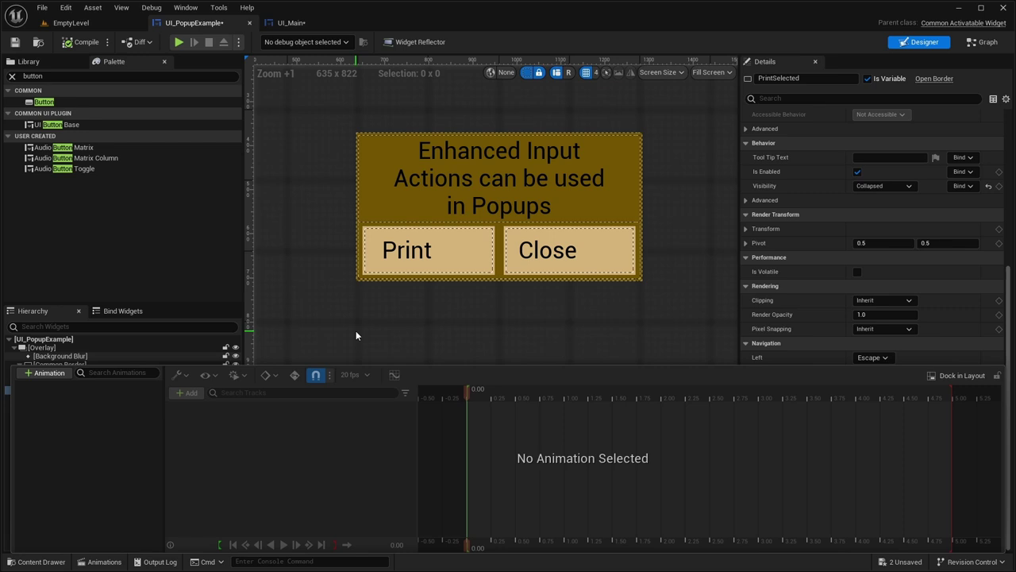
click(238, 284)
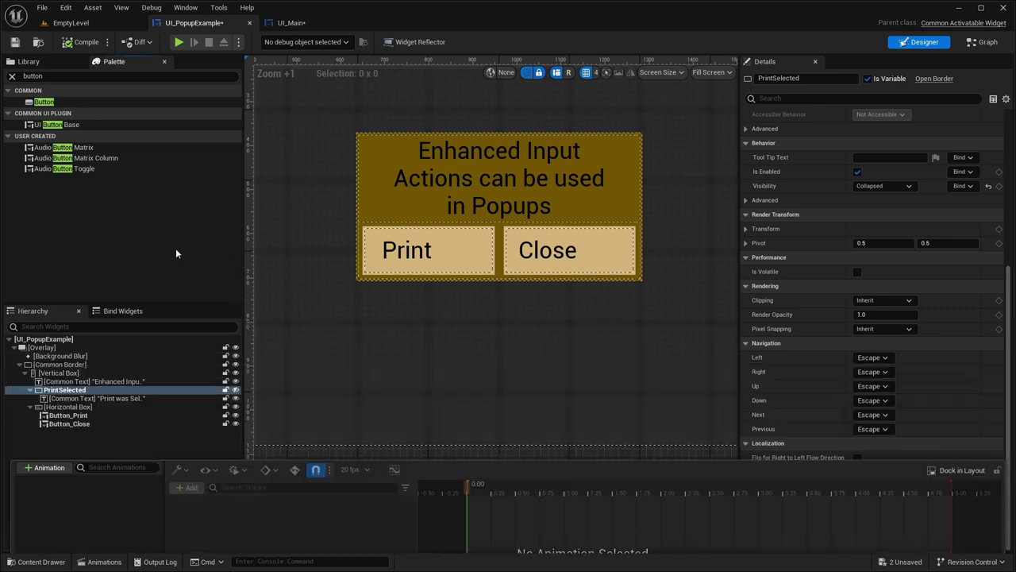
click(235, 390)
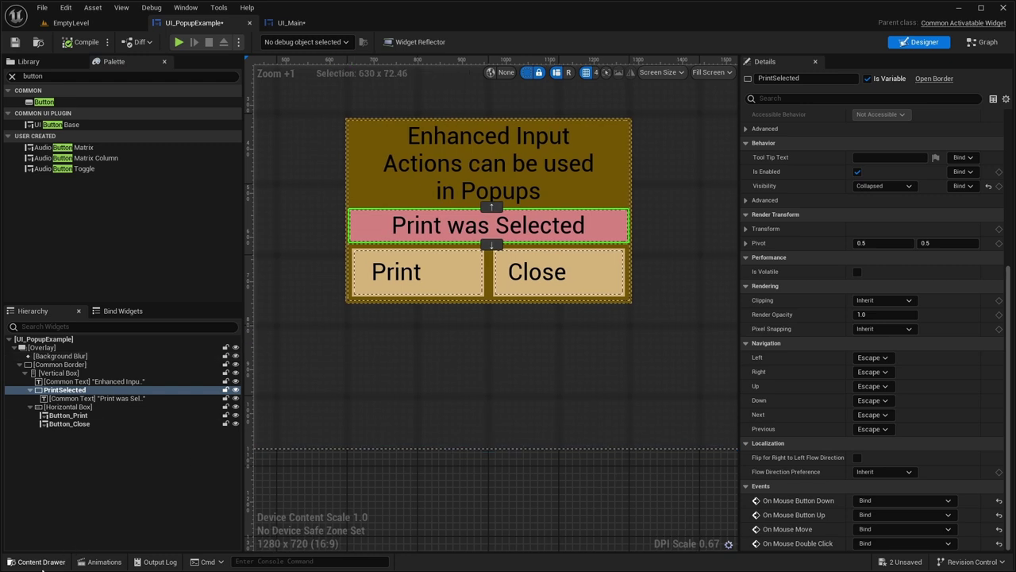
- Create a widget animation named PrintClickedOn and select it for editing
click(41, 562)
click(102, 561)
click(48, 373)
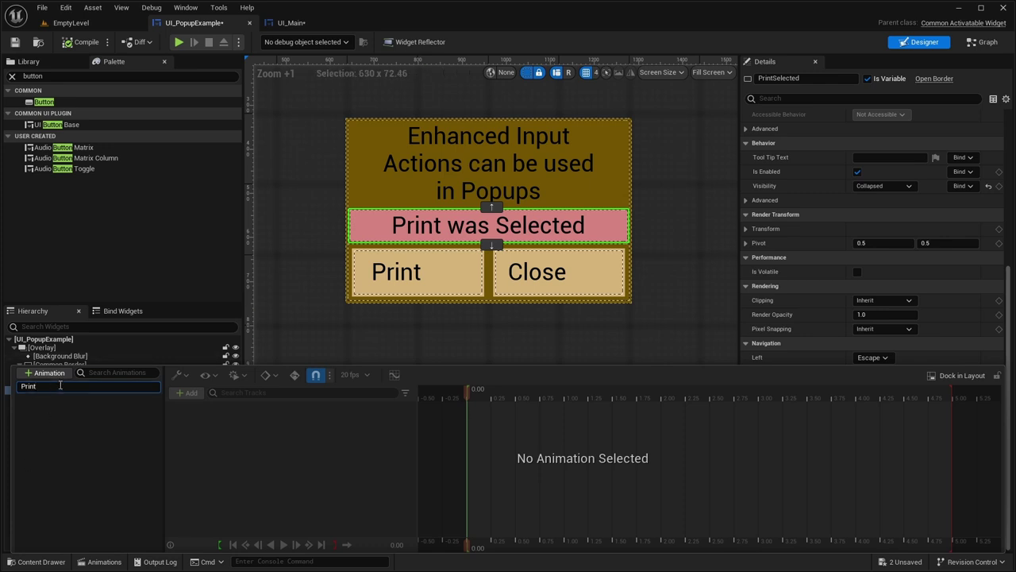
text(n)
key(Return)
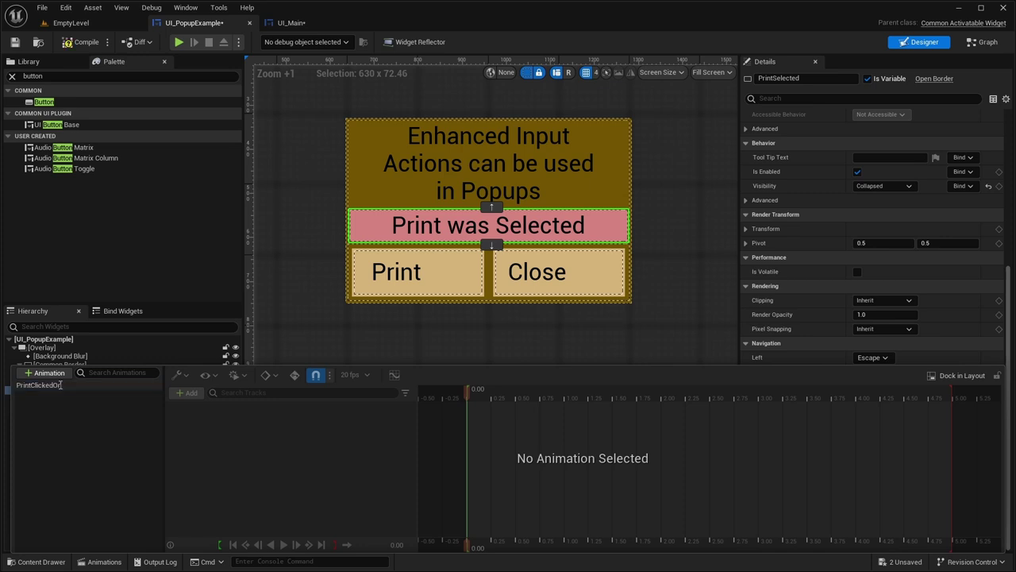
click(48, 385)
- Add a Transform track for PrintSelected to the animation and shorten its playback range to end at 2.00 seconds
click(190, 396)
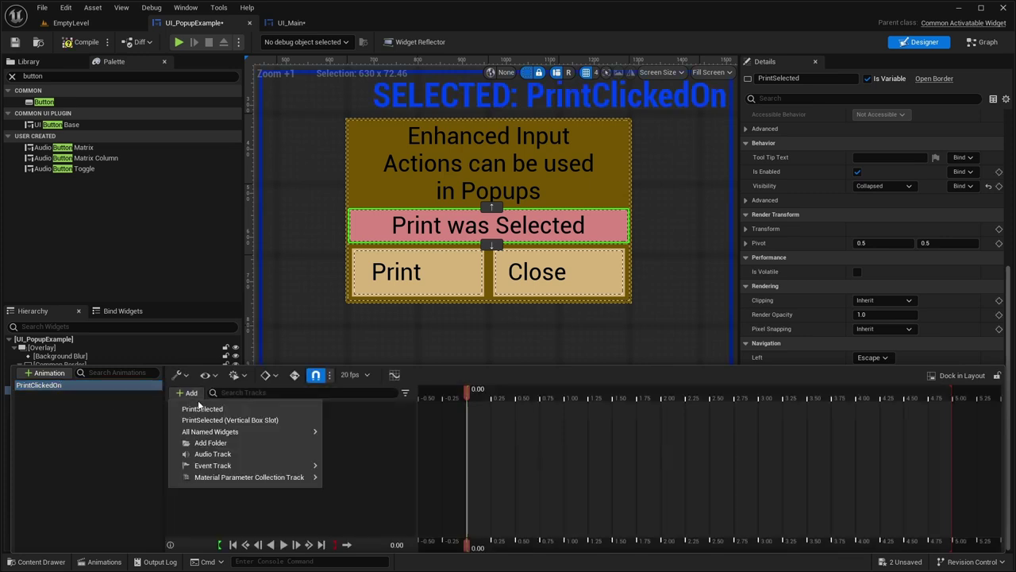
mouse_move(236, 433)
click(219, 409)
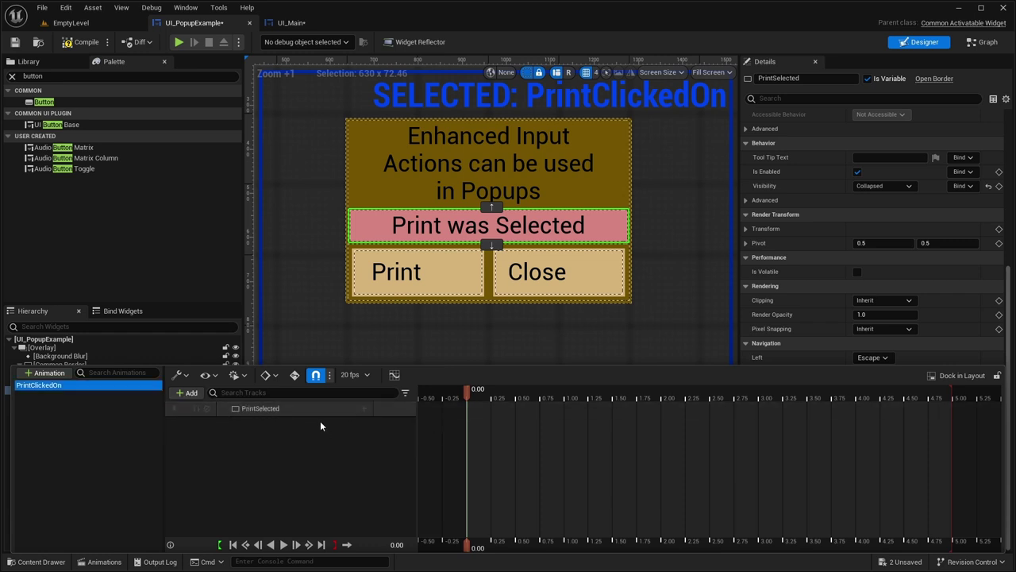
click(363, 408)
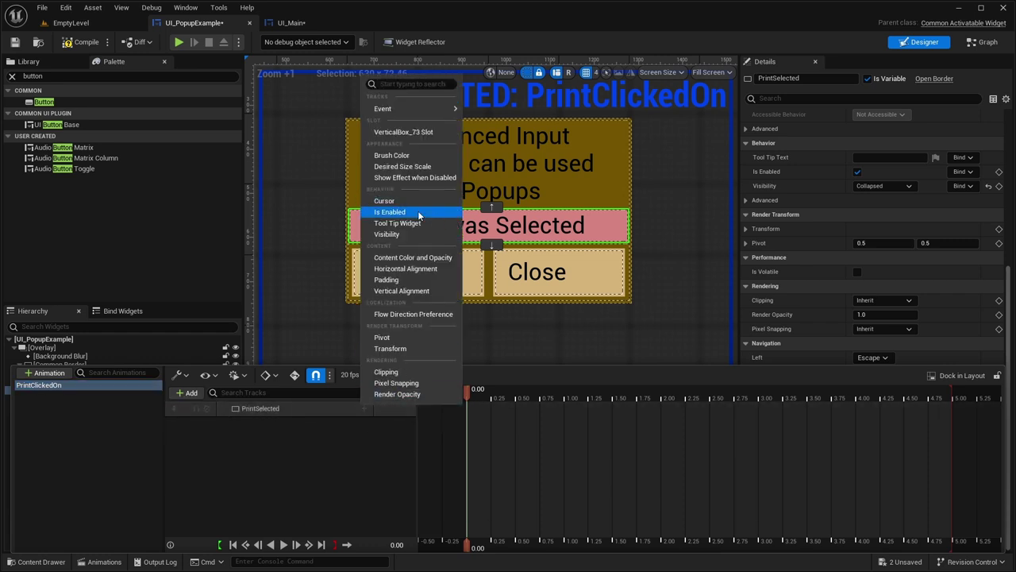
click(389, 348)
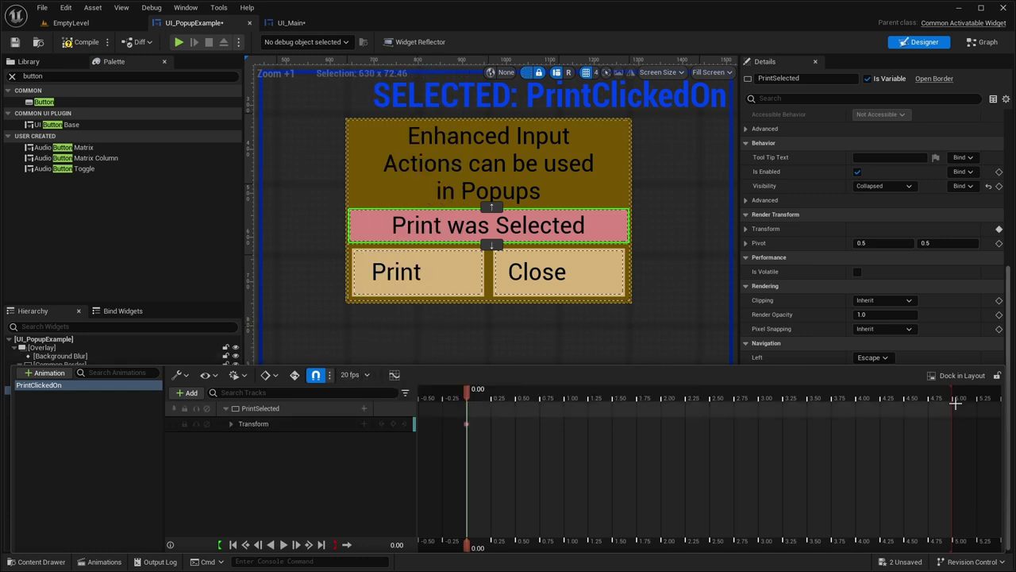
mouse_move(952, 397)
mouse_down()
mouse_move(602, 398)
mouse_move(660, 397)
mouse_up()
ctrl+scroll(607, 465, up, 5)
- Add keyframes for PrintSelected's Translation Y and Scale Y at 2.00 seconds
click(232, 424)
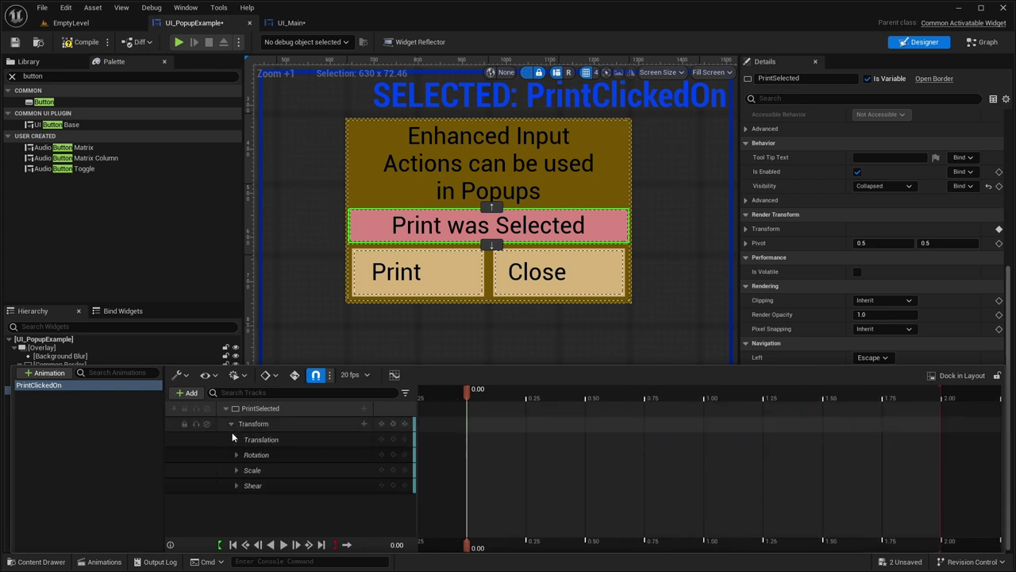
click(235, 439)
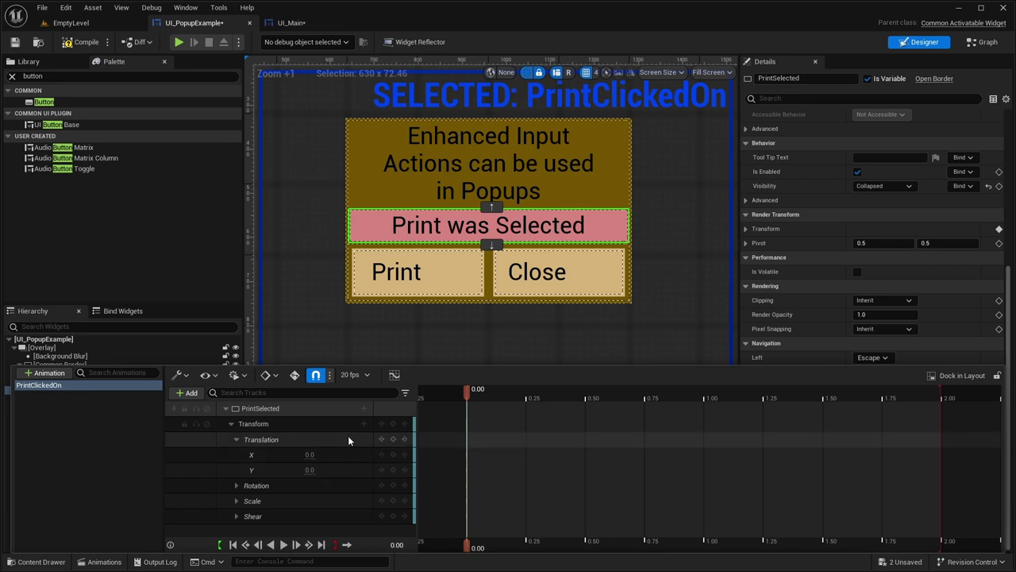
click(236, 500)
scroll(289, 482, down, 1)
drag(466, 397, 942, 424)
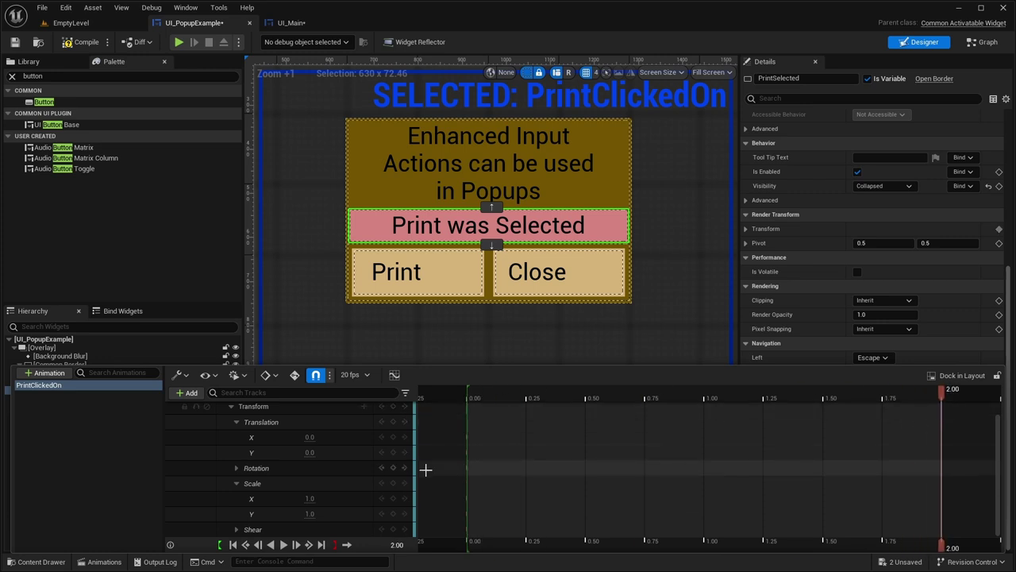
click(393, 514)
scroll(396, 505, up, 1)
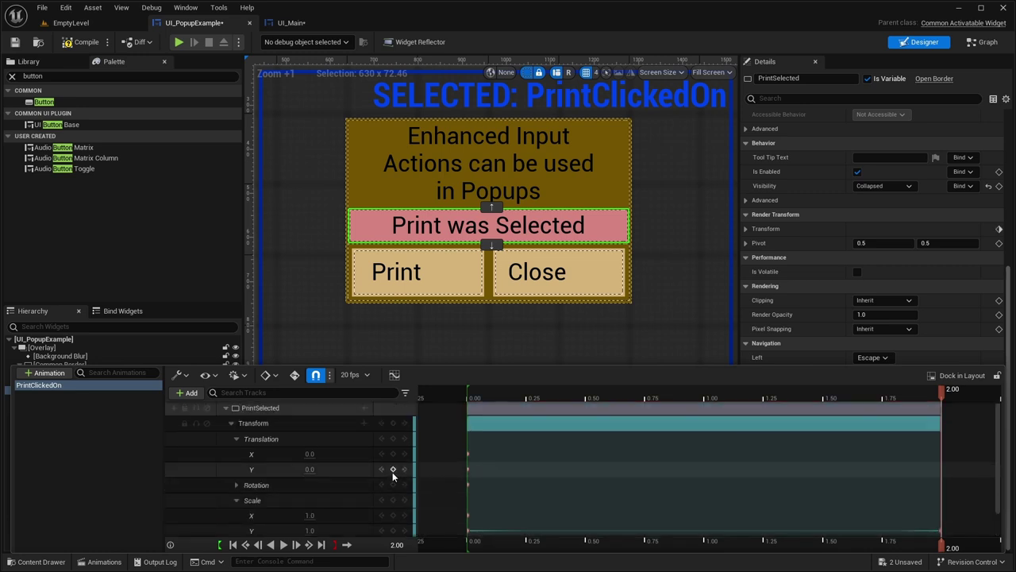
ctrl+scroll(476, 481, up, 3)
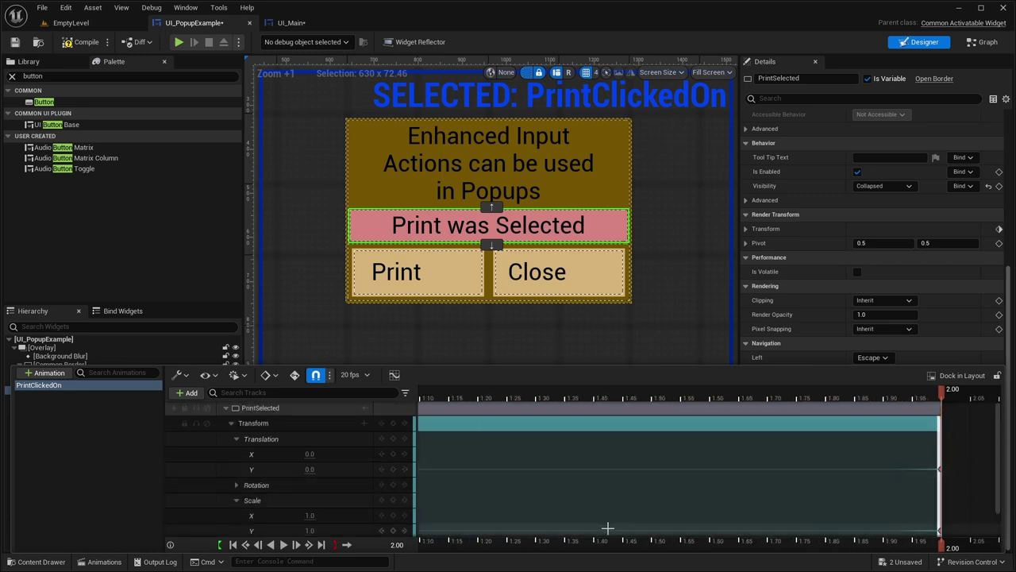
ctrl+scroll(589, 494, down, 3)
- Add keyframes for PrintSelected's Translation Y and Scale Y at 1.00 second
click(475, 452)
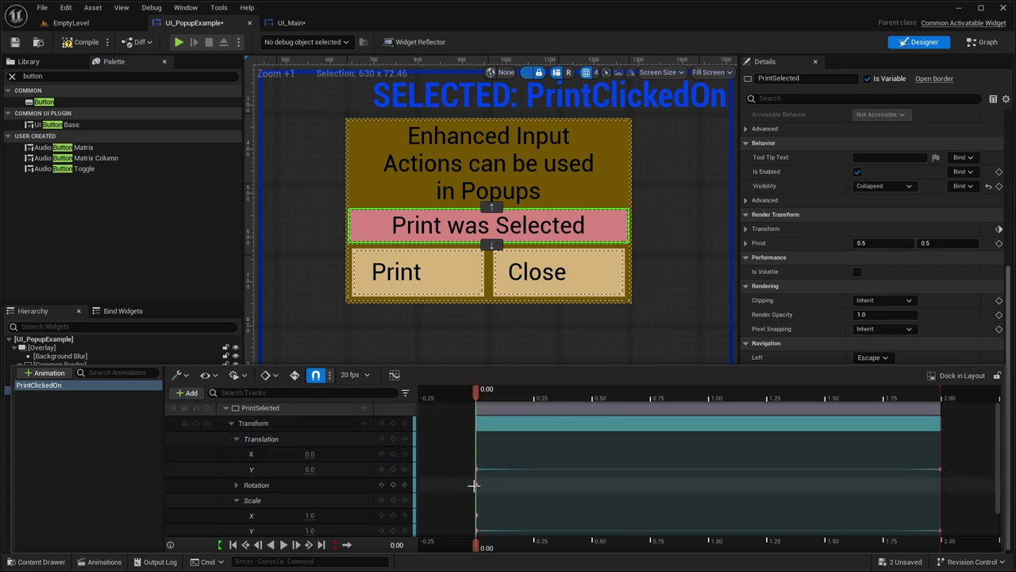
scroll(476, 485, down, 1)
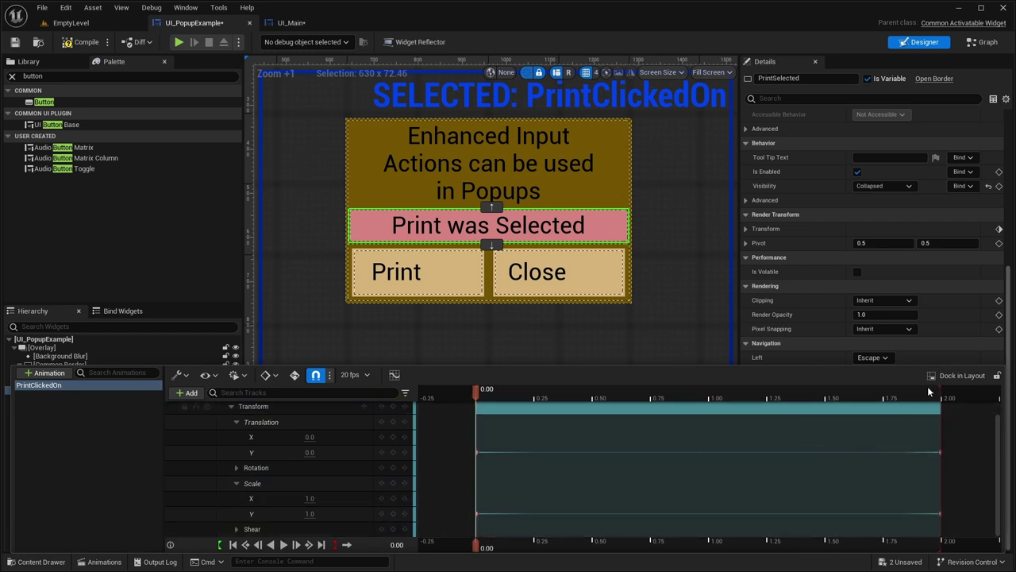
drag(476, 391, 708, 405)
click(392, 452)
click(392, 513)
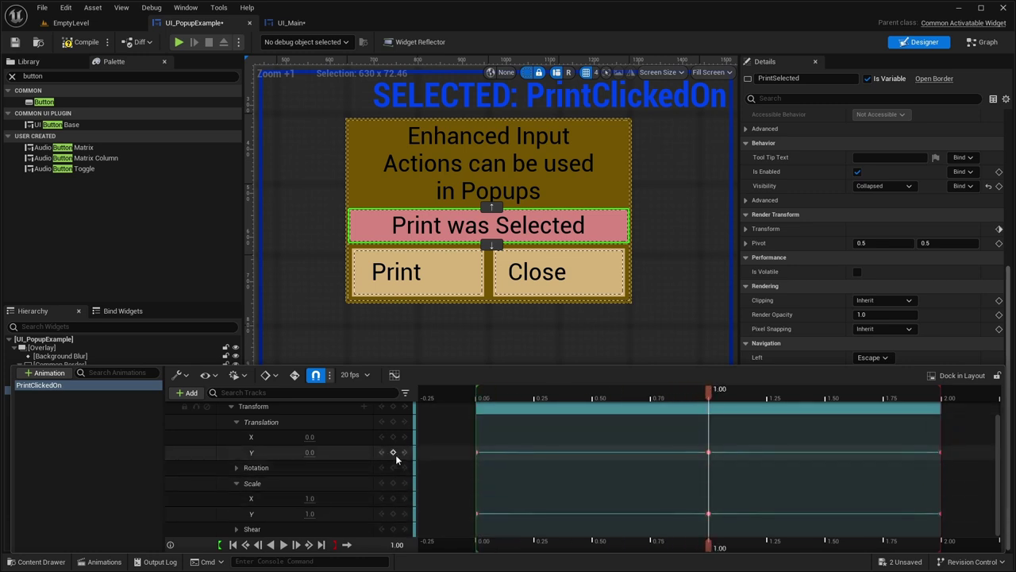
- At 0.00 seconds, set PrintSelected's Scale Y to 0 and Translation Y to 30
drag(709, 390, 474, 406)
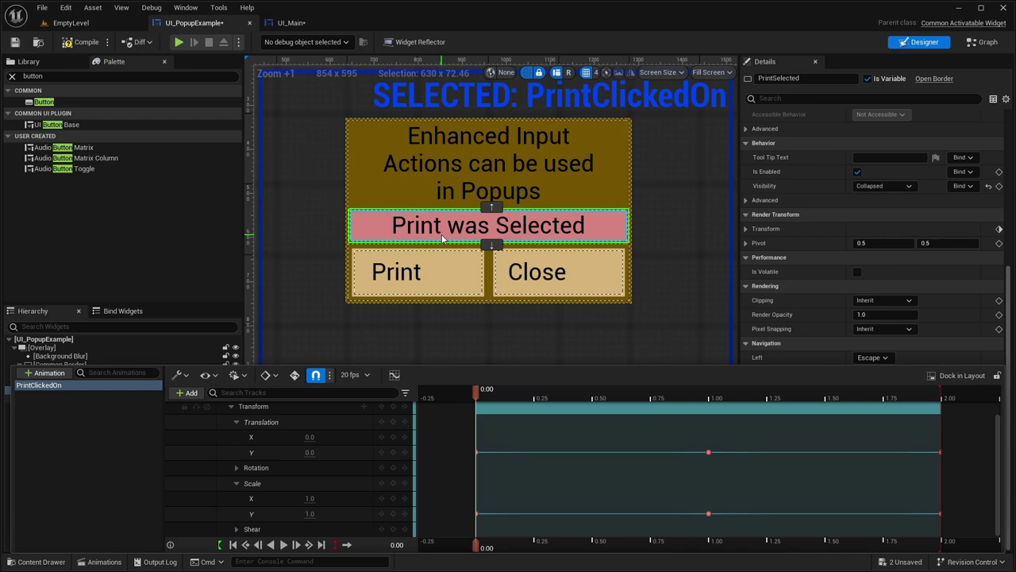
scroll(468, 230, up, 4)
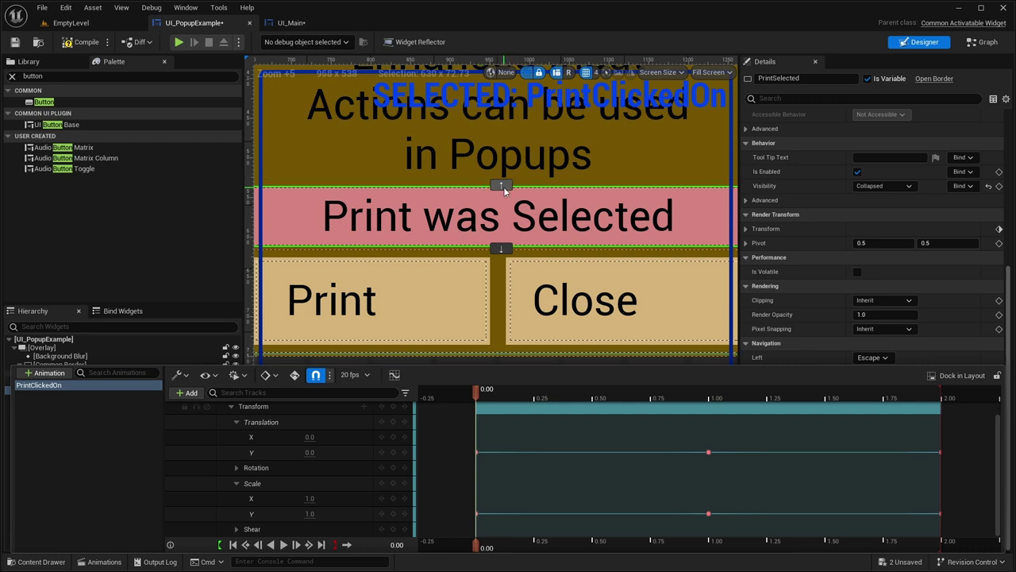
scroll(492, 190, down, 3)
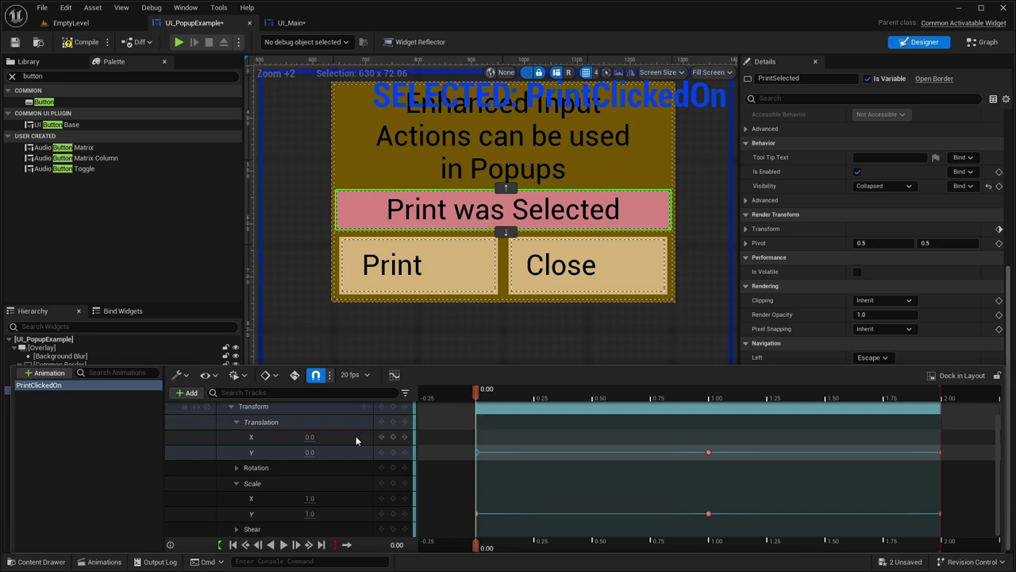
click(312, 451)
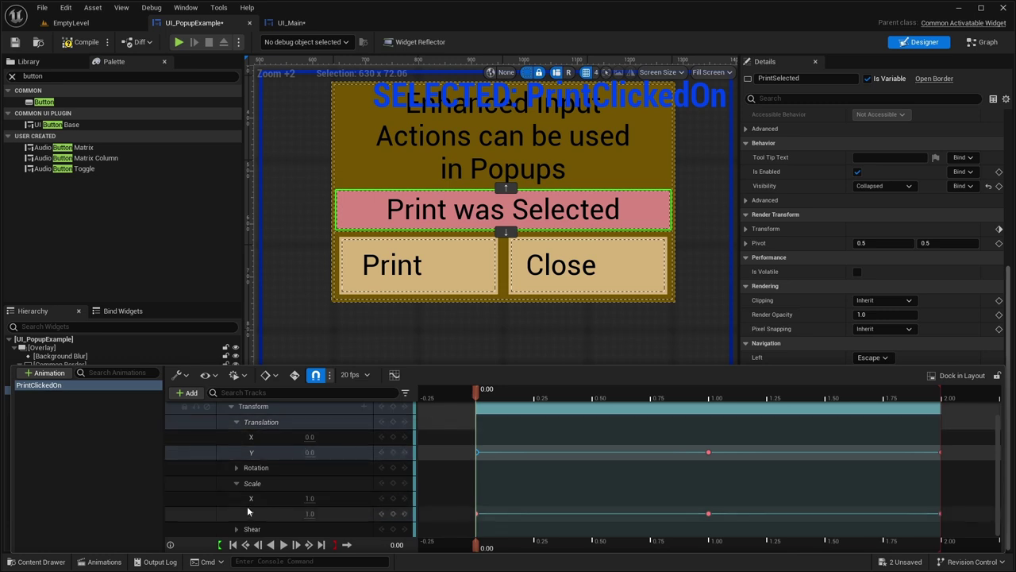
click(481, 443)
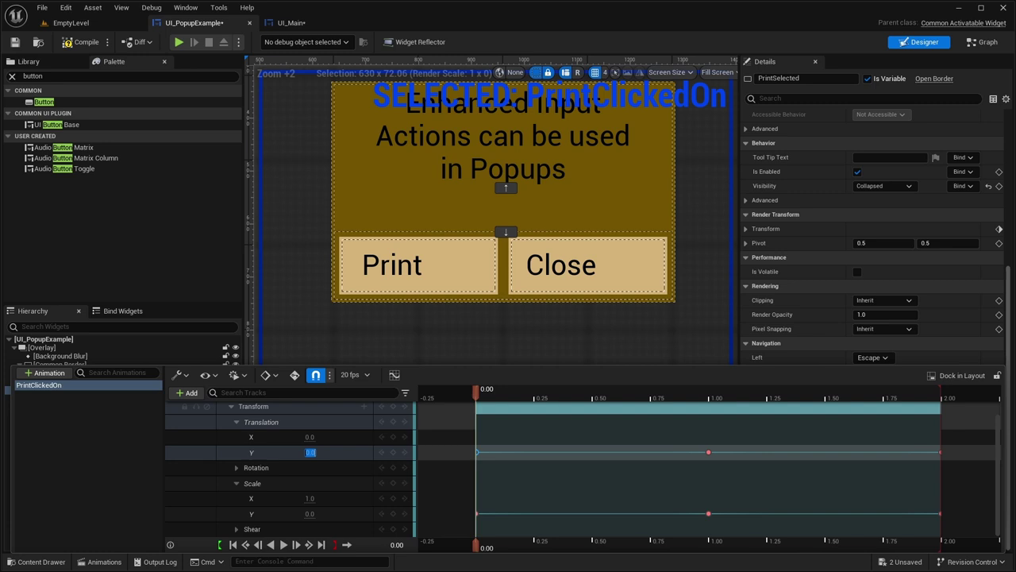
text(1)
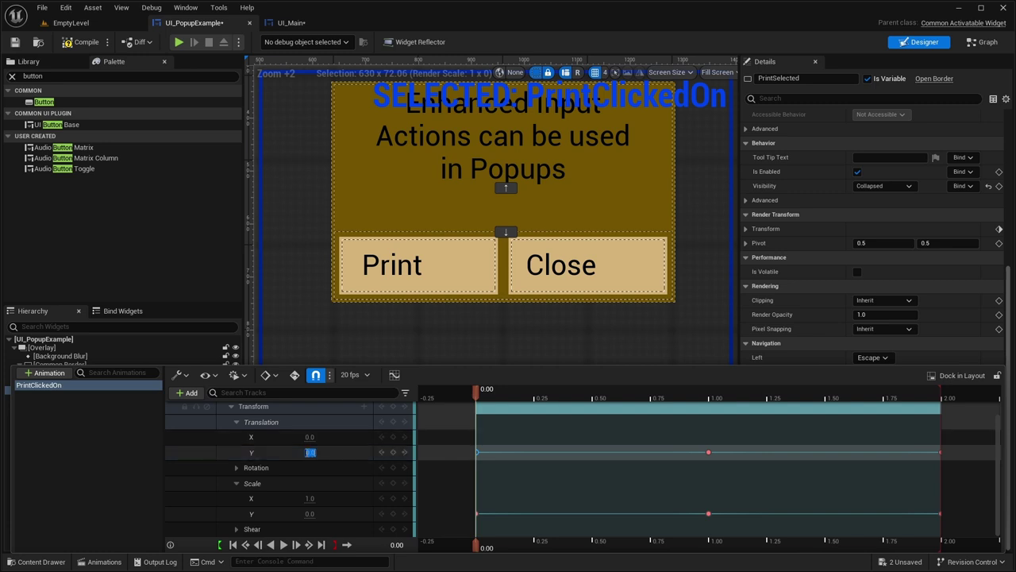
key(Return)
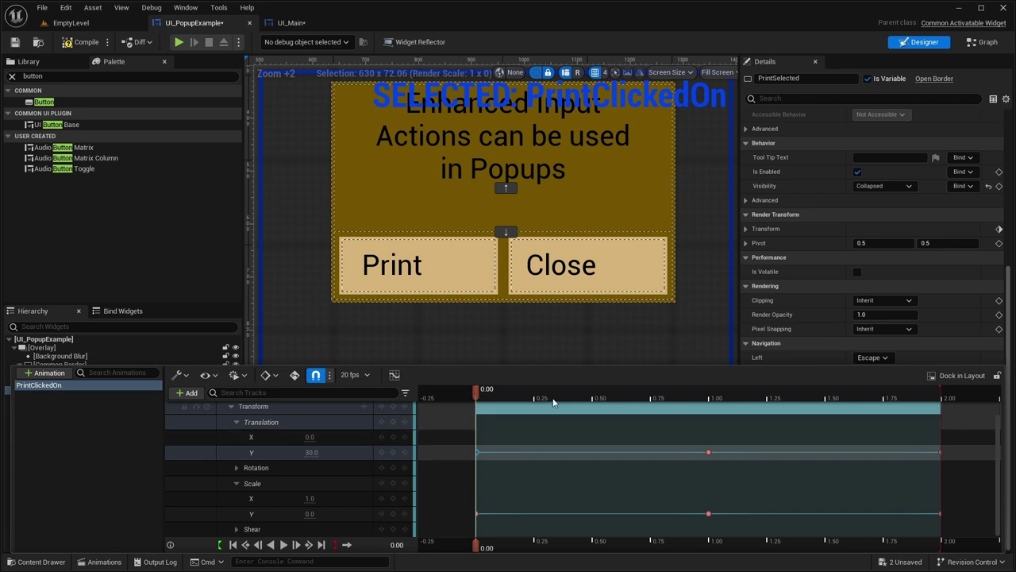
- Scrub the PrintClickedOn animation from 0.00 to 0.35 seconds to check how the border unfolds
click(572, 431)
click(477, 513)
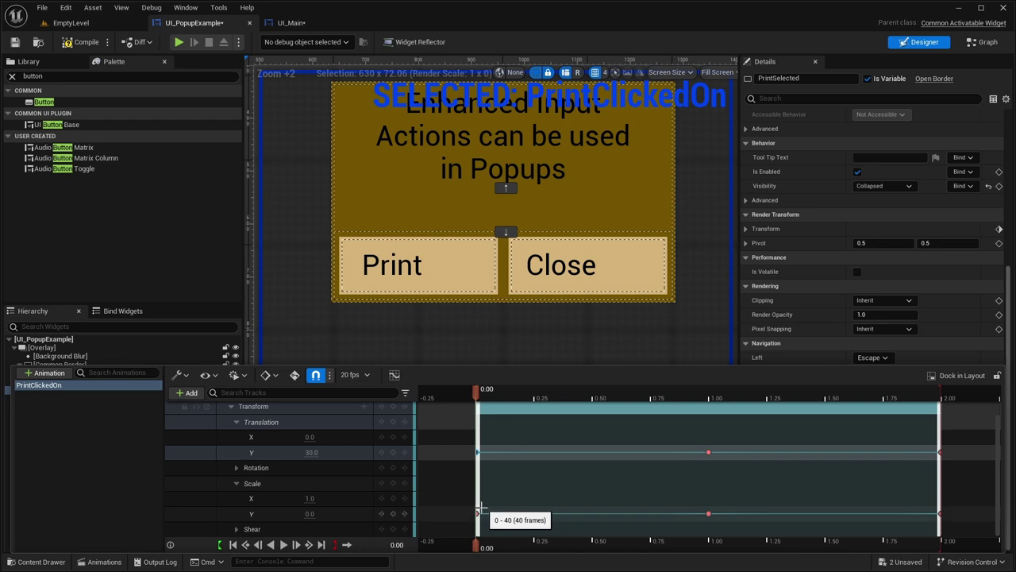
click(475, 452)
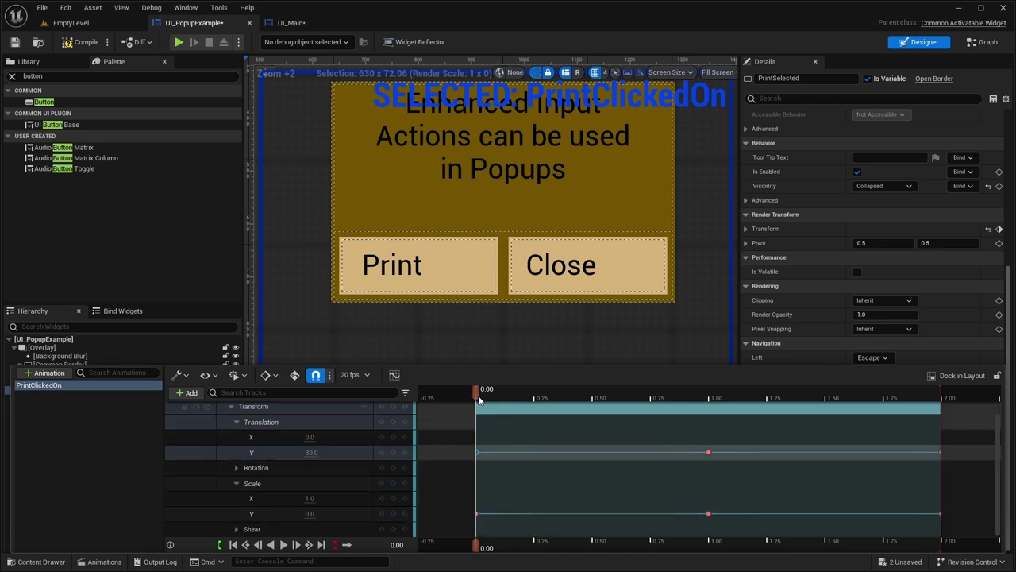
drag(475, 395, 558, 401)
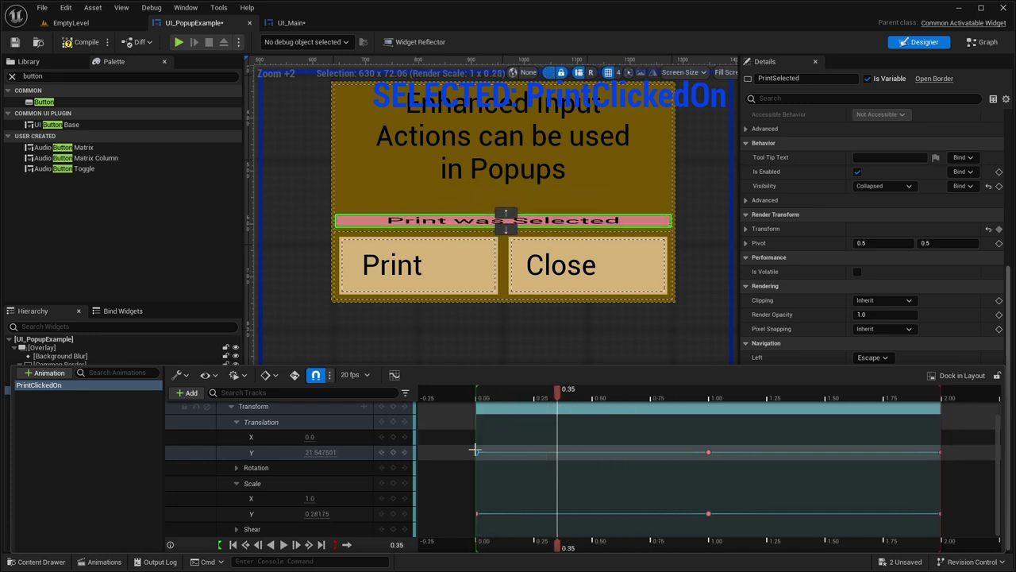
- Set PrintSelected's Translation Y at 0.00 seconds to 32 and scrub the animation to 0.30 seconds to check it
click(477, 452)
click(311, 452)
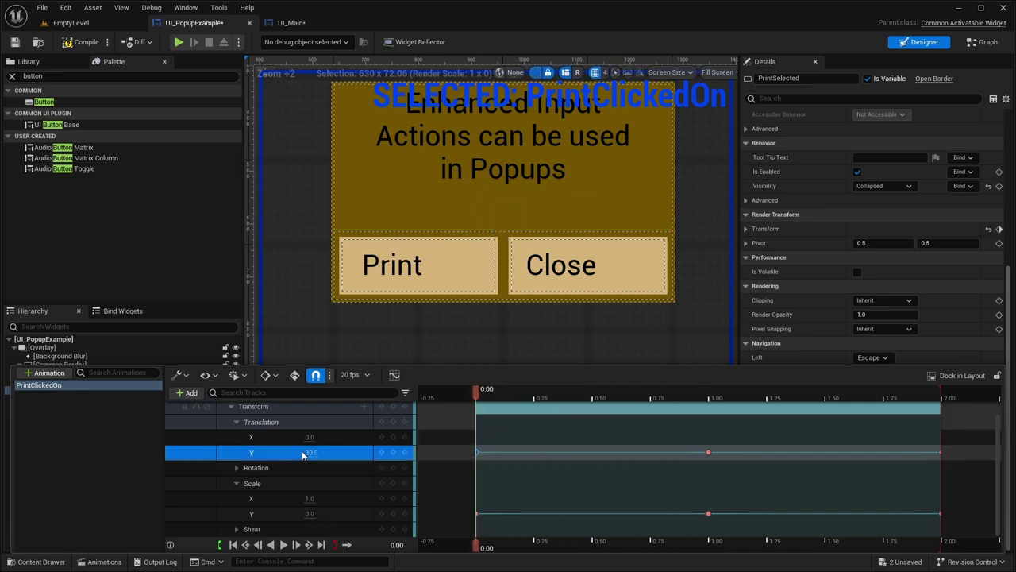
text(32)
key(Return)
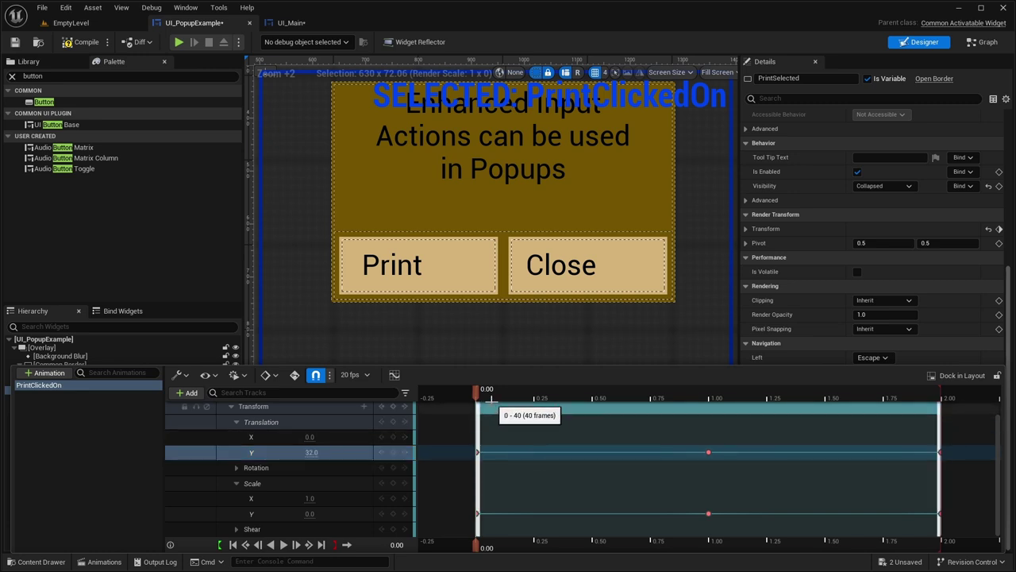
drag(483, 400, 546, 406)
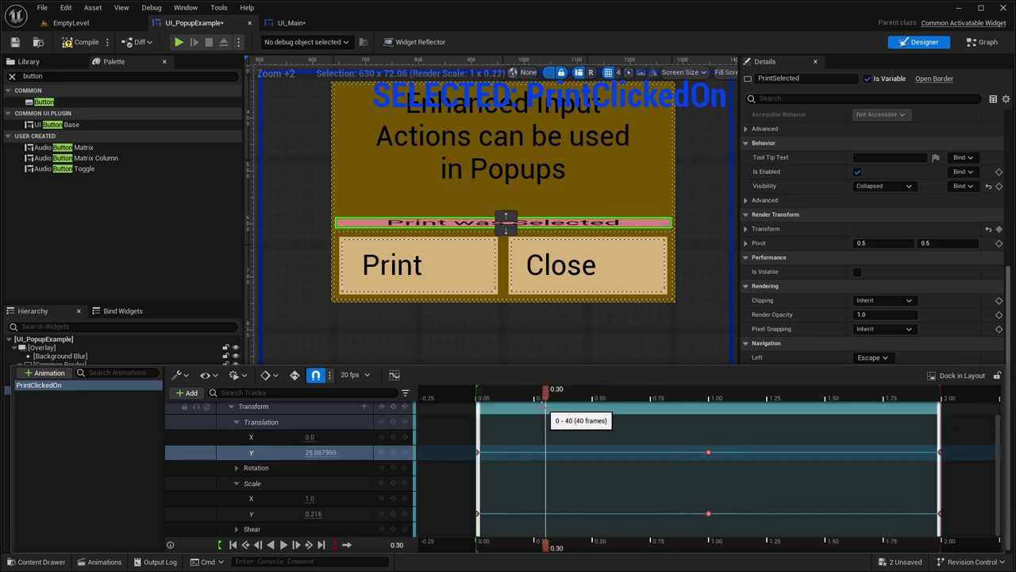
- Set PrintSelected's Translation Y keyframe at 0.00 seconds to 37
click(477, 451)
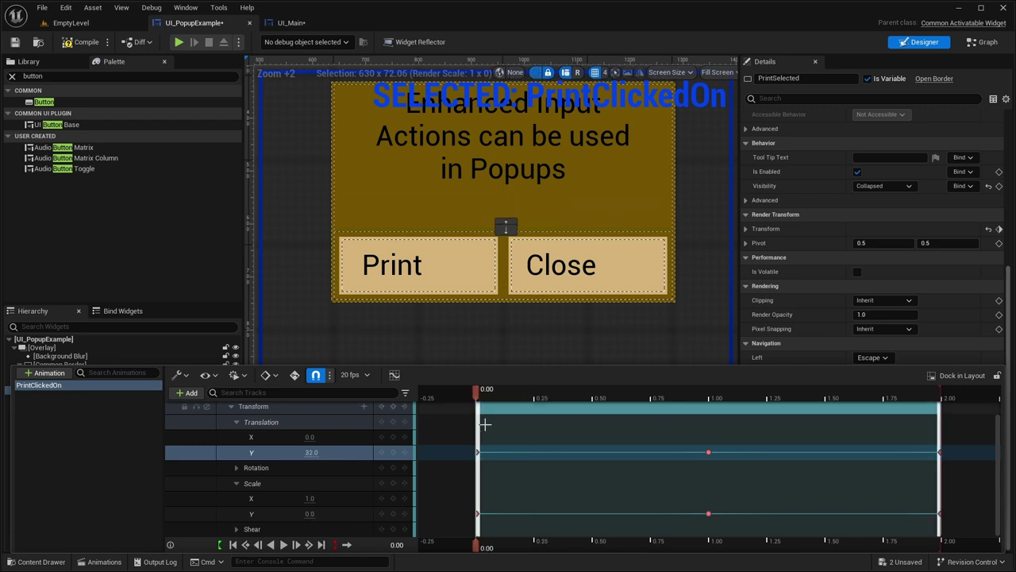
click(311, 452)
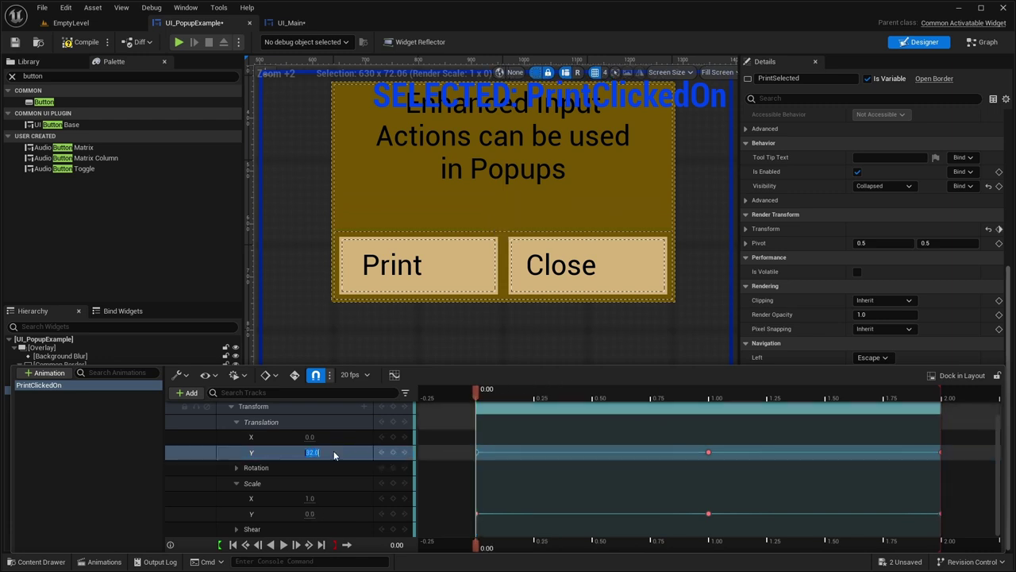
drag(473, 394, 705, 428)
click(311, 451)
text(37)
key(Return)
click(470, 403)
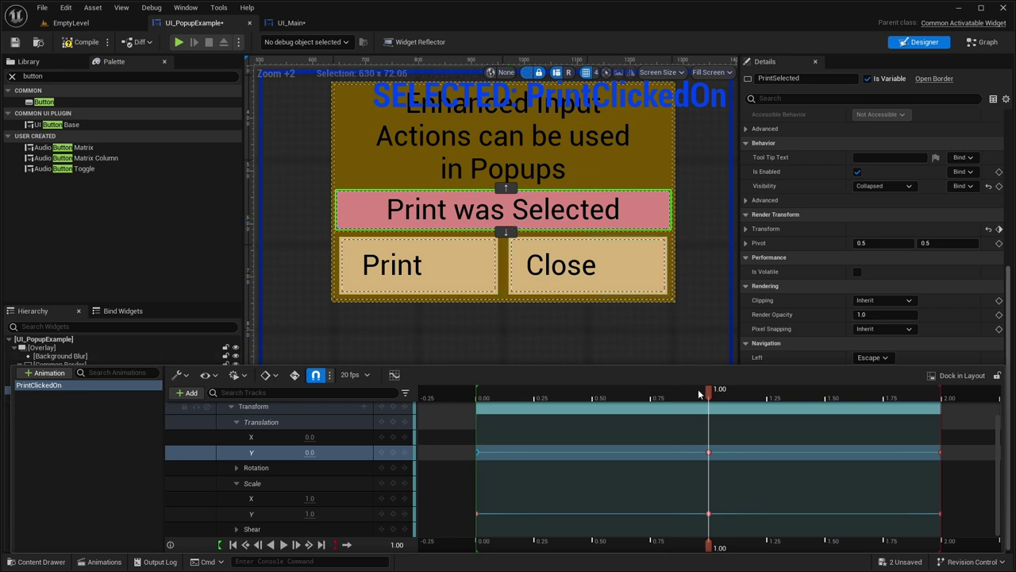
- At 2.00 seconds, set PrintSelected's Translation Y to 37 and Scale Y to 0
drag(710, 395, 940, 397)
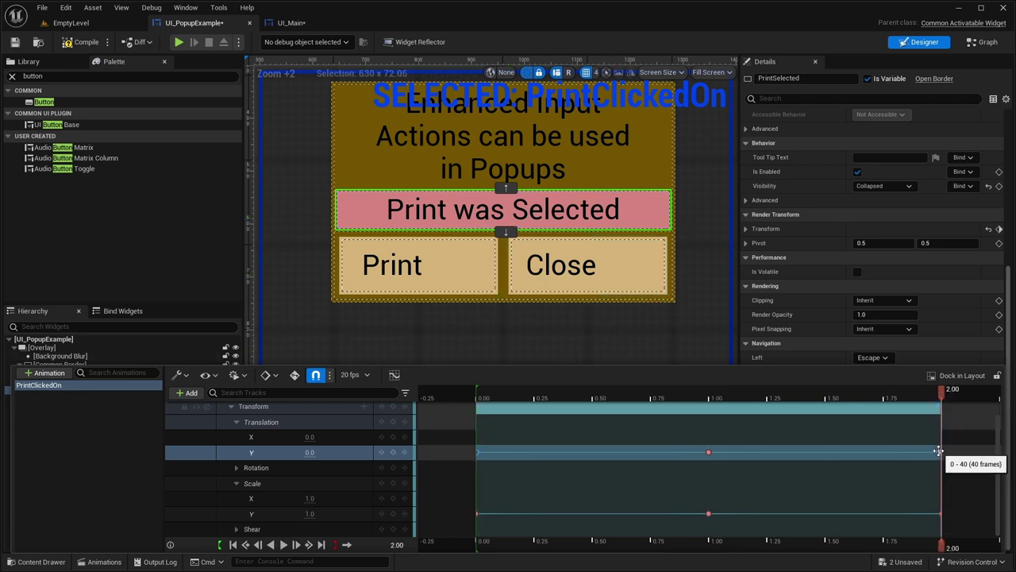
click(308, 451)
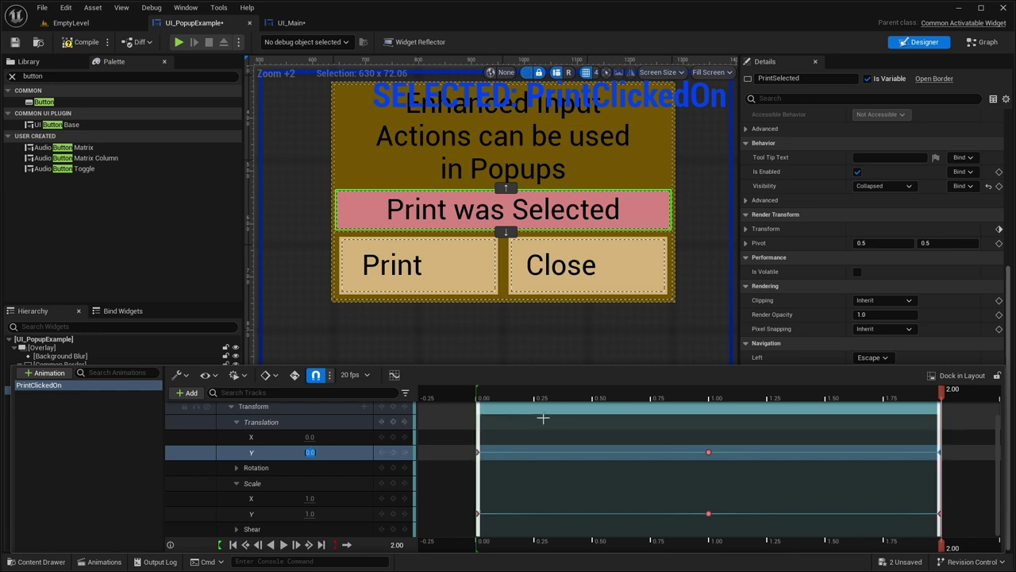
text(37)
key(Return)
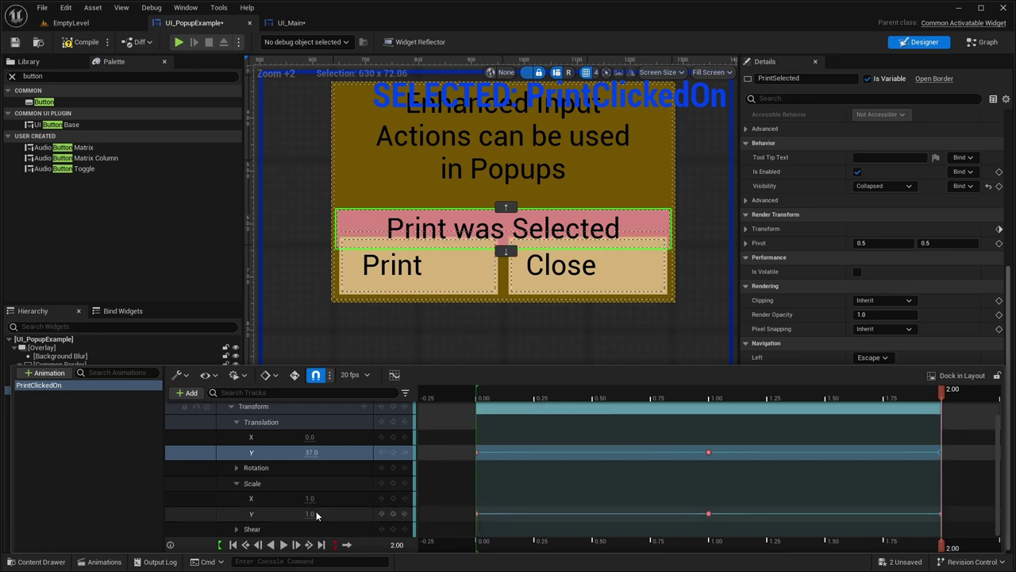
text(0)
key(Return)
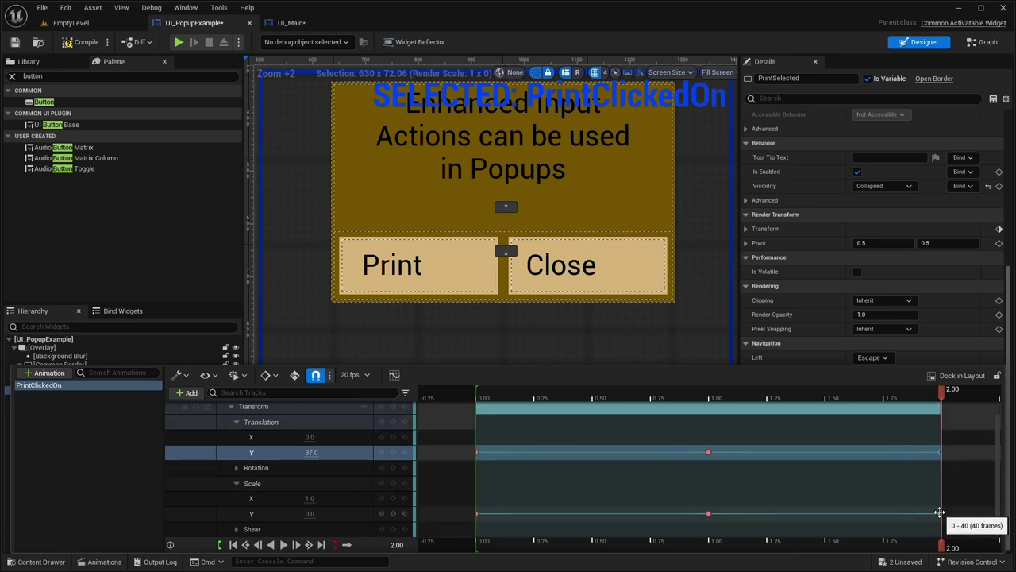
- Play the PrintClickedOn animation from 0.00 seconds to check how the border unfolds and folds, and collapse the animation editor
drag(945, 408, 474, 410)
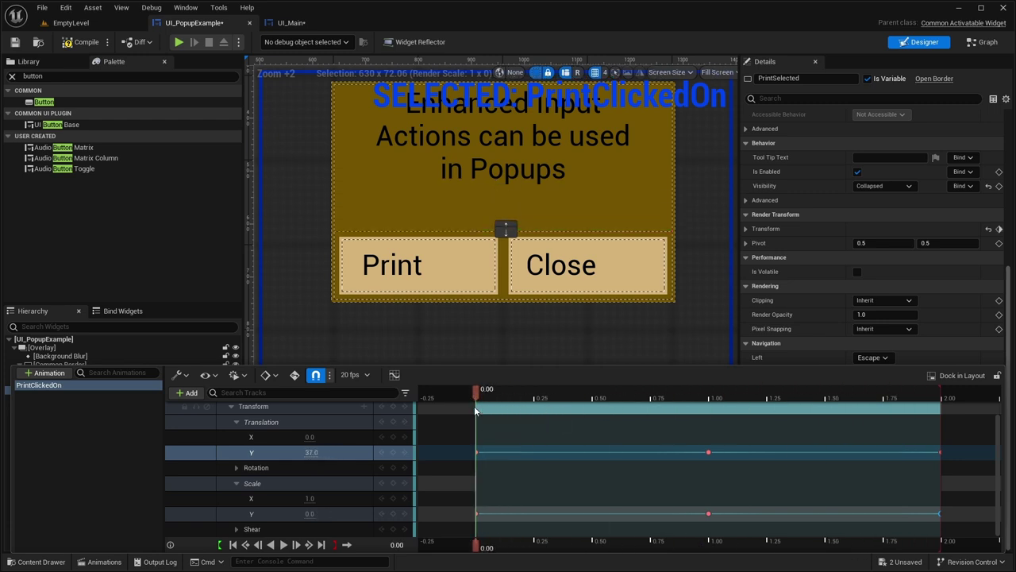
click(283, 545)
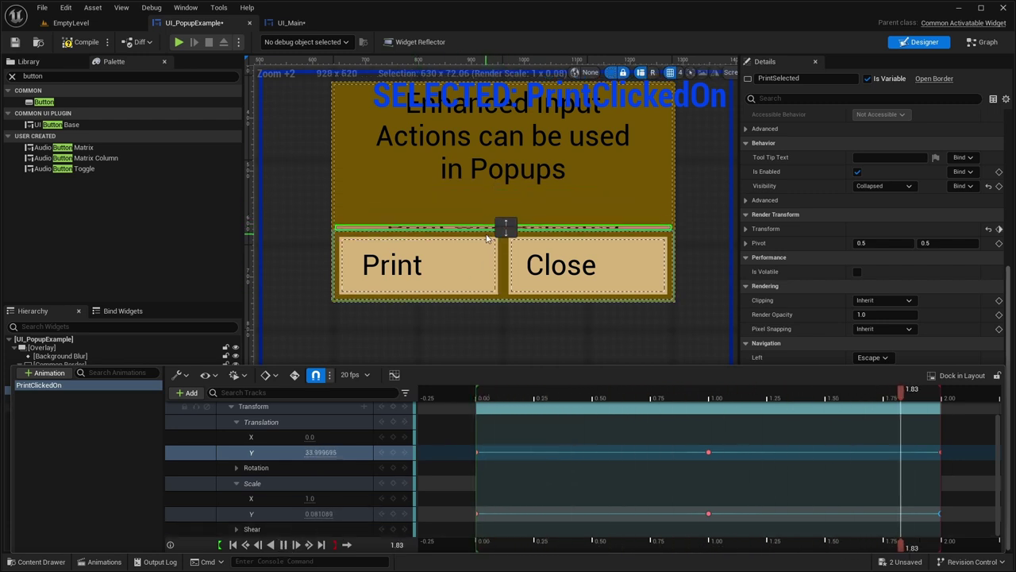
click(281, 546)
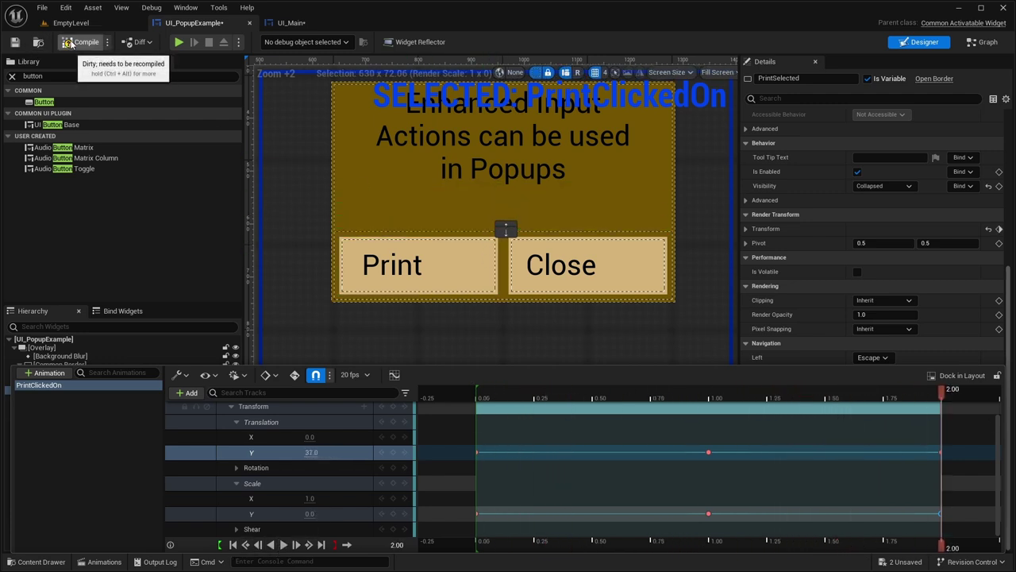
click(283, 279)
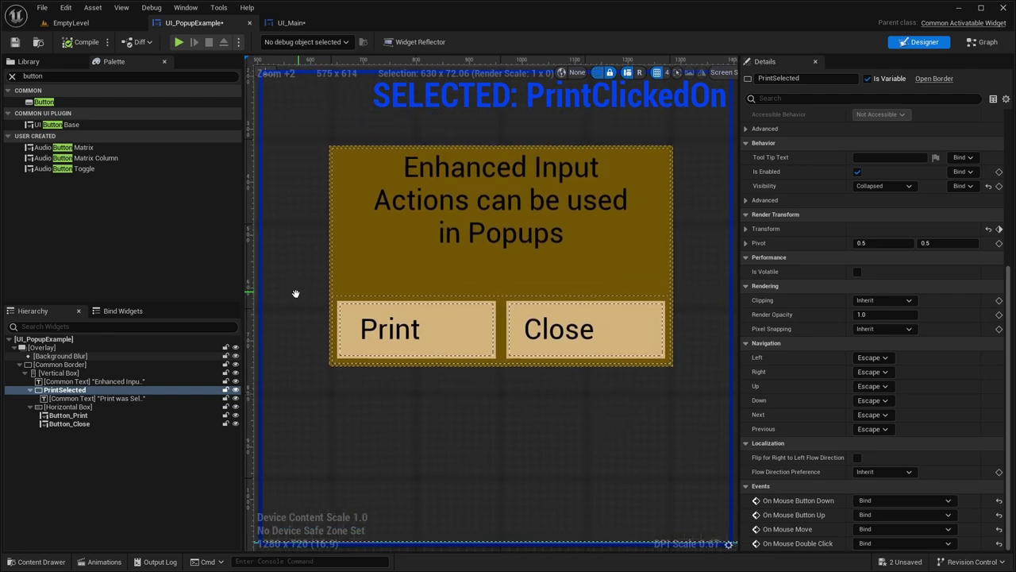
- Delete the default Pre Construct, Construct and Tick event nodes from UI_PopupExample's Event Graph
click(982, 42)
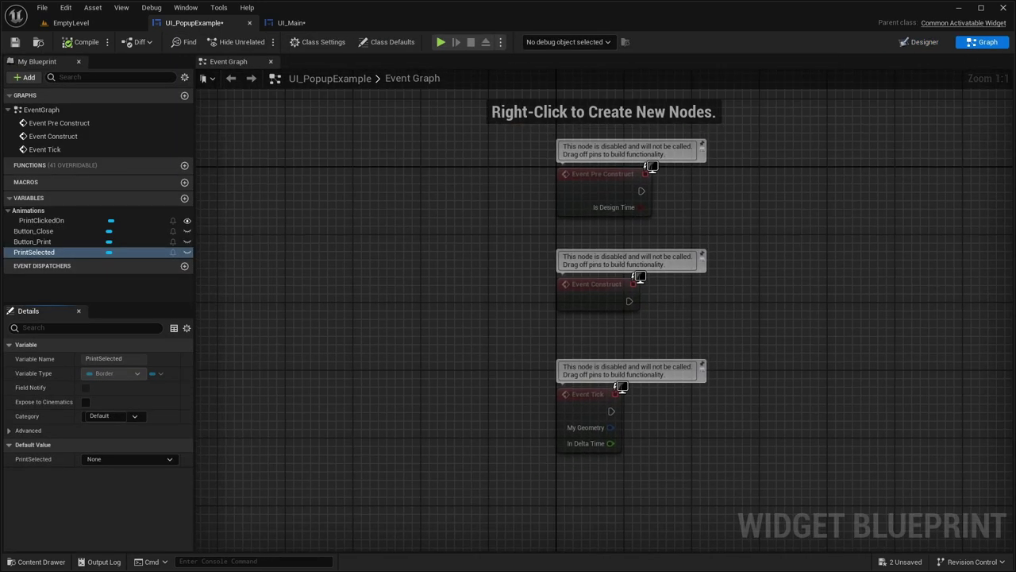
drag(710, 405, 502, 184)
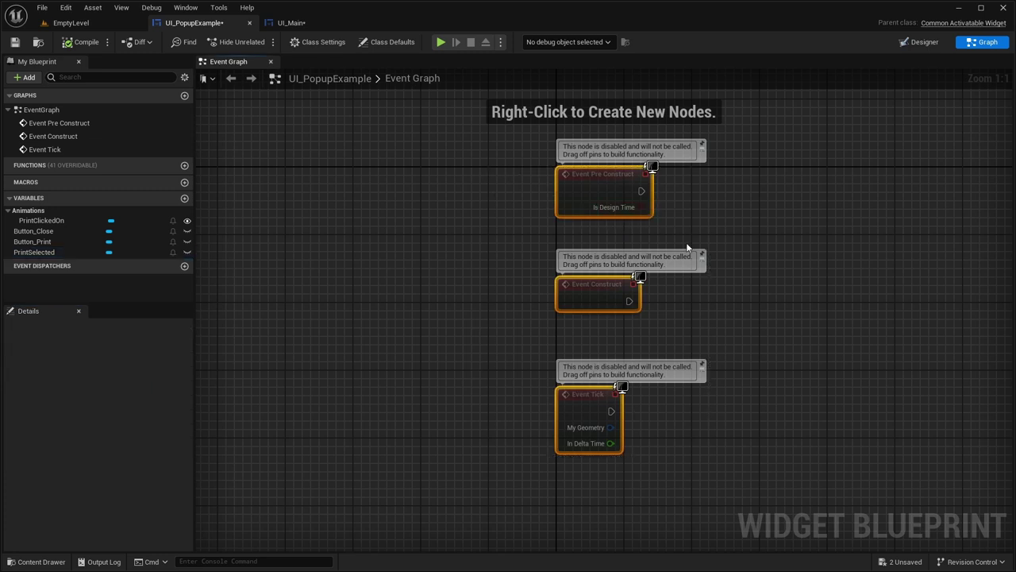
right_drag(665, 235, 616, 192)
key(Delete)
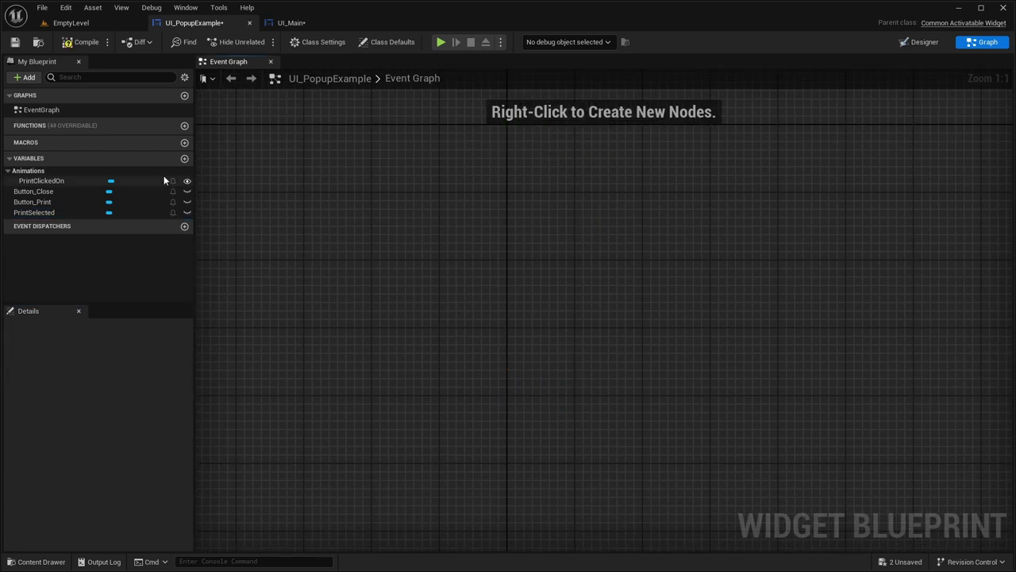
- Add an On Clicked event for Button_Print to the Event Graph
click(34, 201)
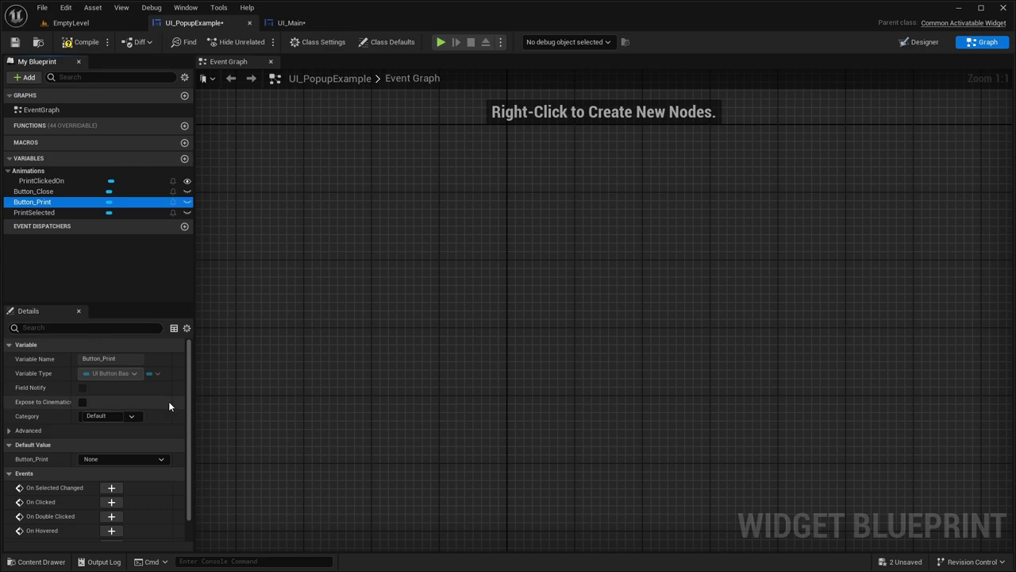
scroll(168, 401, down, 1)
click(111, 477)
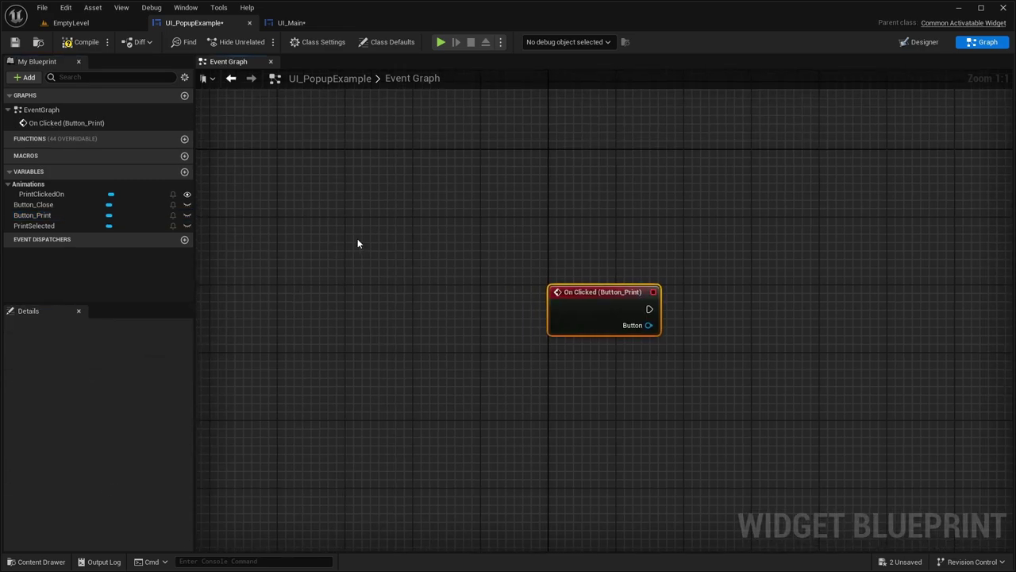
right_drag(395, 231, 297, 171)
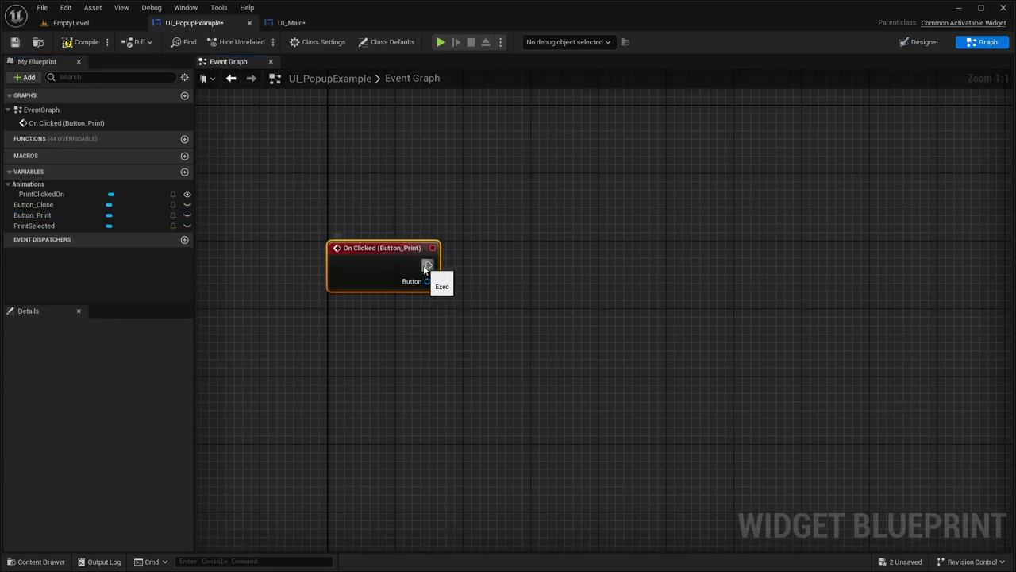
- Connect a Play Animation node to Button_Print's On Clicked event, with PrintClickedOn as its In Animation
drag(428, 265, 472, 266)
text(play animat)
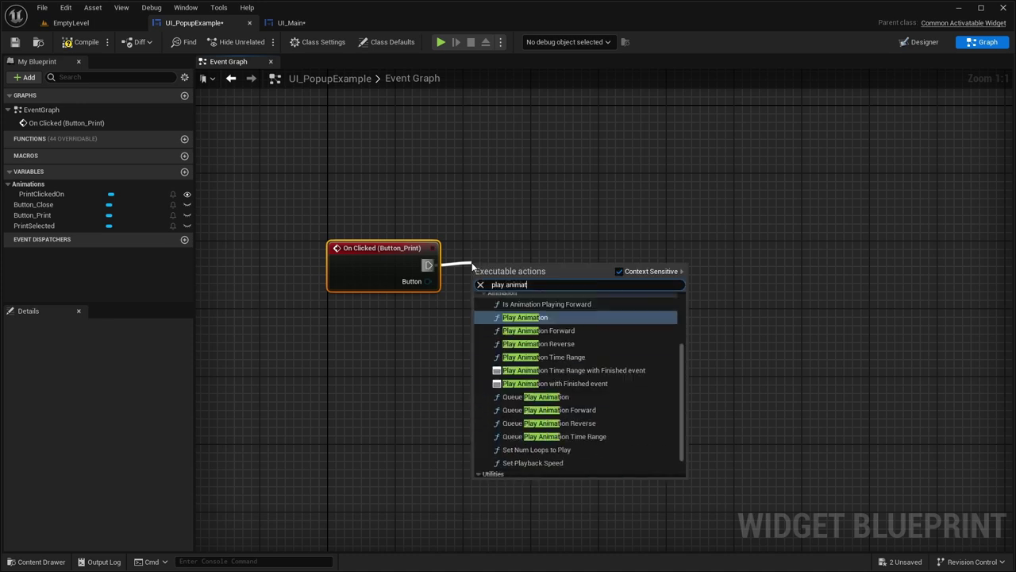
key(Return)
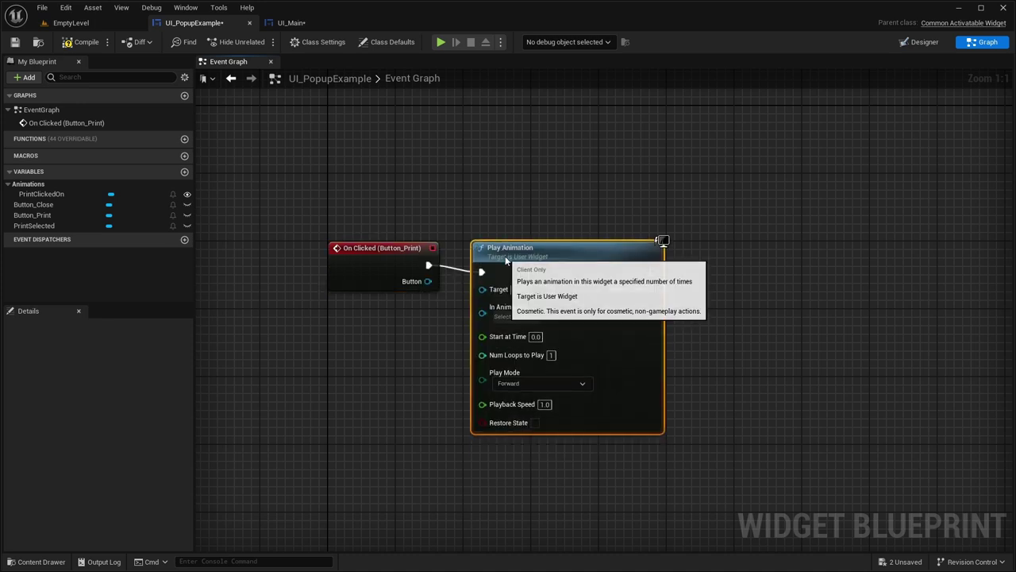
drag(62, 193, 481, 298)
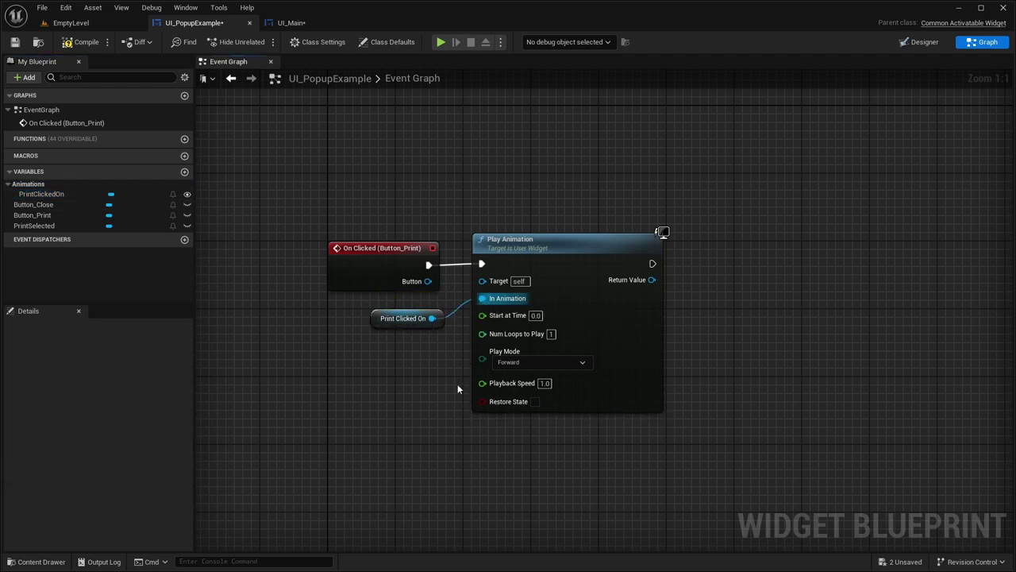
click(458, 384)
right_drag(457, 384, 435, 334)
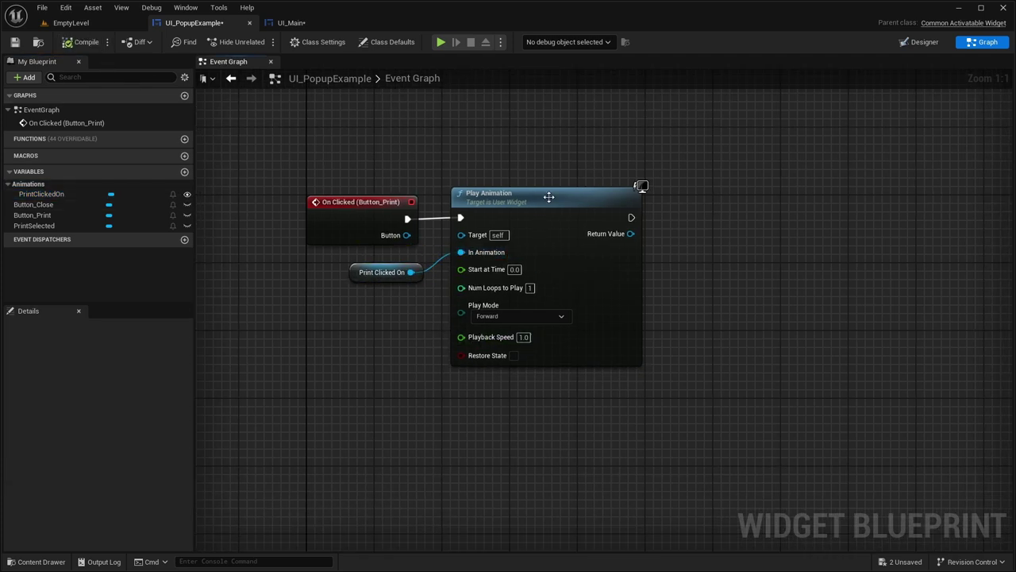
right_drag(538, 208, 477, 205)
right_drag(336, 139, 480, 77)
right_drag(412, 331, 424, 288)
- Add an On Clicked event for Button_Close and place it below the Button_Print nodes
click(151, 204)
right_drag(273, 311, 211, 259)
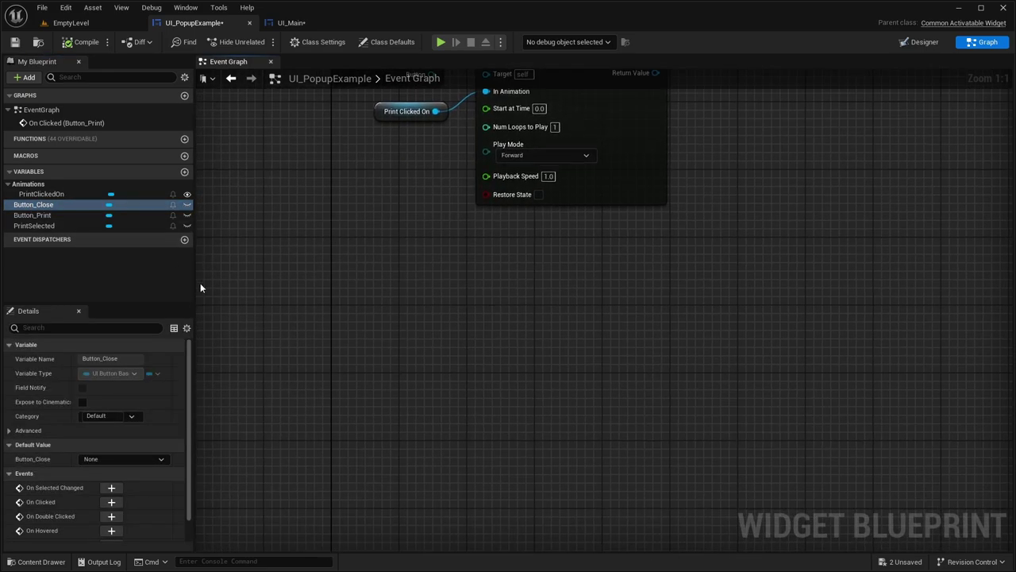
click(112, 501)
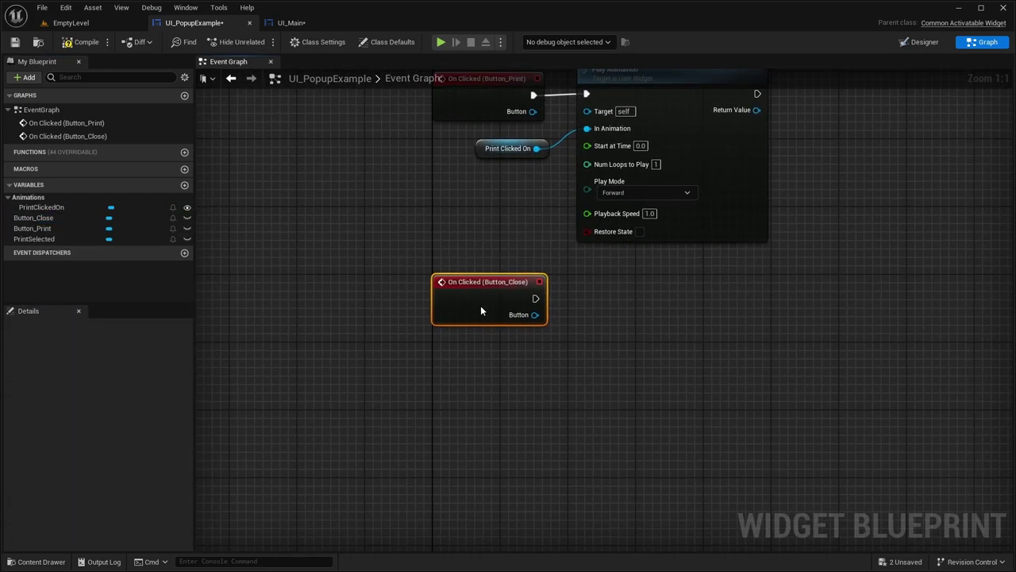
drag(481, 296, 477, 373)
right_drag(505, 298, 484, 235)
click(485, 235)
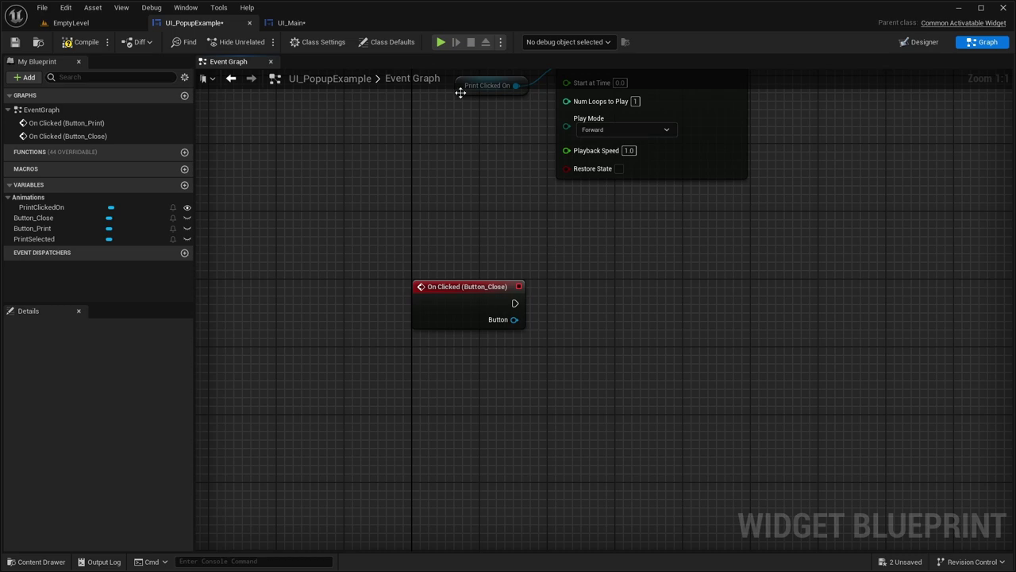
- Connect a Find Parent Widget Of Type node to Button_Close's On Clicked event, with Self as Starting Widget and UI_Main as Type
drag(514, 303, 546, 302)
text(find parent)
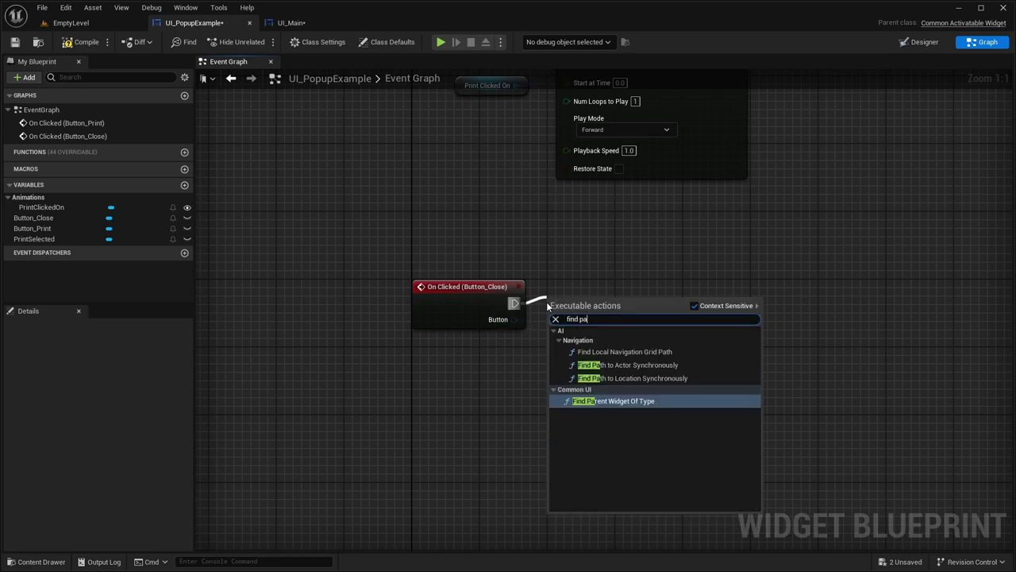
key(Return)
drag(578, 308, 463, 348)
text(self)
key(Return)
click(578, 342)
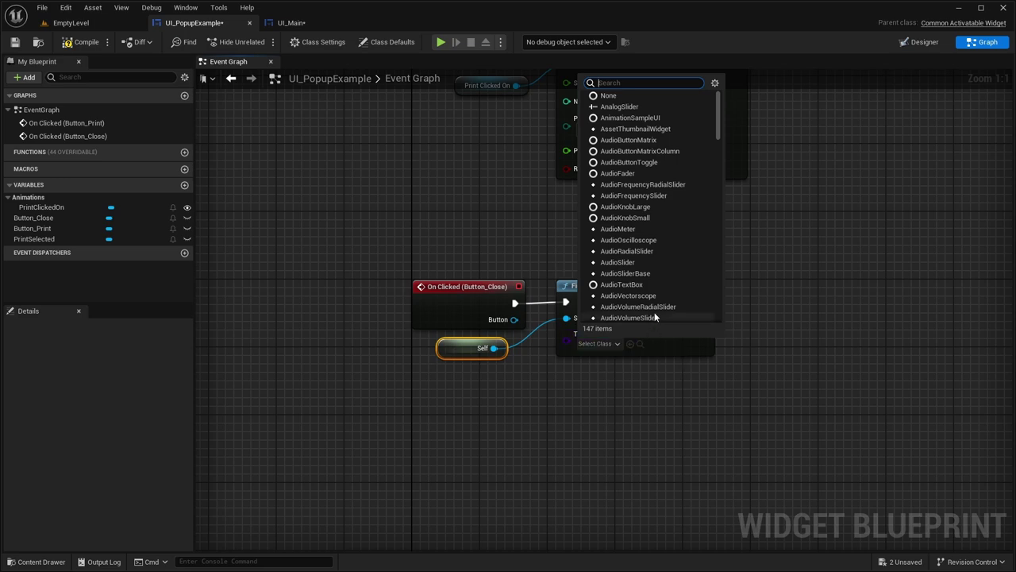
text(ui_m)
key(Down)
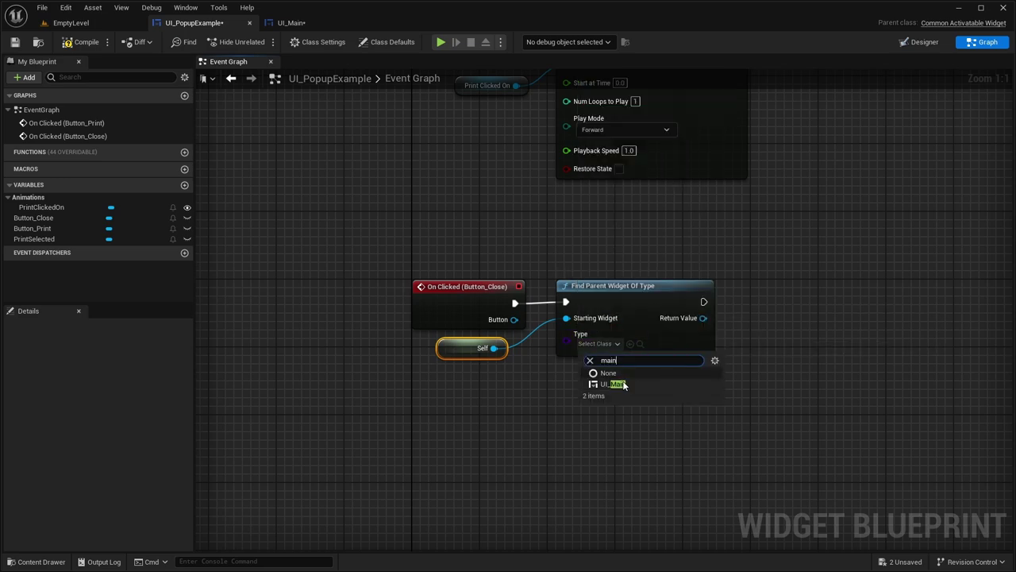
key(Return)
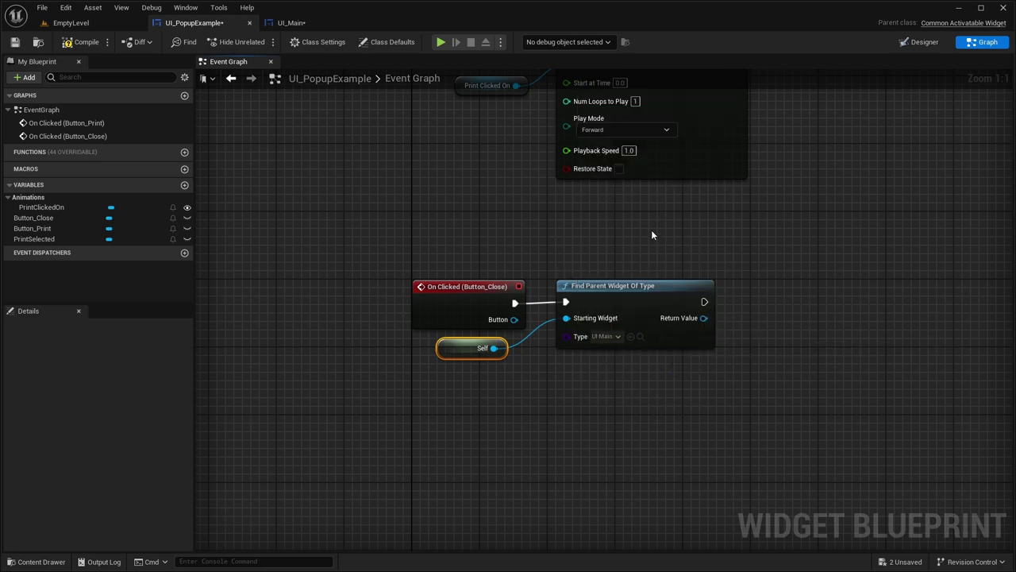
- Add an Activate Widget node targeting the Return Value of Find Parent Widget Of Type and align it with that node
right_drag(651, 235, 563, 213)
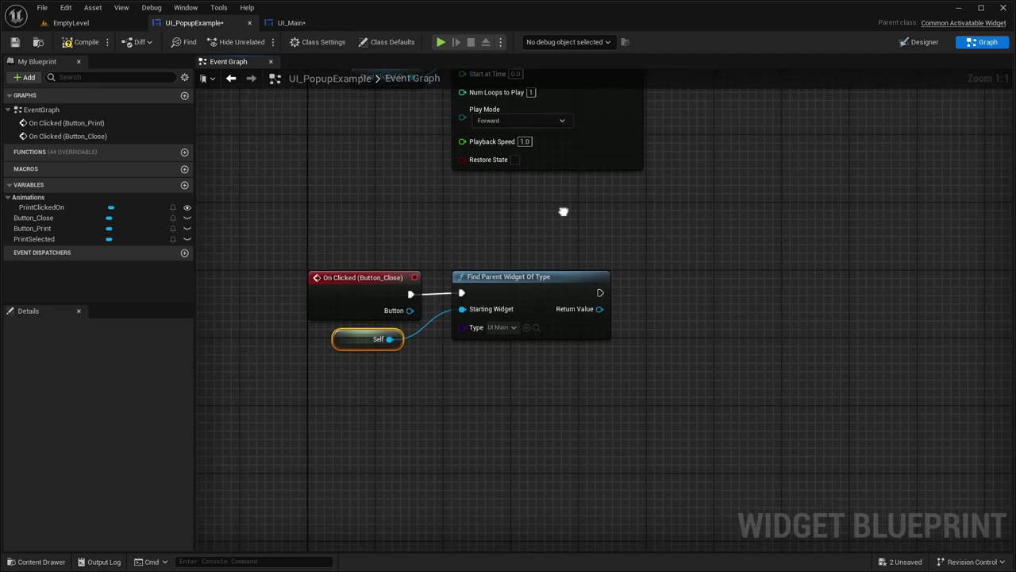
drag(585, 308, 628, 307)
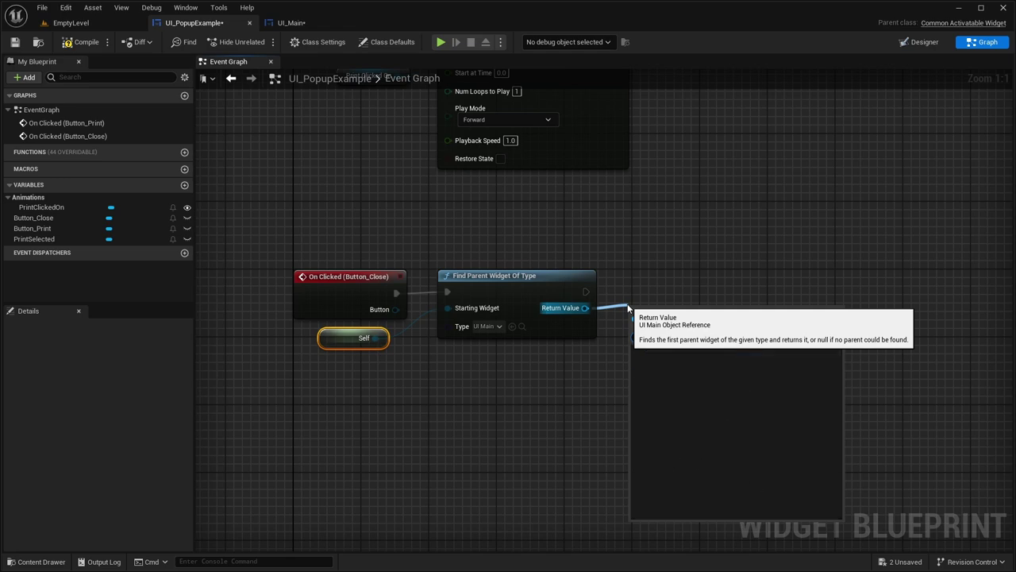
key(Return)
drag(690, 308, 674, 267)
right_drag(674, 266, 608, 229)
drag(664, 337, 404, 258)
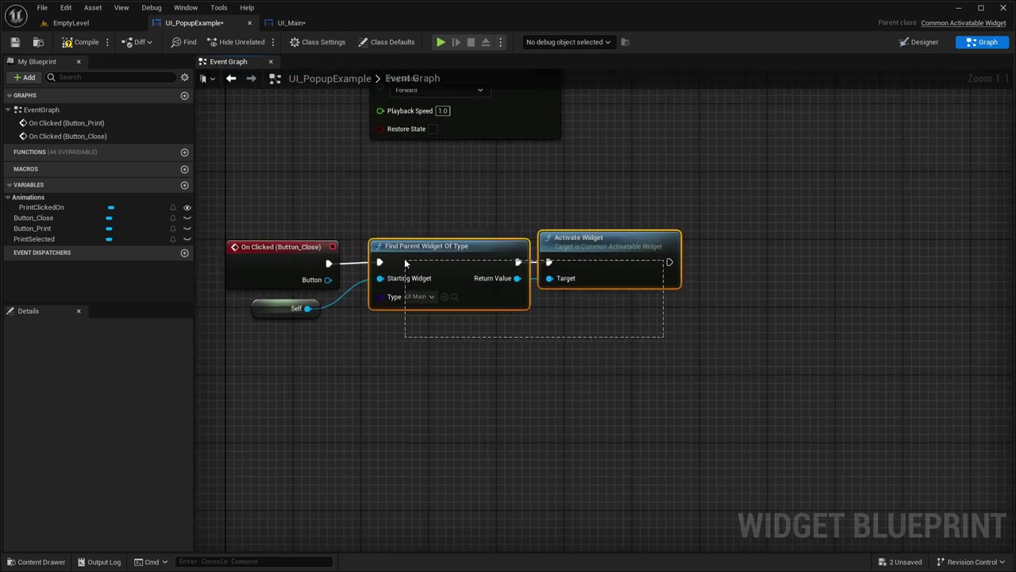
click(419, 208)
right_drag(450, 204, 343, 212)
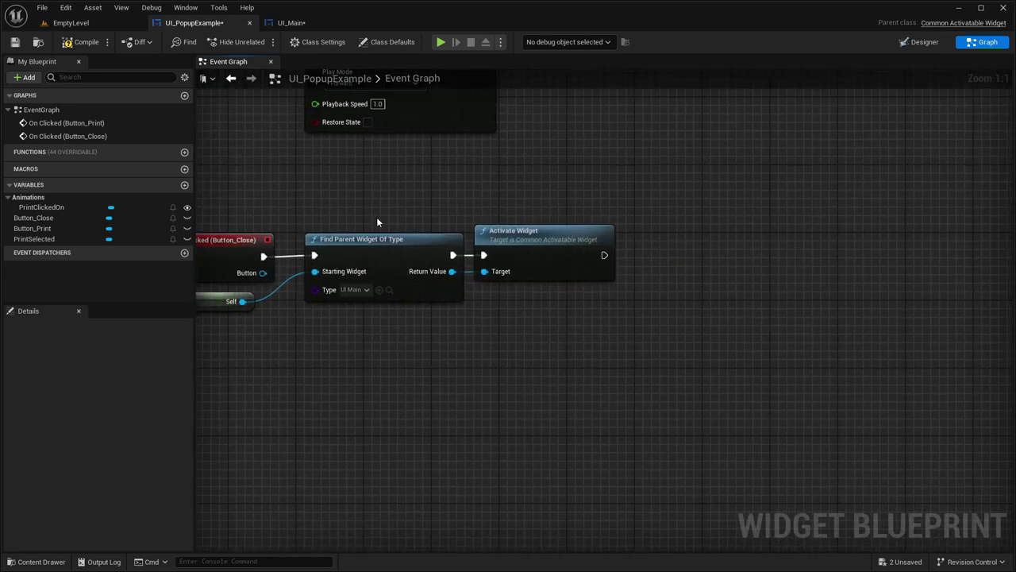
- Connect a Deactivate Widget node targeting self after Activate Widget, align it, and return to the popup's designer view
drag(605, 256, 641, 264)
text(deac)
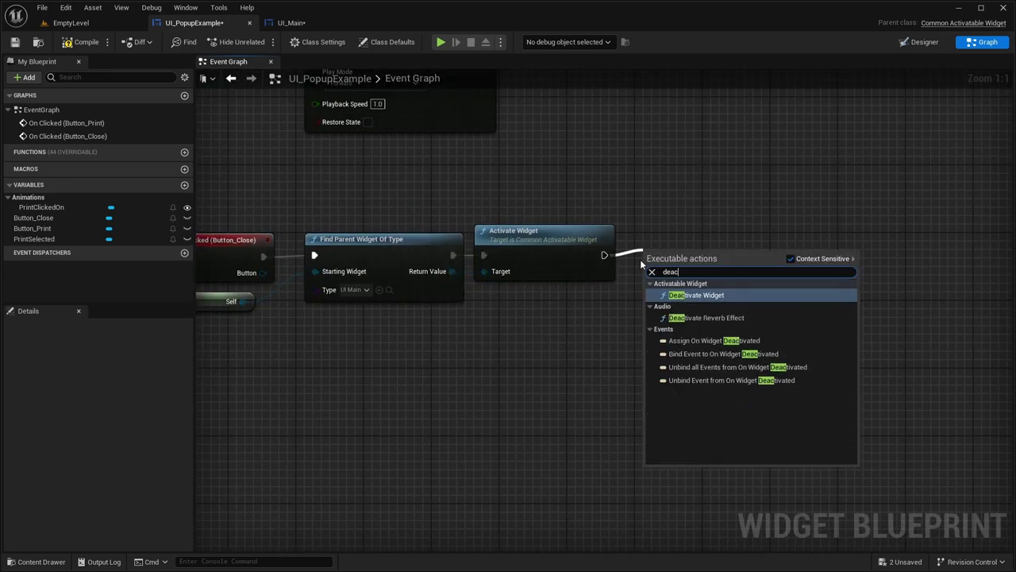
key(Return)
drag(677, 259, 676, 235)
click(587, 186)
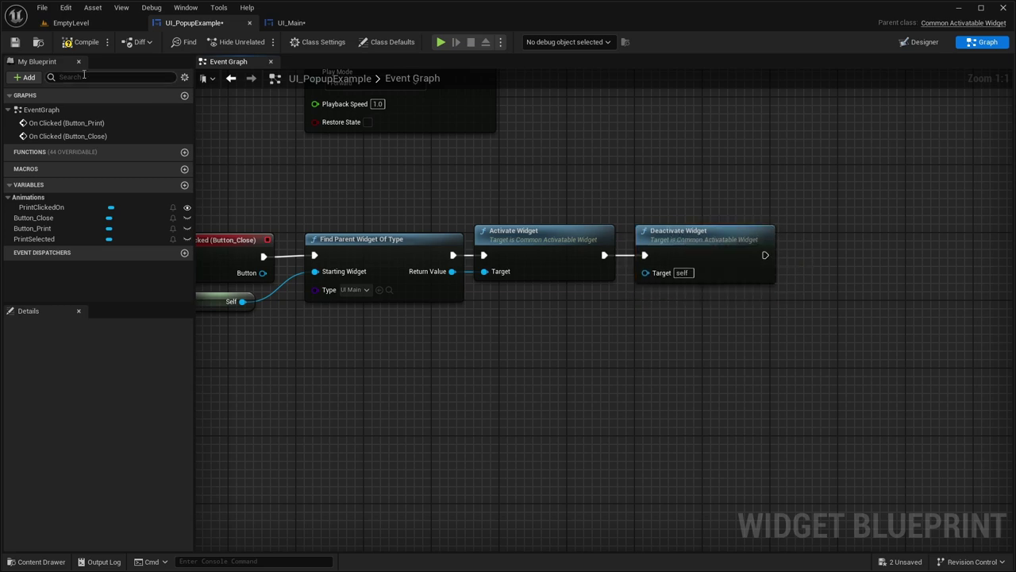
click(920, 42)
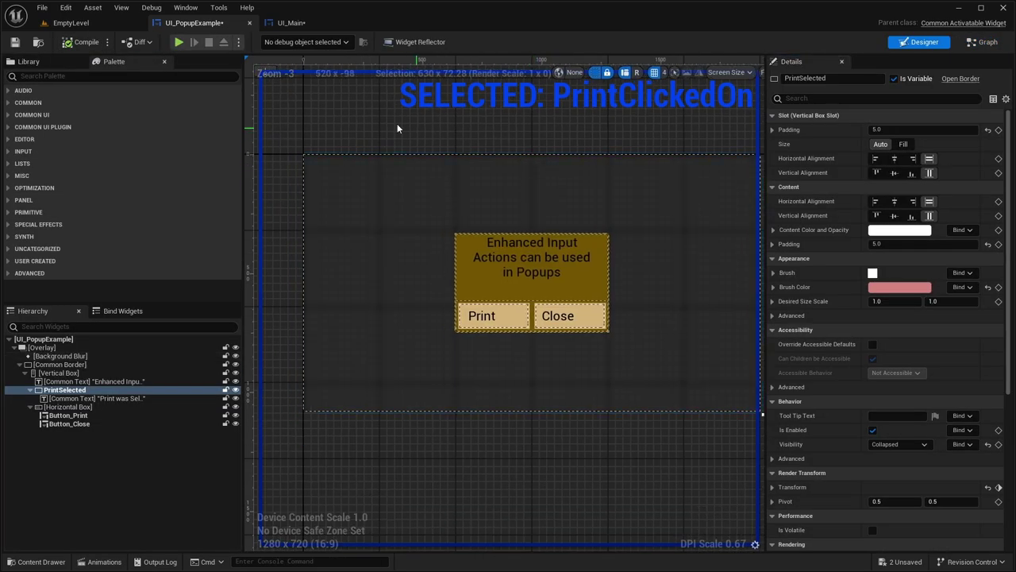
- Set the Desired Focus Widget of UI_PopupExample to Button_Print, check Button_Close's settings and save the widget
click(110, 512)
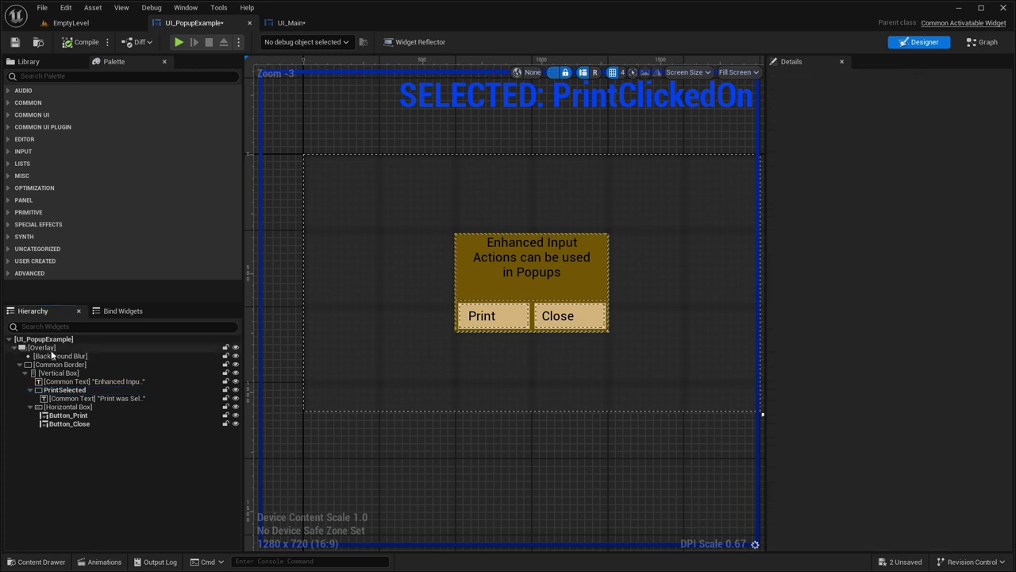
click(674, 339)
scroll(838, 214, down, 6)
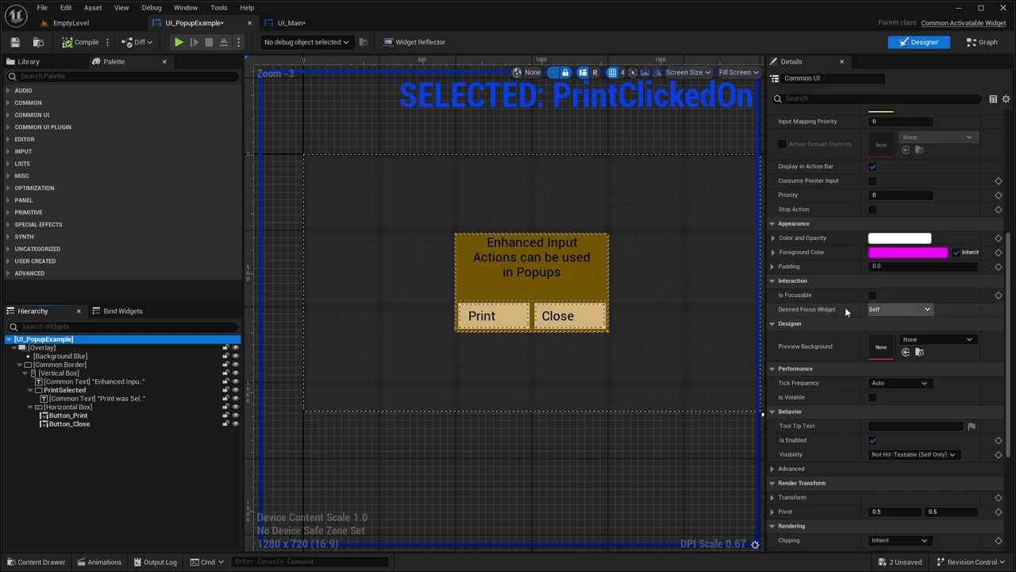
click(877, 310)
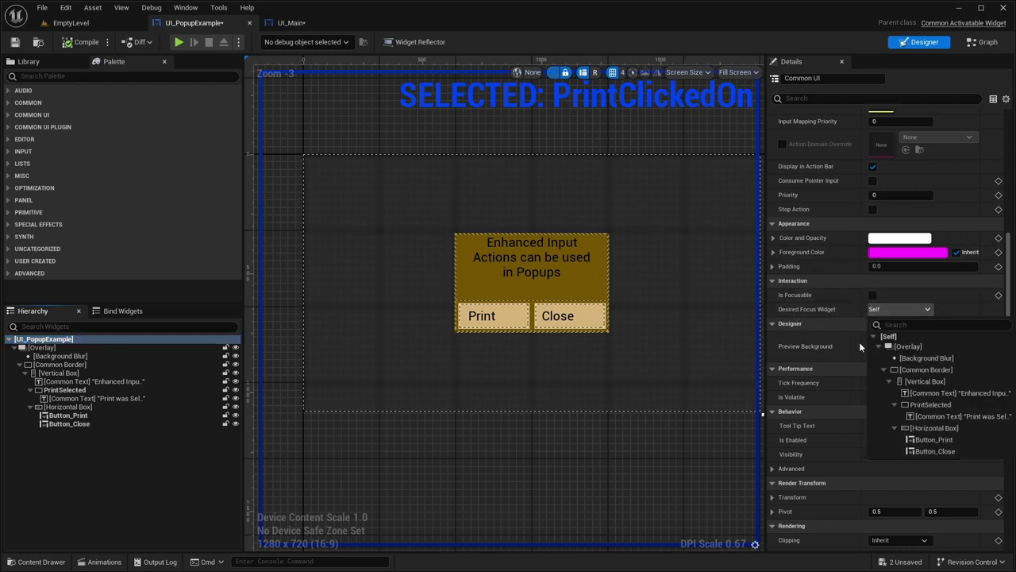
click(933, 440)
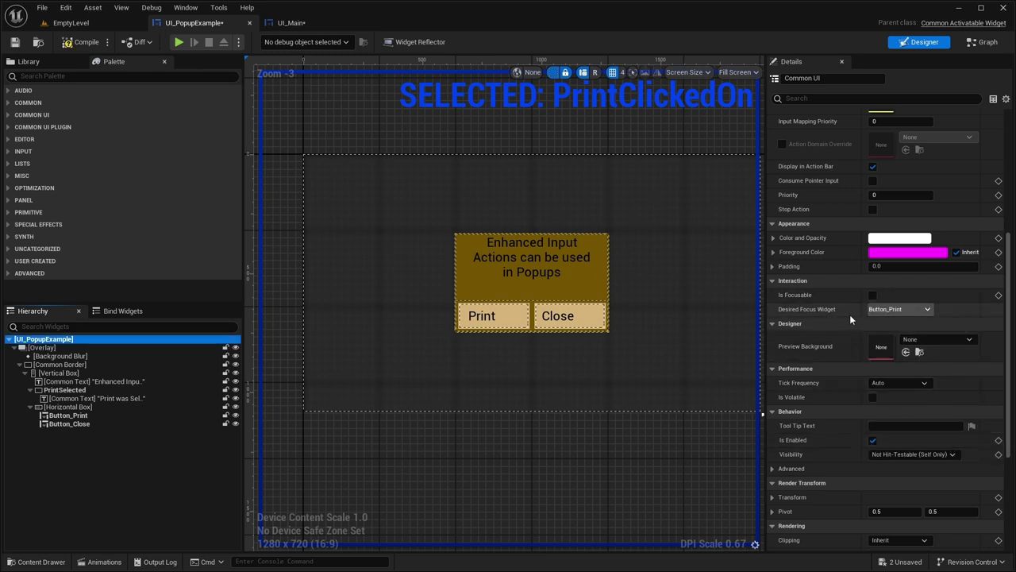
click(79, 423)
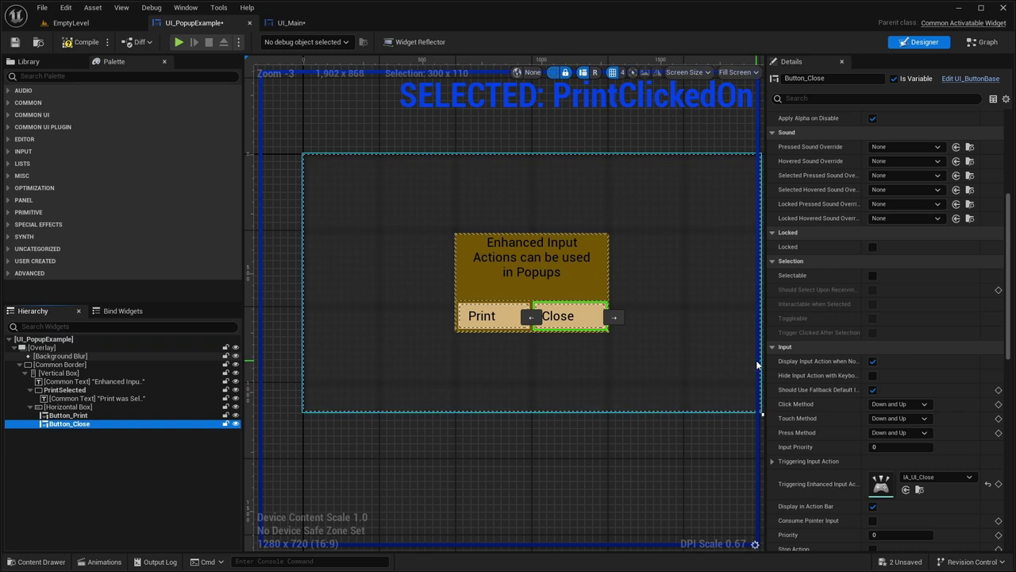
scroll(773, 360, down, 5)
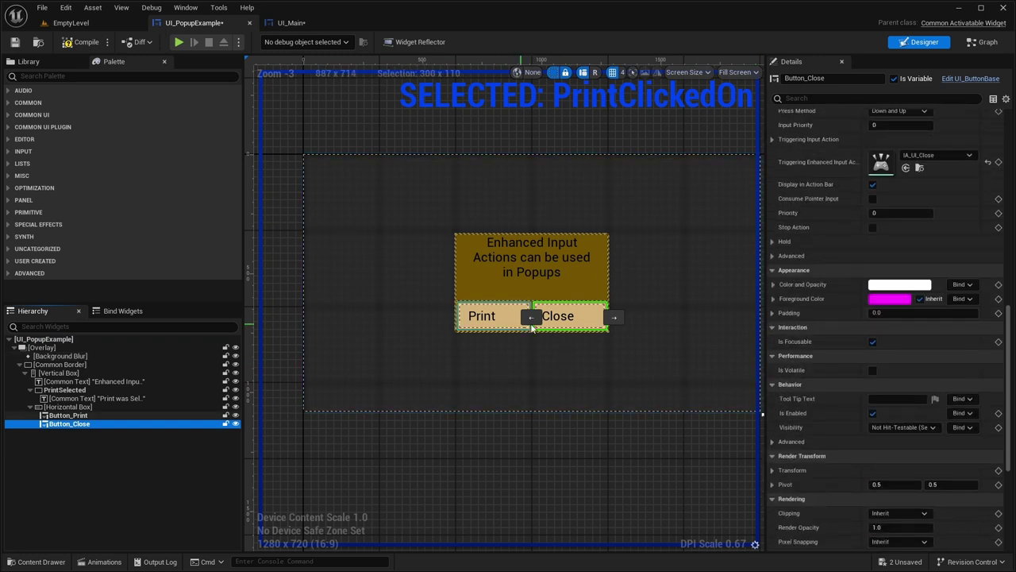
key(ctrl+s)
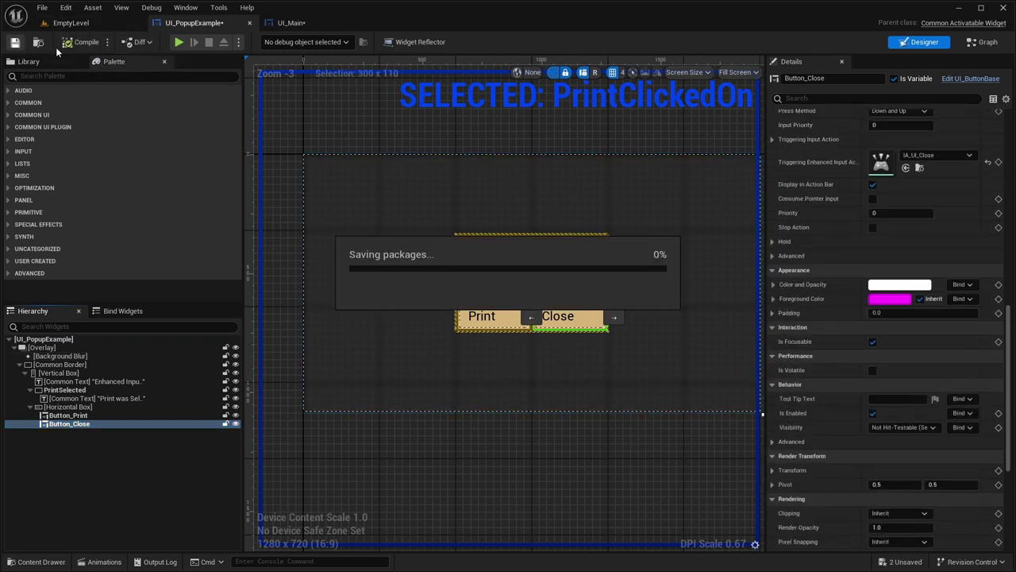
right_click(324, 95)
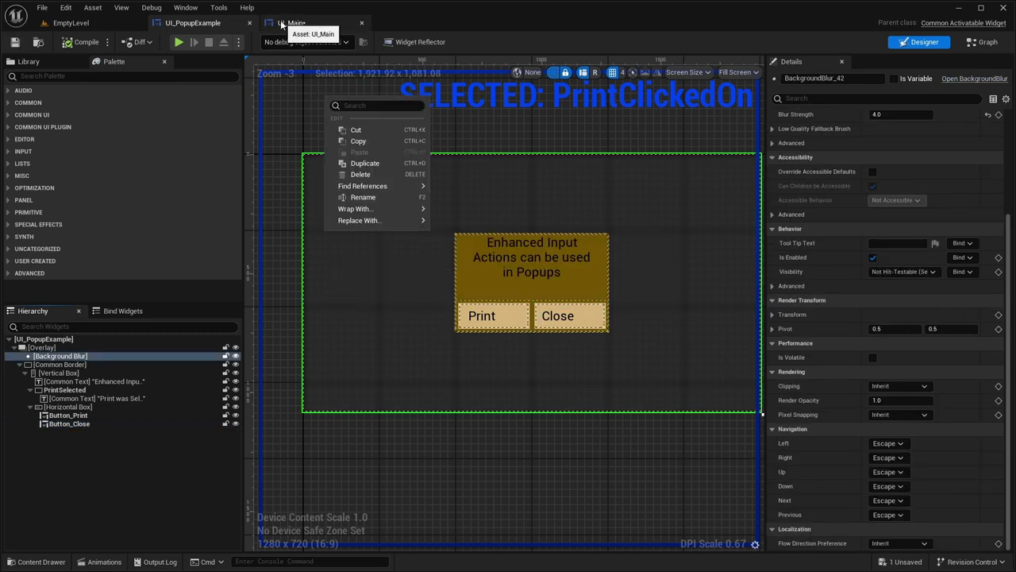
- In UI_Main, clear the Stack's Root Content Widget Class to None and reassign UI_PopupExample to refresh the preview
click(288, 23)
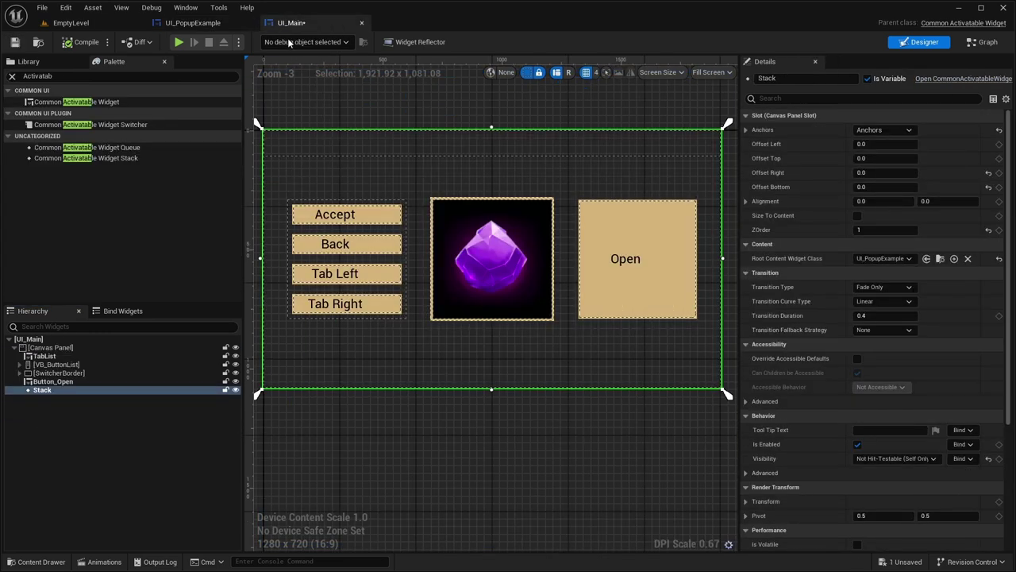
click(866, 260)
click(881, 284)
click(877, 259)
click(890, 320)
click(890, 318)
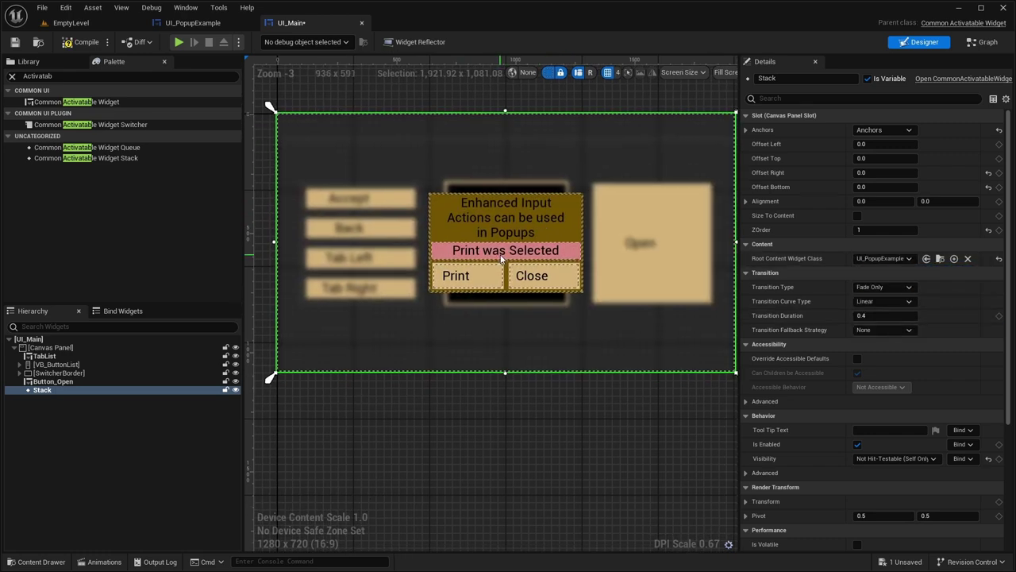
- Hide the PrintSelected border in the designer view of UI_PopupExample
click(202, 23)
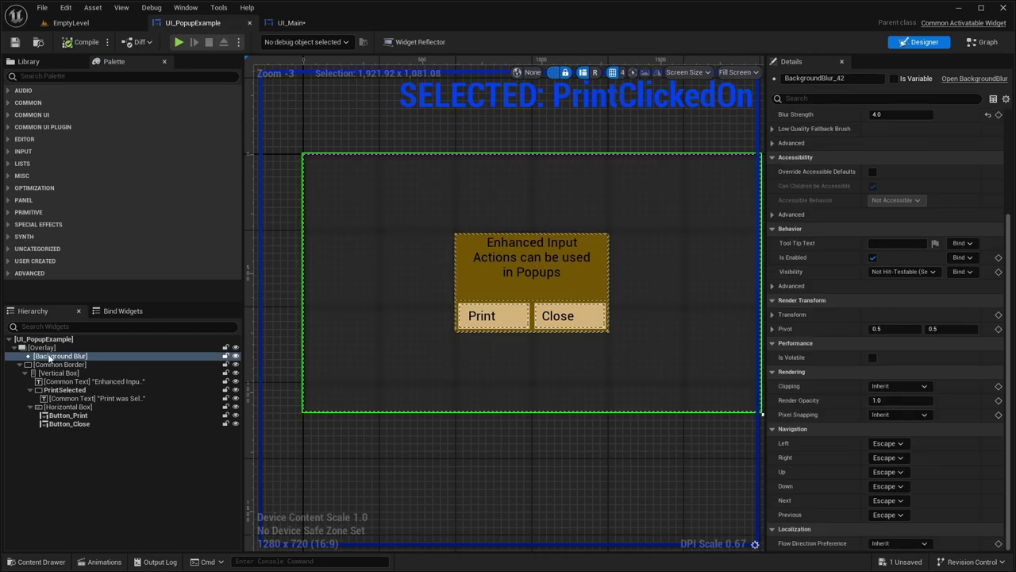
click(74, 390)
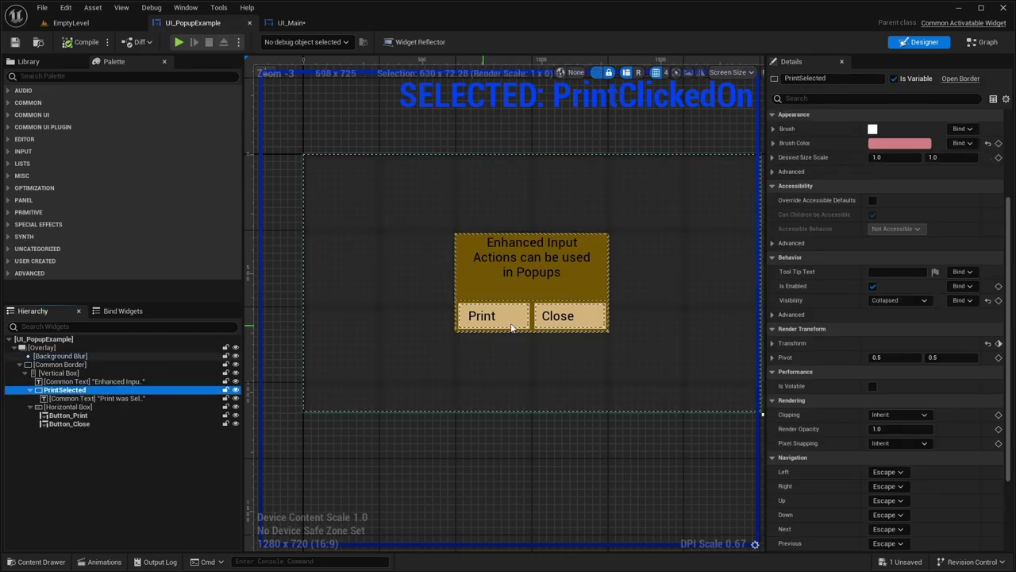
click(235, 390)
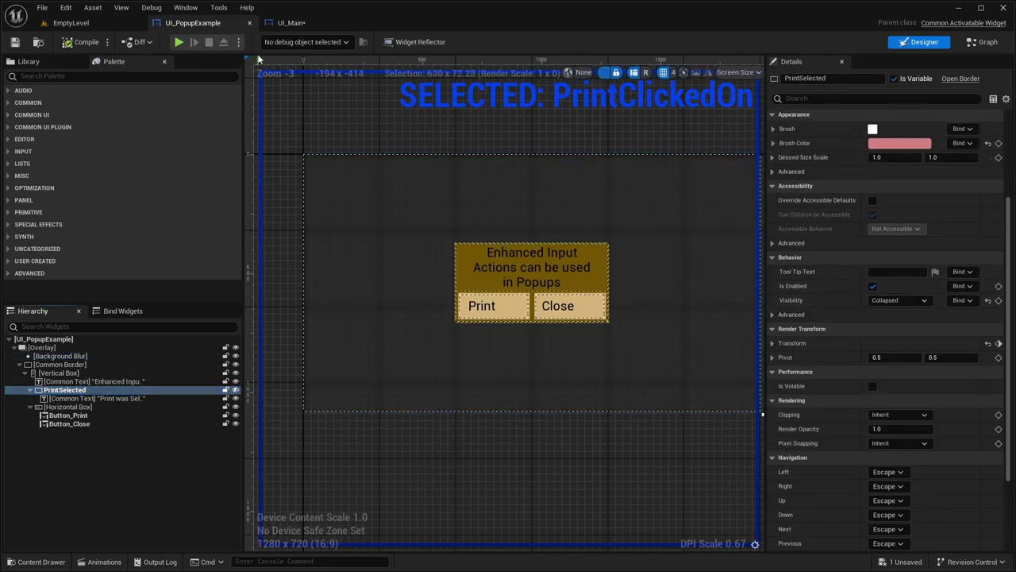
- Recheck the popup preview in UI_Main and leave the Stack's Root Content Widget Class set to None
click(292, 22)
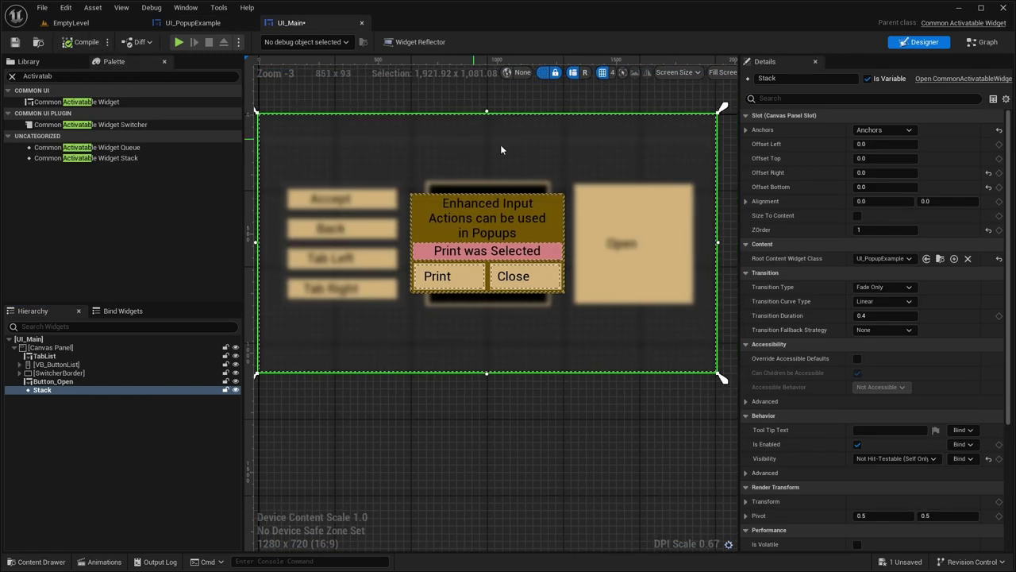
click(878, 258)
click(881, 284)
click(875, 259)
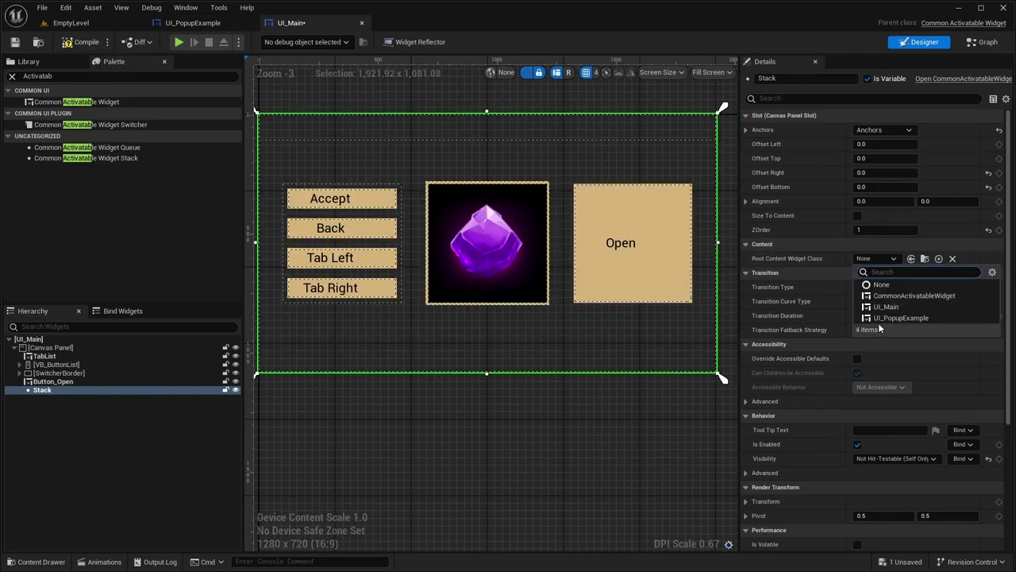
click(900, 318)
click(870, 258)
click(880, 284)
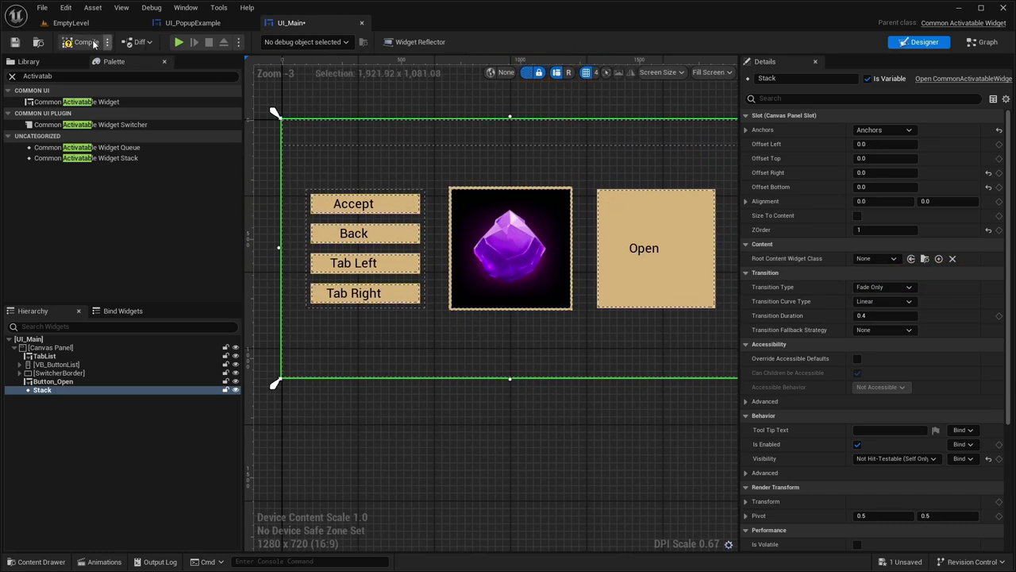
- Play EmptyLevel to check the main menu without a root popup, stop the session and return to UI_Main
click(69, 24)
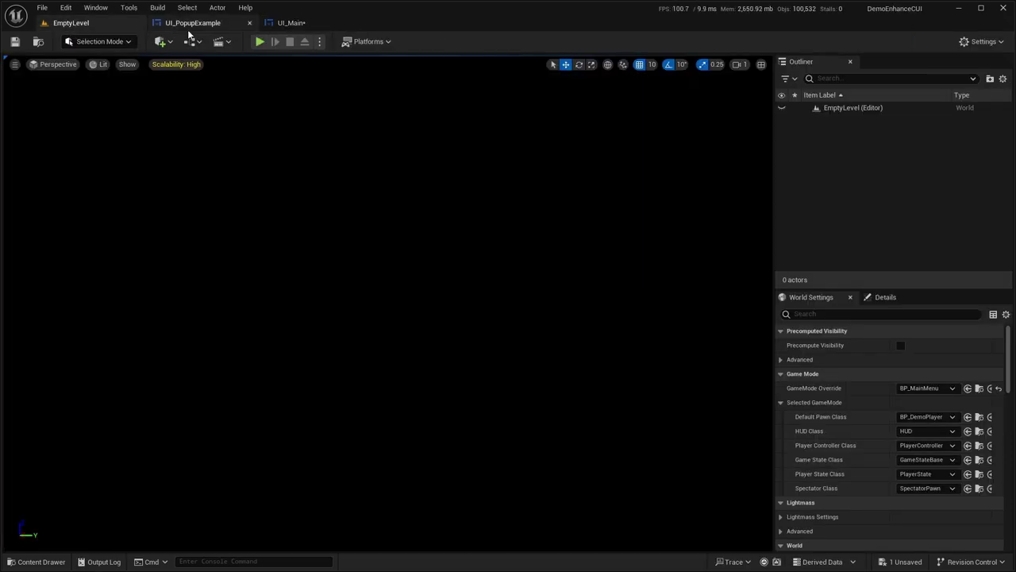
click(257, 41)
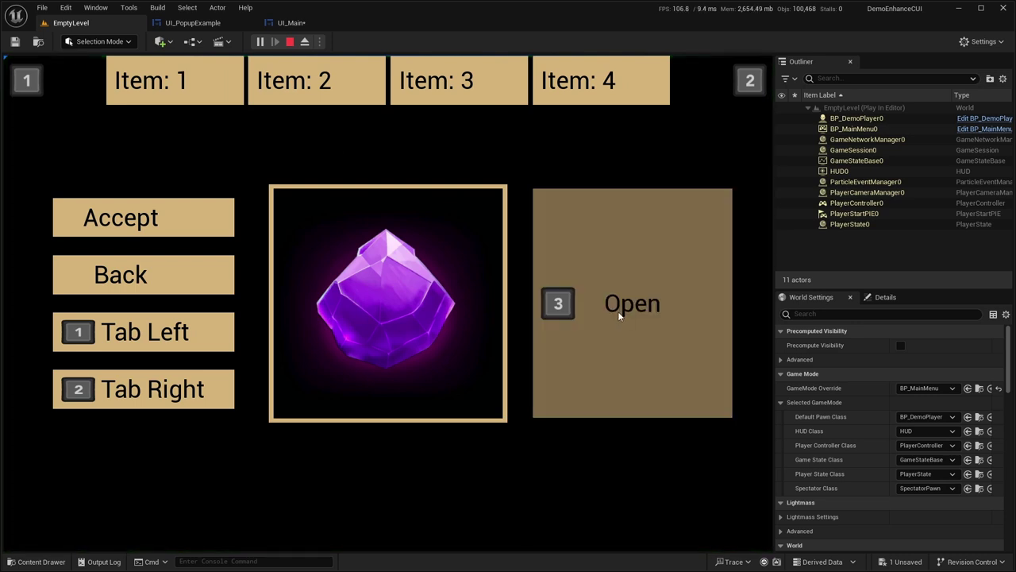
click(294, 42)
click(291, 22)
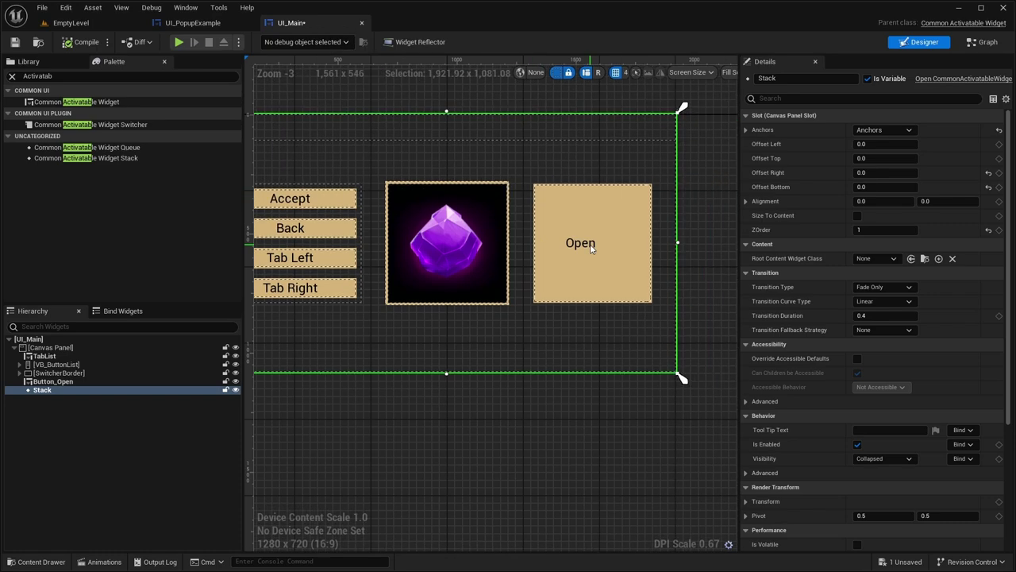
- In UI_Main's Event Graph, move the On Clicked (Button_Open) event directly beneath the Event Pre Construct nodes
click(981, 41)
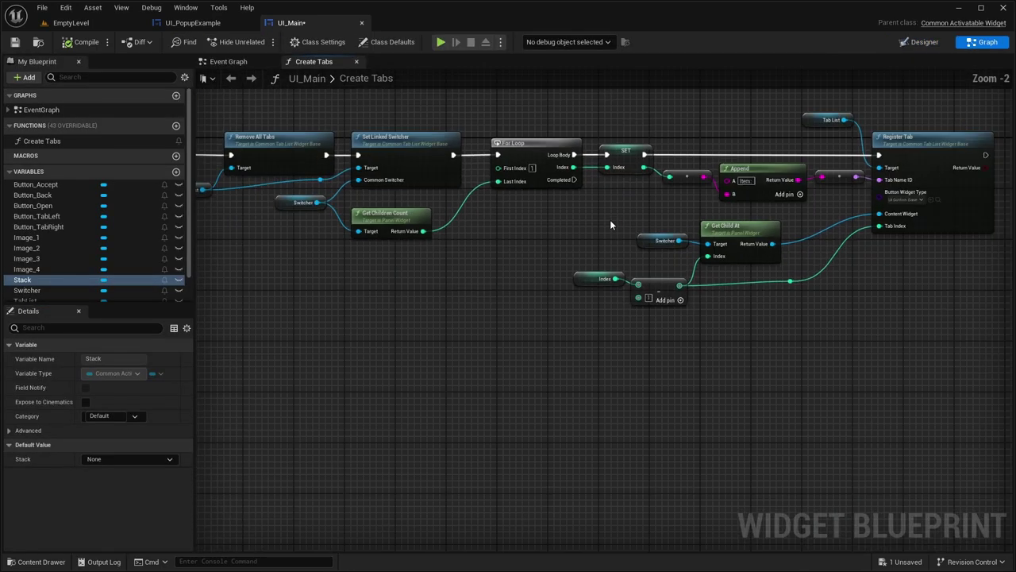
scroll(611, 222, down, 4)
click(216, 62)
right_drag(392, 460, 391, 188)
click(394, 321)
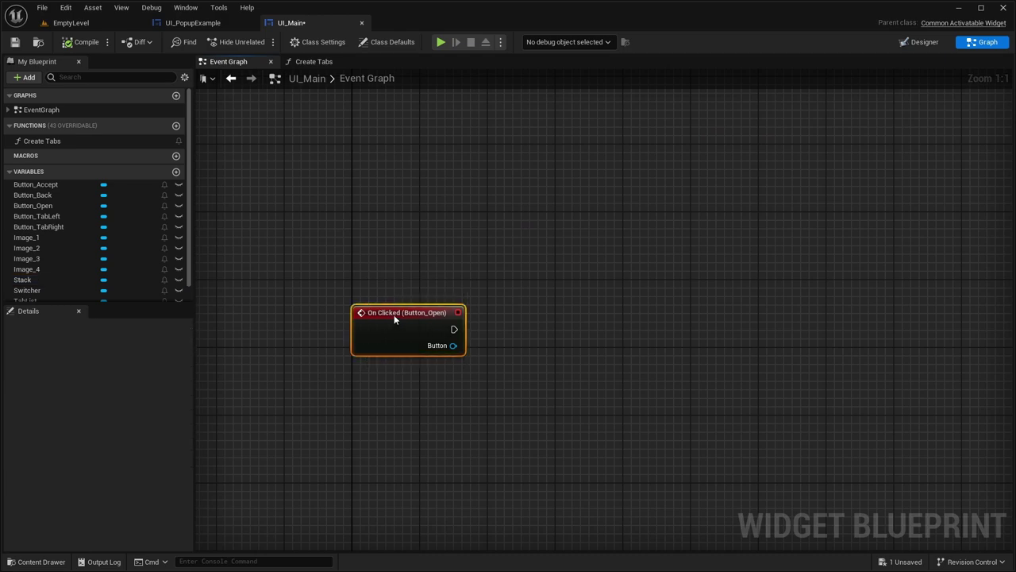
right_drag(394, 321, 450, 337)
drag(449, 337, 438, 236)
click(442, 198)
right_drag(442, 199, 408, 188)
scroll(88, 214, down, 1)
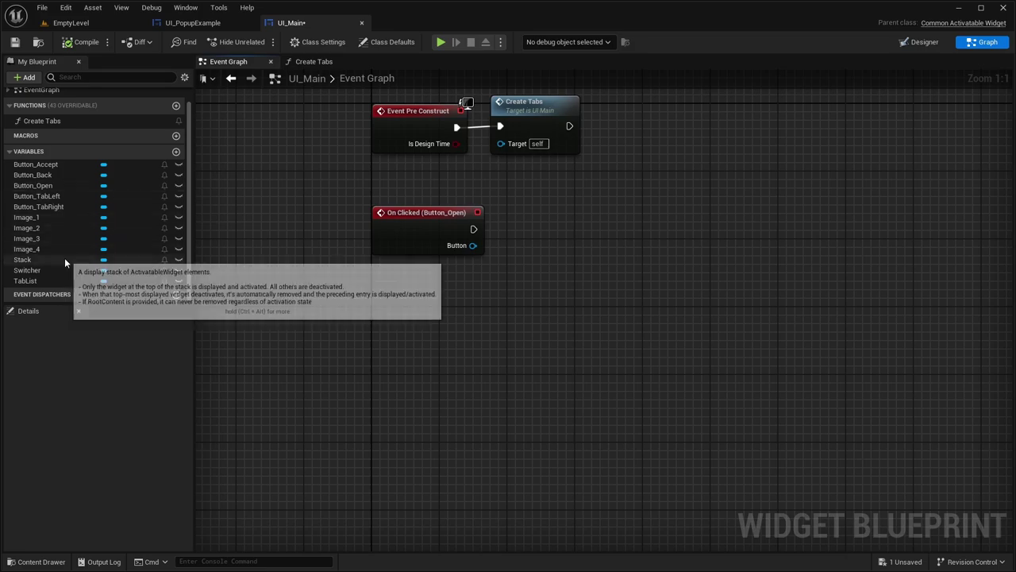
- Connect a Push Widget node to Button_Open's On Clicked event, with Stack as Target and UI_PopupExample as Activatable Widget Class
ctrl+drag(53, 258, 500, 267)
text(push widget)
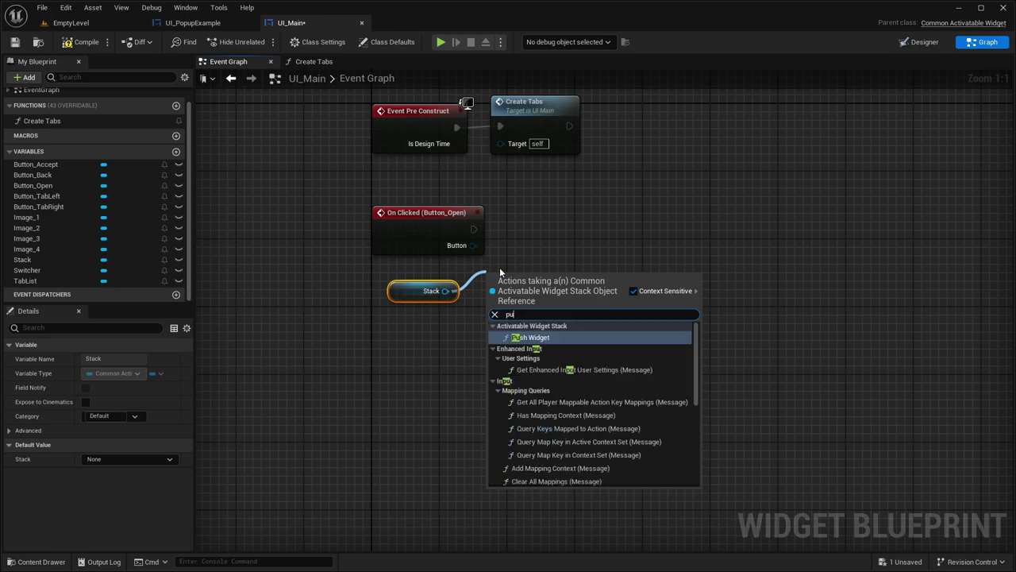
key(Return)
drag(499, 267, 534, 198)
drag(530, 236, 474, 228)
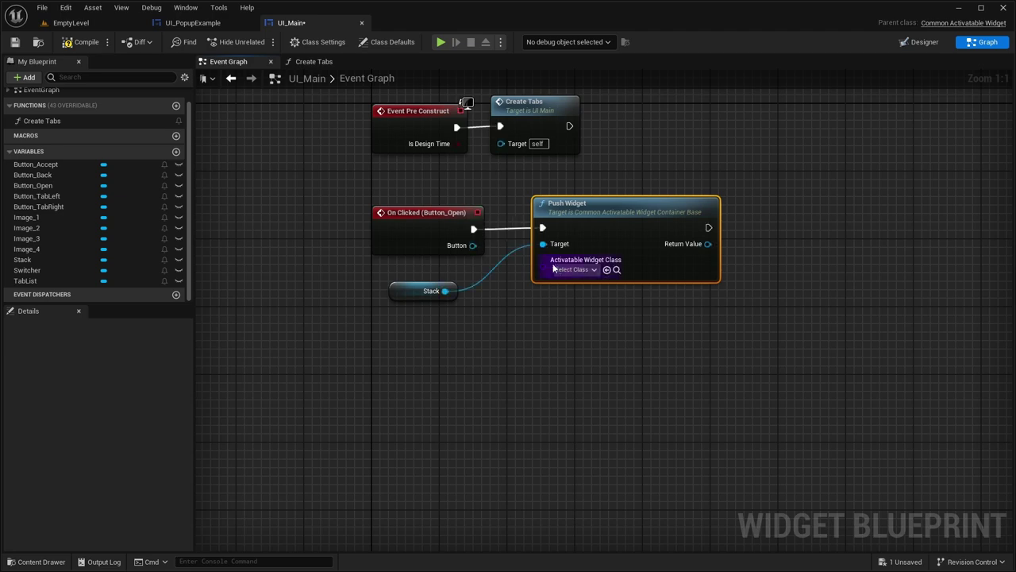
click(571, 269)
click(601, 333)
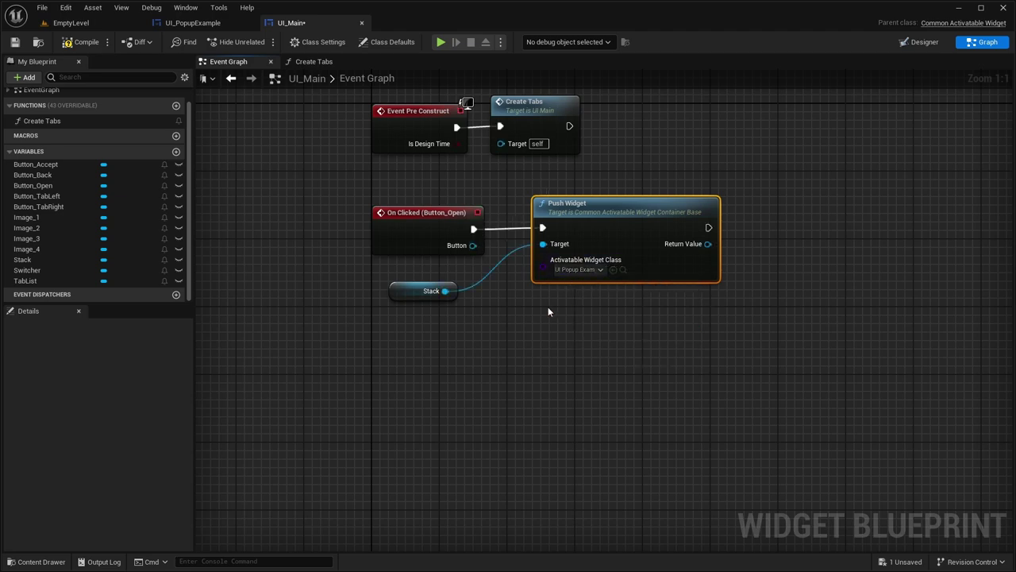
- Play EmptyLevel, open the popup, test its Print and Close buttons, and stop the session
click(84, 24)
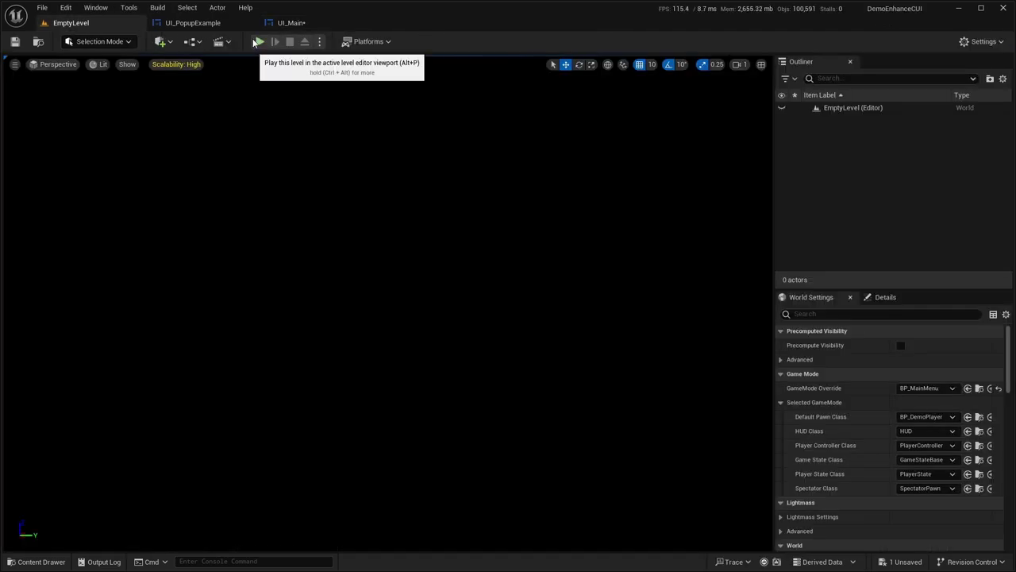
click(259, 41)
click(615, 303)
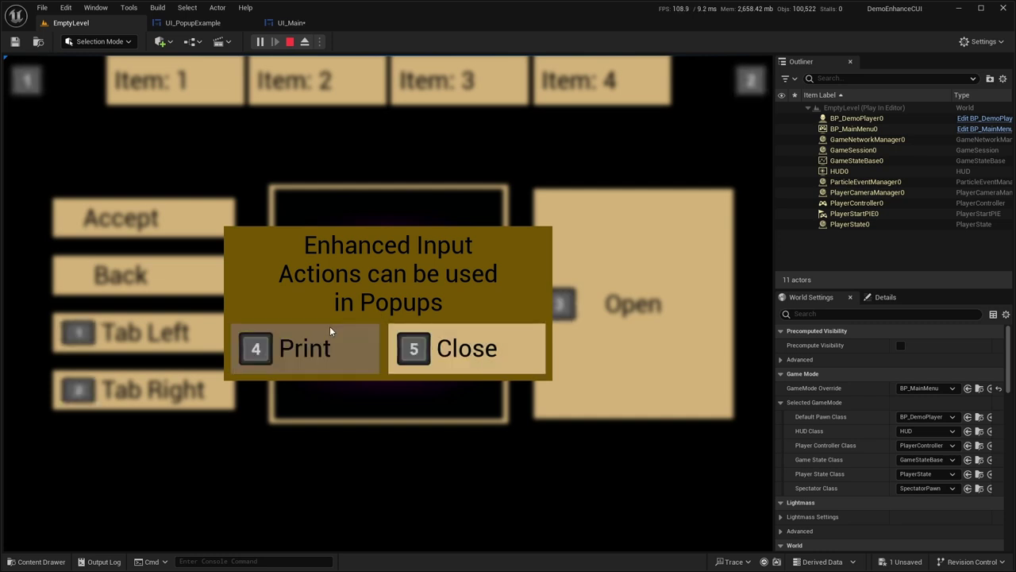
click(307, 336)
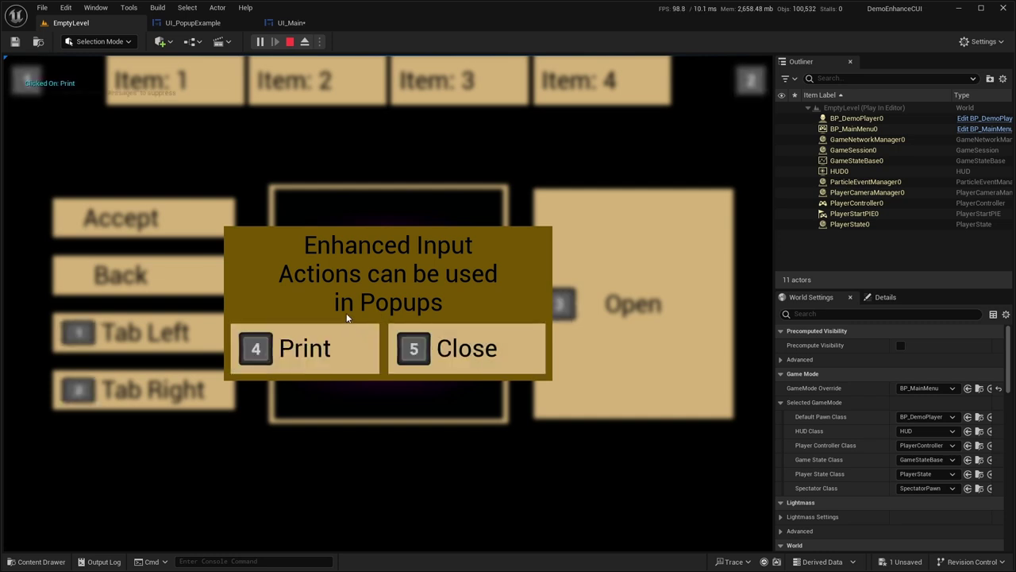
click(308, 344)
click(312, 348)
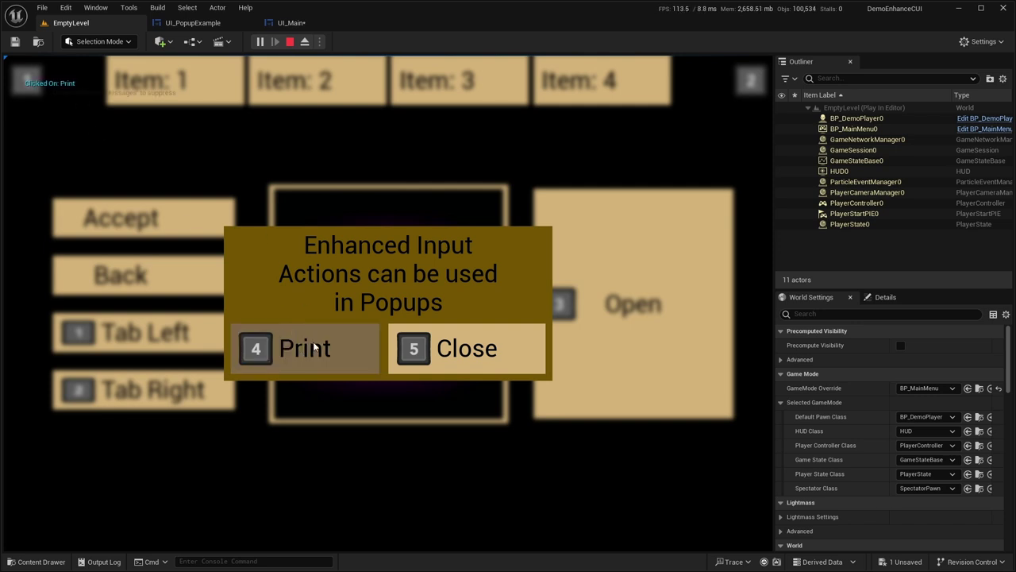
click(420, 349)
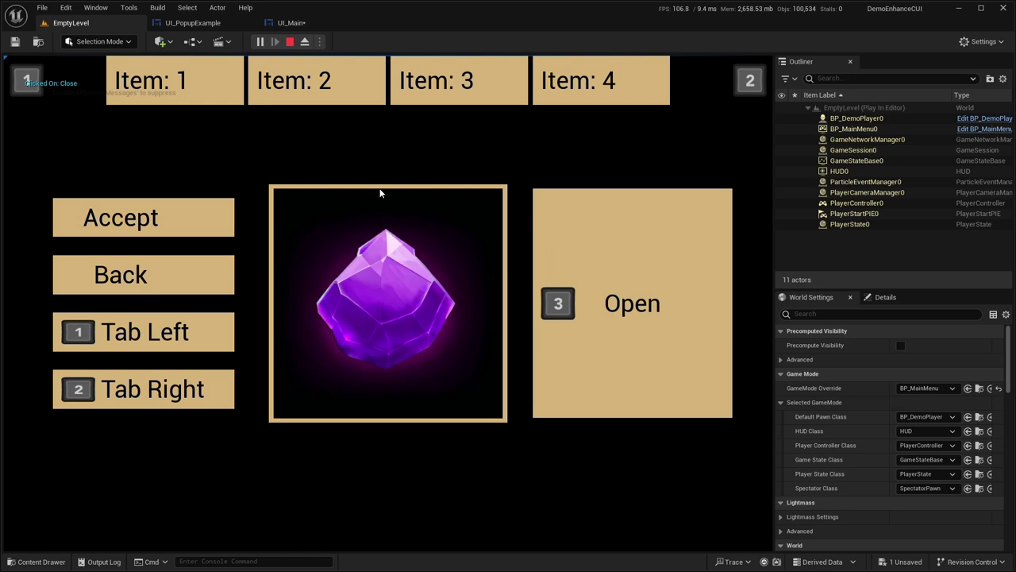
click(290, 41)
- Enable Restore State on the Play Animation node in UI_PopupExample's Event Graph
click(290, 24)
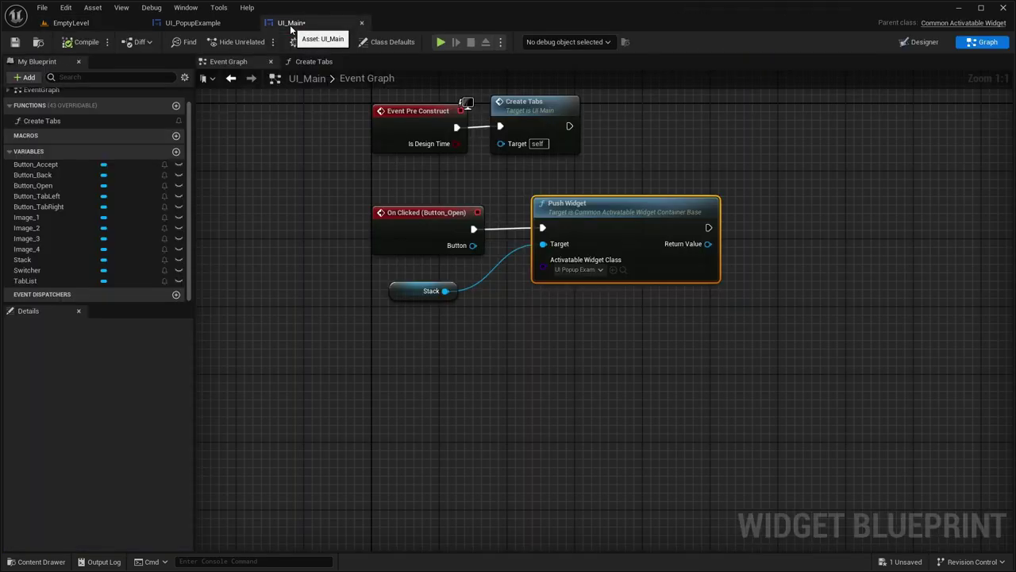
click(193, 22)
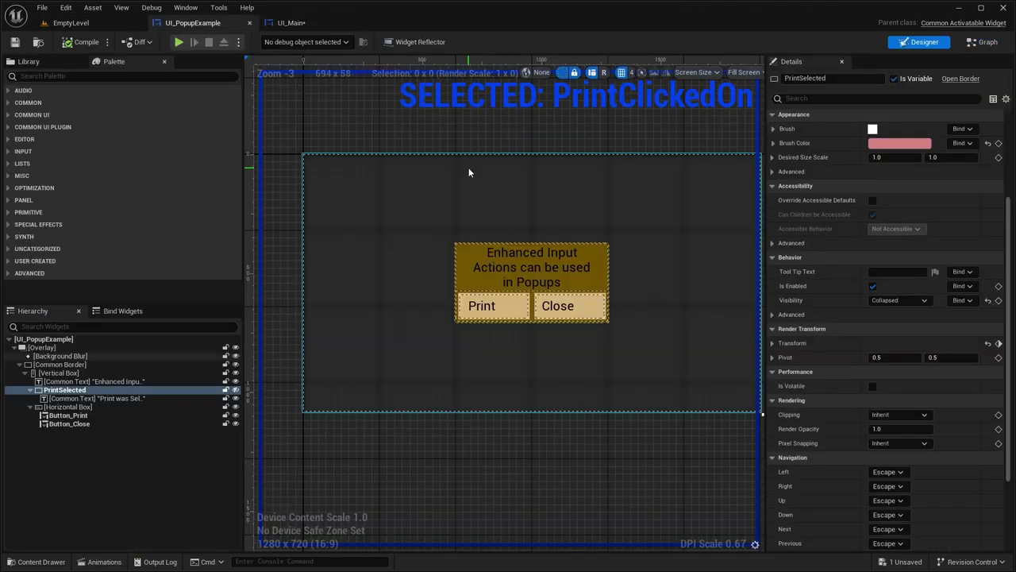
click(983, 42)
right_drag(543, 162, 492, 371)
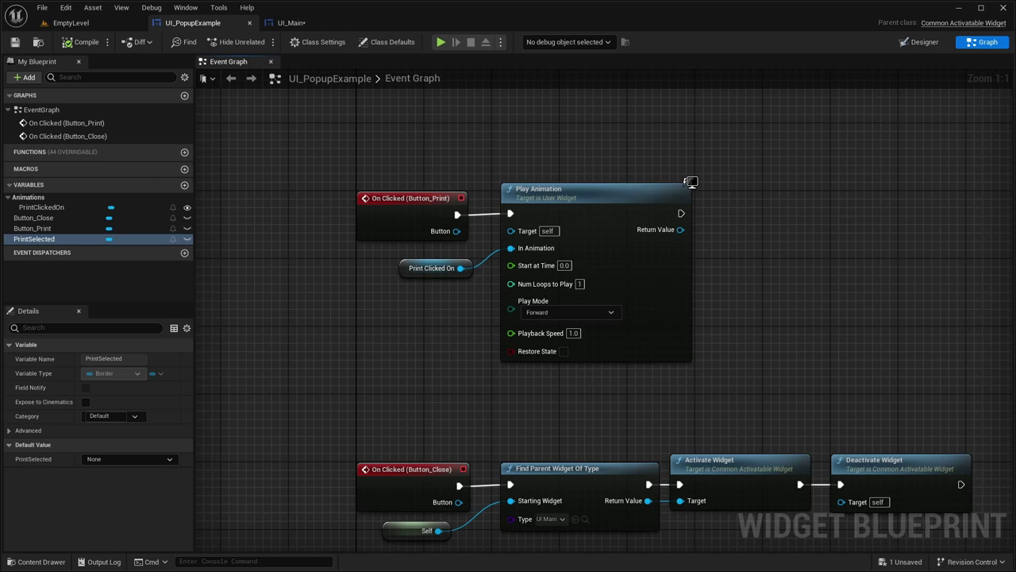
click(564, 351)
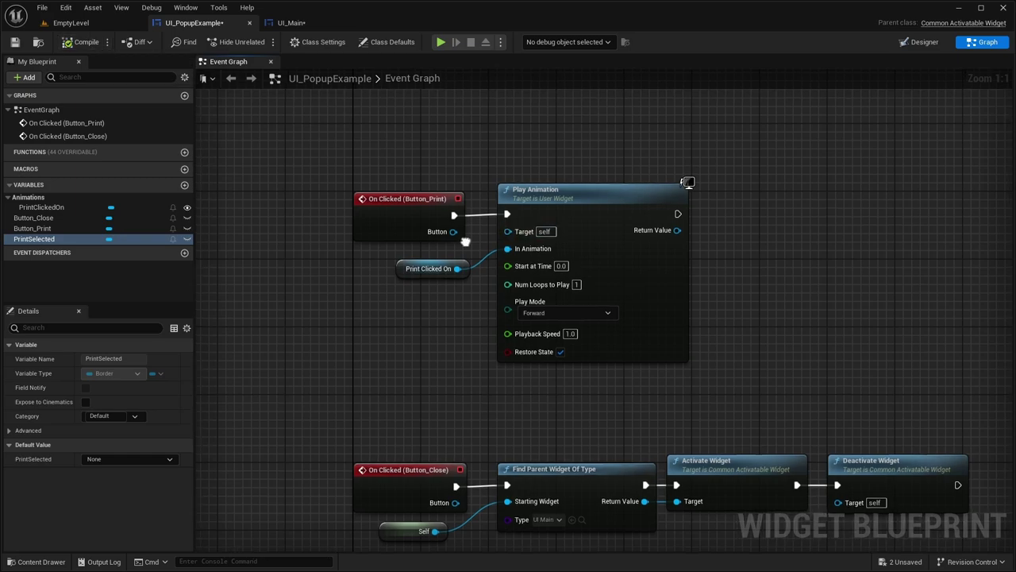
click(71, 23)
scroll(317, 188, down, 1)
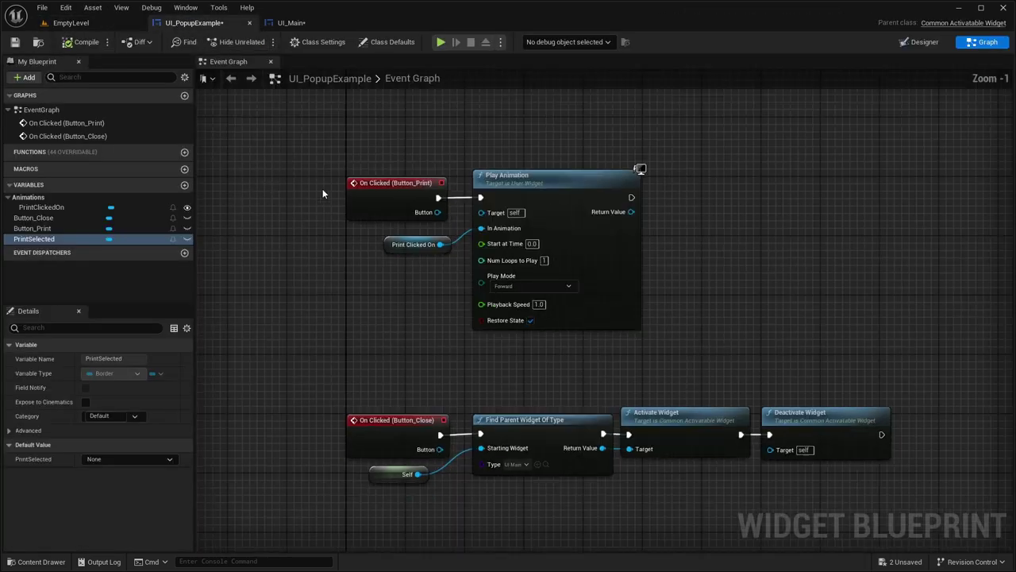
- Add a Visibility track for PrintSelected to the PrintClickedOn animation and key it as Not Hit-Testable (Self Only) at 0.00
click(920, 41)
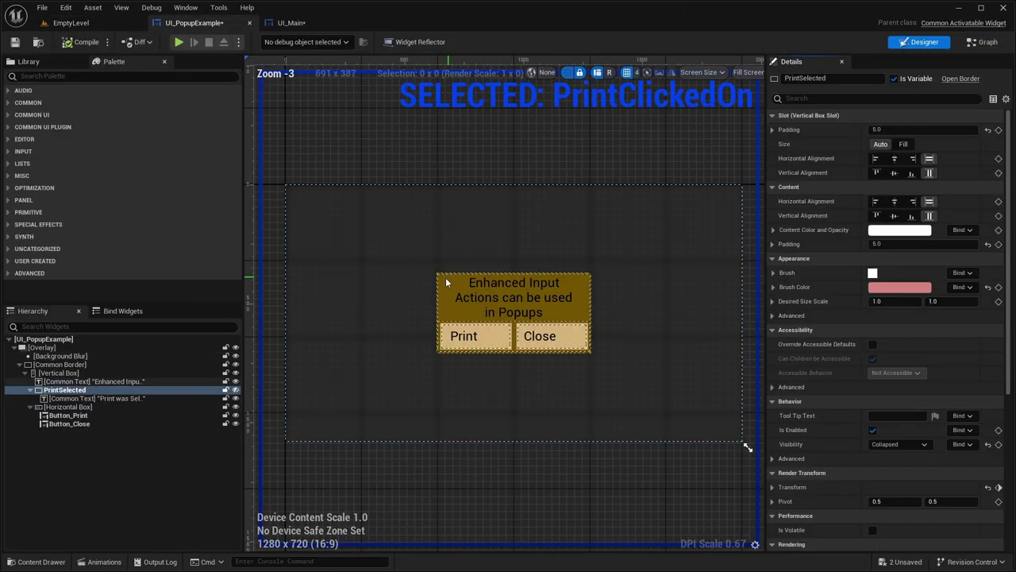
scroll(897, 332, down, 3)
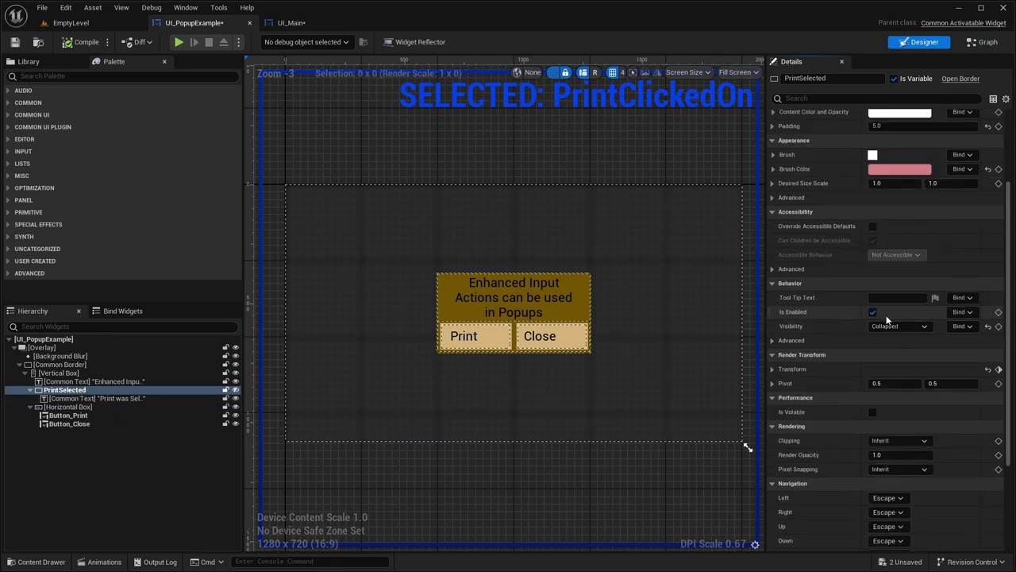
click(104, 561)
scroll(300, 493, up, 1)
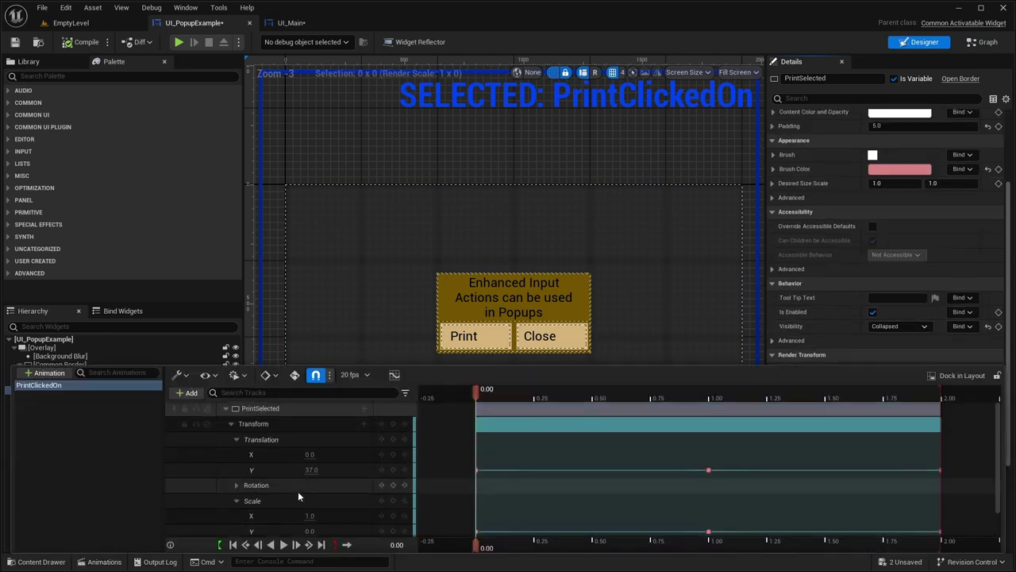
click(362, 409)
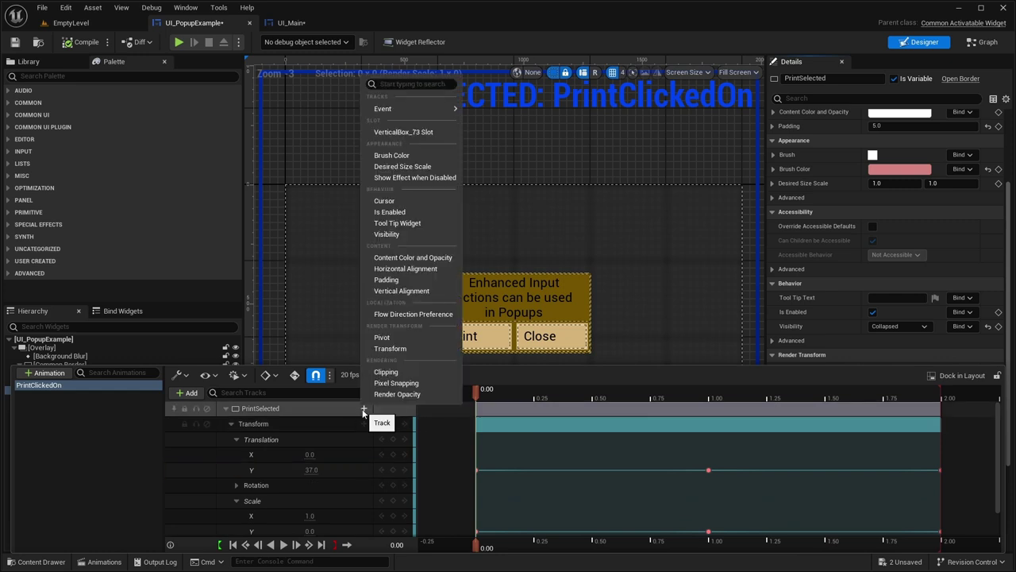
click(403, 235)
scroll(346, 445, down, 2)
click(337, 526)
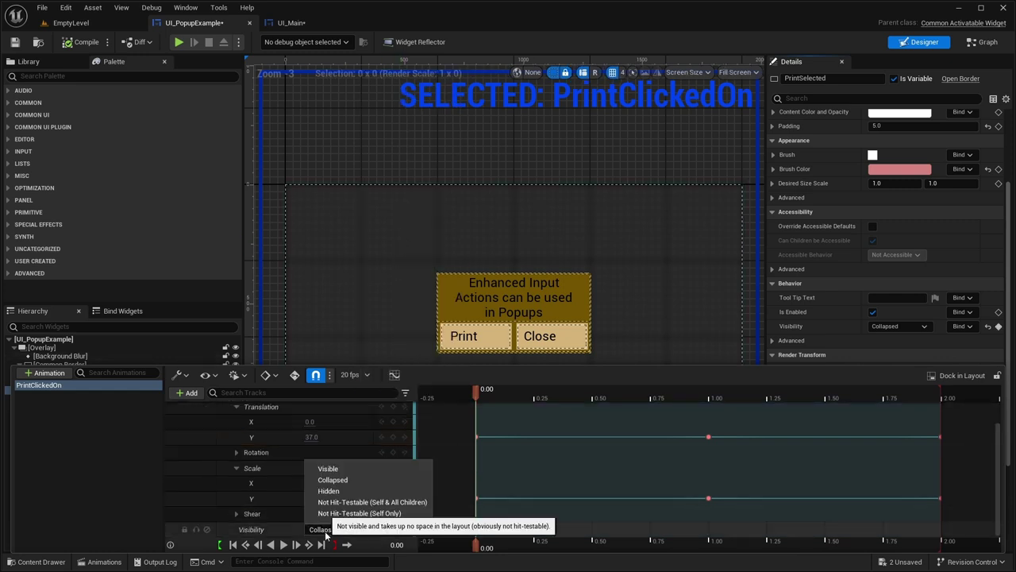
click(359, 516)
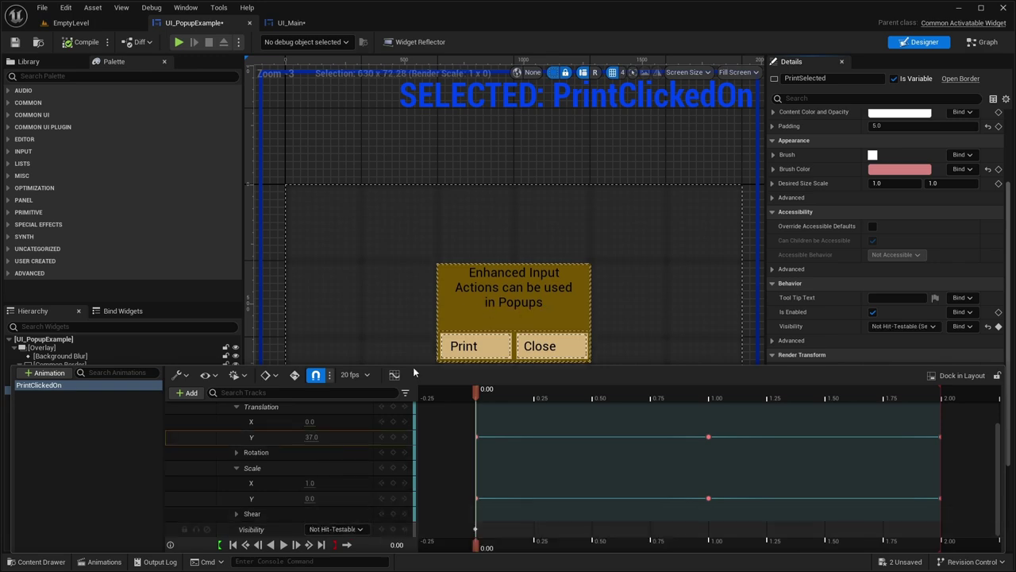
- Check the visibility of PrintSelected and its child text, then deselect the PrintClickedOn animation
scroll(386, 329, down, 1)
click(368, 291)
scroll(367, 292, up, 1)
right_drag(368, 291, 366, 251)
click(88, 398)
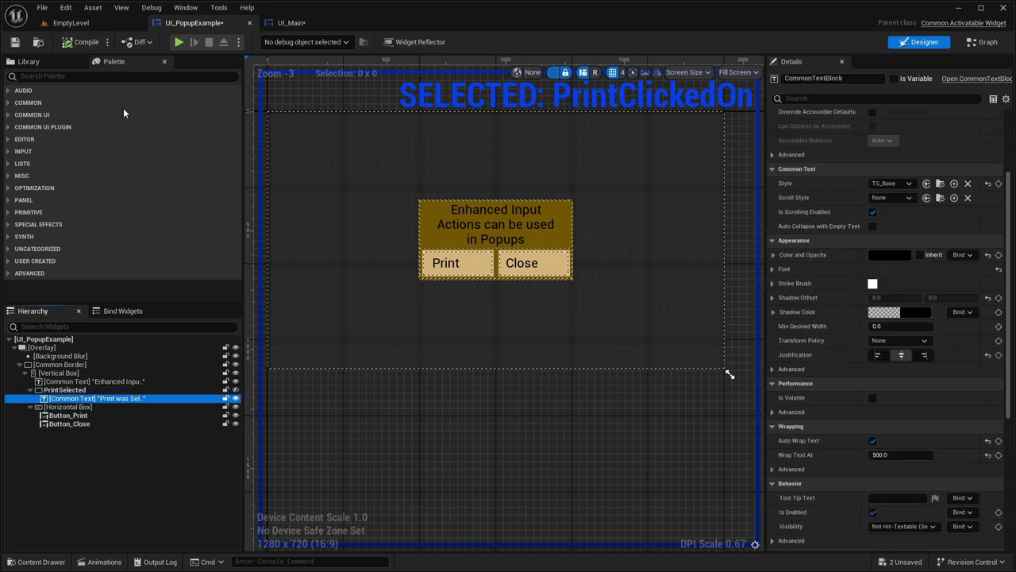
click(69, 390)
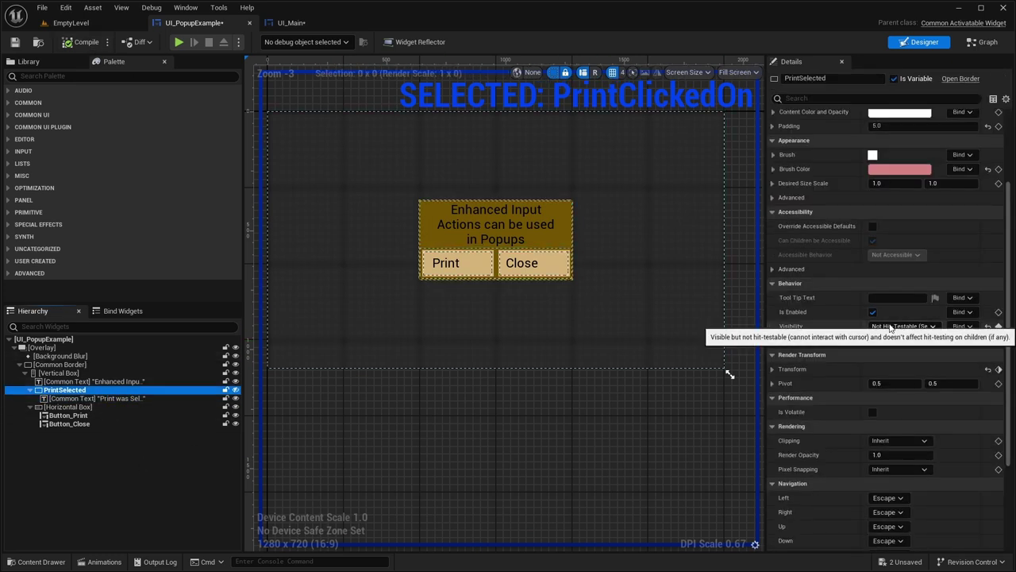
click(99, 561)
click(89, 418)
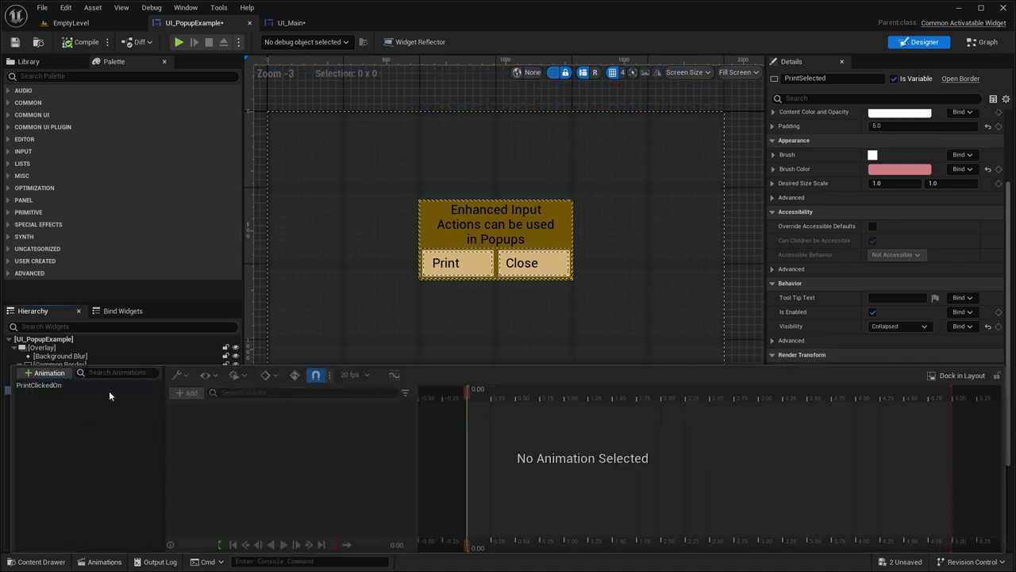
click(154, 285)
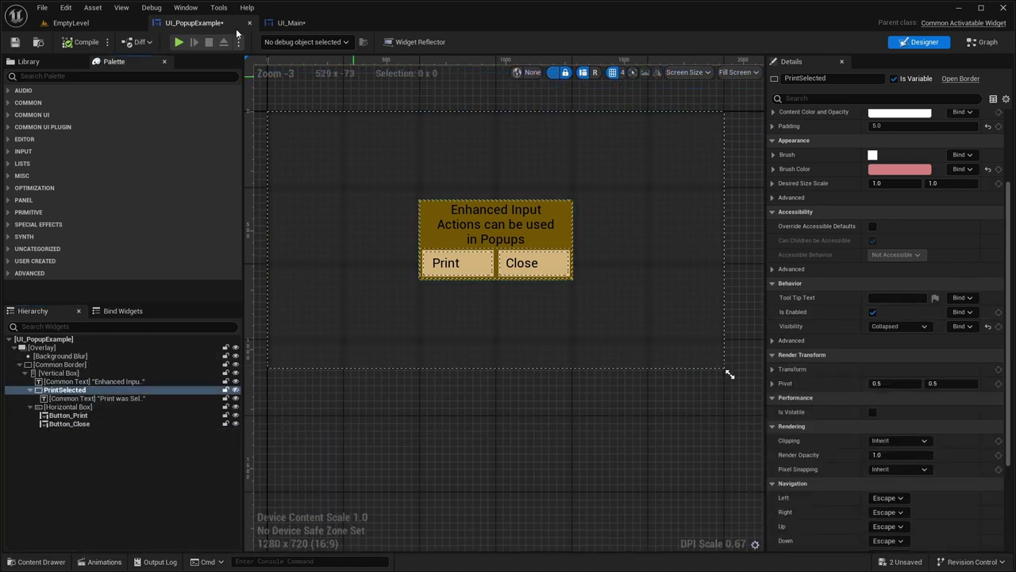
- Examine the Back and Activation settings of the UI_PopupExample root widget
click(69, 24)
click(182, 23)
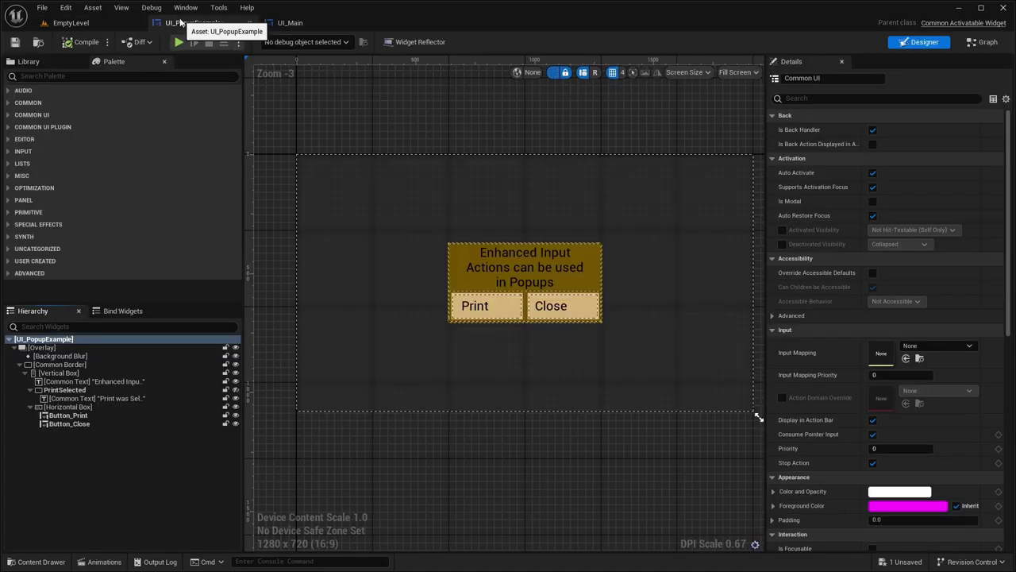
click(45, 347)
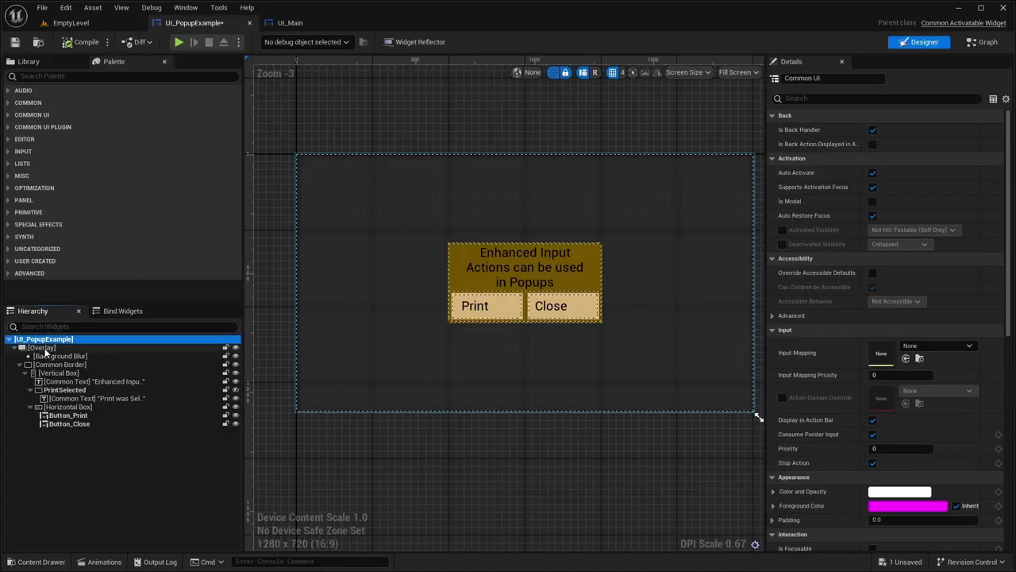
click(909, 158)
click(884, 168)
right_drag(529, 194, 516, 178)
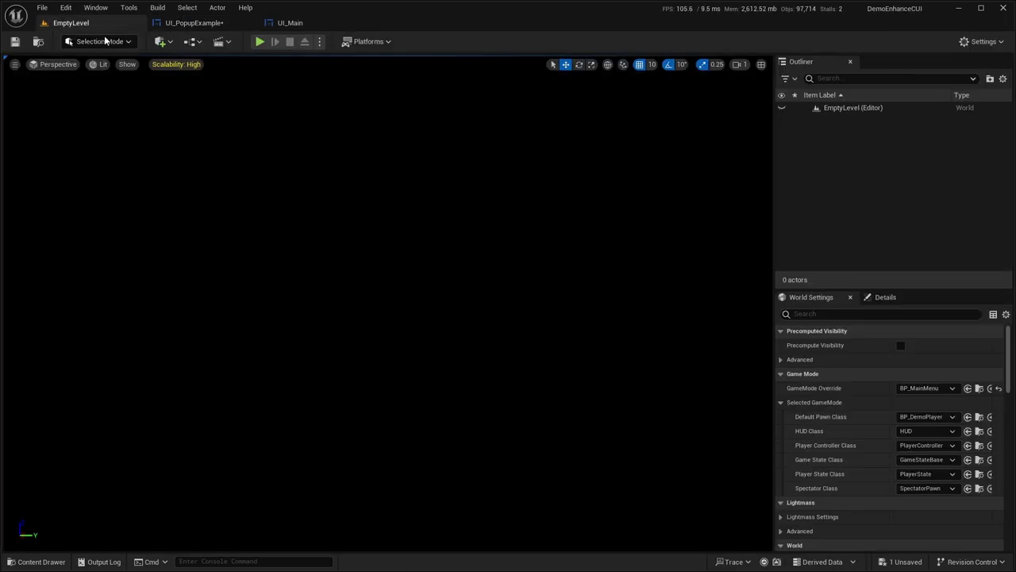
- Play EmptyLevel, open the popup with the Open button, close it again, and stop the session
click(86, 22)
click(259, 42)
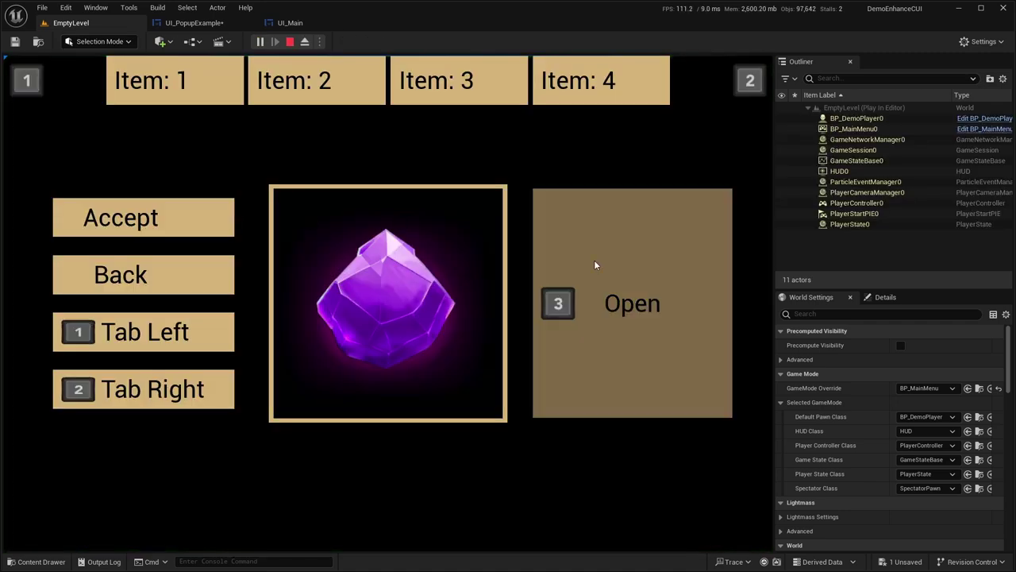
click(644, 297)
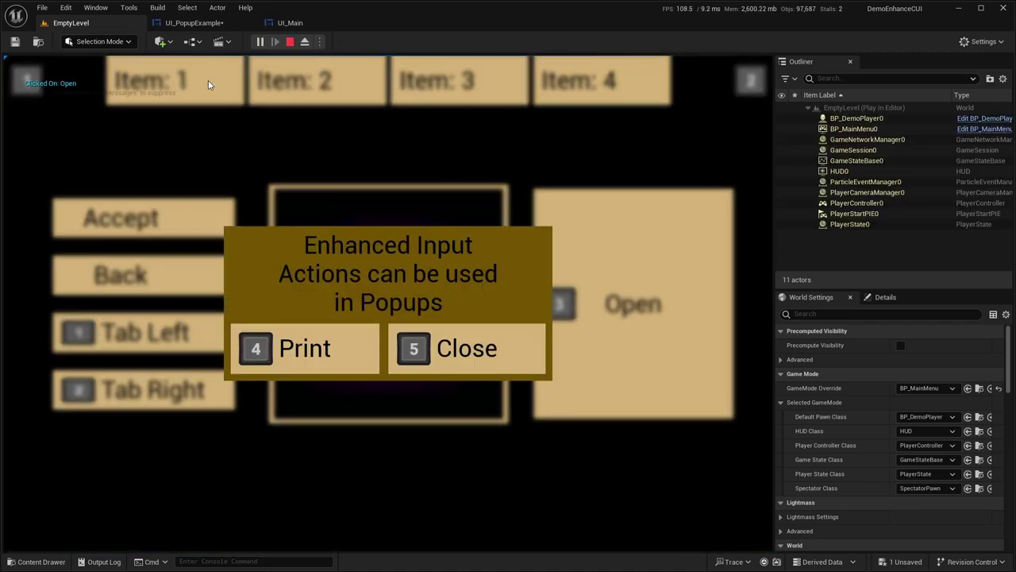
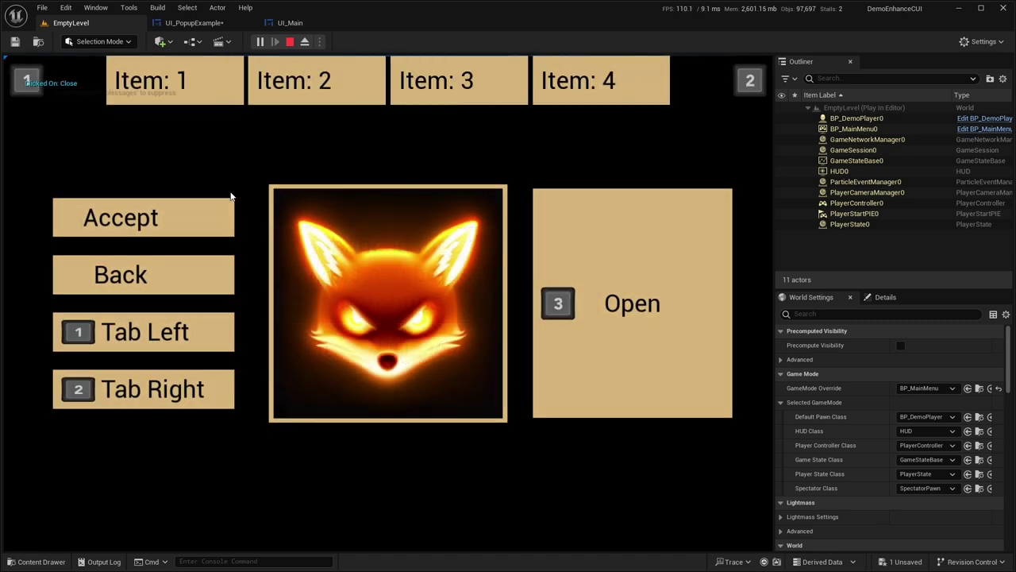
click(290, 41)
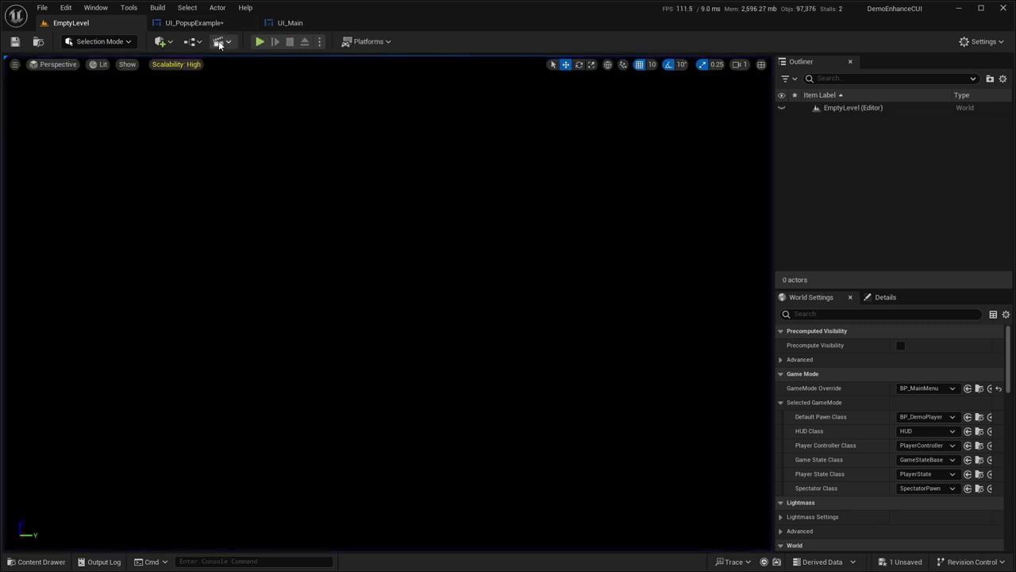
- Add a Common Bound Action Bar to the Canvas Panel of UI_Main
click(284, 23)
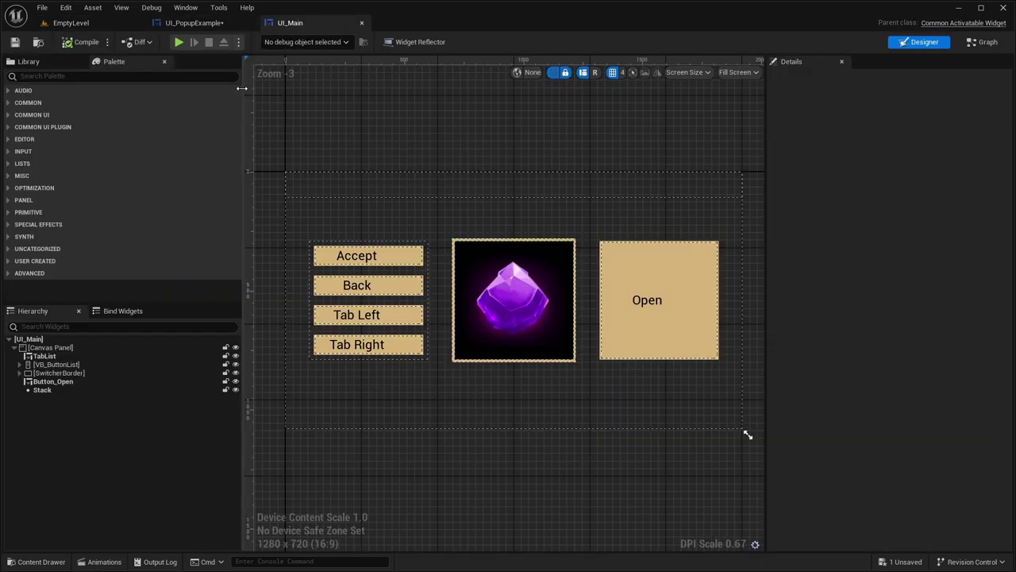
click(35, 75)
text(action)
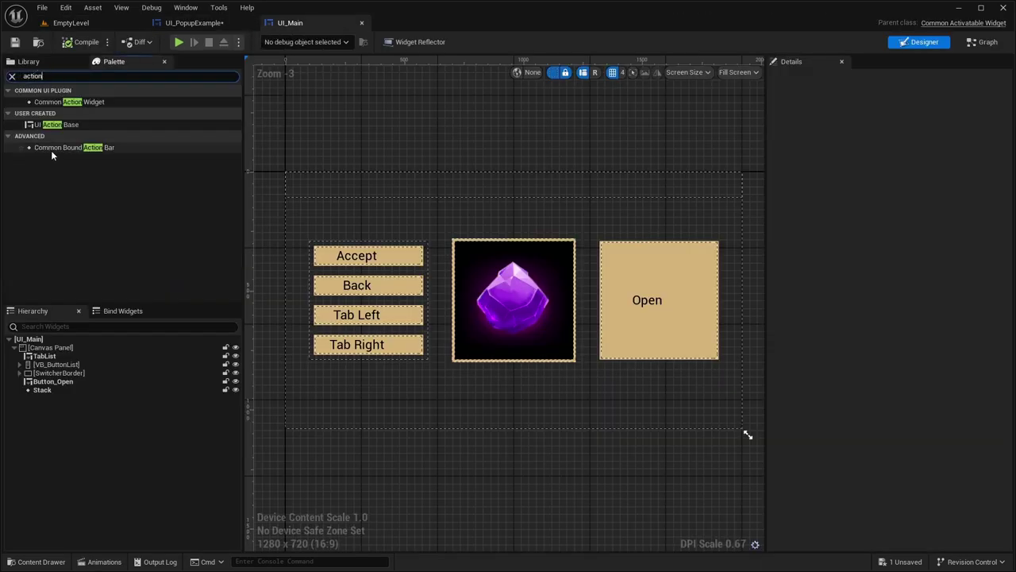
drag(63, 148, 48, 347)
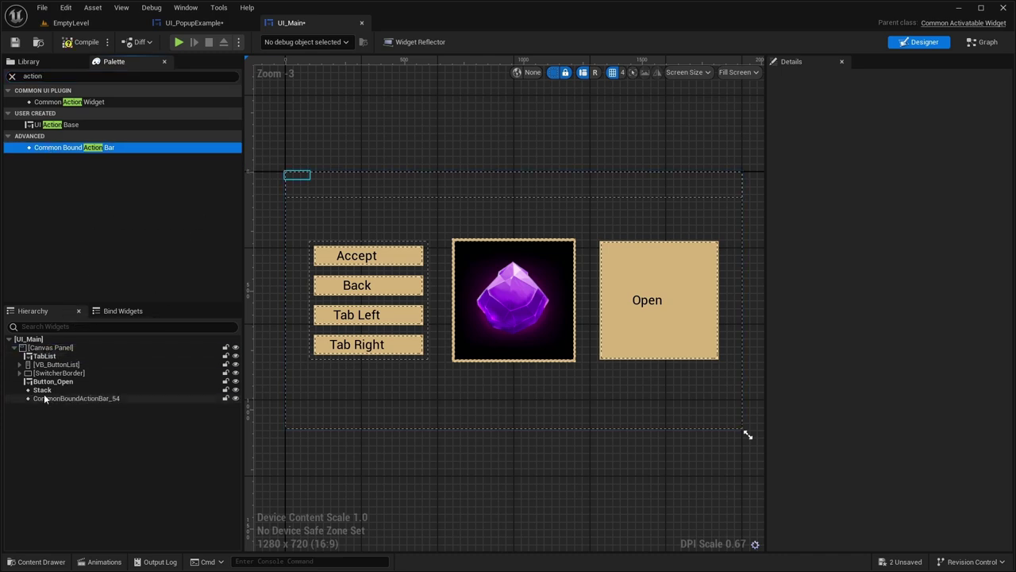
- Anchor the action bar across the bottom of the canvas and raise its upper anchor to 90%
click(897, 129)
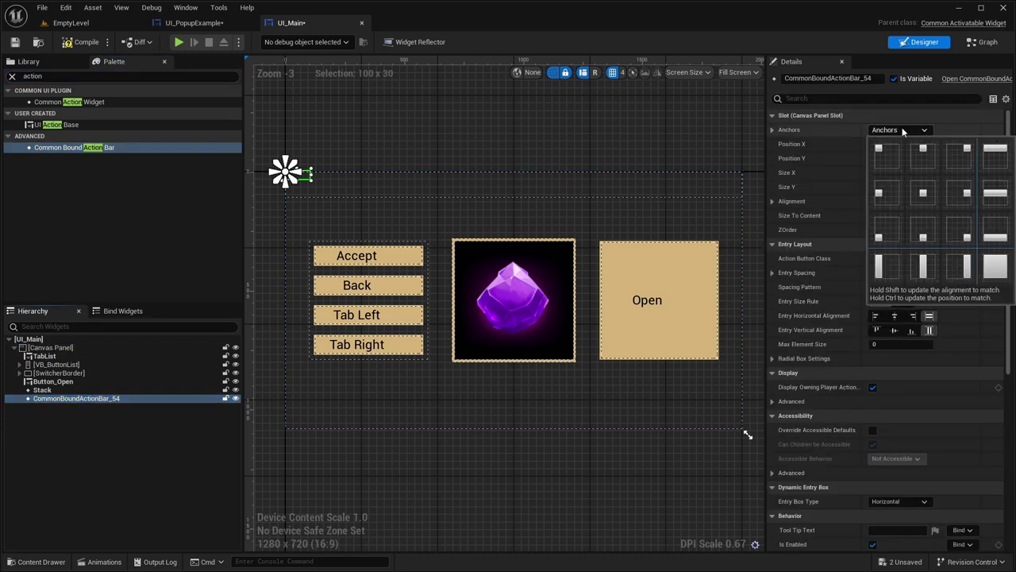
click(994, 230)
scroll(503, 350, up, 10)
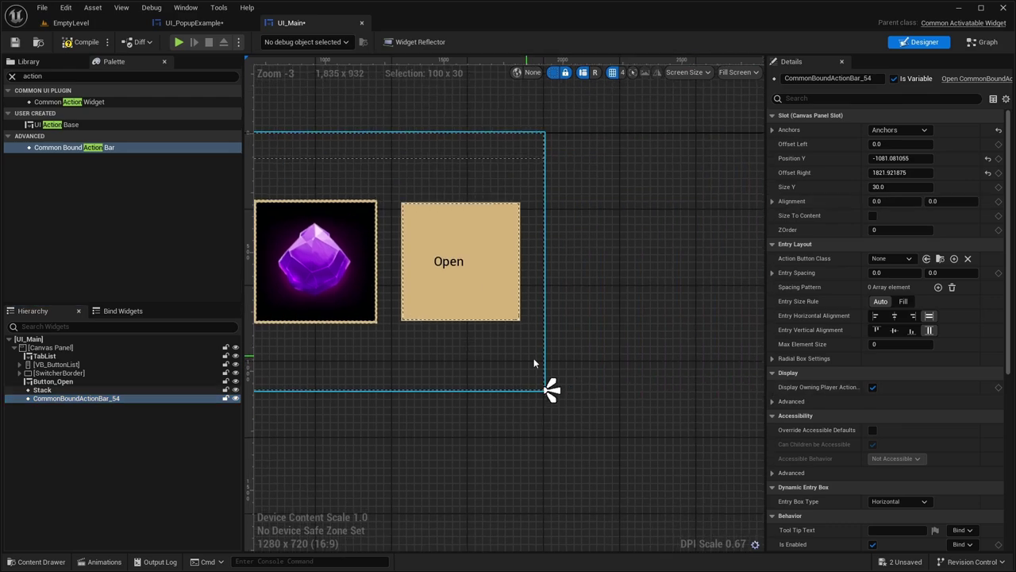
drag(549, 429, 547, 328)
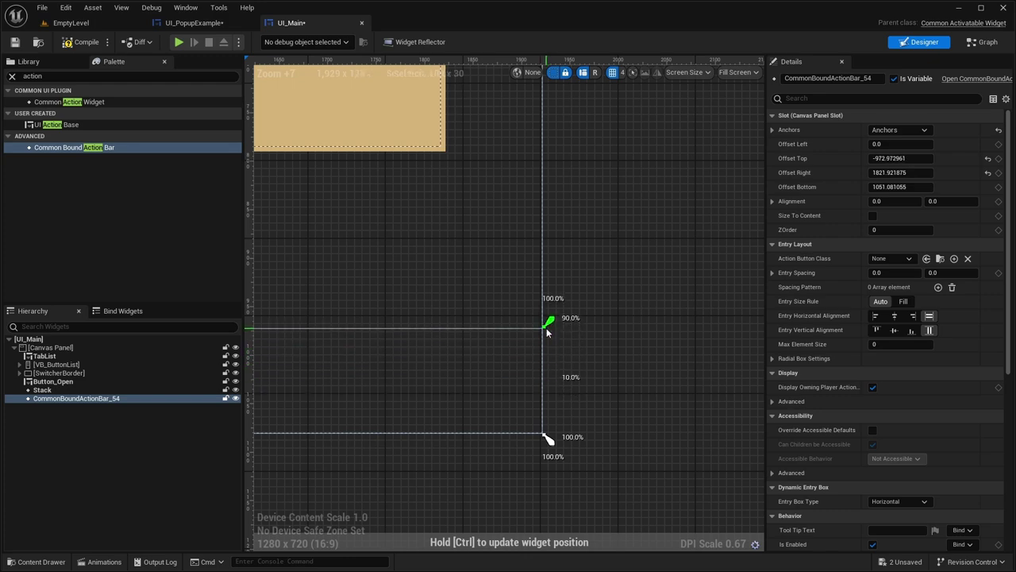
scroll(546, 328, down, 4)
right_drag(543, 333, 717, 294)
- Set the action bar's bottom, right and top offsets to 0 so it fills its anchored area
click(897, 187)
text(0)
click(890, 172)
text(0)
click(889, 158)
text(0)
key(Return)
scroll(556, 254, down, 5)
right_drag(489, 266, 583, 294)
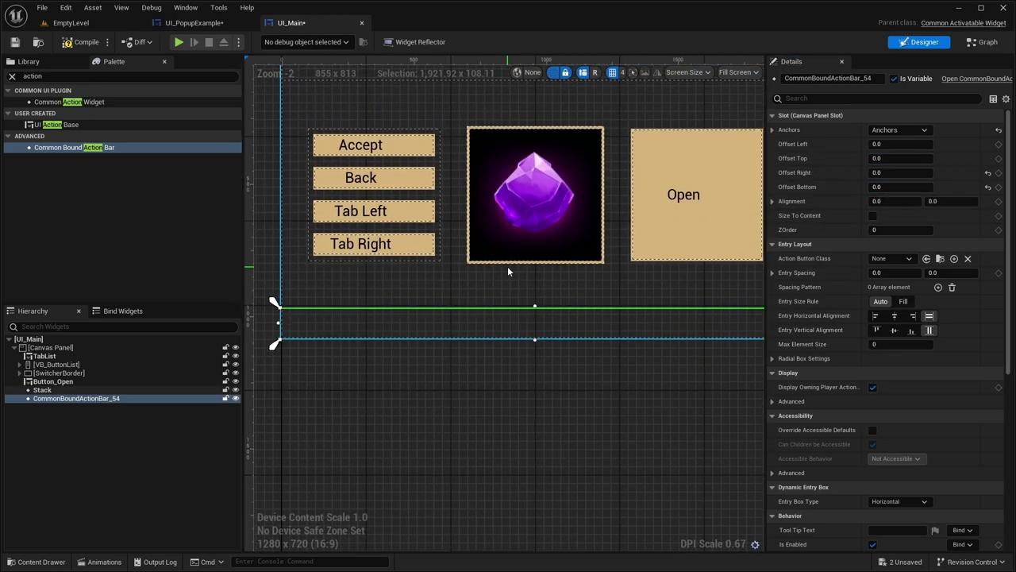
scroll(507, 266, down, 1)
- Give the action bar UI_ActionBase as Action Button Class, 5.0 by 5.0 Entry Spacing and the Fill size rule, and compile UI_Main
click(890, 258)
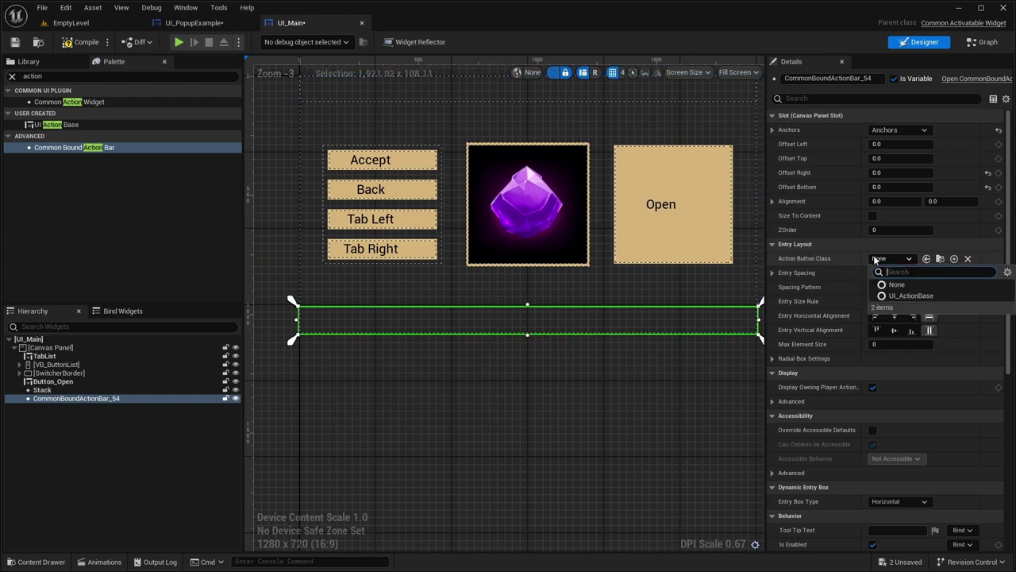
click(900, 295)
click(883, 272)
text(5)
key(Tab)
text(5)
key(Return)
click(904, 301)
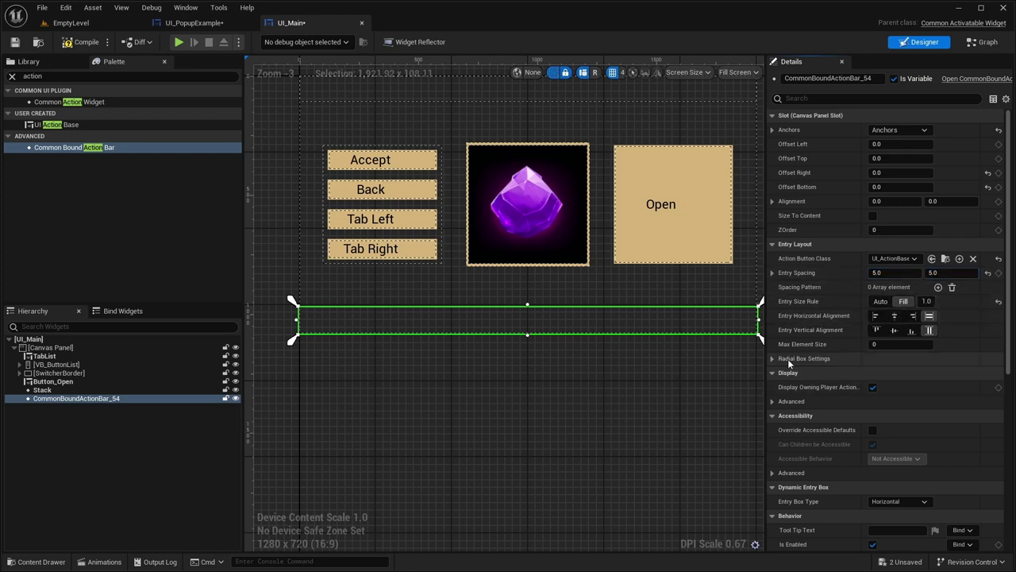
click(81, 41)
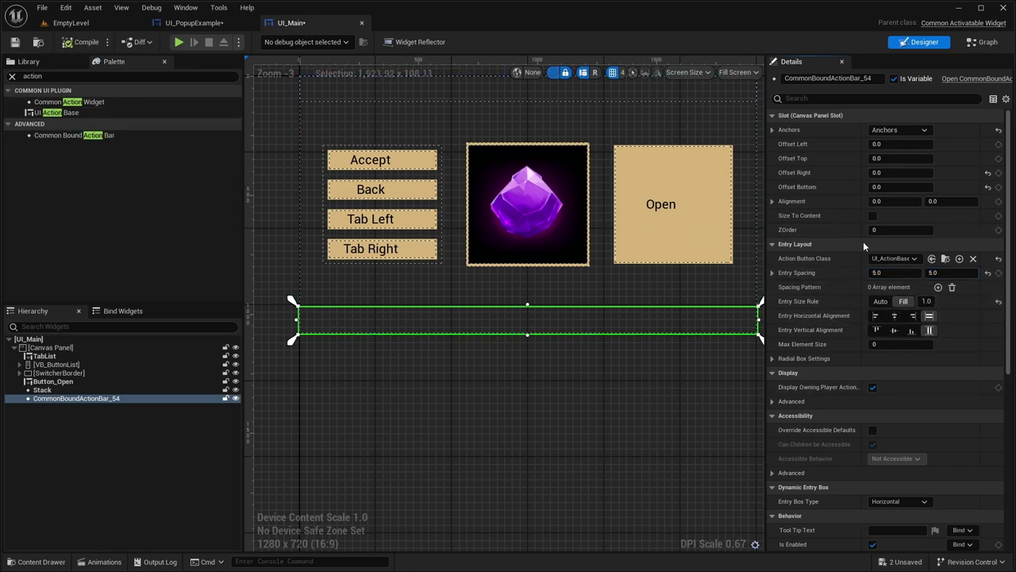
scroll(863, 241, down, 5)
scroll(862, 239, up, 5)
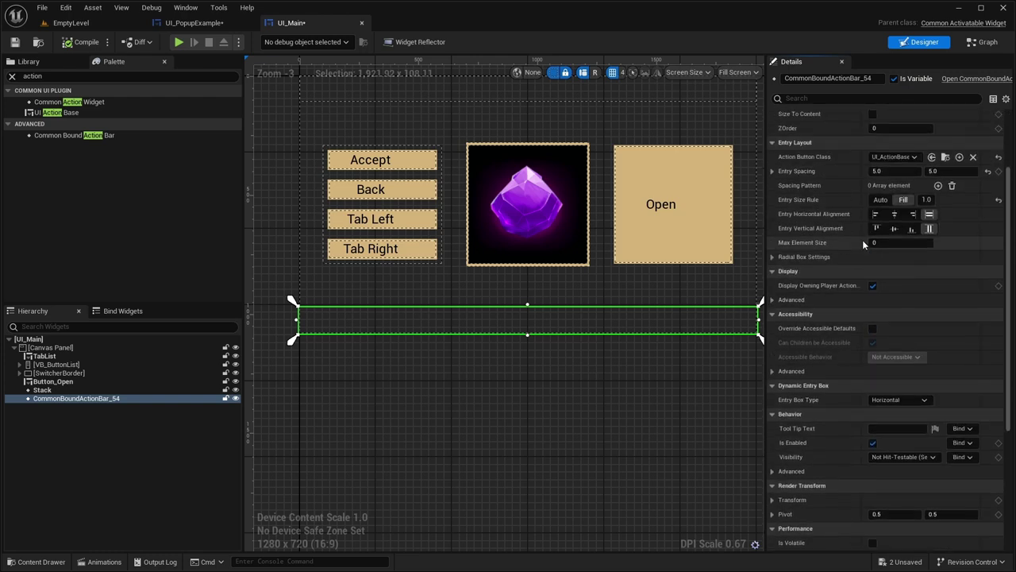
- Play EmptyLevel to test the action bar with the popup open and closed, and stop the session
click(67, 23)
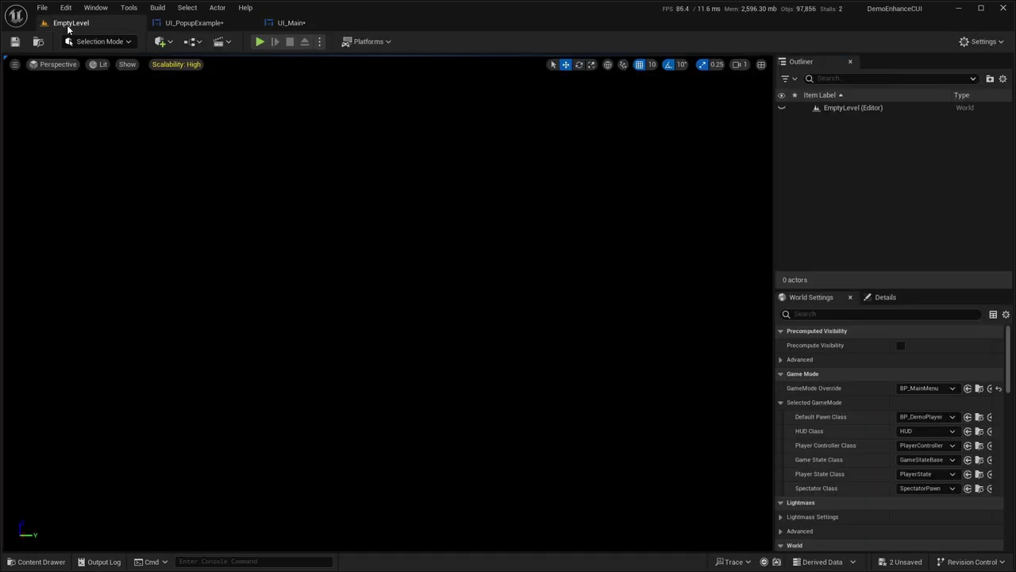
click(258, 41)
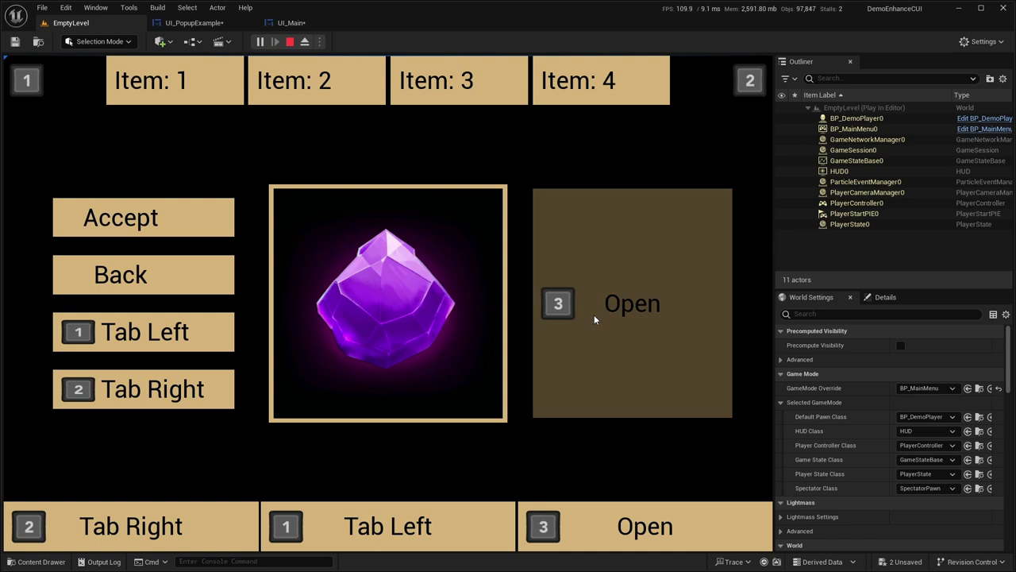
click(594, 317)
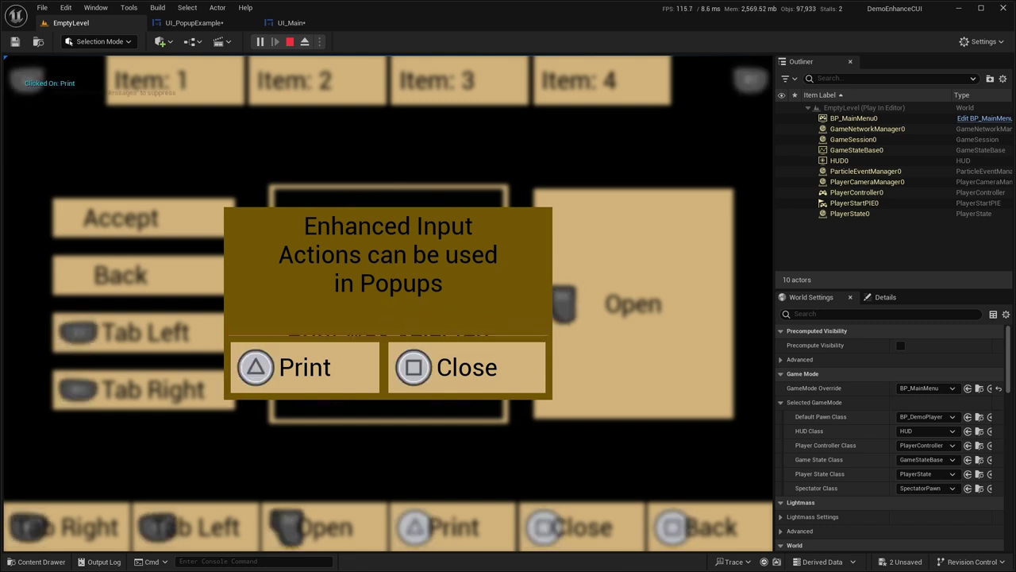
key(Escape)
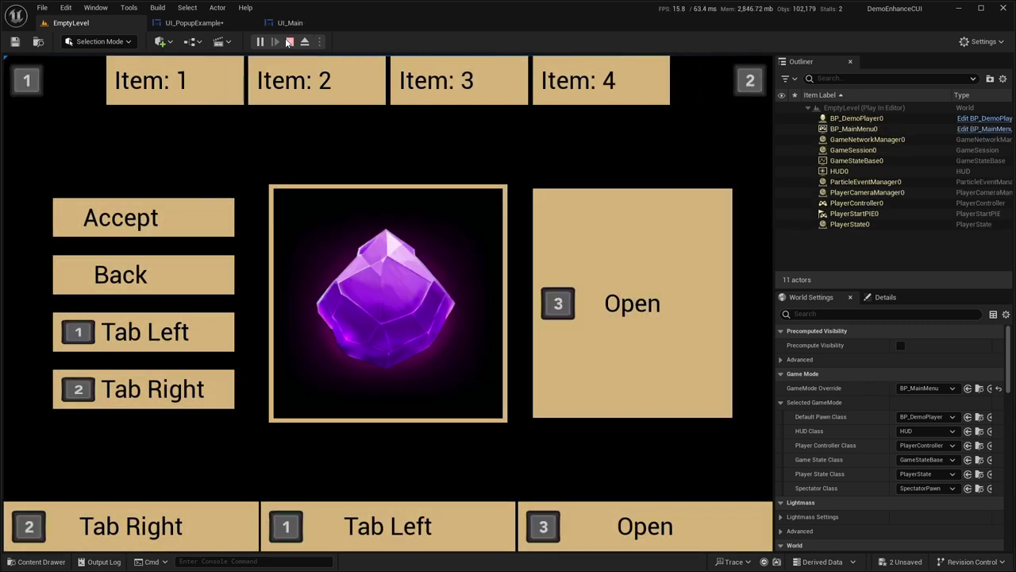
click(287, 41)
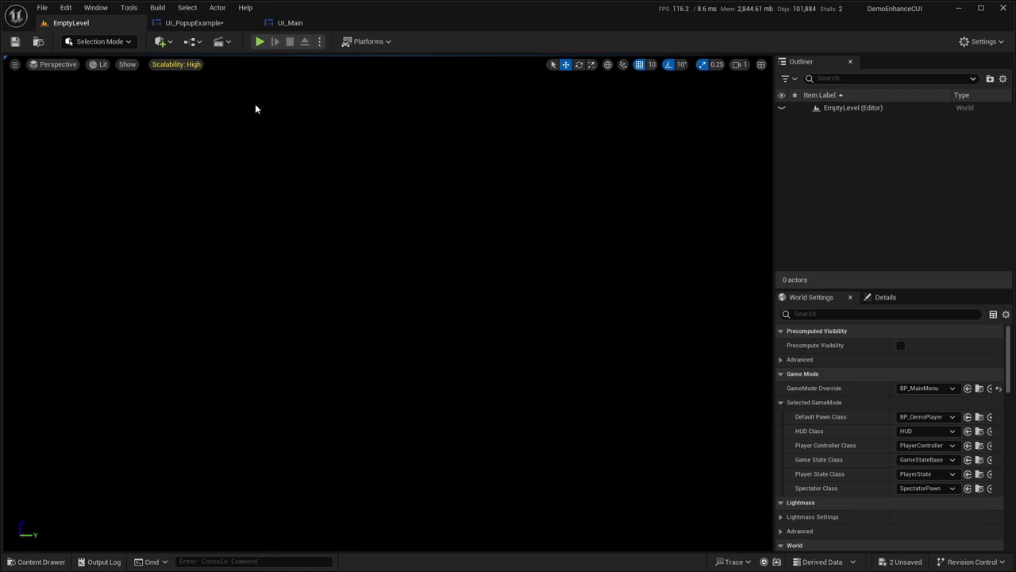
- Turn off Is Generic Input Action for IA_UI_Print in the DA_GenericCUI metadata asset and save the asset
click(33, 561)
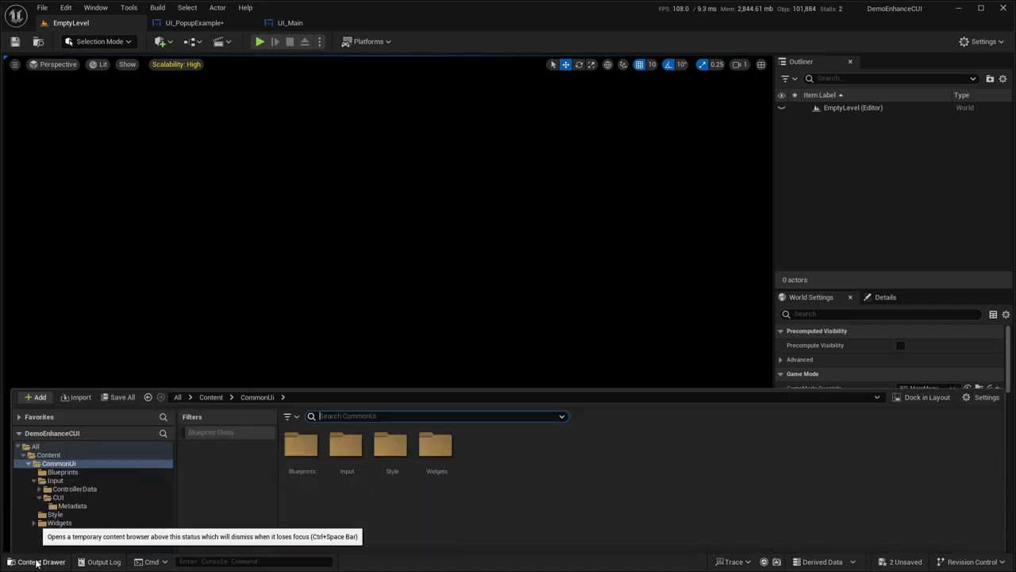
click(68, 457)
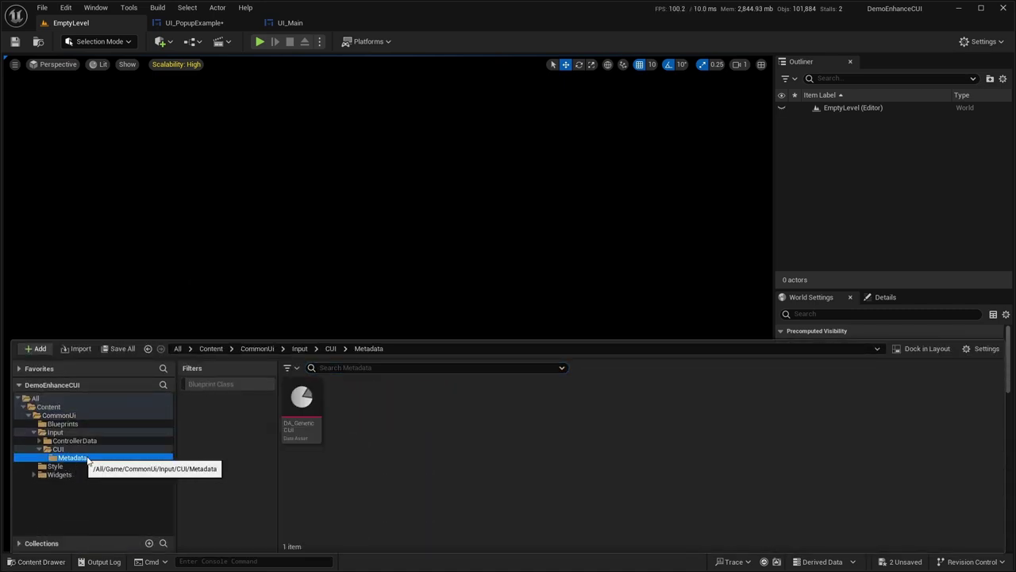
double_click(300, 413)
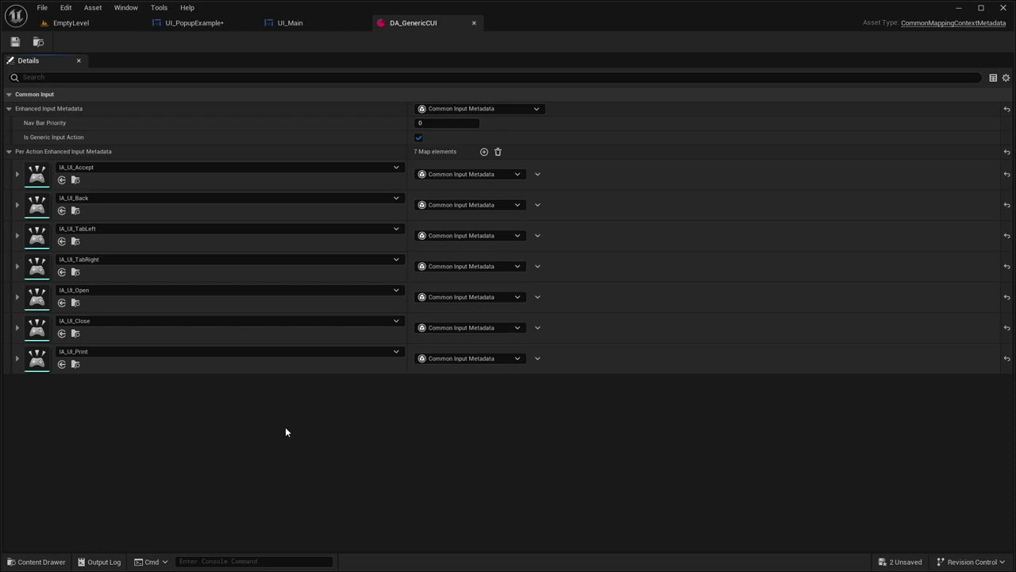
click(17, 358)
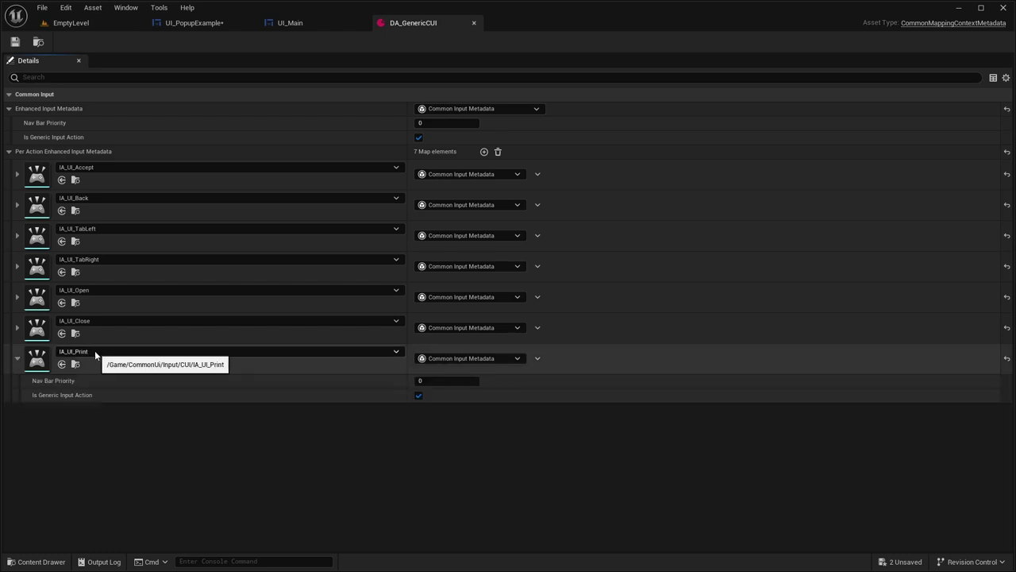
click(186, 23)
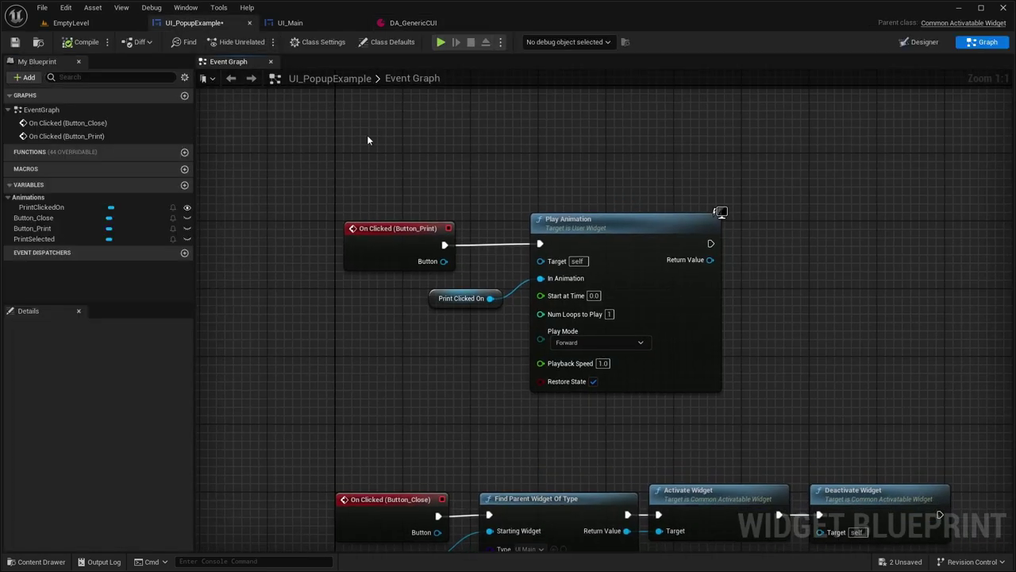
drag(445, 173, 729, 427)
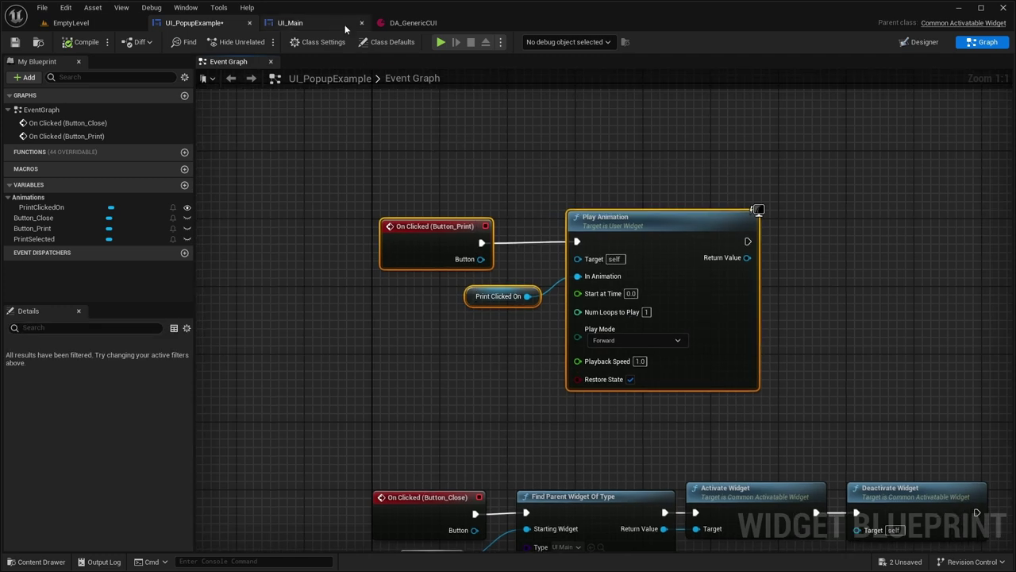
click(385, 28)
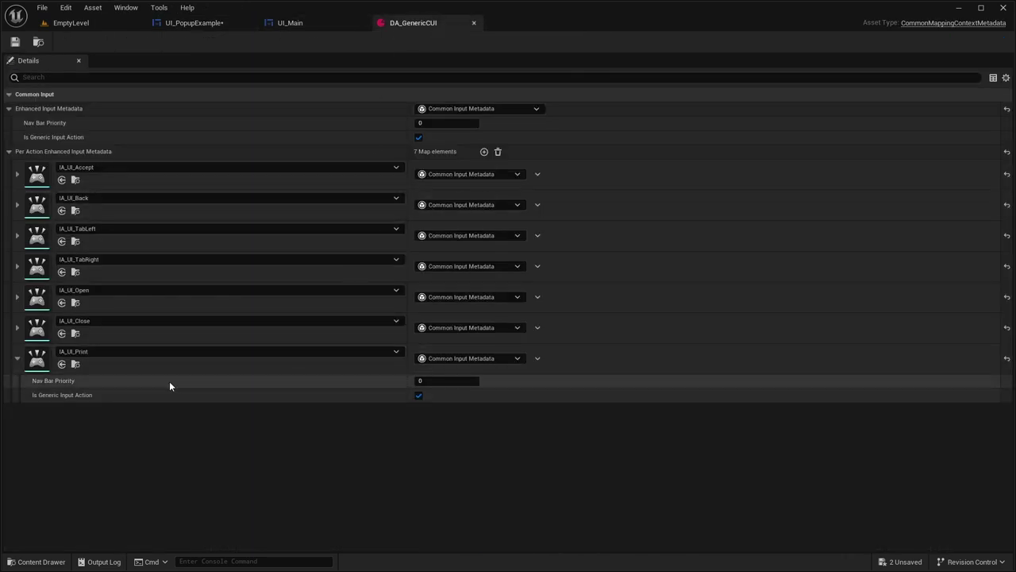
click(418, 395)
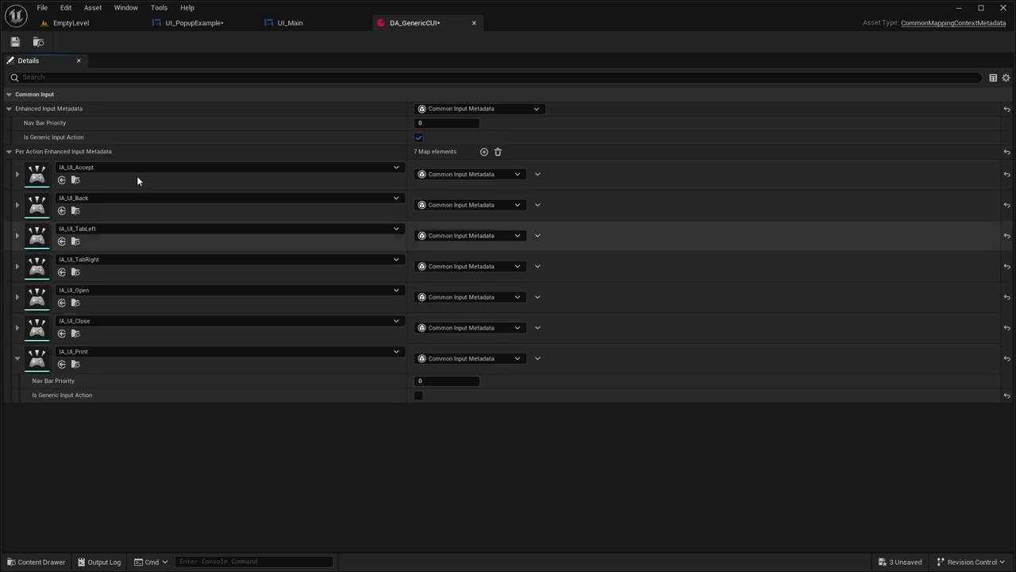
click(14, 42)
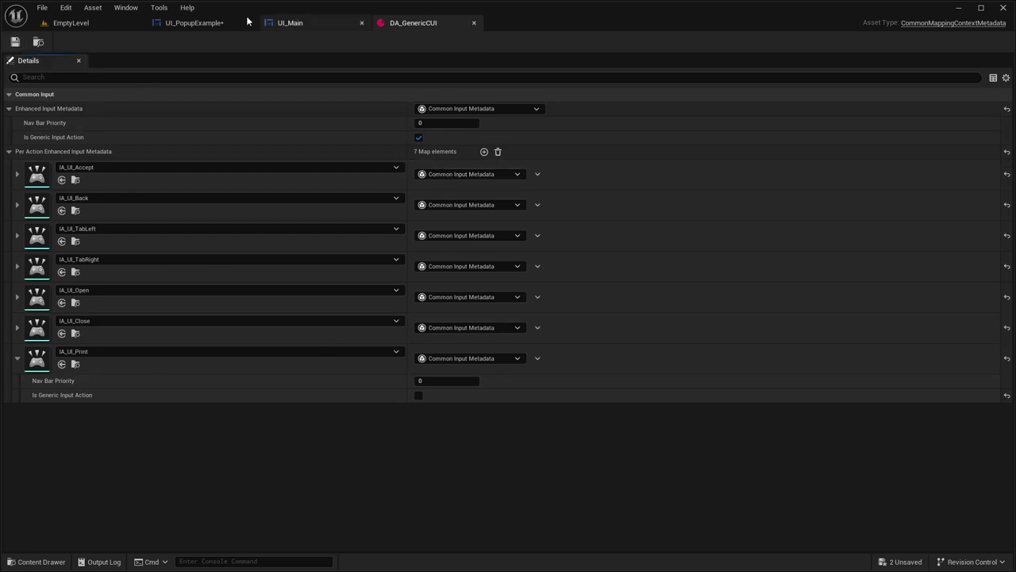
- Add an IA_UI_Print enhanced input action event to the BP_DemoPlayer event graph, below the existing BeginPlay logic
click(204, 23)
click(308, 28)
click(70, 23)
click(36, 561)
click(62, 423)
double_click(298, 405)
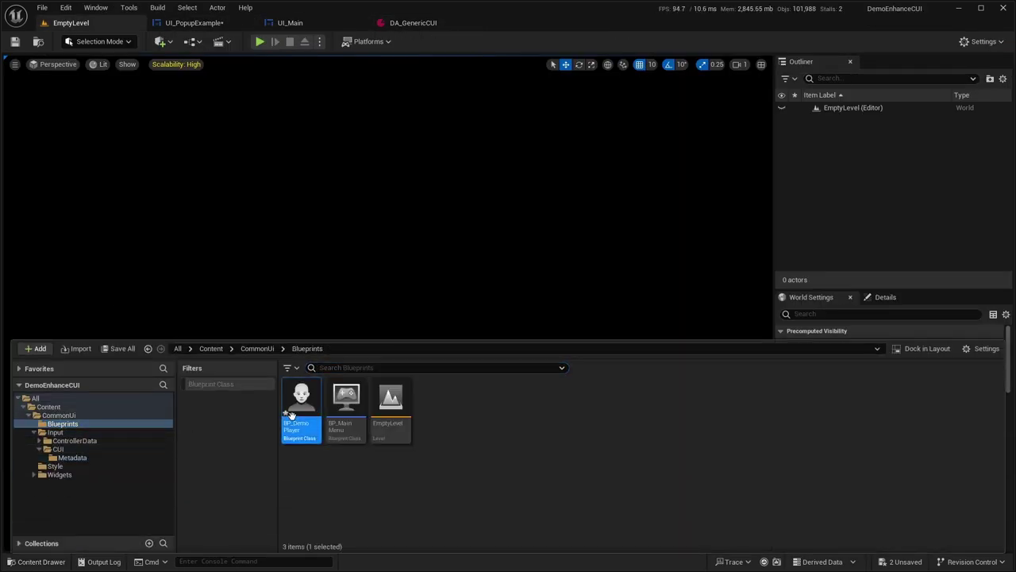
right_drag(307, 420, 373, 337)
right_click(357, 305)
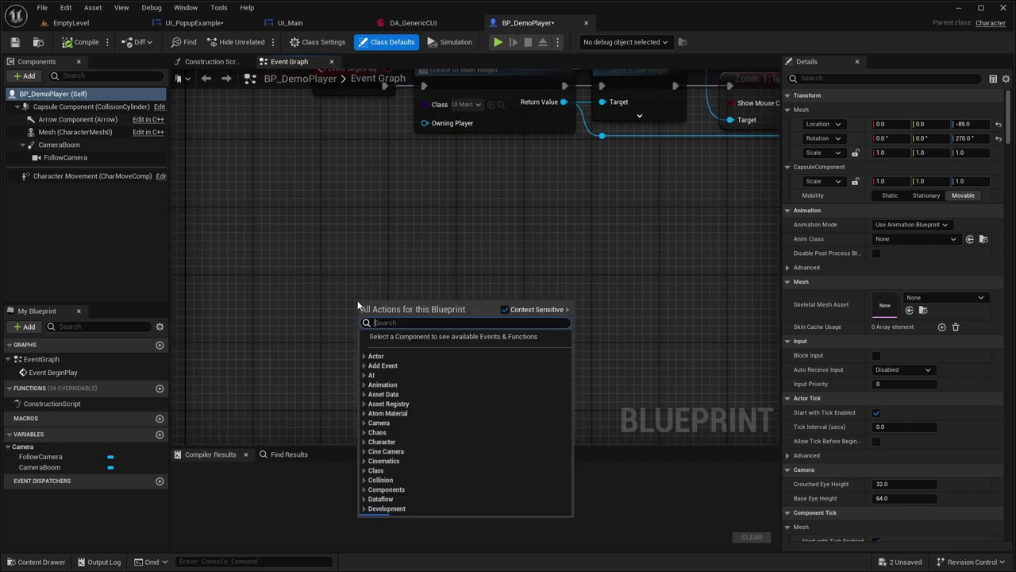
text(IA_UI)
key(Down)
key(Down)
key(Return)
right_drag(430, 256, 431, 177)
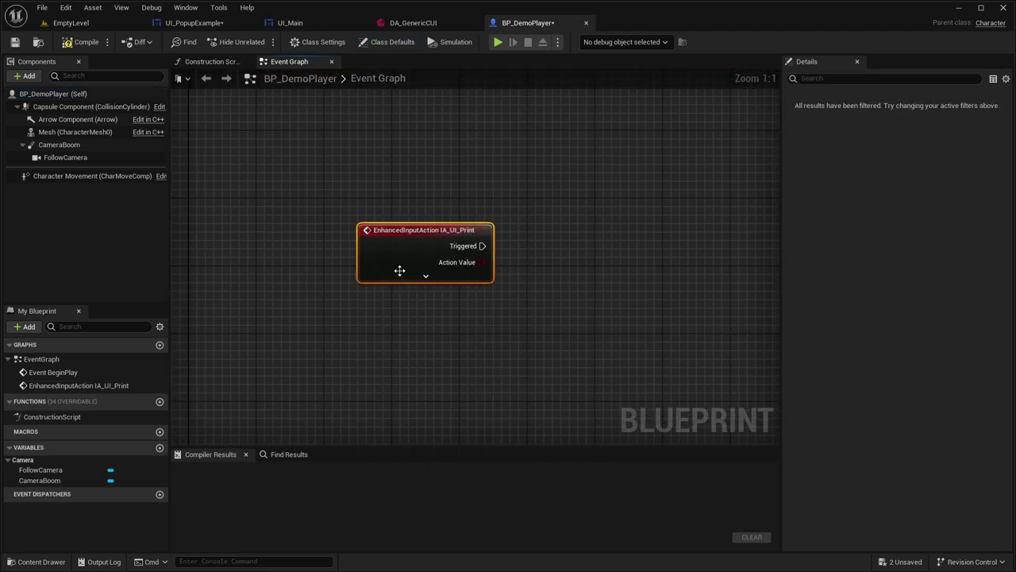
- Run a Print String reading "Print Activated" from the IA_UI_Print event's Started output, and save and compile BP_DemoPlayer
click(422, 273)
drag(431, 254, 472, 253)
text(prin)
key(Return)
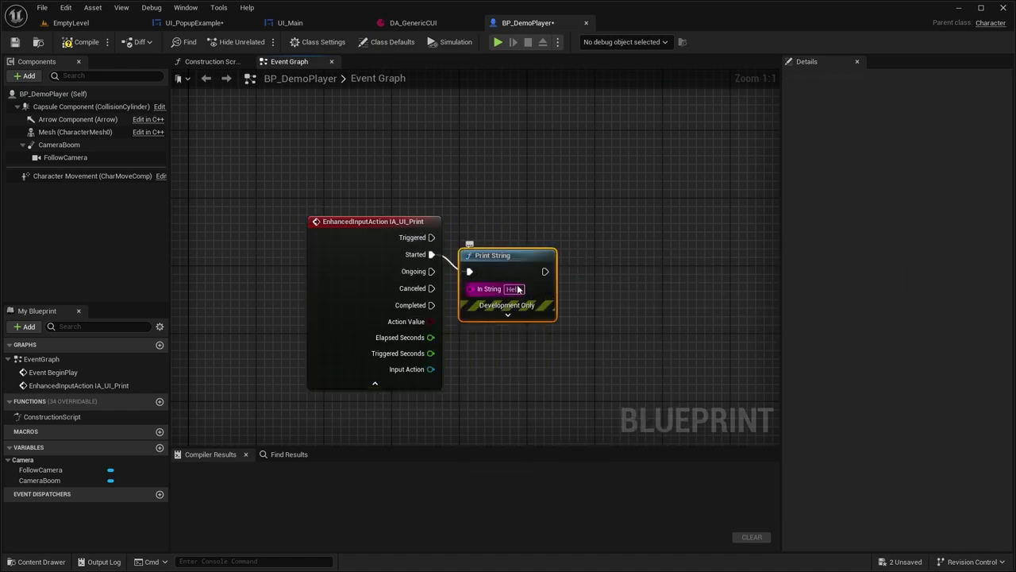
click(512, 288)
text(Print Activated)
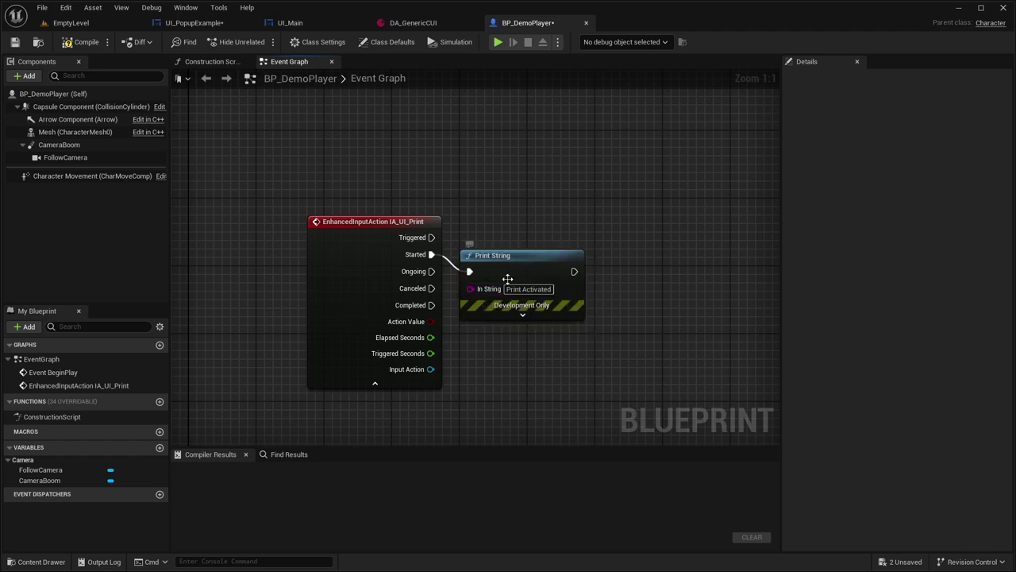
drag(510, 277, 529, 261)
key(ctrl+s)
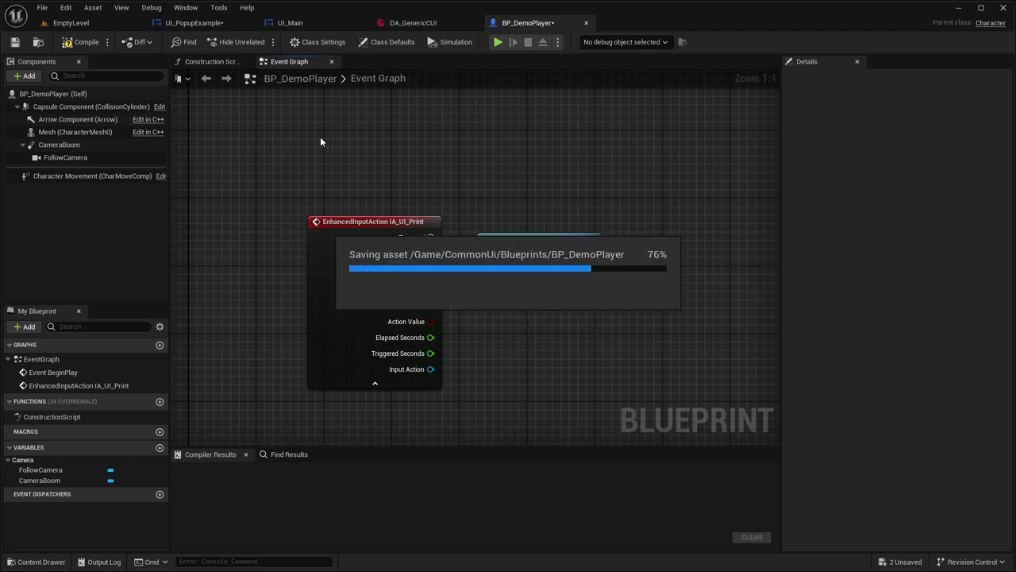
click(81, 42)
- Play EmptyLevel to test the Print action with the popup open, stop the session and return to the BP_DemoPlayer graph
click(71, 22)
click(260, 41)
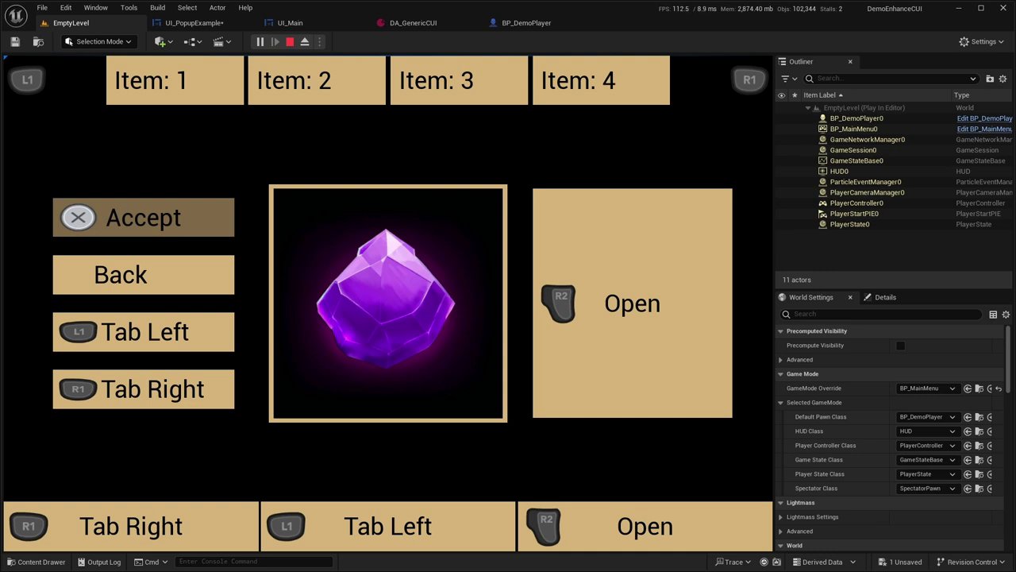
click(175, 80)
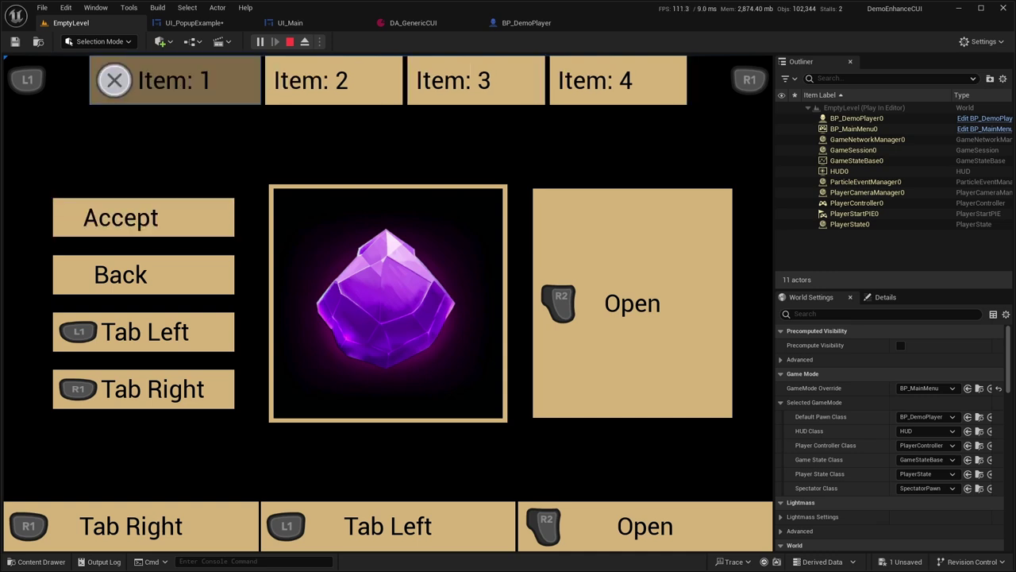
click(632, 303)
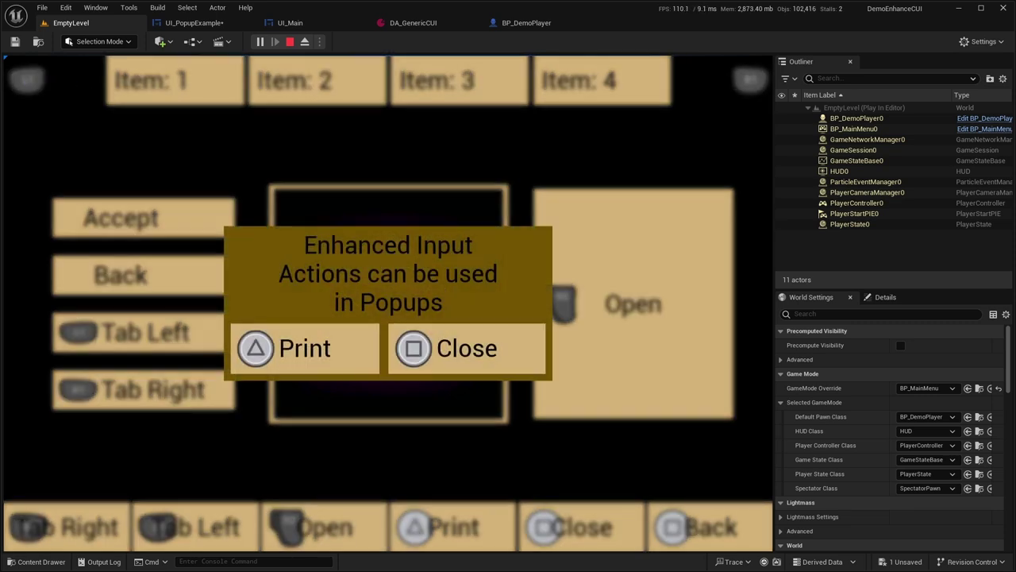
key(p)
key(p)
key(p)
key(p)
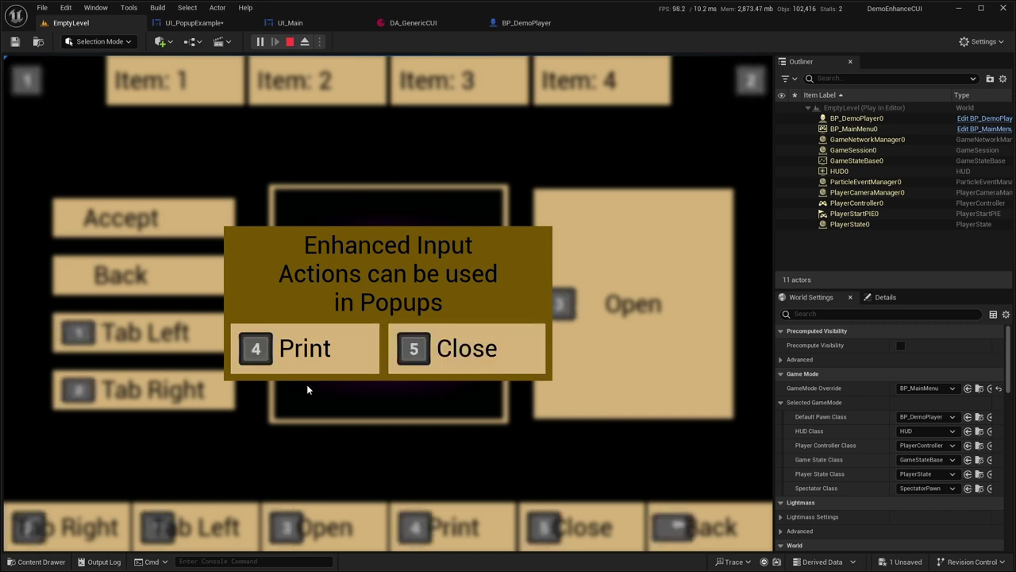
click(290, 41)
click(526, 22)
right_drag(542, 189, 421, 195)
drag(408, 237, 447, 242)
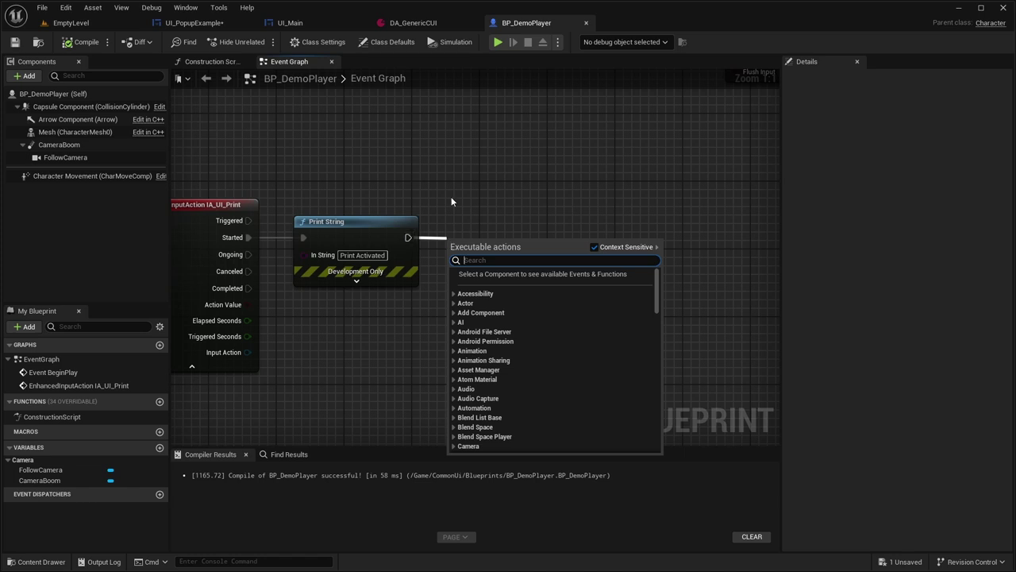
text(get all actors)
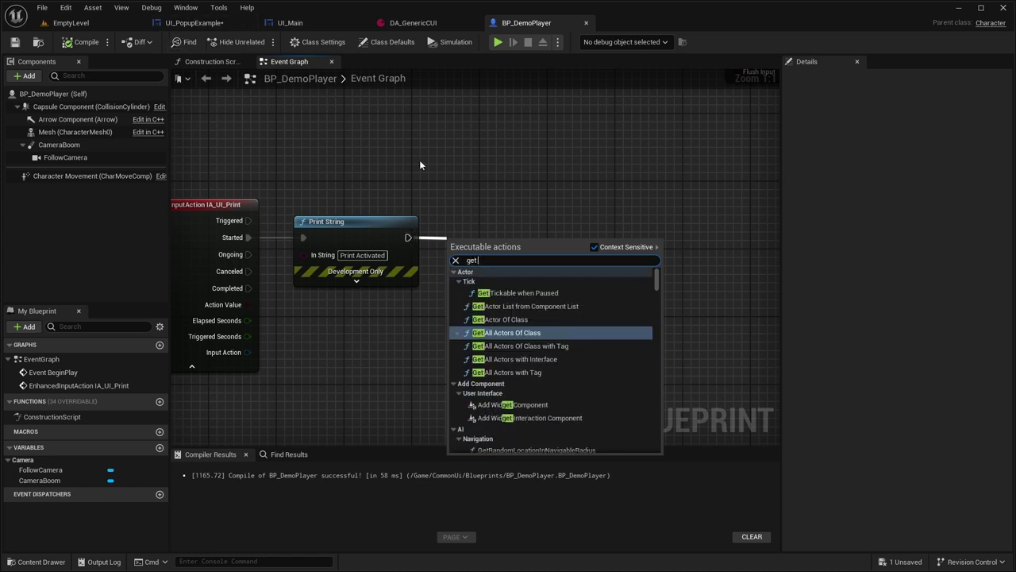
key(Return)
click(490, 280)
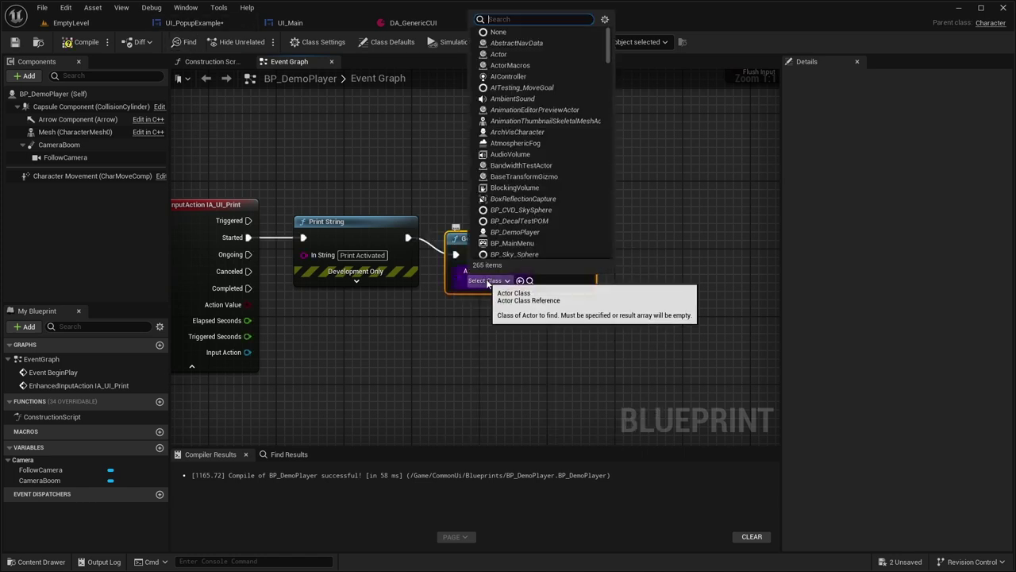
text(po)
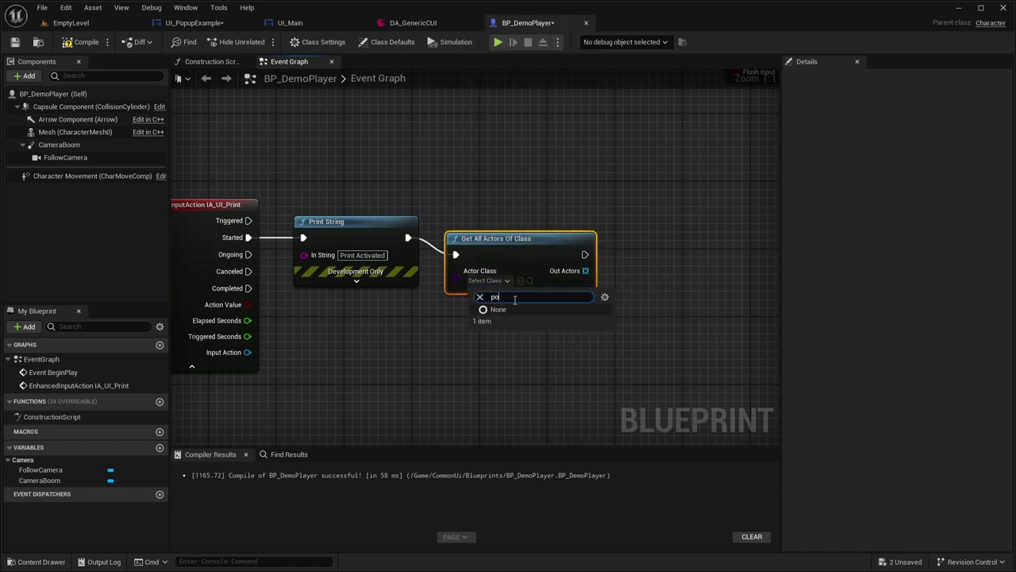
key(BackSpace)
click(493, 242)
key(Delete)
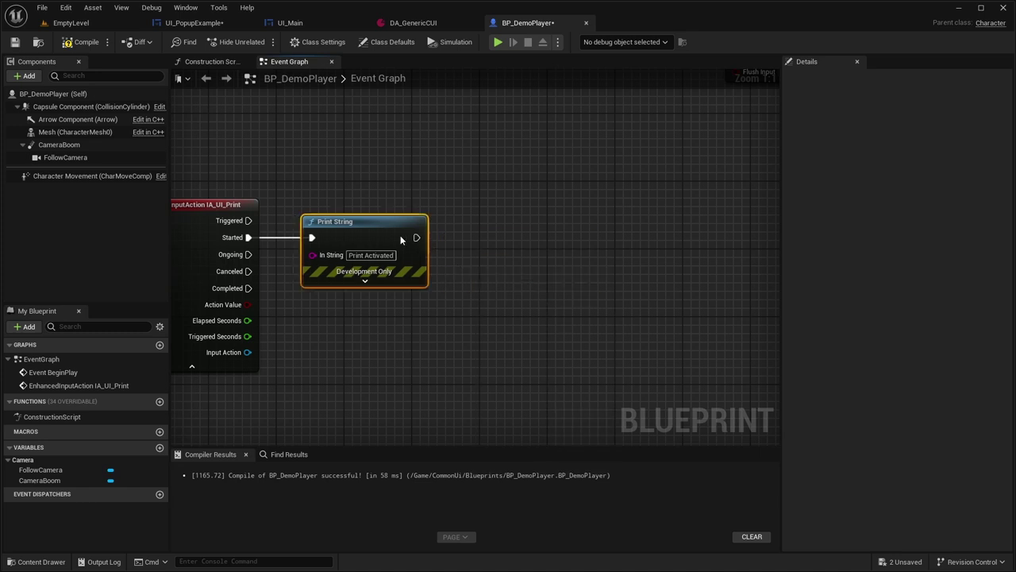
- Add Get All Widgets Of Class after Print String, with UI_PopupExample as Widget Class and Top Level Only off
drag(406, 237, 474, 235)
text(get all widg)
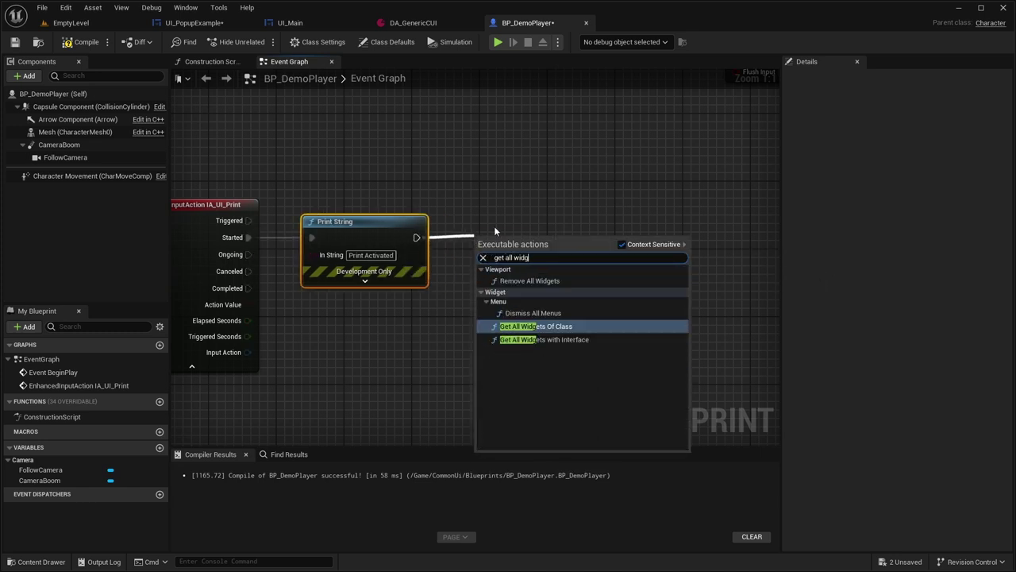
key(Return)
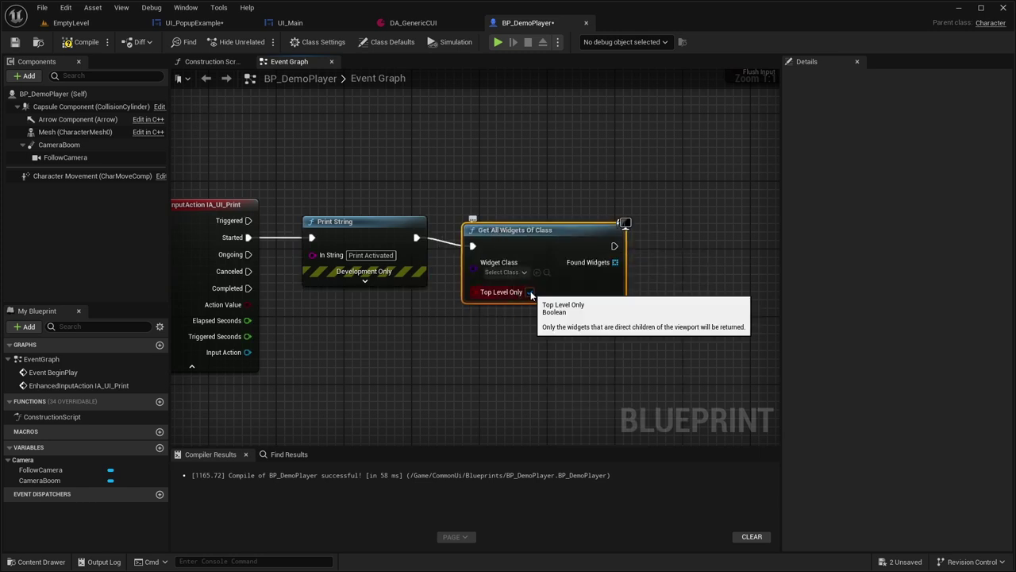
click(517, 264)
text(p)
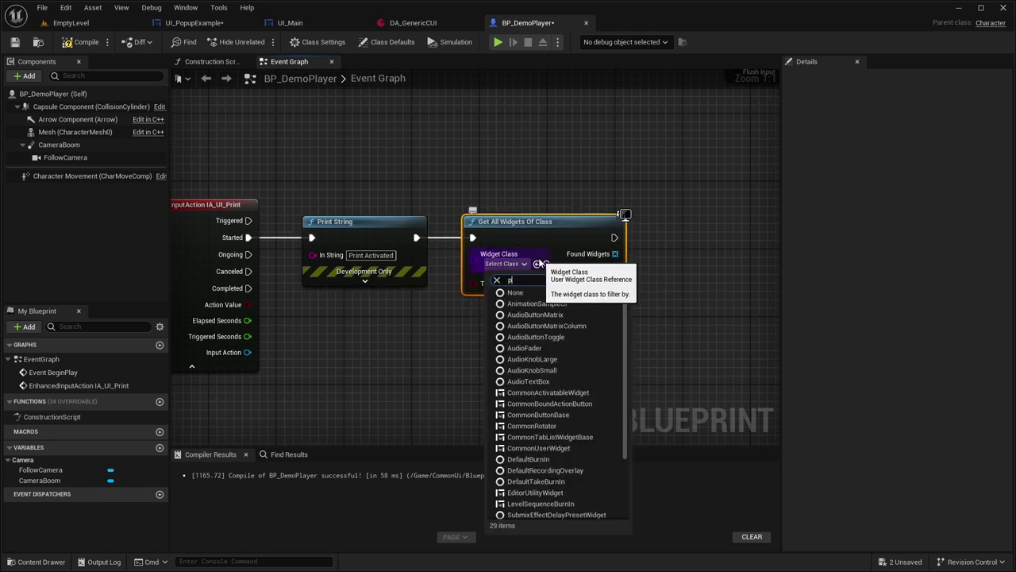
text(opup)
click(546, 304)
right_drag(604, 195, 449, 195)
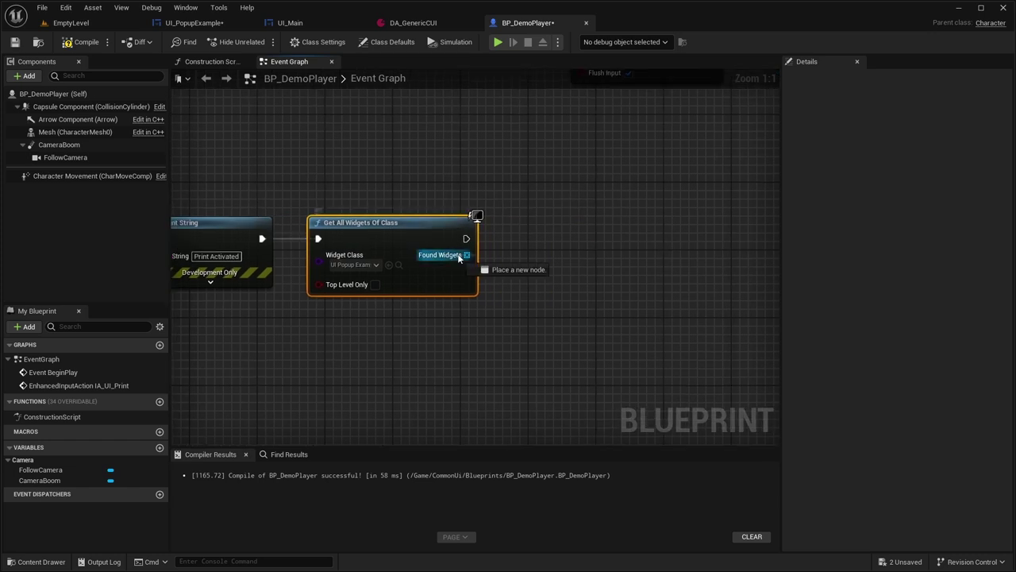
- Loop over Found Widgets with a For Each Loop node aligned to Get All Widgets Of Class
drag(458, 258, 516, 255)
text(for each)
key(Return)
right_drag(537, 271, 444, 272)
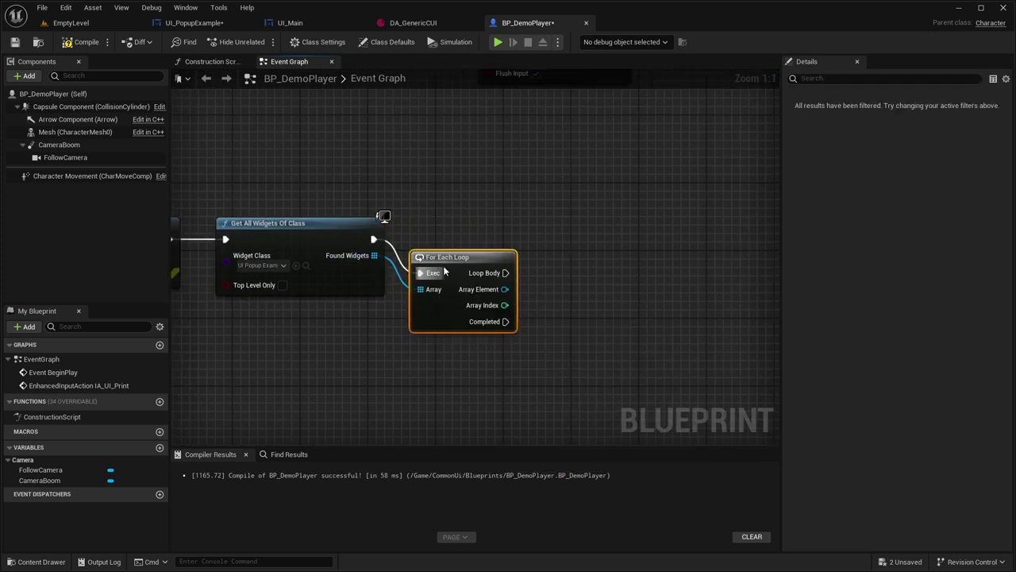
key(q)
- Add an Is Valid check on the loop's Array Element, executed from Loop Body, and line it up with the loop
right_drag(522, 198, 392, 215)
drag(373, 273, 407, 265)
text(is valid)
key(Down)
key(Return)
drag(440, 257, 375, 256)
right_drag(375, 256, 479, 144)
- In UI_PopupExample, add a custom event named Play Print Animation that triggers the existing Play Animation node
click(205, 23)
right_drag(262, 111, 386, 176)
drag(534, 260, 403, 189)
text(custom)
key(Return)
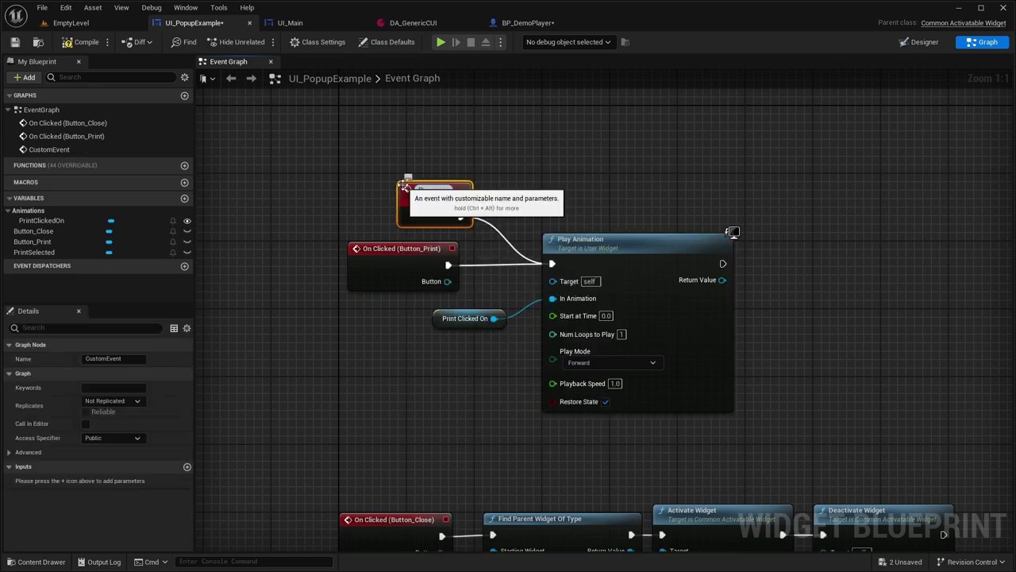
text(Play Print Animation)
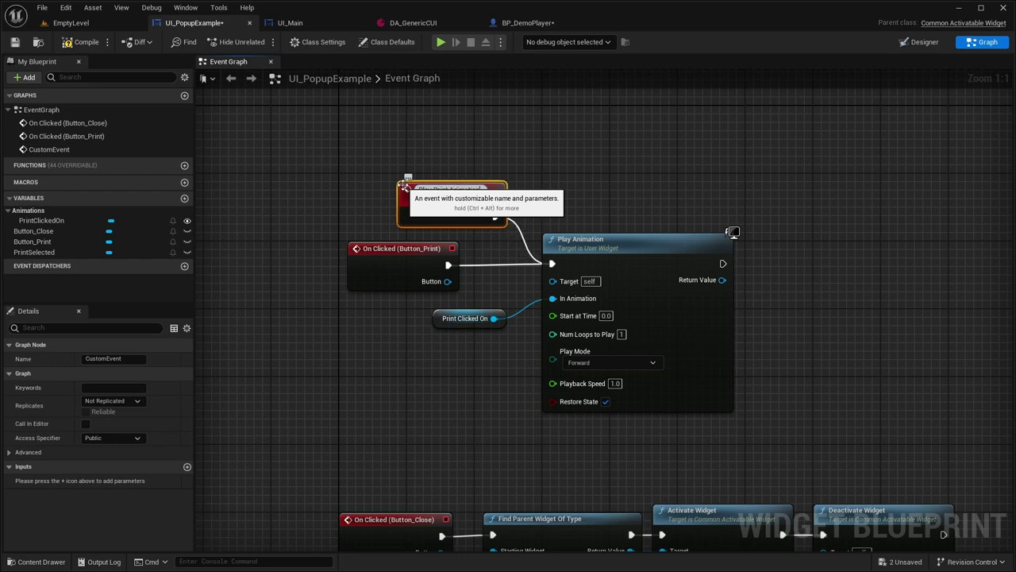
key(Return)
drag(397, 184, 358, 185)
click(301, 132)
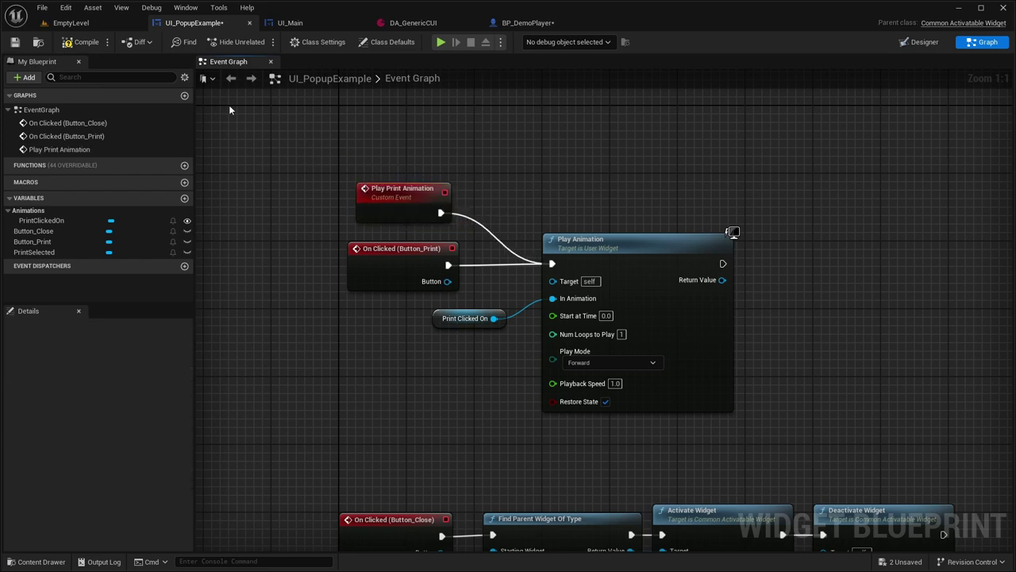
- In BP_DemoPlayer, call Play Print Animation on the loop's Array Element, executed from the Is Valid output and aligned with that node
click(524, 23)
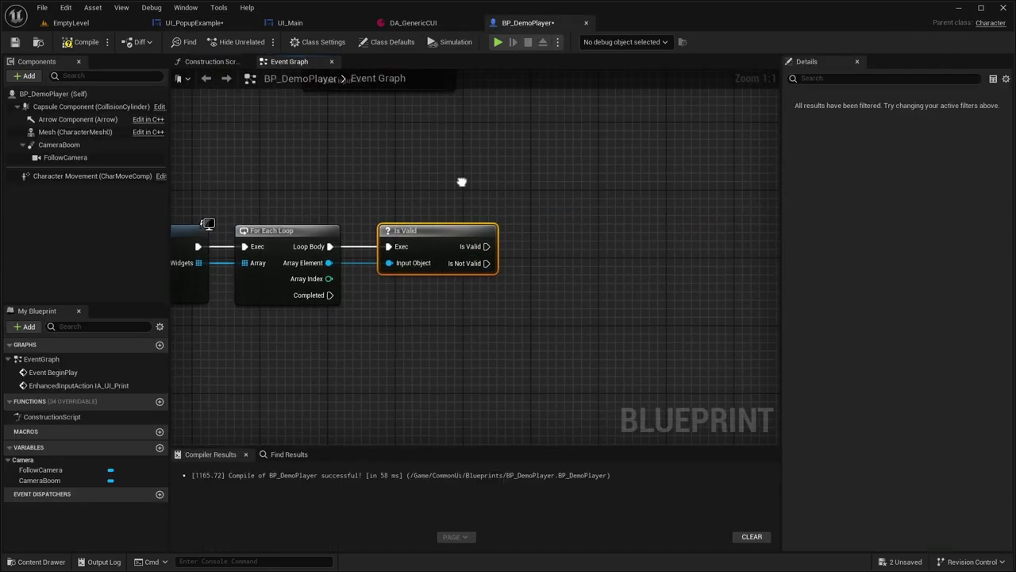
drag(302, 264, 536, 277)
text(print)
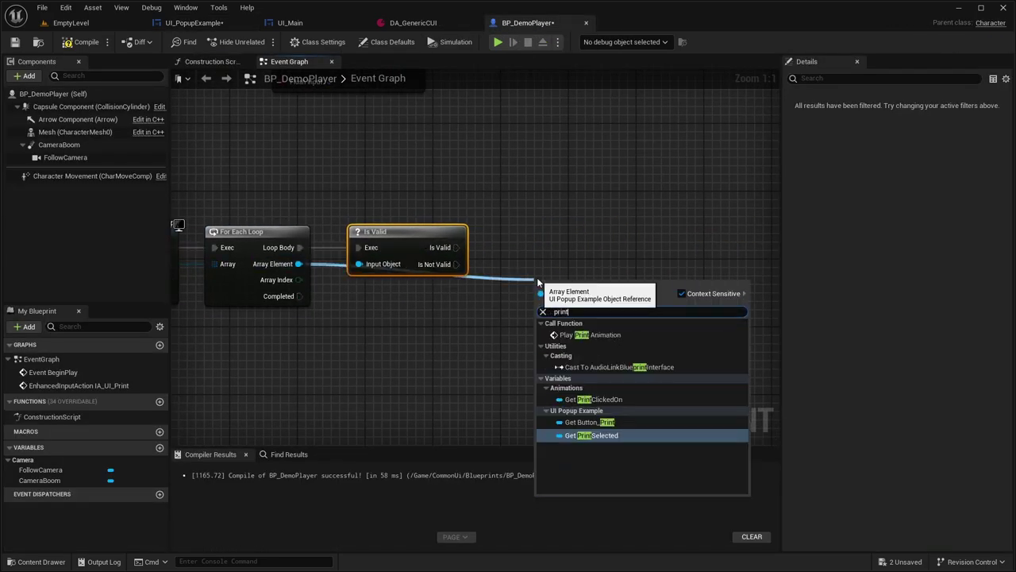
click(588, 335)
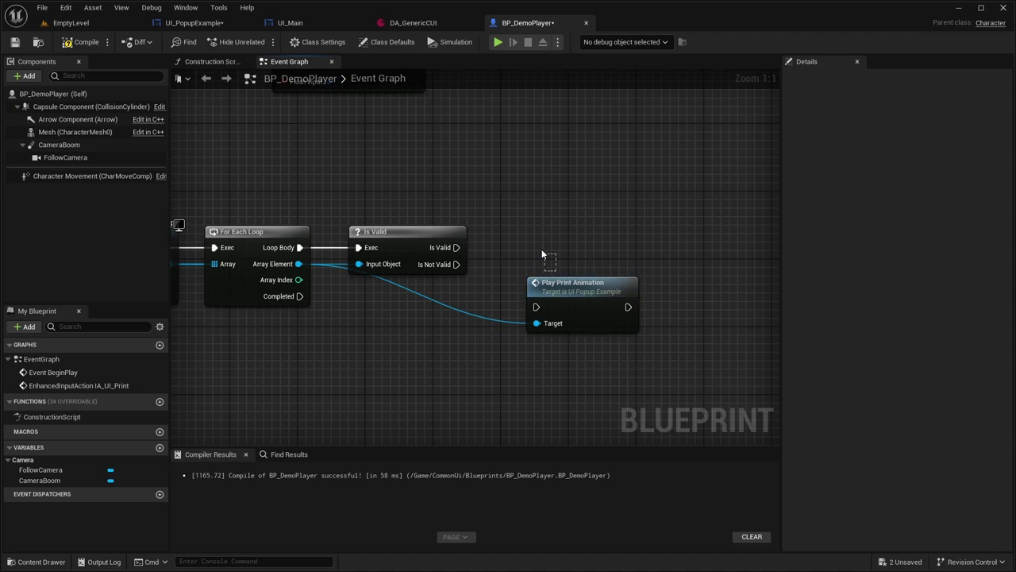
drag(555, 291, 469, 289)
- Route the Array Element wire beneath the Is Valid node with two reroute points and save BP_DemoPlayer
double_click(480, 264)
click(421, 284)
double_click(416, 284)
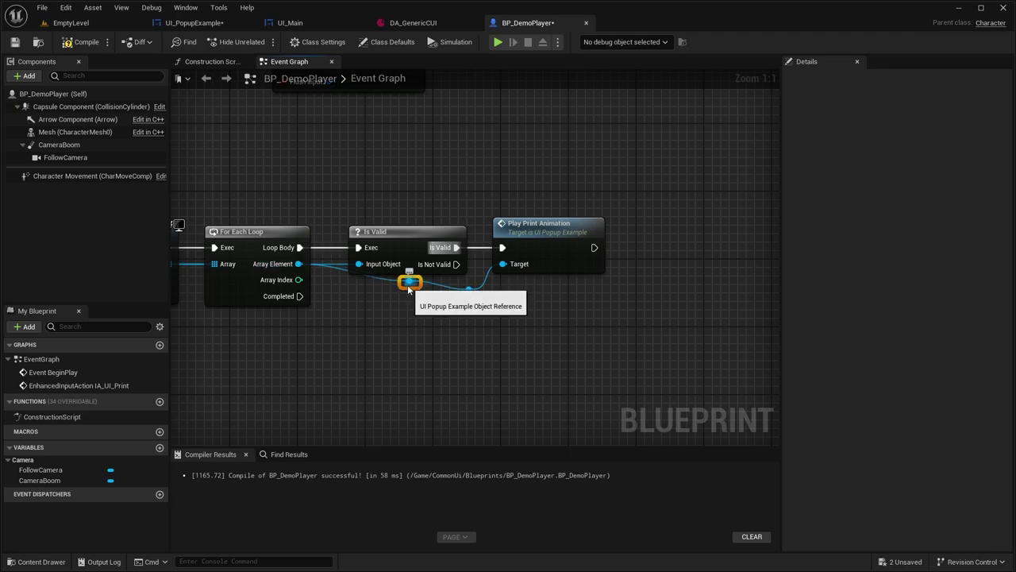
drag(405, 289, 345, 295)
right_drag(310, 186, 524, 173)
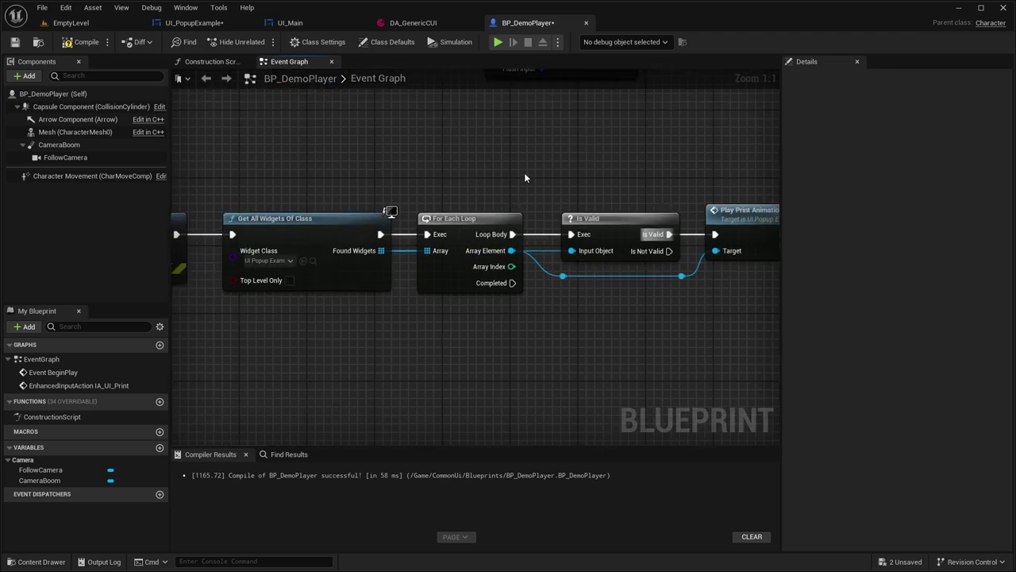
key(ctrl+s)
right_drag(442, 154, 593, 136)
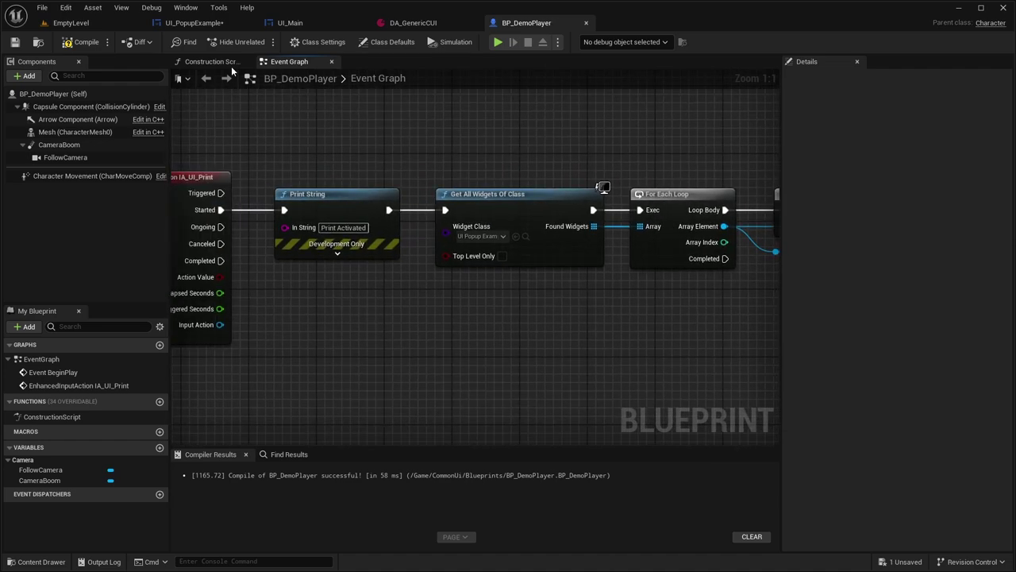
- Play EmptyLevel in the editor, open the popup, trigger its Print action several times to test the animation, and stop playing
click(71, 22)
click(260, 41)
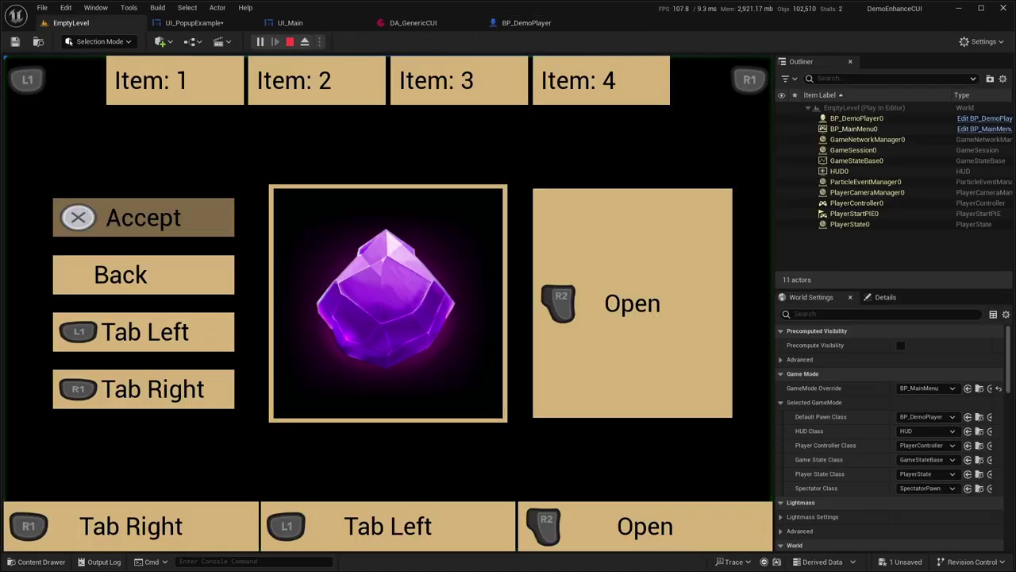
key(p)
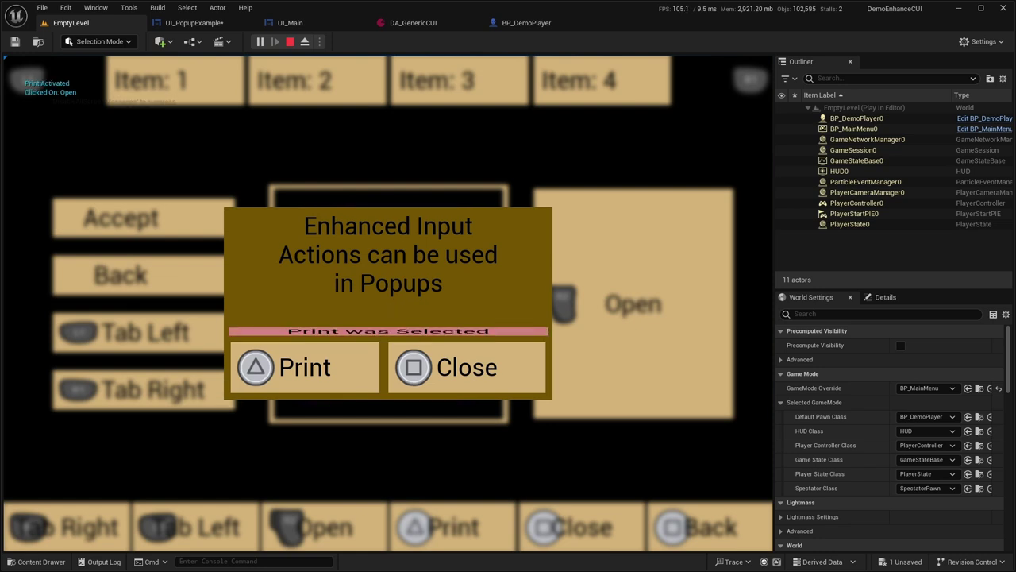
key(p)
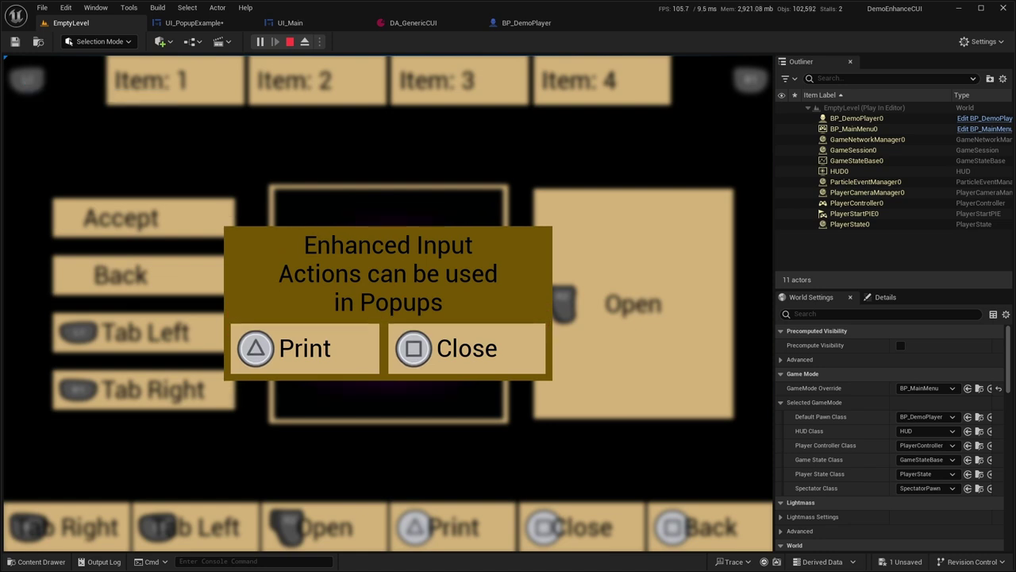
key(p)
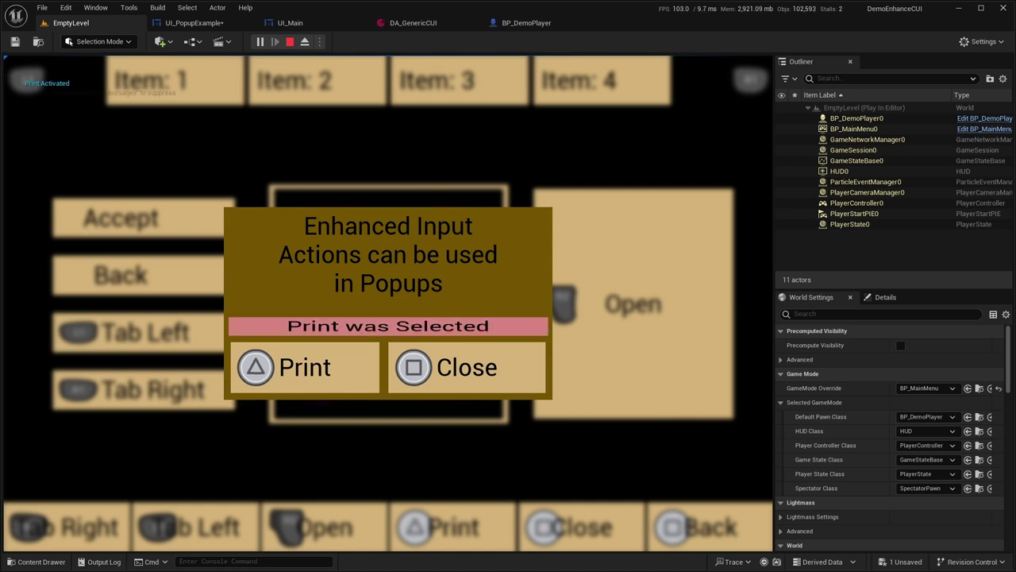
key(p)
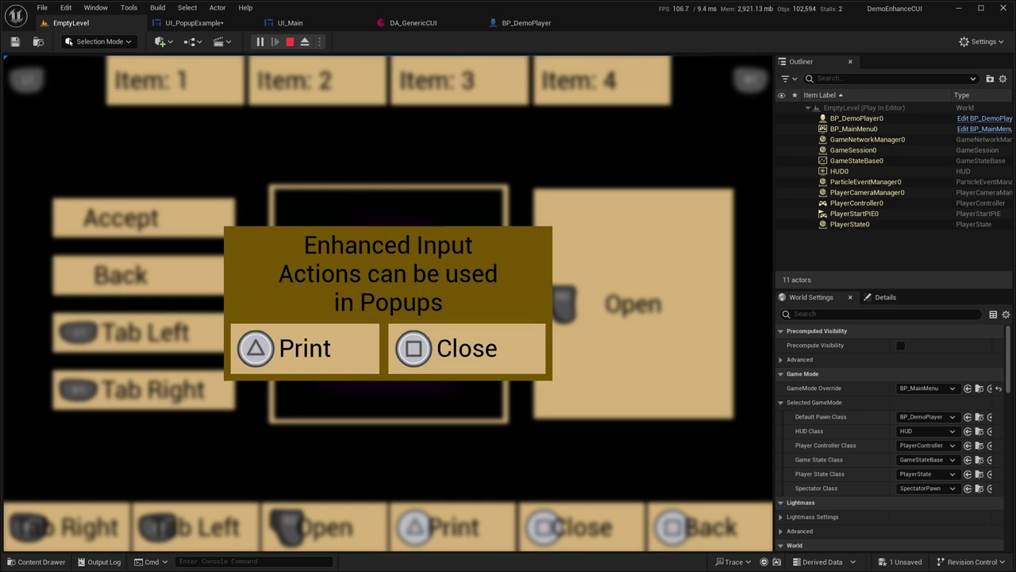
key(Escape)
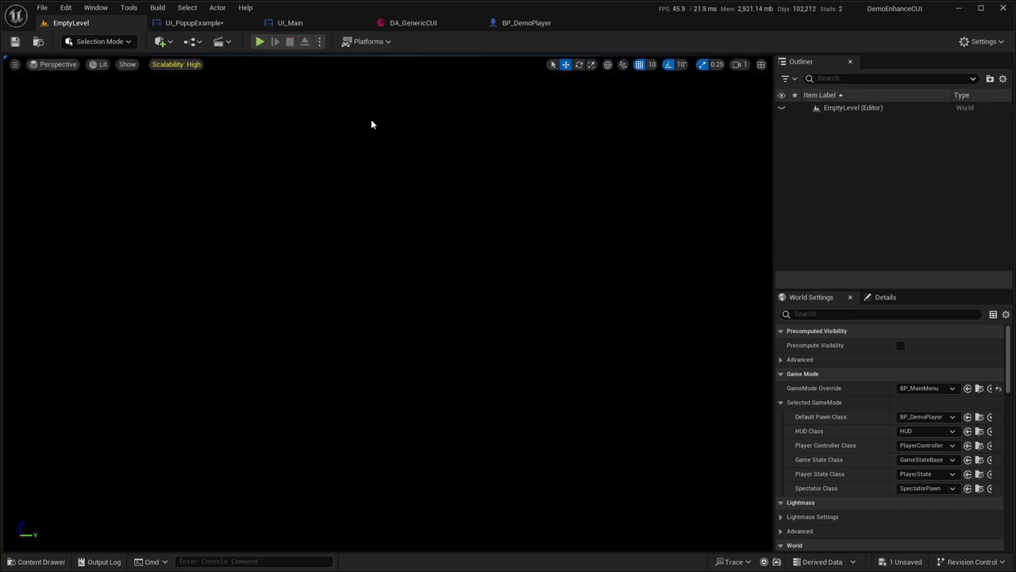
- Play EmptyLevel again, move the focus up to Item: 1, and open the popup
click(516, 23)
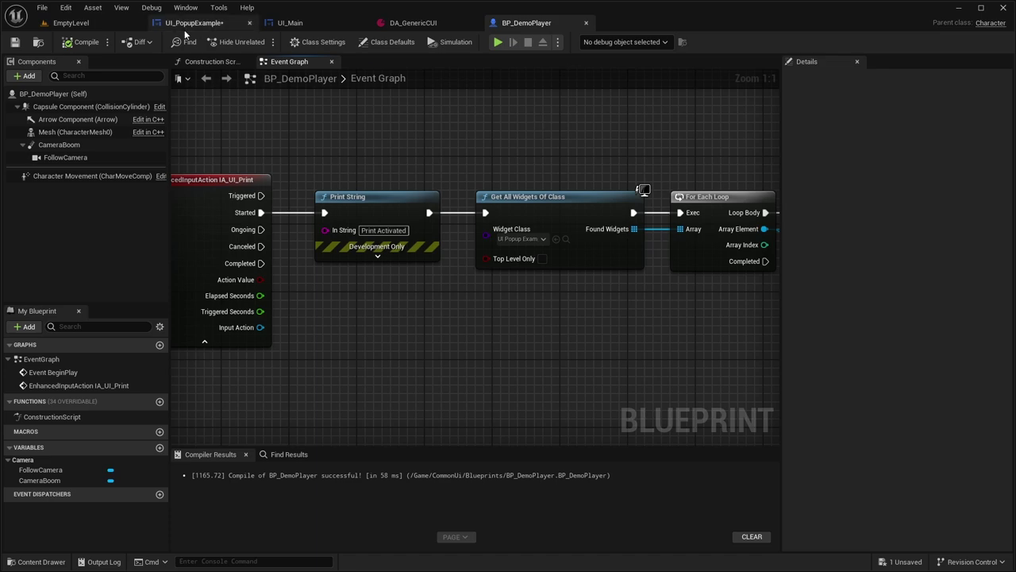
click(70, 23)
click(259, 42)
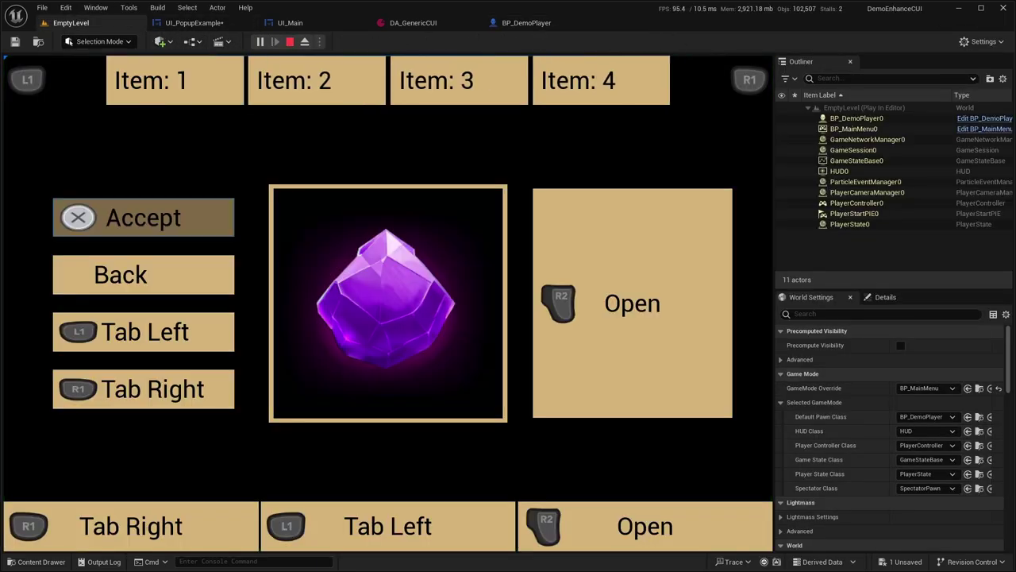
key(Up)
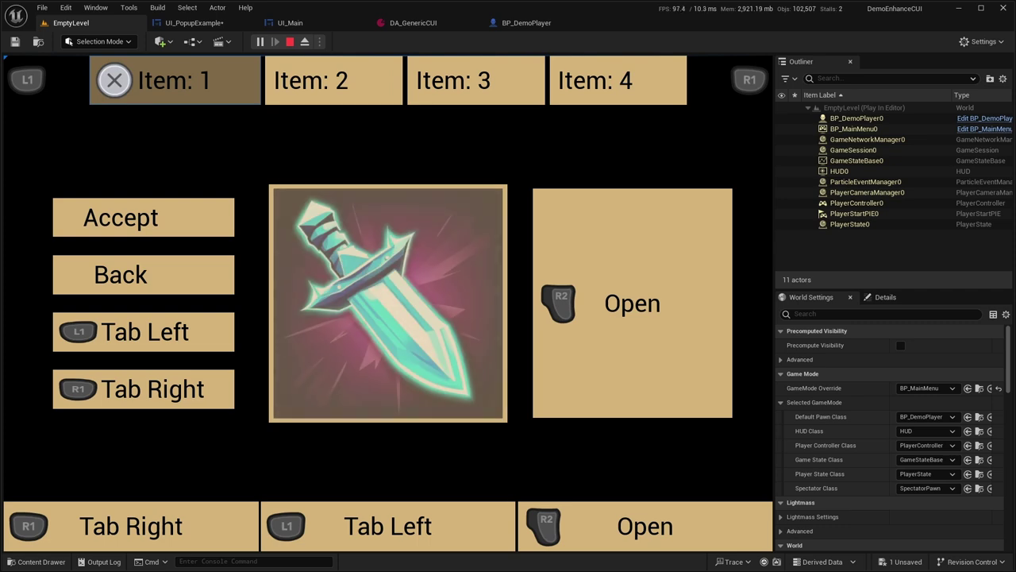
key(Return)
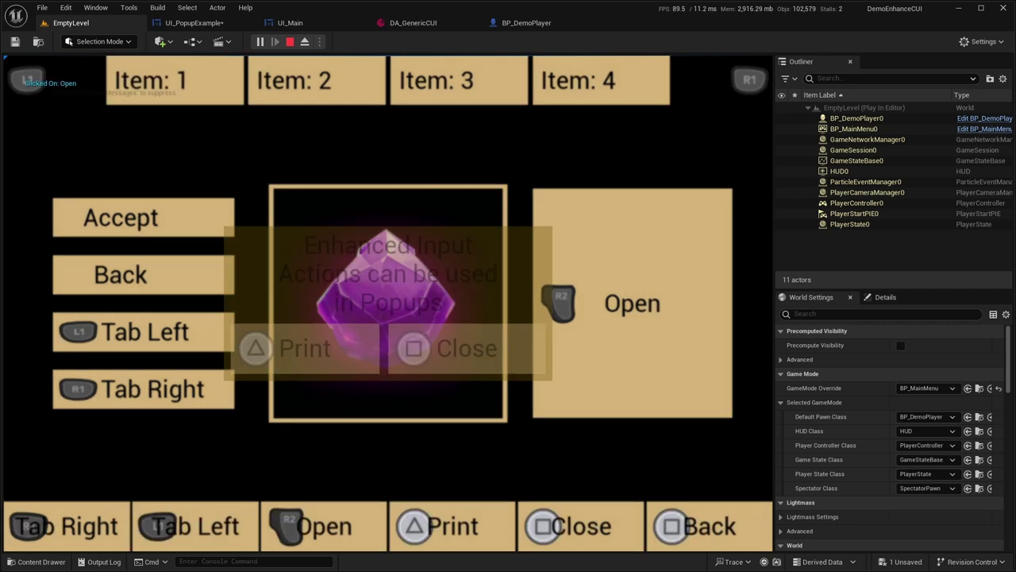
- Close the popup, move the focus along the bottom action bar to Open, and activate it to bring up the popup
key(Escape)
key(Down)
key(Down)
key(Down)
key(Down)
key(Down)
key(Right)
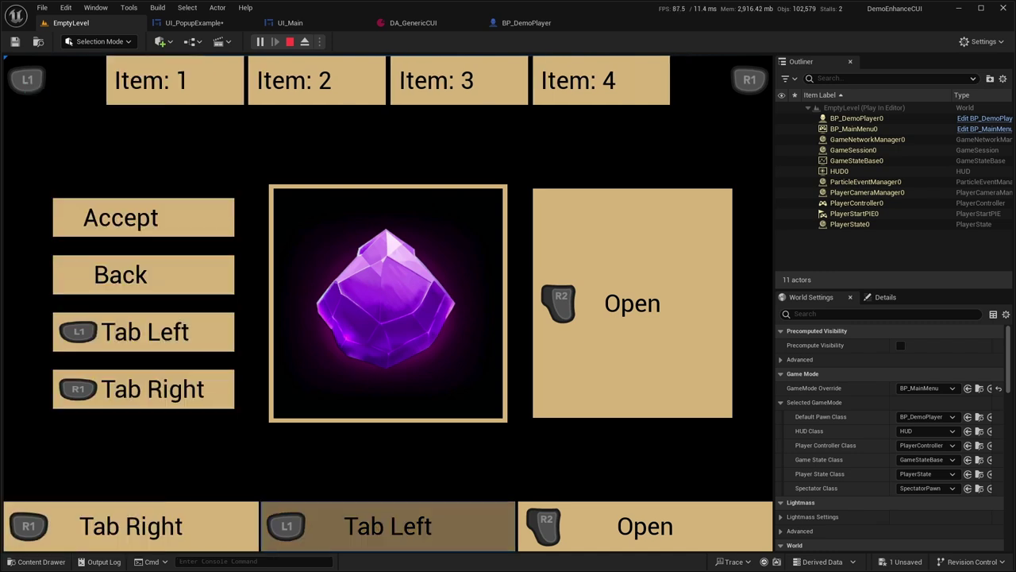
key(Right)
key(Left)
key(Right)
key(Return)
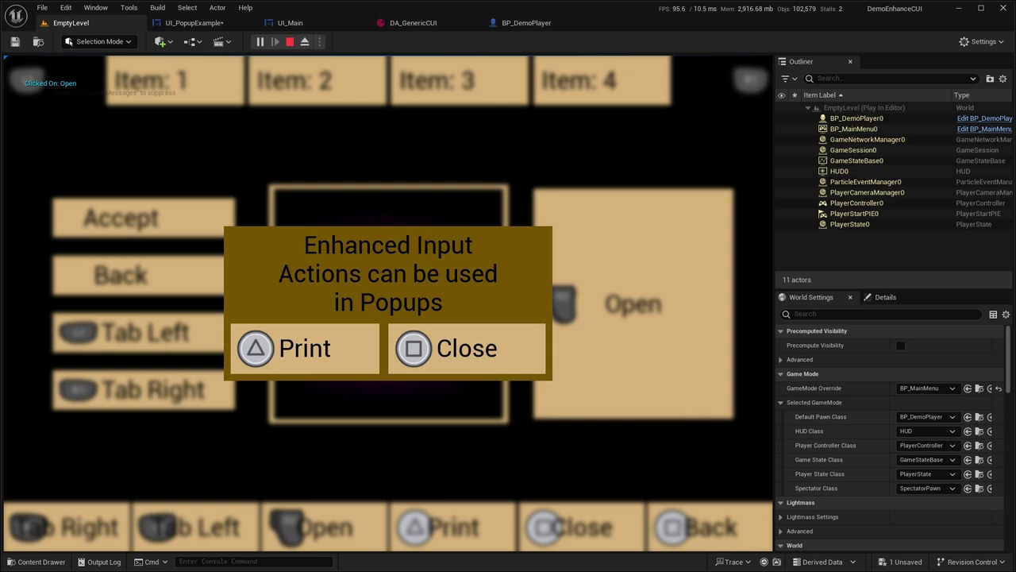
- Close the popup, reopen it from the bottom bar's Open action, and close it with the popup's own Close action
key(Right)
key(Return)
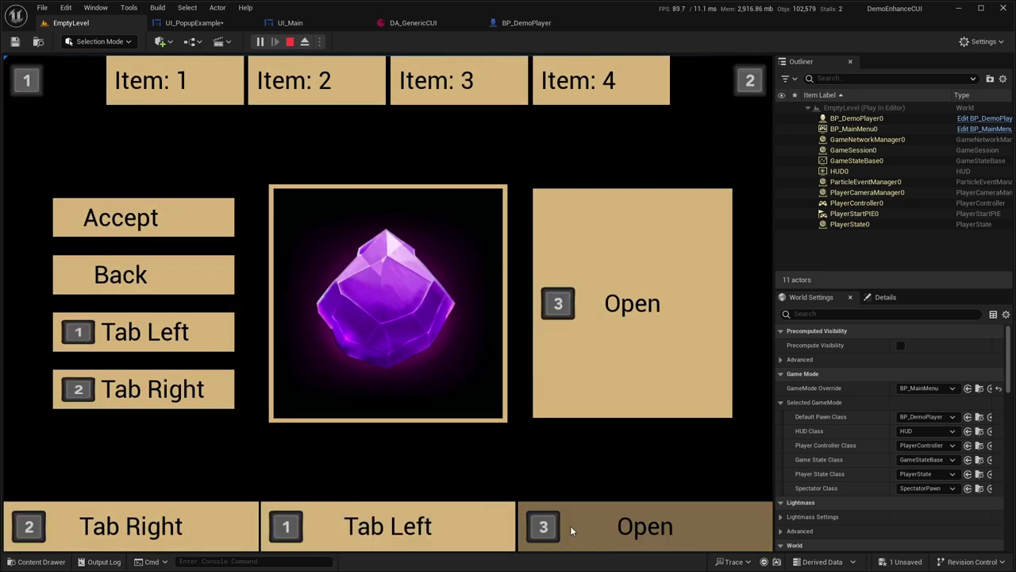
click(621, 530)
click(459, 355)
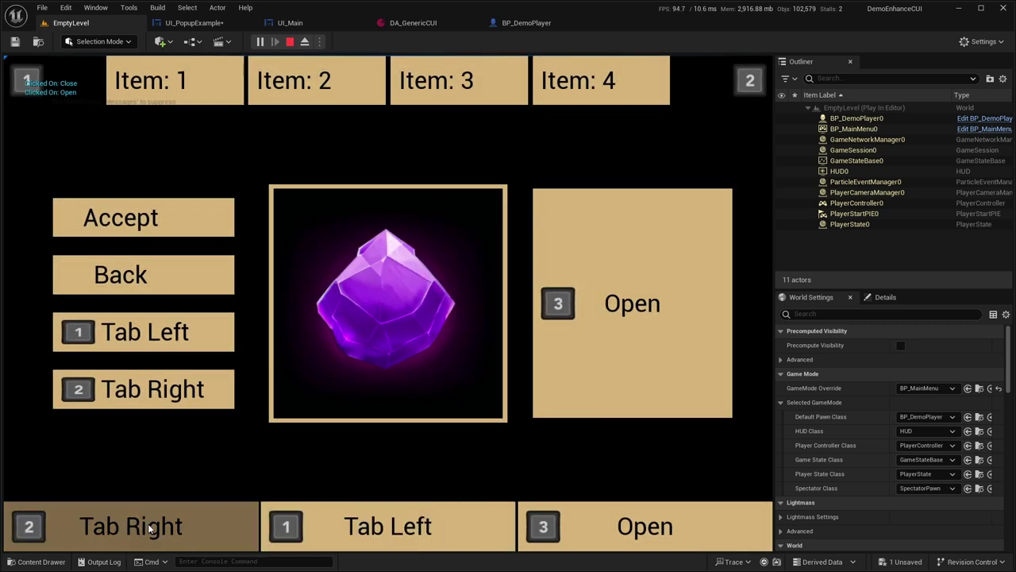